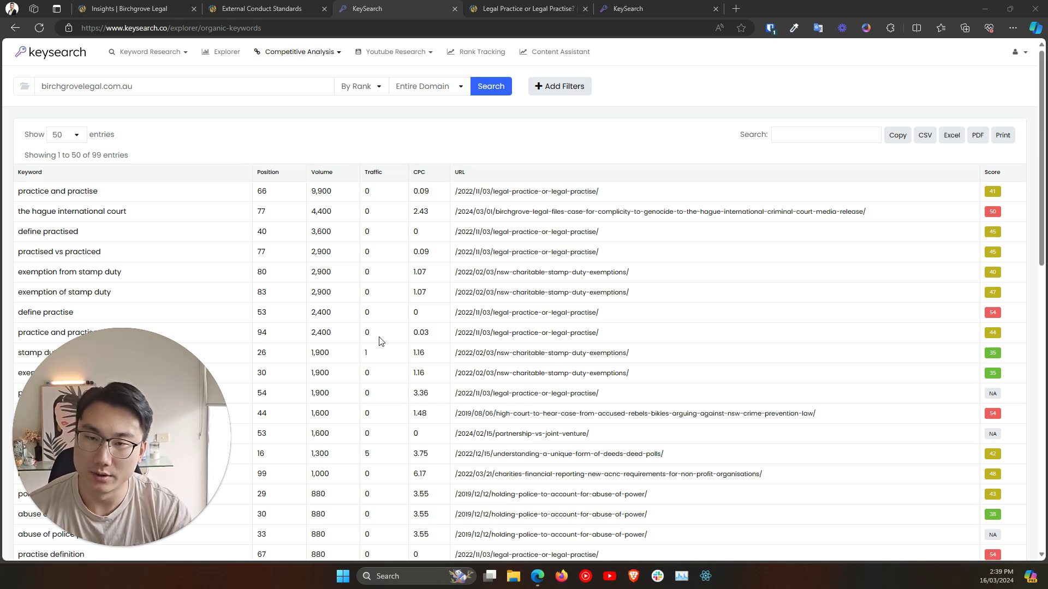
triple_click(109, 86)
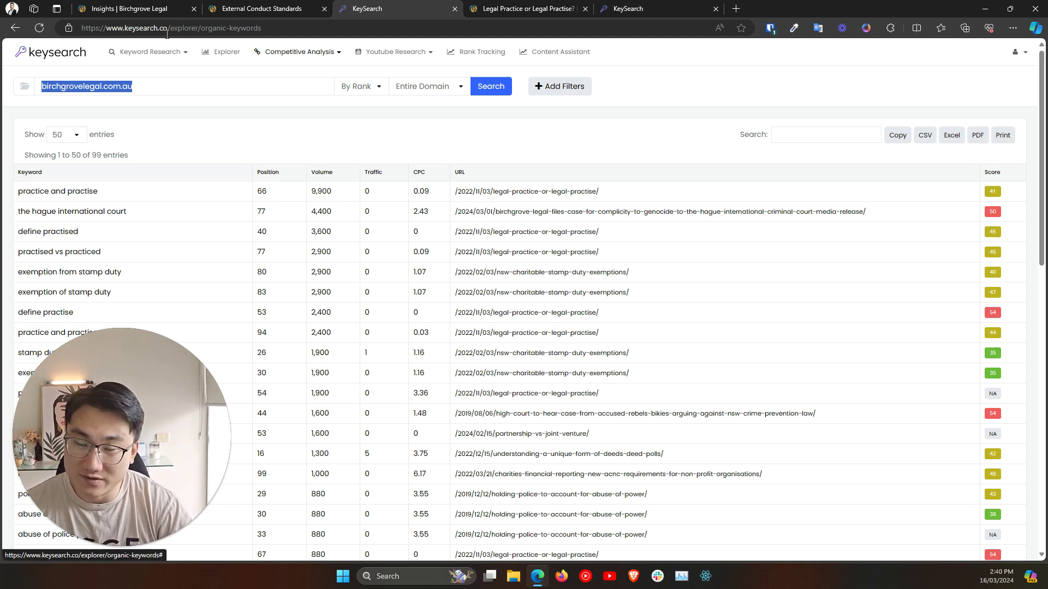
drag(167, 31, 108, 37)
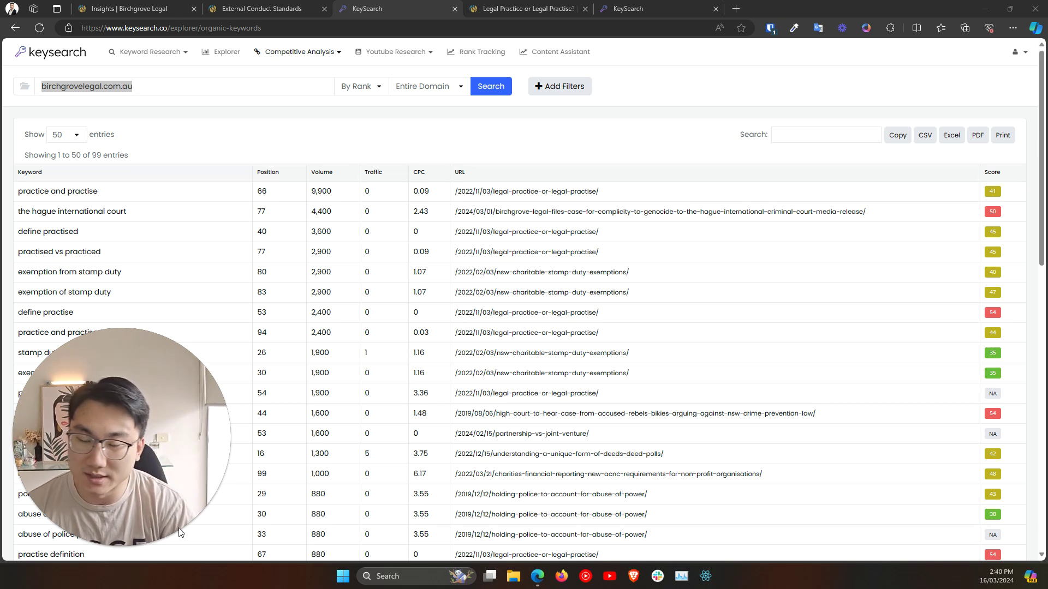
click(106, 546)
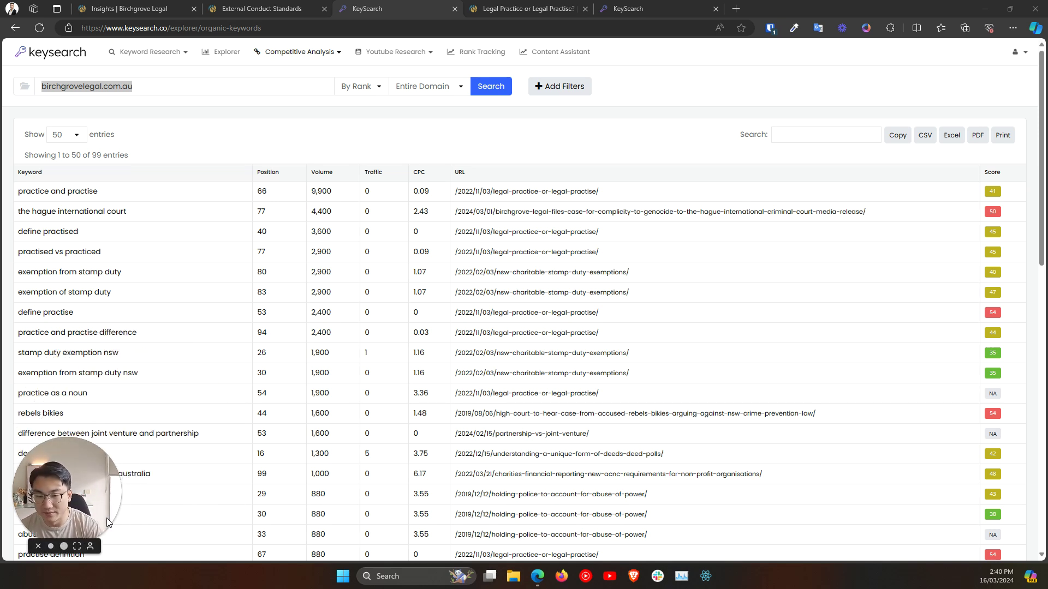
drag(102, 519, 993, 526)
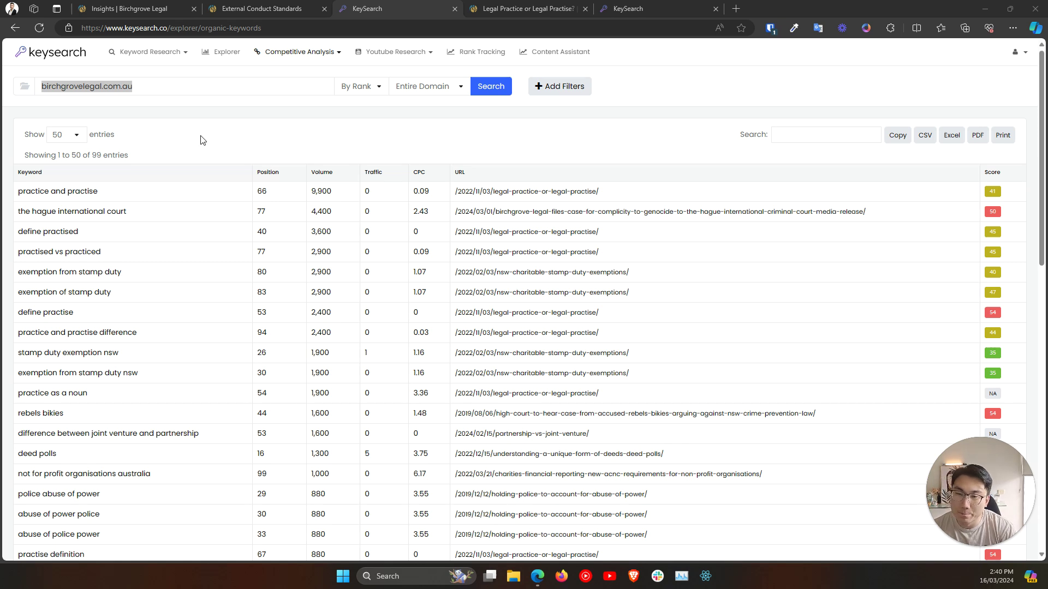
click(323, 64)
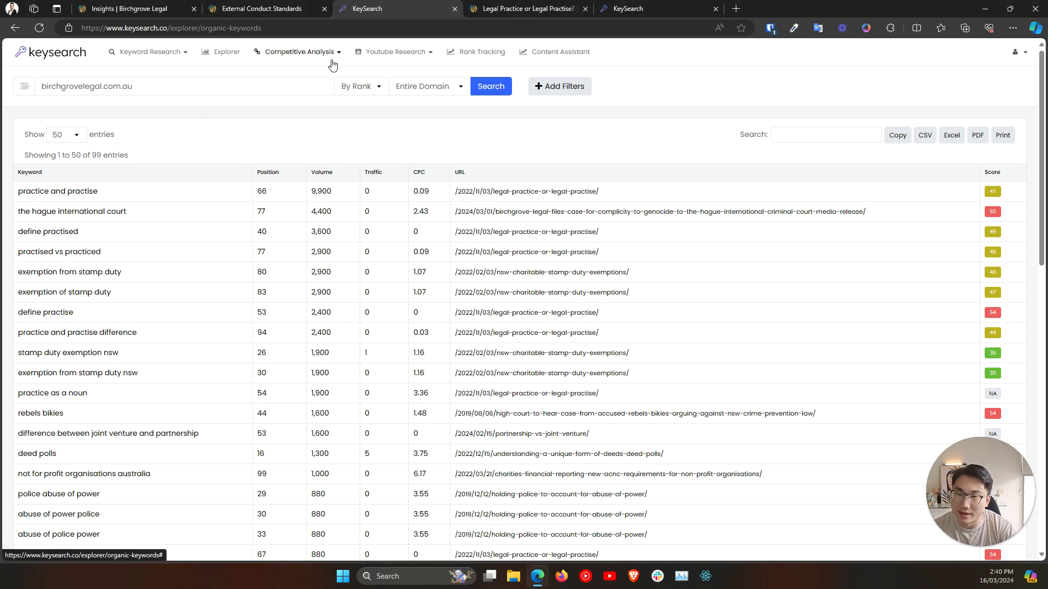
click(319, 58)
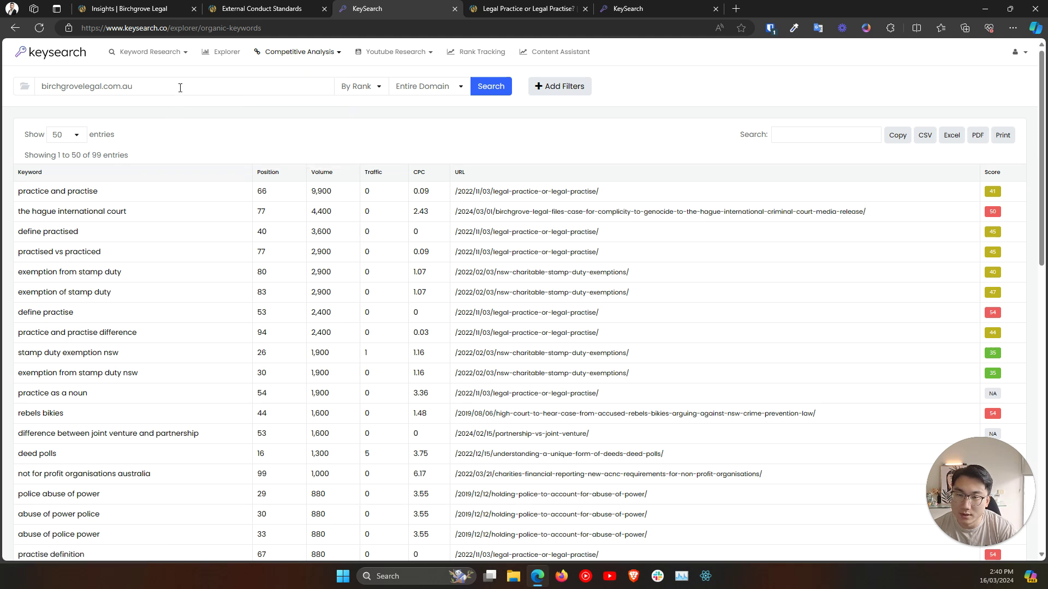
triple_click(126, 87)
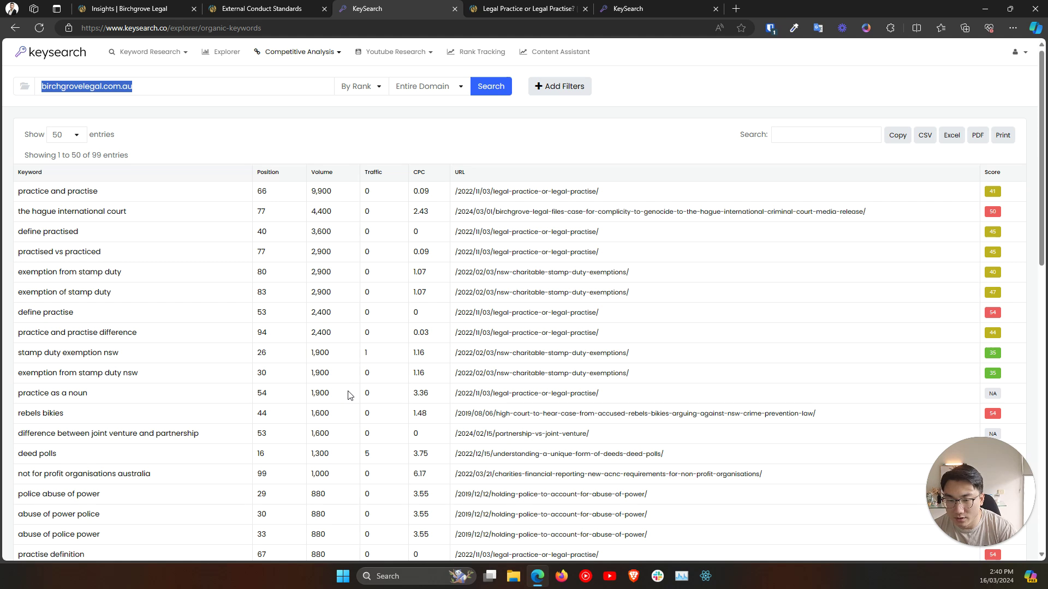
Sort the organic keywords for birchgrovelegal.com.au by ranking position, with the best rankings first.
drag(158, 341, 17, 338)
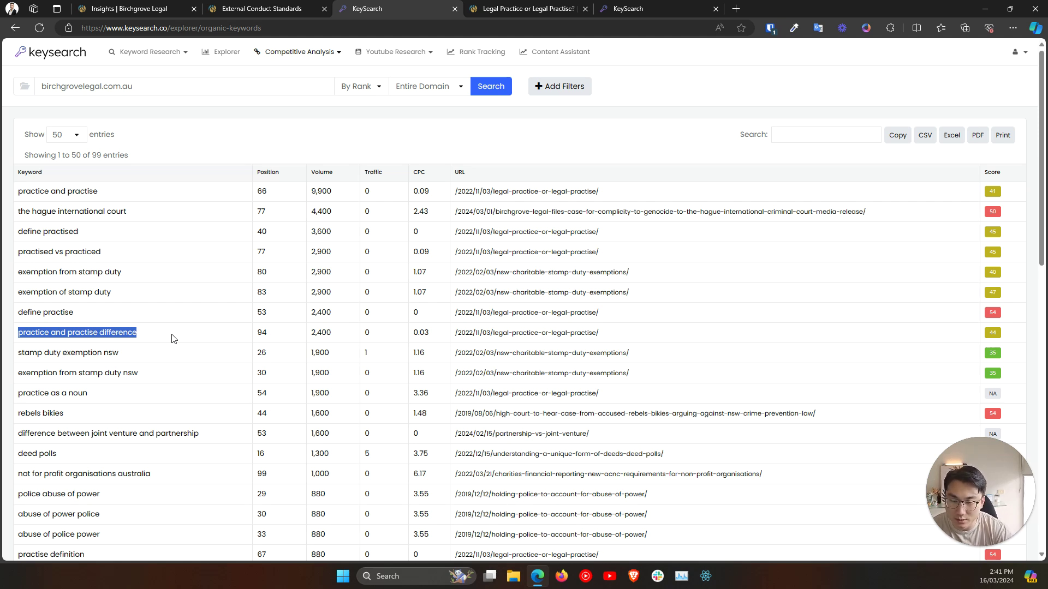
scroll(169, 338, down, 1)
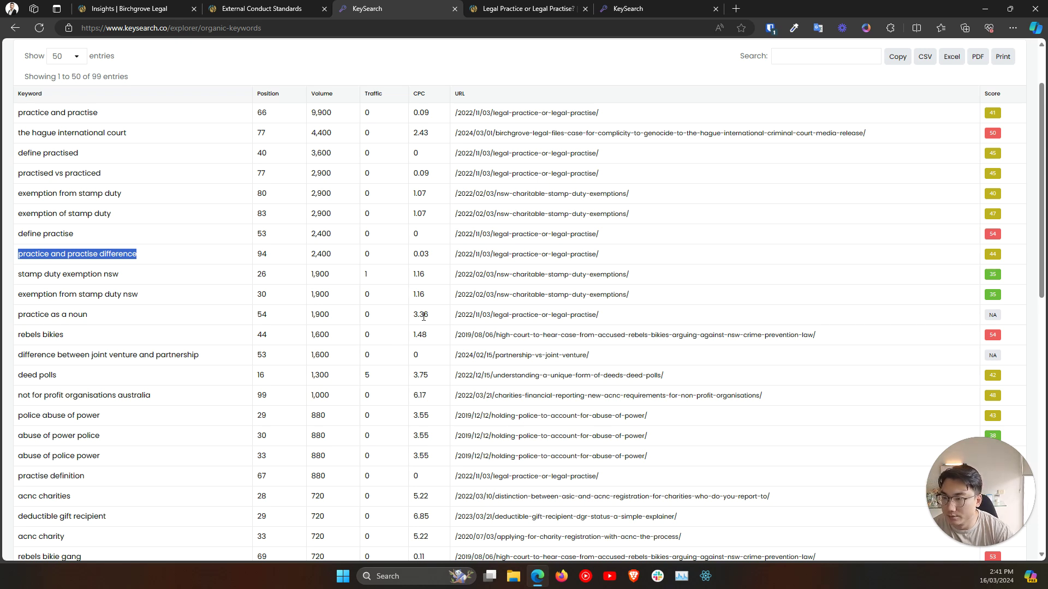
scroll(341, 326, up, 2)
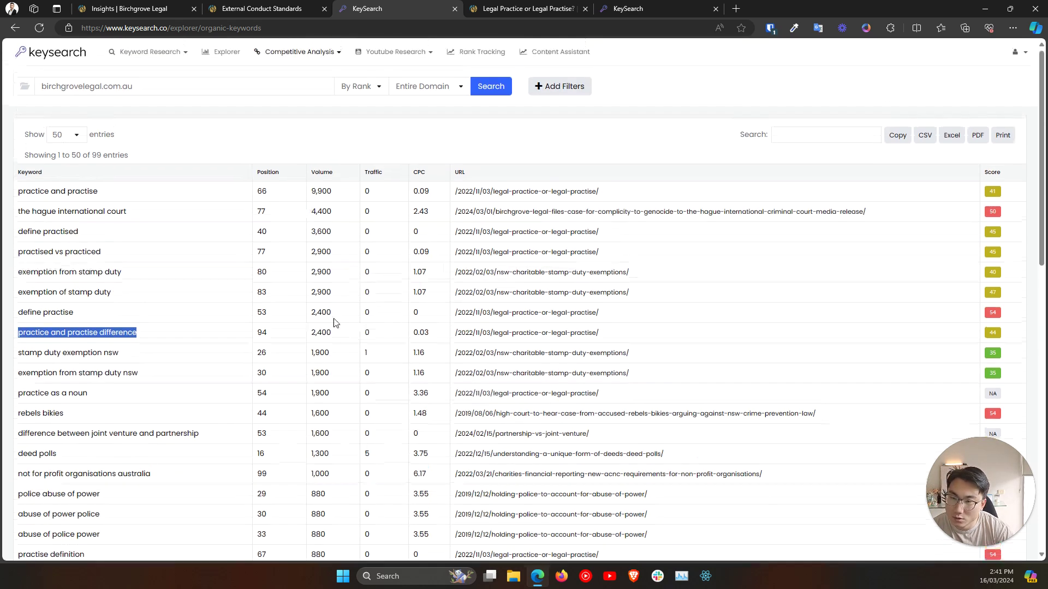
click(262, 180)
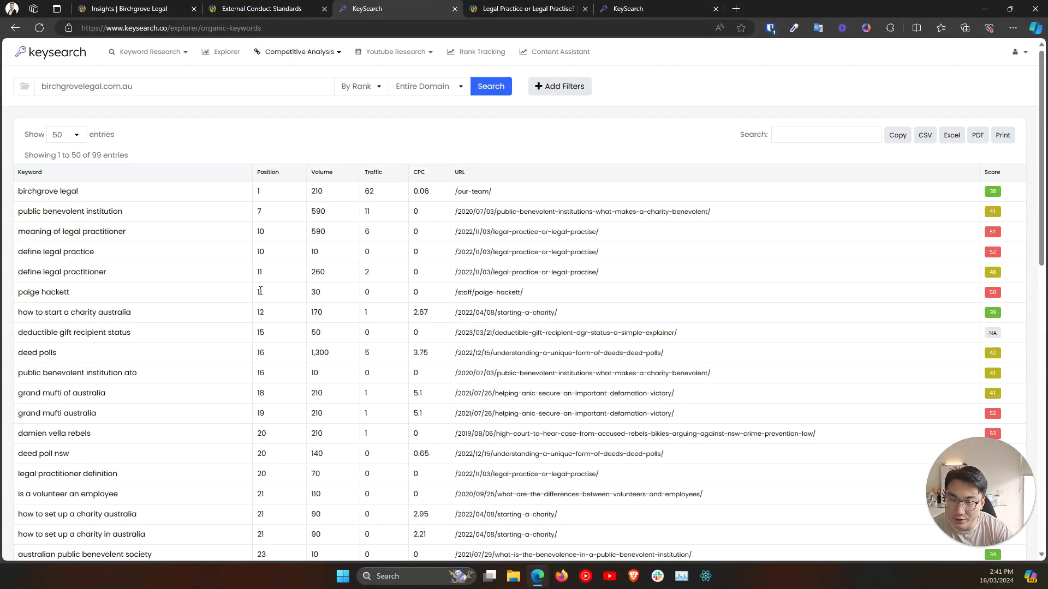
Open the page ranking for "public benevolent institution" in a new tab.
double_click(79, 192)
click(283, 145)
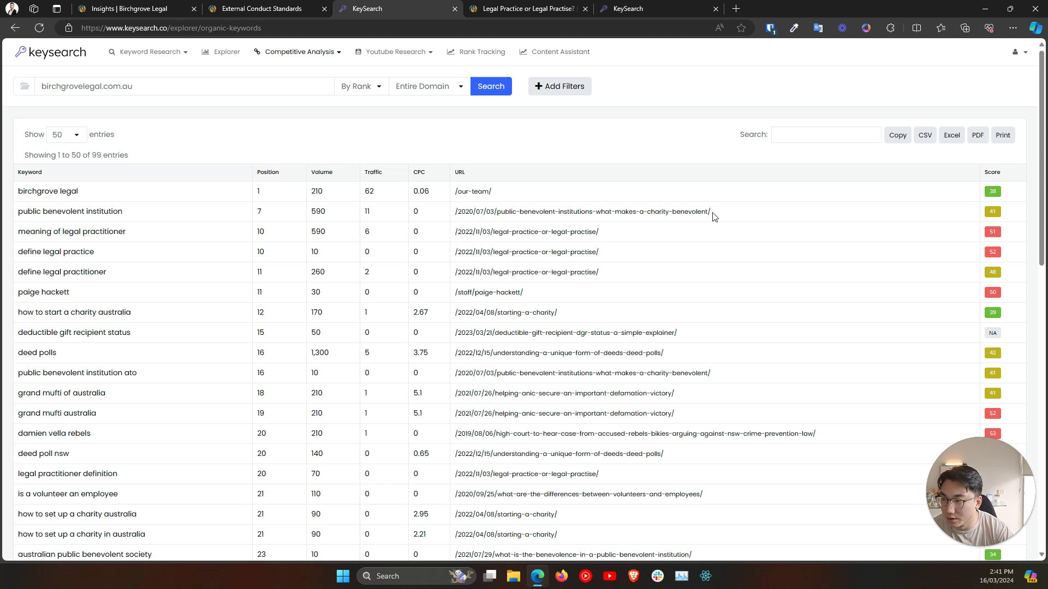
right_click(601, 217)
click(628, 222)
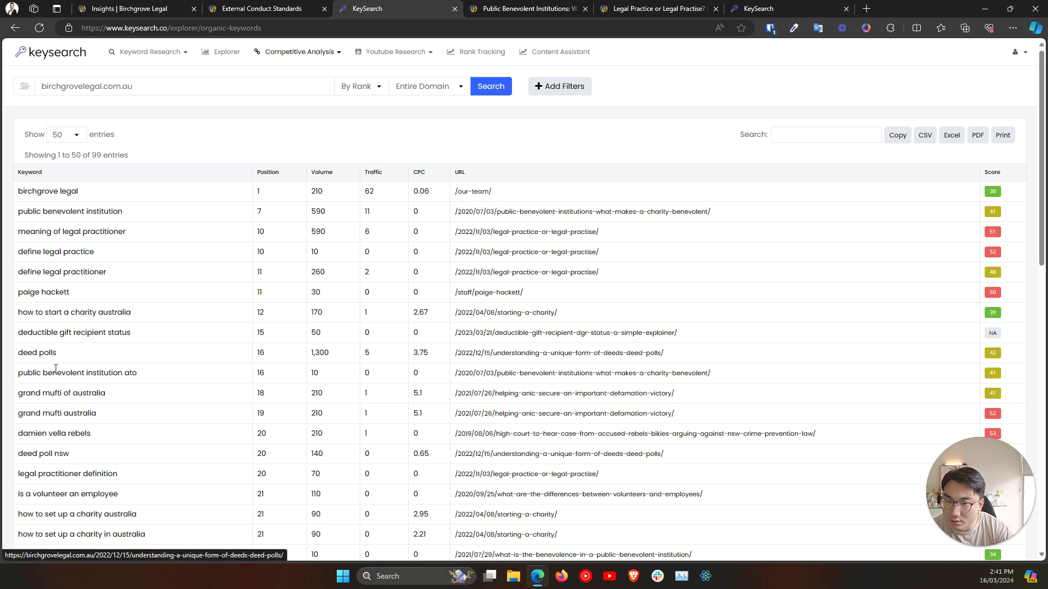
Search the web for the keyword "deed polls" and locate Birchgrove Legal's listing among the results.
drag(75, 360, 20, 355)
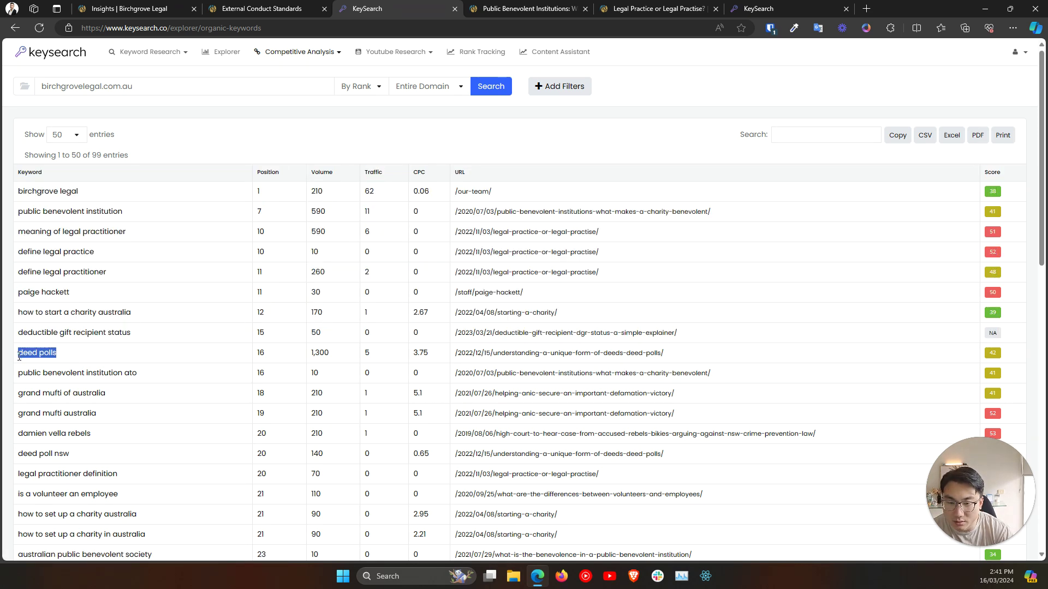
right_click(43, 354)
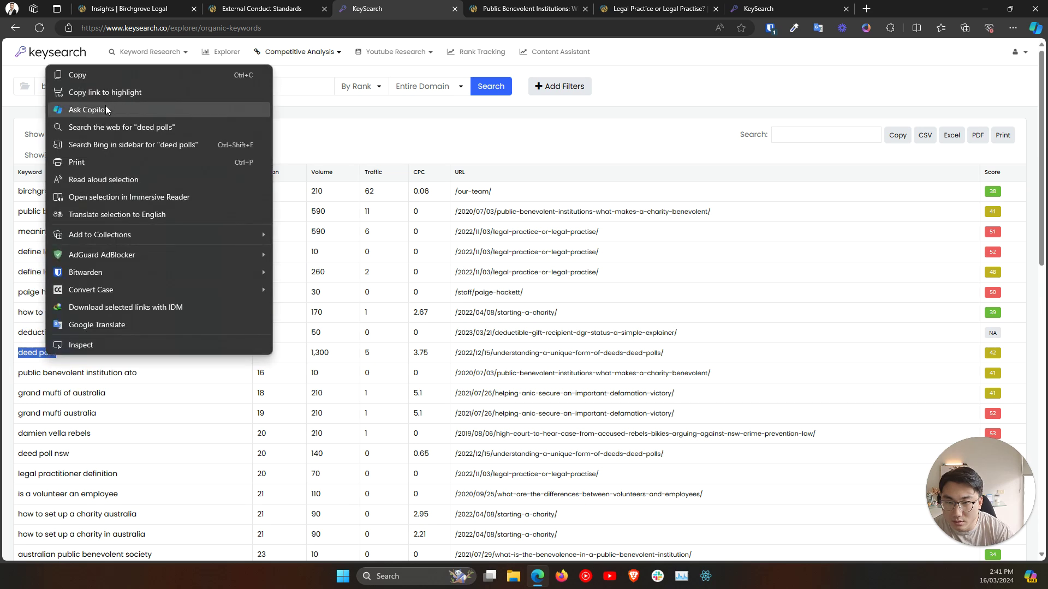
click(106, 126)
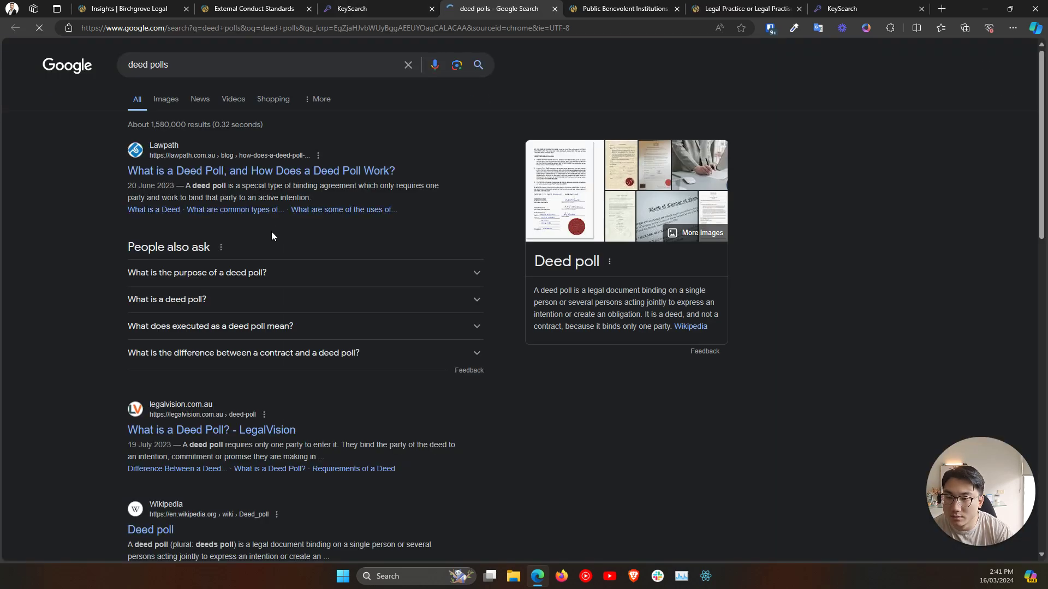
scroll(54, 288, down, 3)
scroll(53, 287, down, 8)
scroll(53, 288, down, 5)
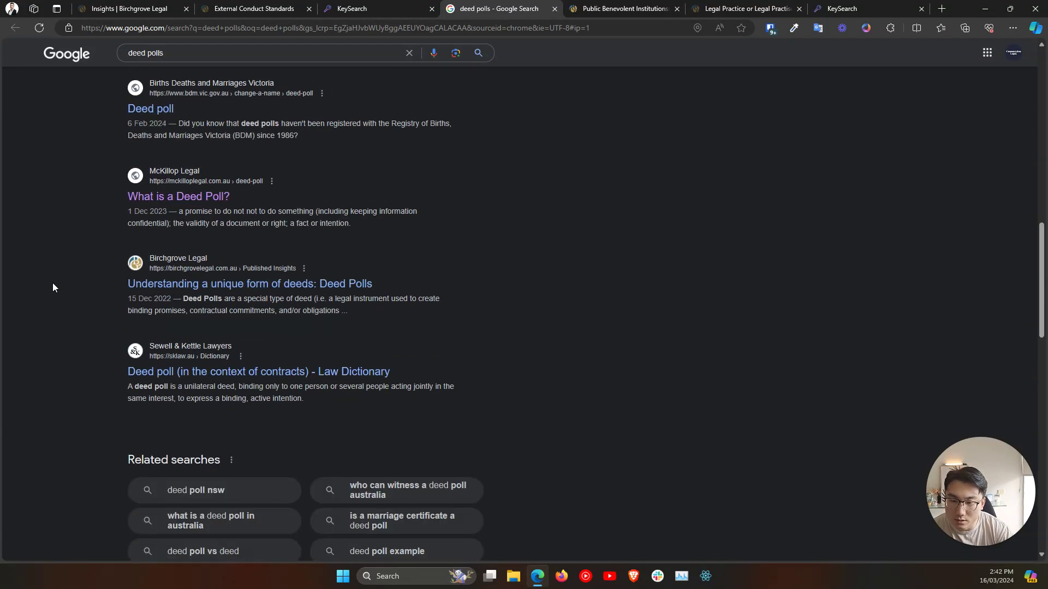
Open Birchgrove Legal's article "Understanding a unique form of deeds: Deed Polls" and review its headings, length and content.
click(247, 282)
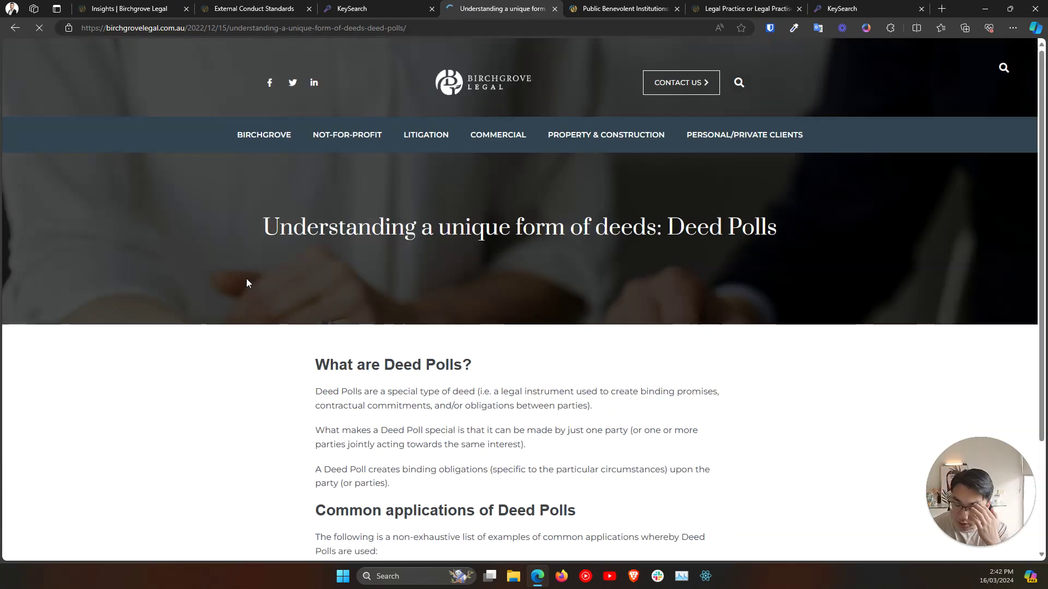
scroll(247, 281, down, 3)
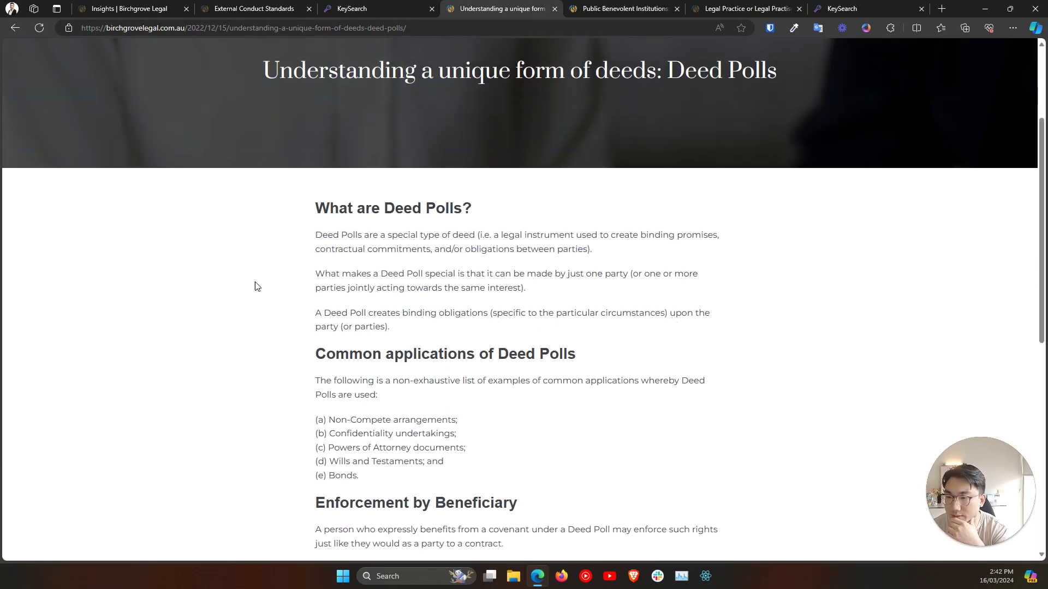
scroll(249, 272, down, 2)
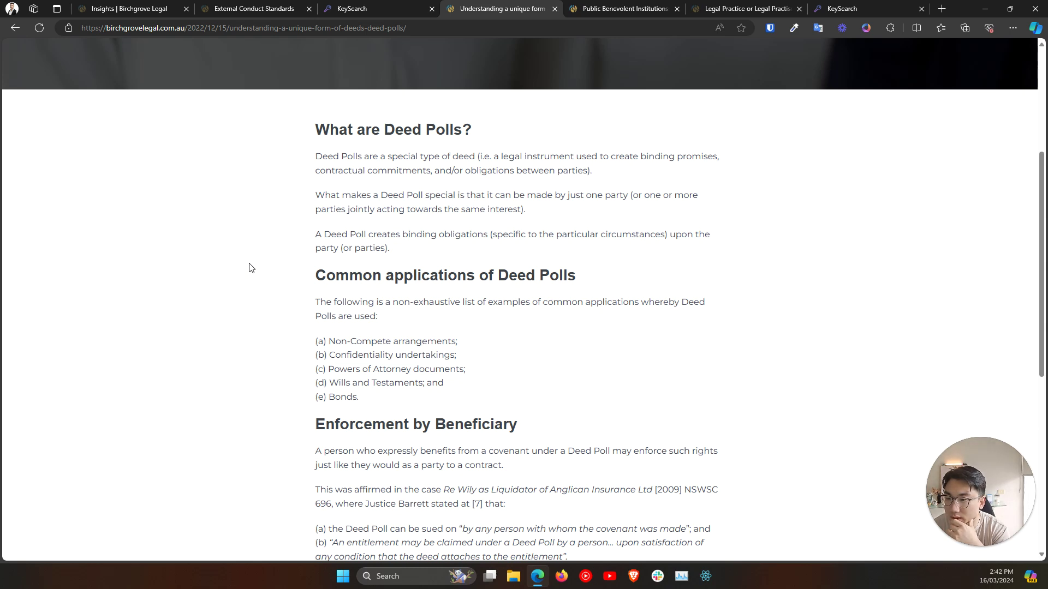
scroll(248, 268, down, 5)
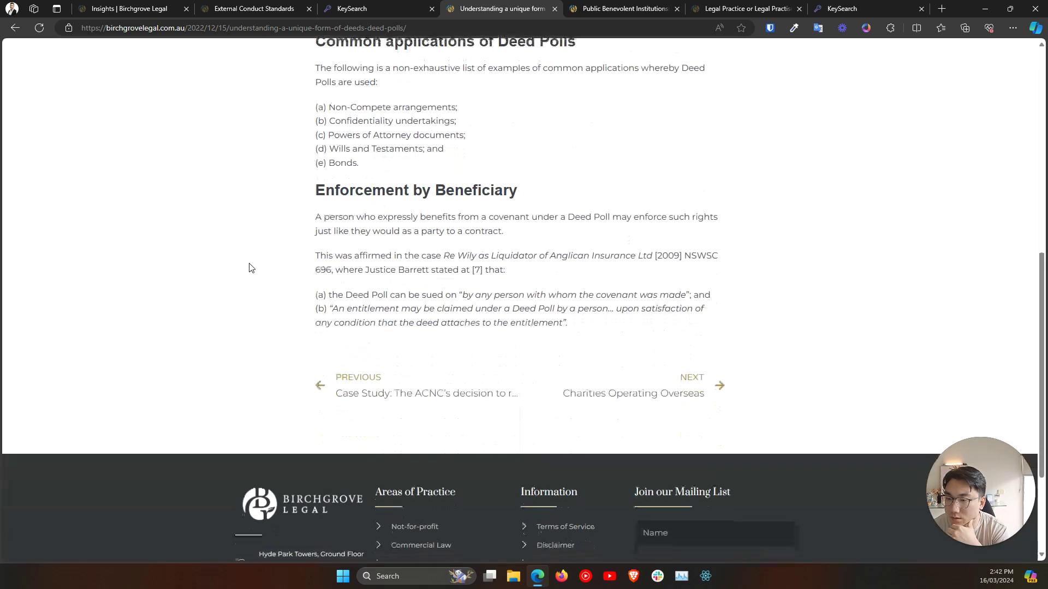
scroll(249, 267, up, 5)
scroll(249, 267, up, 3)
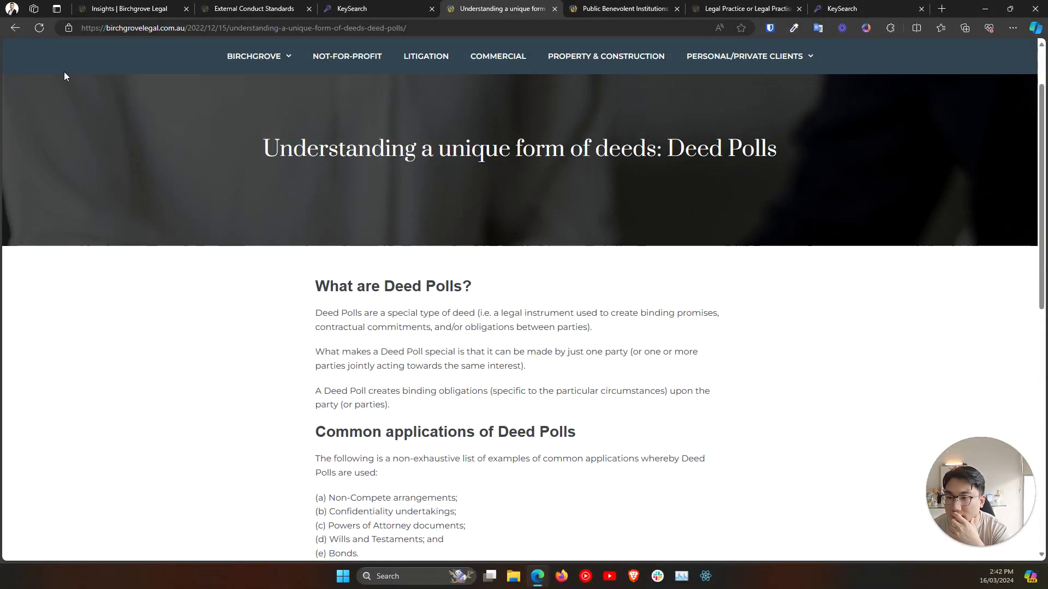
Return to the "deed polls" search results and open the top-ranked Lawpath article in a new tab.
click(15, 28)
scroll(140, 273, up, 5)
scroll(253, 326, up, 8)
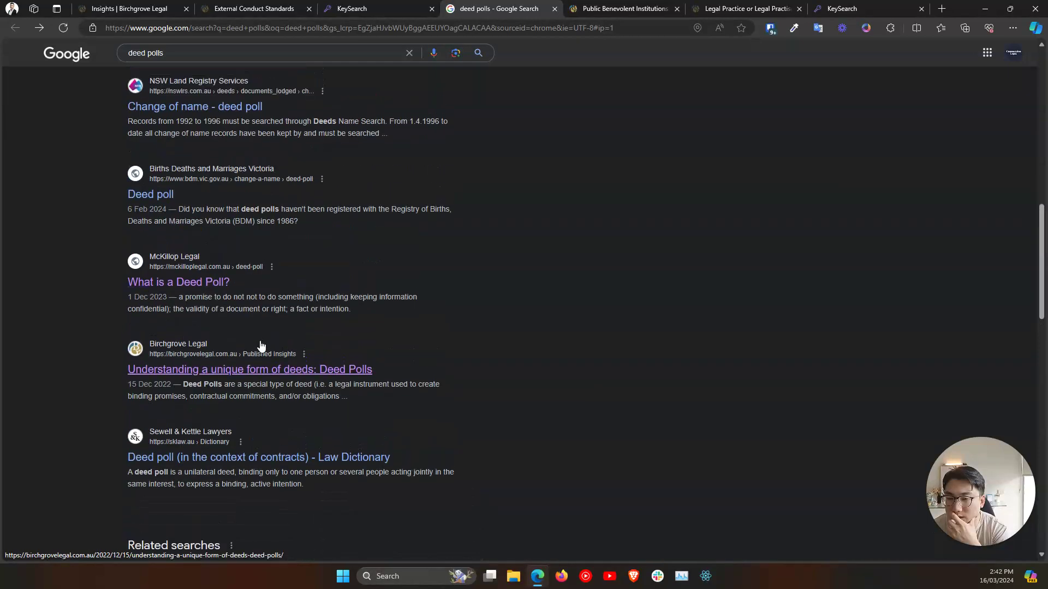
scroll(254, 326, up, 5)
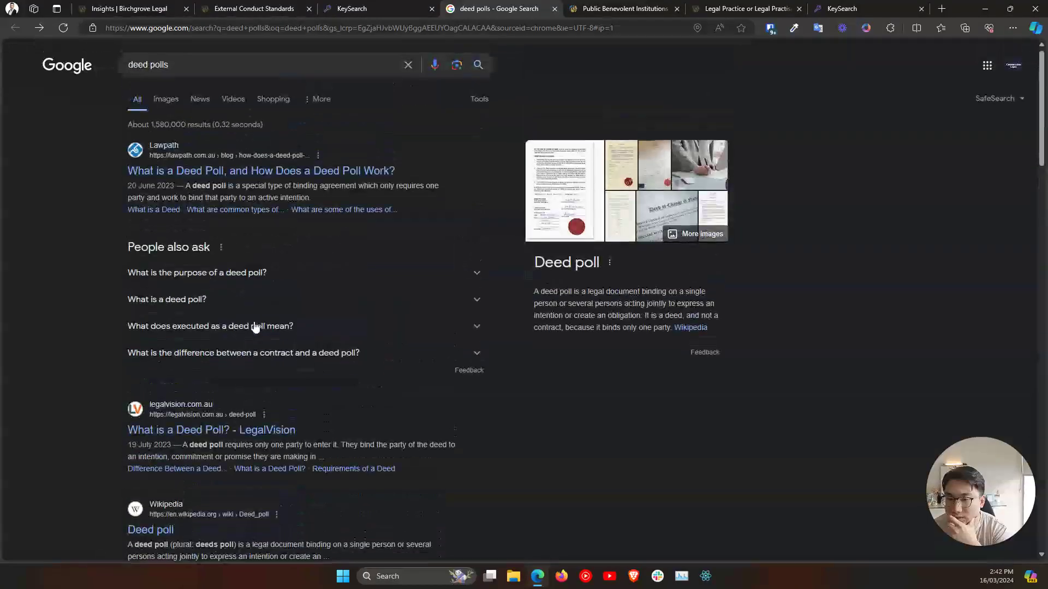
right_click(298, 179)
click(333, 189)
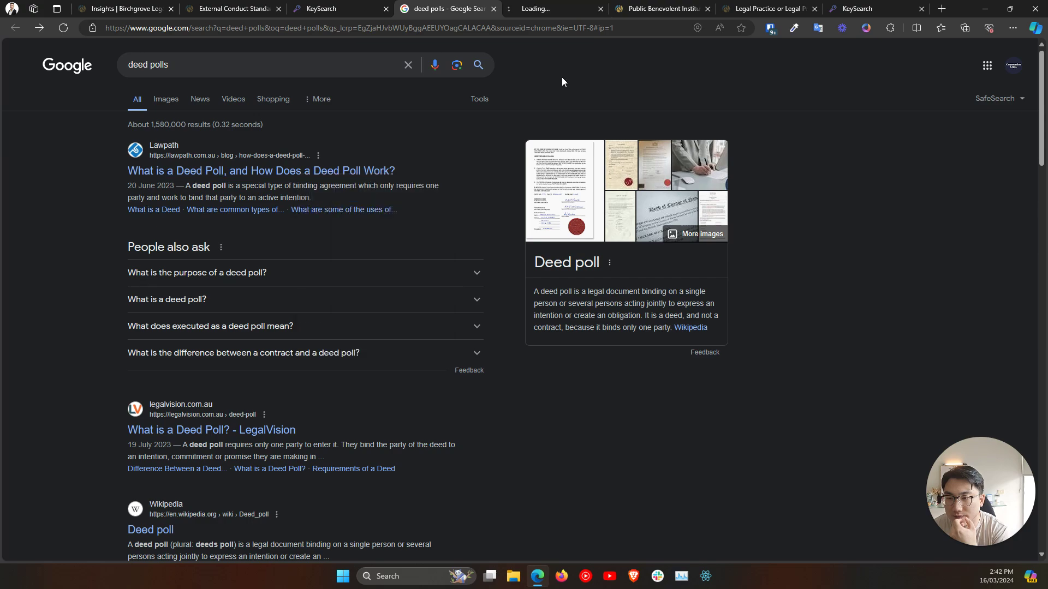
click(533, 9)
Examine the Lawpath deed poll article's length, table of contents and section structure.
scroll(339, 368, down, 5)
scroll(332, 383, down, 20)
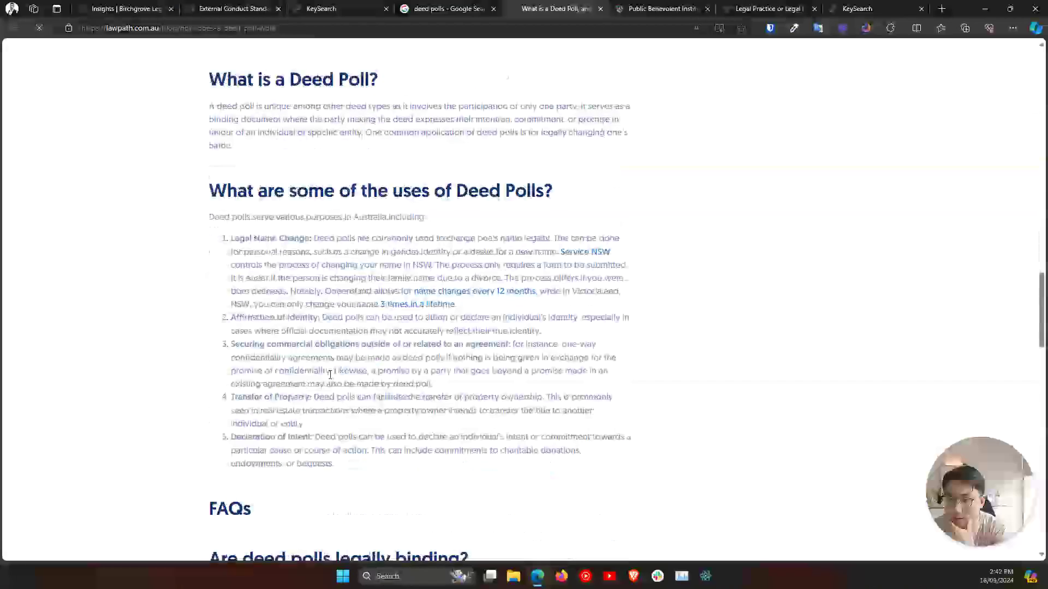
scroll(331, 377, up, 20)
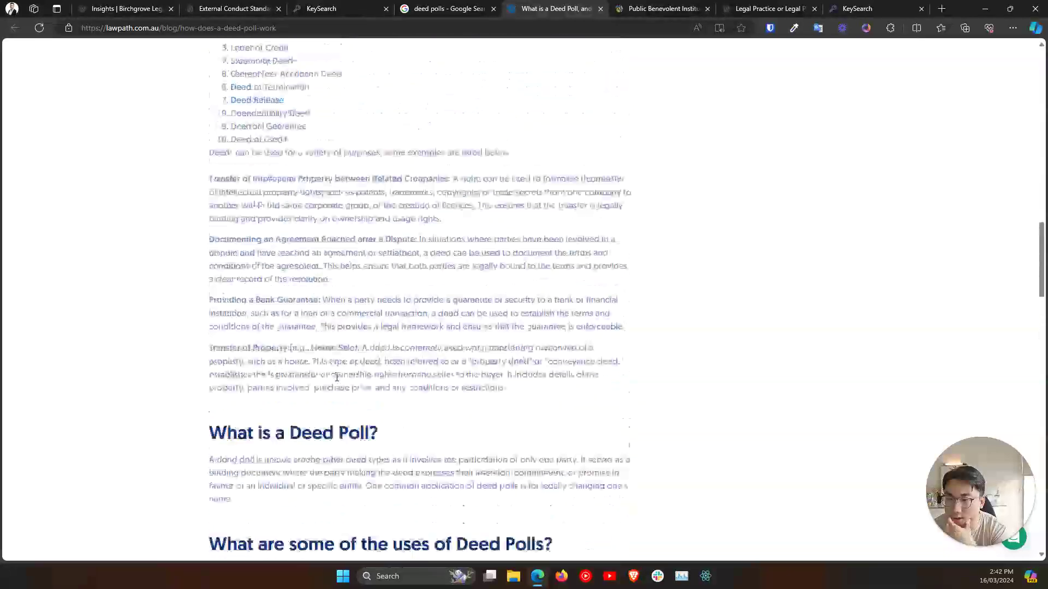
scroll(337, 377, up, 9)
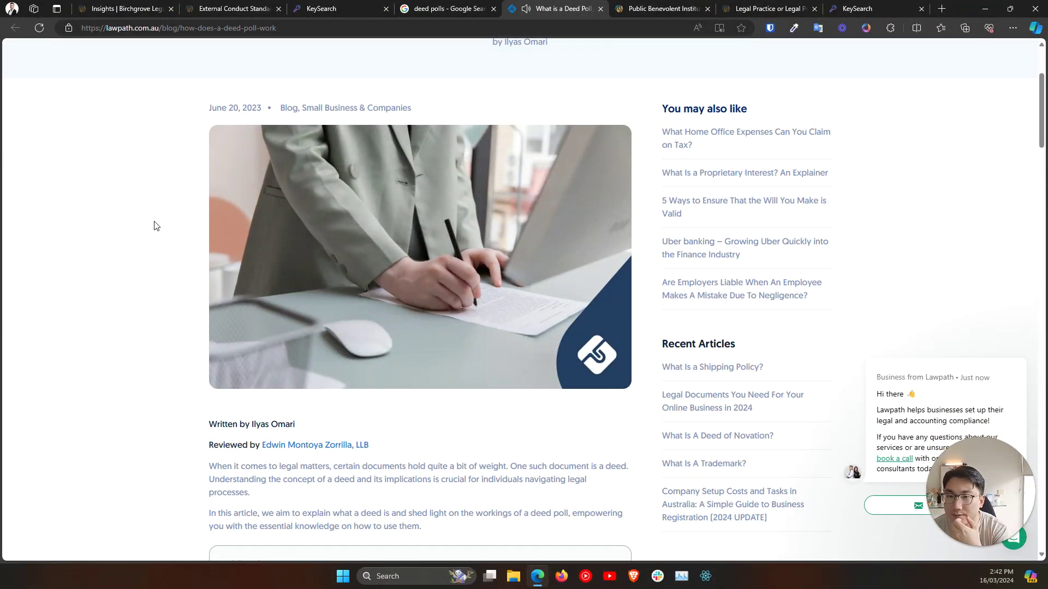
scroll(120, 256, up, 2)
scroll(82, 295, down, 6)
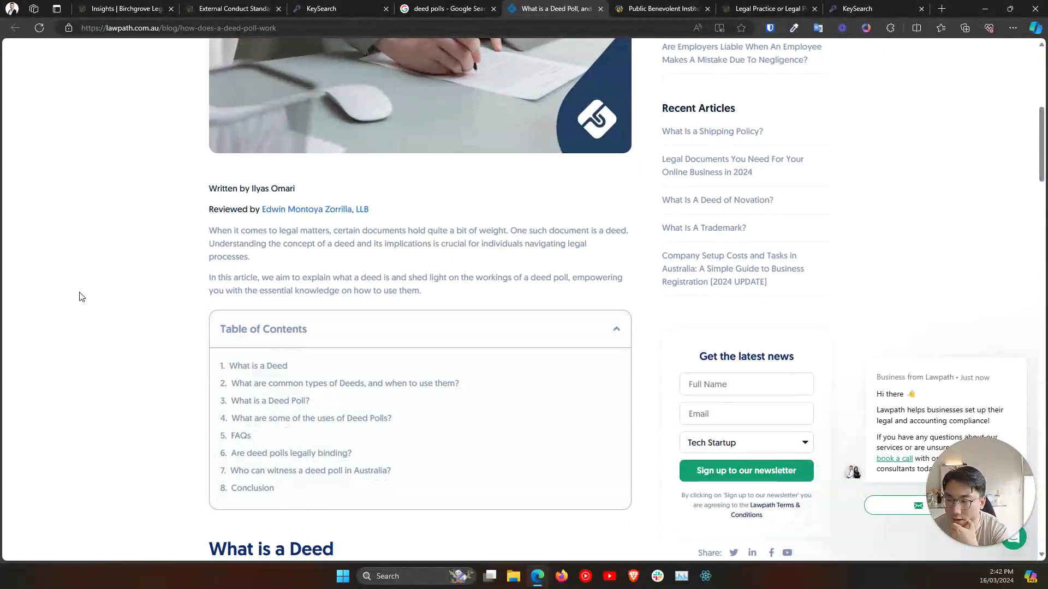
scroll(168, 400, down, 7)
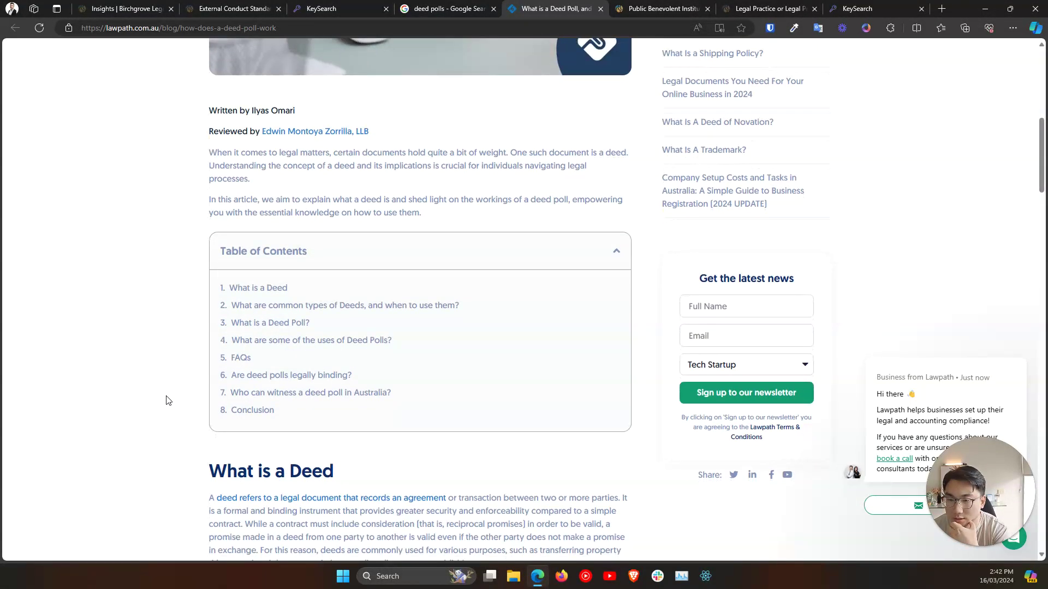
scroll(166, 402, down, 2)
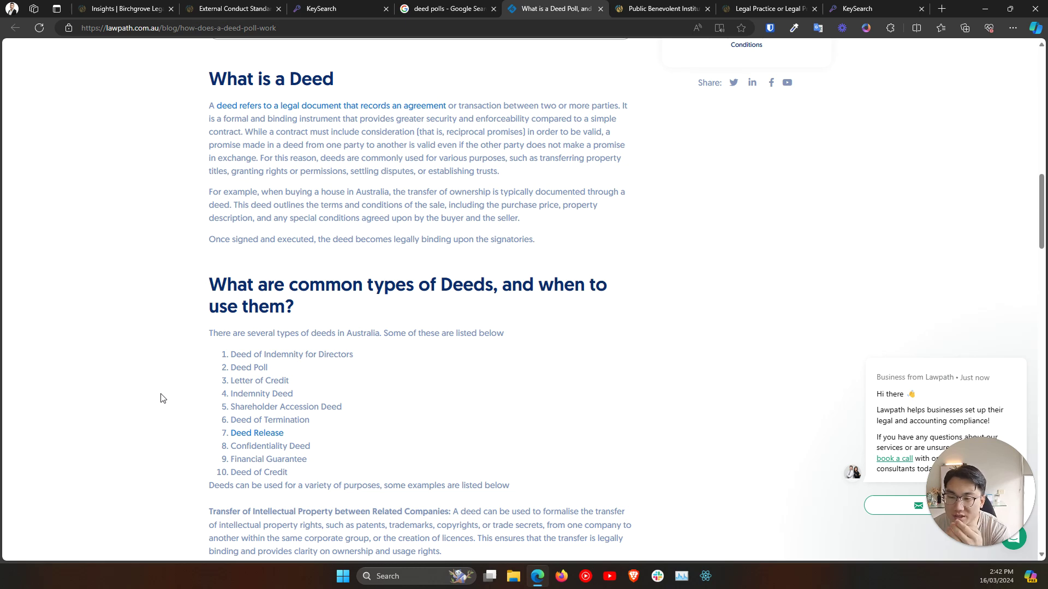
Recheck the "deed polls" entry in the KeySearch keyword table and review the competing pages in the Google results.
click(468, 8)
click(372, 5)
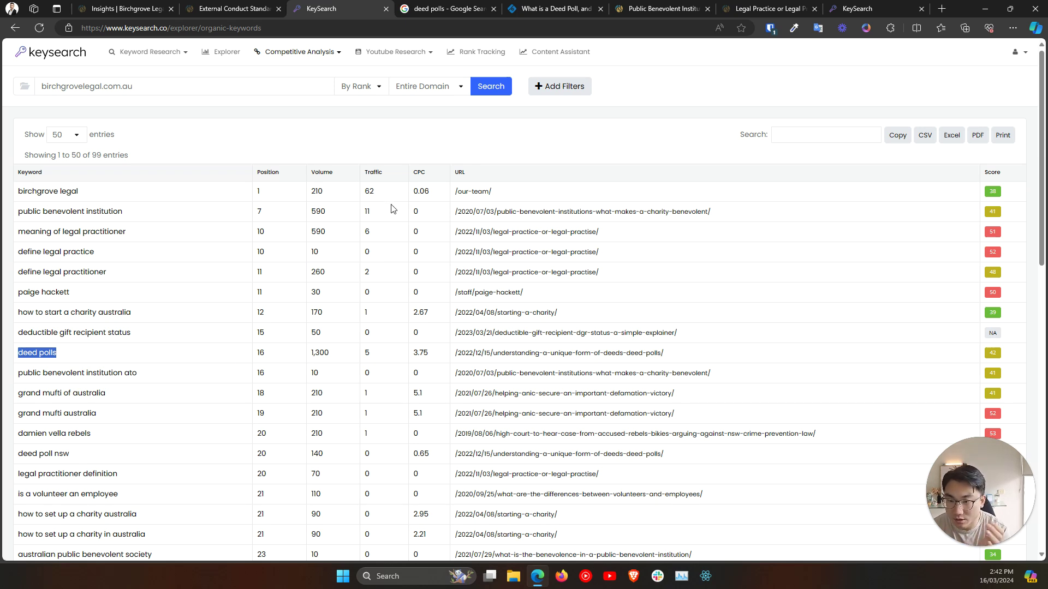
click(441, 5)
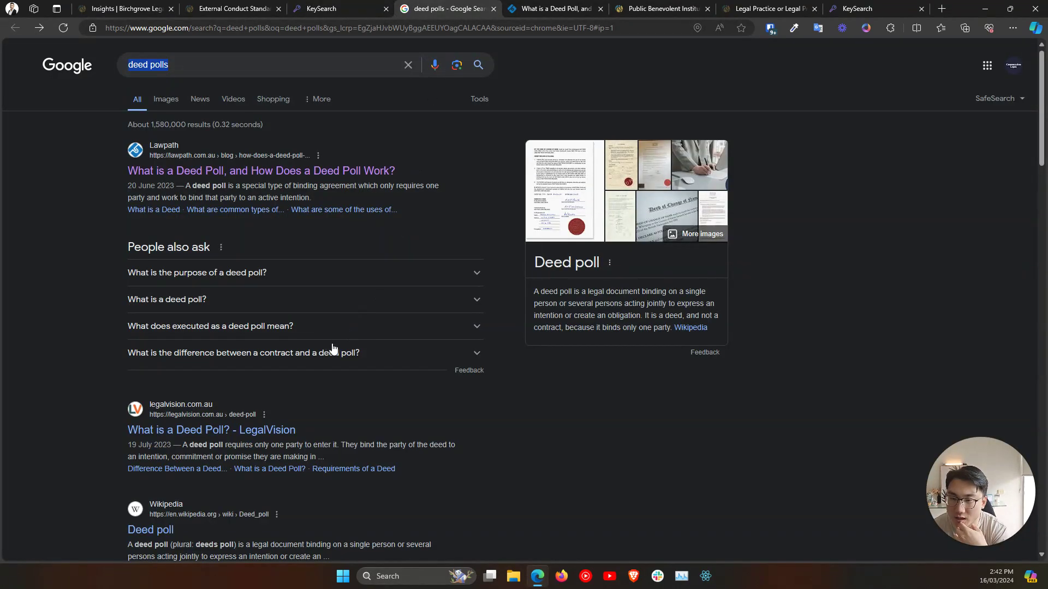
scroll(333, 348, down, 1)
scroll(344, 150, up, 1)
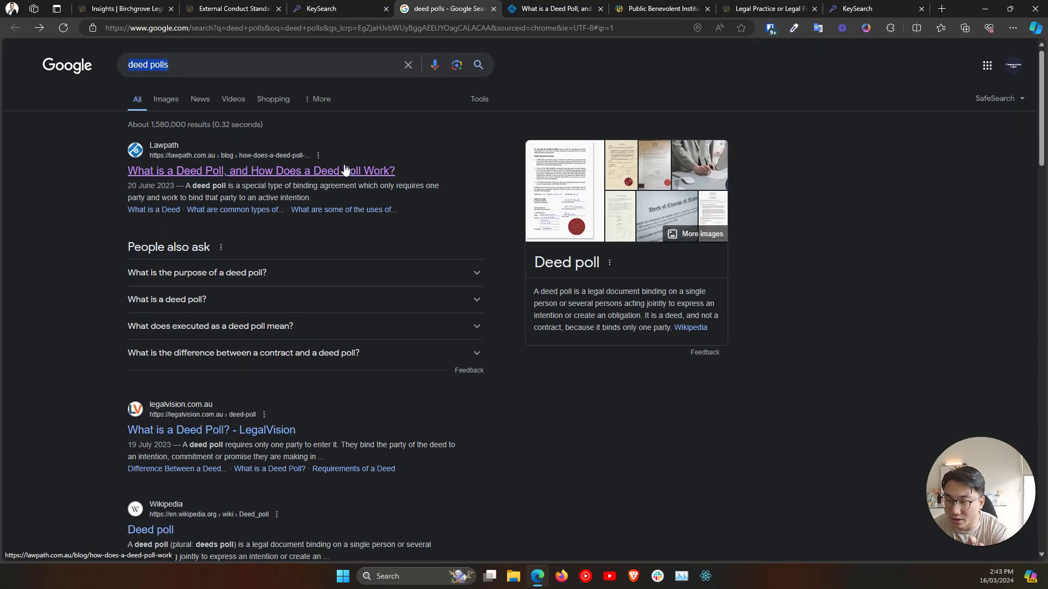
scroll(442, 89, down, 4)
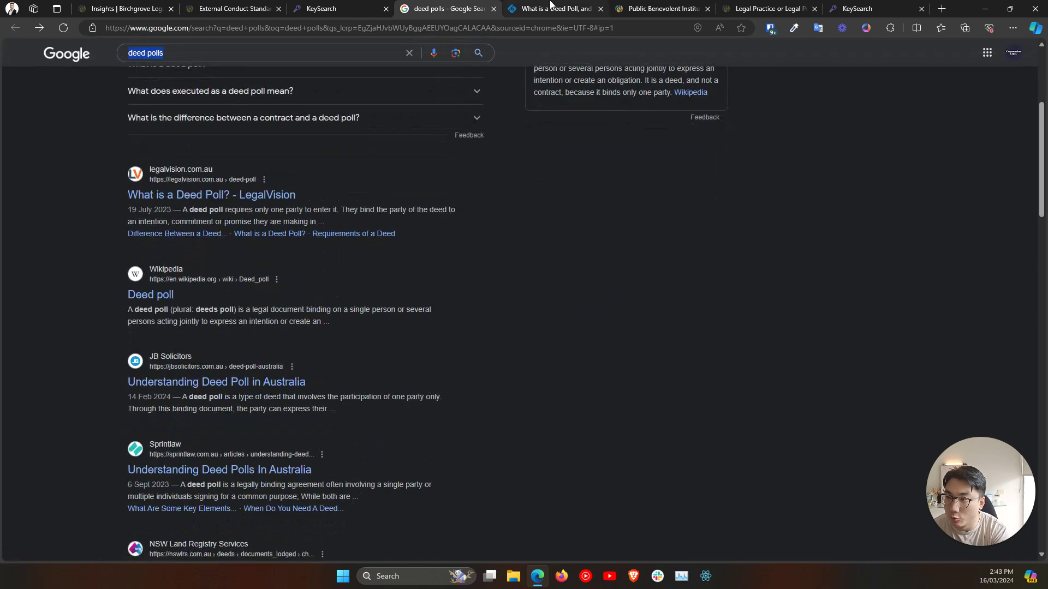
Review the Lawpath deed poll article's table of contents, deed types, deed poll uses and FAQ sections.
key(ctrl+Tab)
scroll(777, 347, down, 7)
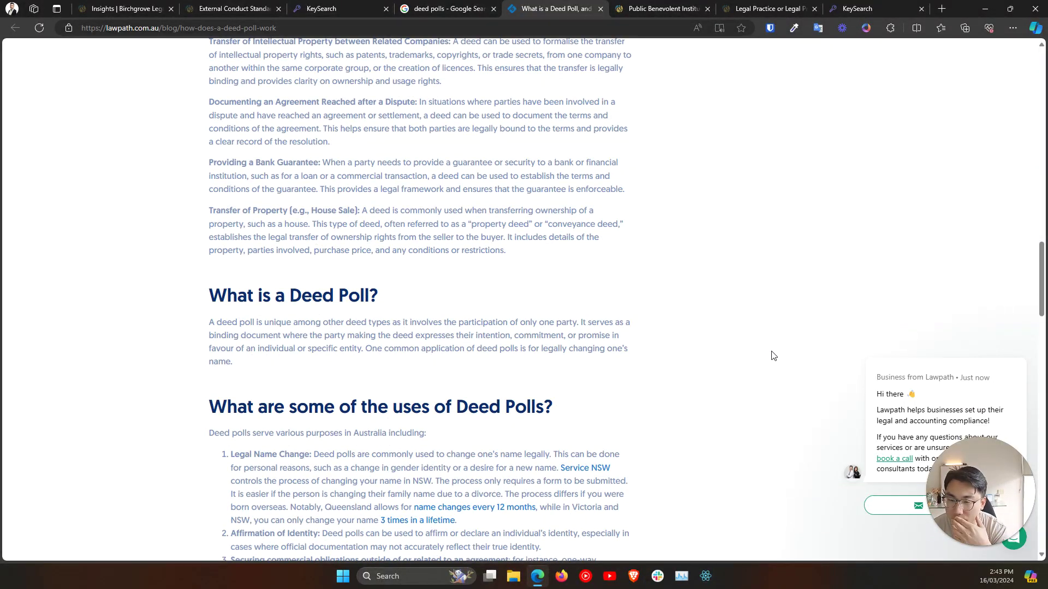
scroll(757, 356, down, 4)
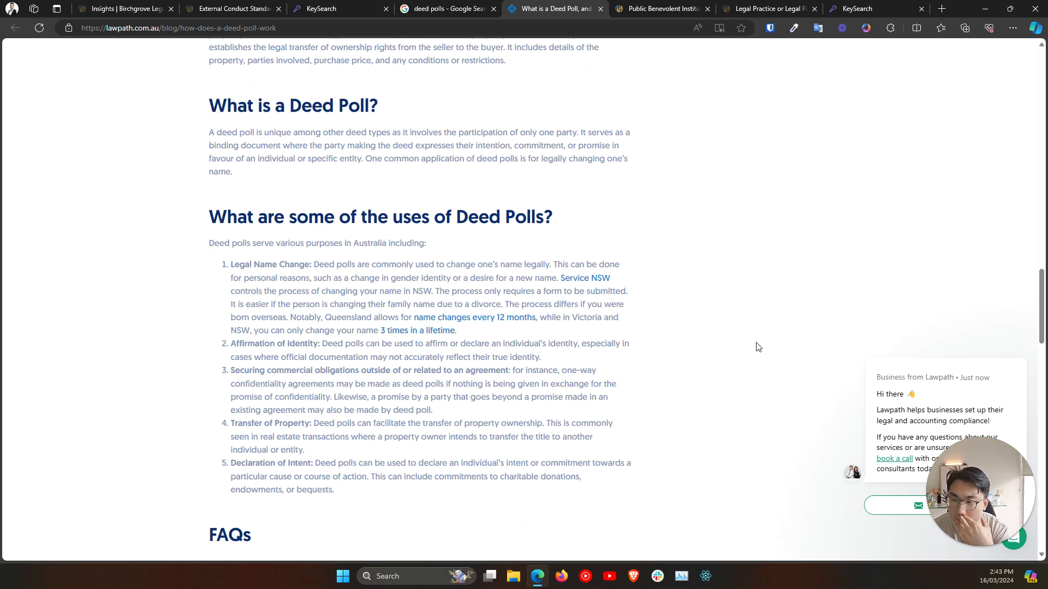
scroll(756, 345, down, 1)
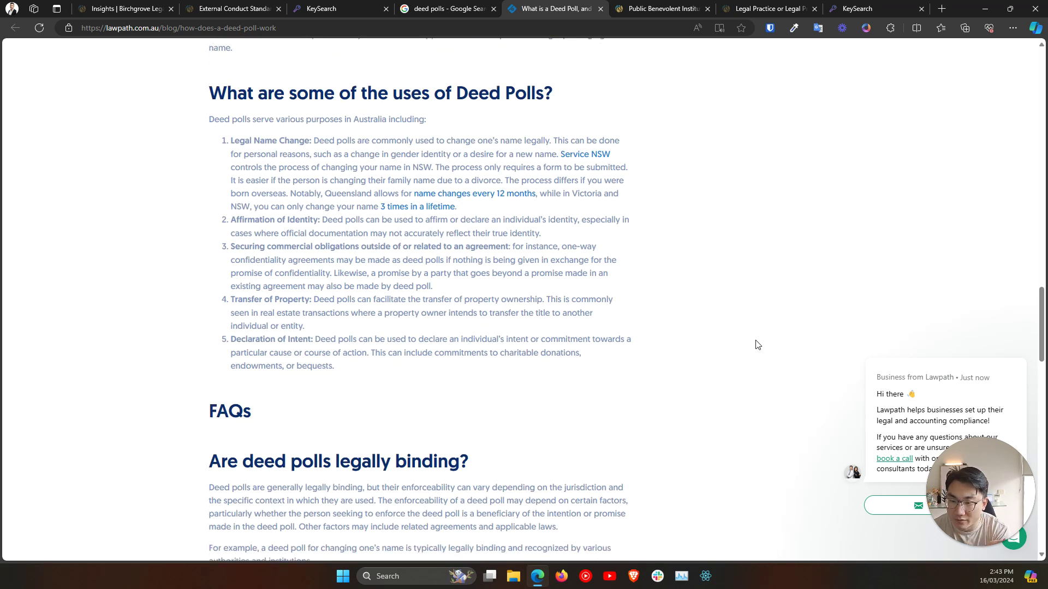
scroll(757, 344, down, 4)
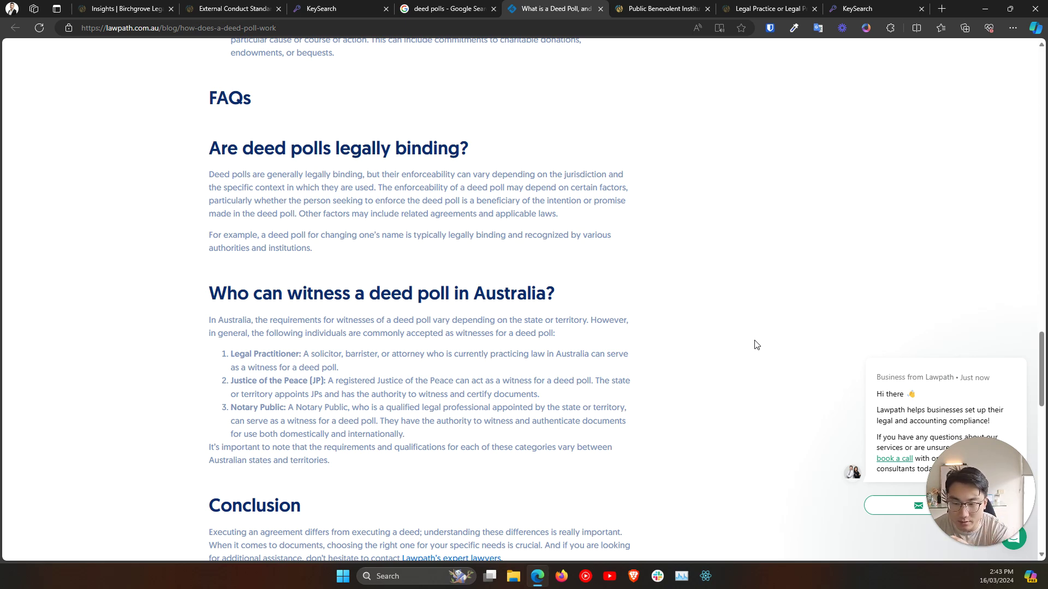
scroll(756, 345, up, 15)
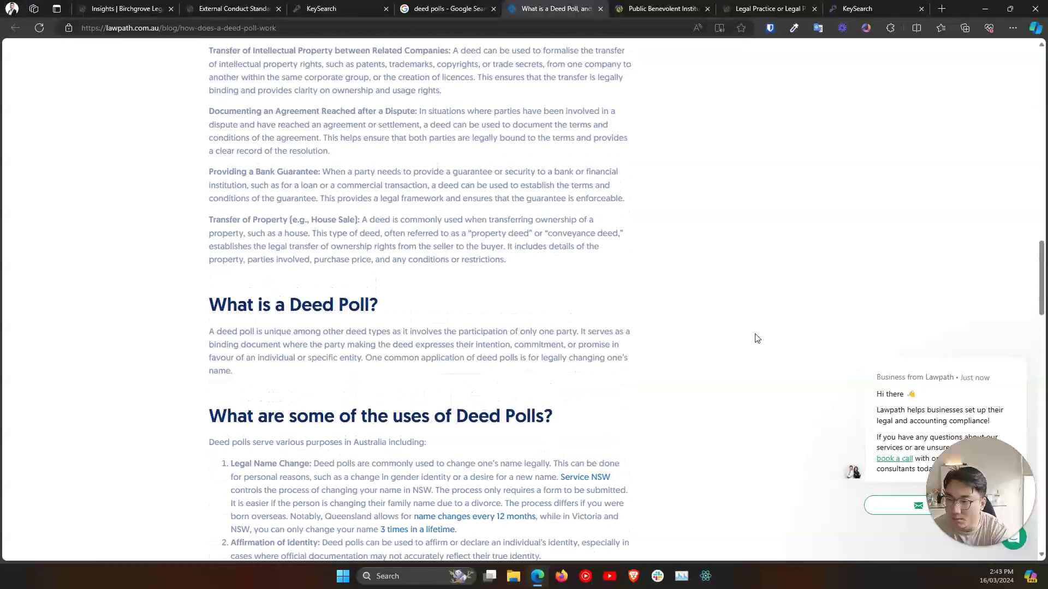
scroll(757, 338, up, 3)
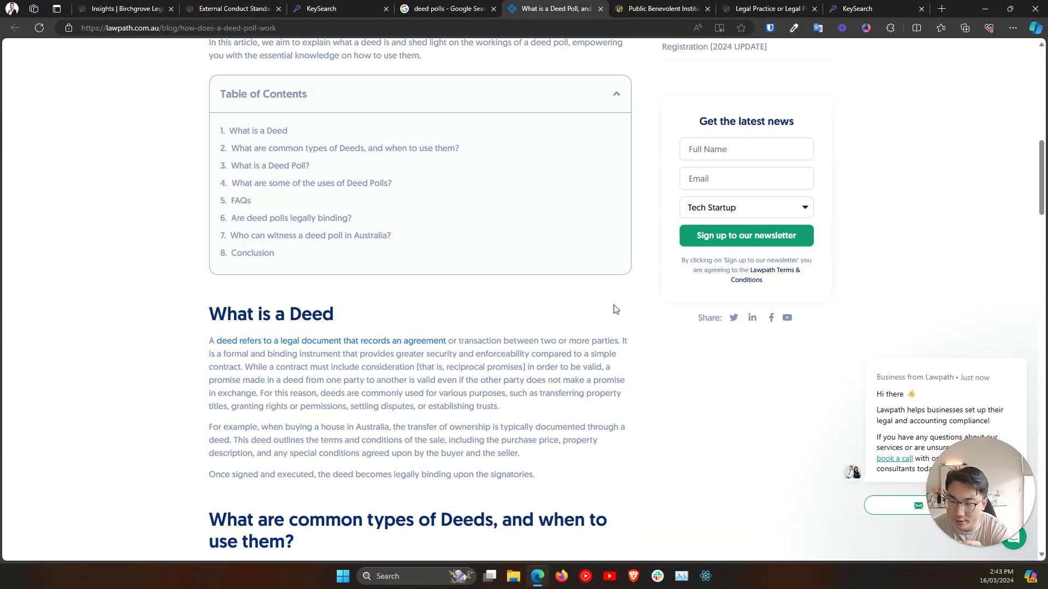
scroll(610, 308, up, 3)
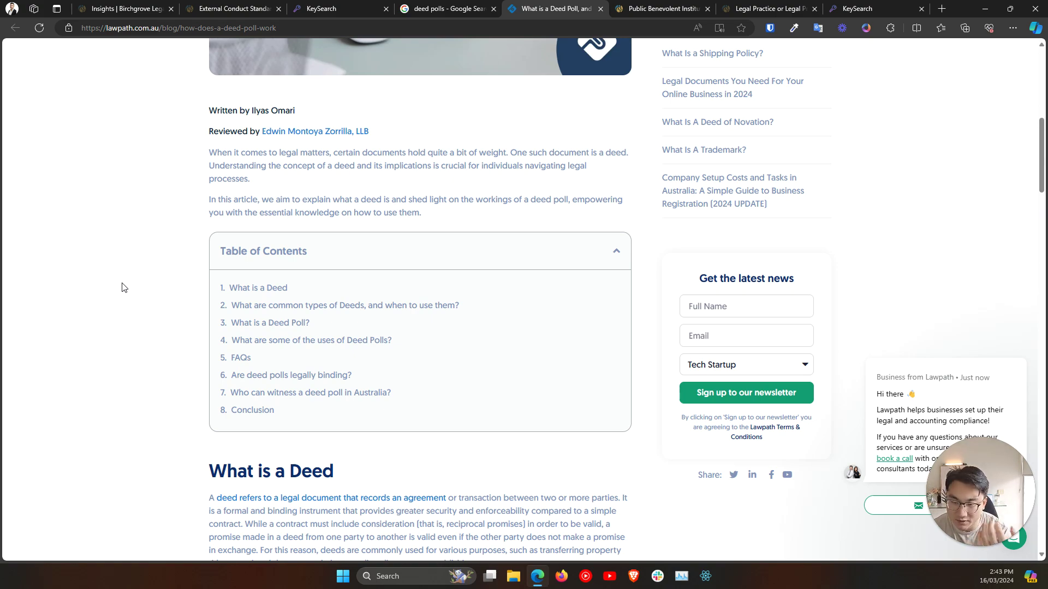
scroll(122, 288, down, 15)
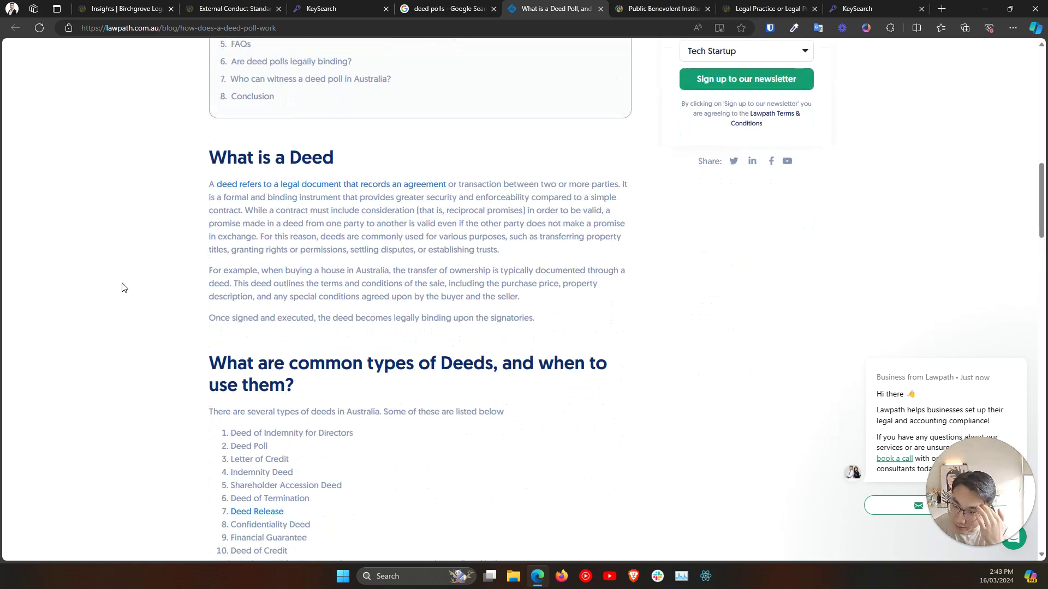
scroll(125, 281, down, 3)
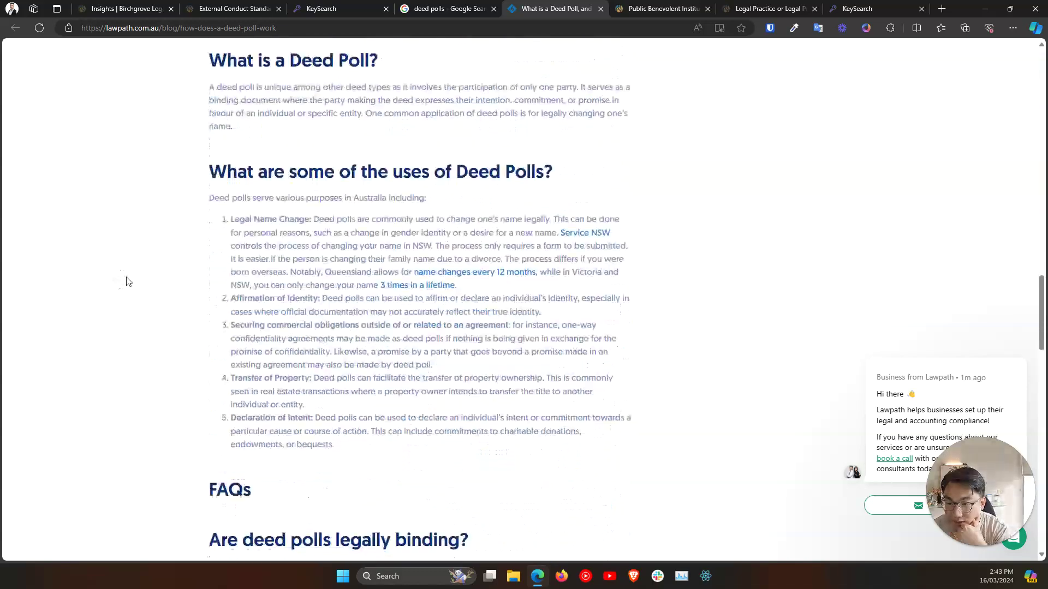
scroll(103, 288, down, 2)
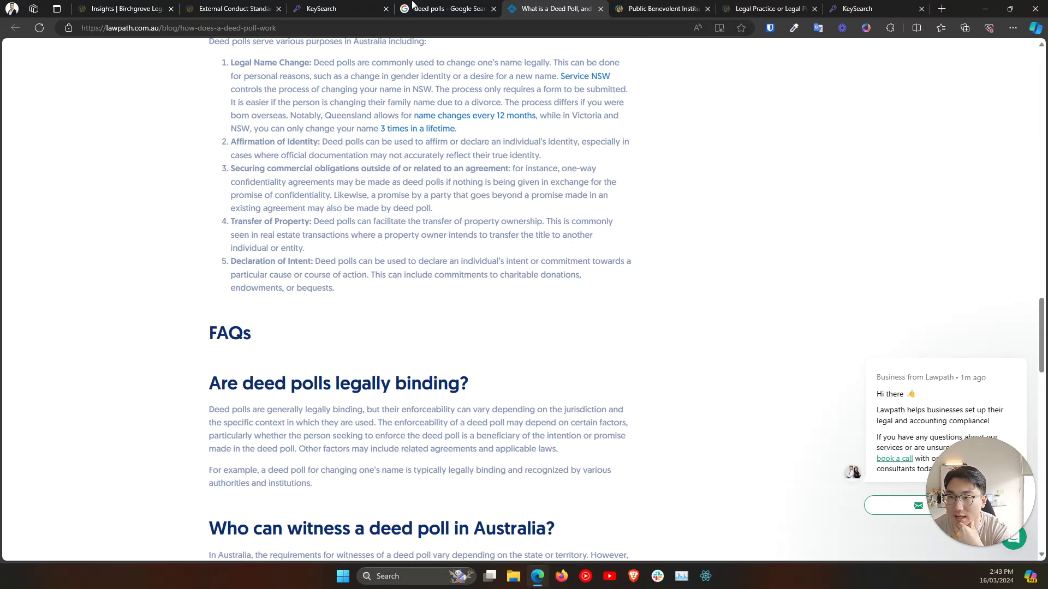
Compare the competing pages ranked in the Google results for "deed polls".
click(442, 9)
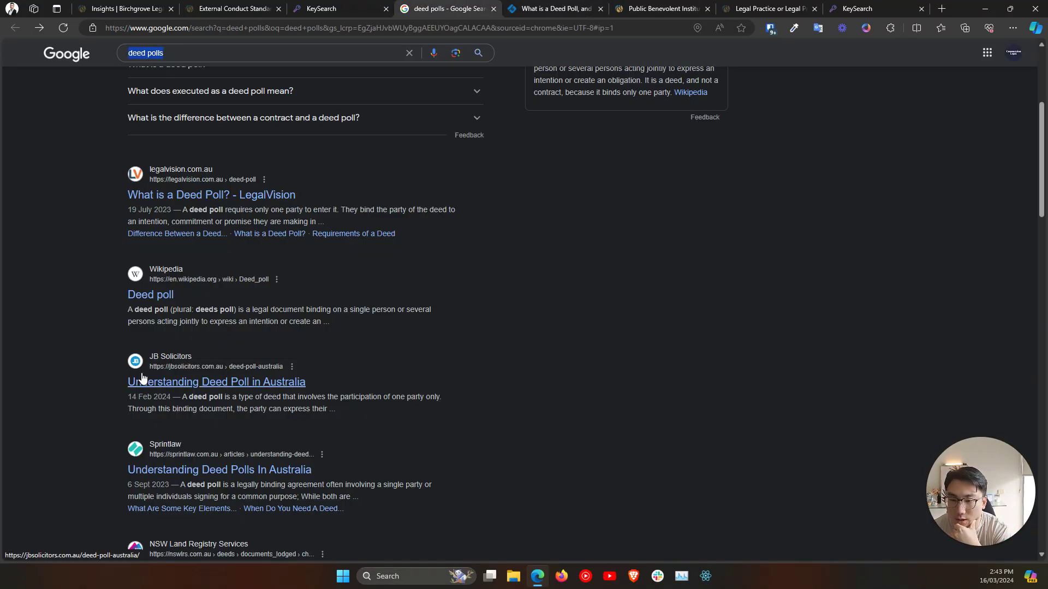
scroll(152, 385, up, 5)
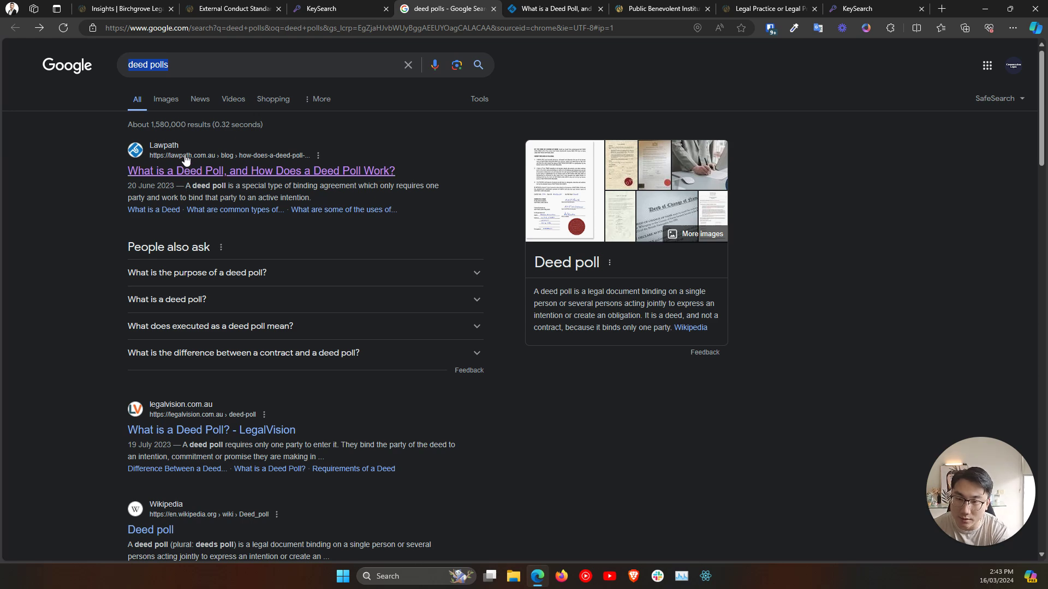
scroll(37, 535, down, 4)
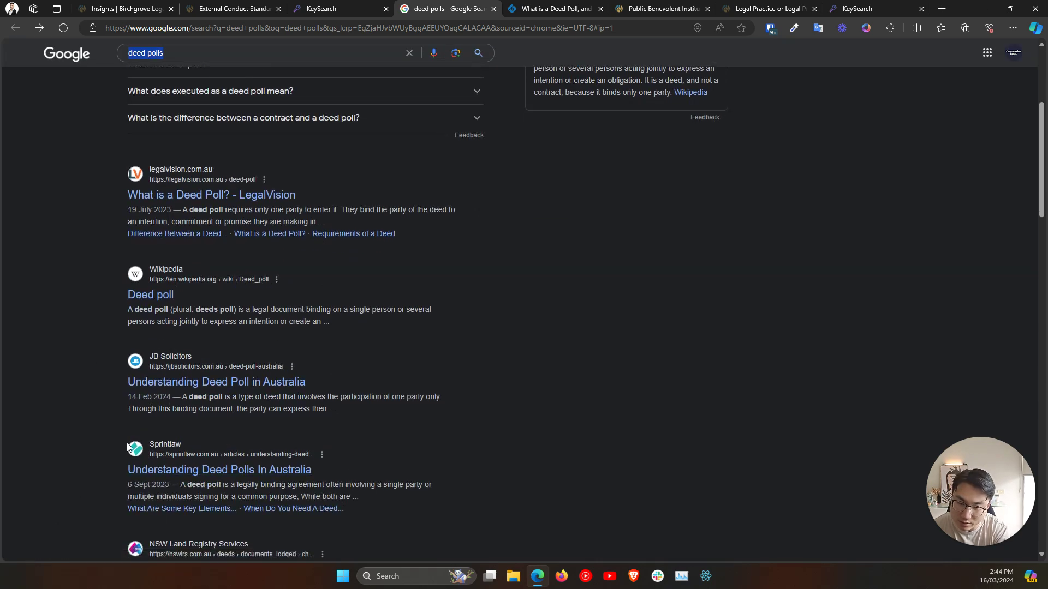
scroll(101, 439, up, 4)
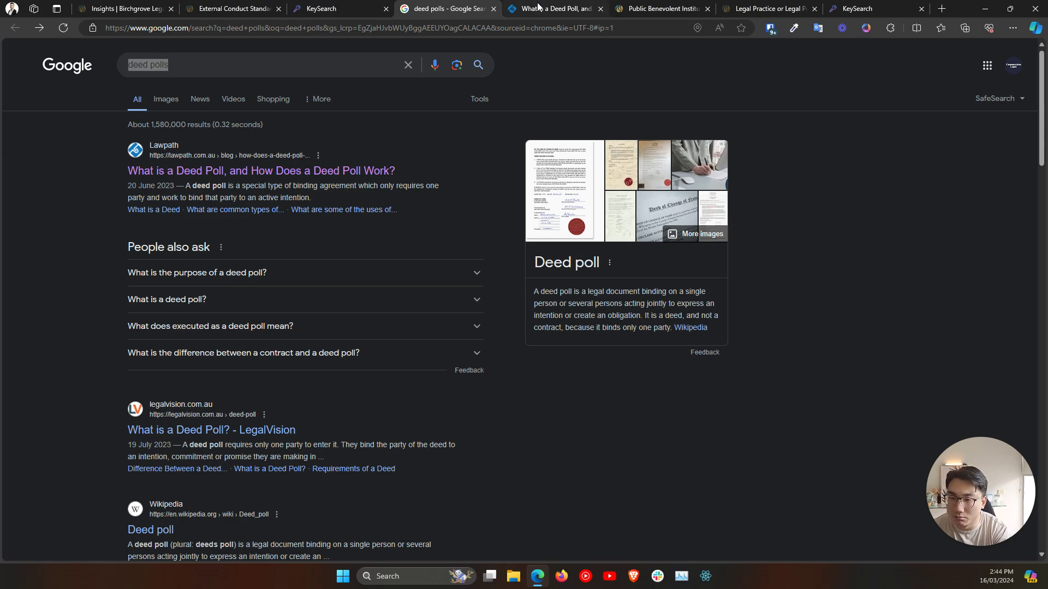
Revisit the Lawpath article and recheck its sections on deeds, common deed types and deed poll uses.
click(553, 8)
scroll(221, 415, up, 11)
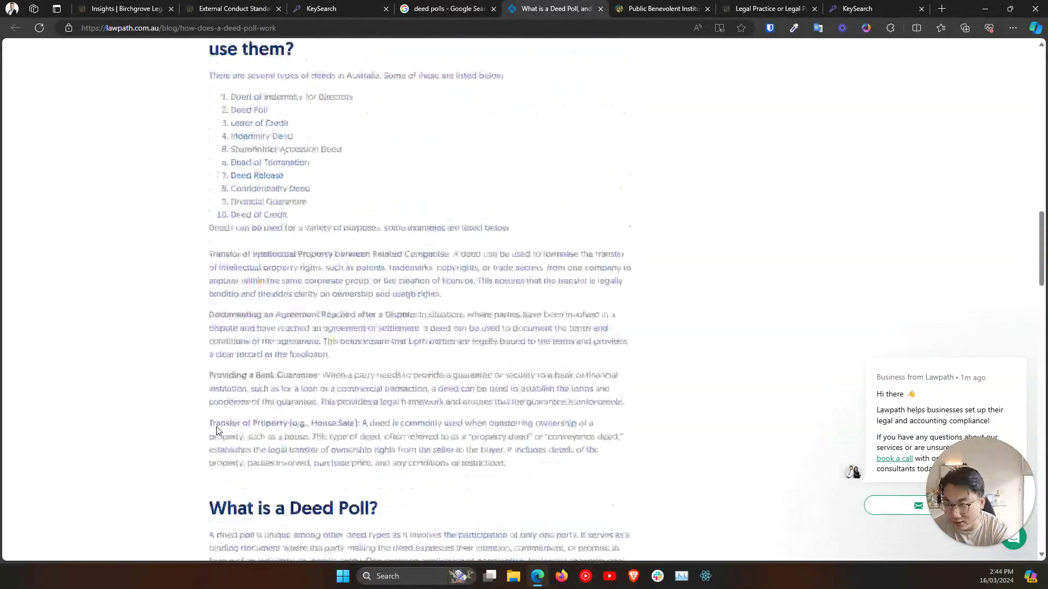
scroll(217, 428, up, 4)
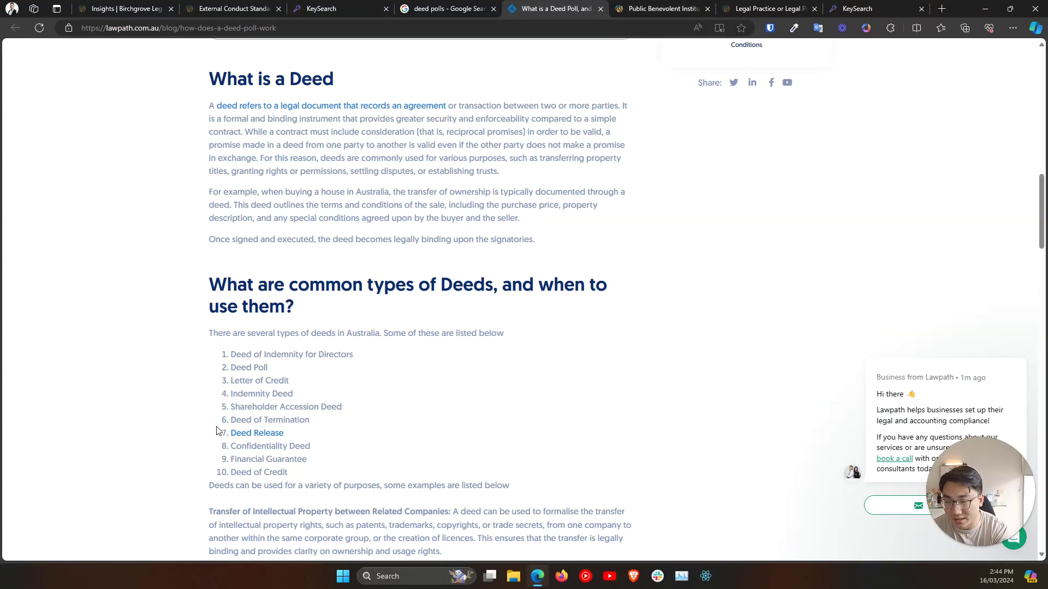
scroll(217, 431, down, 16)
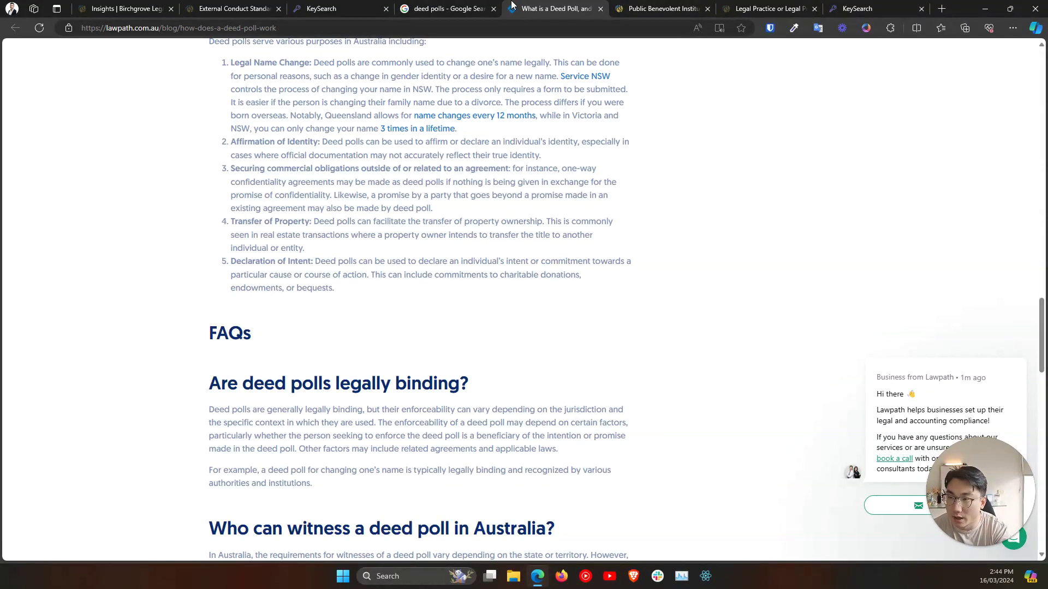
click(483, 6)
click(537, 7)
Return to the "deed polls" search results and open the LegalVision and Sprintlaw articles in new tabs.
click(444, 6)
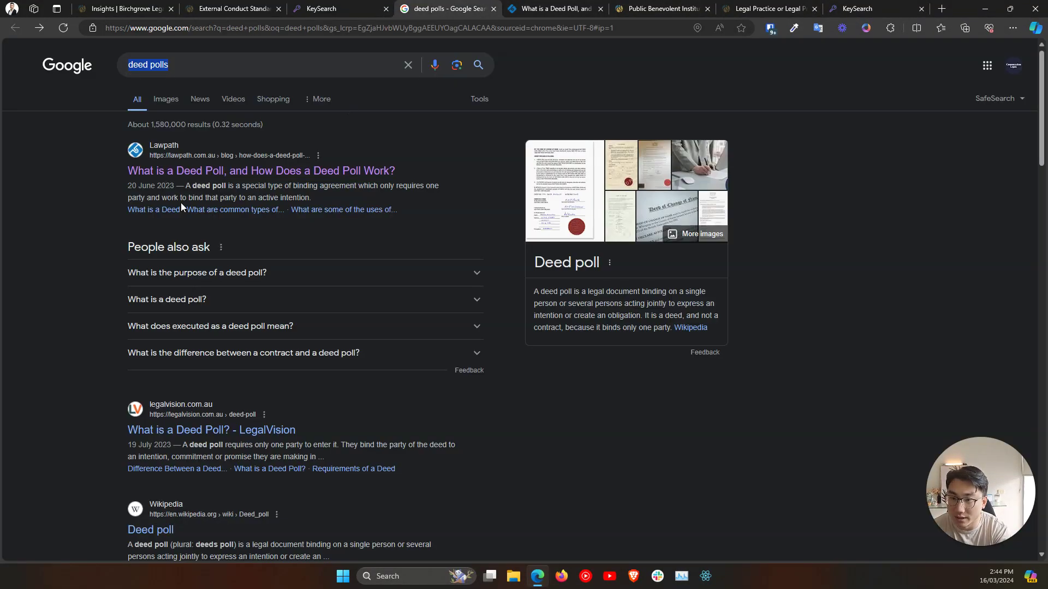
scroll(100, 416, down, 3)
right_click(214, 269)
click(238, 277)
scroll(138, 483, down, 3)
right_click(203, 392)
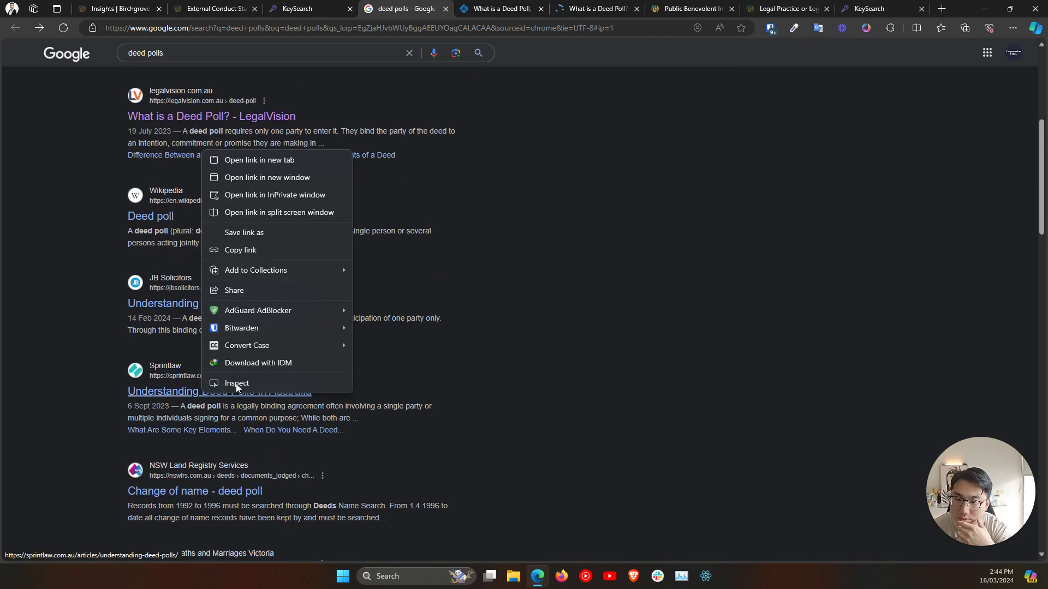
click(290, 161)
Examine LegalVision's "What is a Deed Poll?" article, including its introduction, headings and content structure.
click(508, 8)
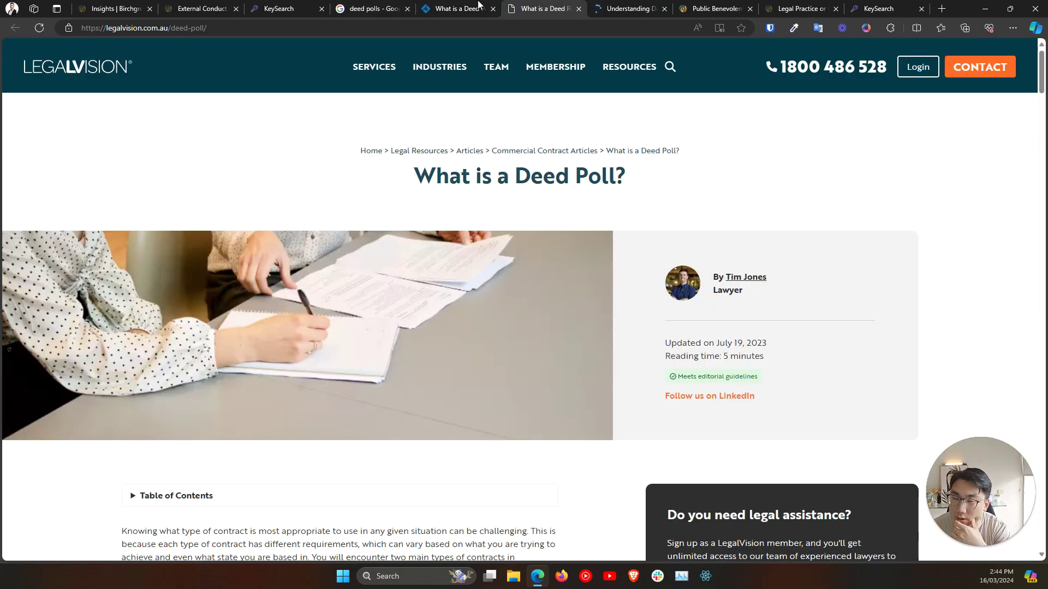
click(478, 5)
click(557, 7)
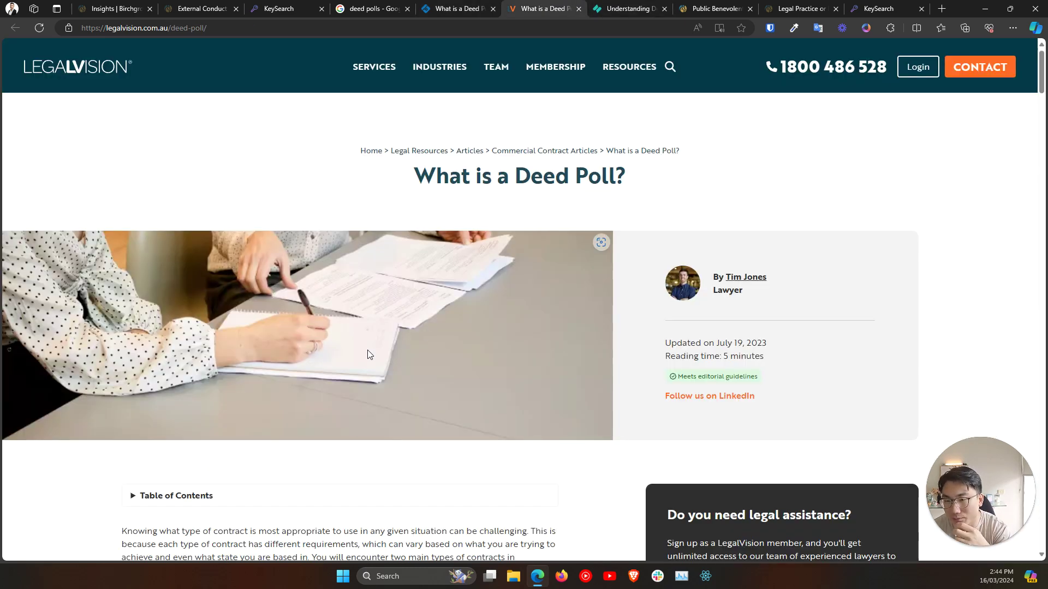
scroll(361, 350, down, 4)
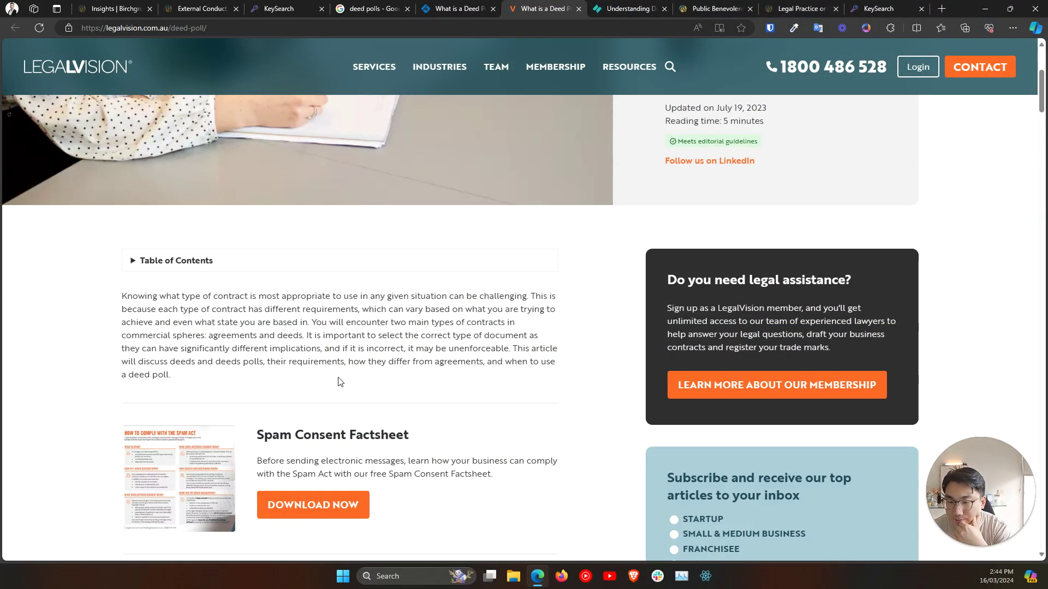
scroll(344, 382, down, 7)
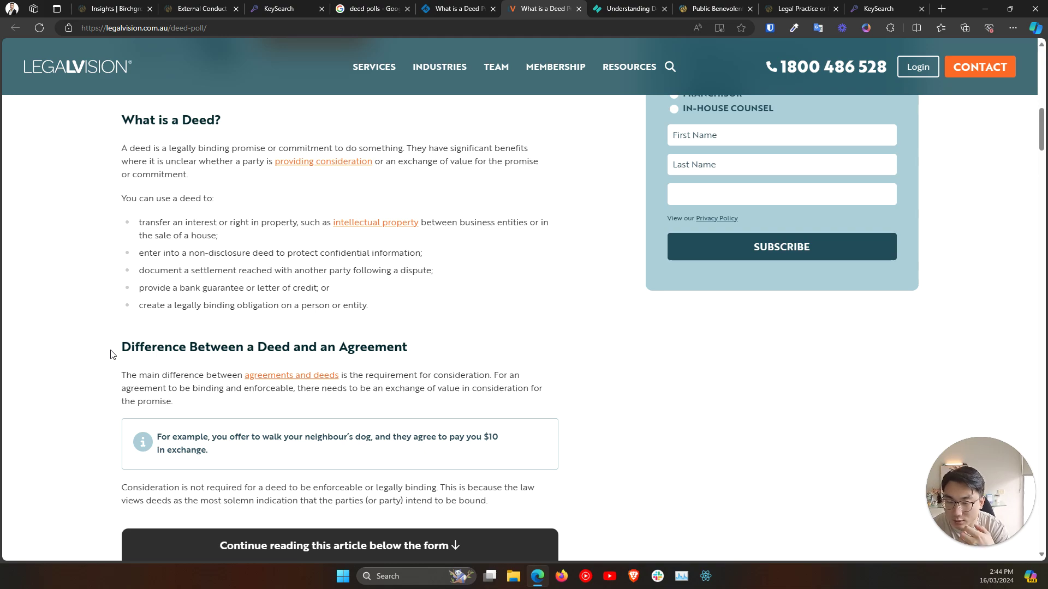
scroll(111, 355, down, 8)
scroll(112, 352, up, 5)
scroll(110, 351, up, 10)
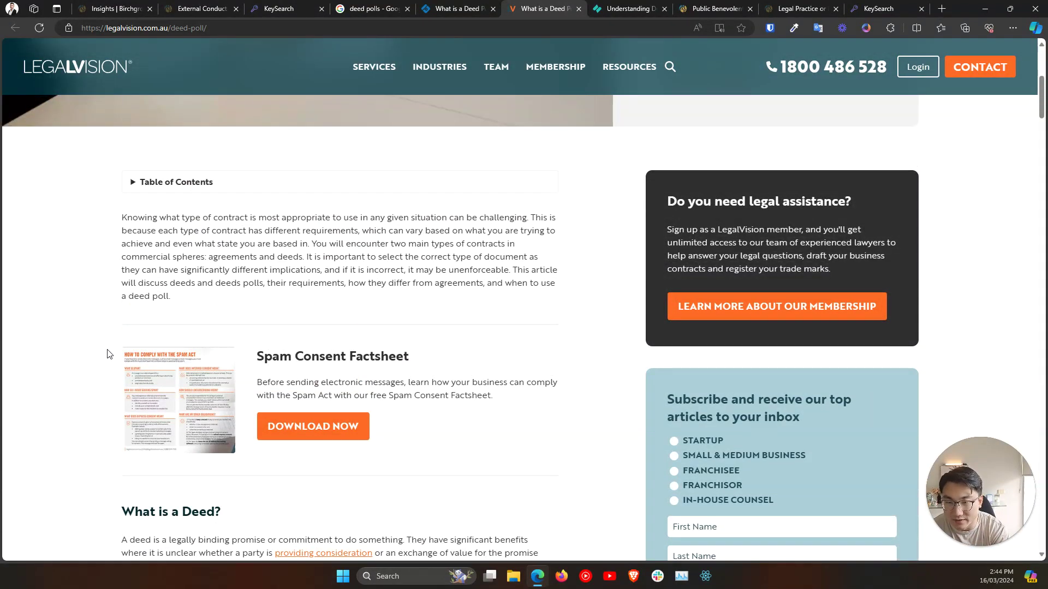
Skim Sprintlaw's "Understanding Deed Polls In Australia" article for its length and section headings.
key(ctrl+Tab)
scroll(304, 543, down, 5)
scroll(305, 542, down, 20)
scroll(299, 530, down, 13)
scroll(299, 531, up, 13)
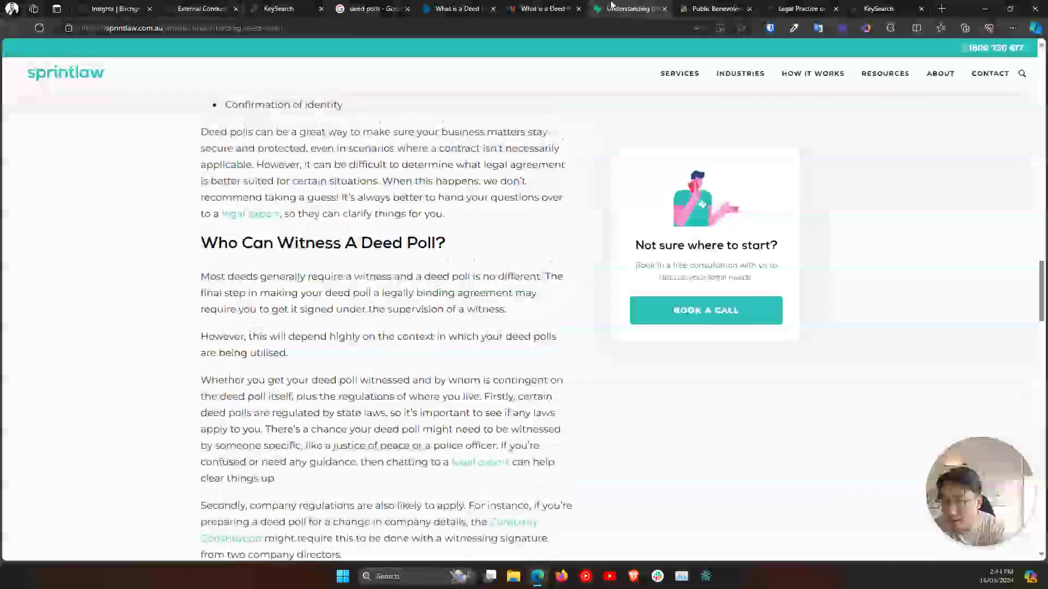
Close the Lawpath, LegalVision and Sprintlaw article tabs and return to the start of the "deed polls" search results.
click(540, 8)
click(470, 8)
click(493, 9)
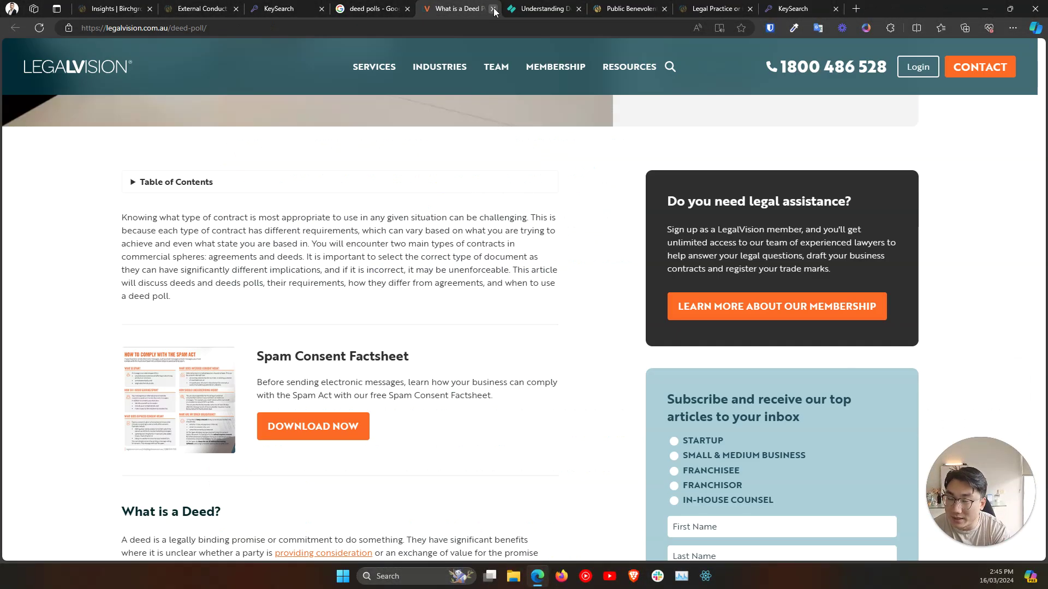
click(493, 9)
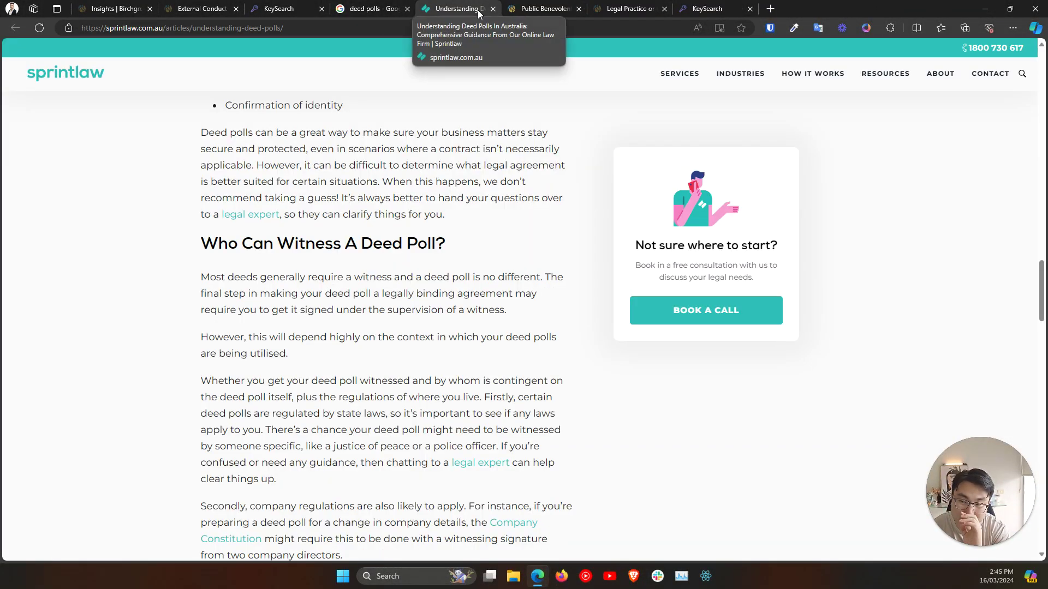
click(493, 8)
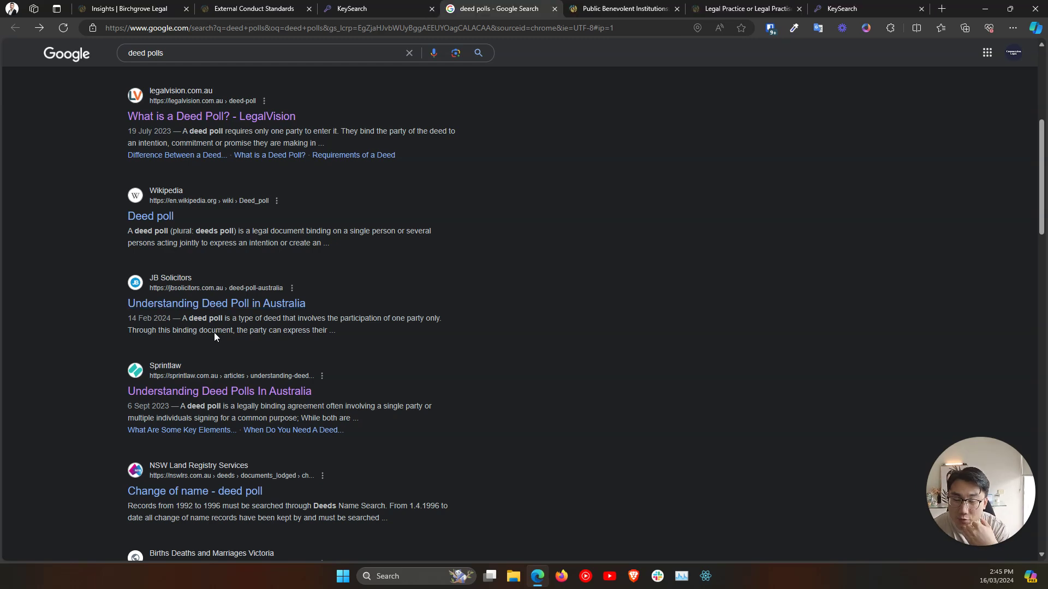
scroll(214, 332, up, 5)
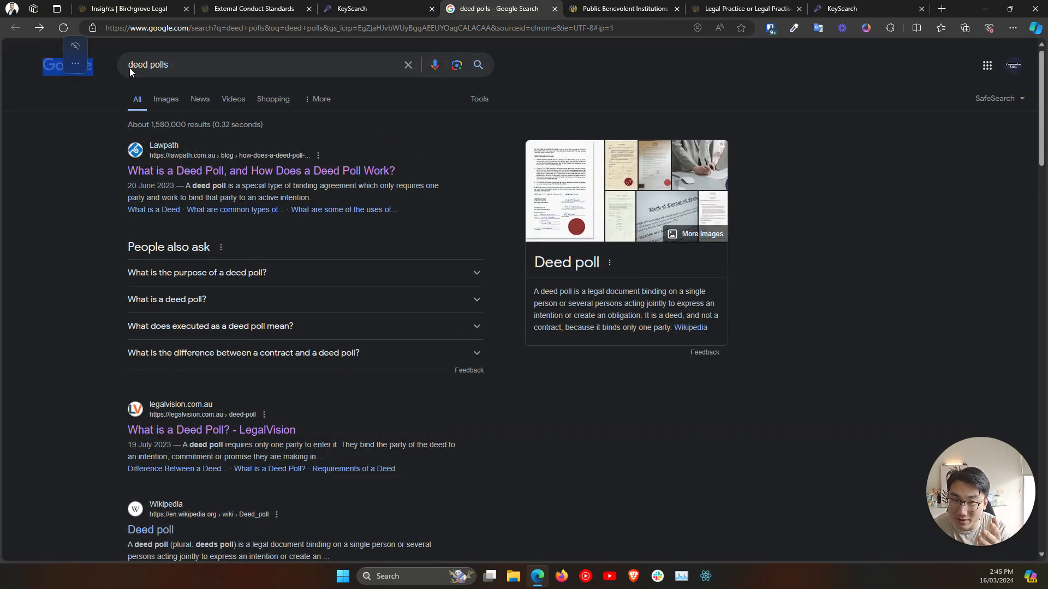
click(129, 68)
Look through the KeySearch organic keyword table for the next keyword worth checking against competitors.
click(388, 4)
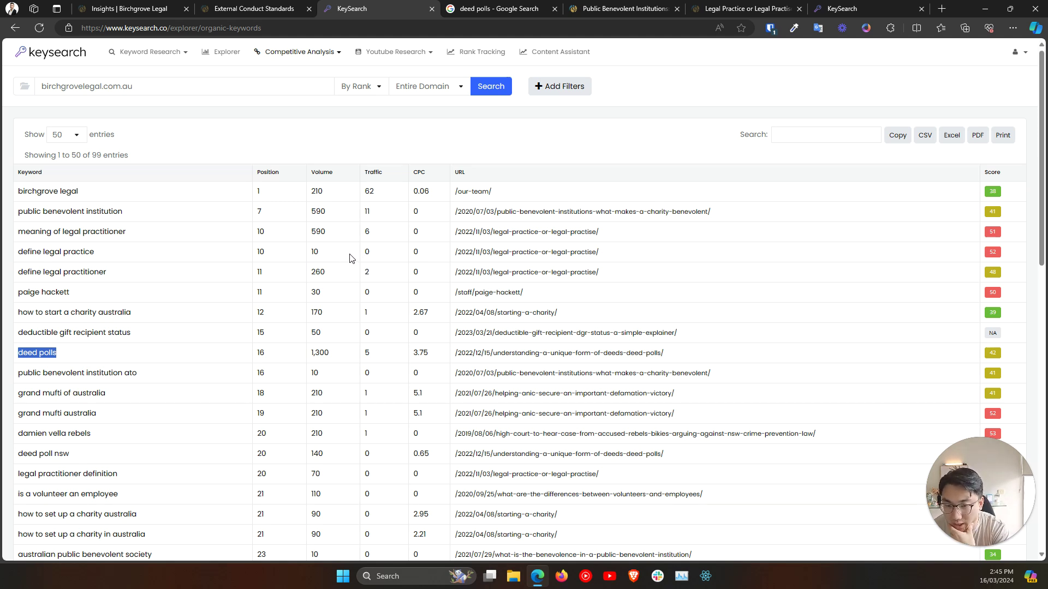
scroll(240, 344, down, 1)
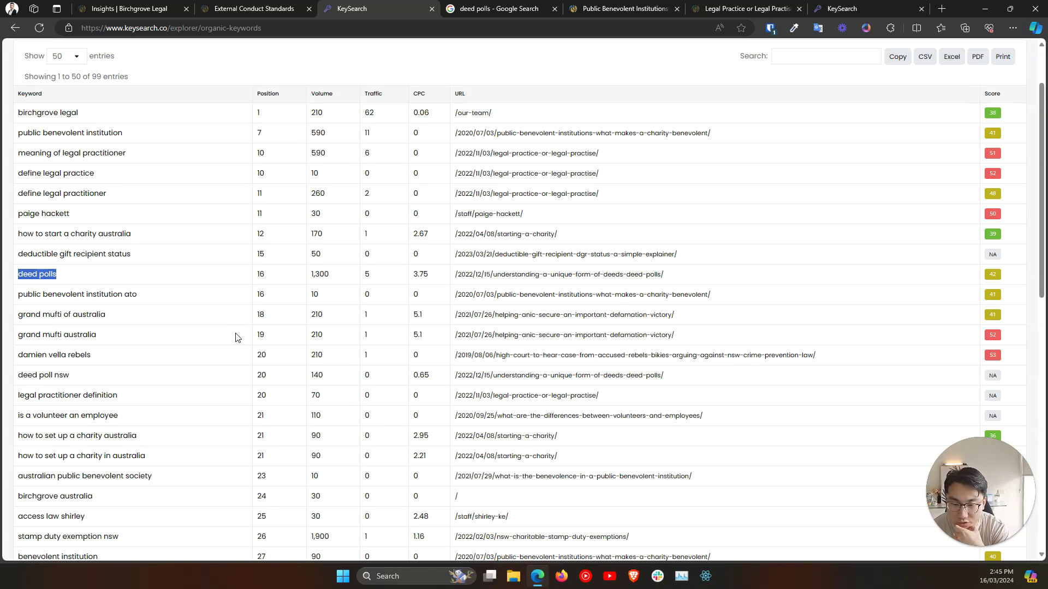
scroll(236, 338, down, 1)
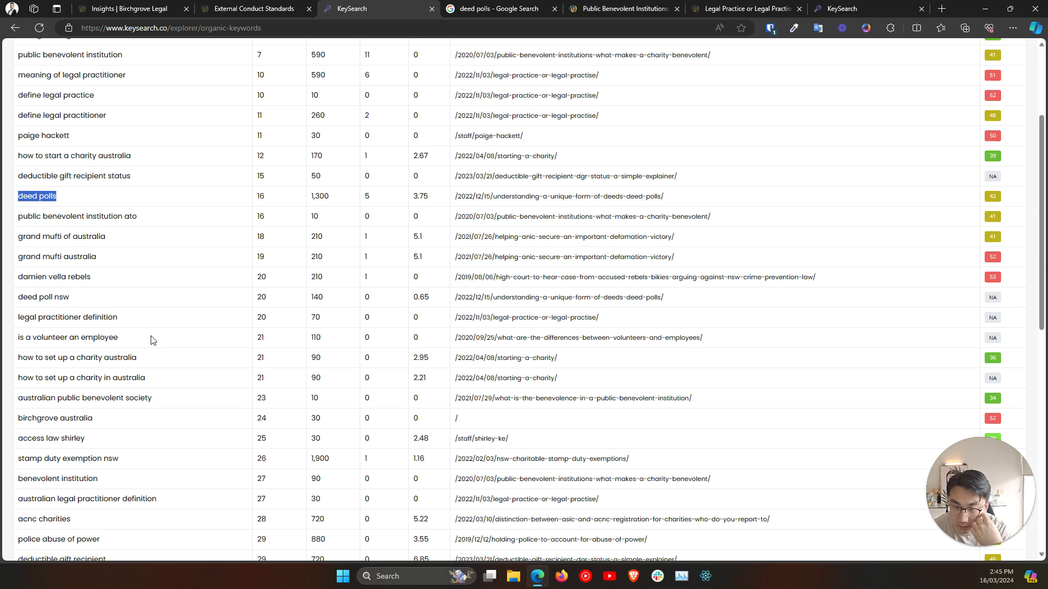
scroll(152, 341, down, 1)
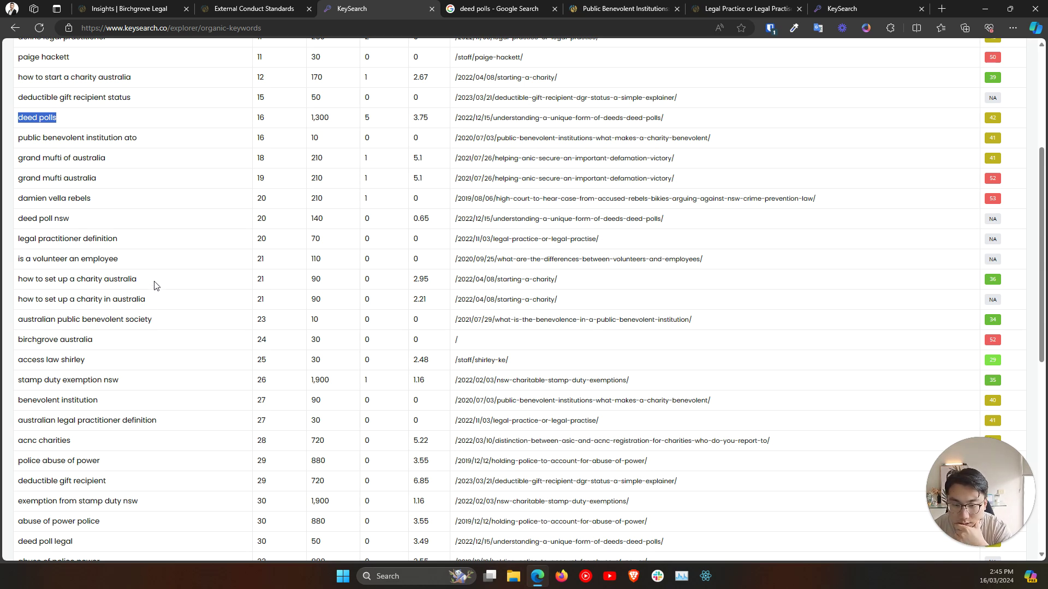
scroll(155, 286, down, 1)
scroll(155, 284, down, 2)
scroll(155, 282, up, 3)
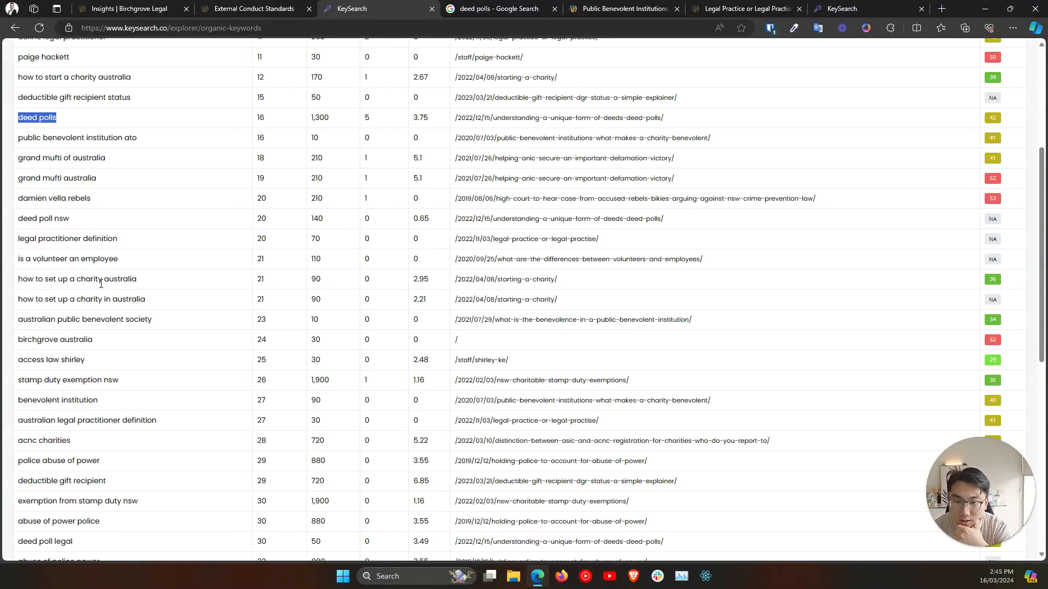
Search the web for the keyword "how to set up a charity australia" from the organic keyword table.
drag(102, 280, 20, 284)
right_click(26, 280)
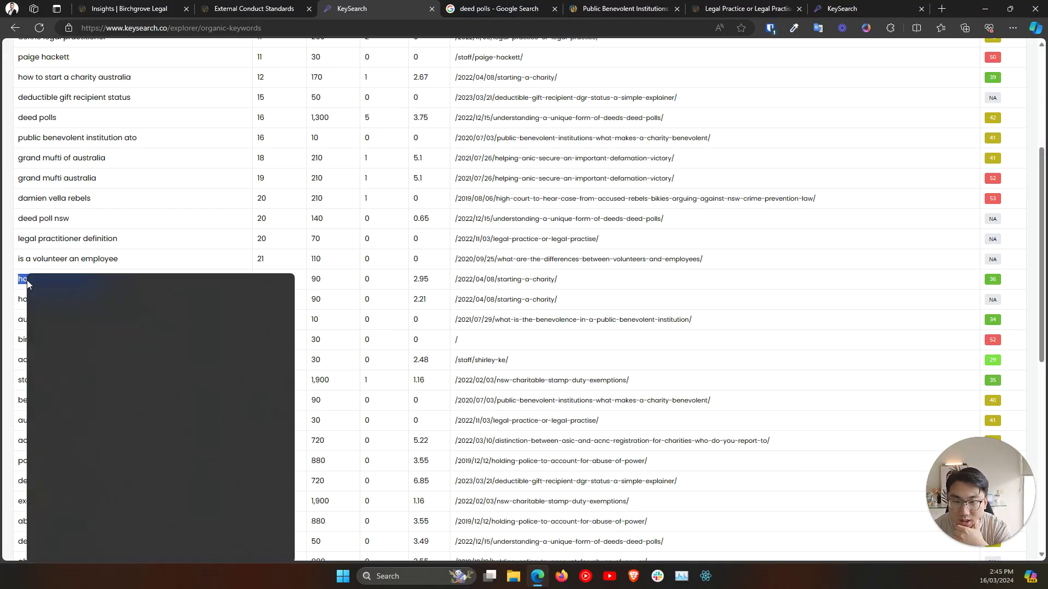
click(153, 289)
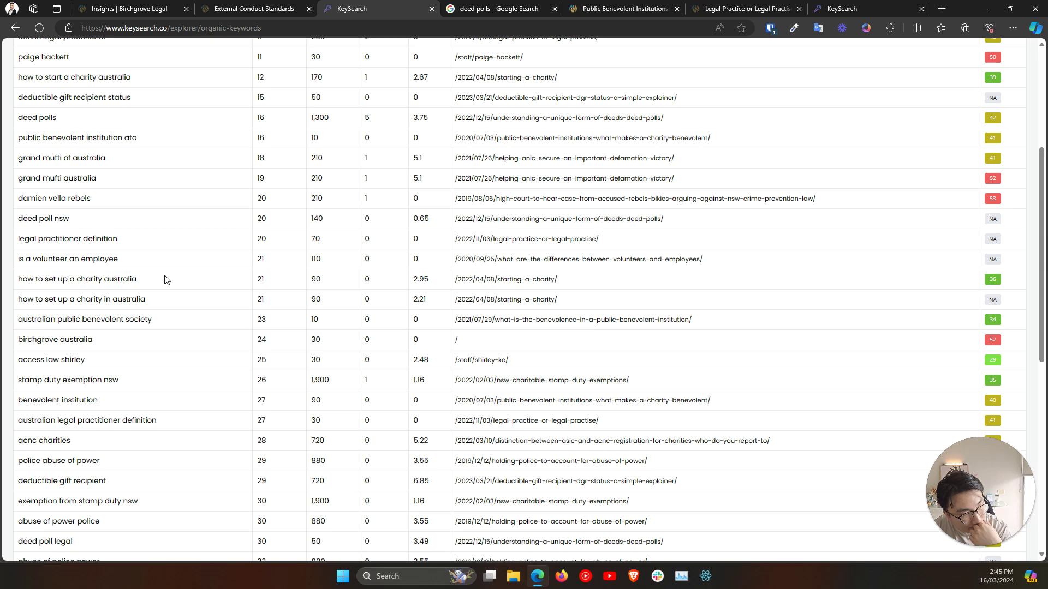
drag(167, 279, 27, 188)
click(123, 286)
drag(152, 279, 17, 281)
right_click(34, 274)
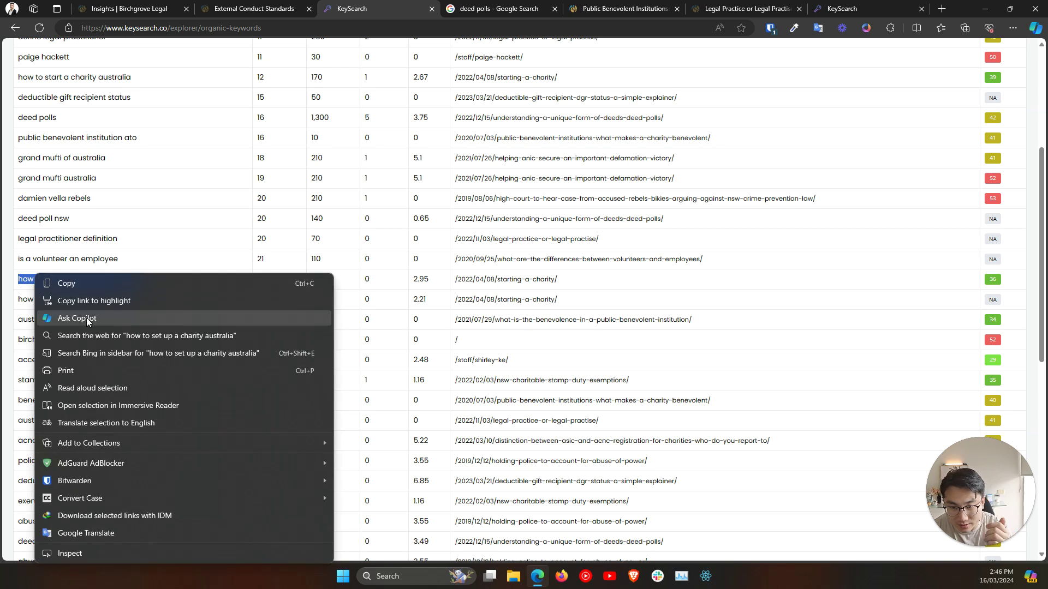
click(91, 336)
Look through the Google results for "how to set up a charity australia", including the sponsored listings and ACNC entries.
drag(250, 71, 107, 61)
click(76, 299)
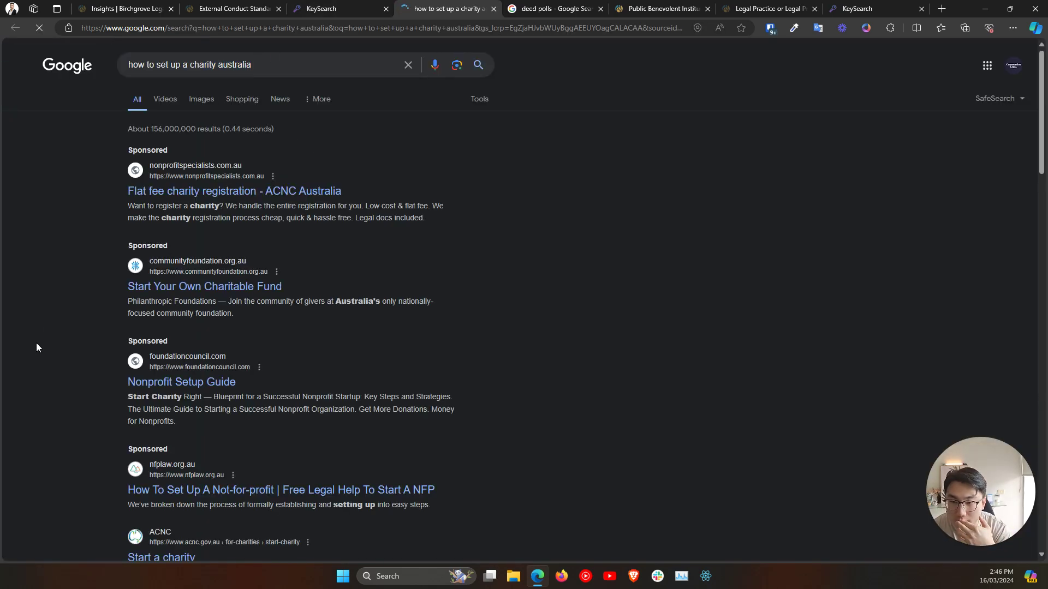
scroll(37, 348, down, 7)
scroll(70, 313, up, 6)
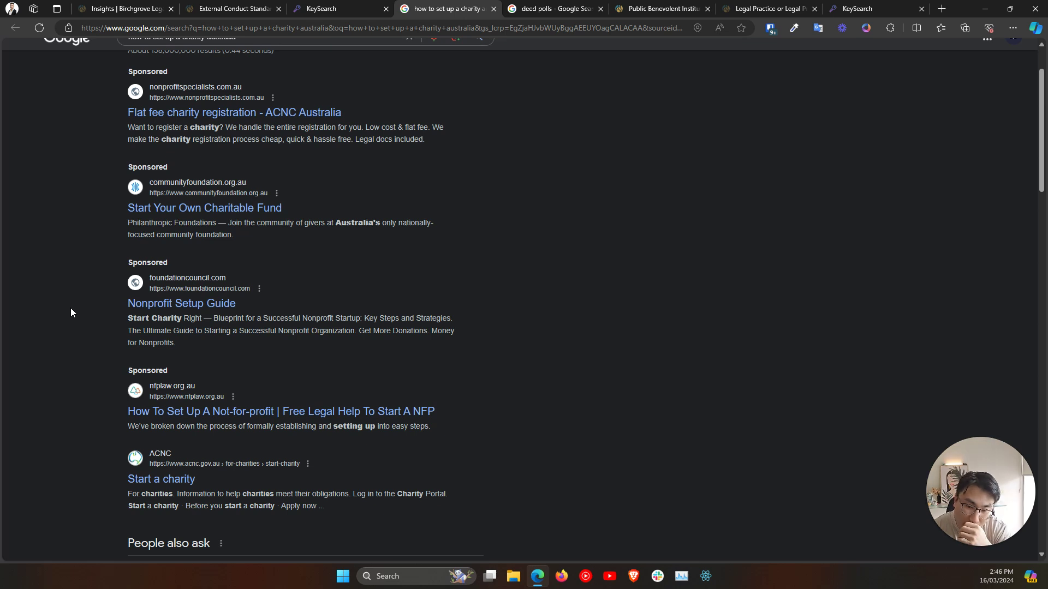
scroll(71, 312, up, 2)
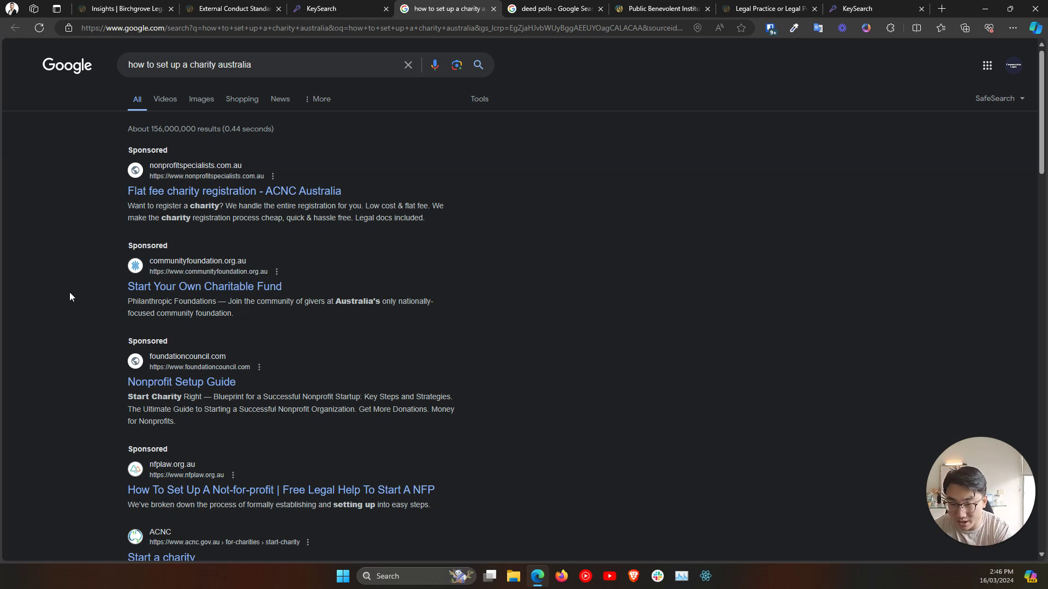
scroll(70, 294, down, 4)
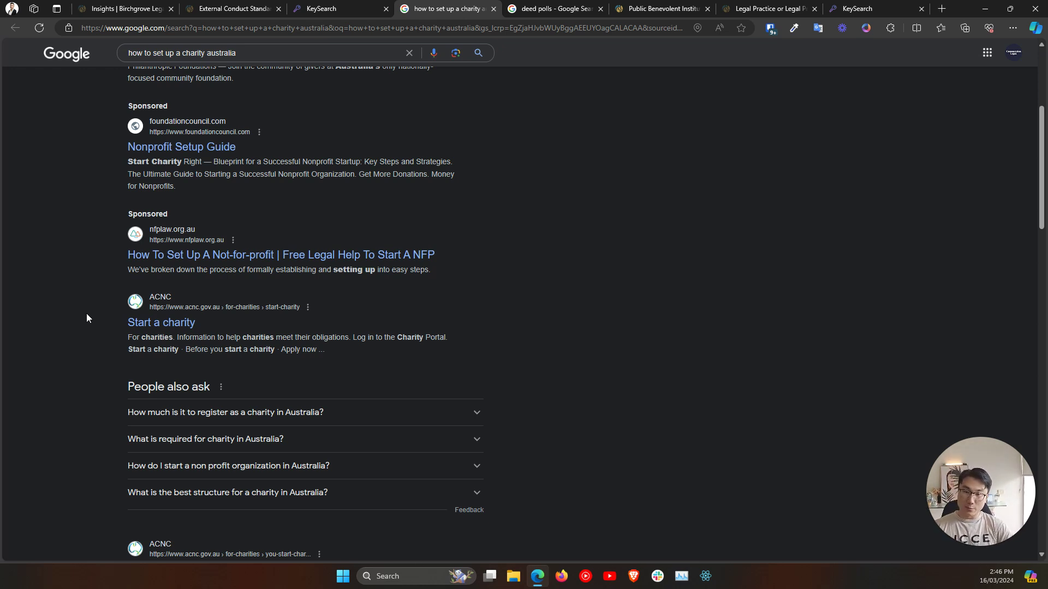
scroll(87, 318, up, 5)
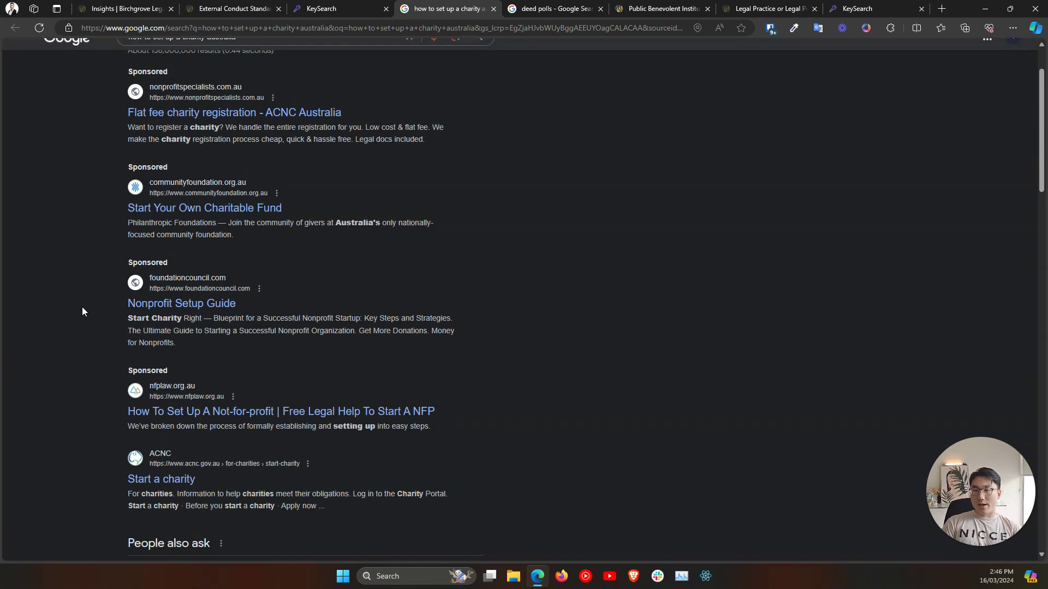
drag(264, 65, 113, 71)
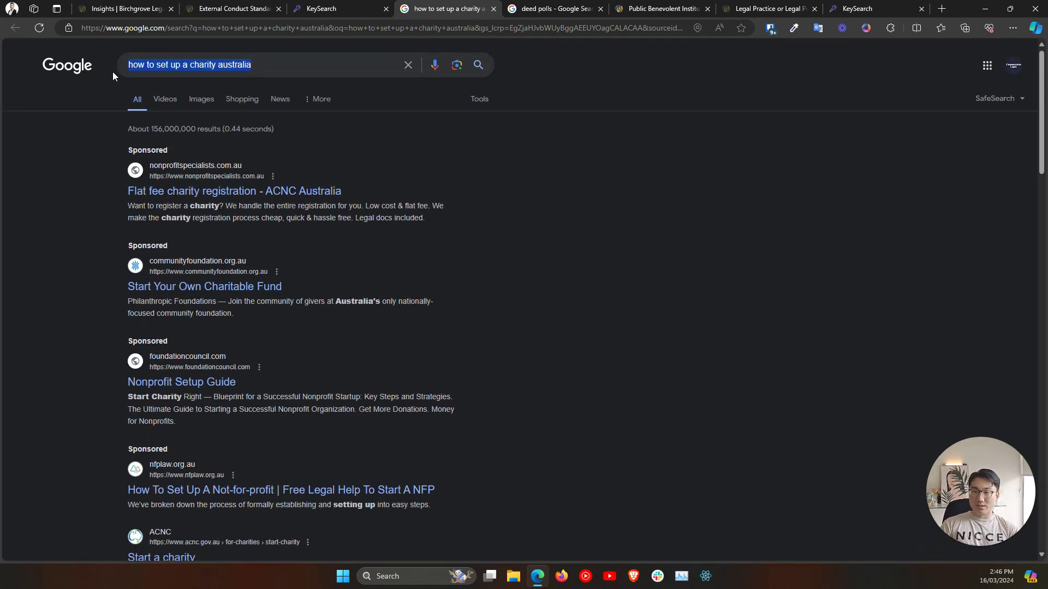
click(227, 63)
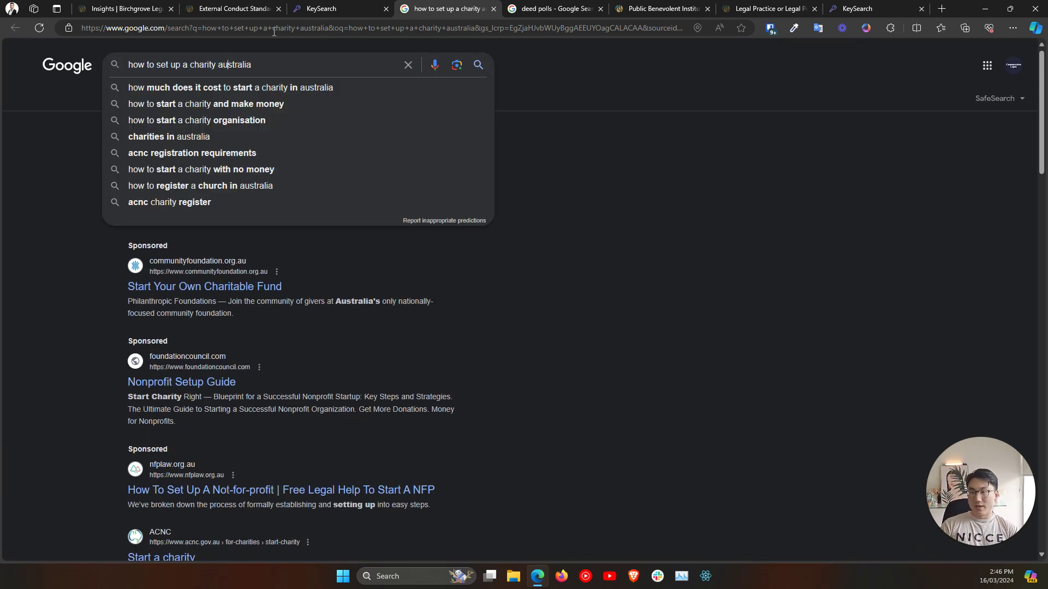
Duplicate the KeySearch tab and open the Keyword Research tool in the copy.
drag(216, 65, 306, 5)
click(351, 65)
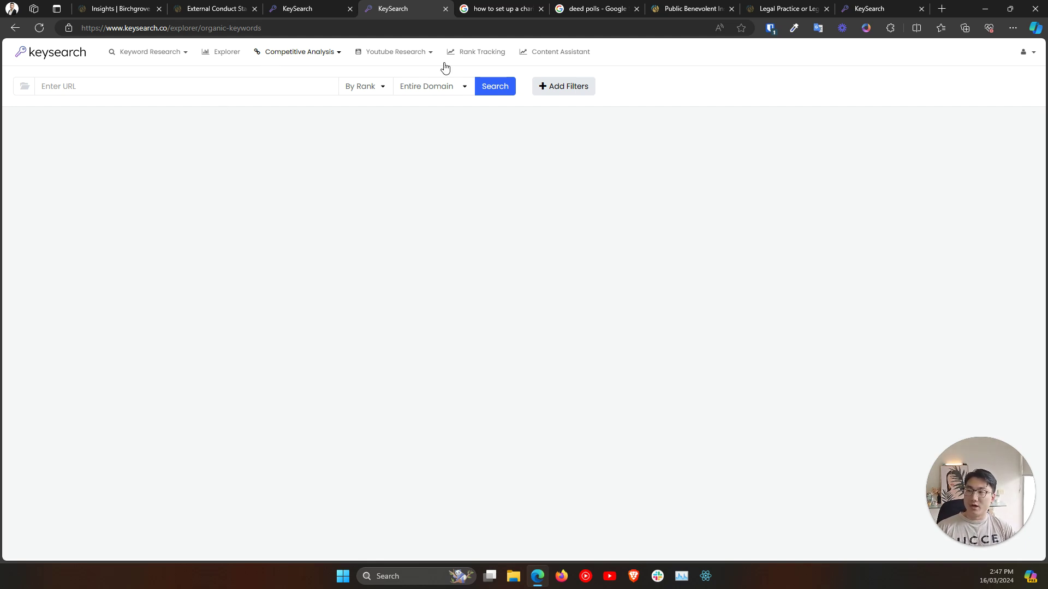
click(324, 57)
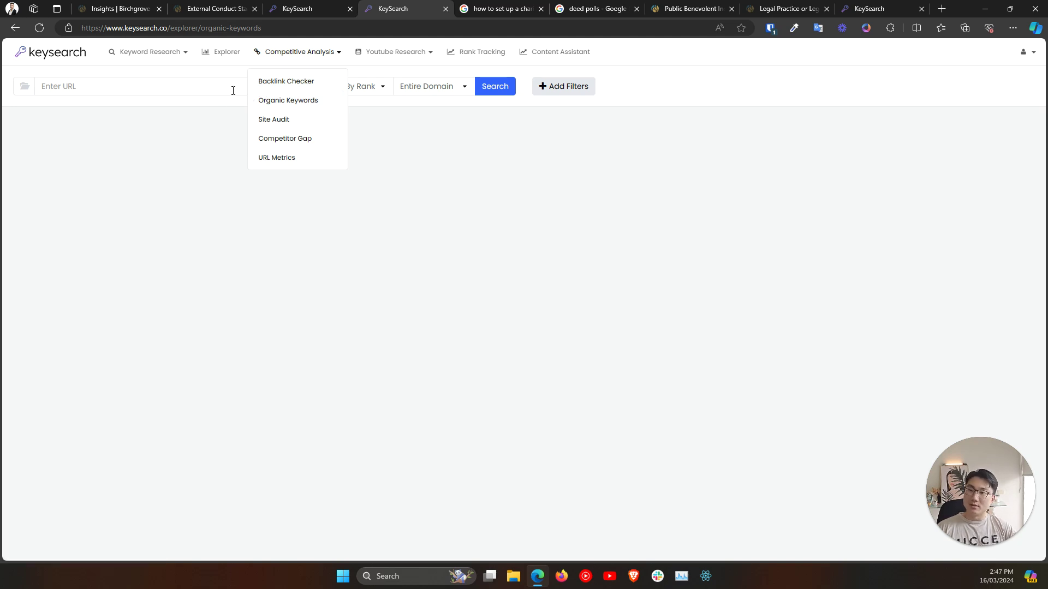
click(148, 58)
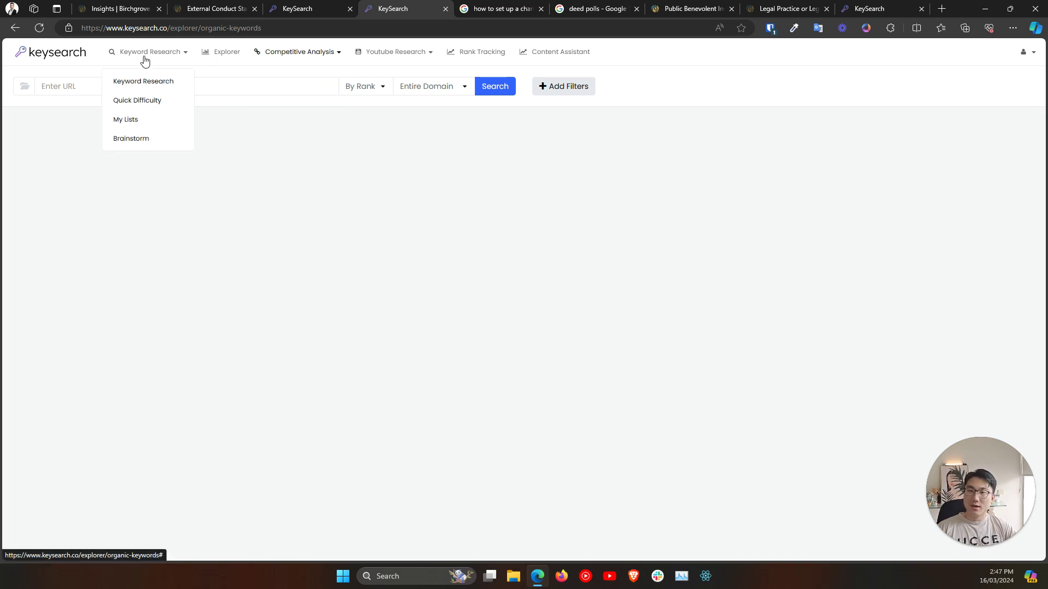
click(119, 83)
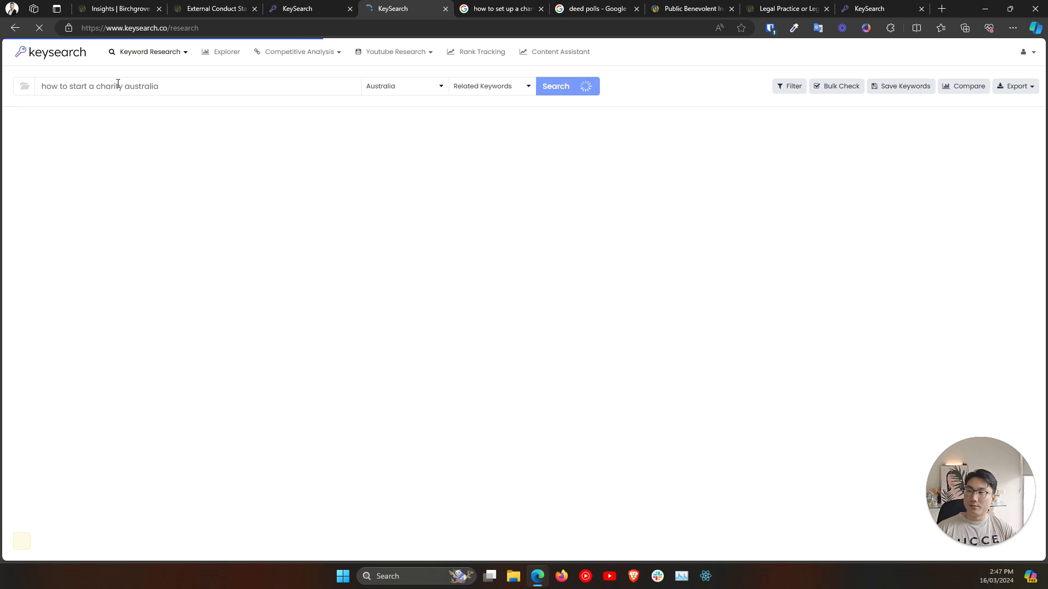
Shorten the keyword to "how to start a charity" and run the related-keywords search for Australia.
double_click(129, 87)
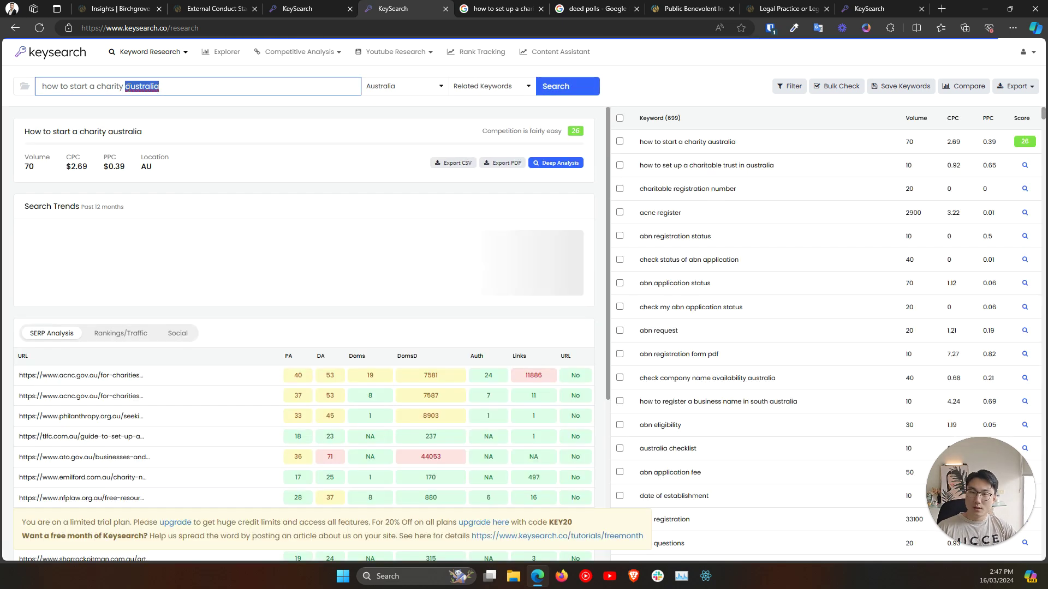
key(BackSpace)
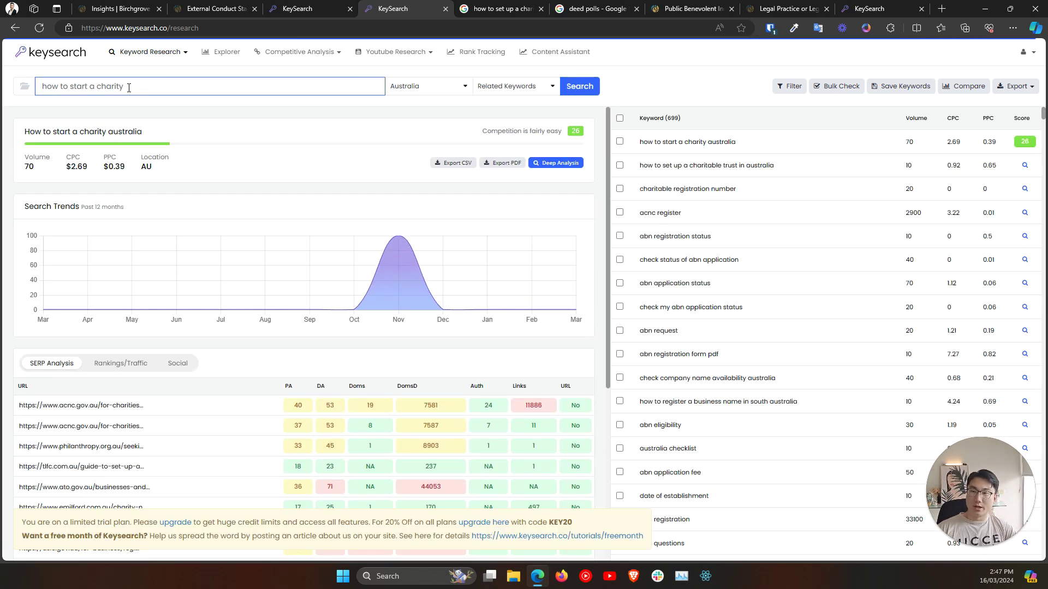
click(573, 86)
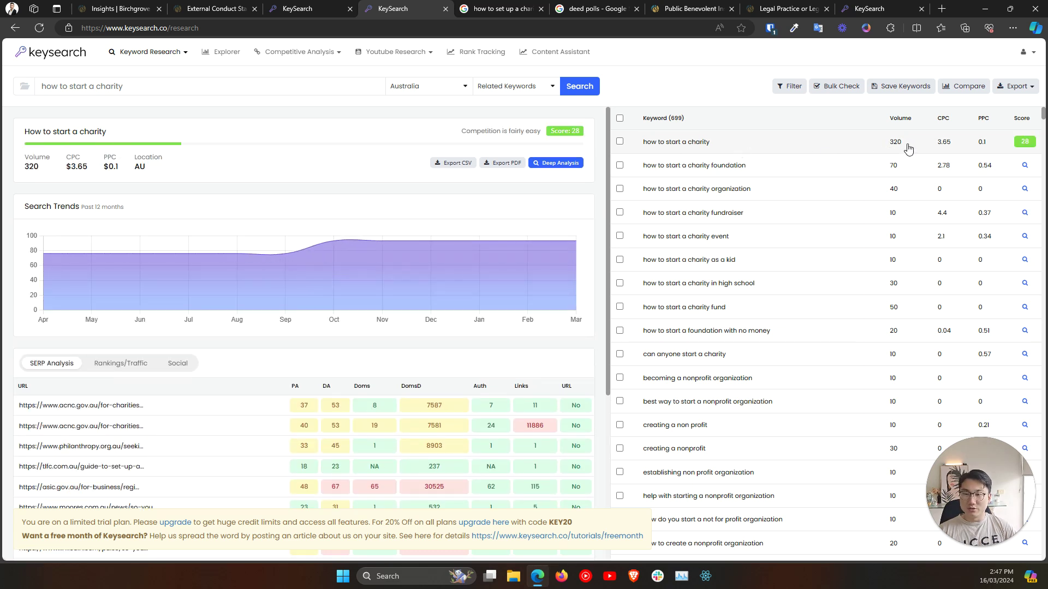
Search the web for "how to start a charity" from the KeySearch keyword query.
triple_click(117, 88)
right_click(90, 90)
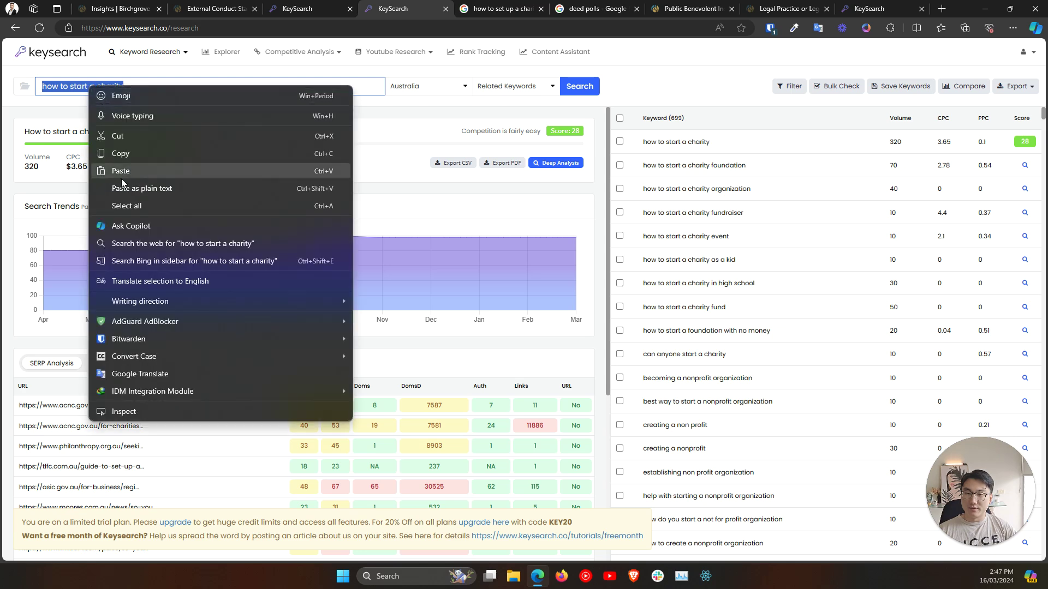
click(129, 248)
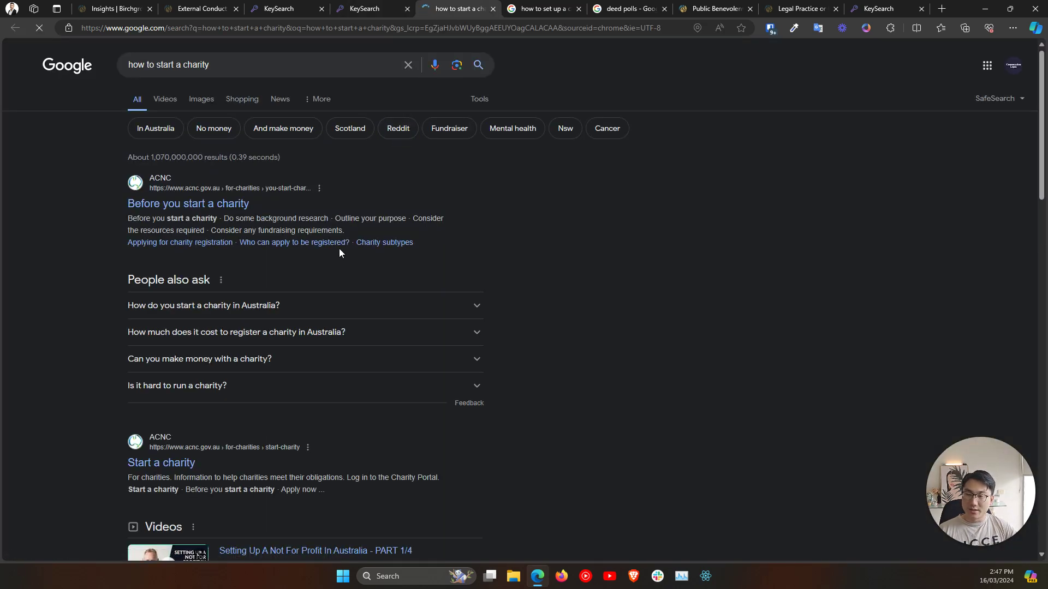
Look through the "how to start a charity" Google results for the types of sites and articles that rank.
scroll(339, 247, down, 10)
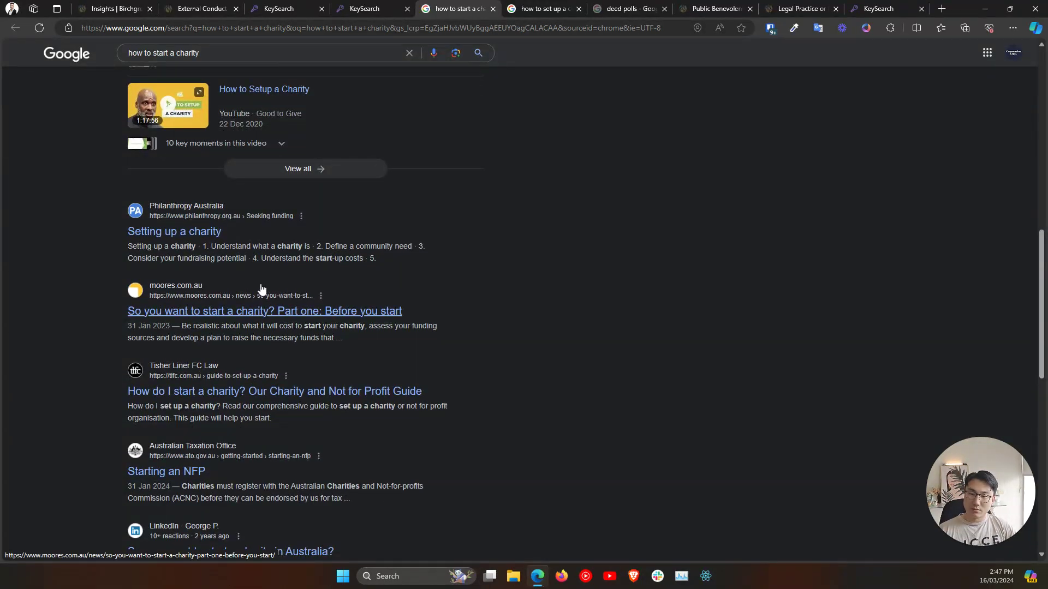
key(slash)
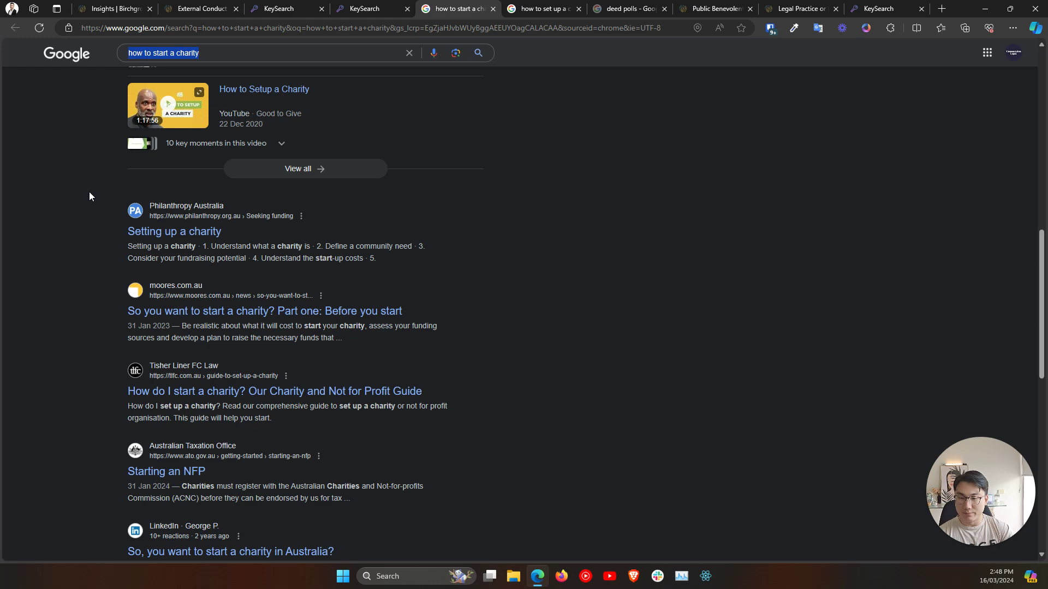
scroll(93, 190, down, 3)
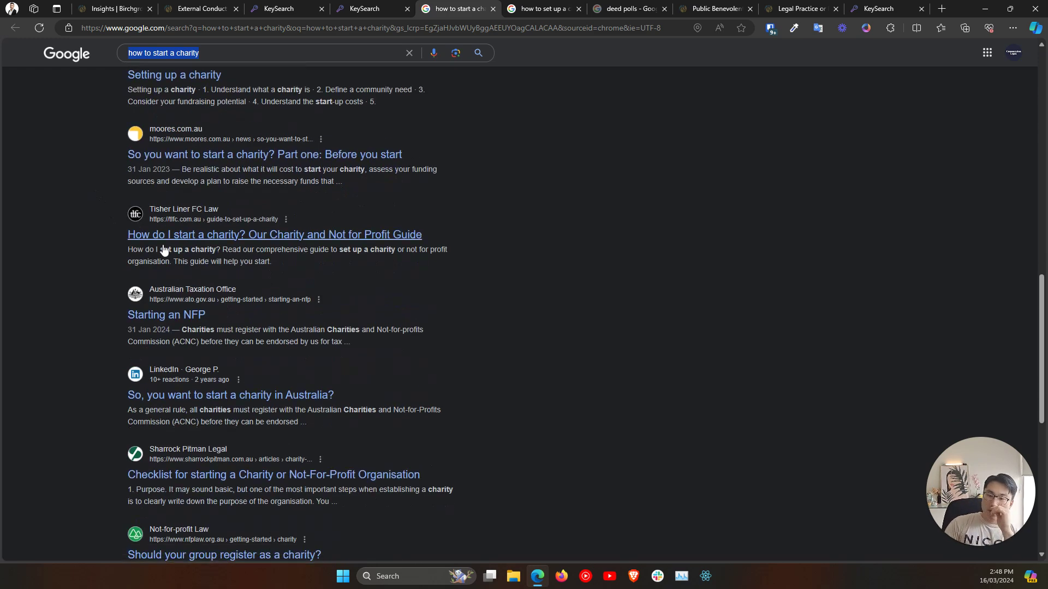
scroll(163, 245, down, 2)
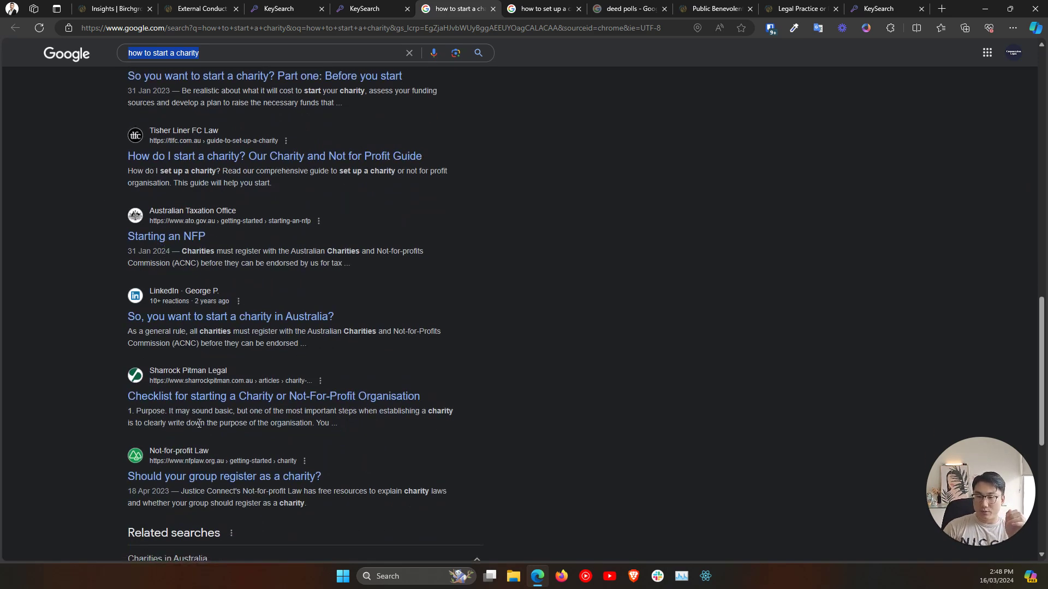
scroll(199, 424, up, 15)
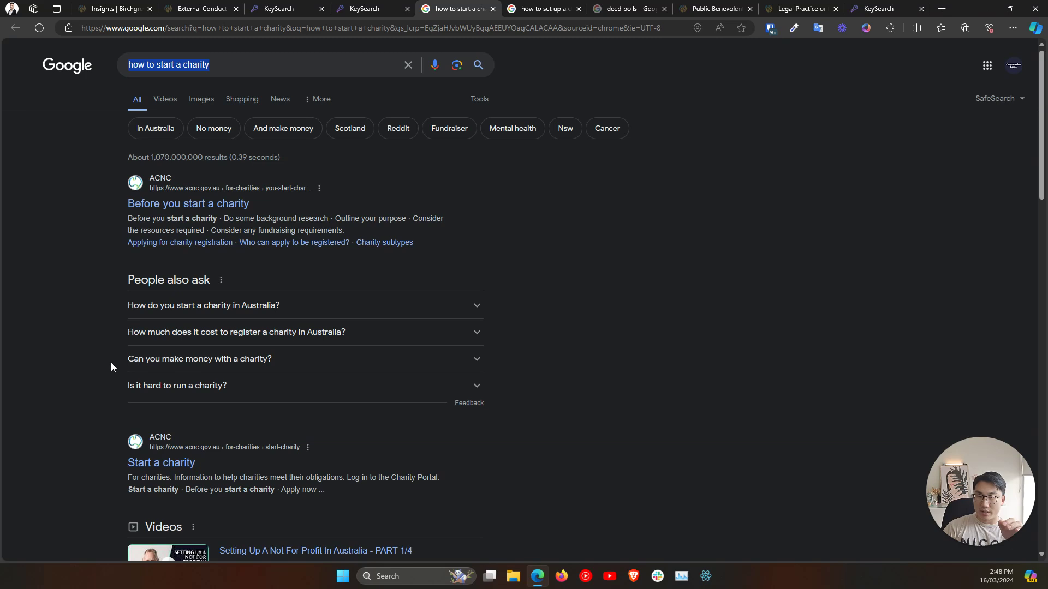
scroll(61, 342, down, 2)
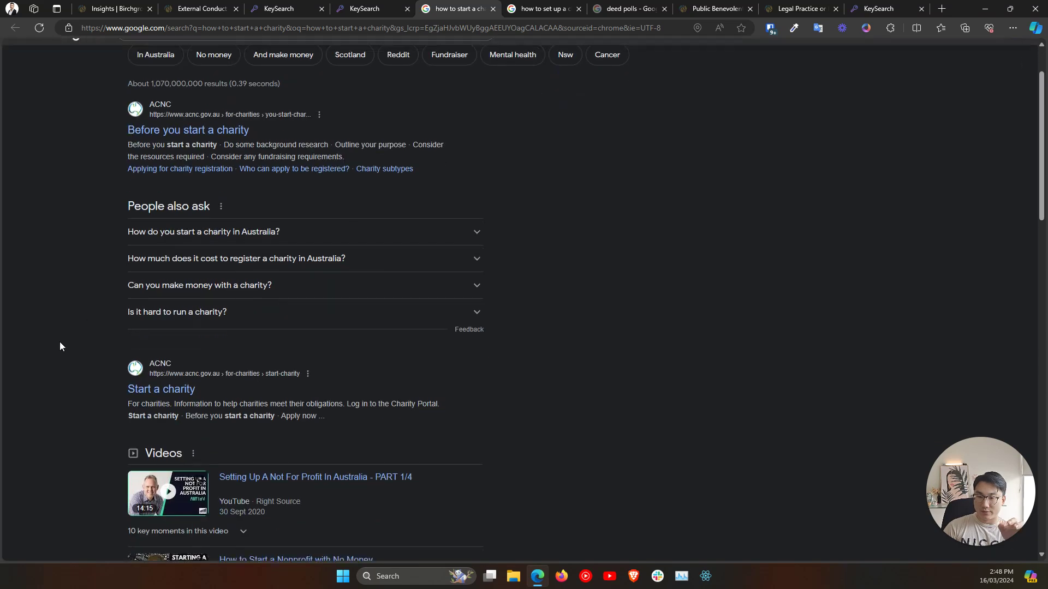
Open ACNC's "Before you start a charity" result in a new tab and skim its checklist headings and content.
right_click(176, 131)
click(202, 135)
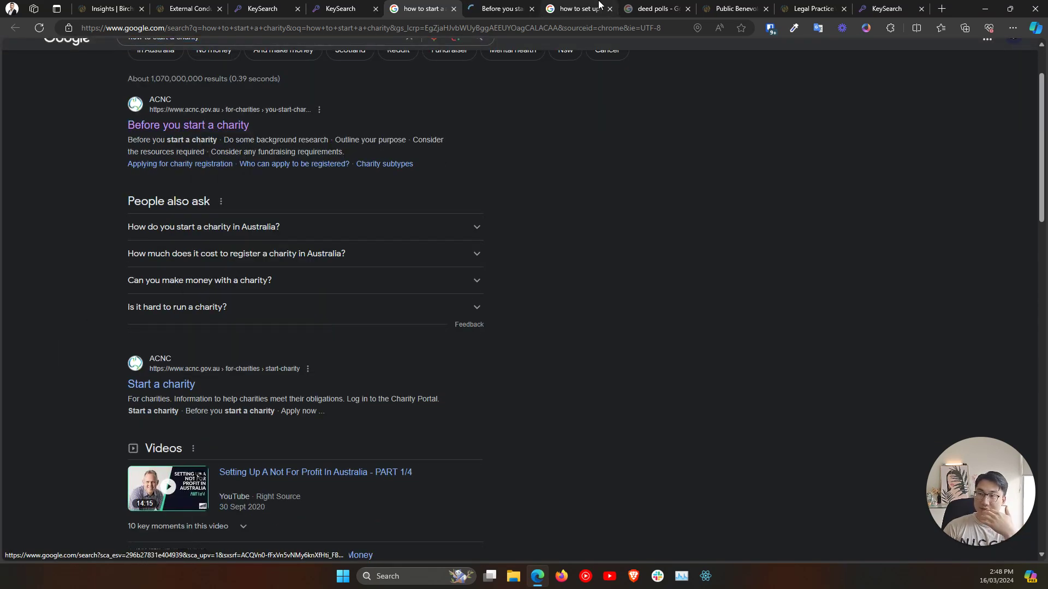
click(514, 7)
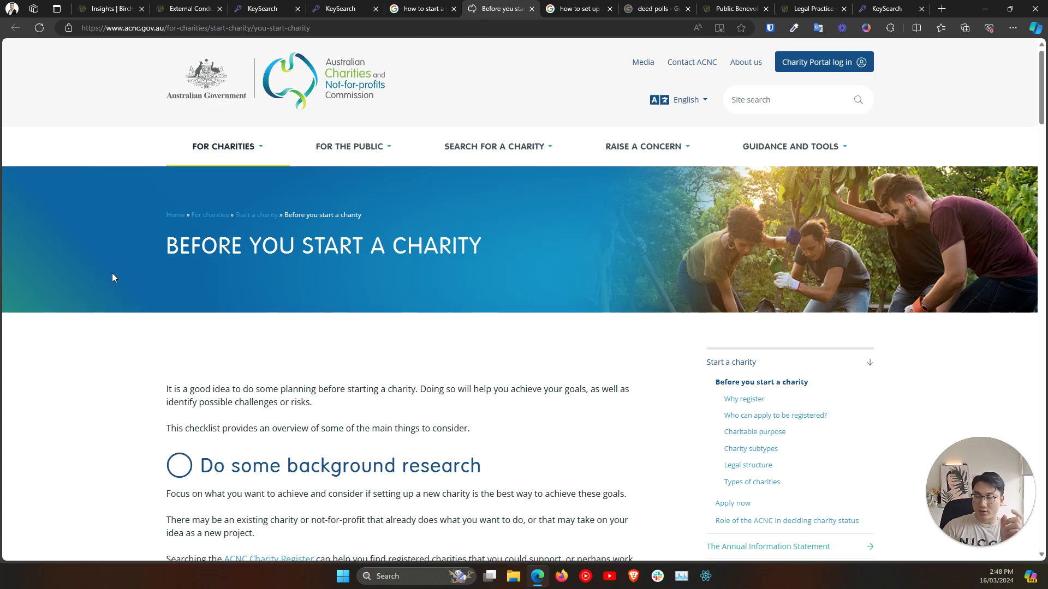
scroll(113, 252, down, 20)
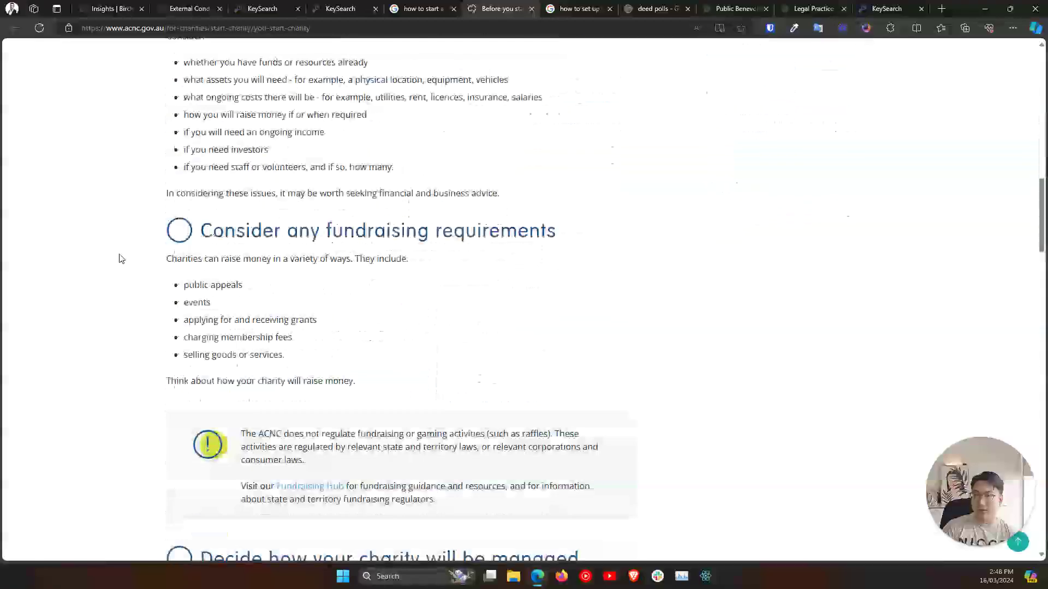
scroll(129, 266, down, 9)
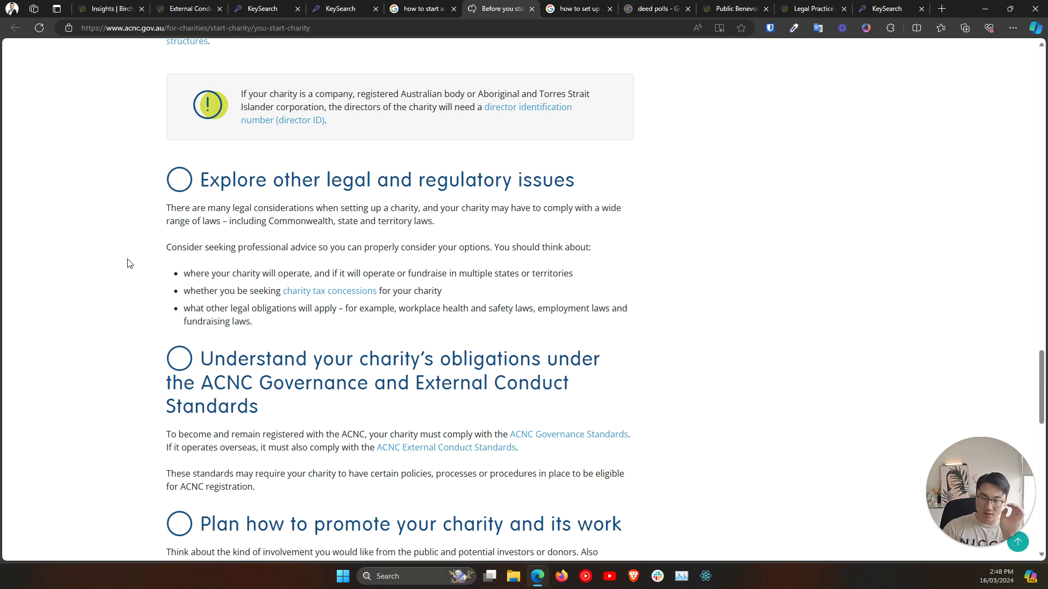
Open ACNC's "Start a charity" result in a new tab and review its link sections down to the footer.
click(419, 9)
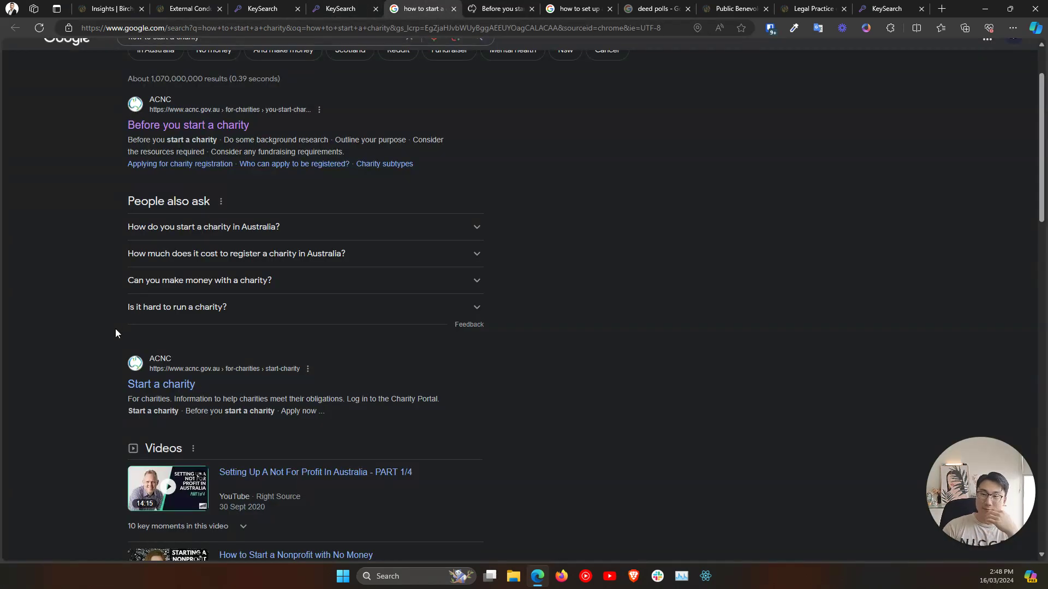
right_click(136, 384)
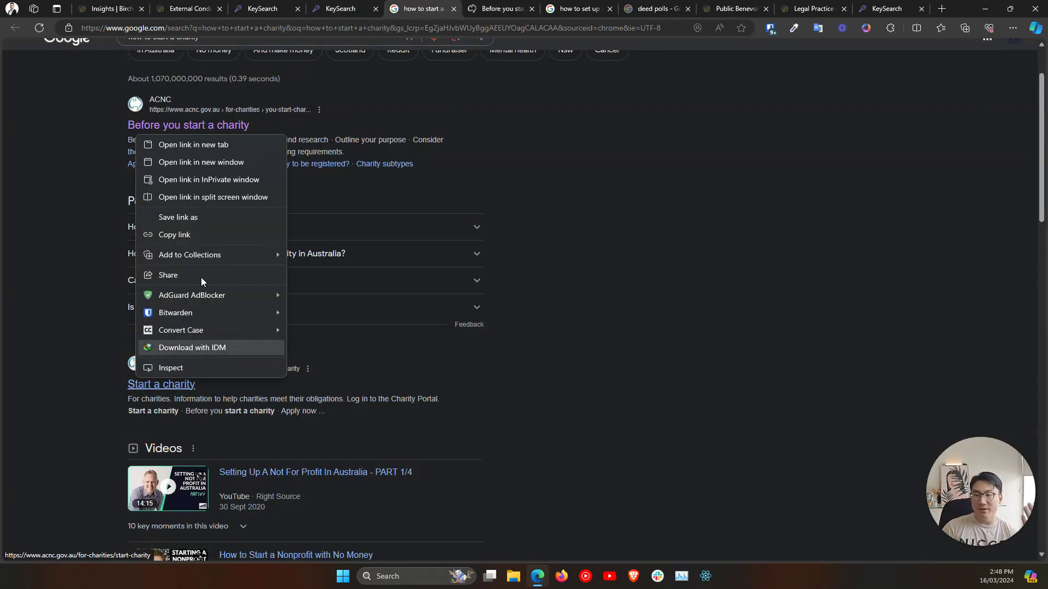
click(243, 146)
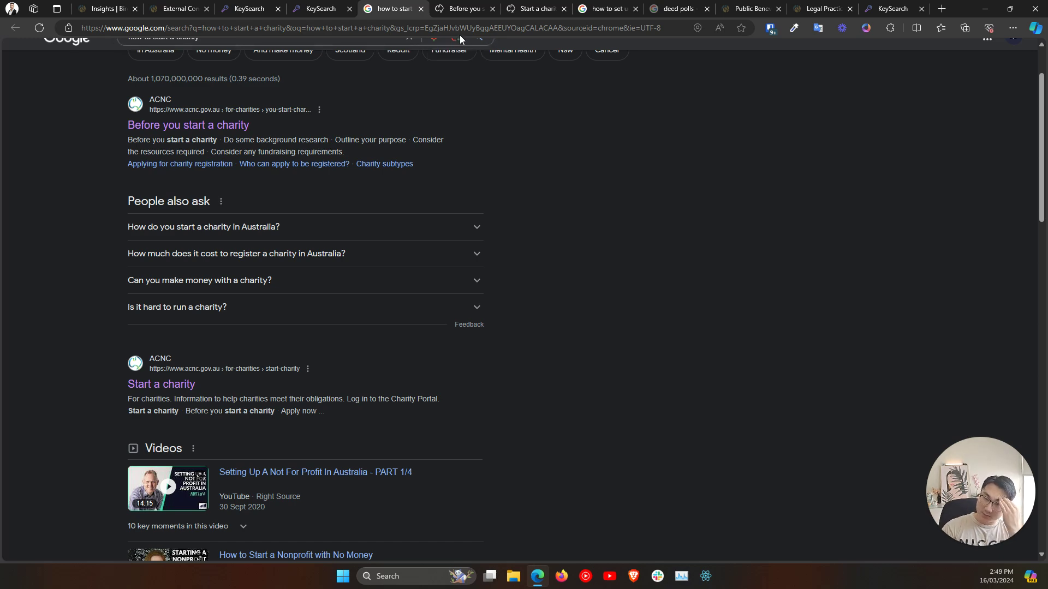
scroll(459, 35, up, 2)
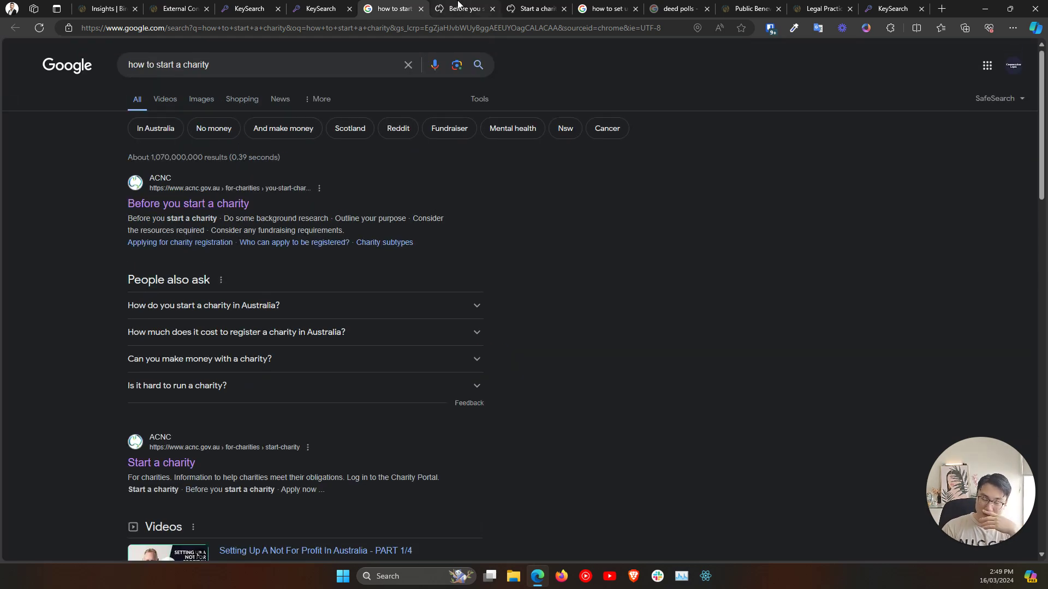
click(458, 7)
click(525, 6)
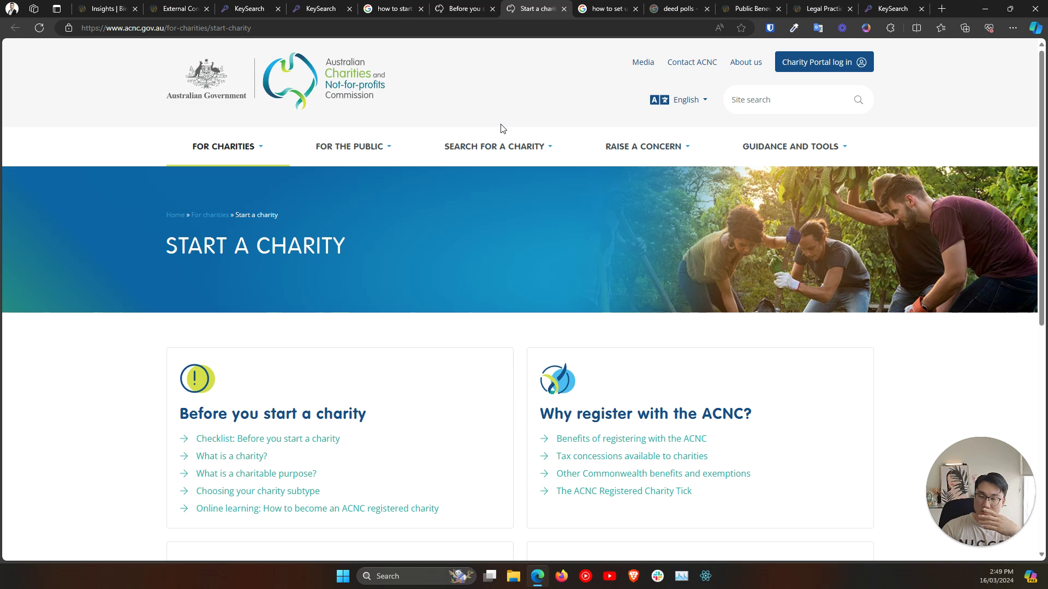
scroll(501, 122, down, 8)
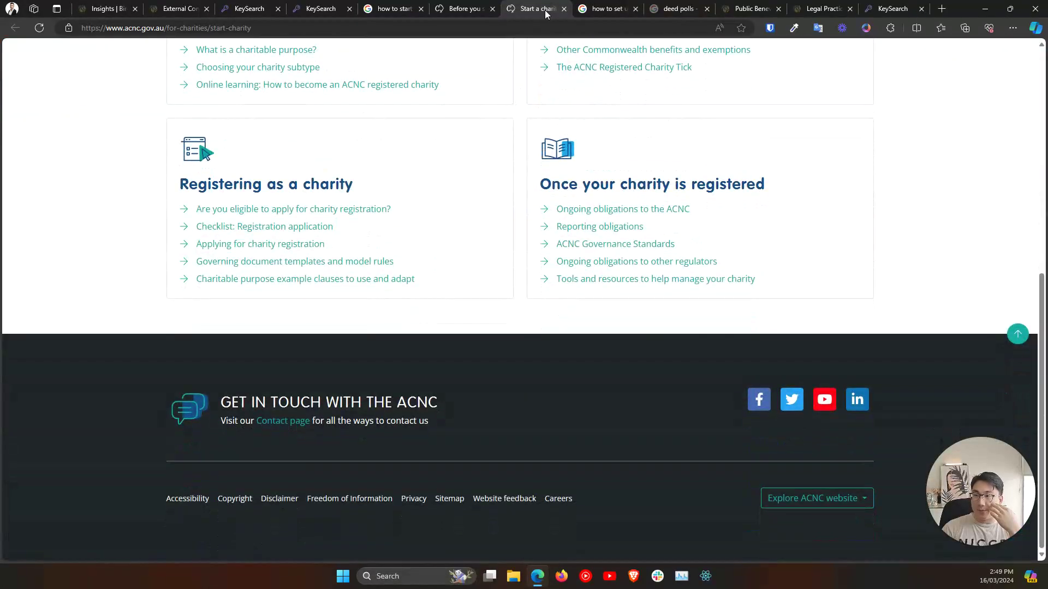
Close both ACNC pages and look through the "how to start a charity" results for videos, organisations and law firm articles.
click(492, 9)
click(492, 9)
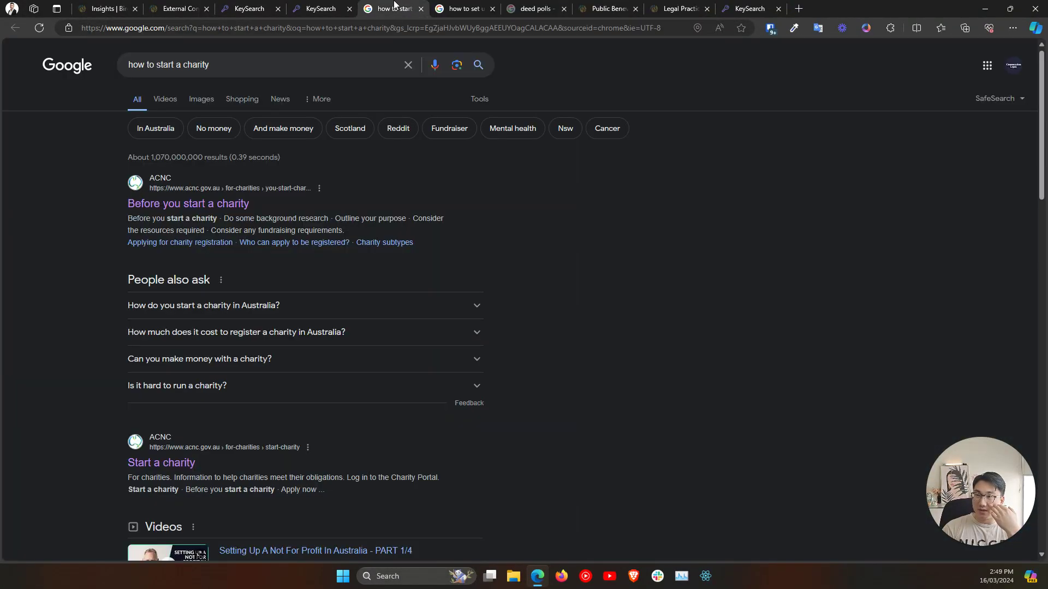
scroll(171, 274, down, 3)
scroll(144, 316, up, 1)
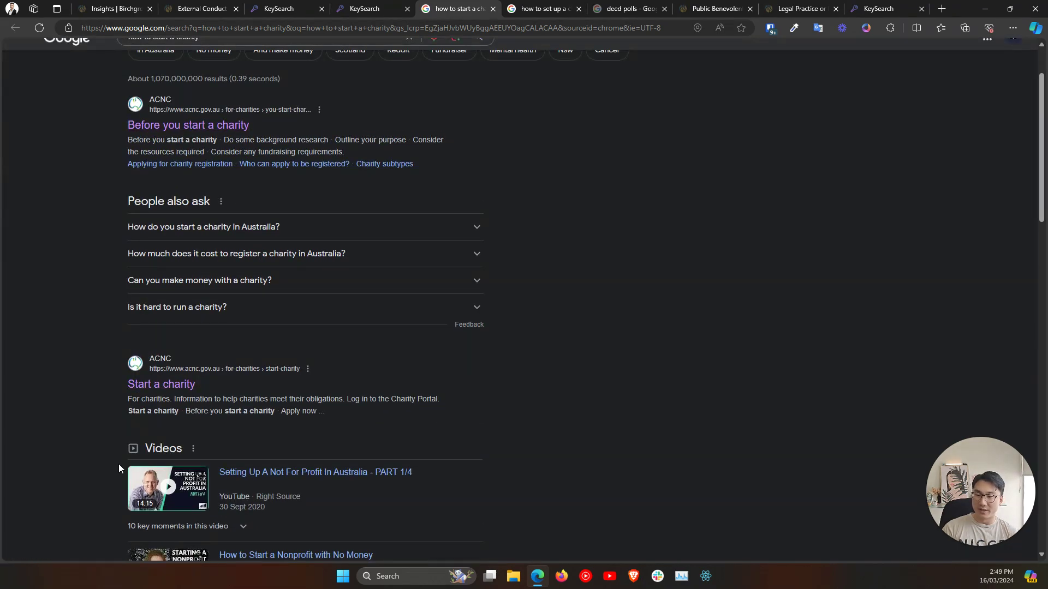
scroll(119, 465, down, 7)
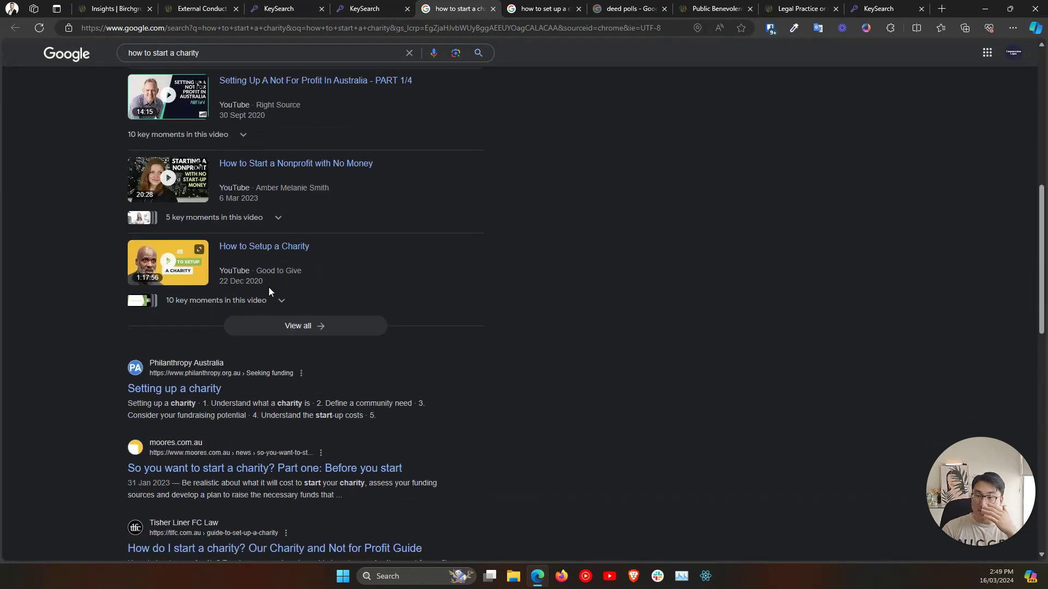
scroll(269, 291, up, 1)
scroll(262, 306, down, 1)
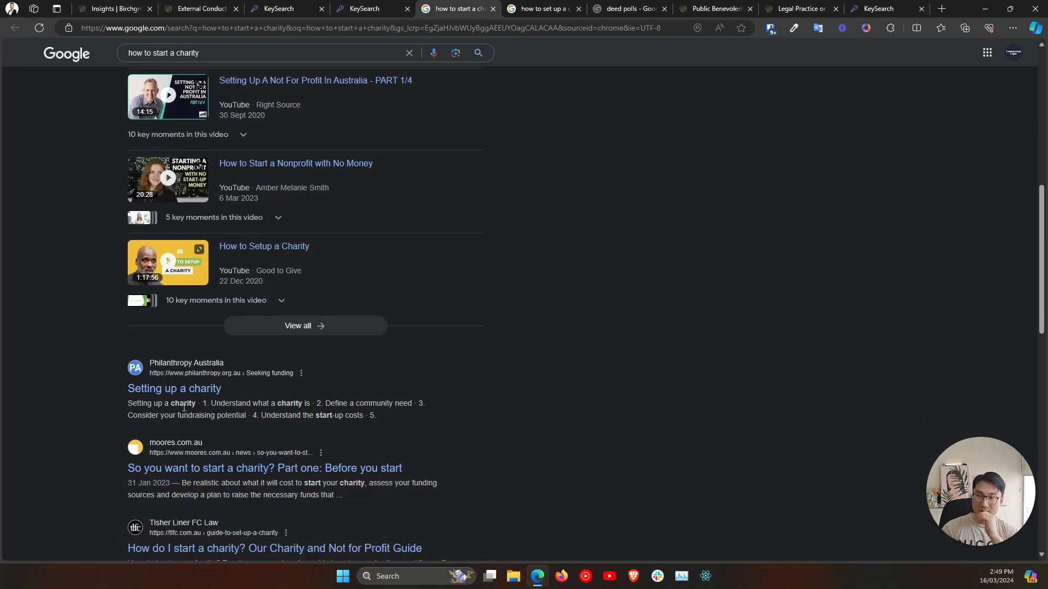
scroll(184, 408, down, 1)
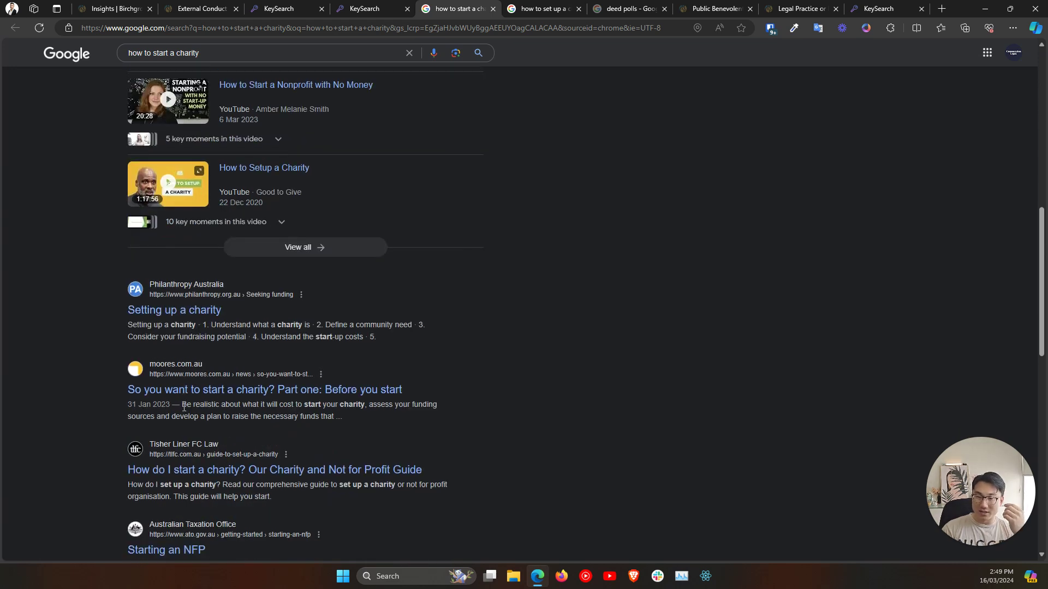
scroll(126, 449, down, 1)
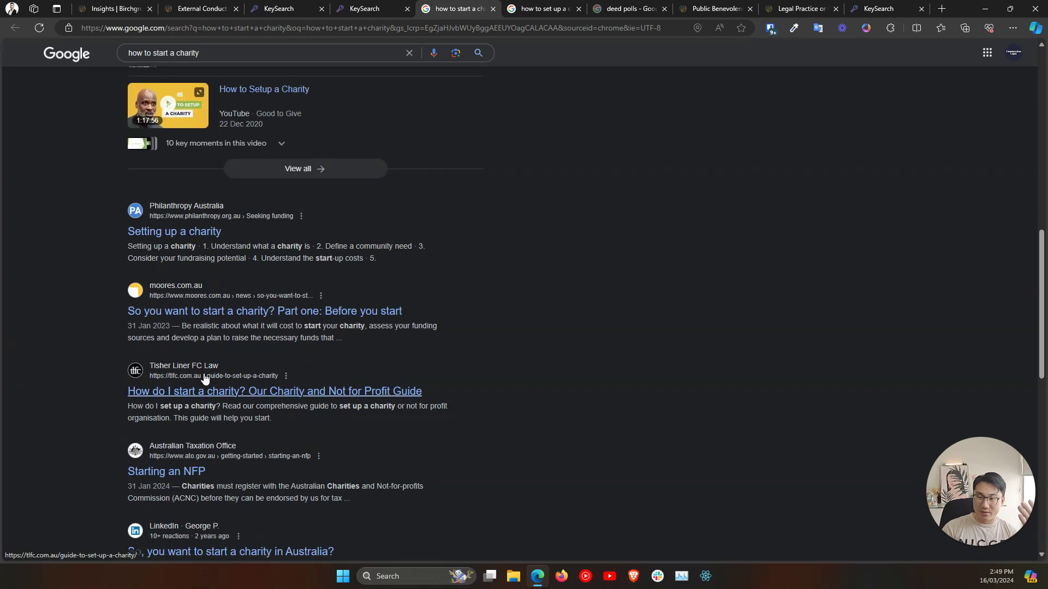
Open Tisher Liner FC Law's charity guide and Sharrock Pitman Legal's charity checklist from the results in new tabs.
right_click(202, 388)
click(284, 149)
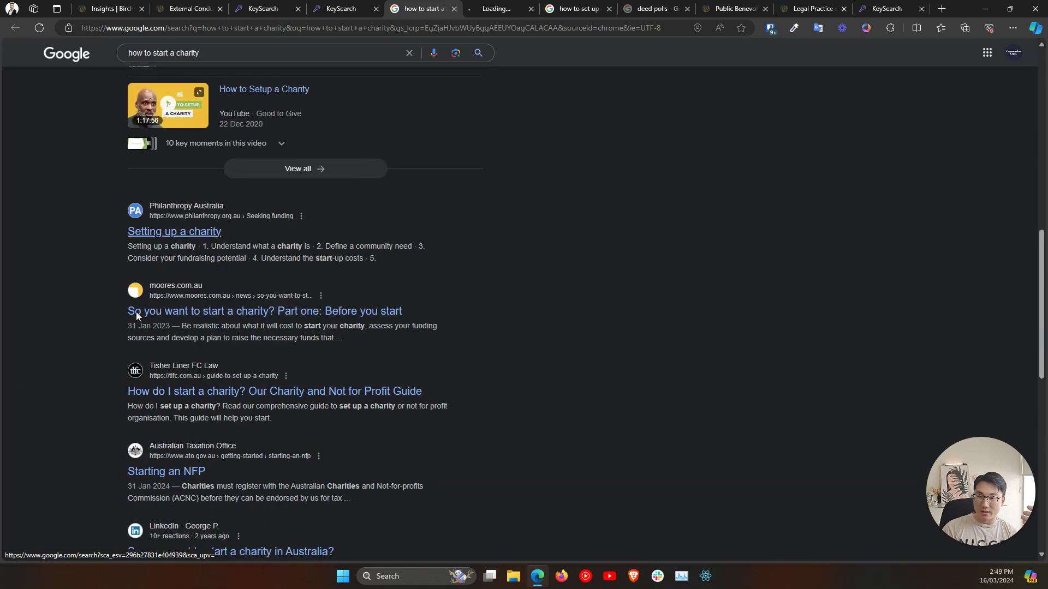
scroll(147, 434, down, 3)
right_click(204, 397)
click(245, 166)
right_click(208, 478)
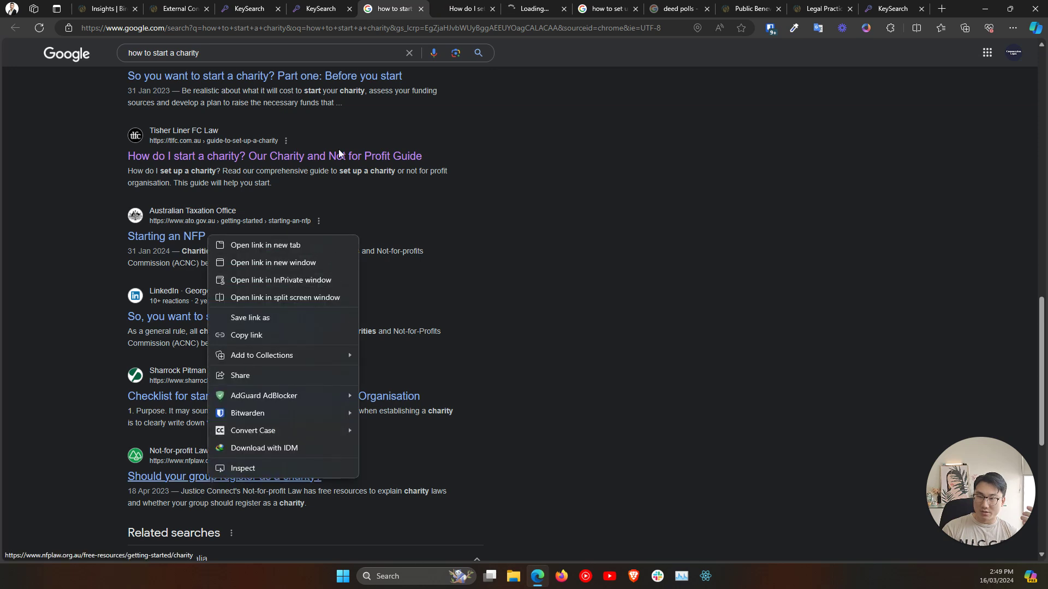
click(733, 338)
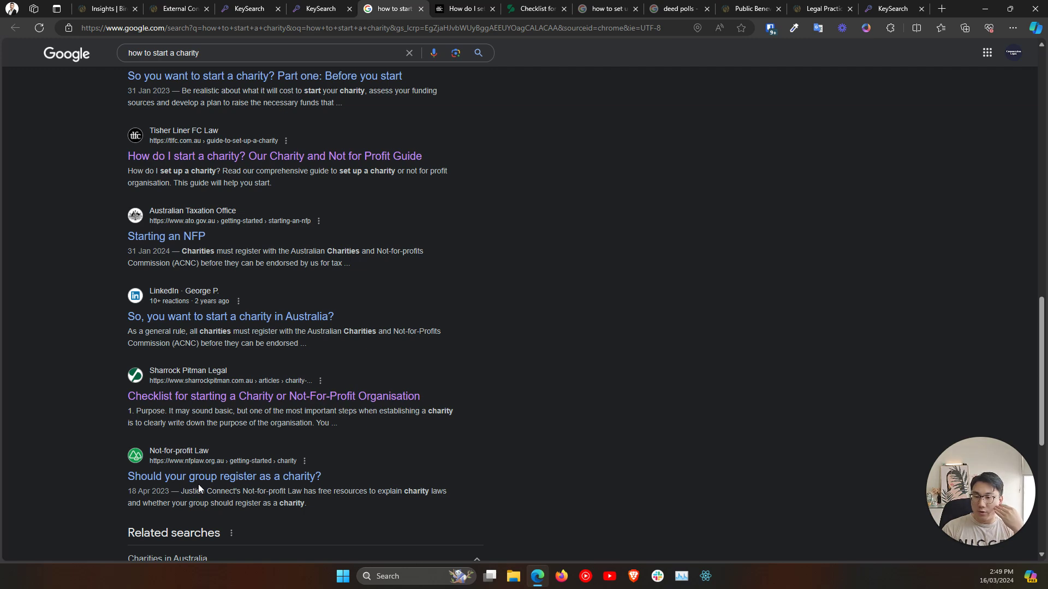
Review the "how to start a charity" results from the ACNC listings to Not-for-profit Law, comparing which kinds of publishers rank.
scroll(364, 447, up, 7)
scroll(358, 448, up, 8)
scroll(352, 458, down, 7)
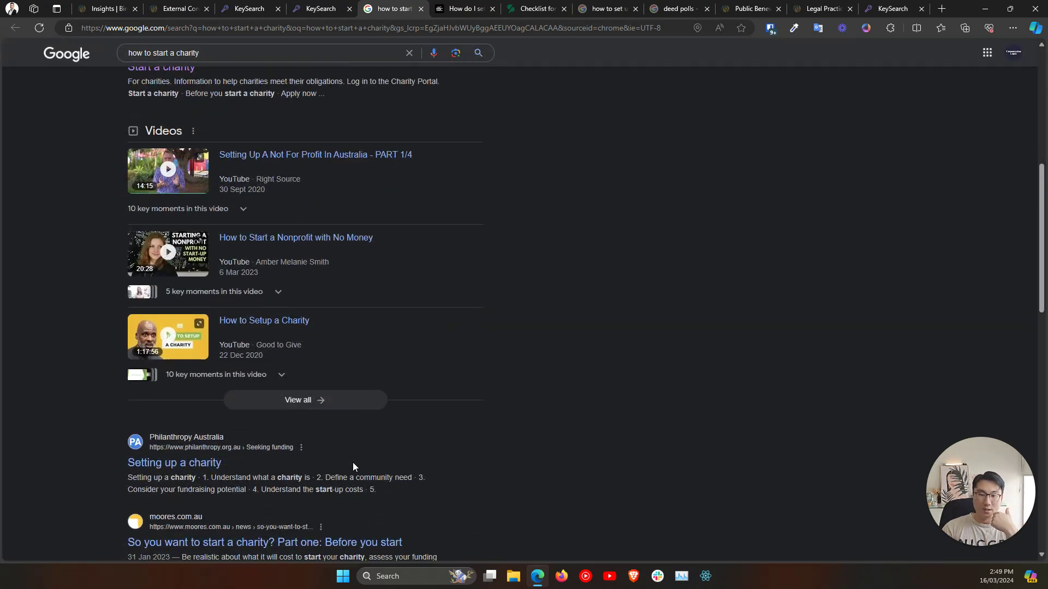
scroll(352, 463, down, 4)
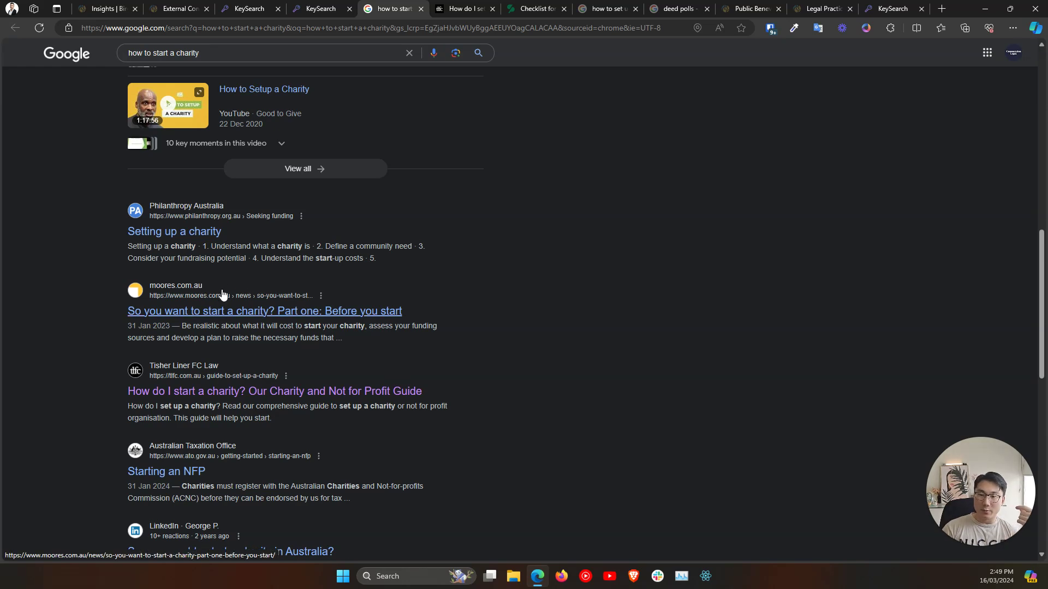
scroll(136, 410, down, 4)
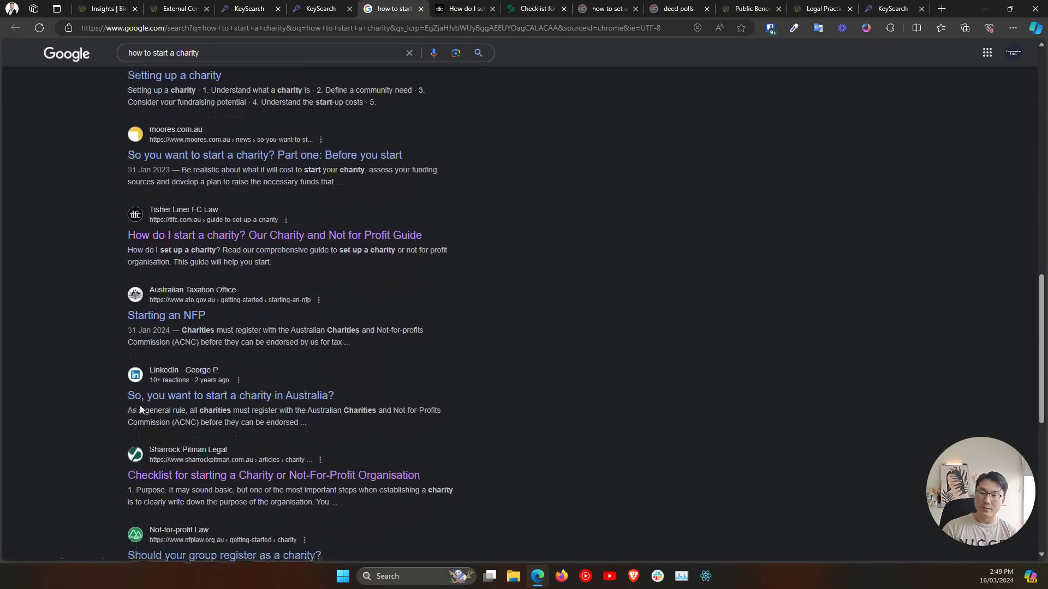
scroll(224, 414, down, 1)
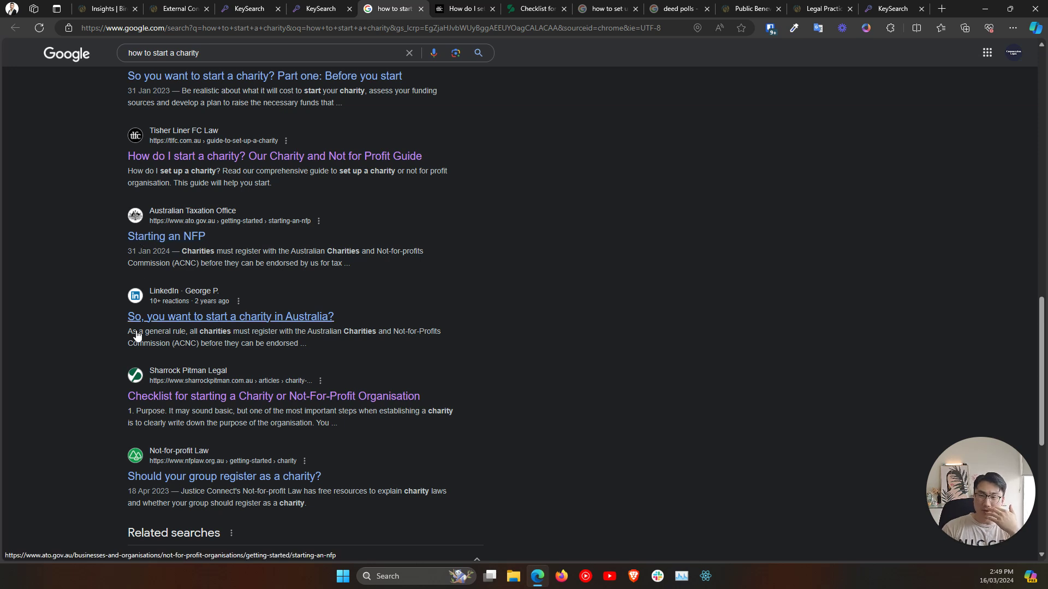
scroll(126, 354, up, 1)
scroll(126, 354, up, 2)
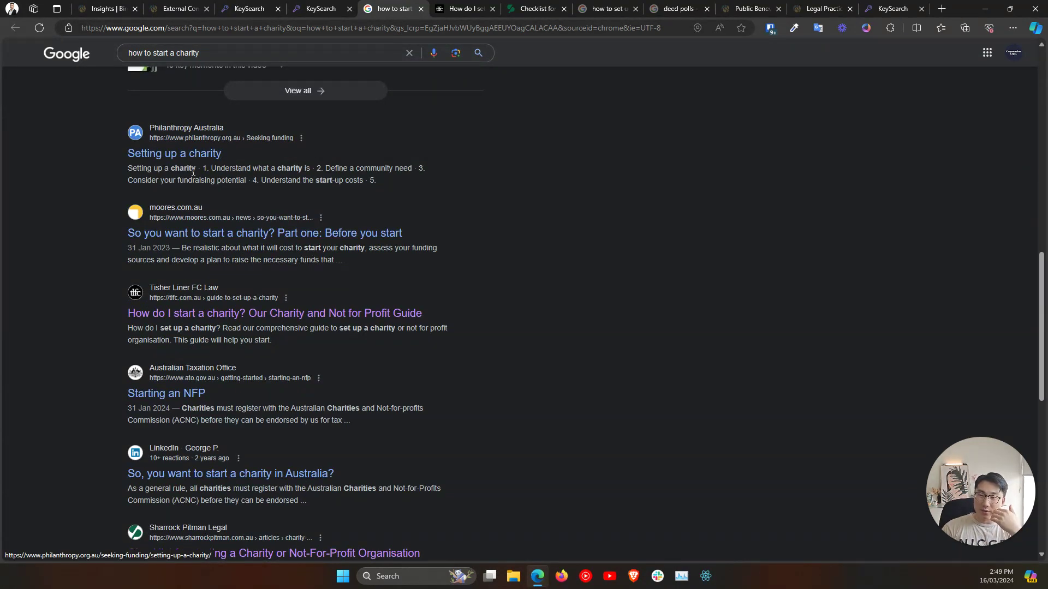
scroll(170, 351, down, 4)
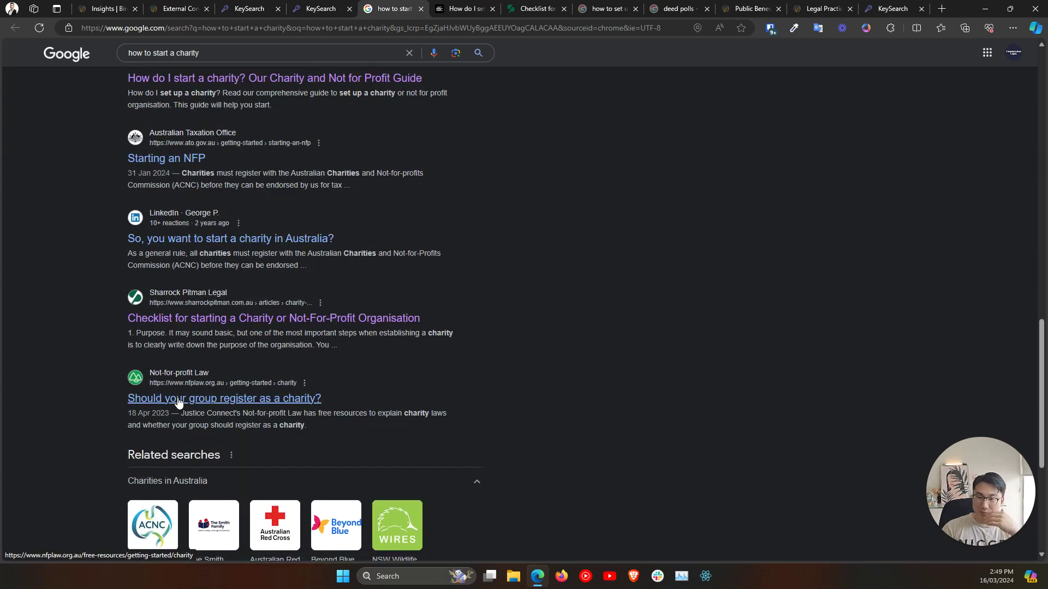
scroll(171, 408, up, 3)
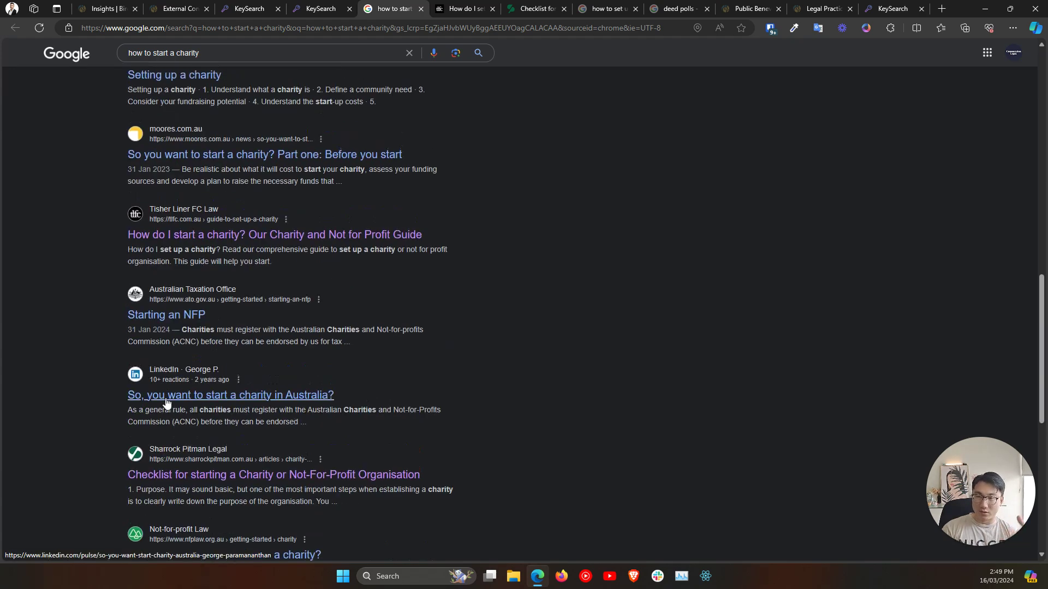
Open the moores.com.au result "So you want to start a charity? Part one: Before you start" in a new tab.
right_click(175, 157)
click(229, 161)
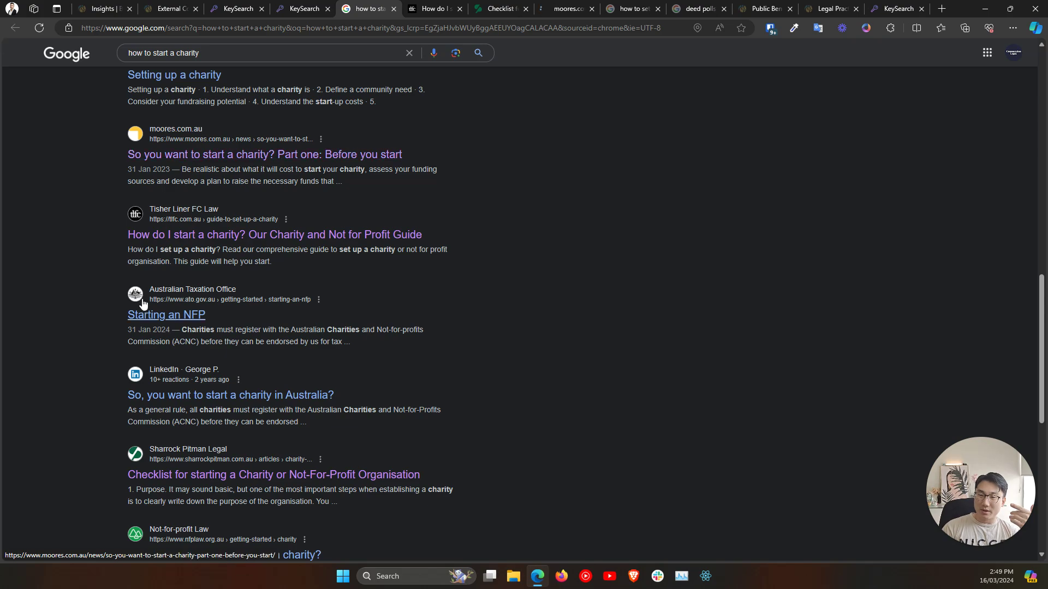
scroll(140, 326, up, 2)
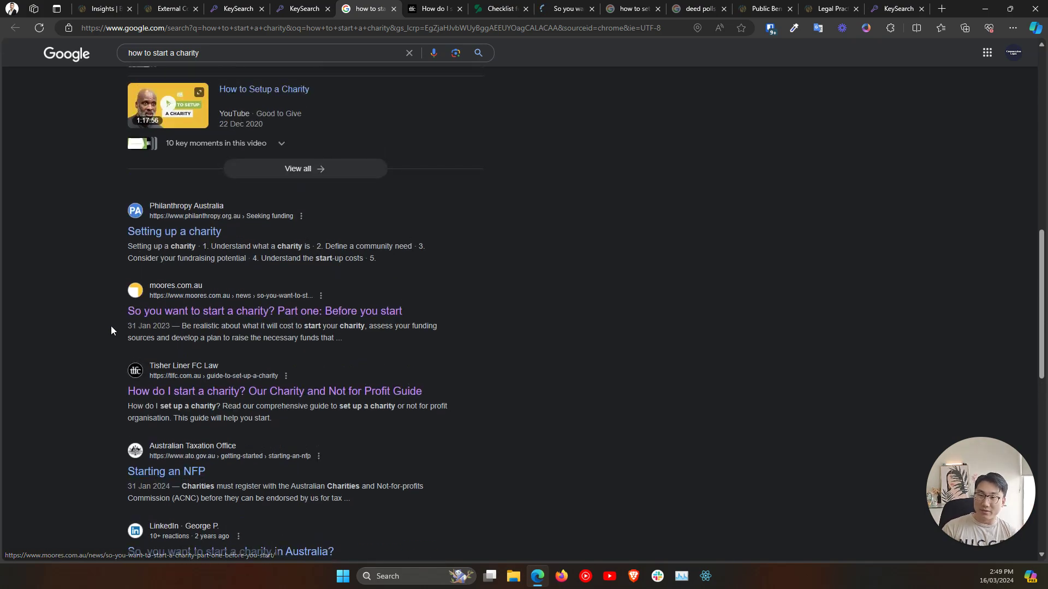
scroll(109, 327, up, 4)
Skim Tisher Liner FC Law's "How do I start a charity?" guide for its length, headings and topic coverage.
click(407, 7)
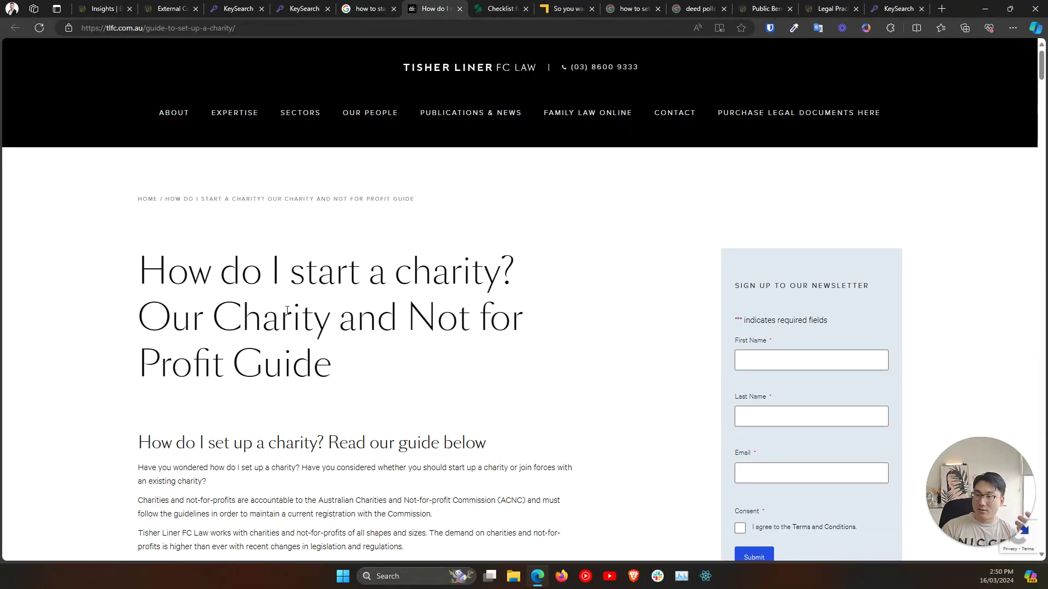
scroll(296, 309, down, 10)
scroll(297, 310, down, 15)
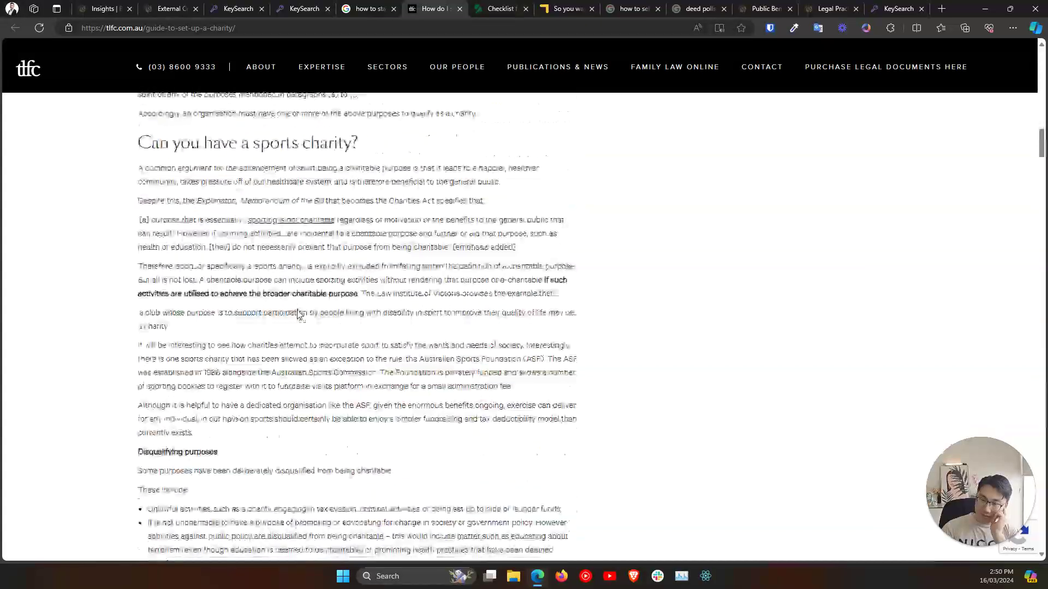
scroll(298, 310, down, 15)
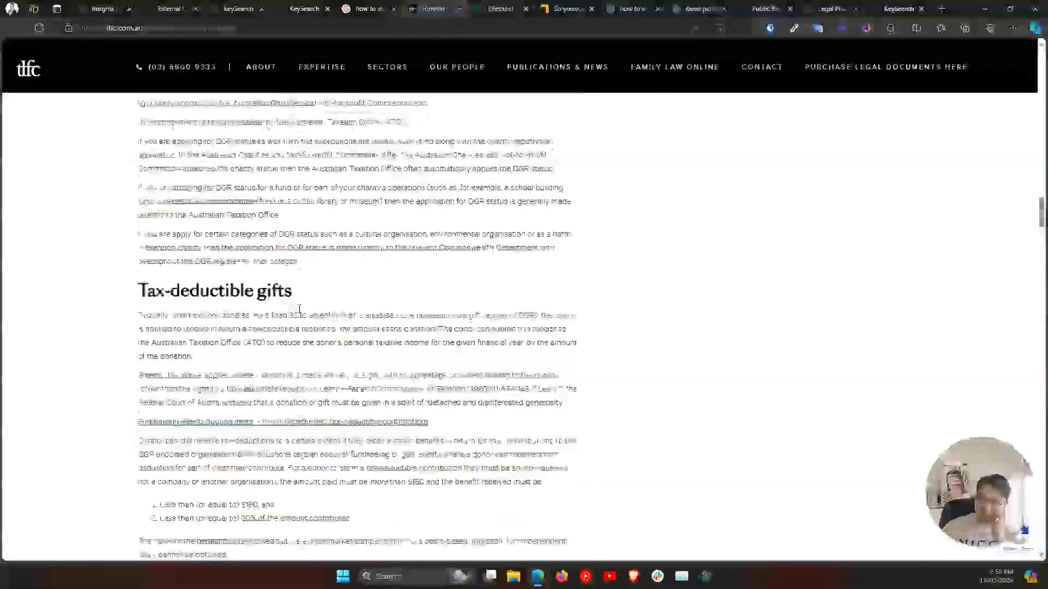
scroll(315, 308, down, 3)
scroll(314, 309, up, 20)
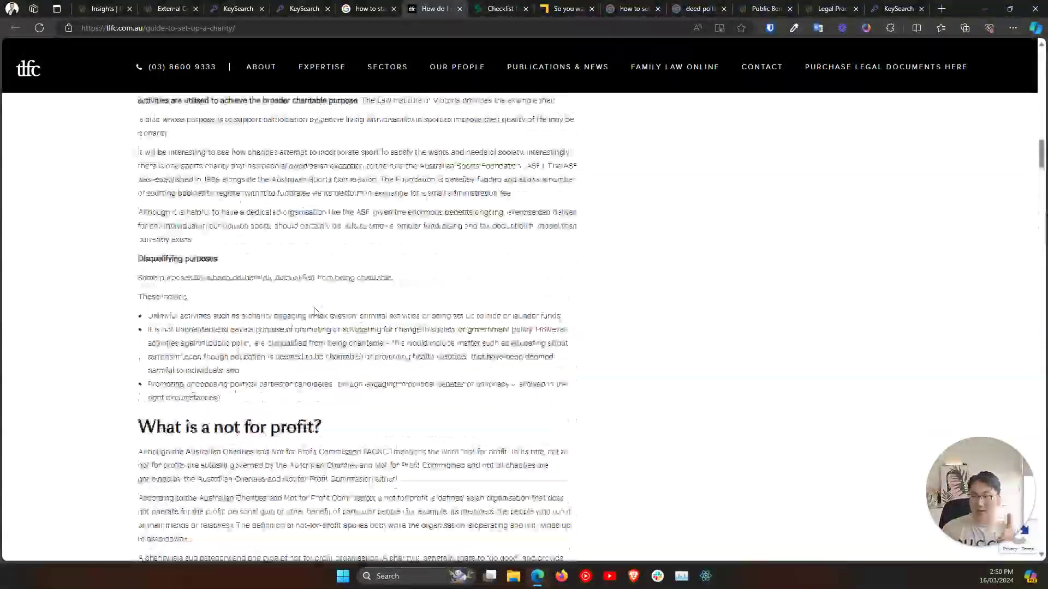
scroll(314, 311, up, 10)
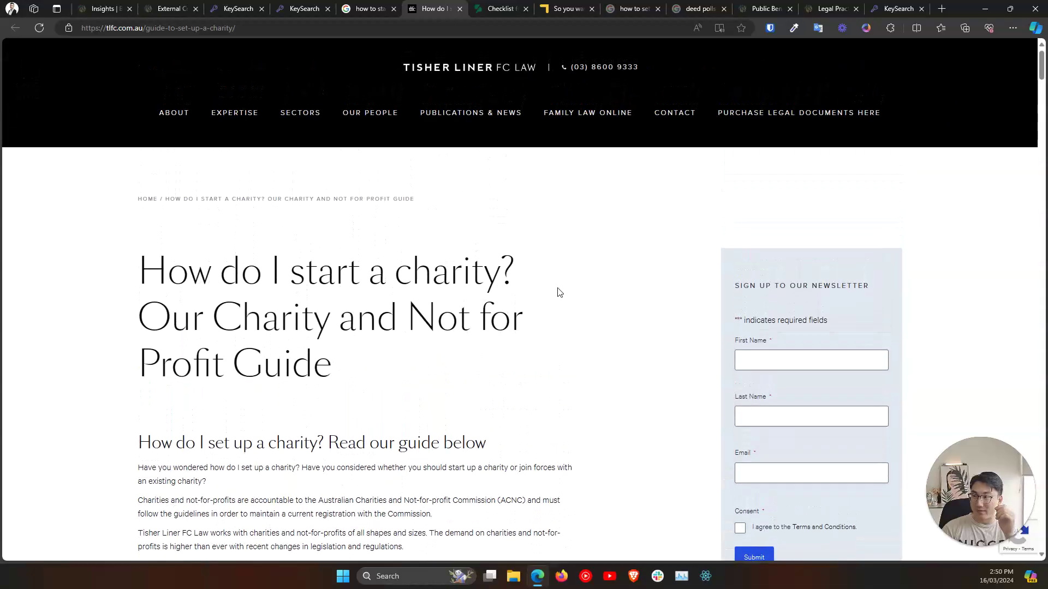
scroll(509, 333, down, 4)
scroll(510, 332, down, 15)
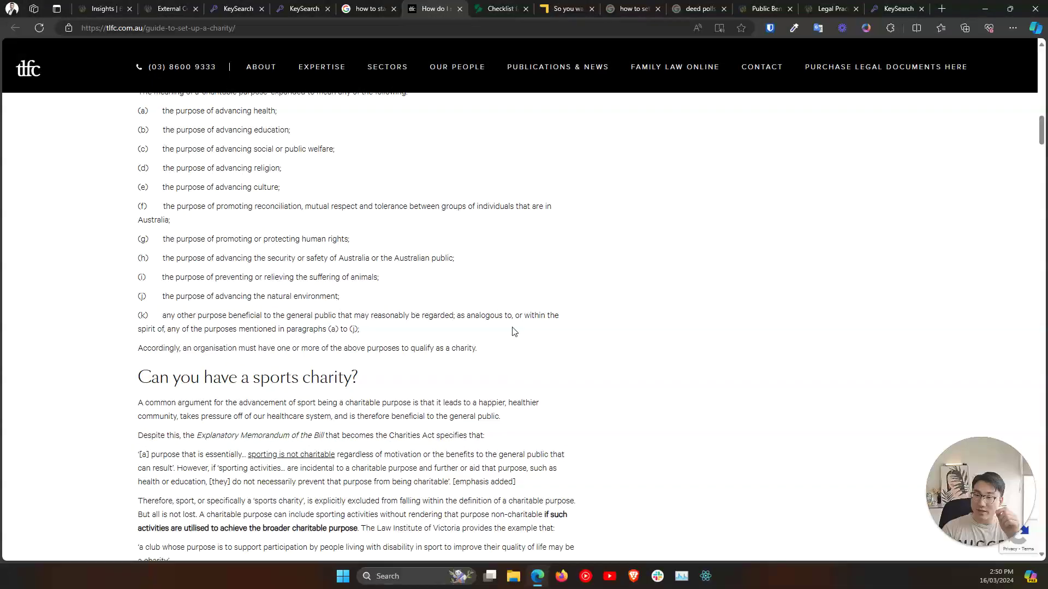
scroll(513, 330, down, 10)
Return to the "how to start a charity" Google results and check where the competing law firm articles rank.
click(370, 7)
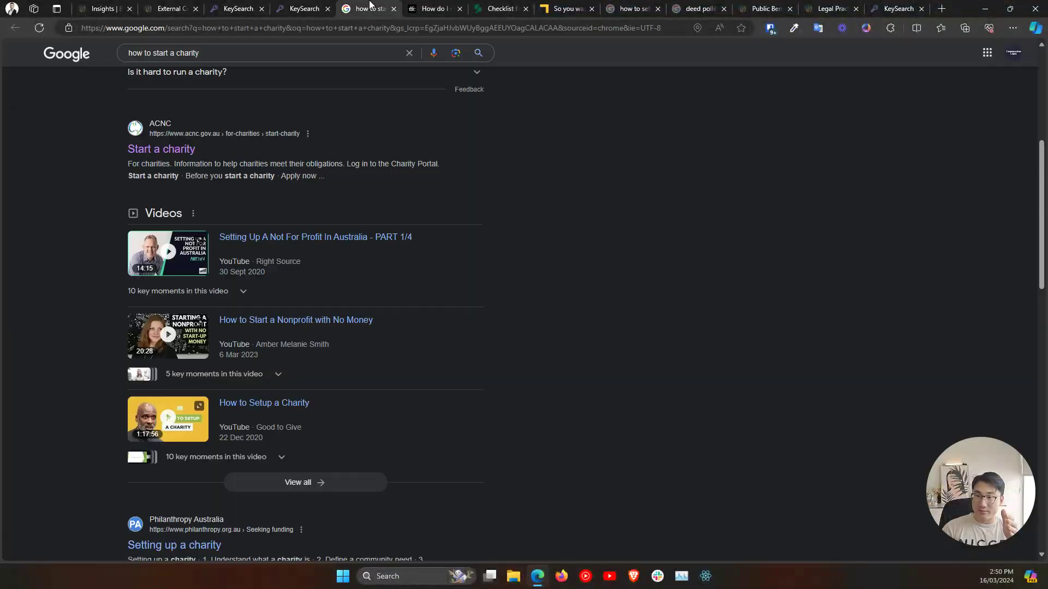
scroll(301, 524, down, 13)
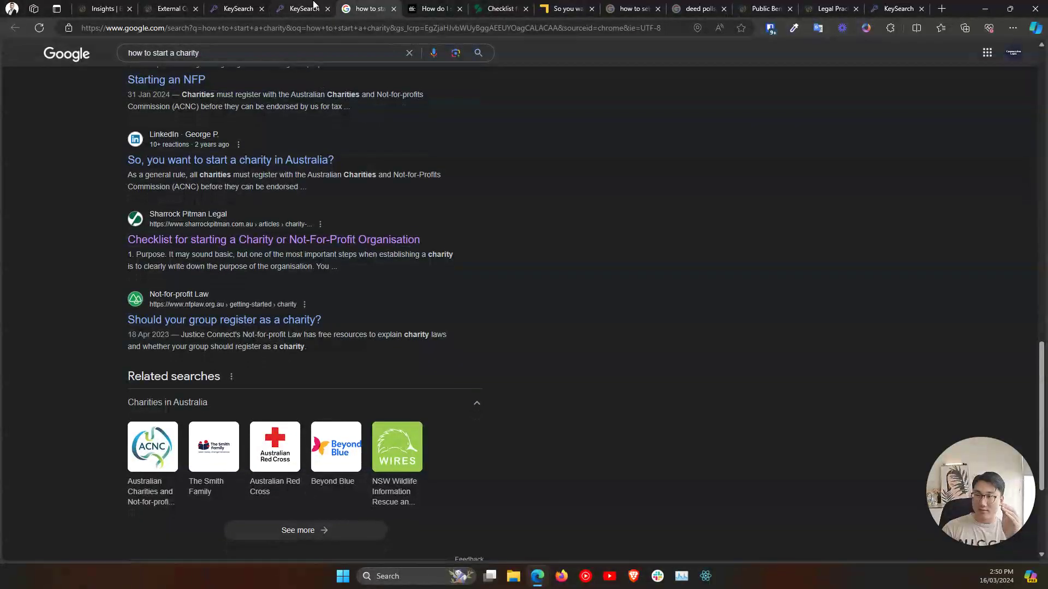
scroll(381, 393, up, 7)
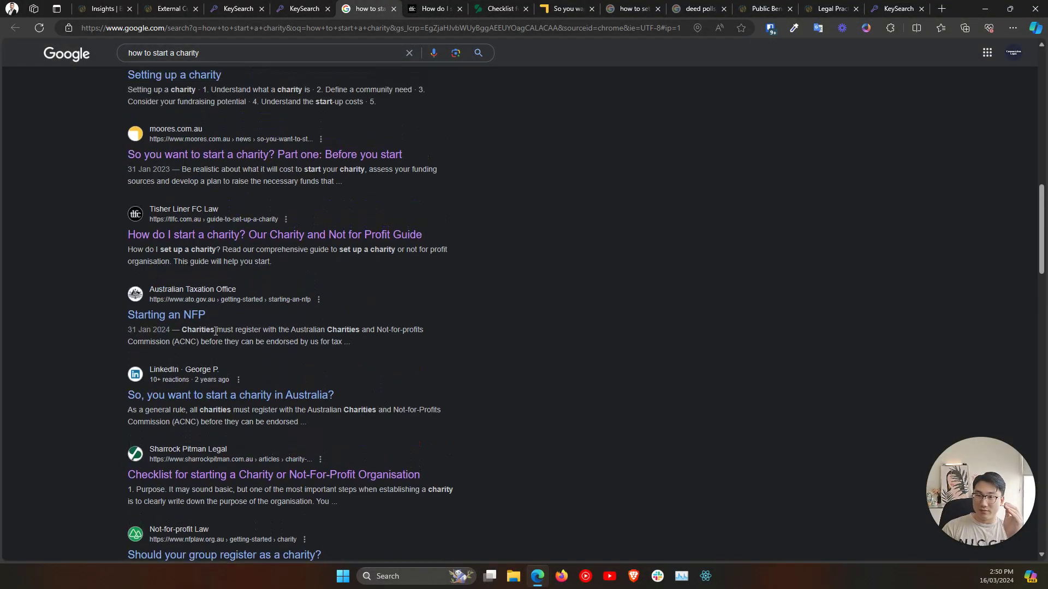
scroll(270, 446, up, 8)
scroll(173, 107, up, 3)
scroll(119, 478, down, 12)
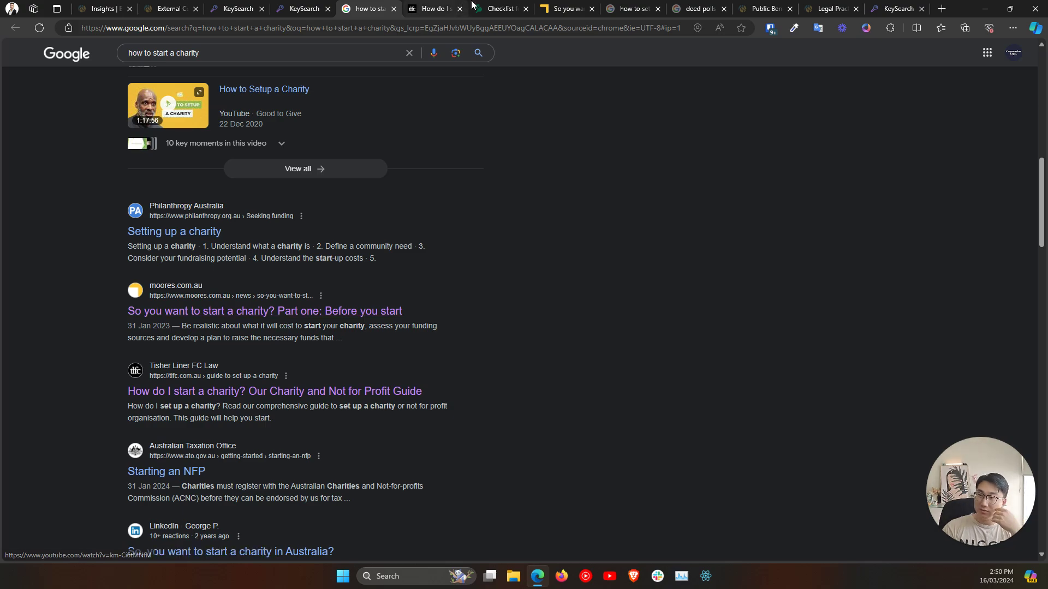
Skim Sharrock Pitman Legal's checklist for starting a charity, examining its numbered sections and level of detail.
click(496, 6)
scroll(327, 376, down, 10)
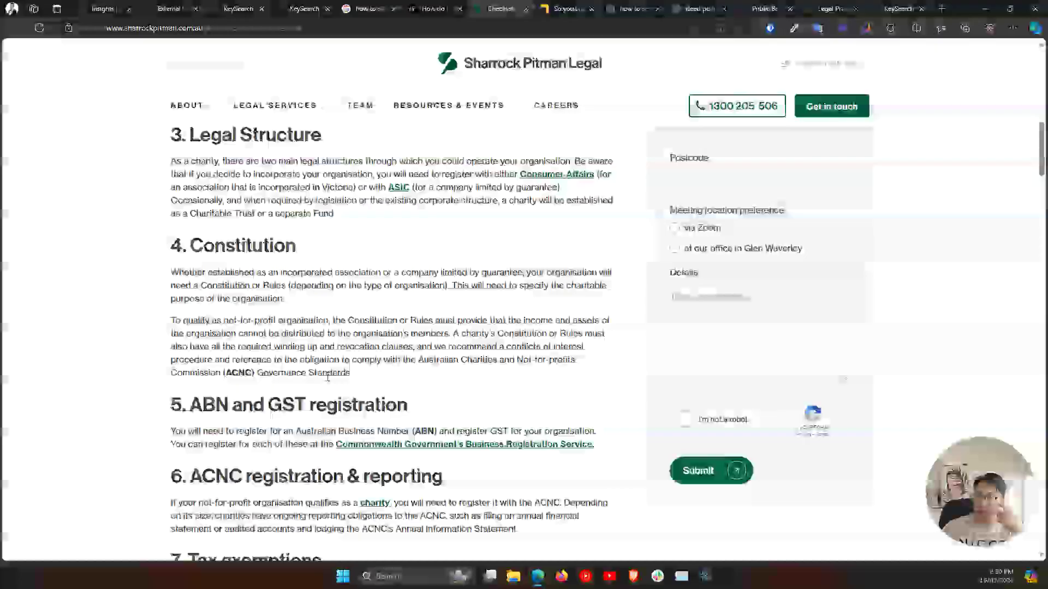
scroll(327, 381, down, 15)
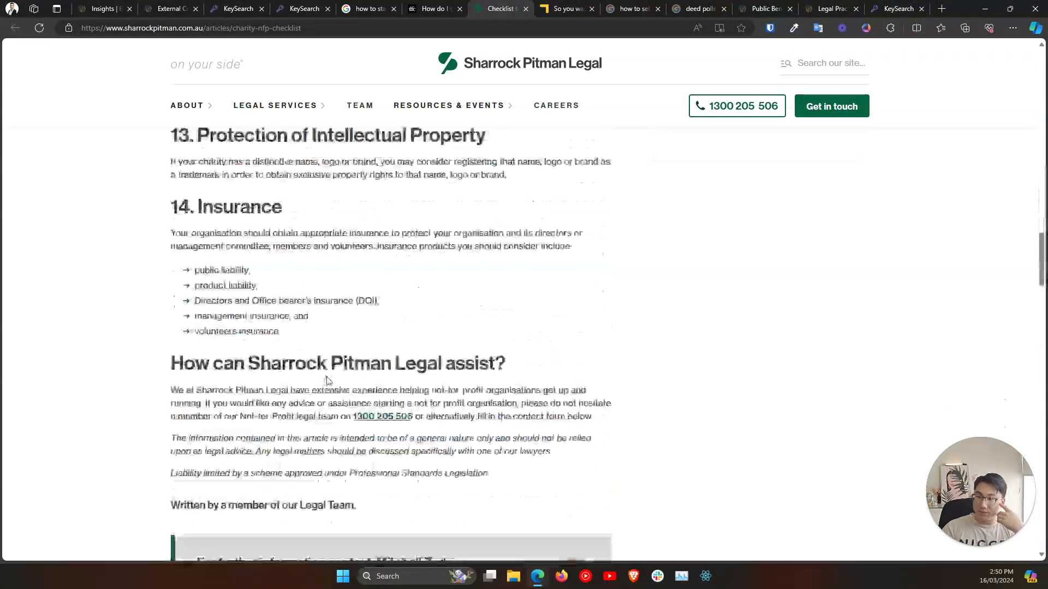
scroll(328, 381, up, 4)
scroll(327, 381, up, 10)
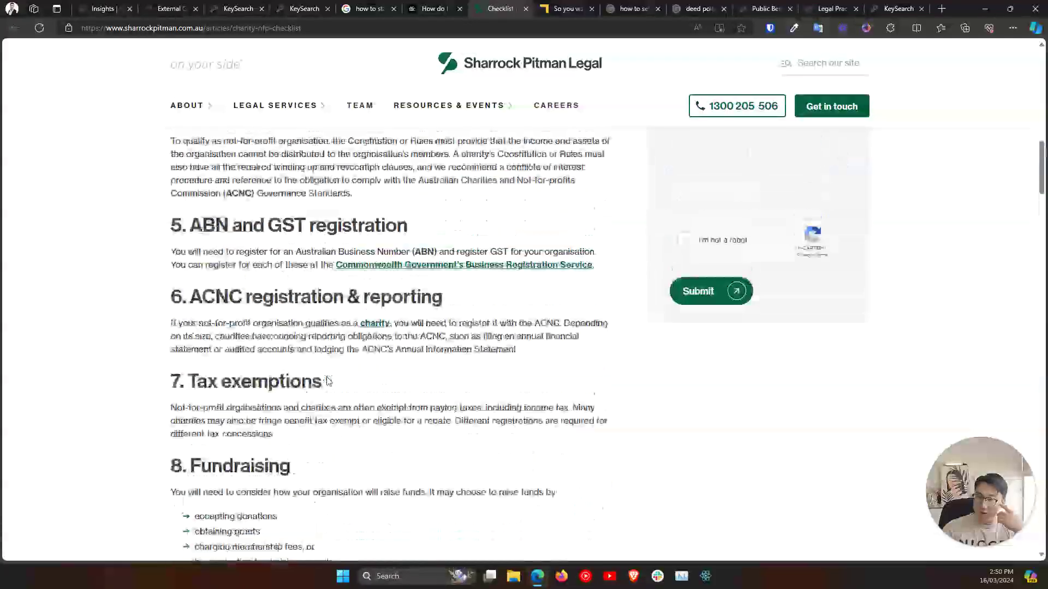
scroll(328, 381, up, 6)
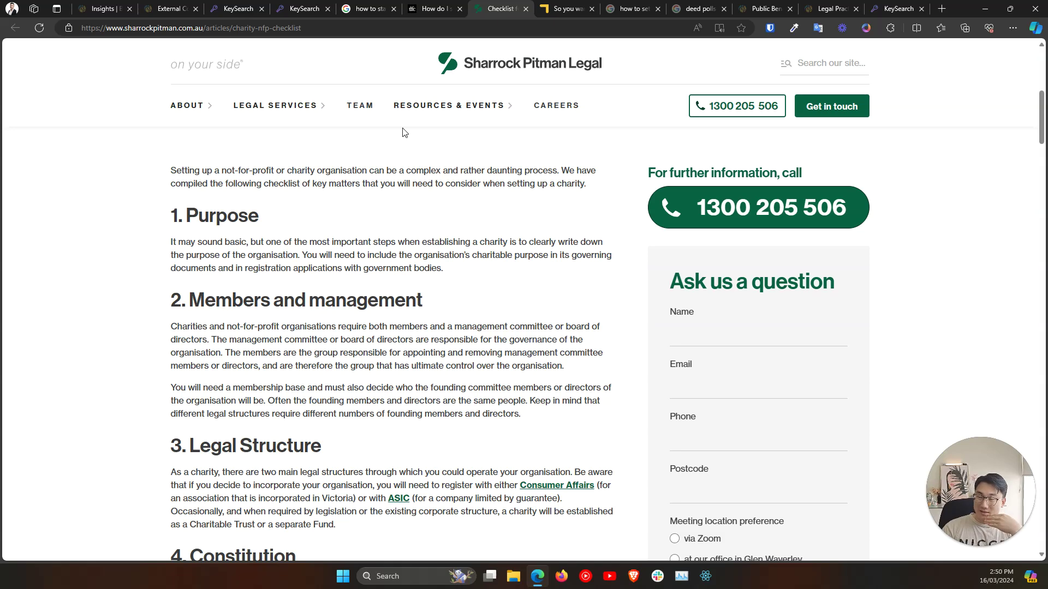
Compare the Tisher Liner FC Law guide's content depth with Sharrock Pitman Legal's checklist and recheck their positions in the Google results.
click(436, 8)
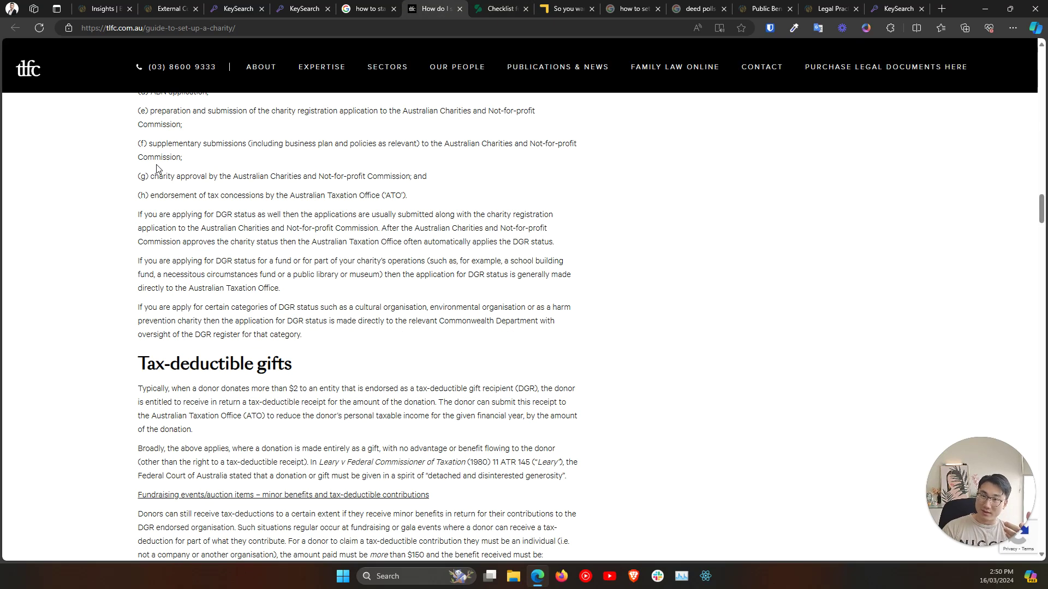
scroll(213, 215, up, 5)
scroll(213, 216, down, 7)
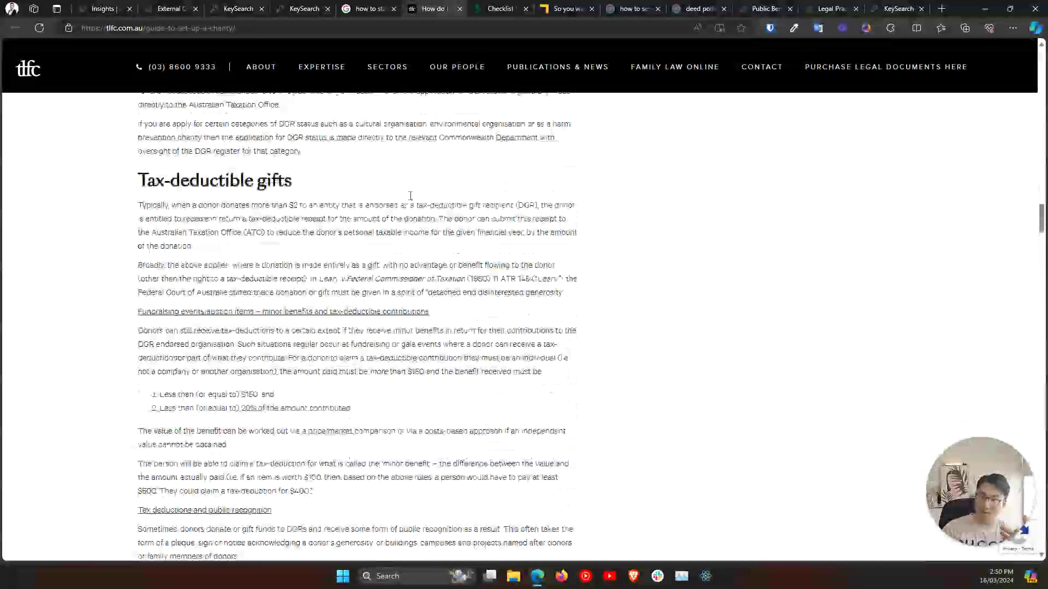
click(498, 9)
click(370, 8)
scroll(109, 295, down, 4)
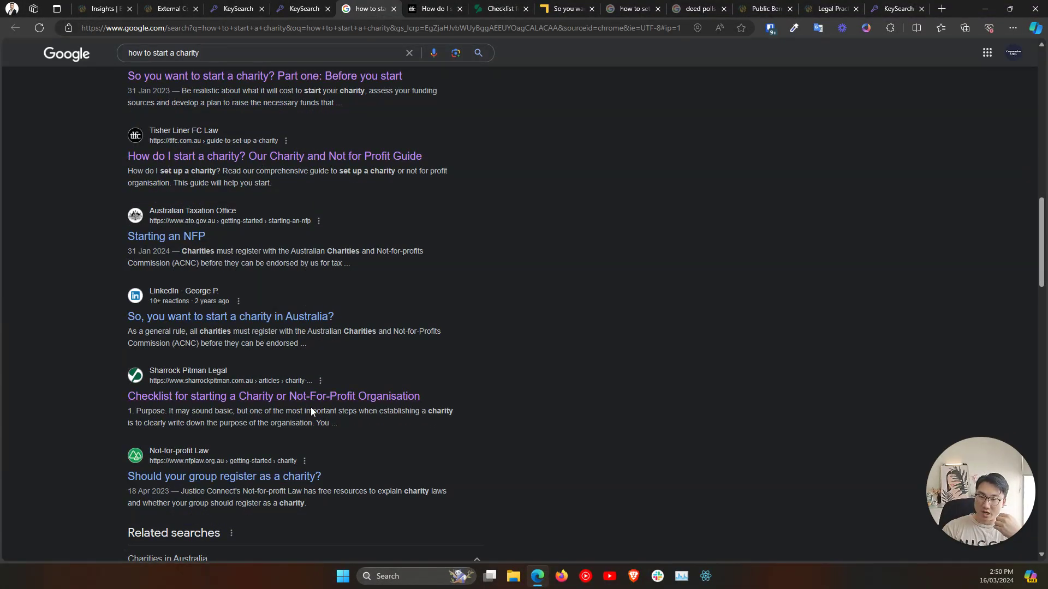
Scan further down the "how to start a charity" Google results for Birchgrove Legal's listing and the competing articles around it.
scroll(490, 422, down, 4)
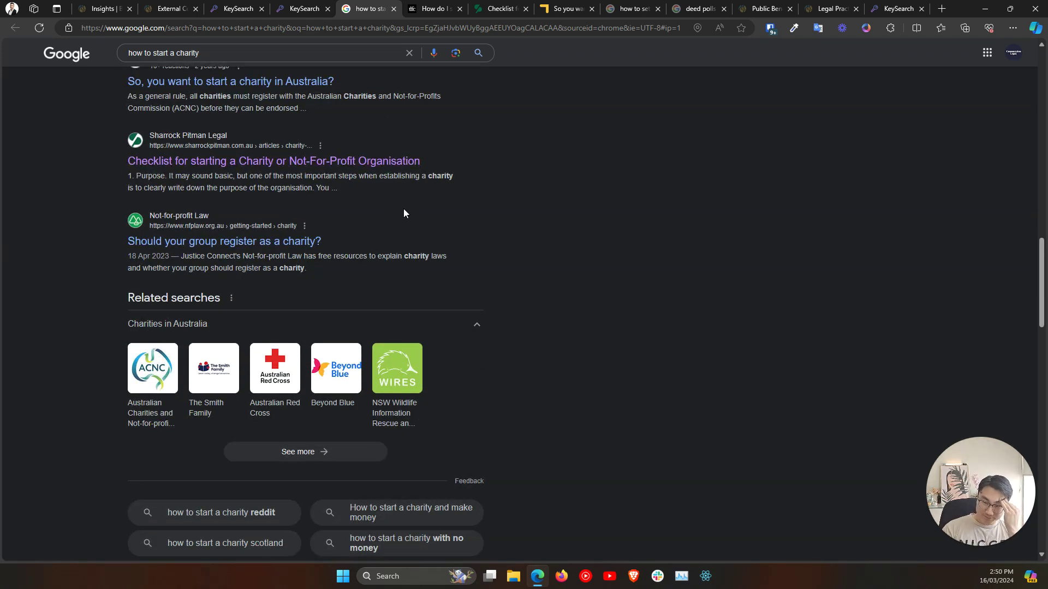
scroll(404, 209, down, 7)
scroll(266, 405, down, 6)
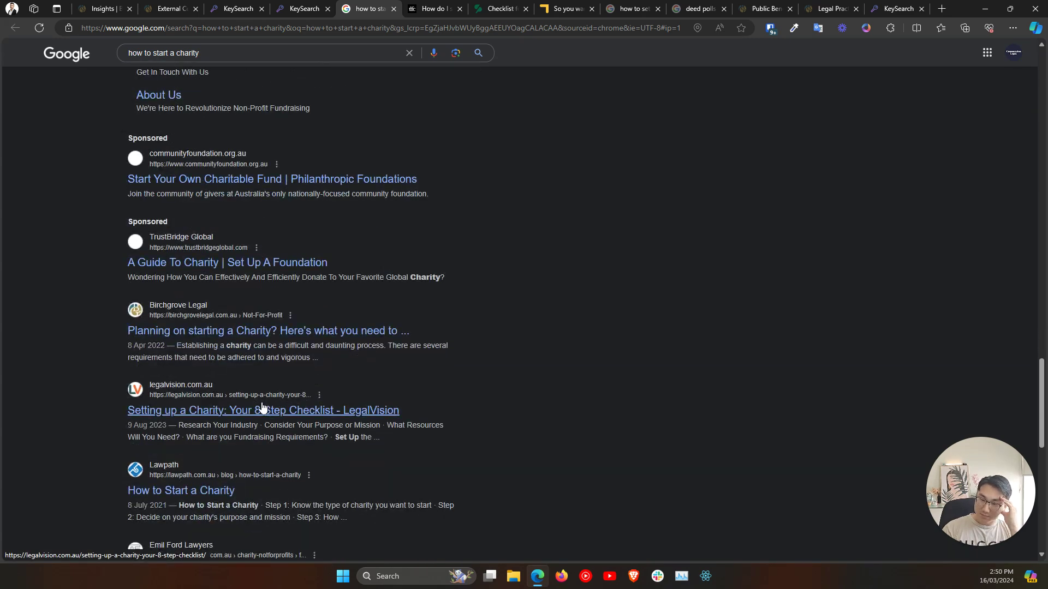
scroll(262, 407, down, 3)
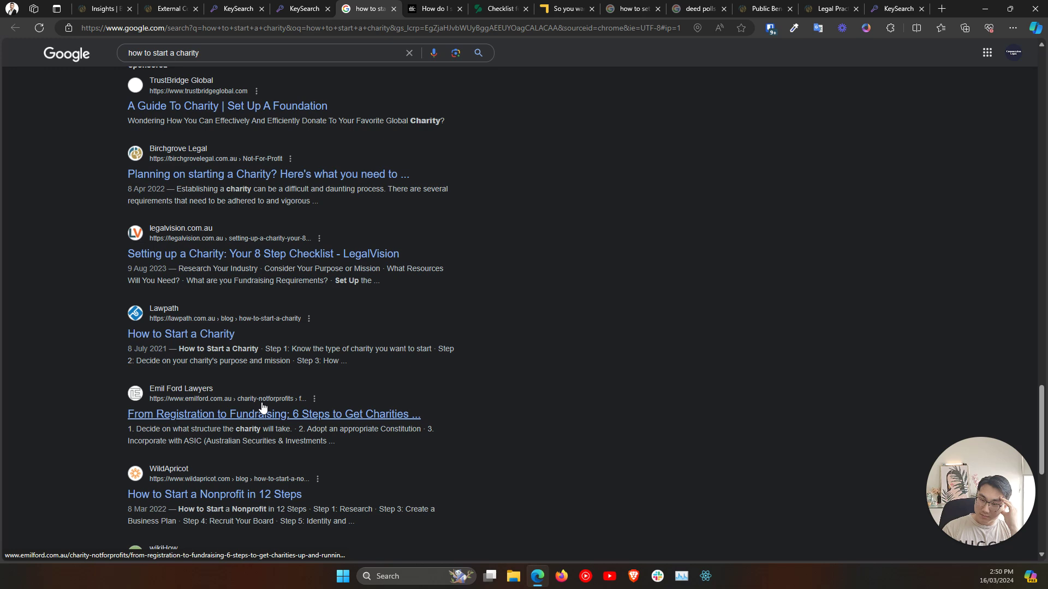
scroll(262, 406, down, 3)
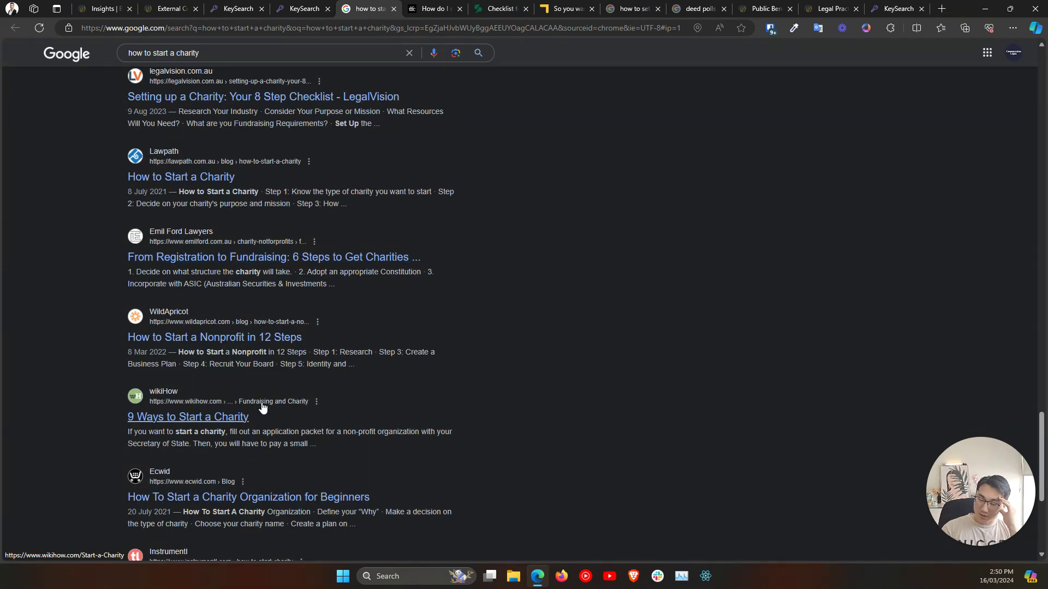
scroll(261, 407, down, 4)
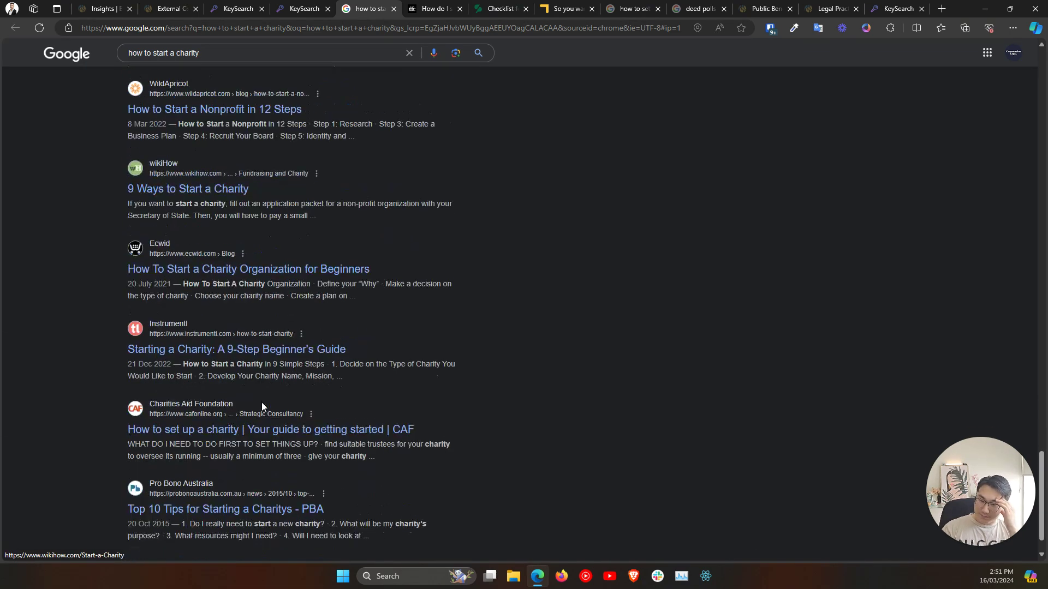
scroll(262, 407, up, 6)
scroll(262, 406, down, 4)
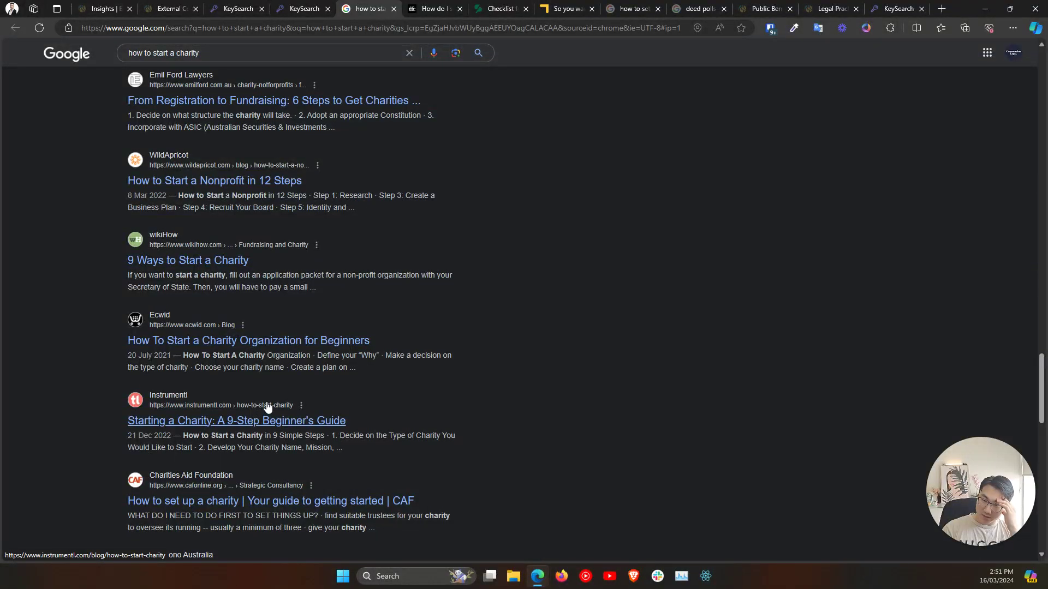
Review Google's suggested variations of "how to start a charity" and scan the remaining lower-ranked results.
click(218, 52)
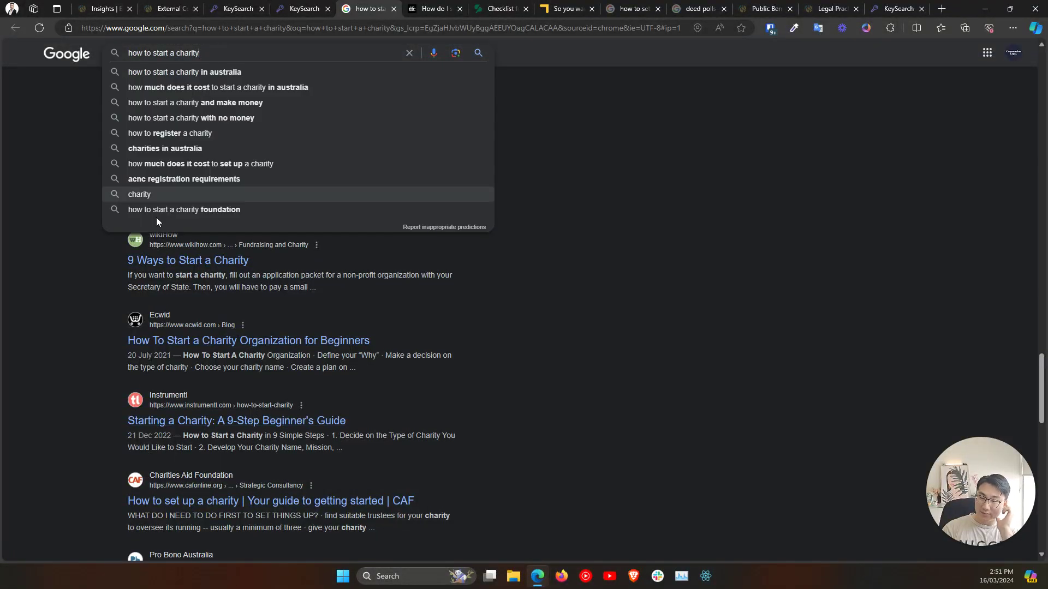
click(107, 303)
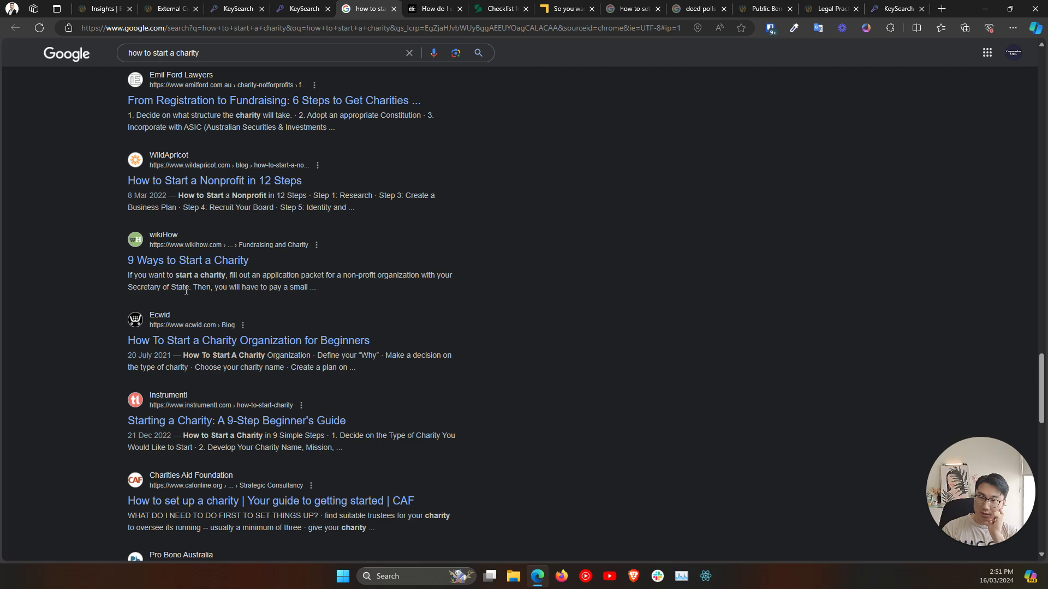
scroll(145, 346, down, 4)
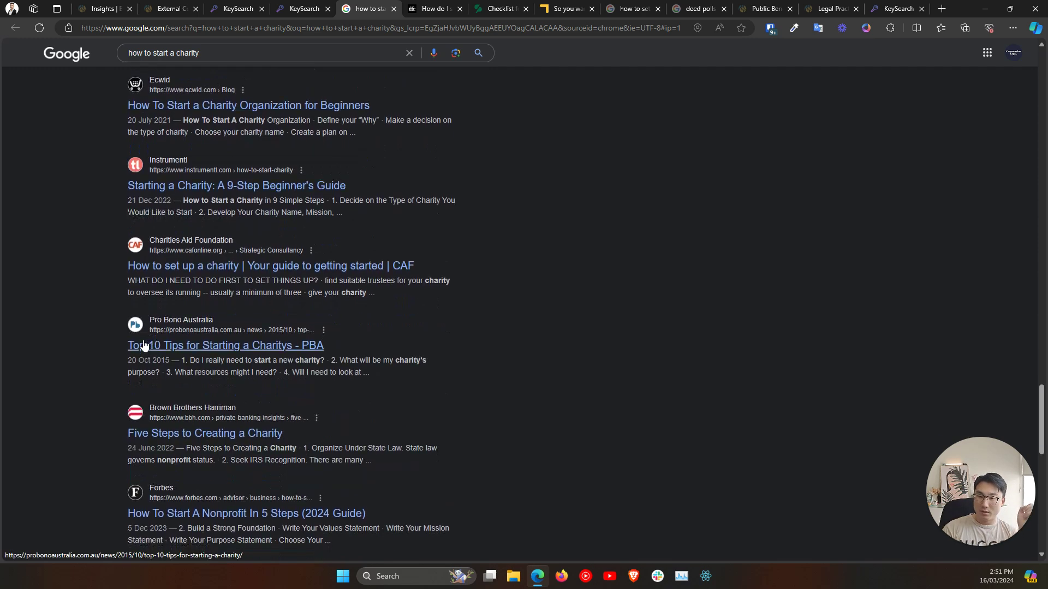
scroll(145, 345, down, 3)
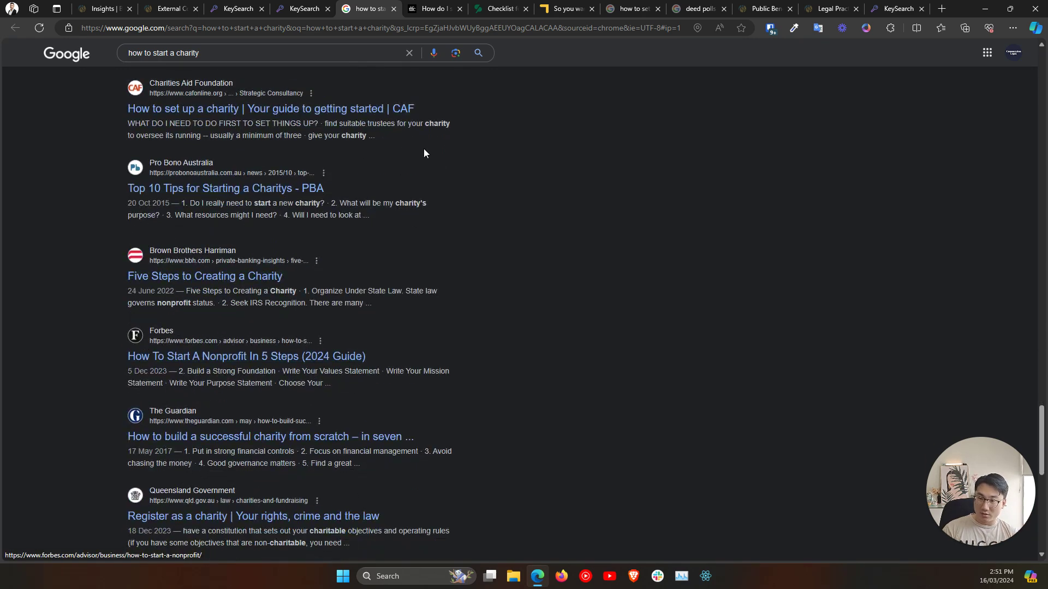
Close the "how to start a charity" Google results and the Tisher Liner FC Law, Sharrock Pitman Legal and Moores articles.
click(395, 9)
click(398, 9)
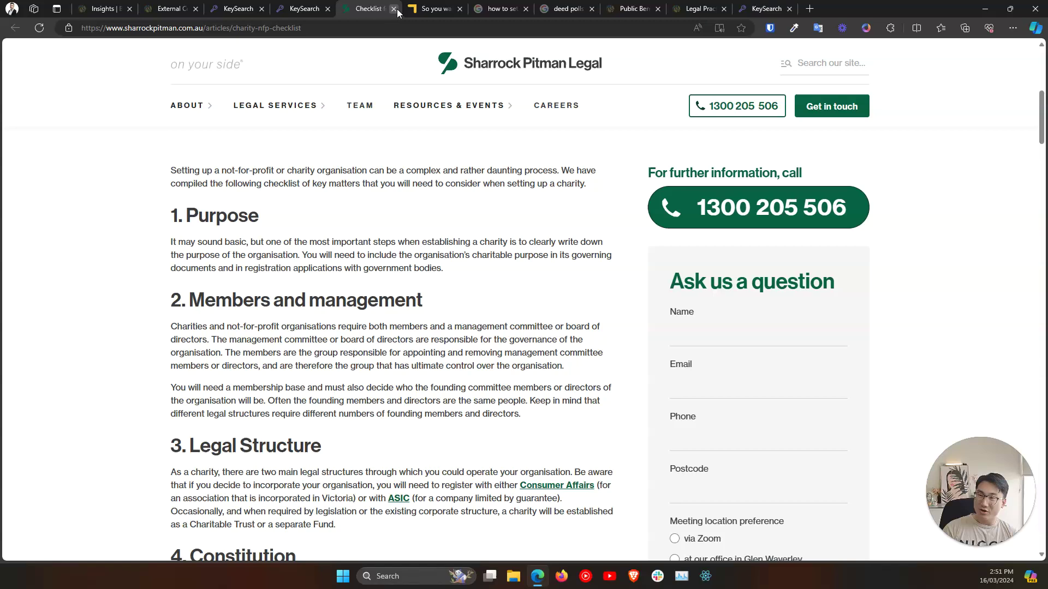
click(397, 9)
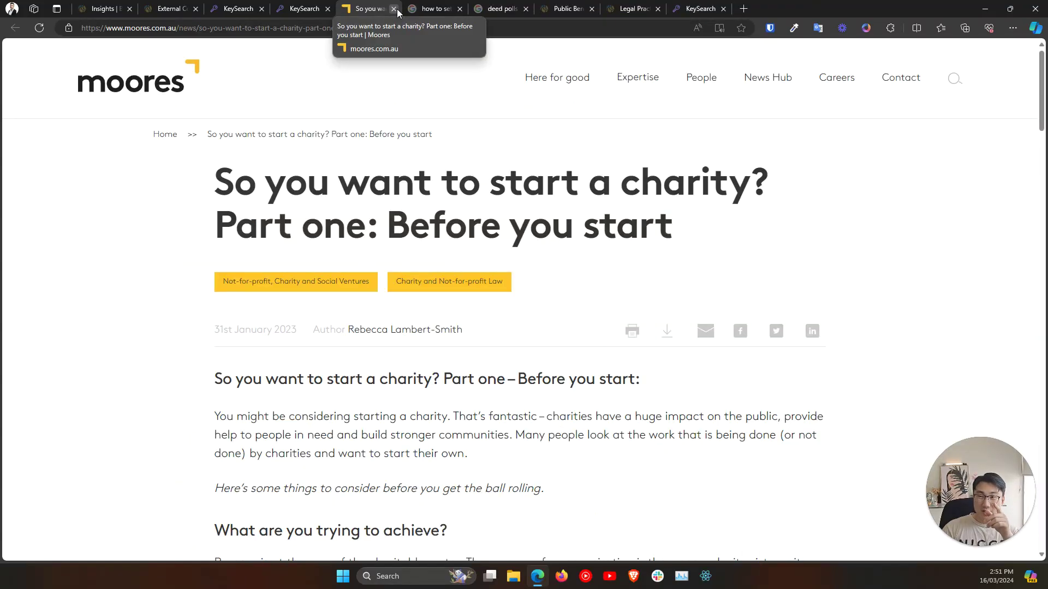
click(397, 9)
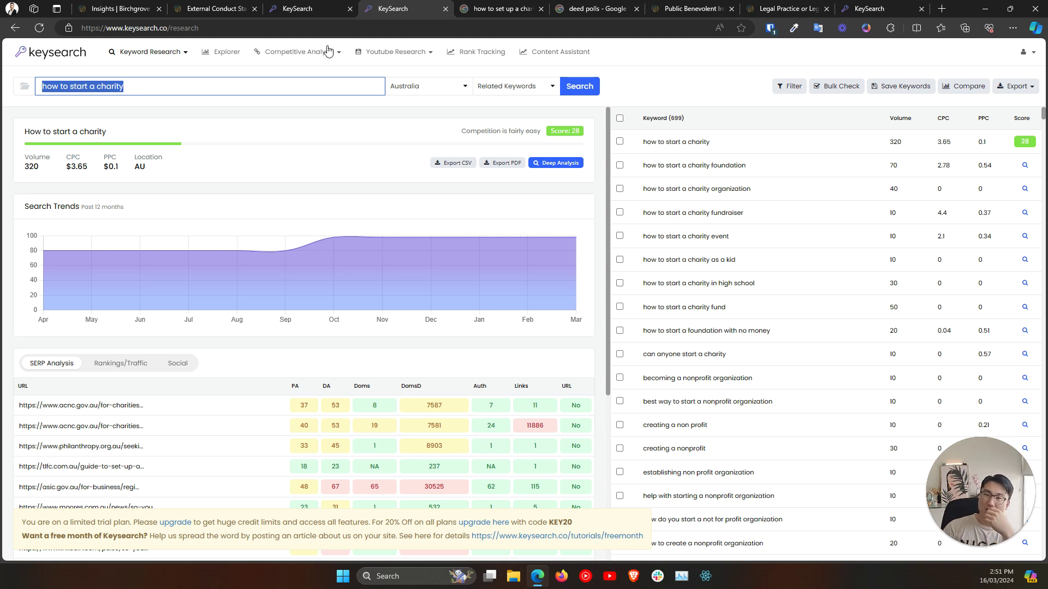
Research the keyword "how to start a charity australia" in KeySearch and review the competing pages in its SERP analysis.
click(584, 129)
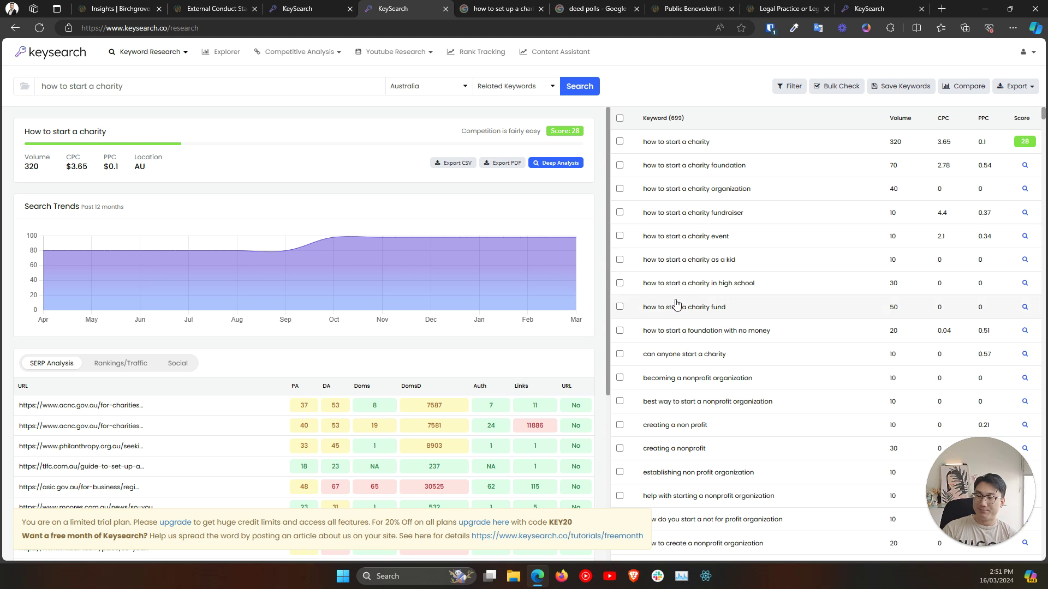
click(247, 89)
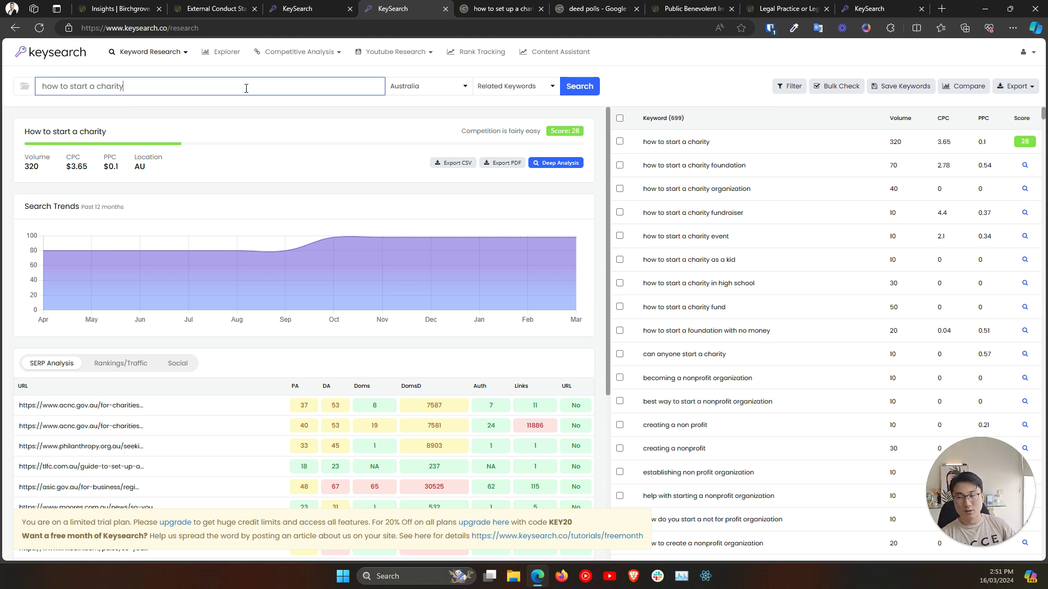
text(aus)
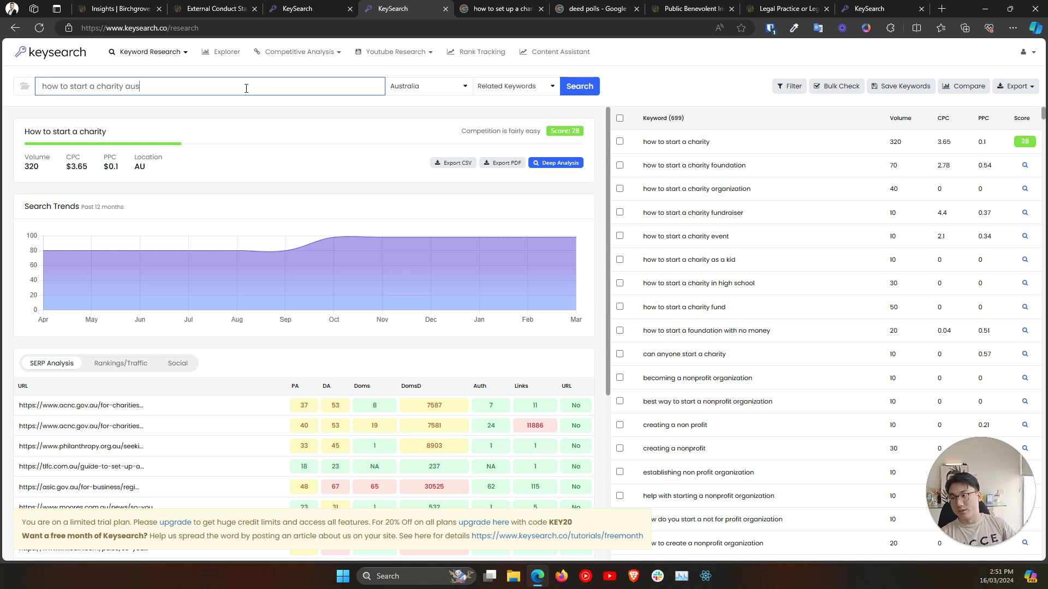
text(tralia)
key(Return)
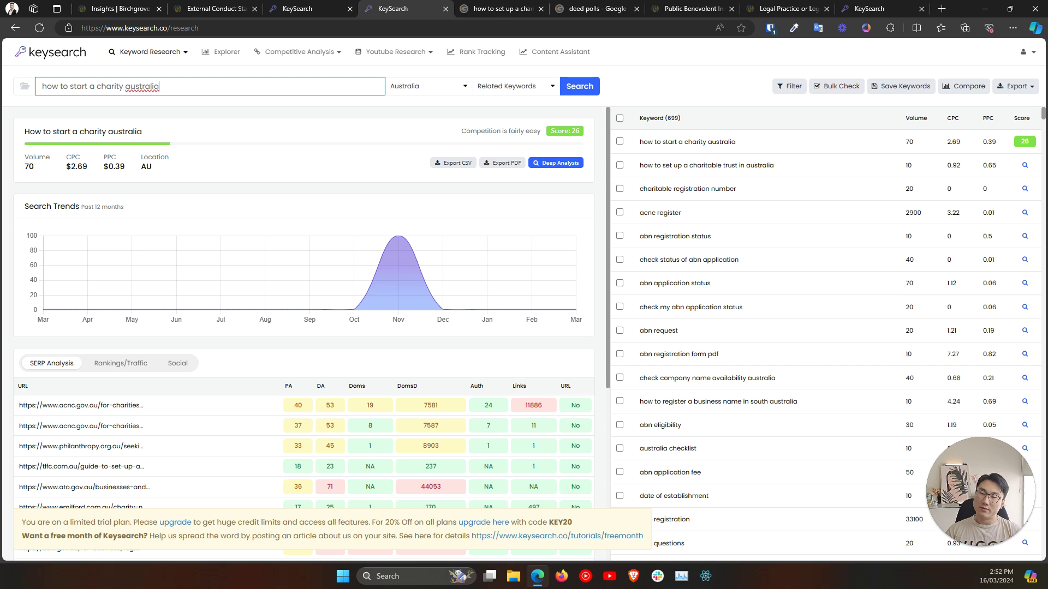
scroll(98, 186, down, 3)
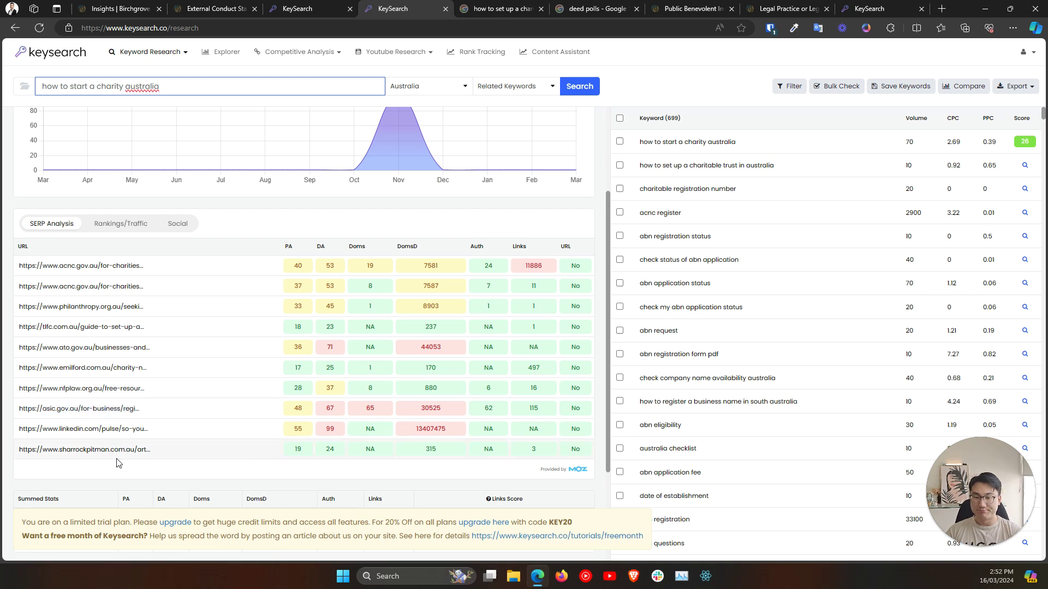
scroll(109, 464, up, 3)
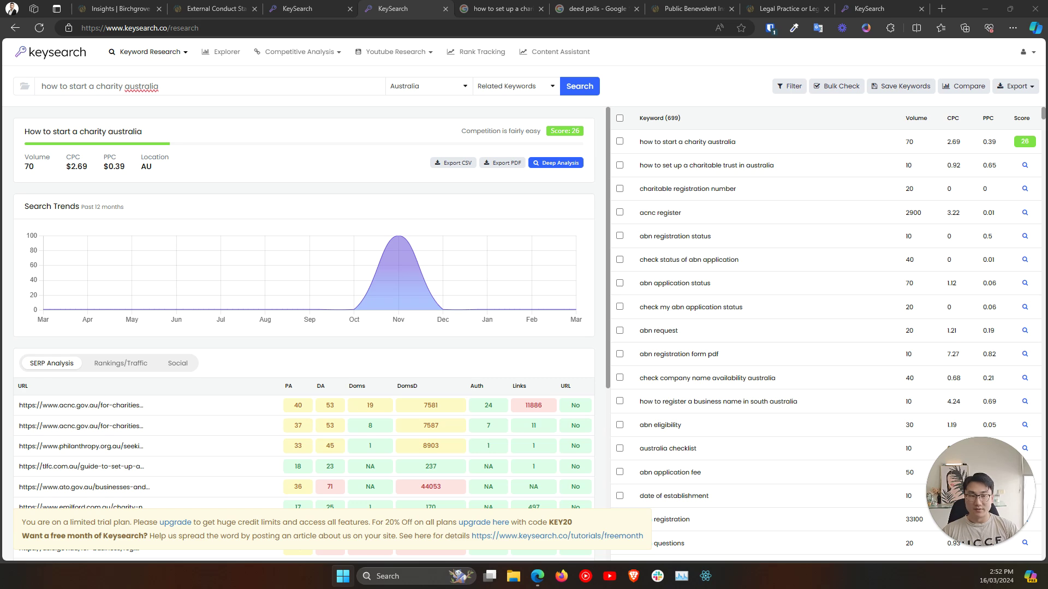
Go to box.com in a new browser tab and sign in to the Box account.
click(942, 8)
text(b)
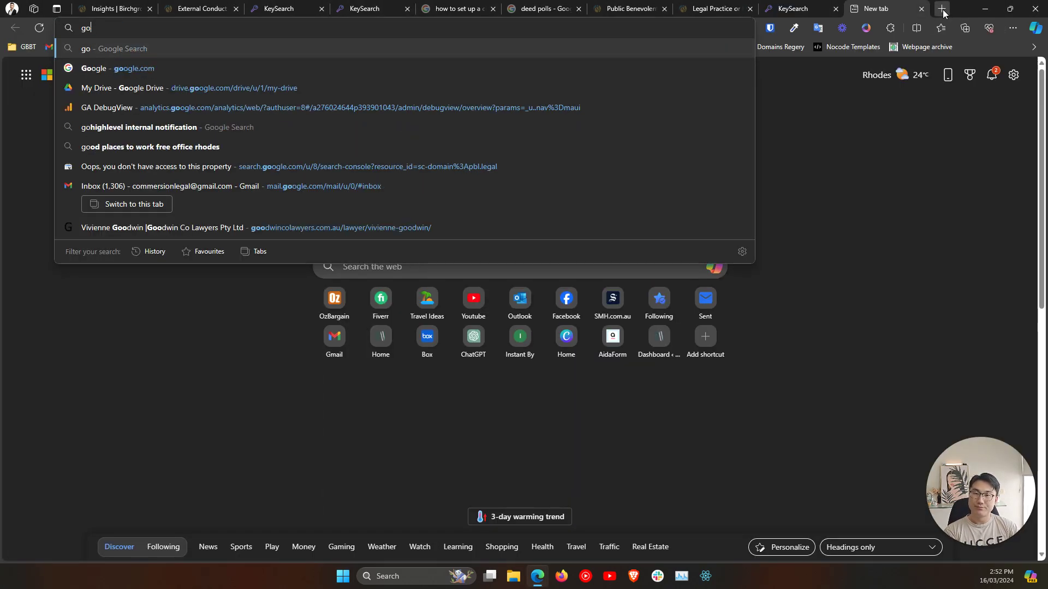
text(ox.com)
key(Return)
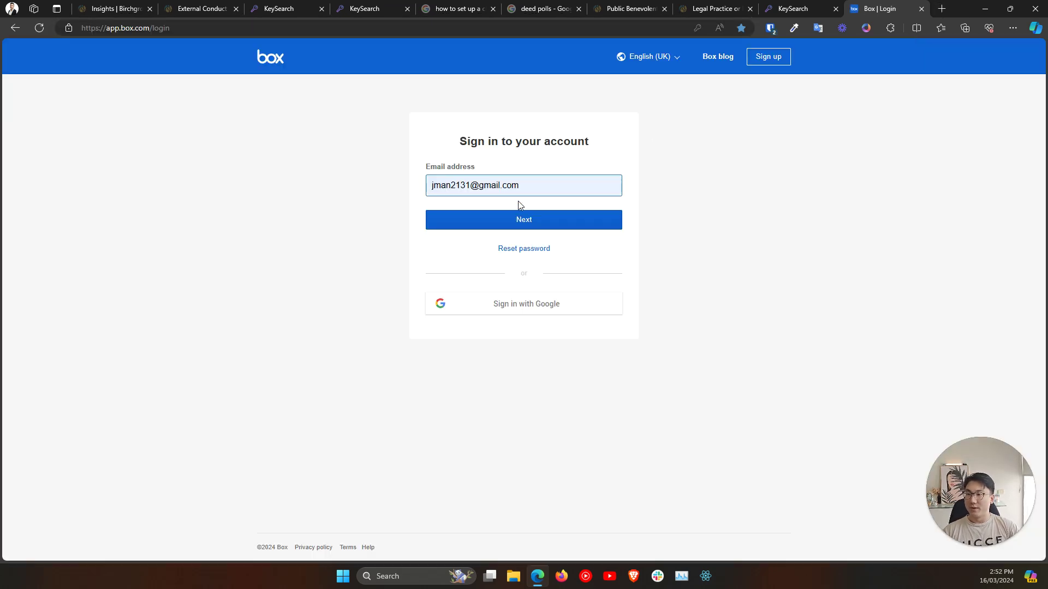
click(510, 221)
click(452, 240)
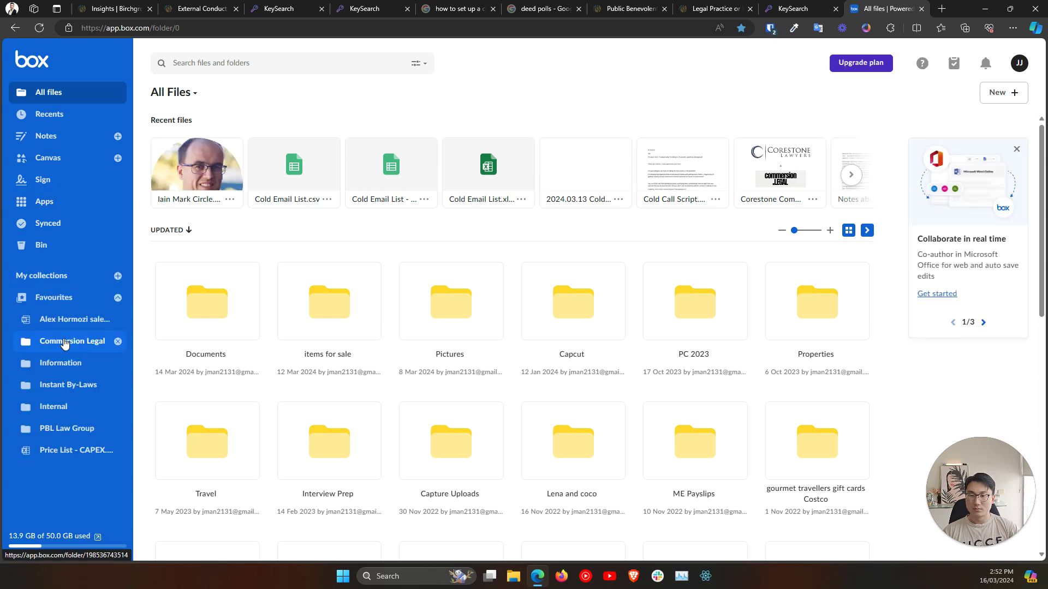
Open the Clients folder inside the Commersion Legal folder.
click(46, 411)
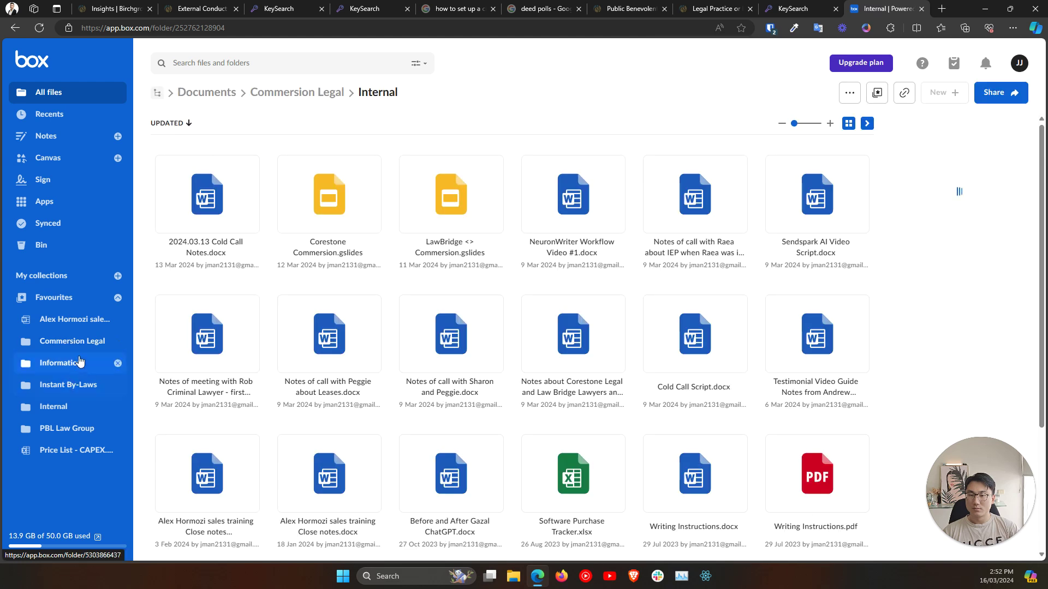
click(80, 351)
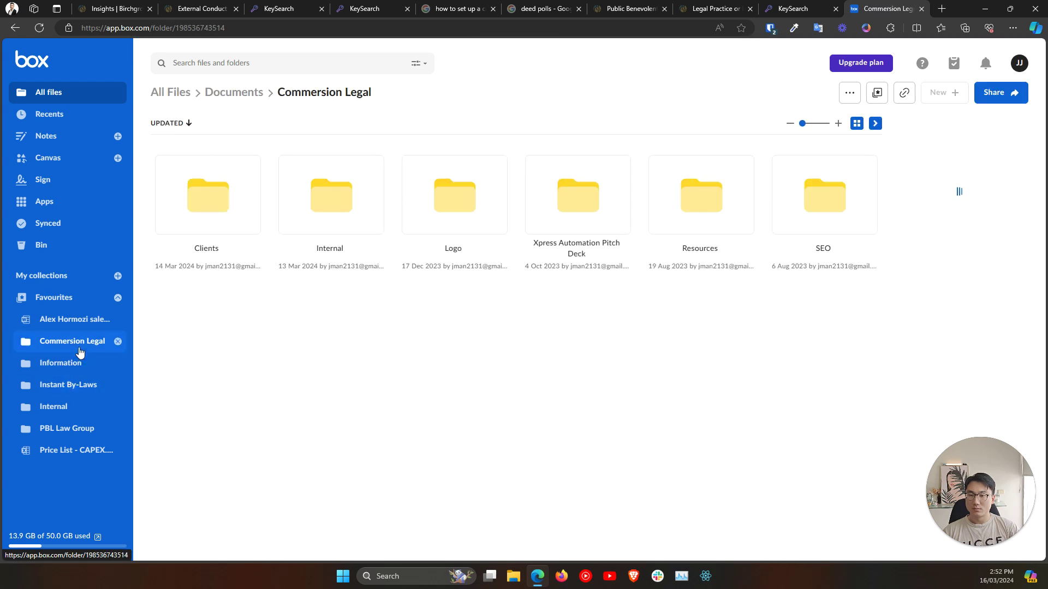
click(246, 212)
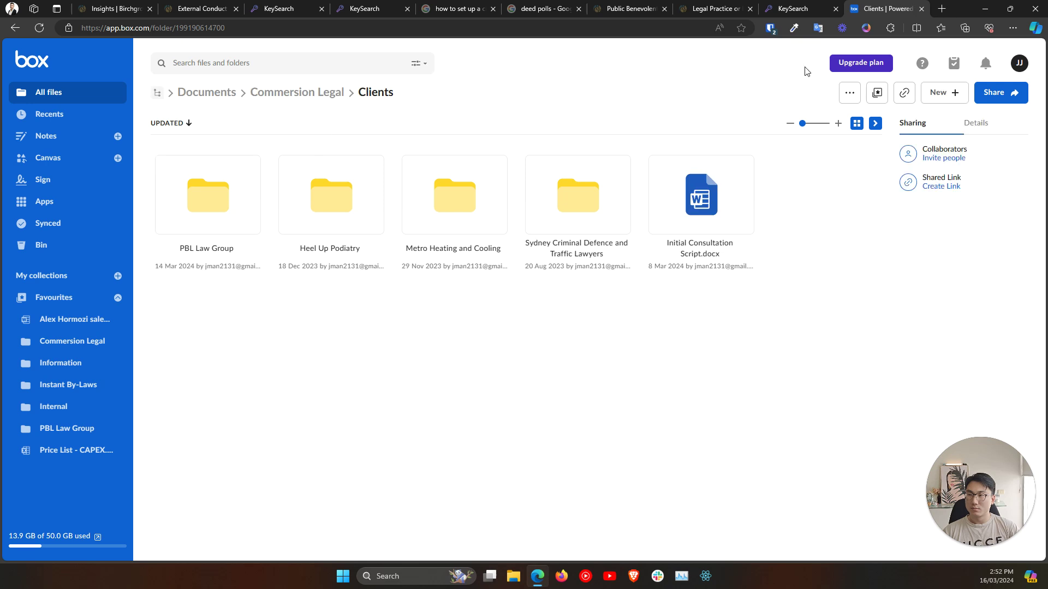
Create a new folder named "Lawbridge" in the Clients folder.
click(953, 92)
click(855, 171)
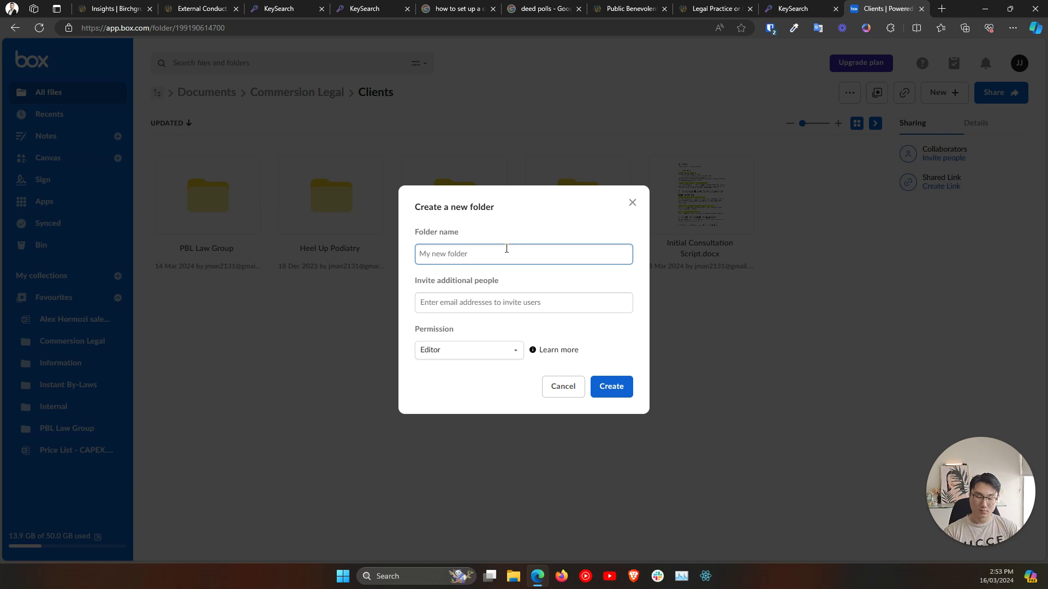
text(Metro Heating and Cooling)
key(Return)
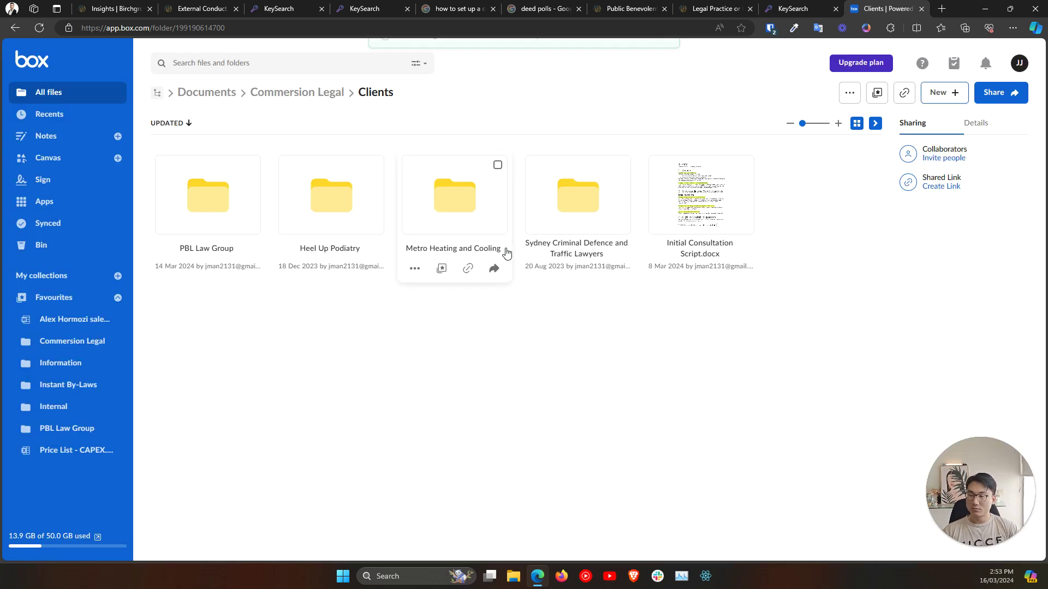
Create a Word document named "5 topics" in the Lawbridge folder, opening it in Word, and close the Box page.
click(227, 201)
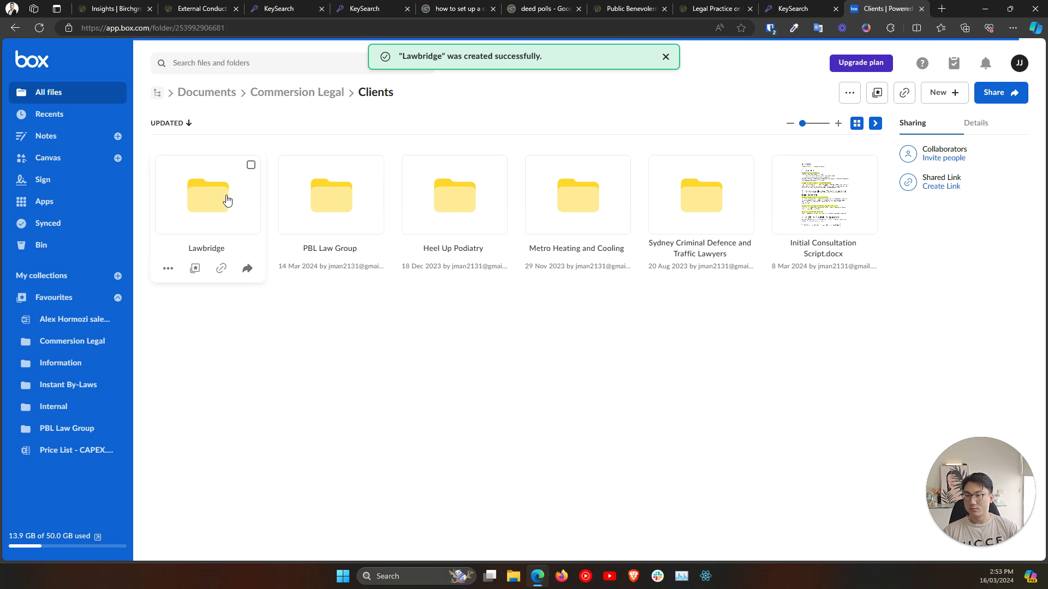
click(938, 92)
click(857, 278)
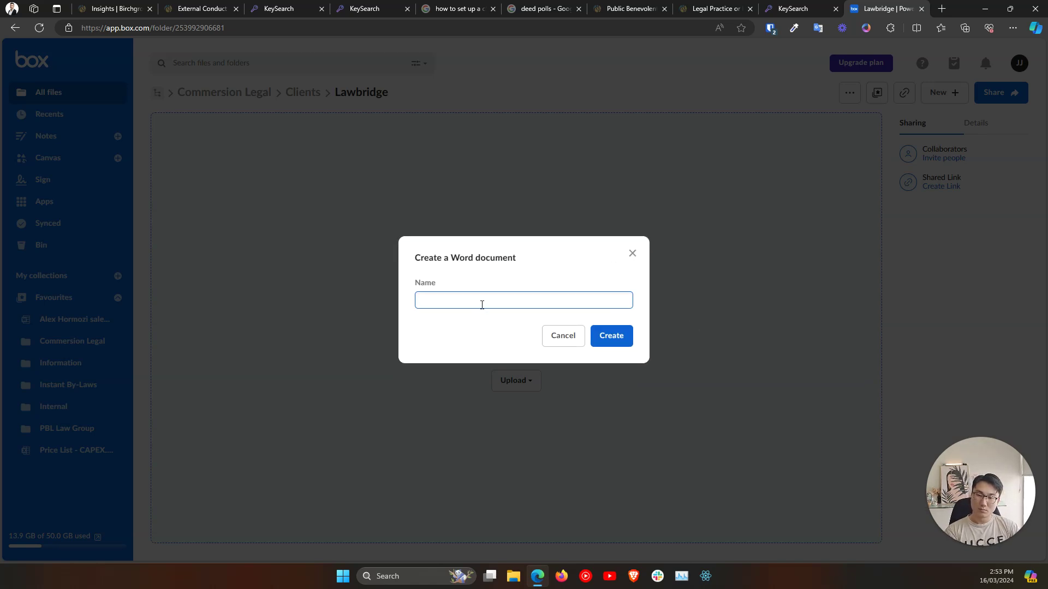
text(5 topics)
key(Return)
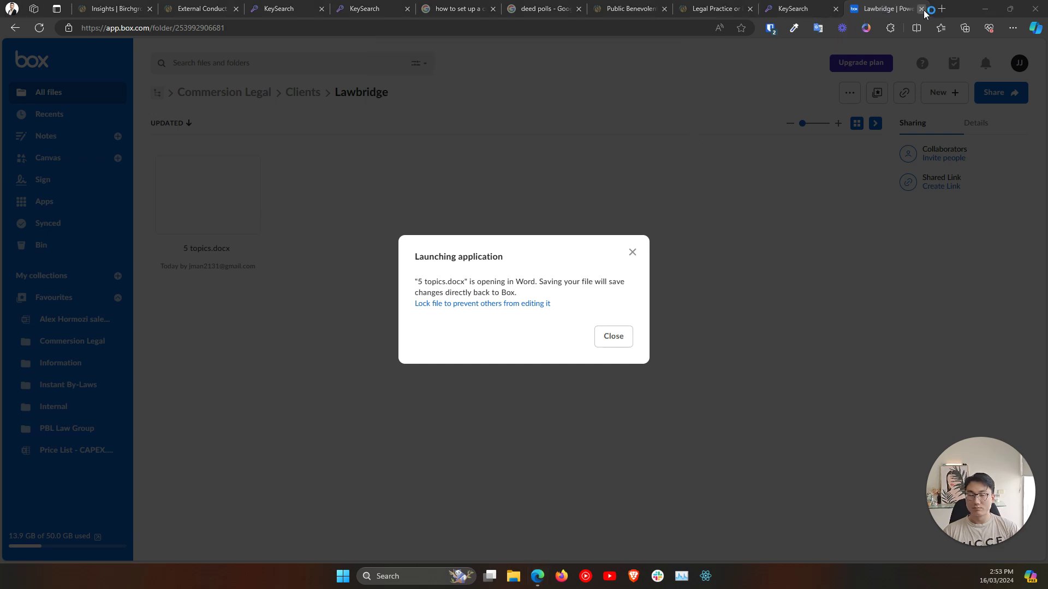
click(922, 10)
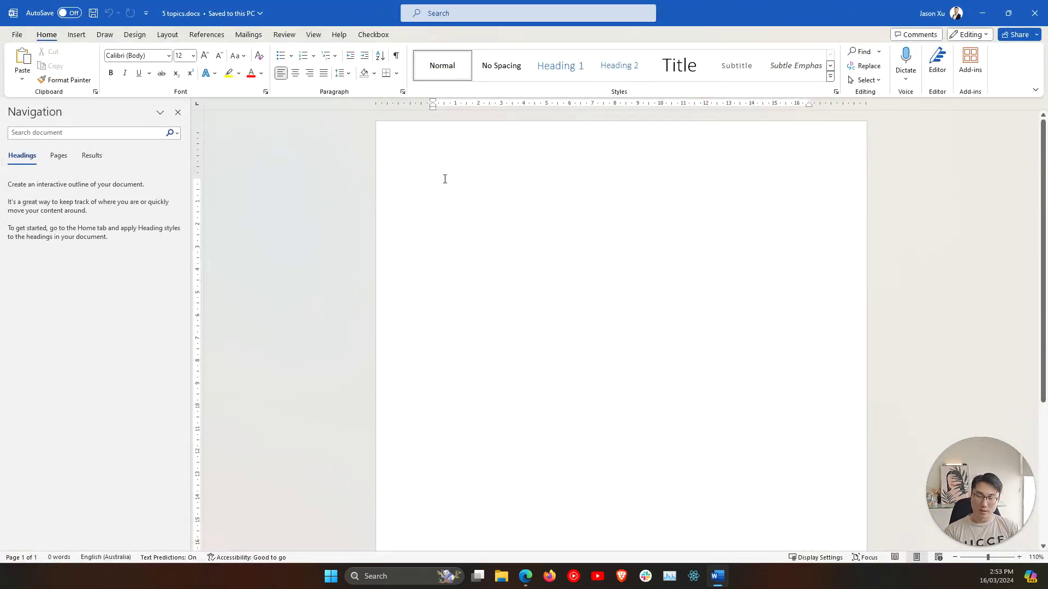
text(1.)
key(BackSpace)
key(BackSpace)
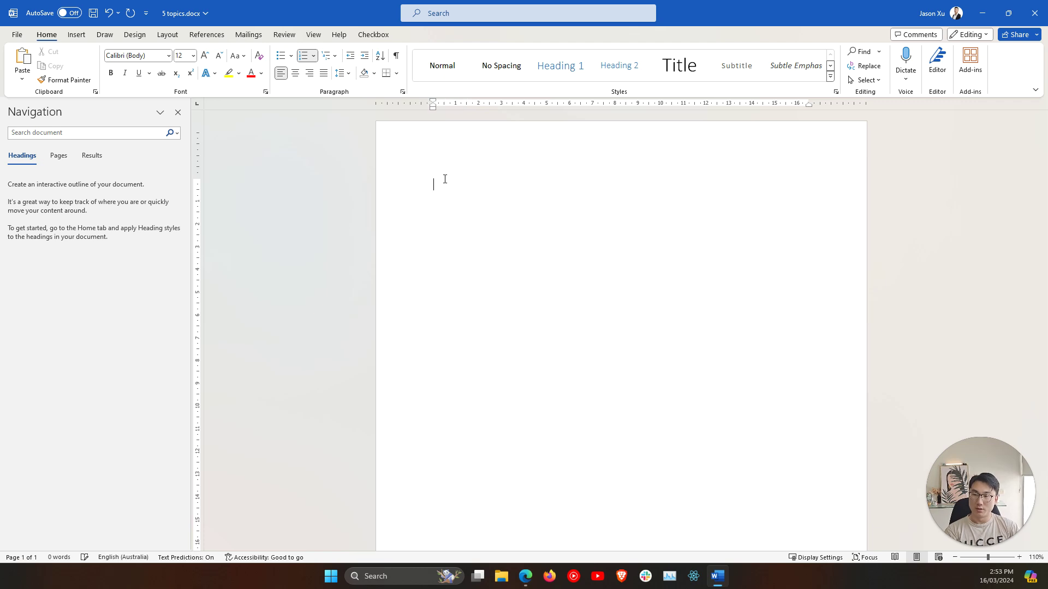
Add the bold heading "Topic #1: How to start a charity Australia" to the blank document and start a new line below it.
key(ctrl+b)
text(Topic #1: How)
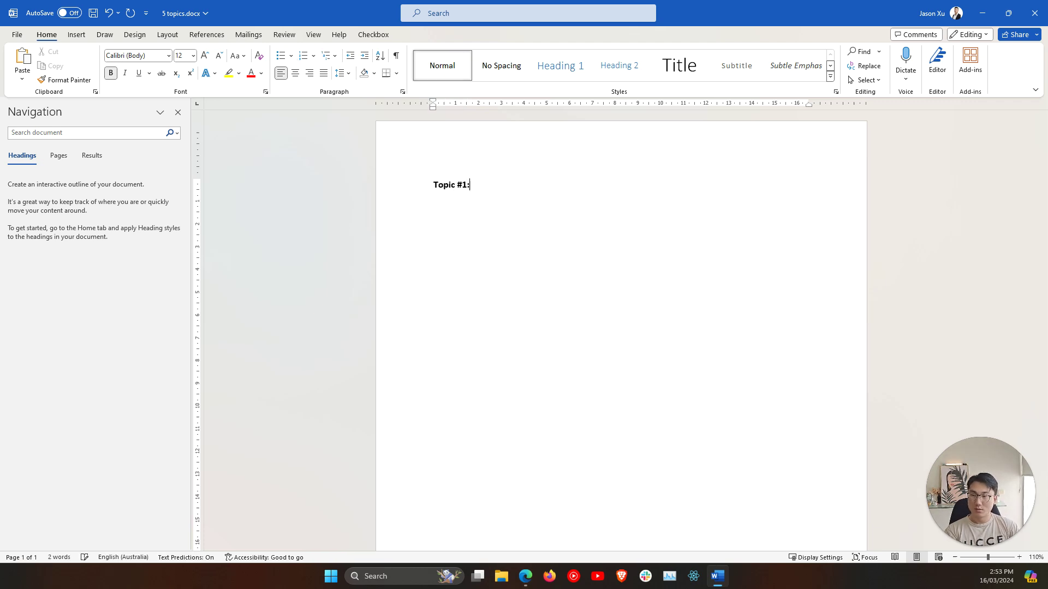
text(c)
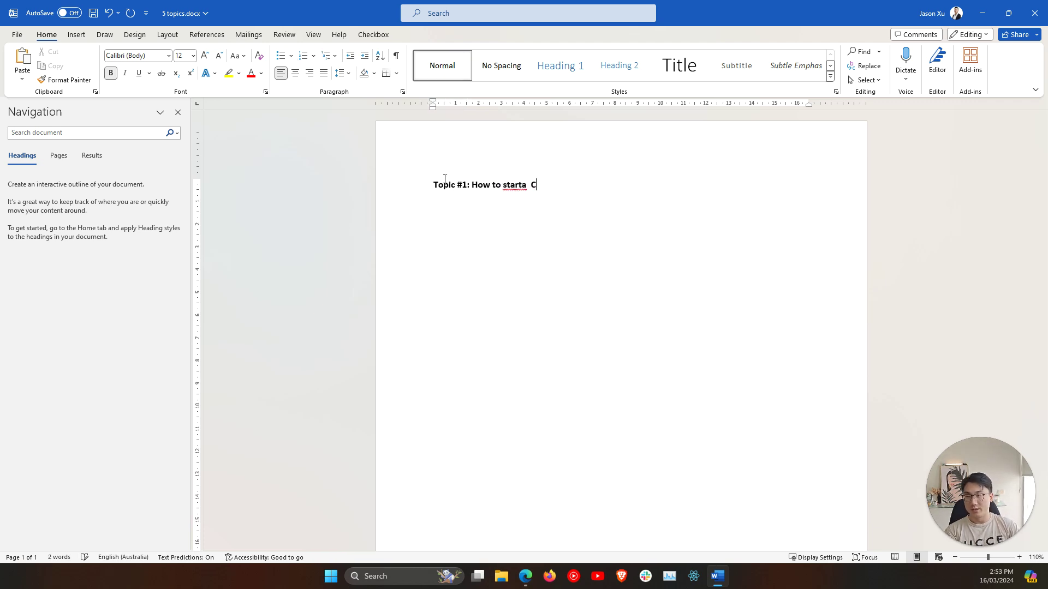
key(BackSpace)
key(BackSpace)
key(BackSpace)
text(a charity Australia)
key(Return)
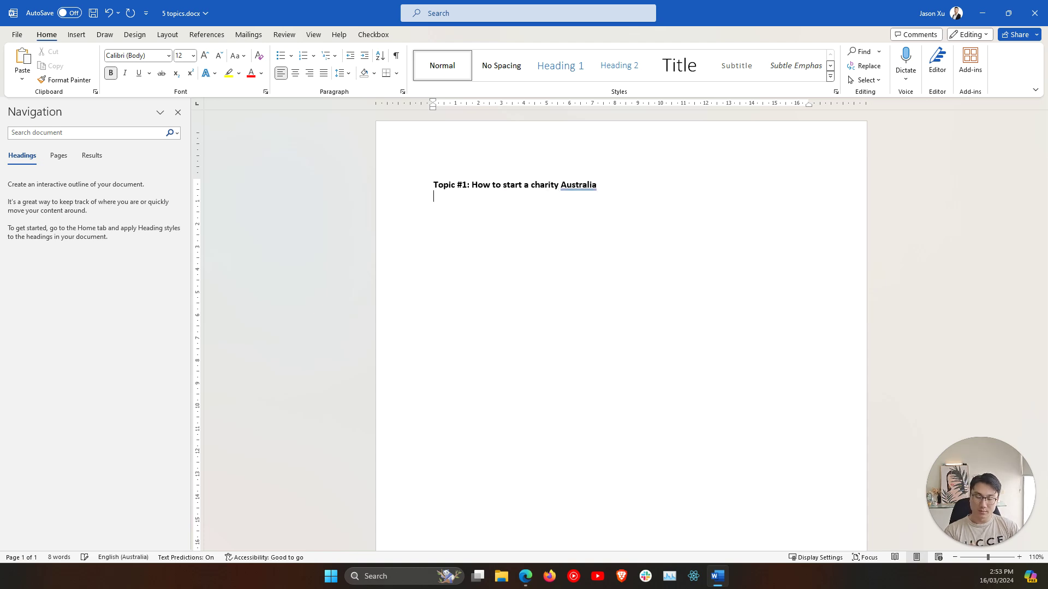
Add a non-bold line reading "Pros:" directly below the Topic #1 heading.
key(ctrl+b)
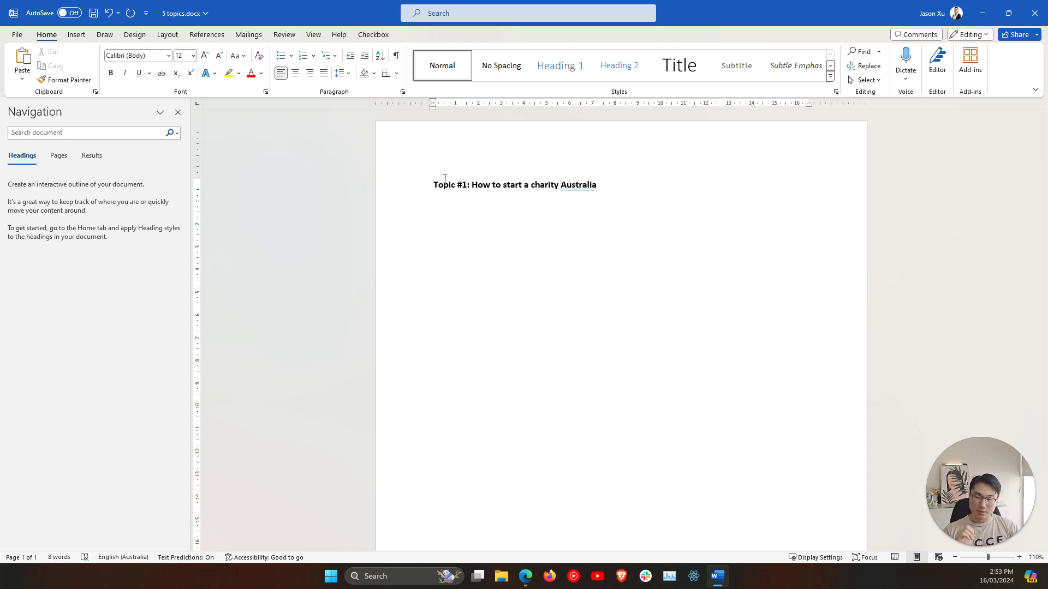
key(ctrl+b)
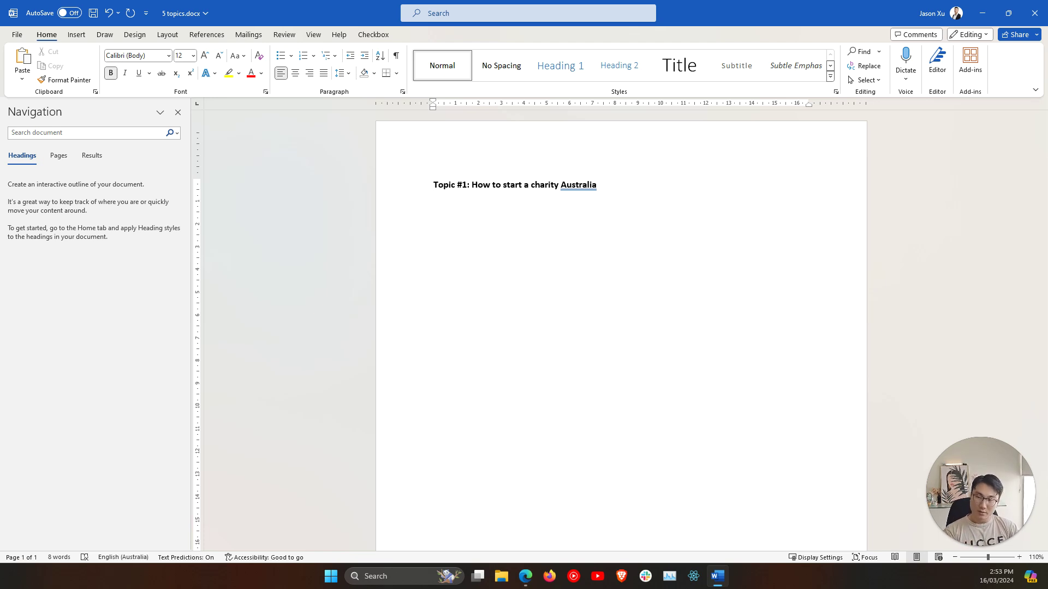
text(-)
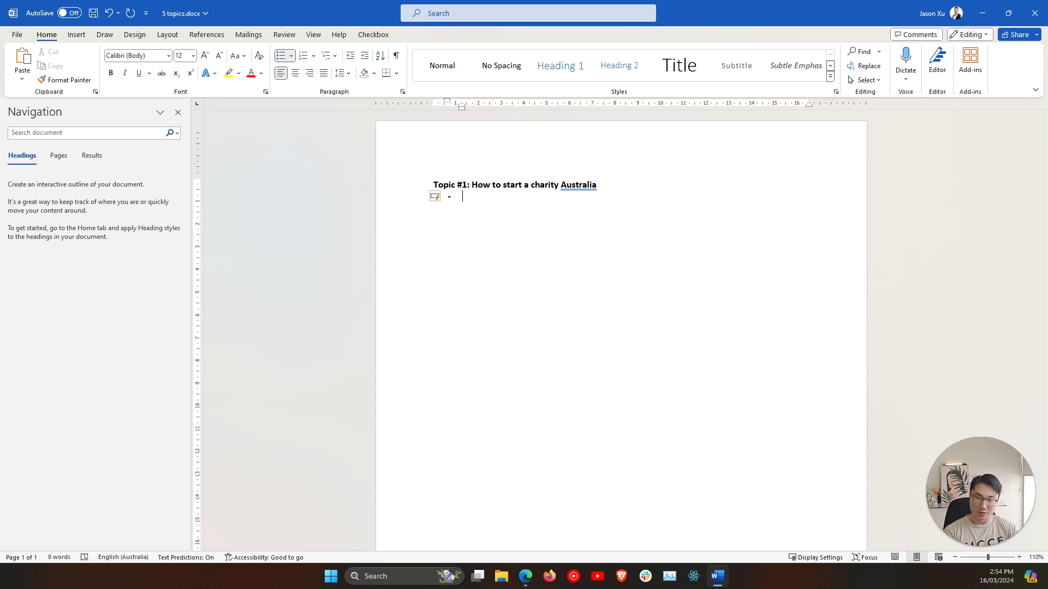
key(BackSpace)
text(Pro:)
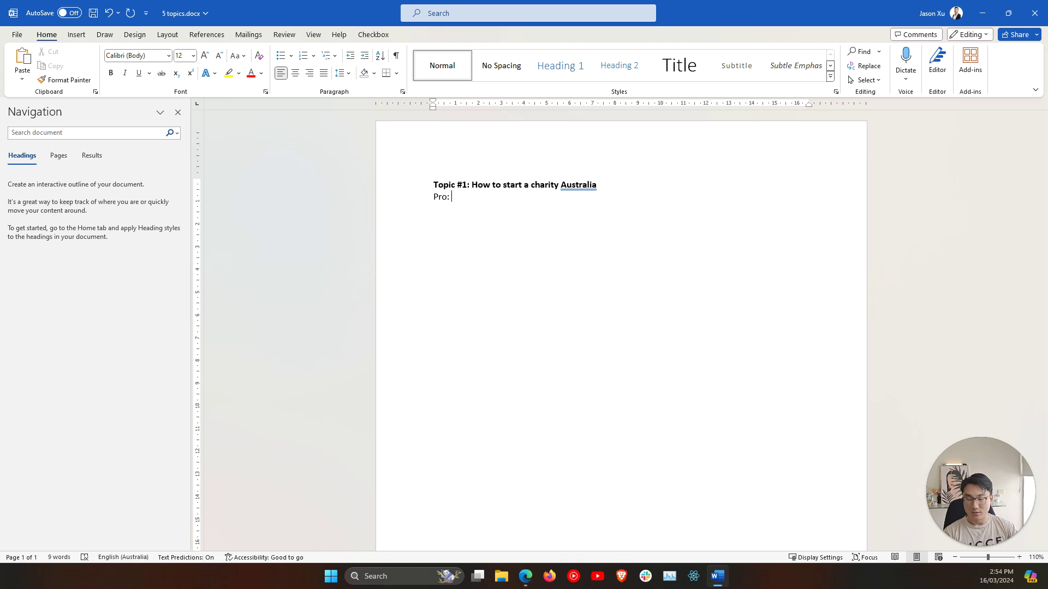
key(BackSpace)
text(s:)
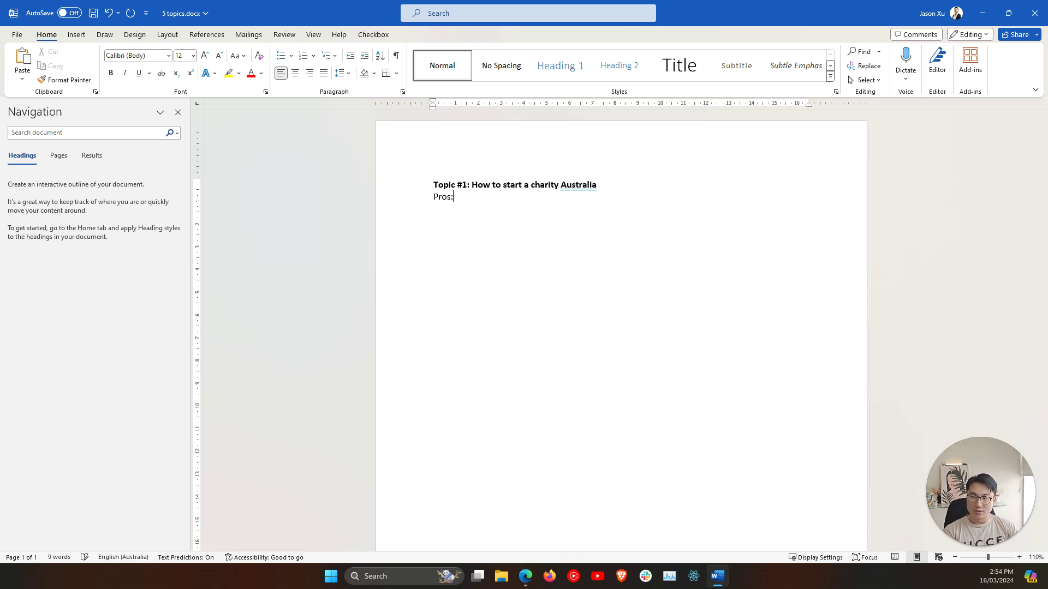
Start a numbered list under "Pros:" with the item "Targeted in its purpose (answer 1 question of “how to start a charity”)".
text( Targeted in)
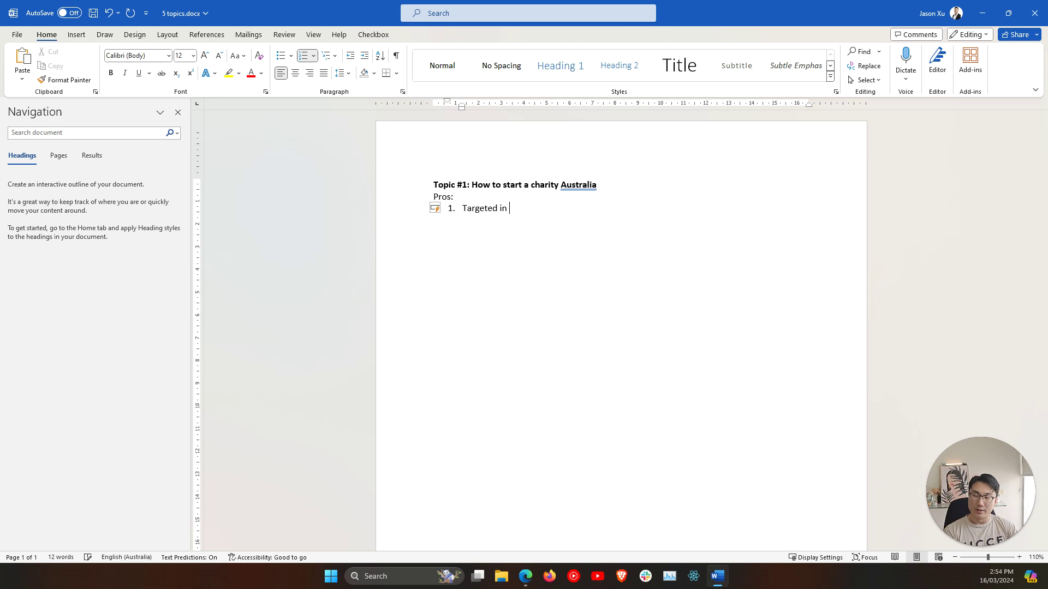
text( its)
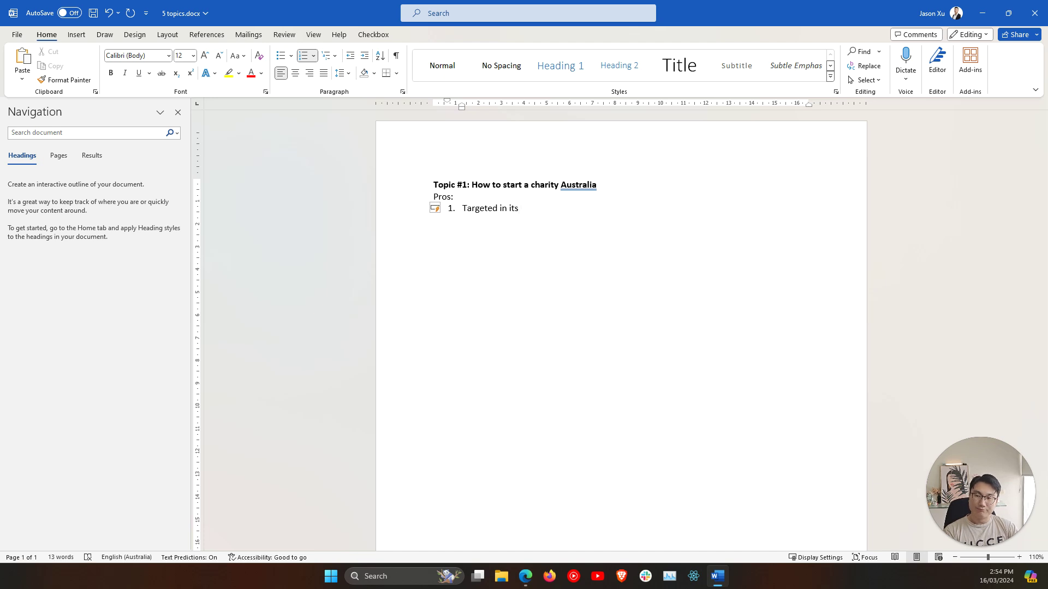
text( purpose (answer 1)
text( de)
key(BackSpace)
key(BackSpace)
key(BackSpace)
text(question of “how to start a charity”))
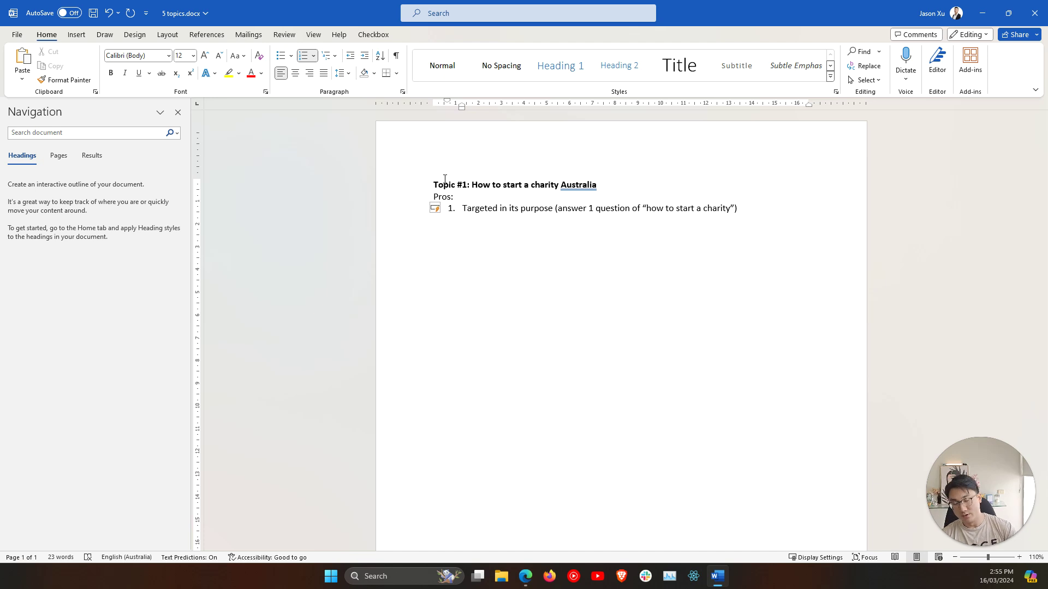
Add the second numbered item "Relatively high search volume" to the pros list.
key(Return)
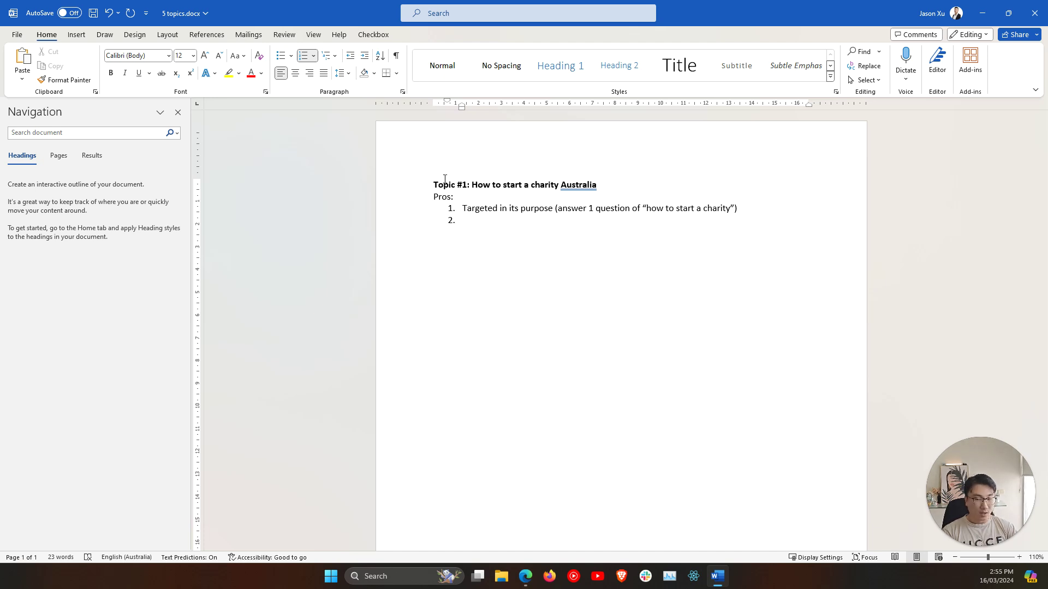
text(relatively high seasrch vo)
key(BackSpace)
key(BackSpace)
key(BackSpace)
key(BackSpace)
key(BackSpace)
key(BackSpace)
key(BackSpace)
text(rch volume)
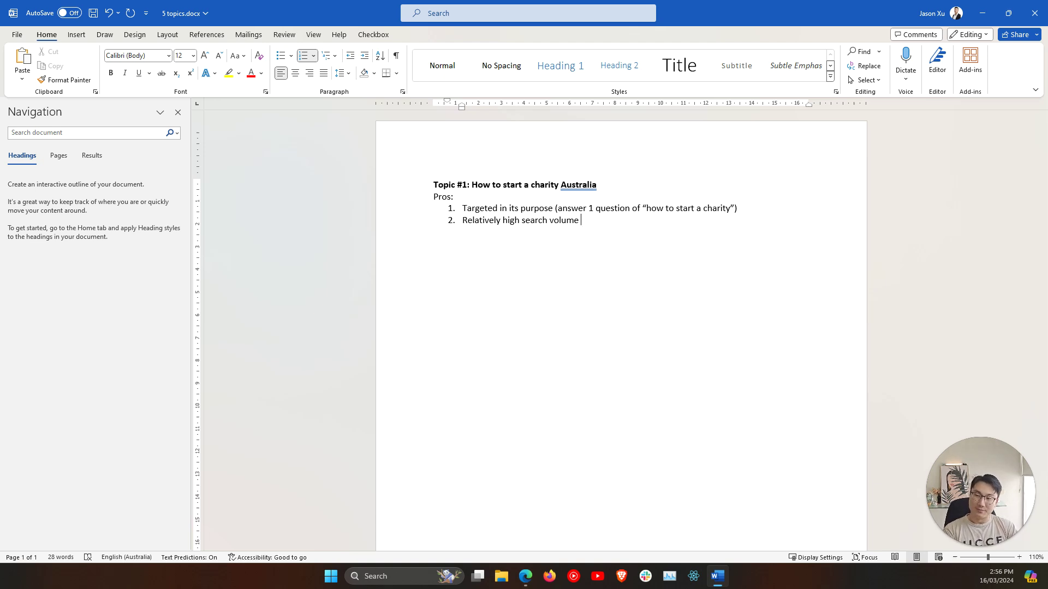
Add the third numbered item "Clear area of improvement over other competitors" to the pros list.
key(Return)
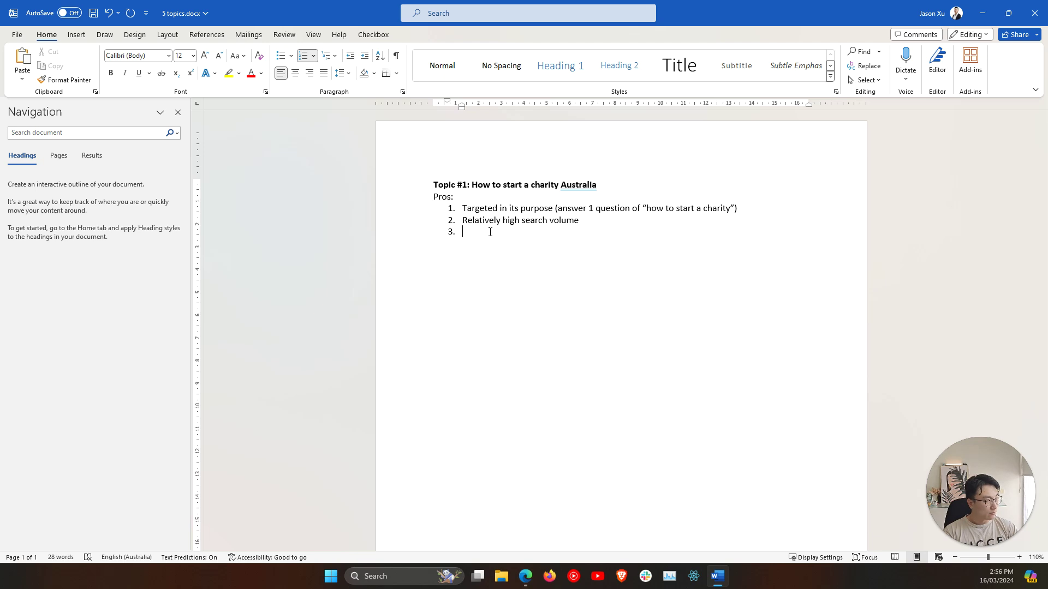
text(Clear area )
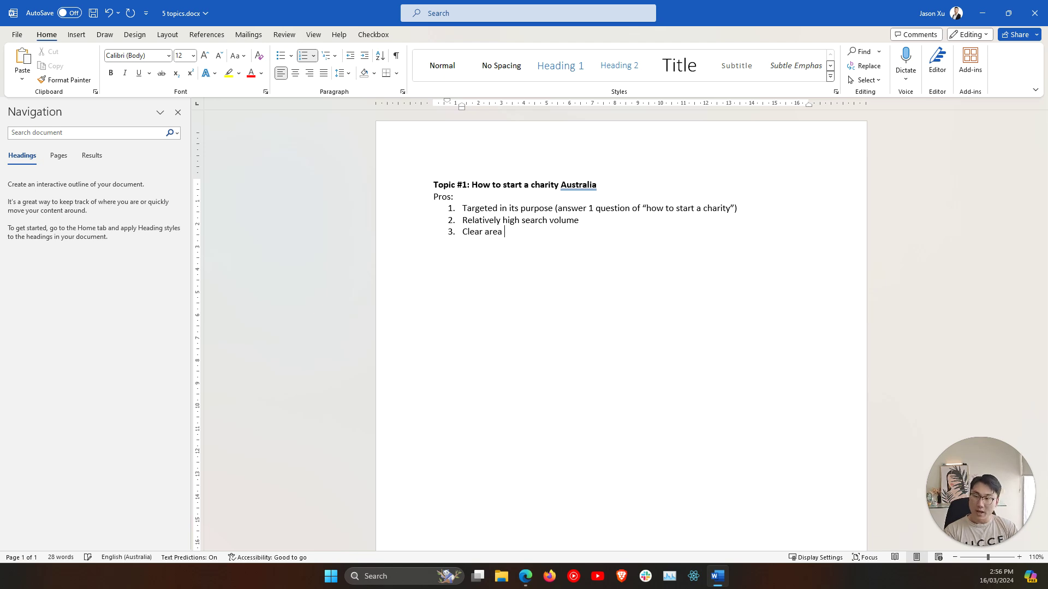
text(of improvement)
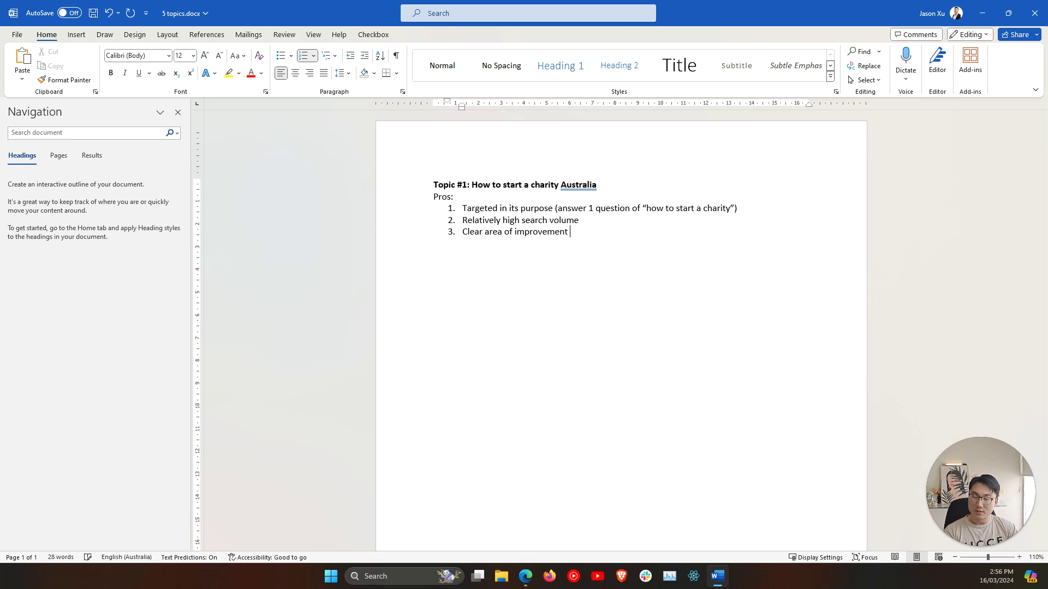
text( over other competitors)
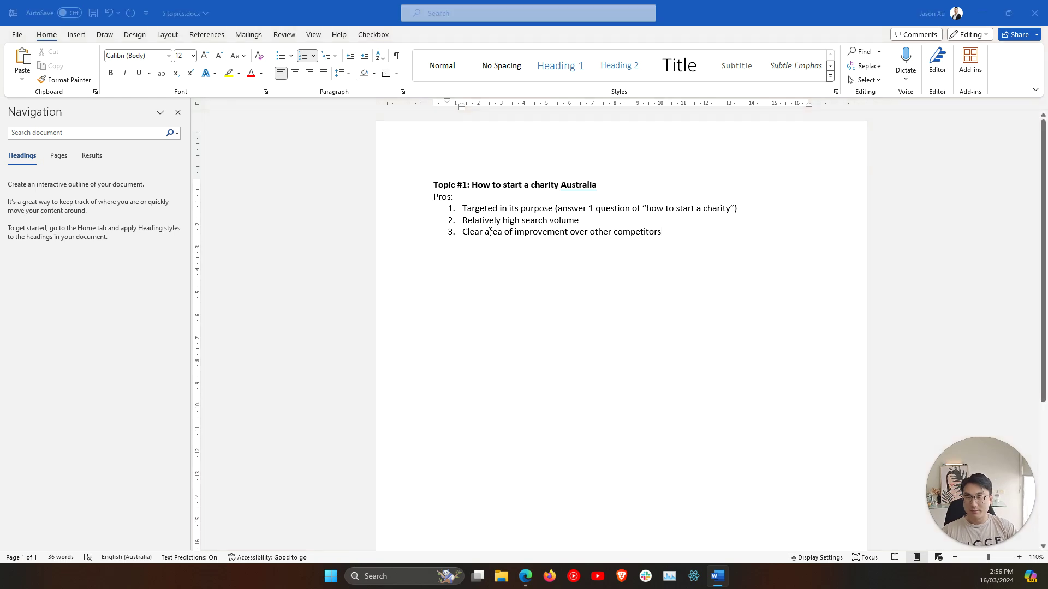
Switch to Edge, bring up the Google results for "how to set up a charity australia", and close the deed polls search page.
key(alt+Tab)
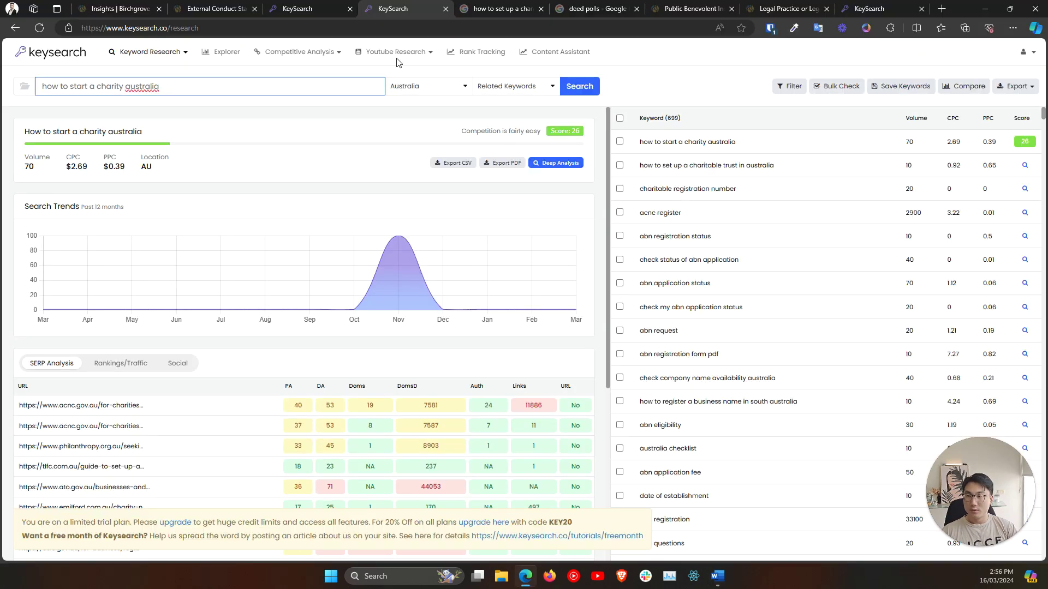
click(494, 9)
click(575, 218)
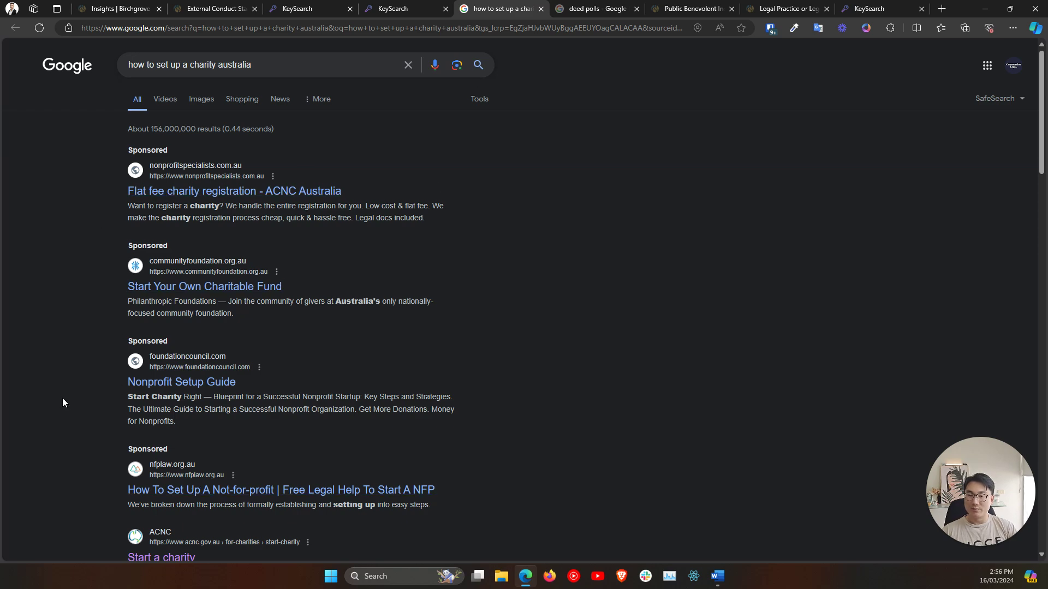
scroll(62, 403, down, 7)
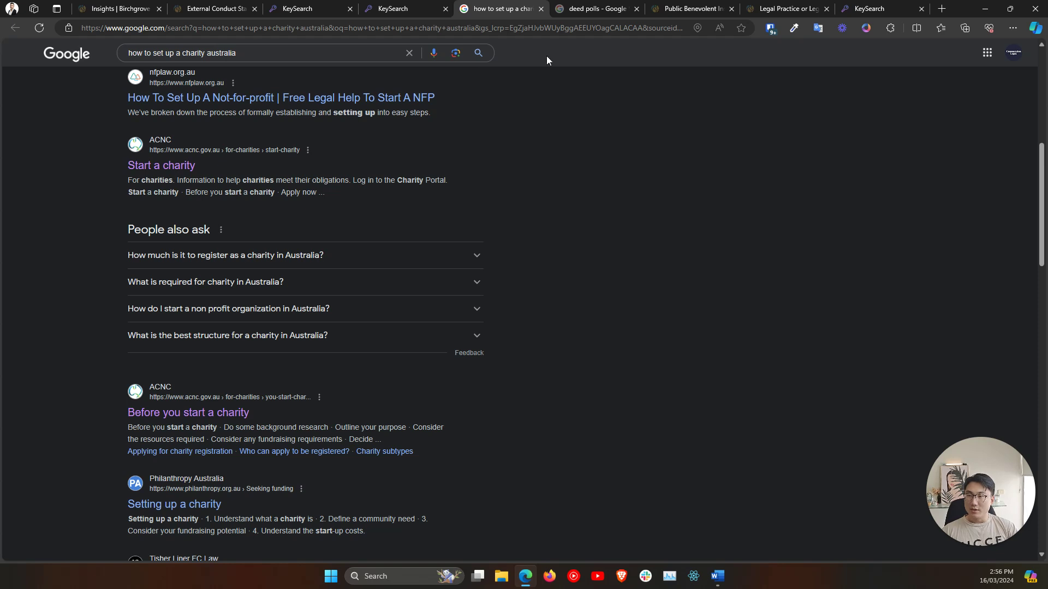
click(636, 9)
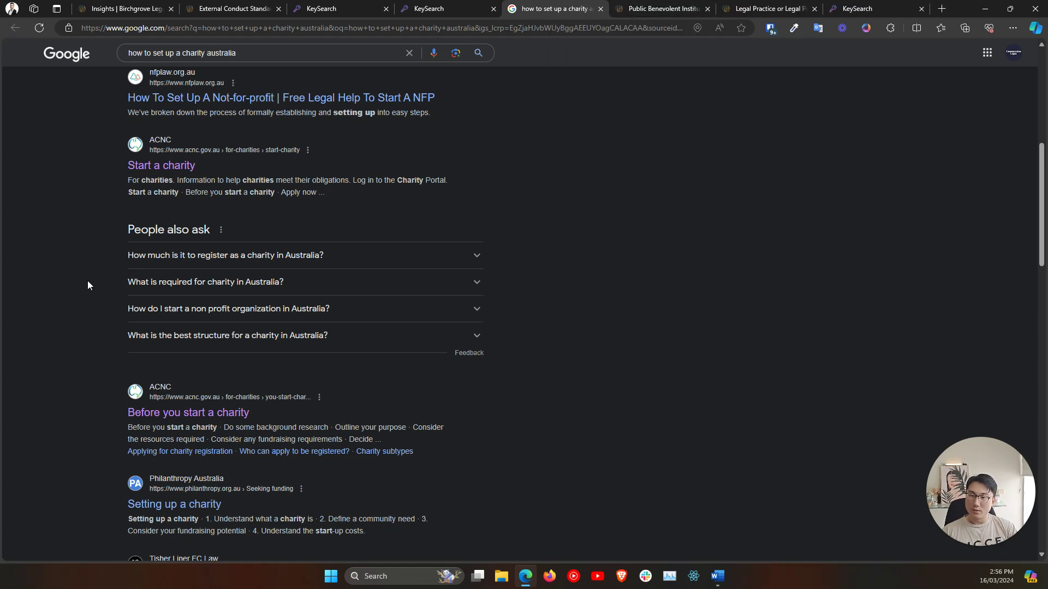
Open the two ACNC results plus the Philanthropy Australia, Tisher Liner FC Law and ASIC results in separate background tabs.
middle_click(163, 166)
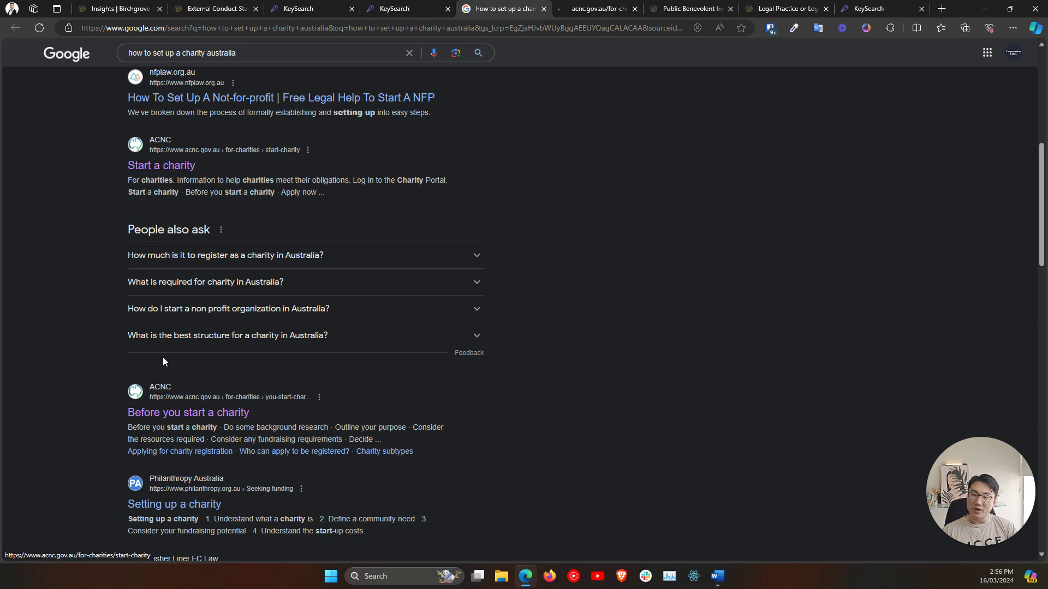
middle_click(156, 413)
scroll(161, 382, down, 3)
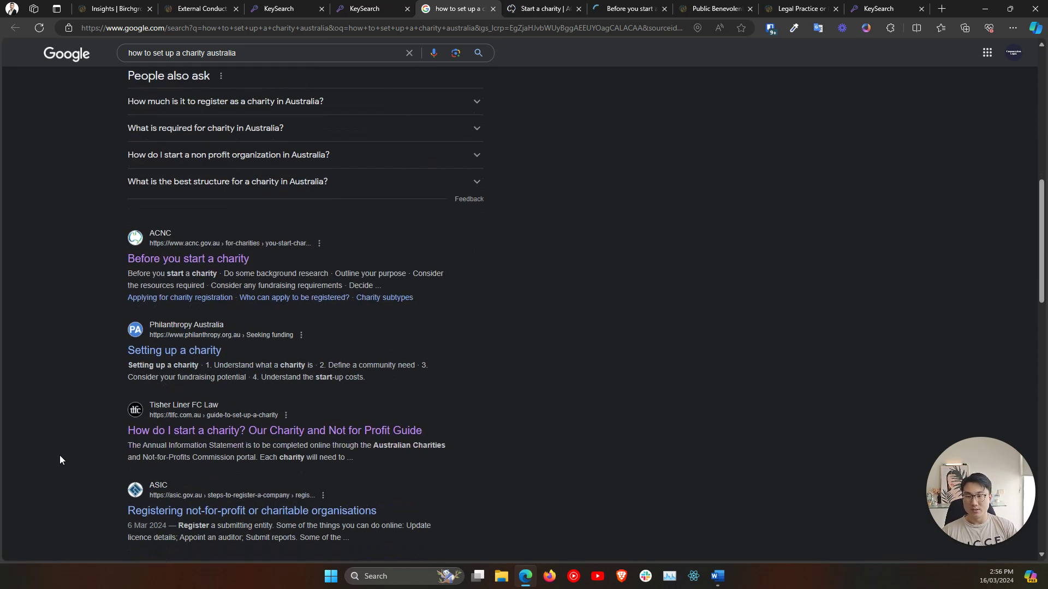
middle_click(164, 352)
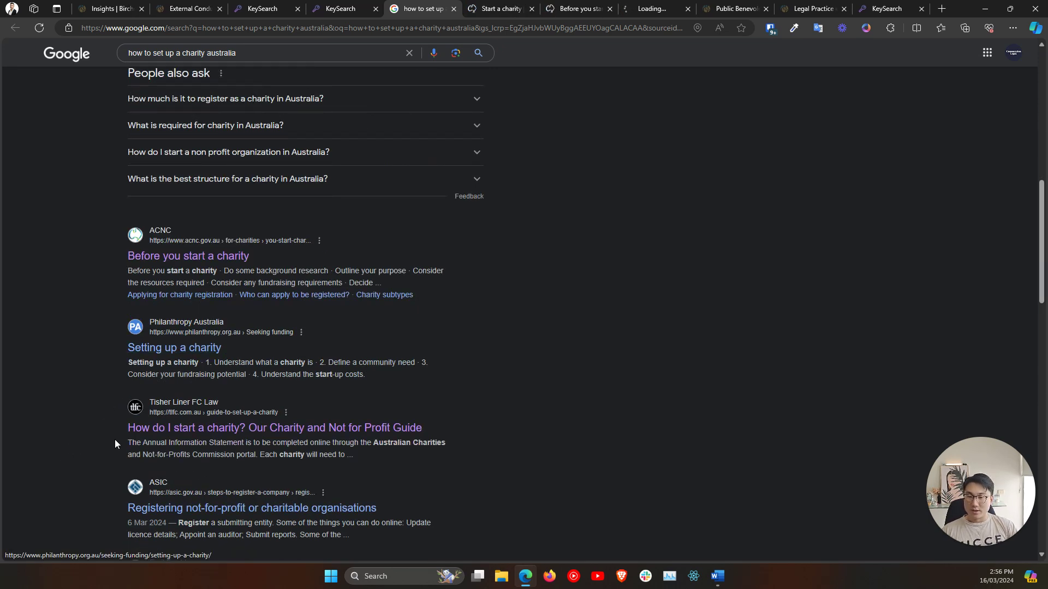
middle_click(141, 429)
middle_click(137, 512)
scroll(102, 508, down, 3)
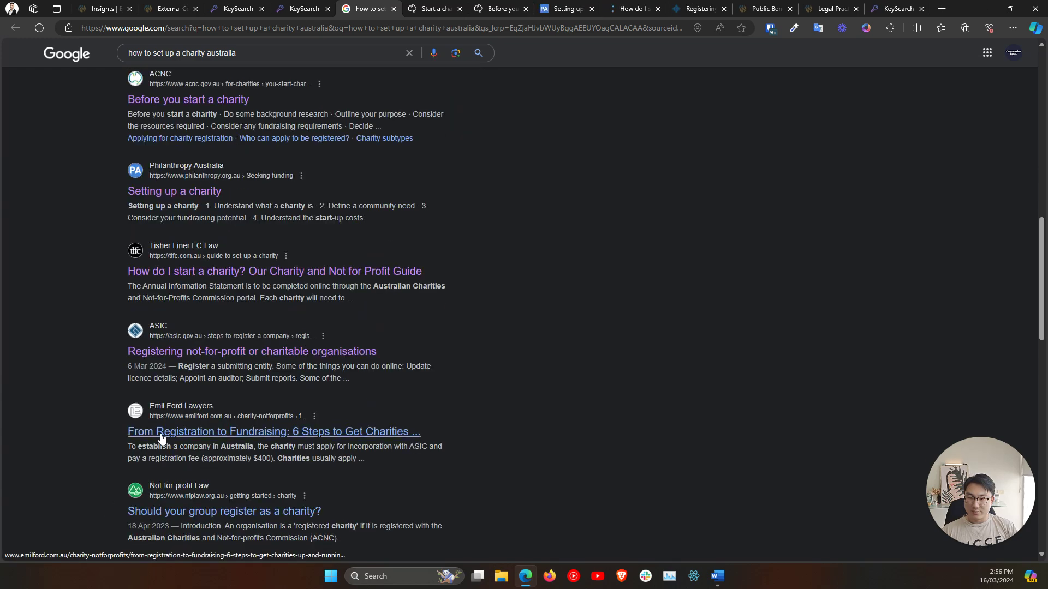
scroll(32, 473, down, 3)
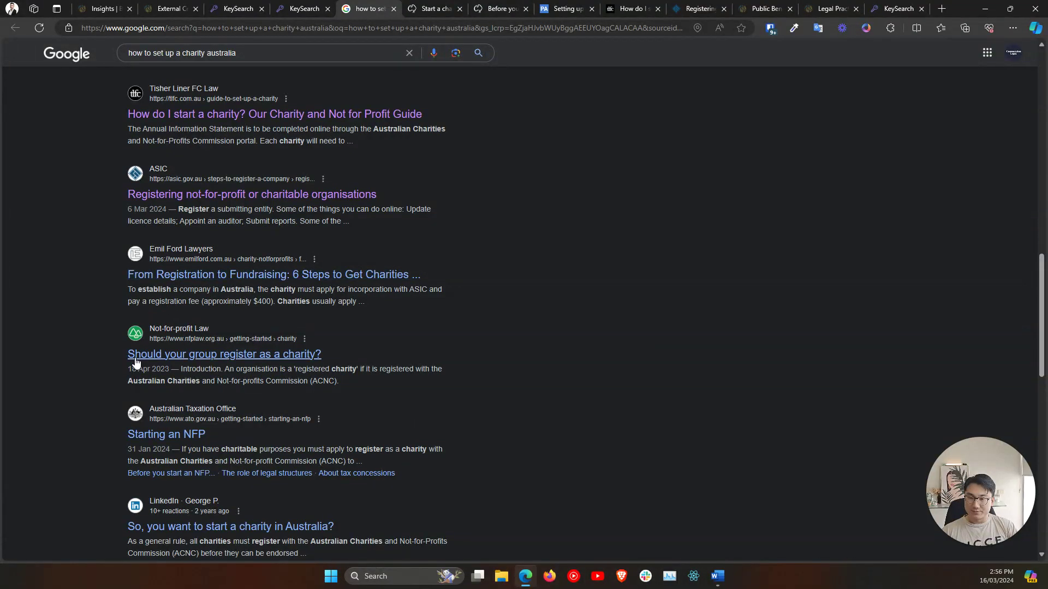
scroll(208, 385, down, 1)
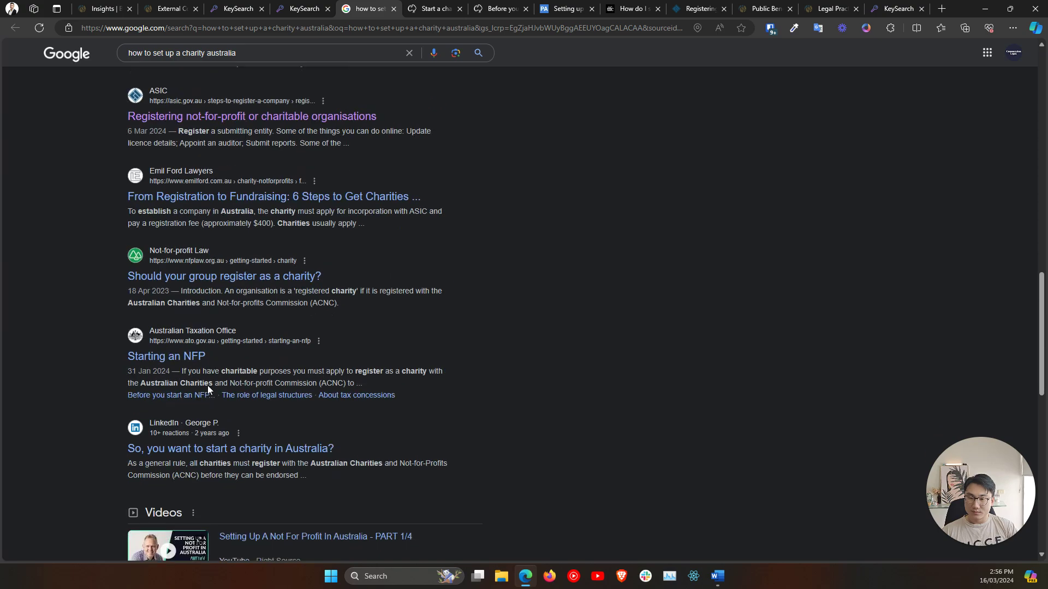
Examine the structure and content of the ACNC "Start a charity" page.
click(437, 5)
scroll(385, 327, down, 6)
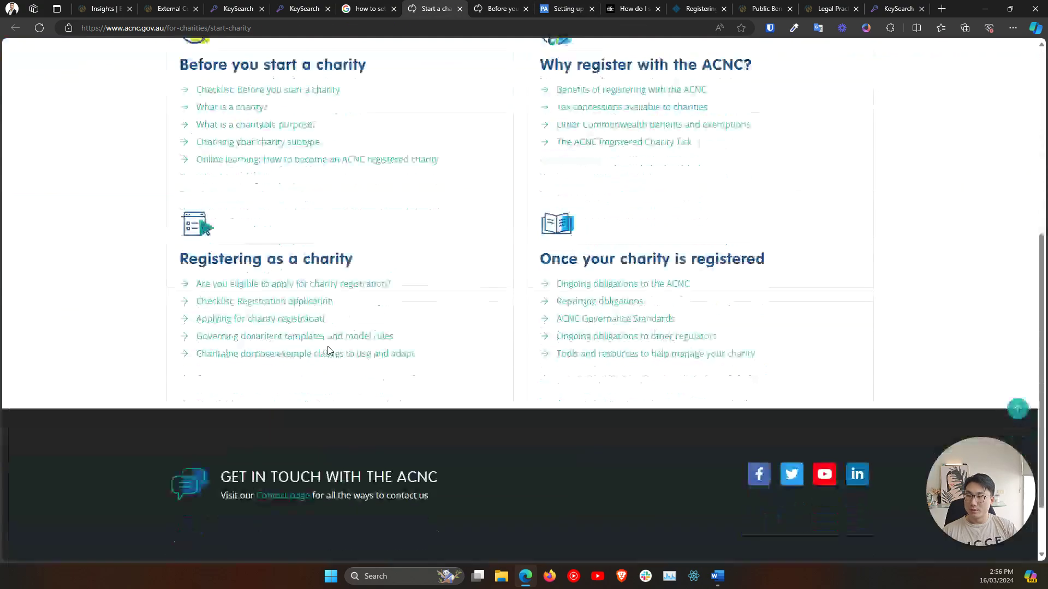
scroll(328, 351, up, 8)
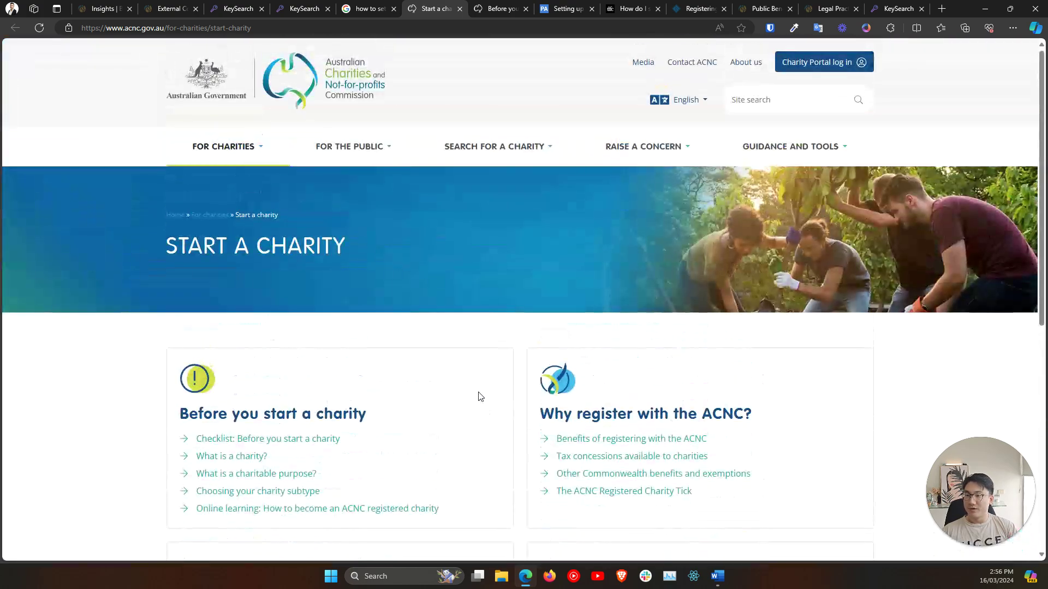
scroll(480, 398, down, 5)
scroll(476, 381, up, 4)
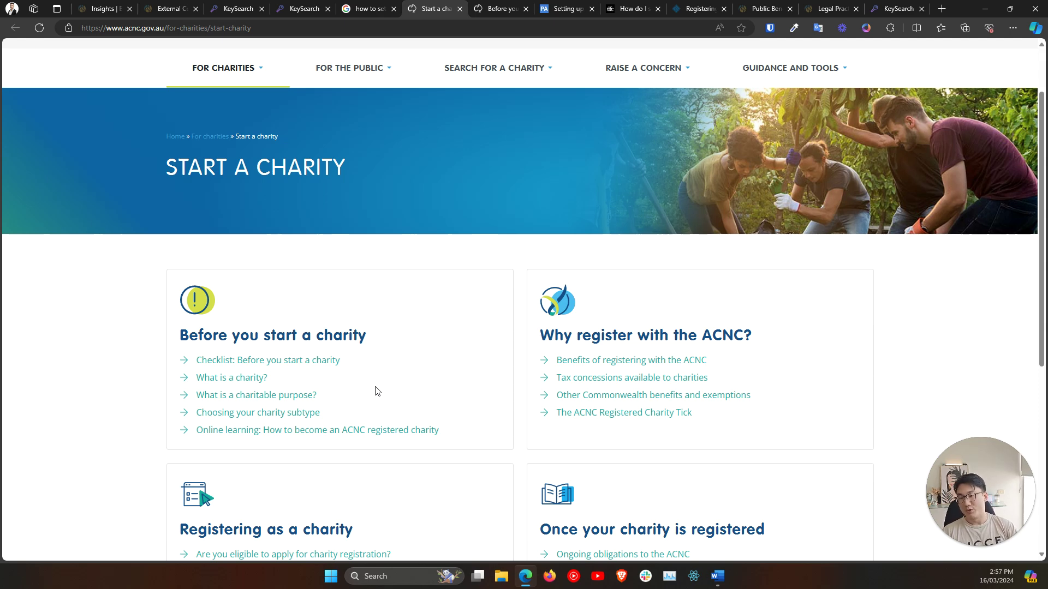
scroll(375, 390, up, 2)
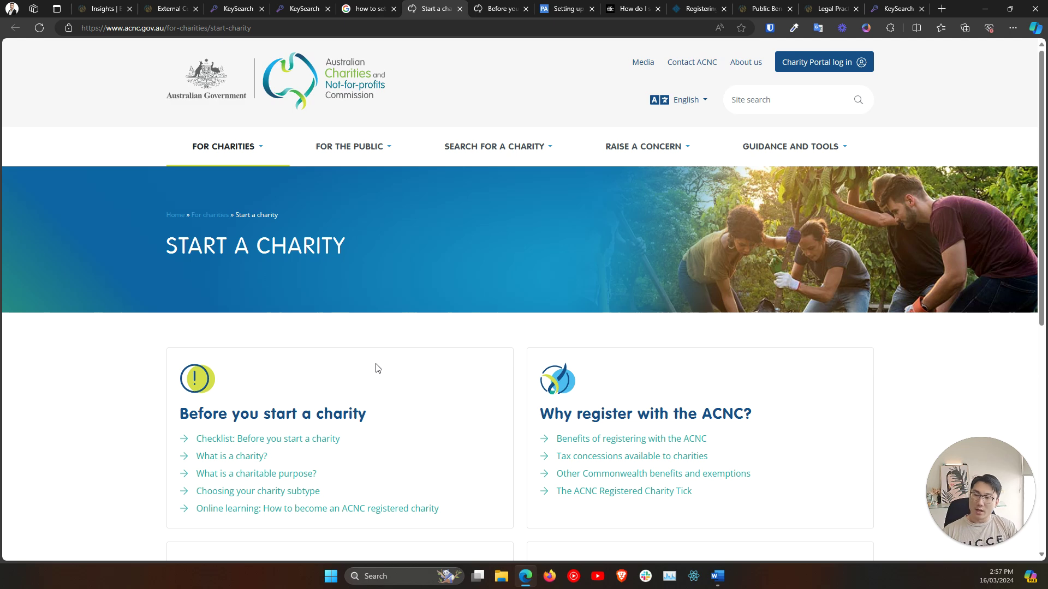
scroll(375, 368, down, 3)
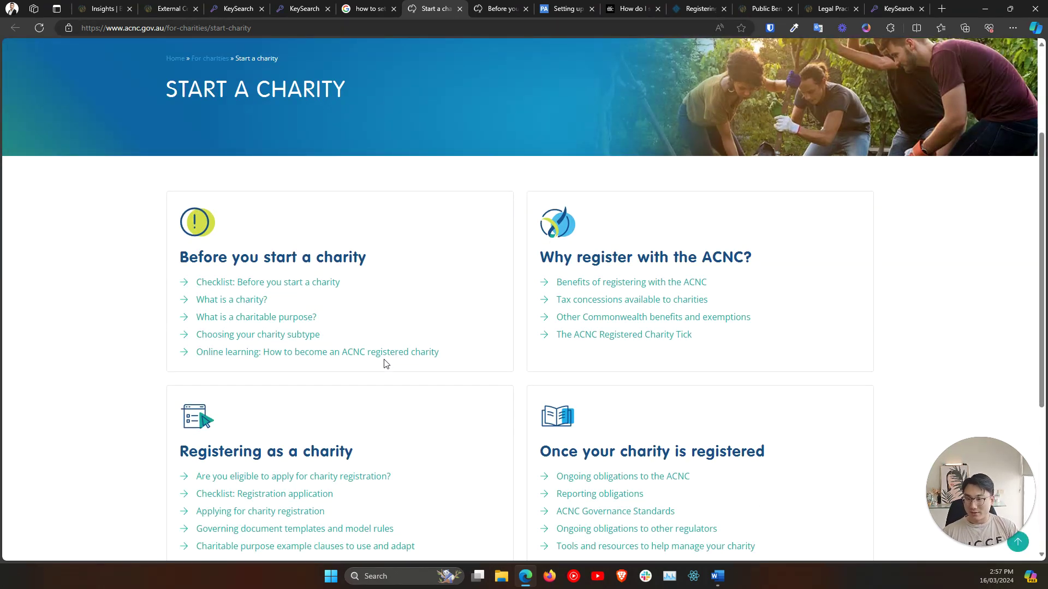
Leave the "Start a charity" page and skim the ACNC "Before you start a charity" checklist down to its legal structure section.
click(384, 364)
scroll(376, 351, down, 3)
scroll(375, 352, down, 6)
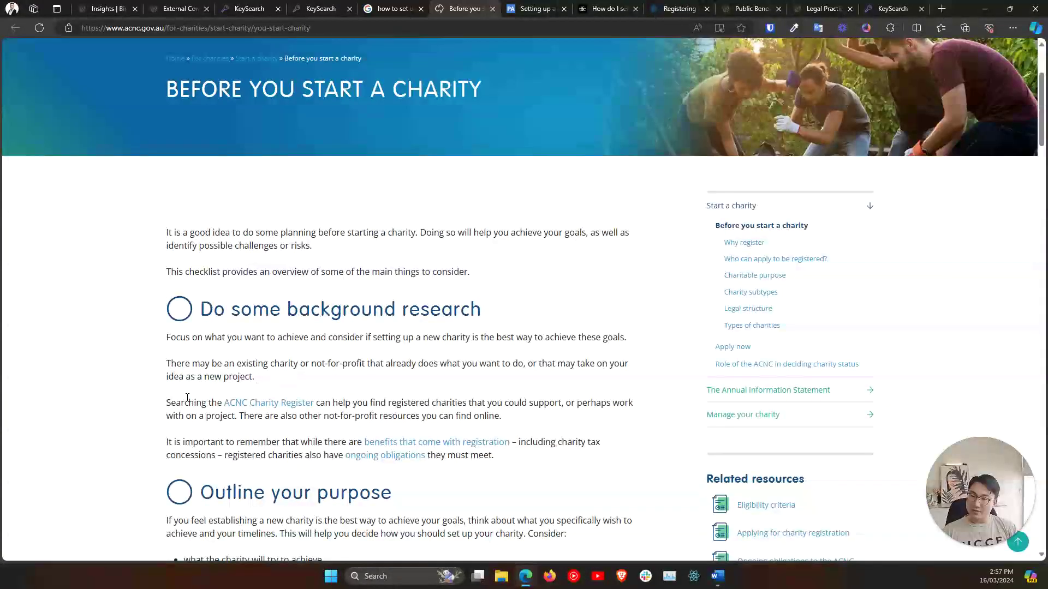
scroll(122, 405, down, 15)
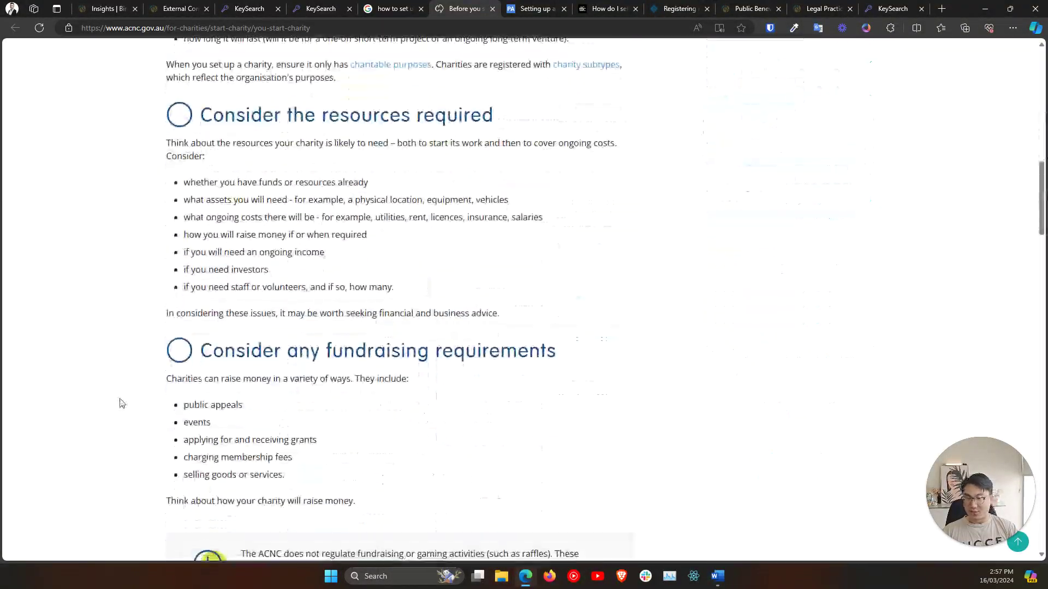
scroll(121, 404, down, 12)
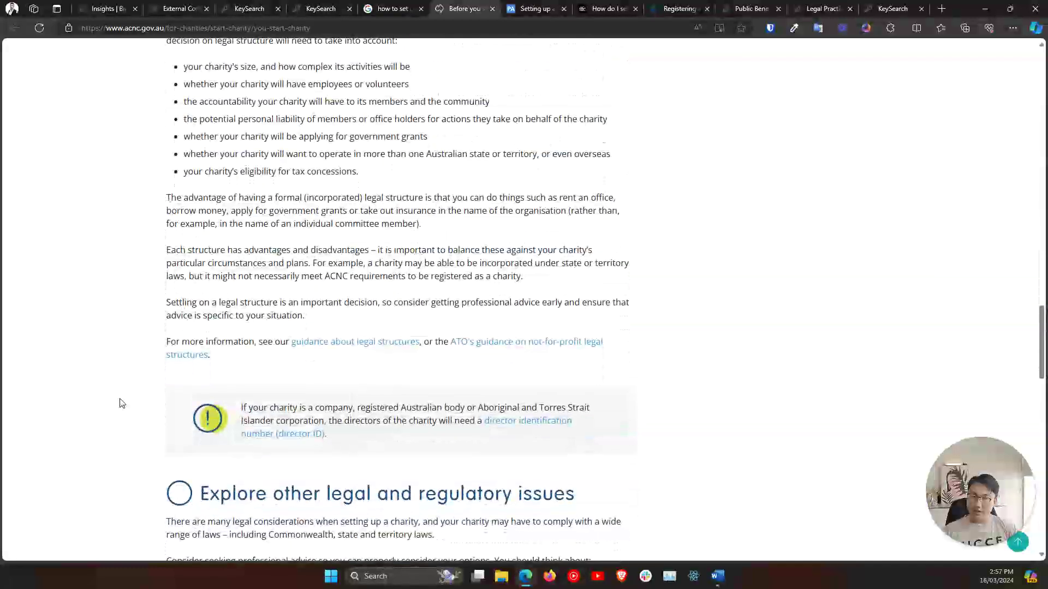
Skim the Philanthropy Australia "Setting up a charity" page and the first part of the tlfc.com.au guide down to its tax deduction rules.
click(532, 9)
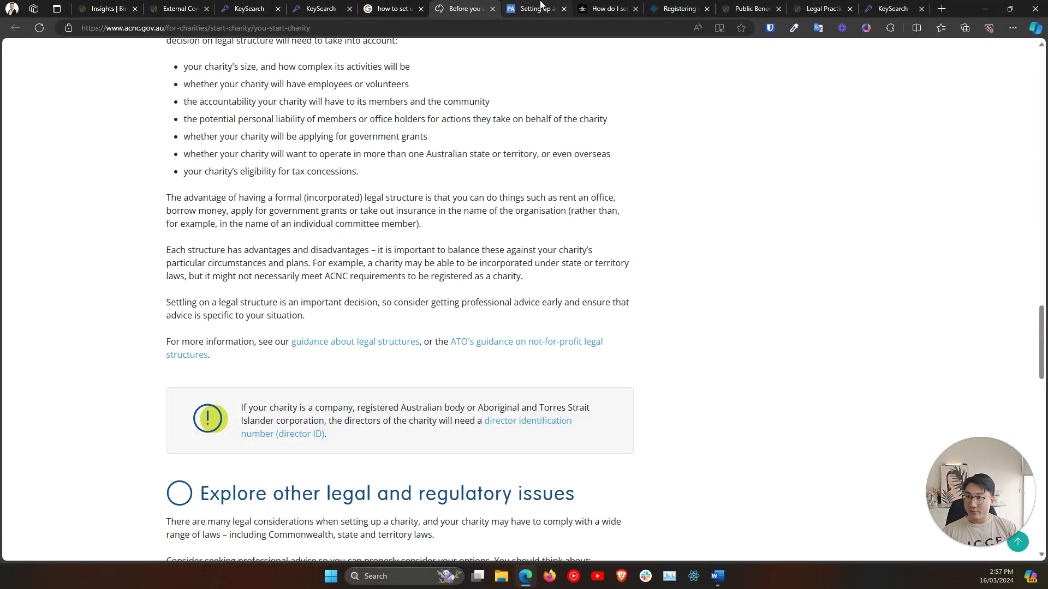
scroll(497, 118, down, 20)
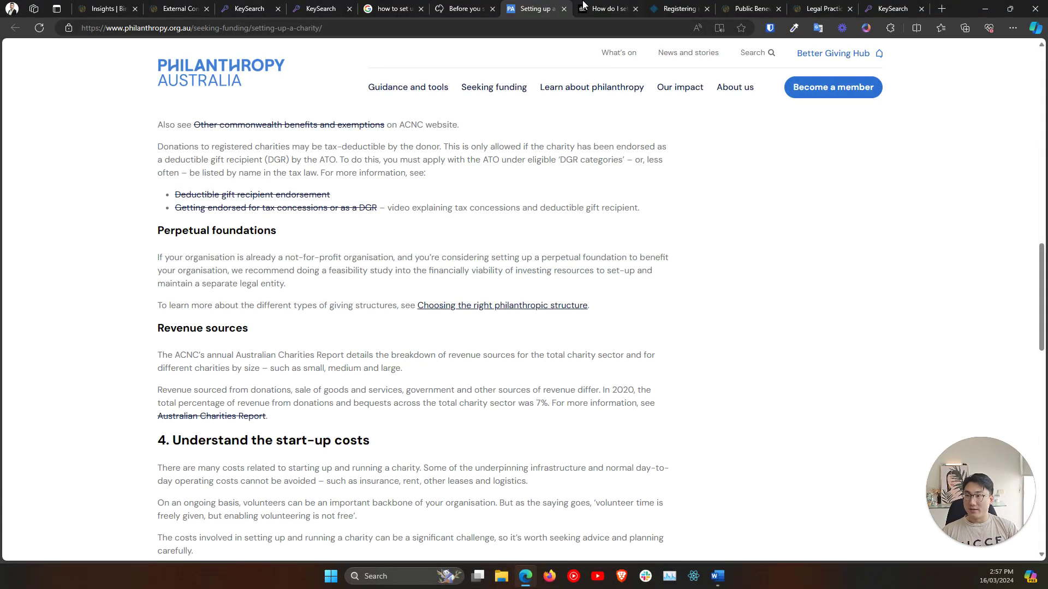
click(606, 9)
scroll(247, 377, down, 10)
scroll(247, 377, down, 20)
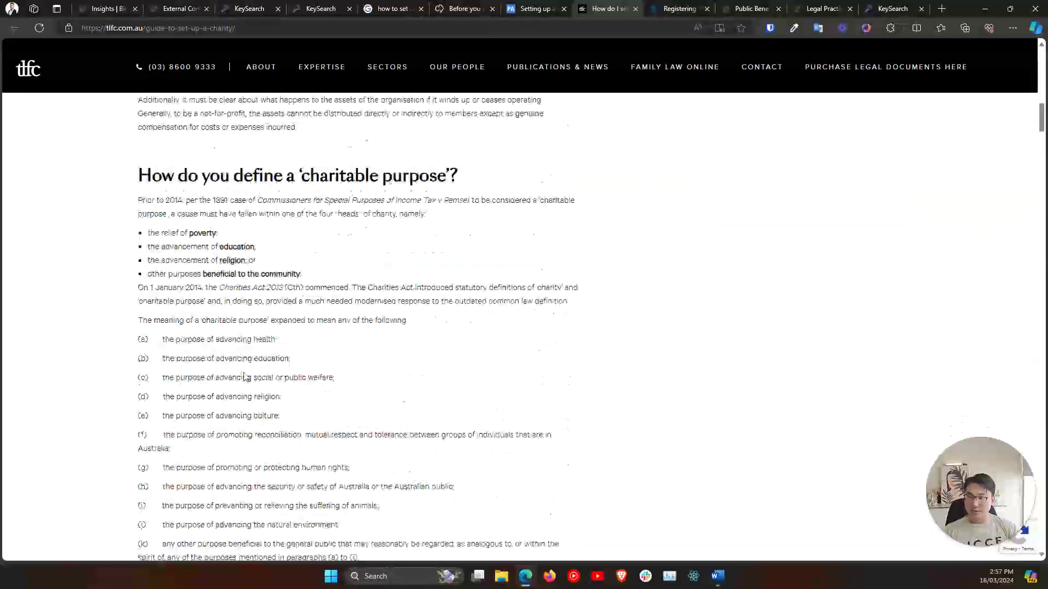
scroll(244, 377, down, 15)
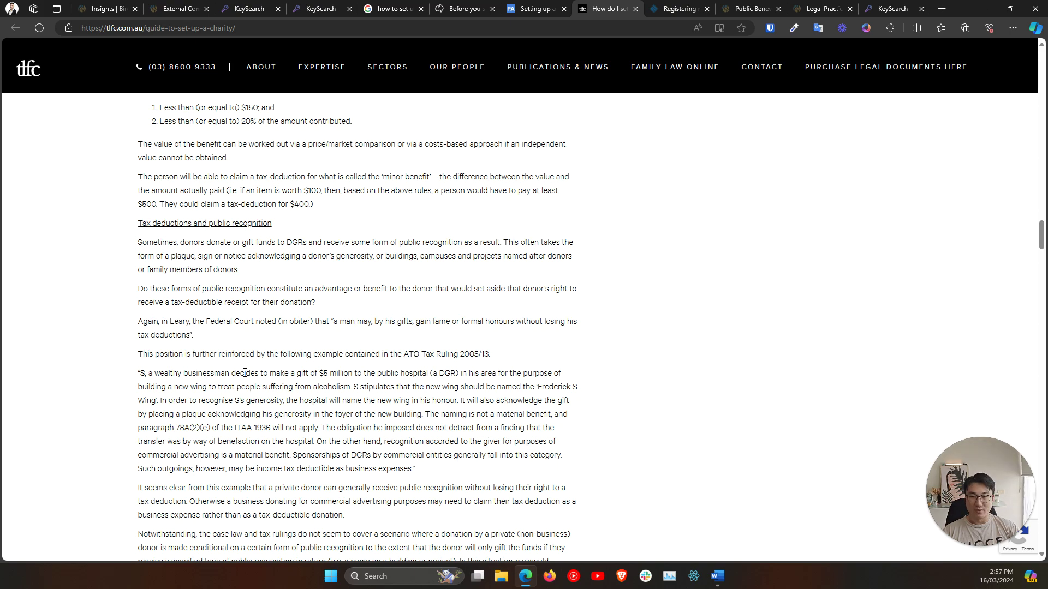
Examine the rest of the tlfc.com.au guide, from "Should I start a charity?" through liabilities to the financial reporting requirements.
scroll(244, 373, down, 7)
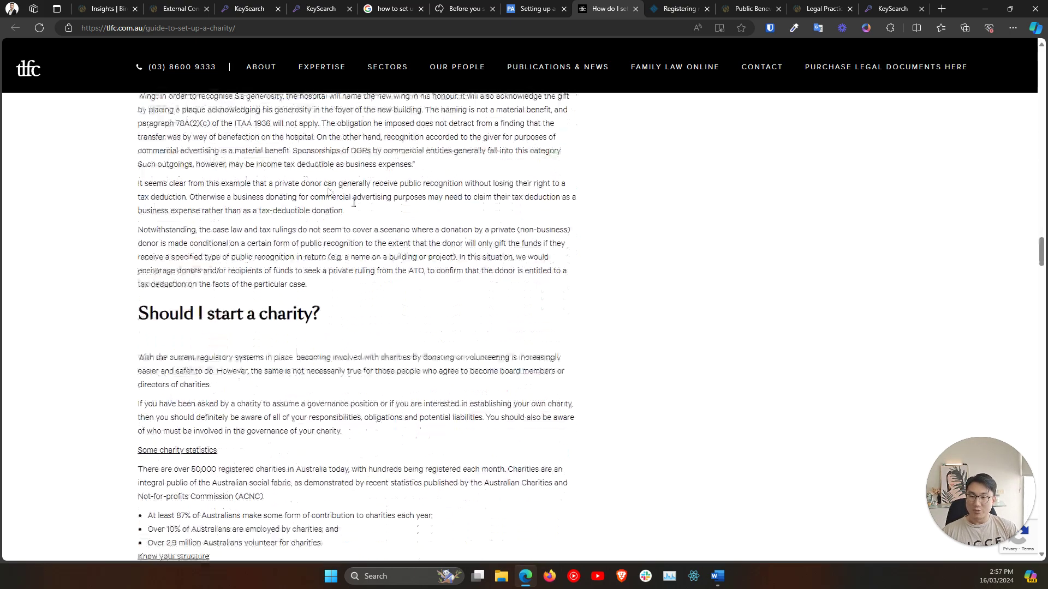
scroll(436, 382, down, 4)
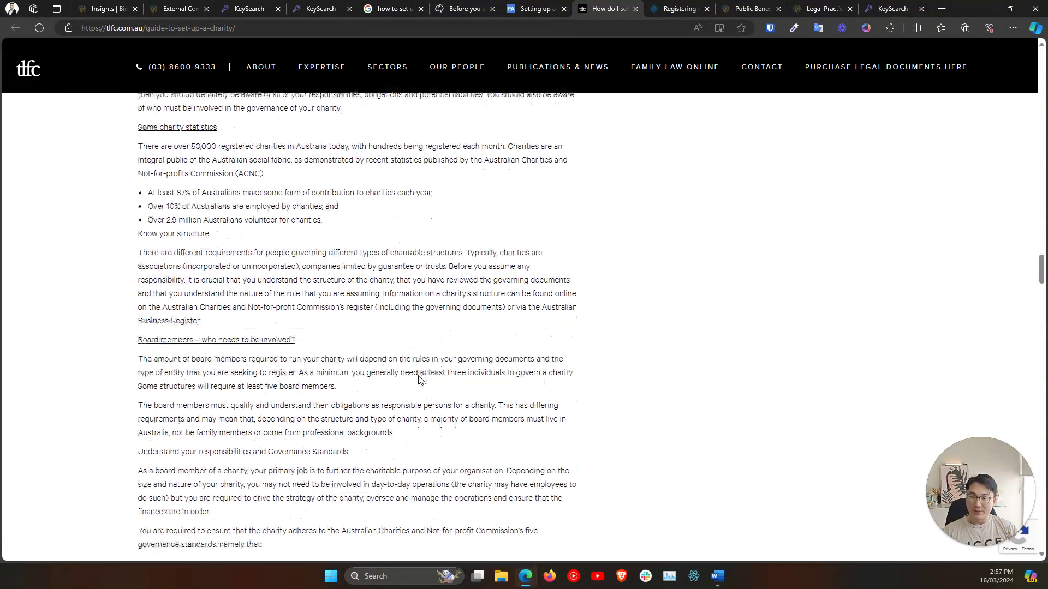
drag(330, 220, 143, 194)
click(51, 334)
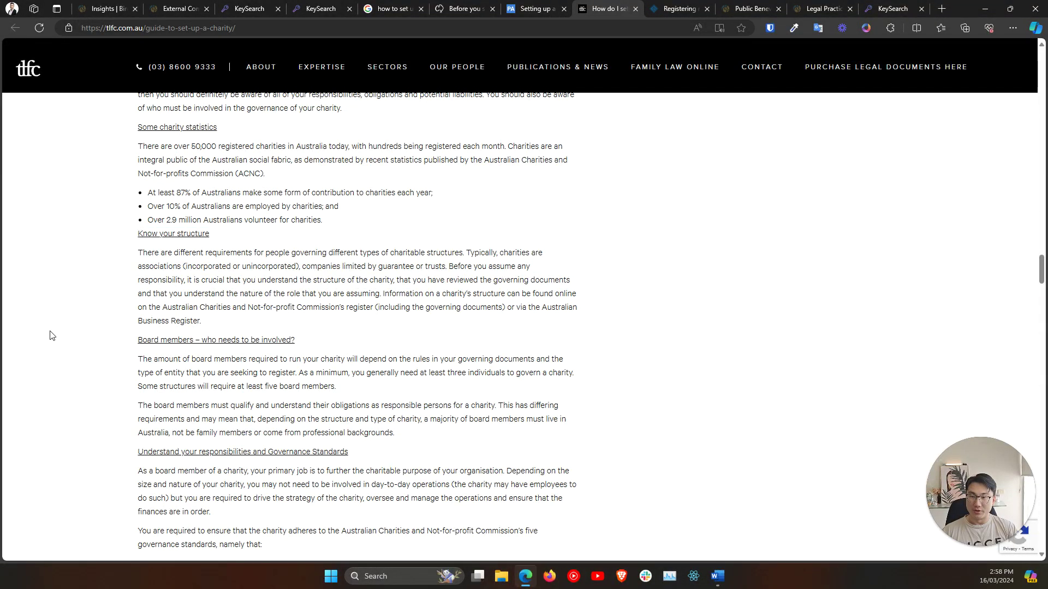
scroll(50, 335, down, 5)
scroll(495, 345, down, 15)
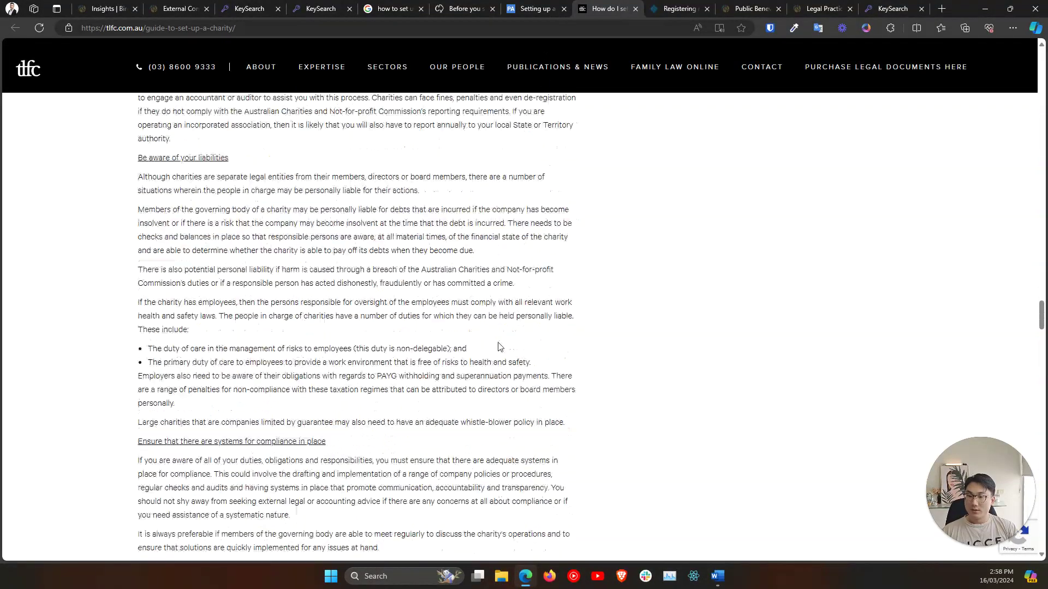
scroll(495, 345, down, 6)
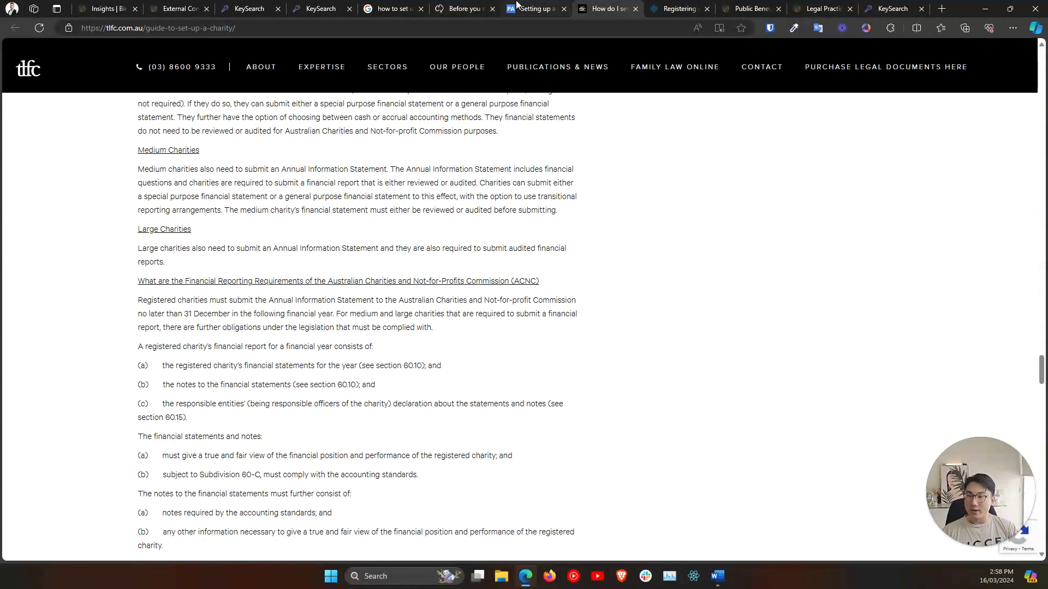
Return to the Philanthropy Australia page and review its start-up costs section and its introduction.
click(518, 7)
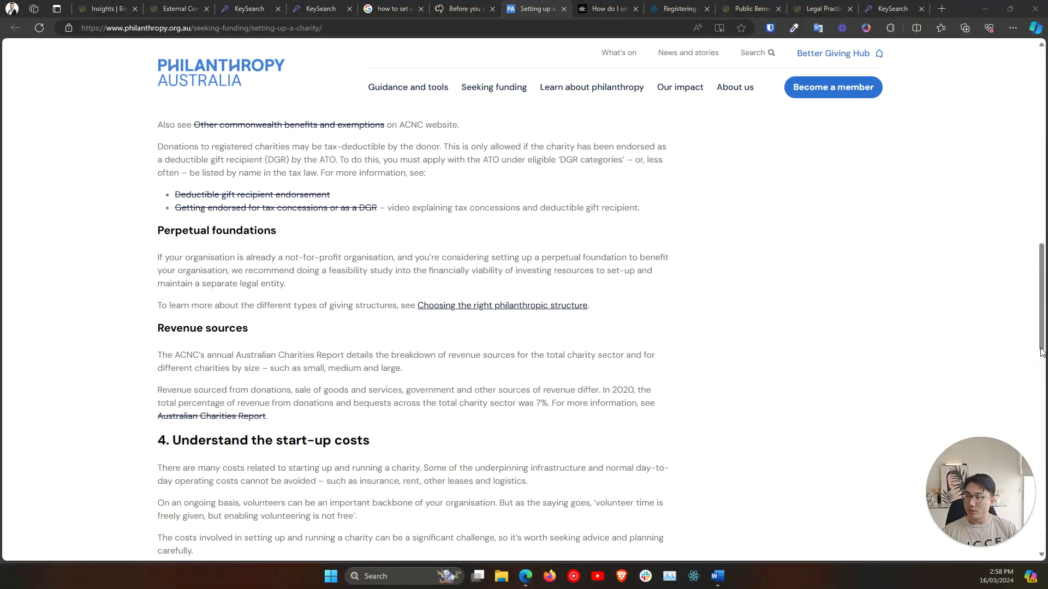
scroll(353, 428, down, 3)
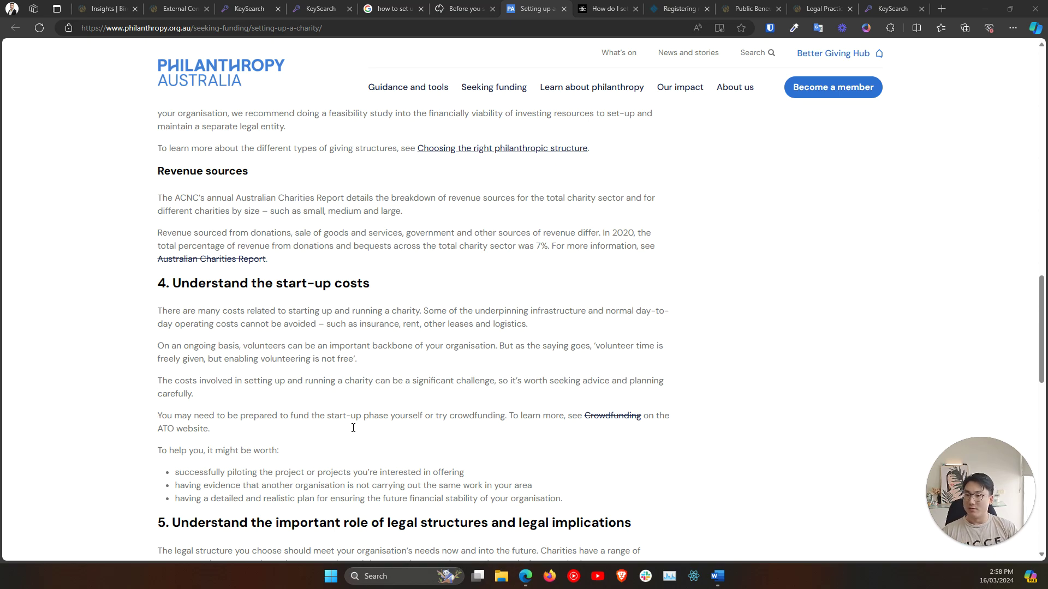
scroll(353, 428, up, 15)
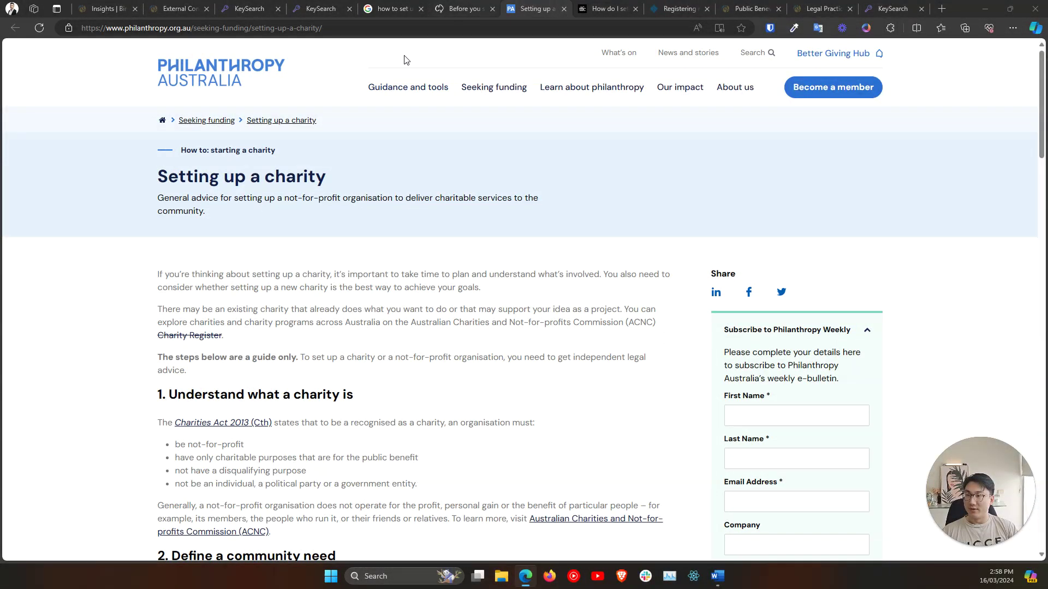
Go back to the Google results and copy the search query "how to set up a charity australia".
key(ctrl+shift+Tab)
scroll(354, 55, up, 6)
key(ctrl+shift+Tab)
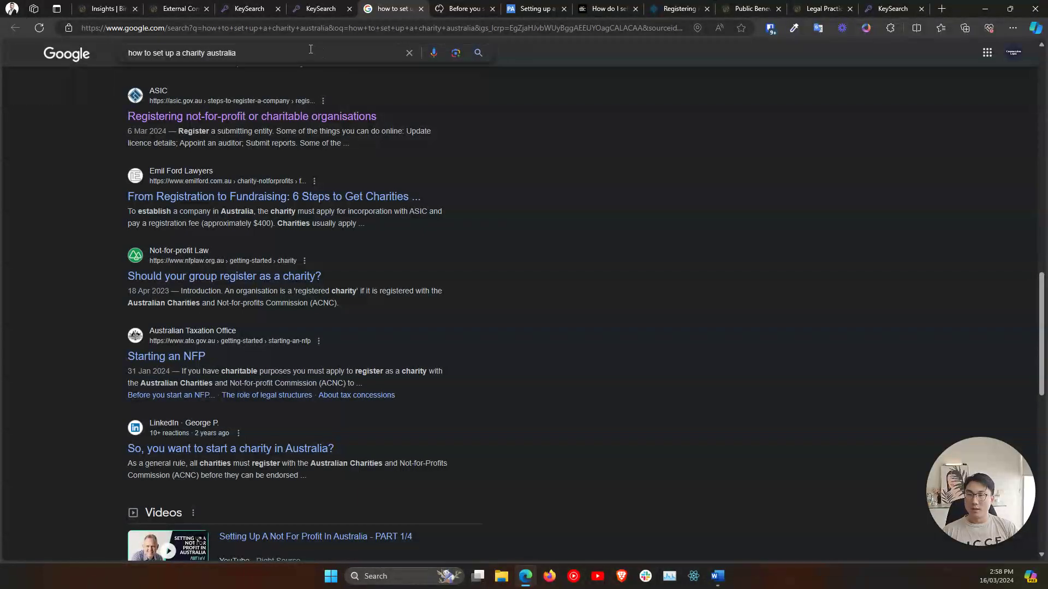
click(268, 53)
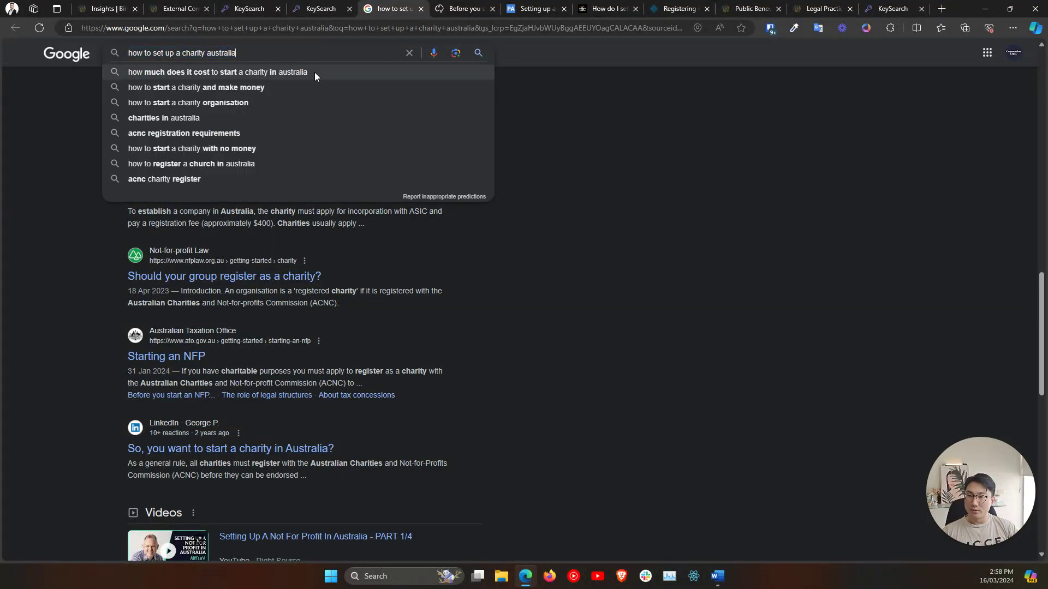
key(ctrl+a)
key(ctrl+c)
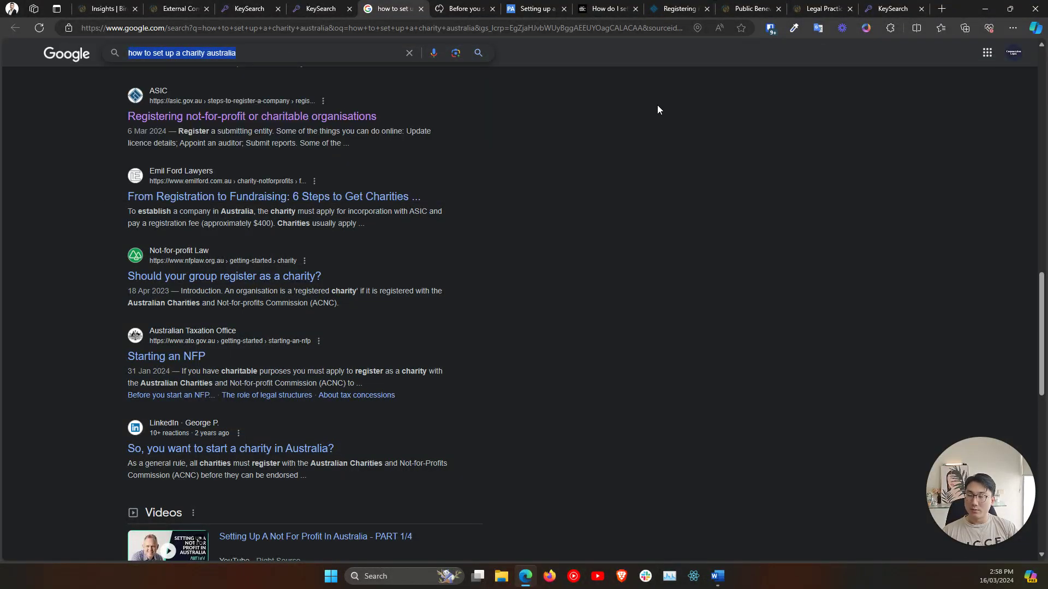
Open app.neuronwriter.com in a new browser tab and go to the content queries of the Articles project.
click(941, 9)
text(app.neur)
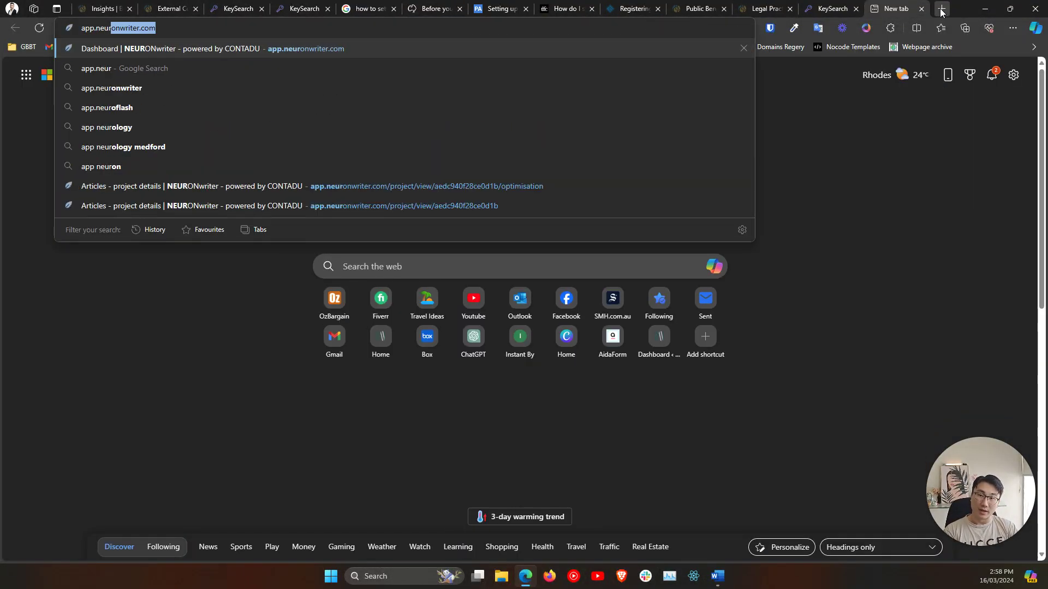
key(Return)
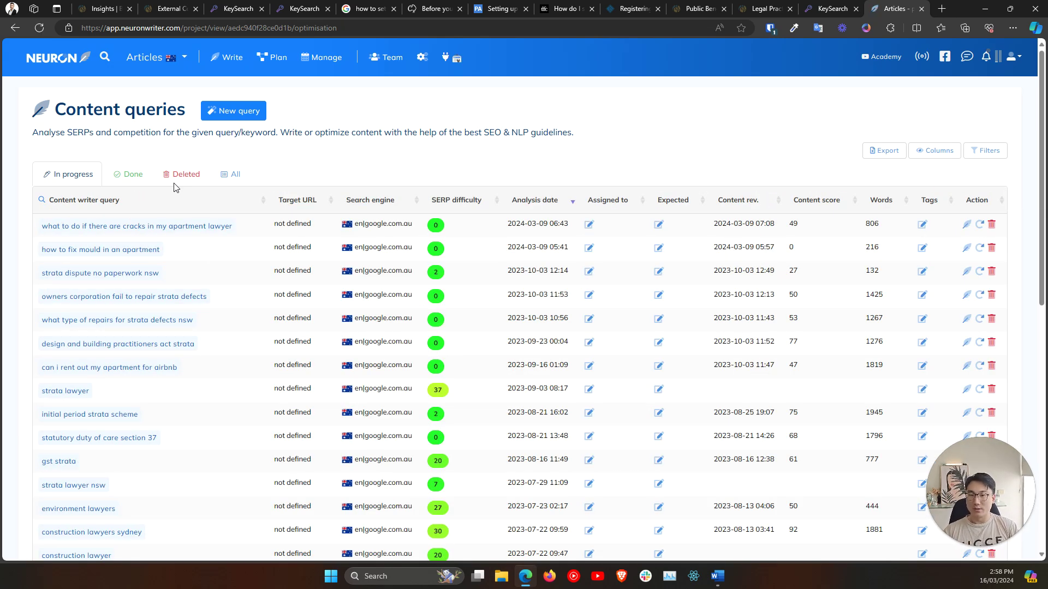
Start a new content query for "how to set up a charity australia", targeting Australia in English.
click(247, 111)
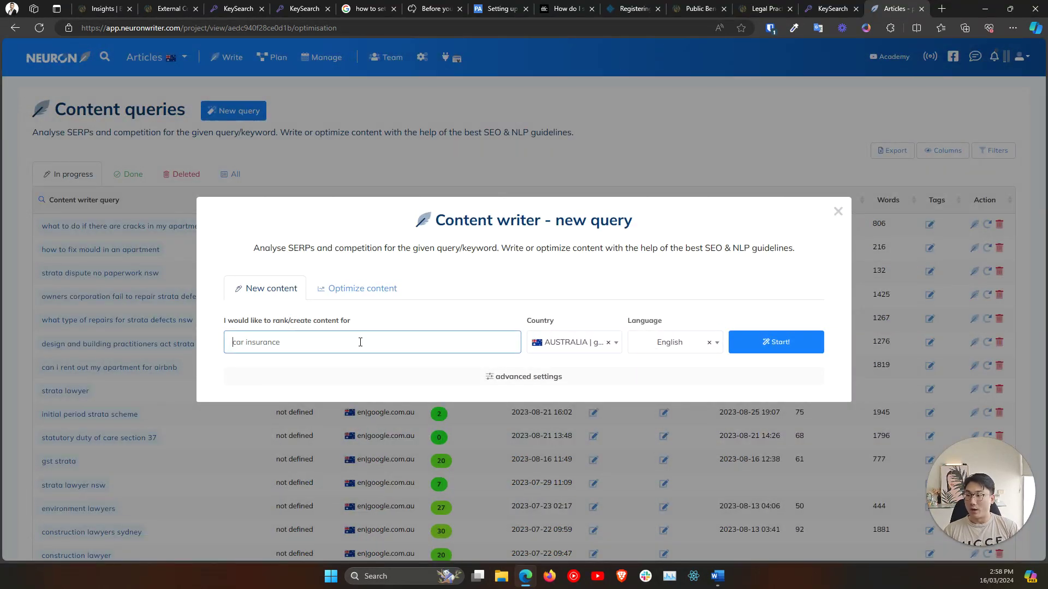
key(ctrl+v)
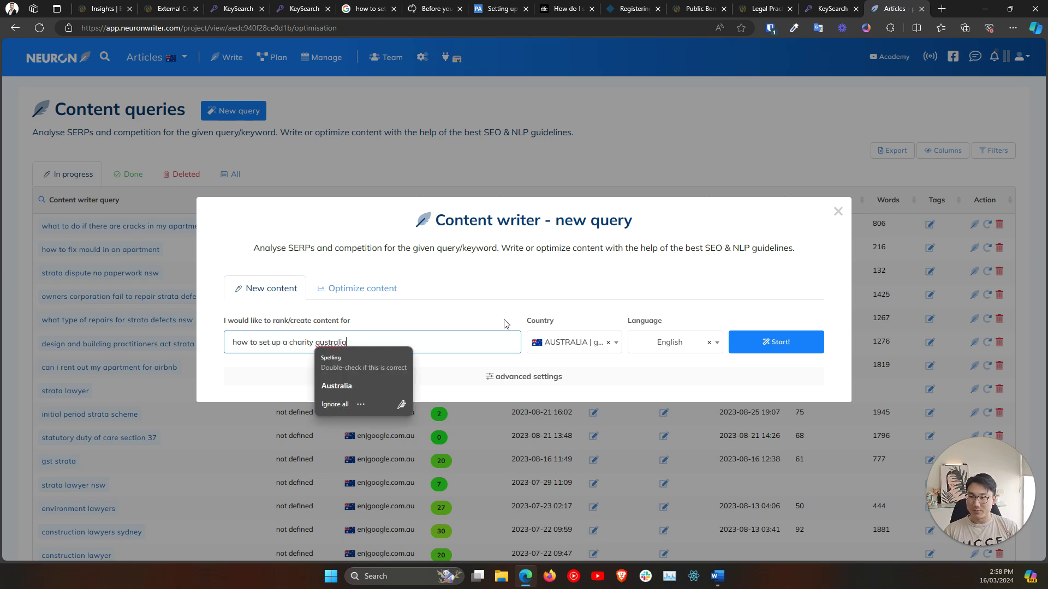
click(774, 342)
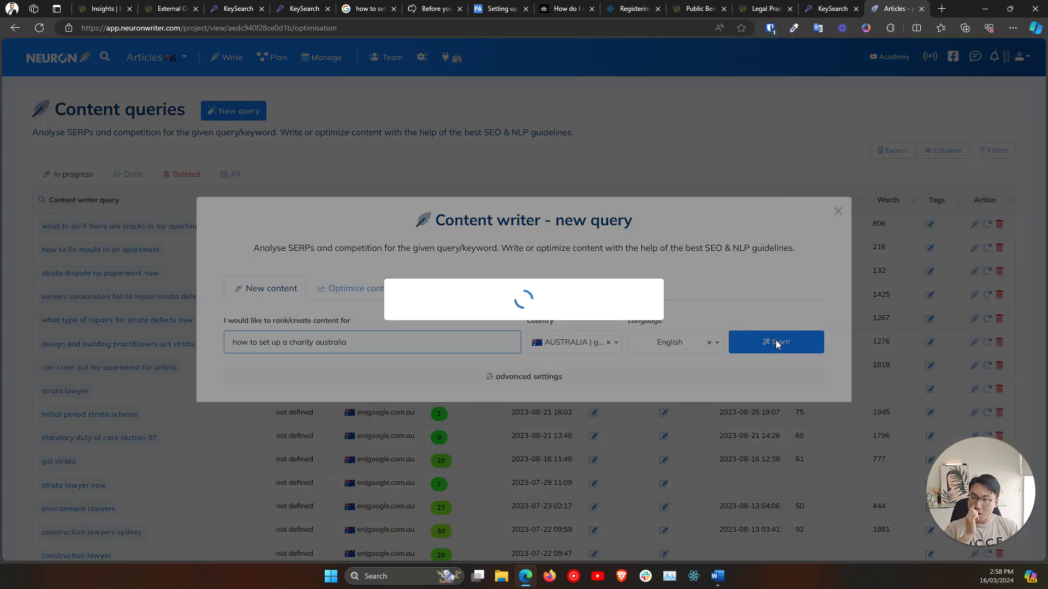
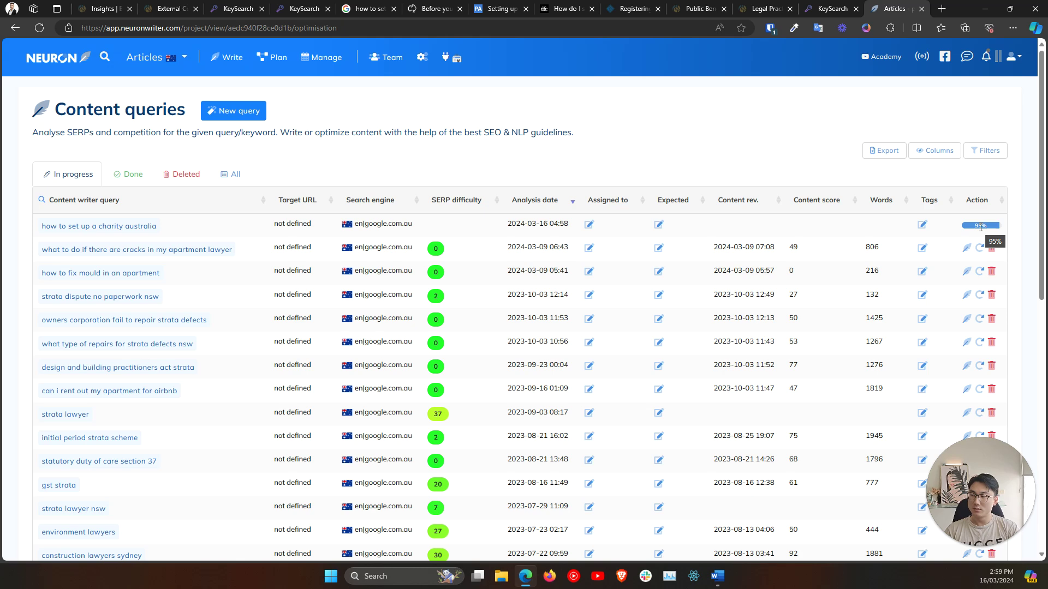
Reload the query list, open the "how to set up a charity australia" analysis and look over its ranked competitor pages.
click(39, 28)
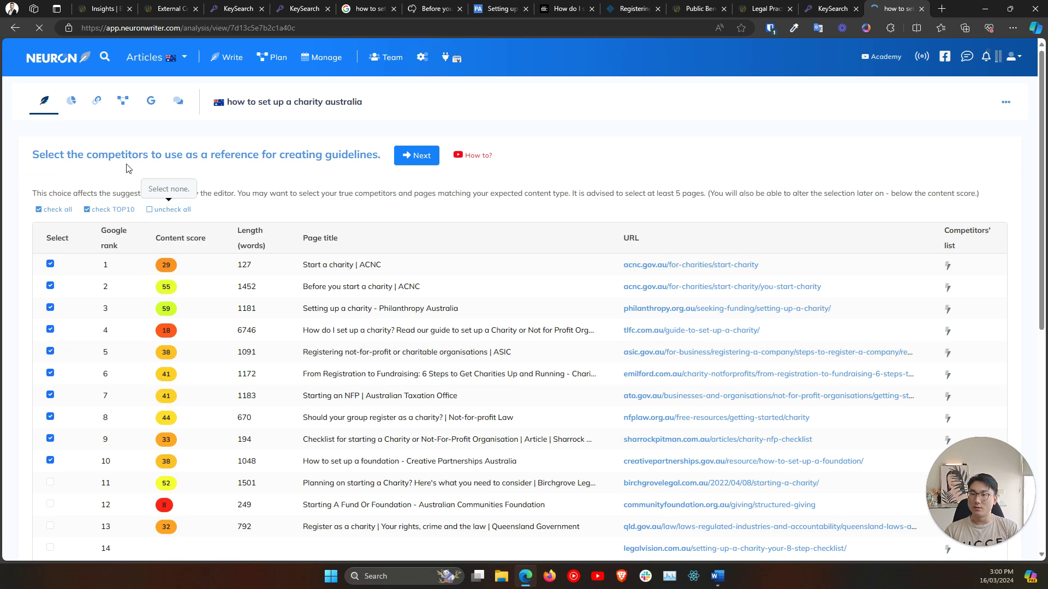
scroll(86, 174, down, 4)
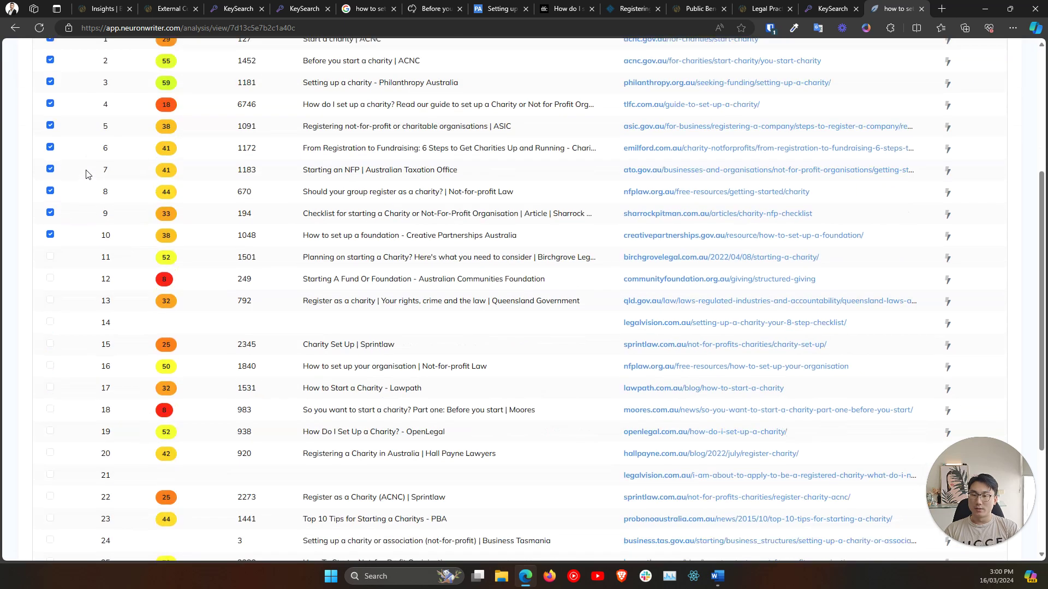
scroll(86, 174, up, 5)
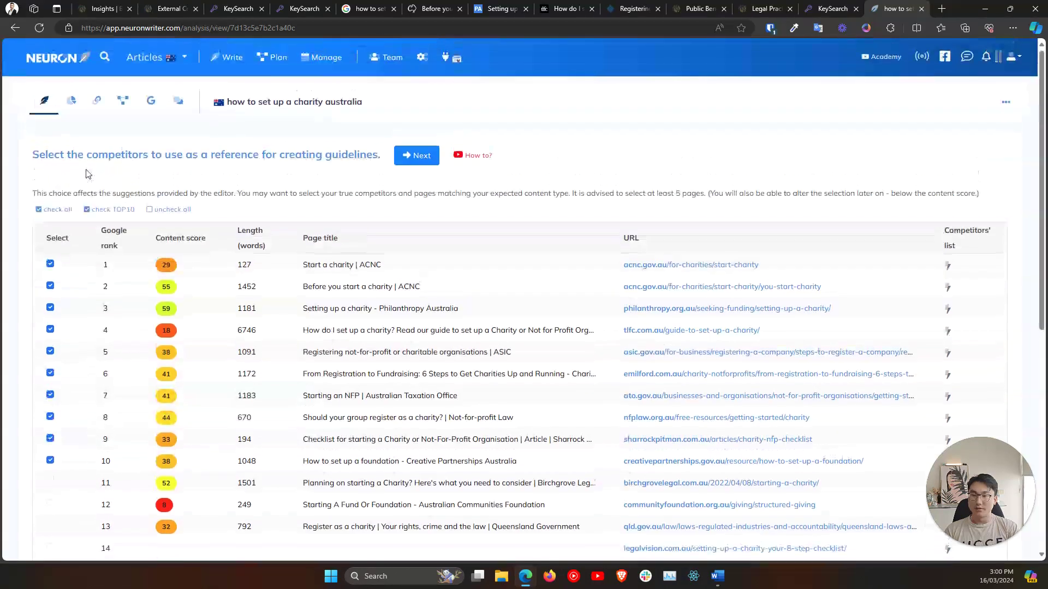
Update the Moz parameters in the query's competition analysis, reload the page and reopen the analysis.
click(70, 109)
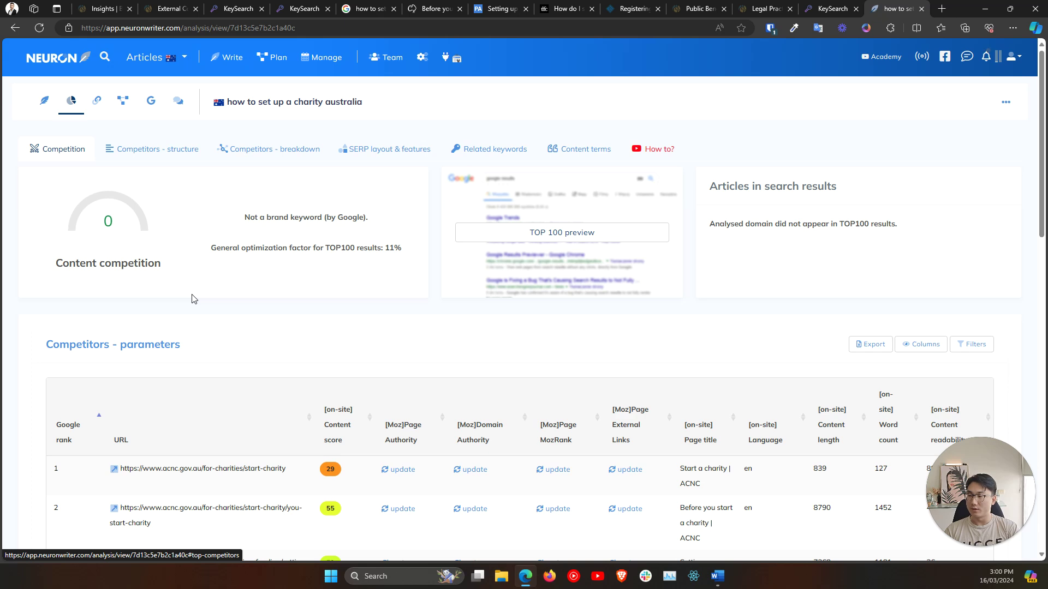
scroll(192, 298, down, 4)
scroll(192, 298, down, 7)
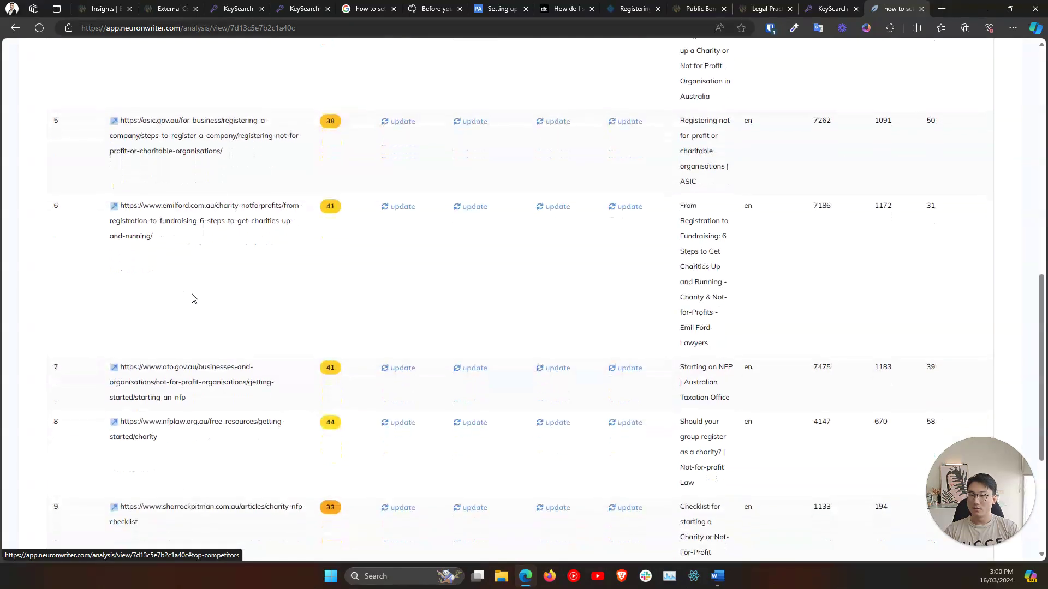
scroll(331, 194, up, 6)
click(392, 156)
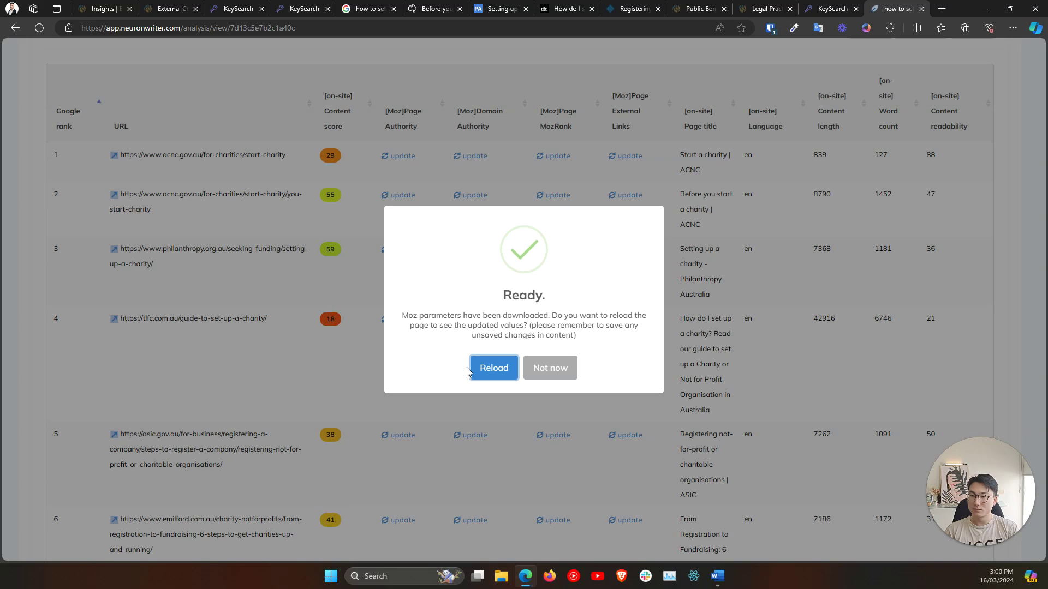
click(481, 369)
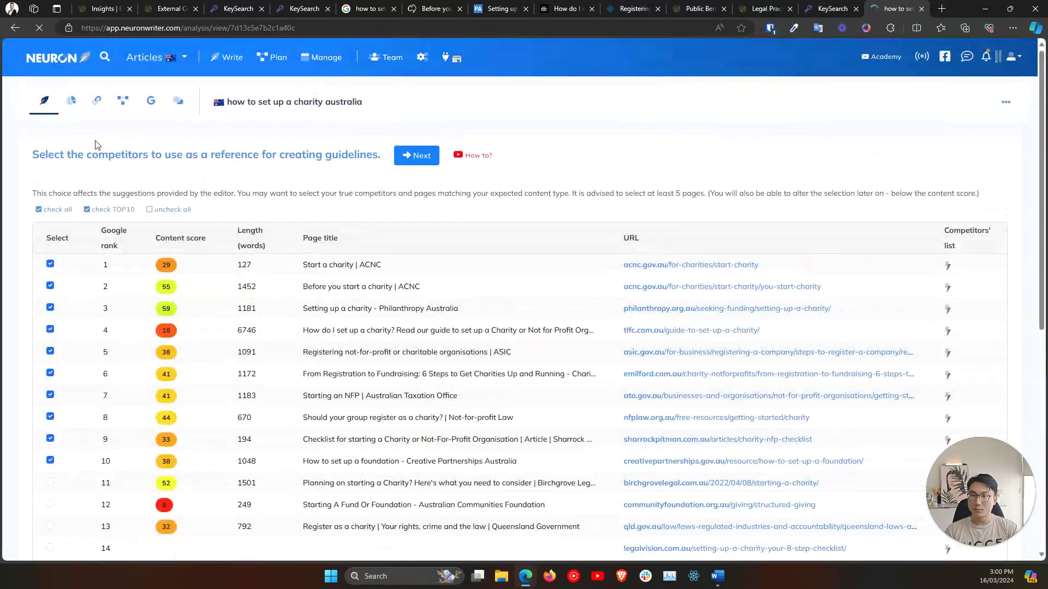
click(84, 103)
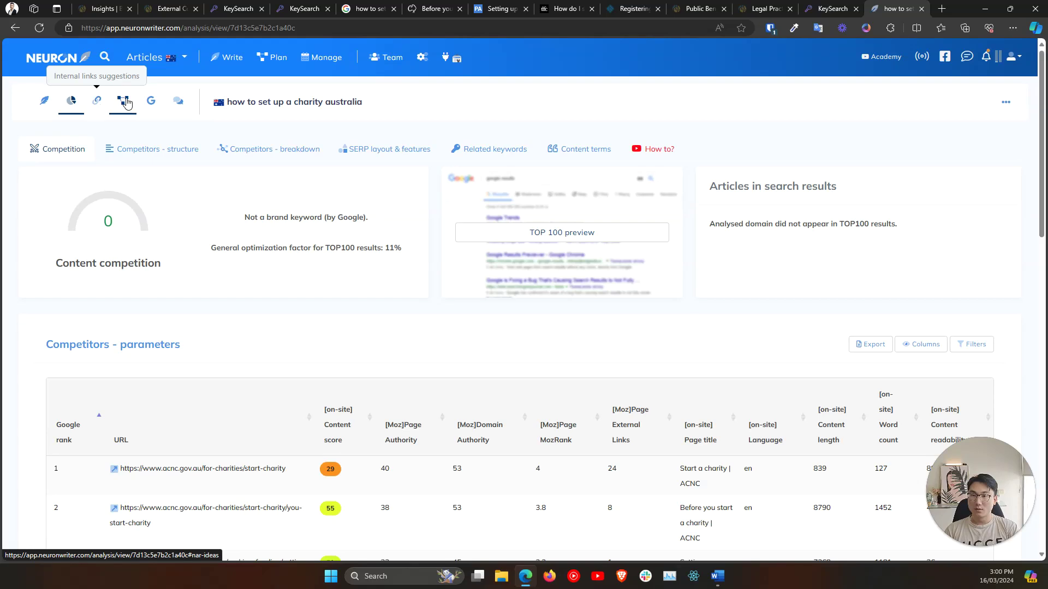
Compare the top-ten competitors' content scores, Moz authority, external links and word counts, and return to the competitor selection.
scroll(306, 328, down, 2)
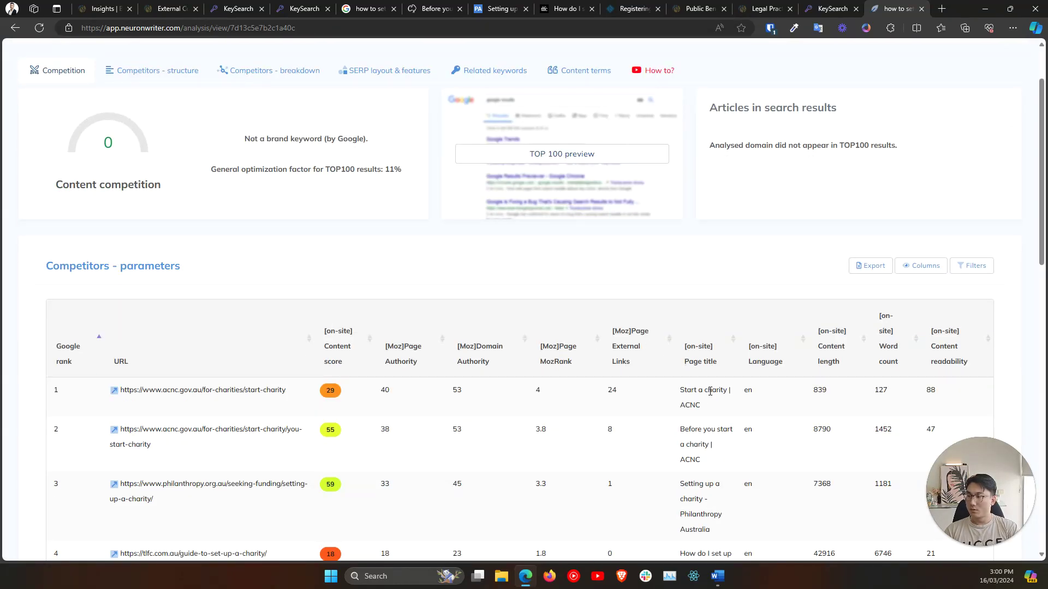
drag(709, 391, 993, 391)
click(311, 284)
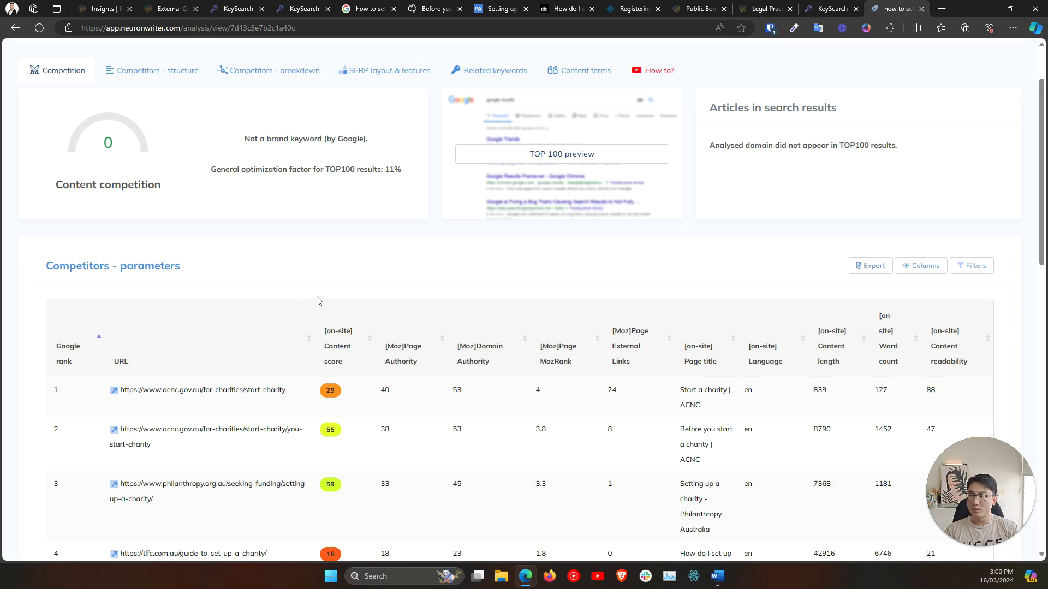
scroll(317, 293, down, 5)
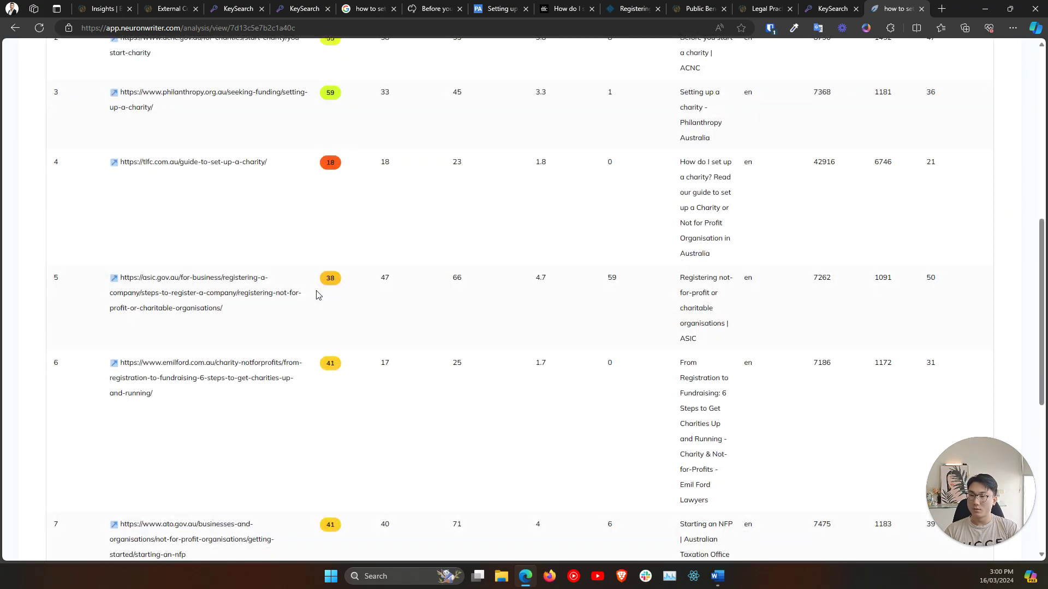
scroll(317, 293, up, 4)
scroll(317, 295, down, 10)
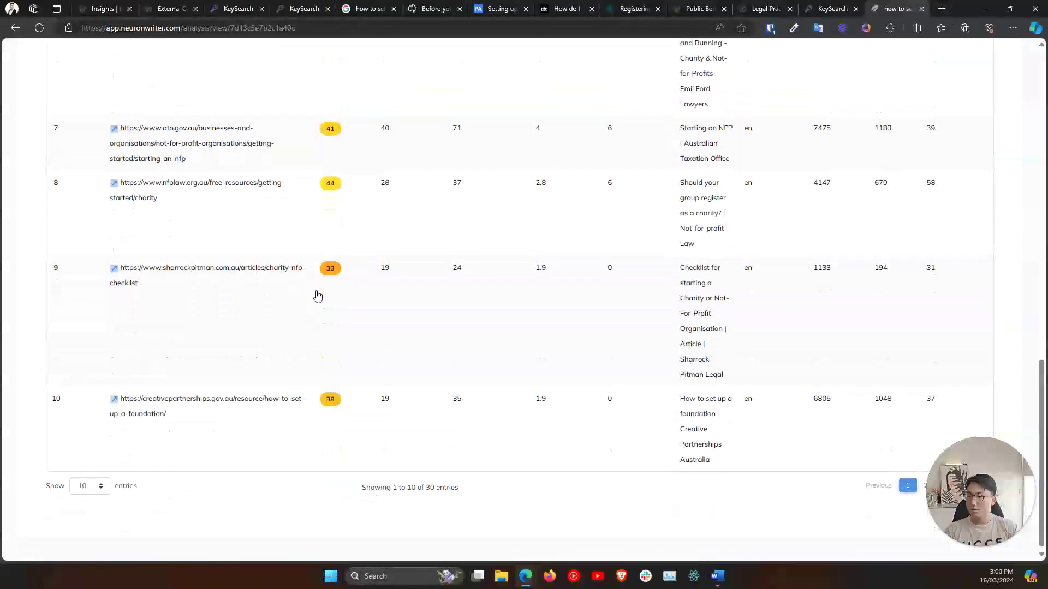
scroll(317, 295, up, 8)
scroll(317, 294, up, 5)
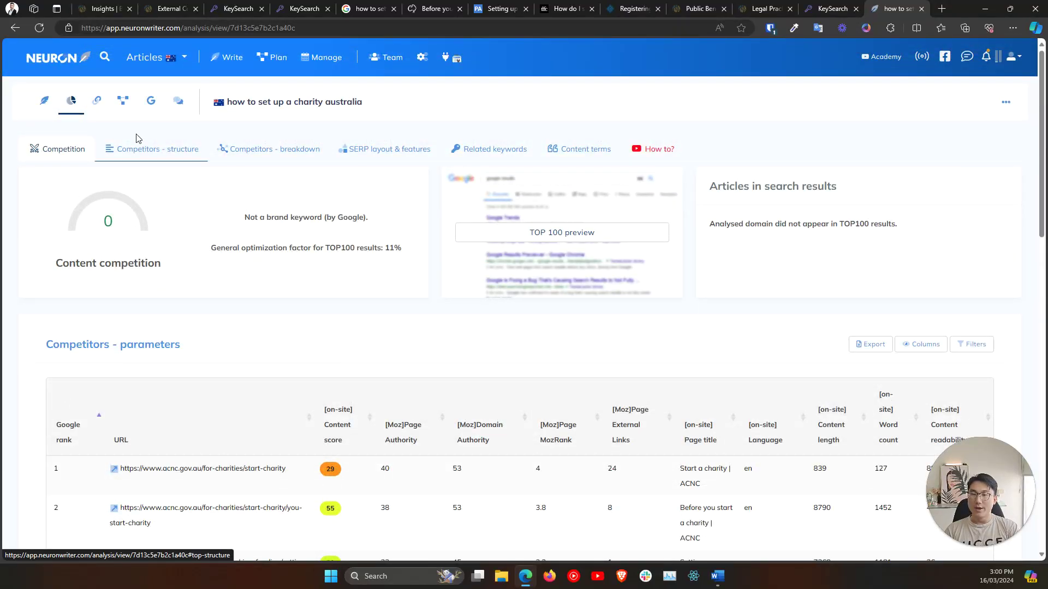
click(44, 100)
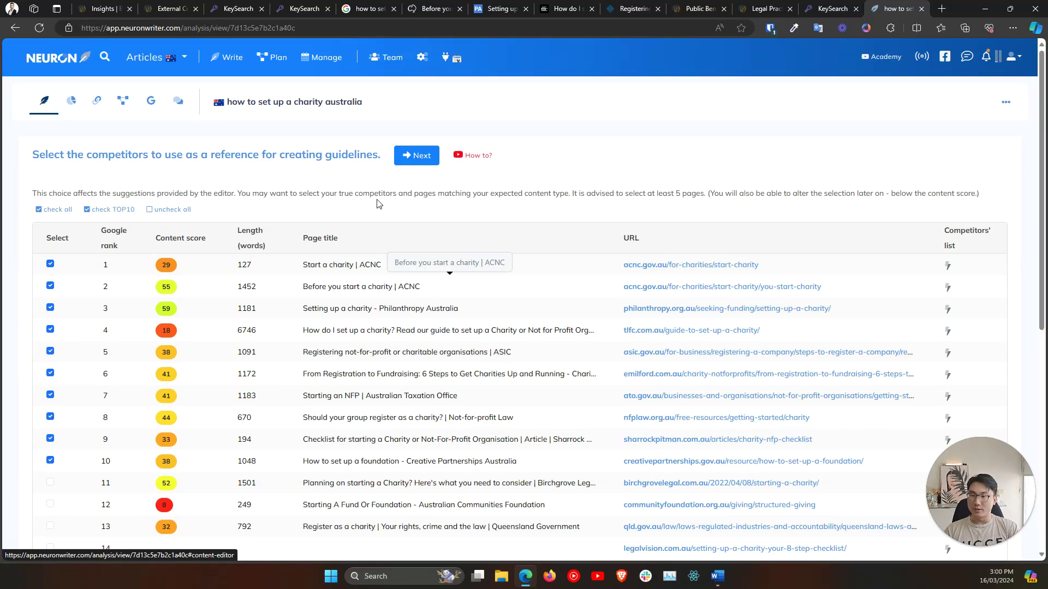
Add the rank 11 birchgrovelegal.com.au page to the competitors used as a reference for the guidelines.
scroll(153, 409, down, 1)
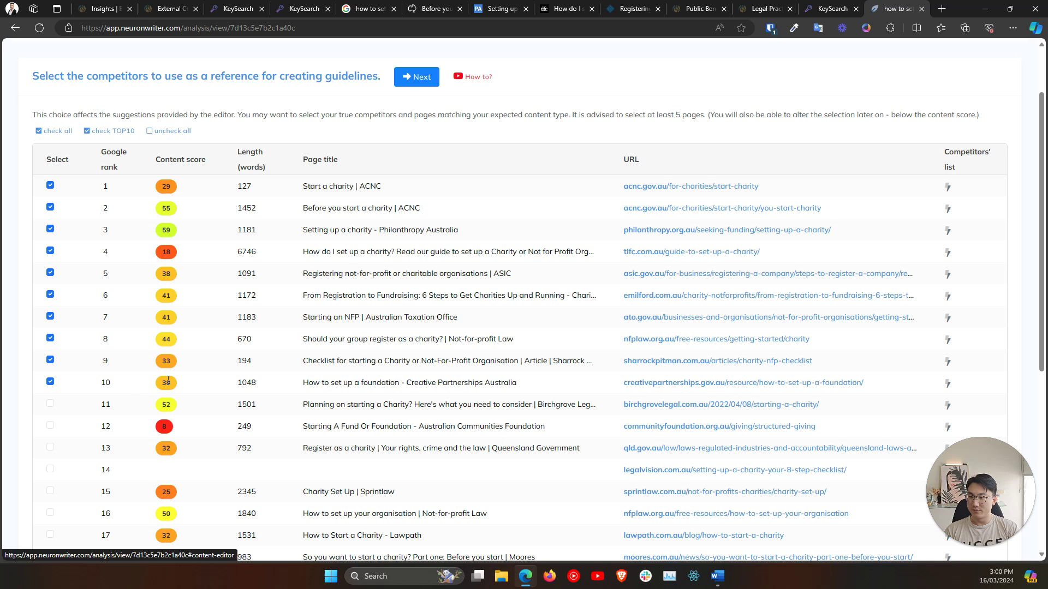
click(50, 403)
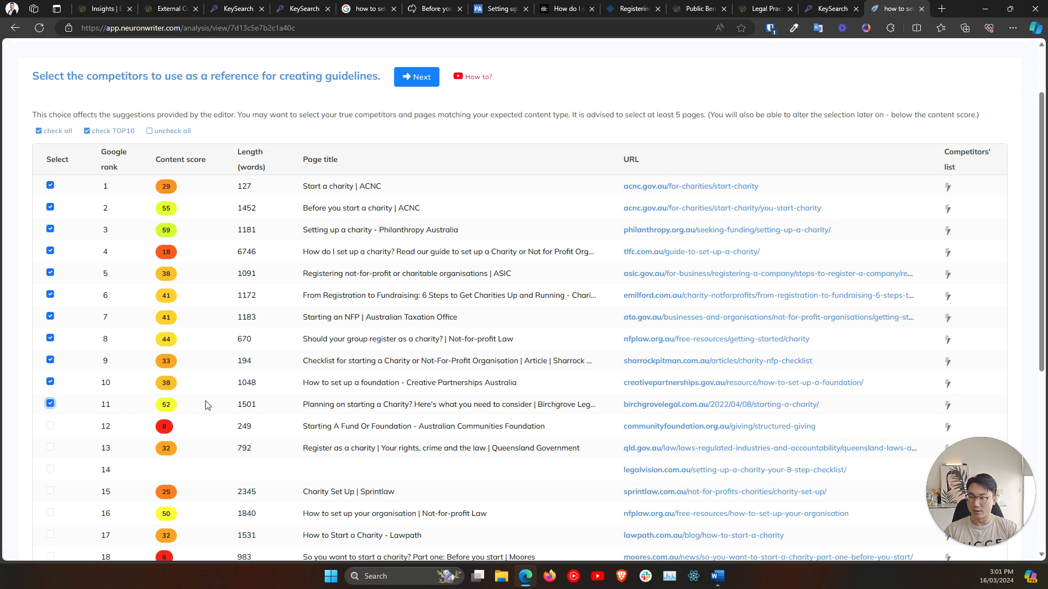
scroll(206, 405, up, 1)
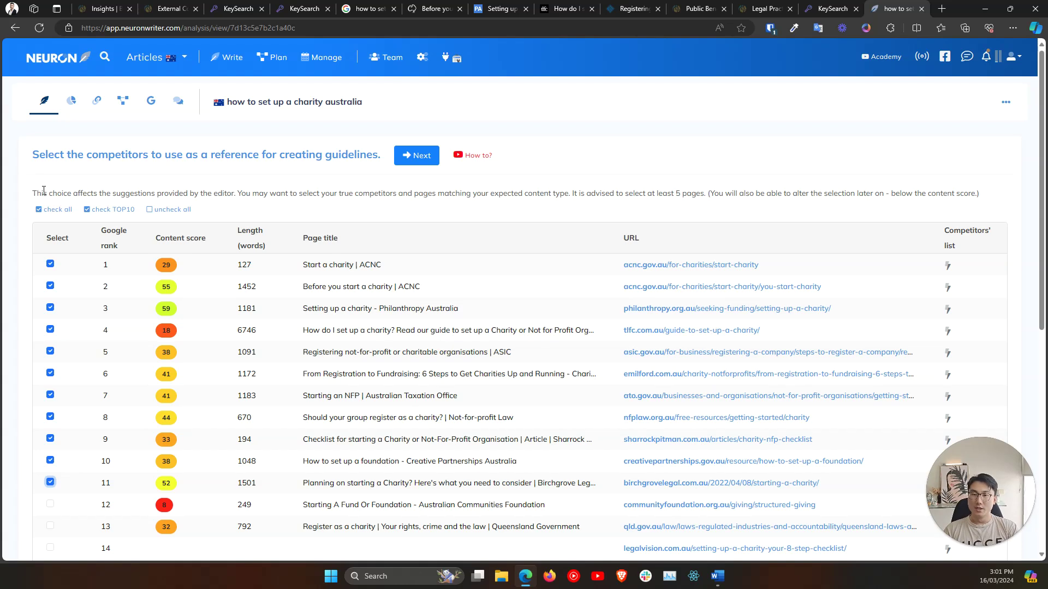
Look through the competition overview, competitor structure and breakdown, and bring up the SERP layout and features analysis.
click(73, 105)
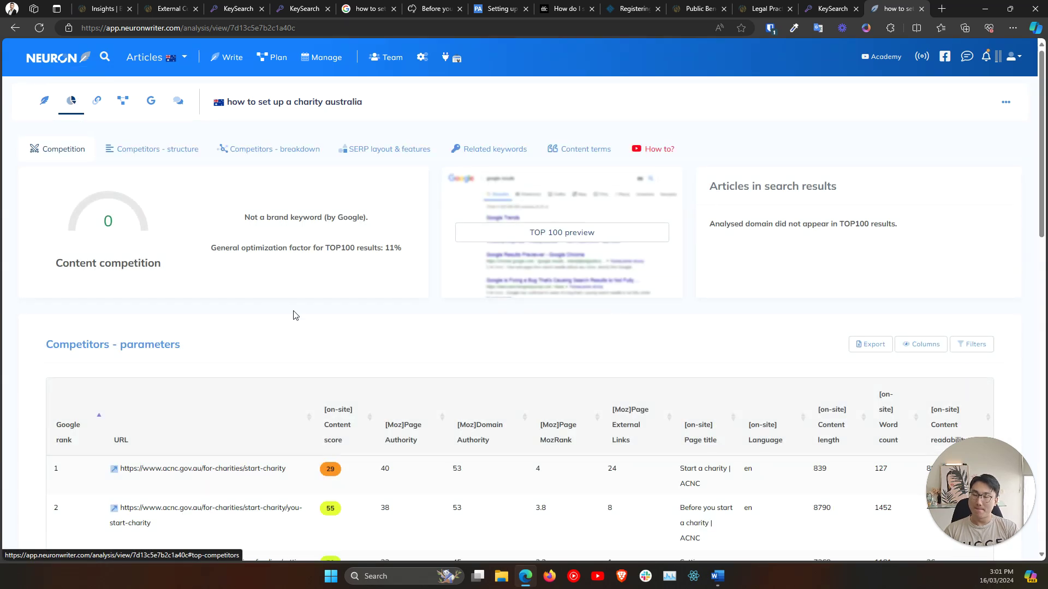
click(187, 151)
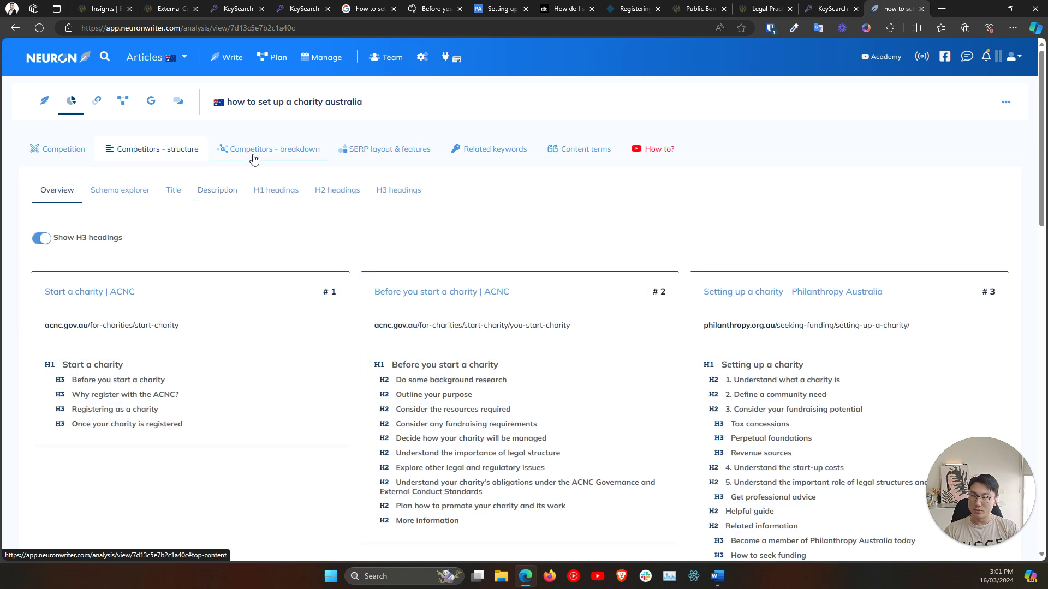
click(235, 151)
click(389, 158)
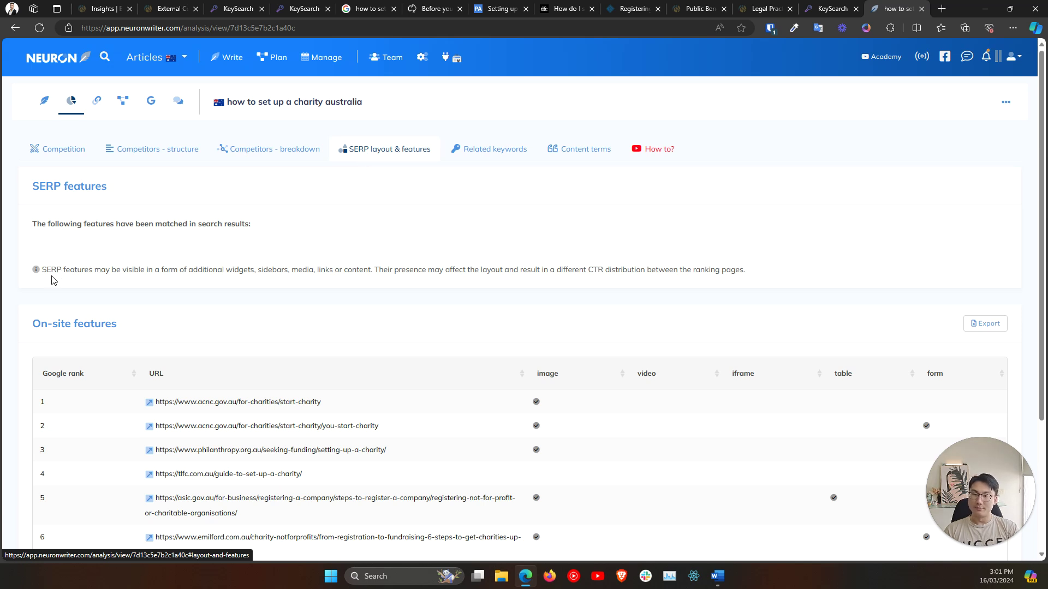
double_click(53, 188)
drag(34, 188, 94, 191)
click(91, 191)
Set the on-site features table to show 15 entries.
scroll(454, 248, down, 3)
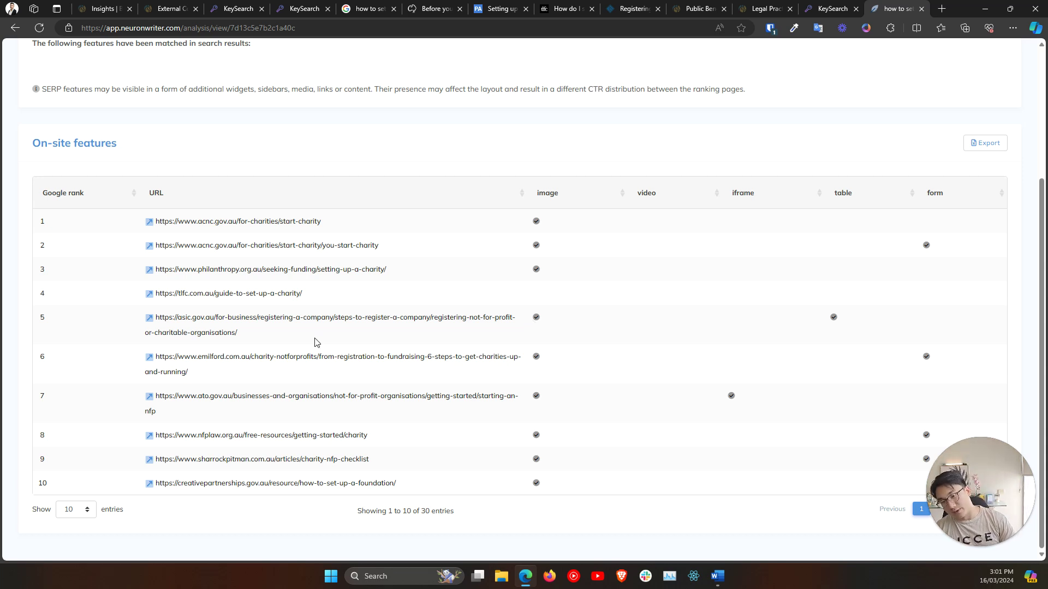
click(80, 514)
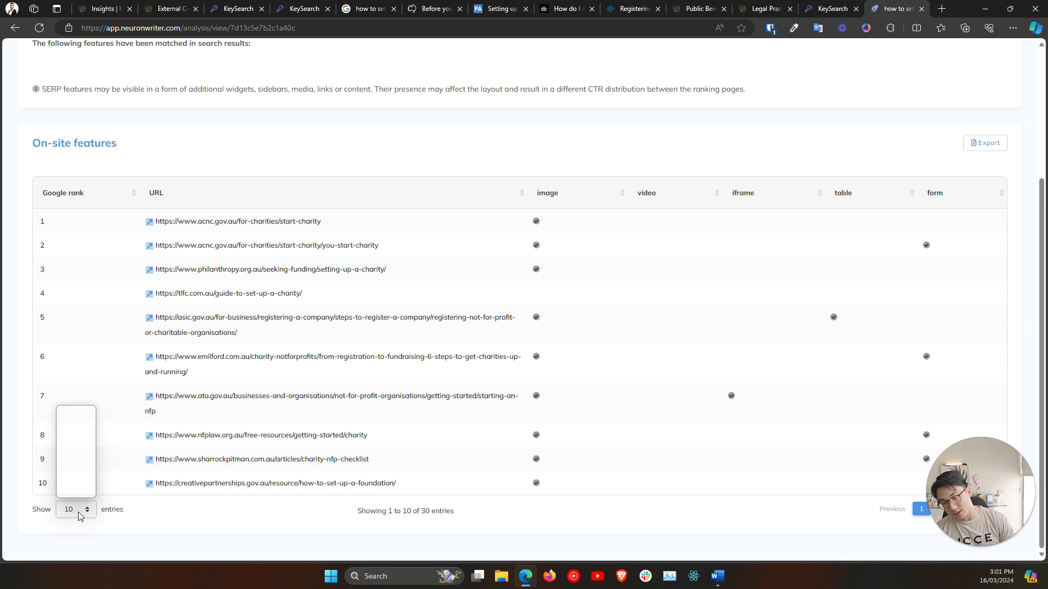
click(80, 428)
Examine which of the top 15 ranked pages use images, videos, iframes, tables and forms.
scroll(225, 493, down, 3)
scroll(226, 495, up, 5)
scroll(225, 495, down, 3)
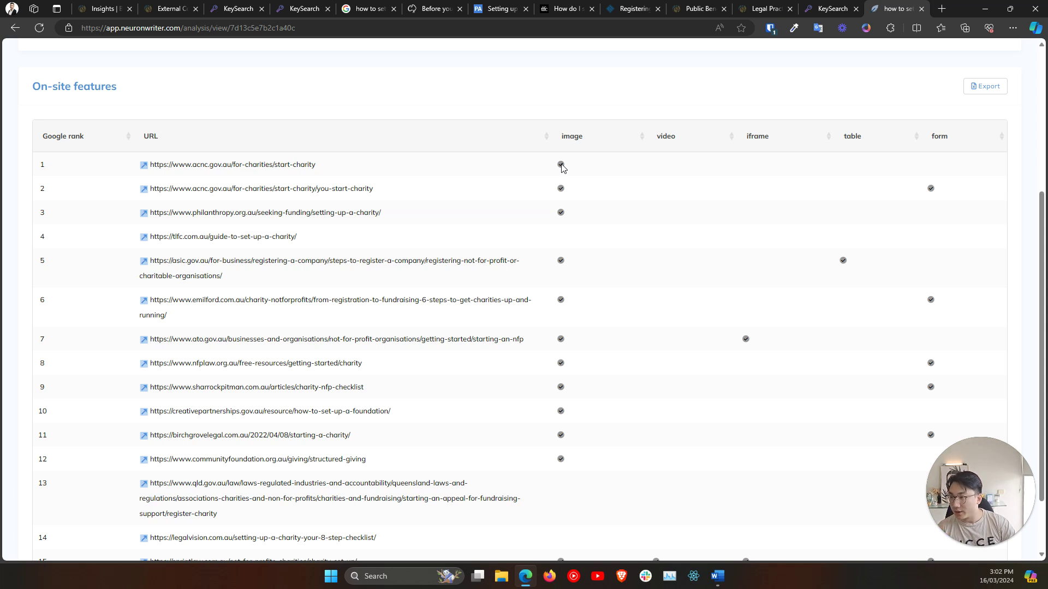
scroll(657, 211, down, 2)
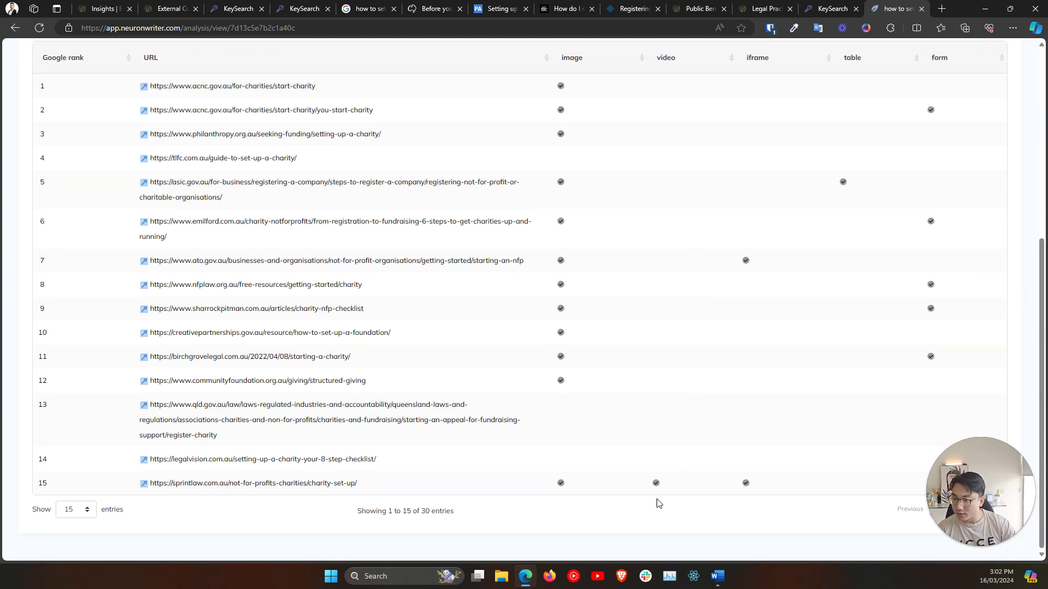
scroll(737, 477, up, 5)
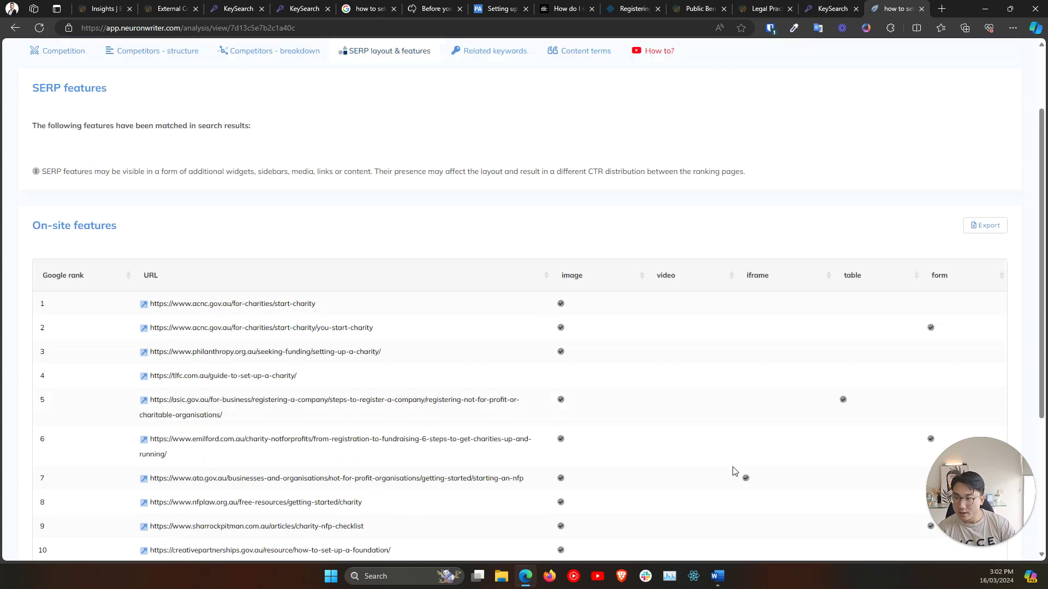
scroll(639, 311, down, 5)
scroll(678, 302, up, 3)
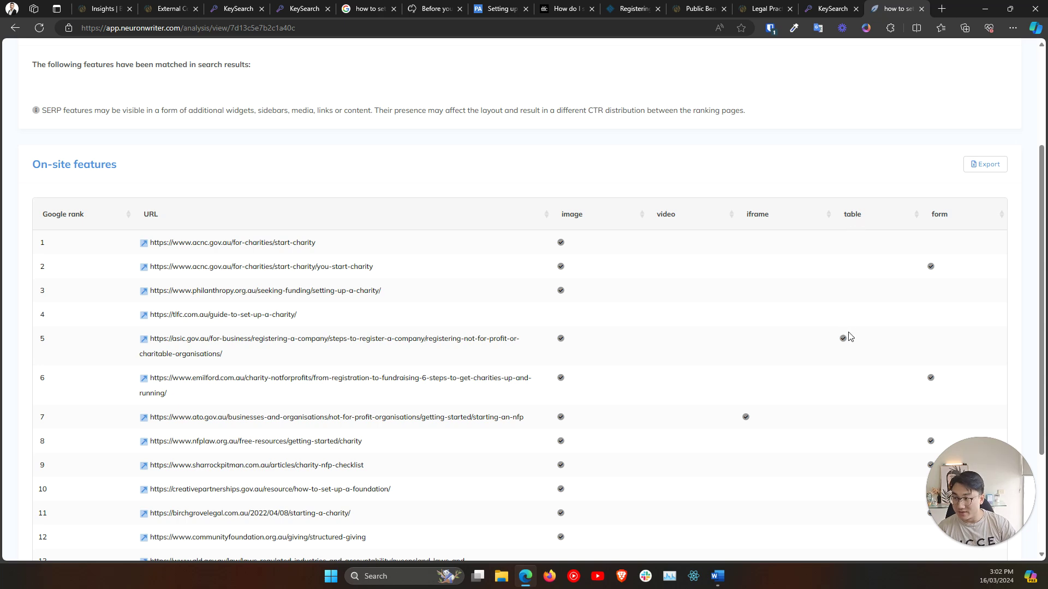
scroll(940, 363, down, 3)
scroll(873, 352, up, 3)
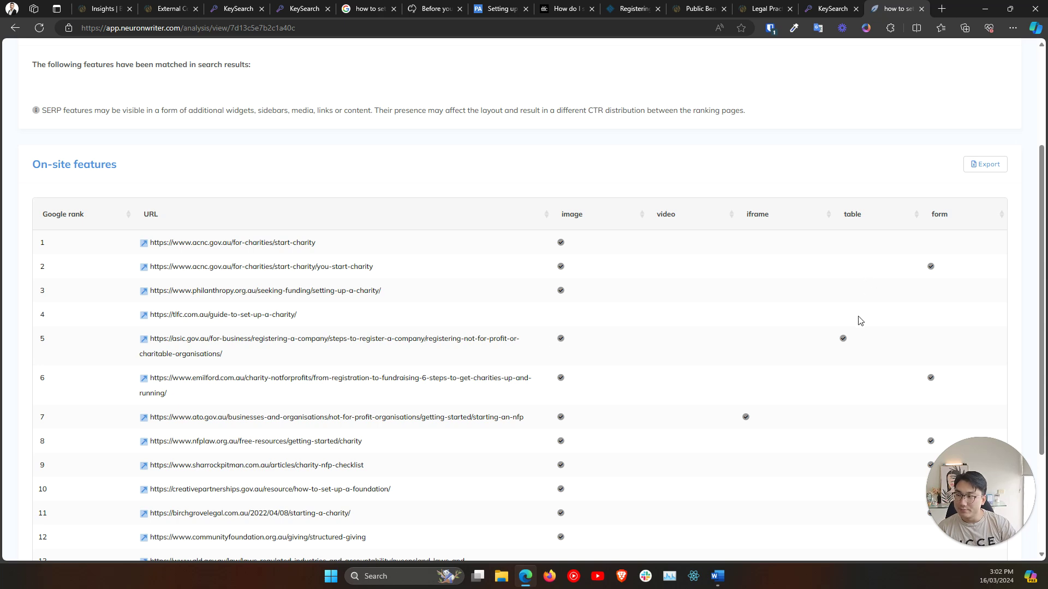
scroll(857, 320, up, 3)
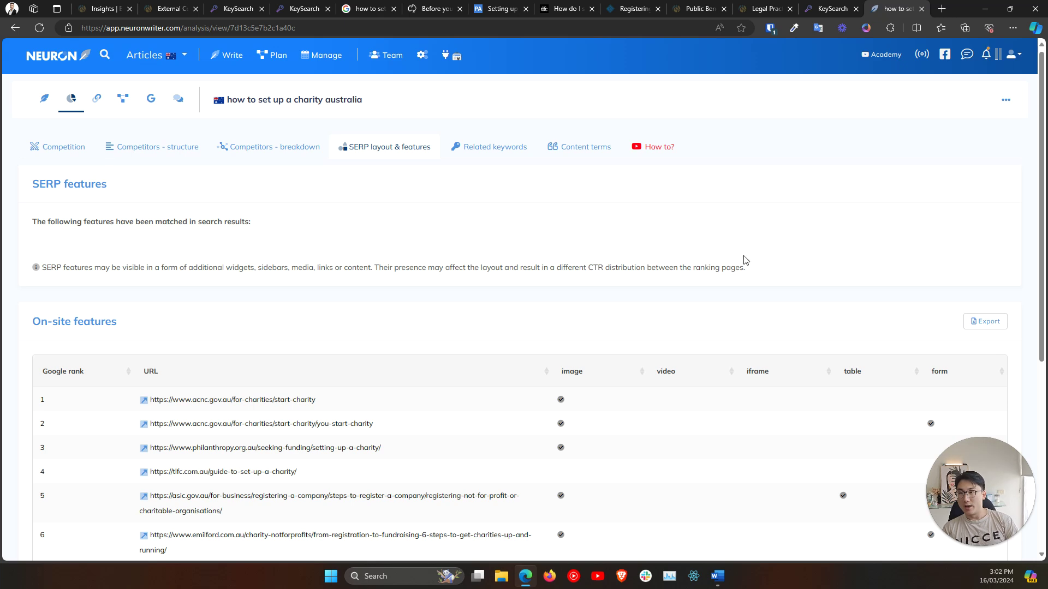
scroll(444, 404, down, 4)
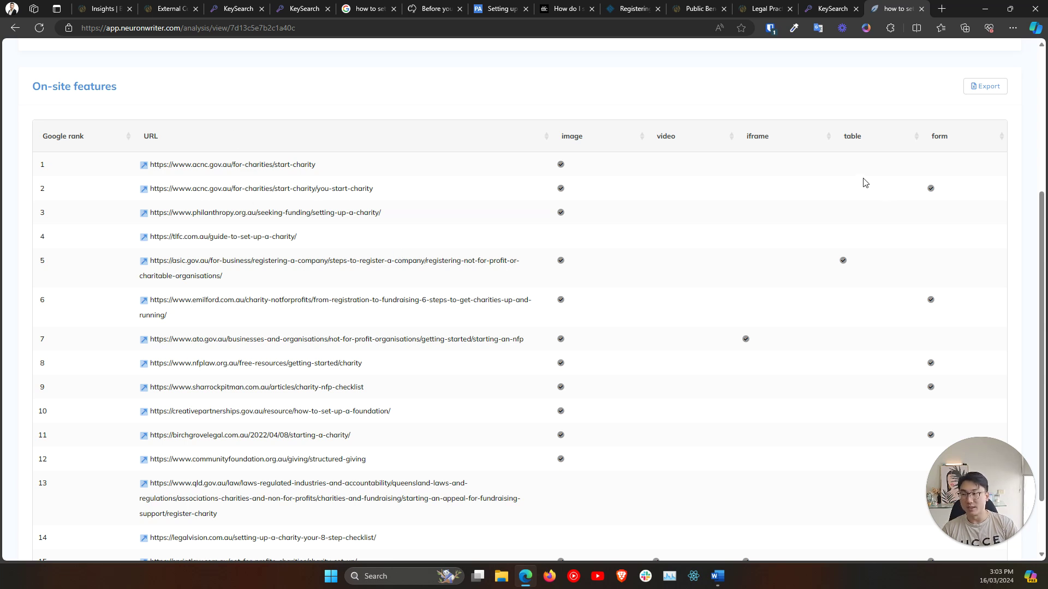
drag(860, 215, 423, 129)
click(404, 117)
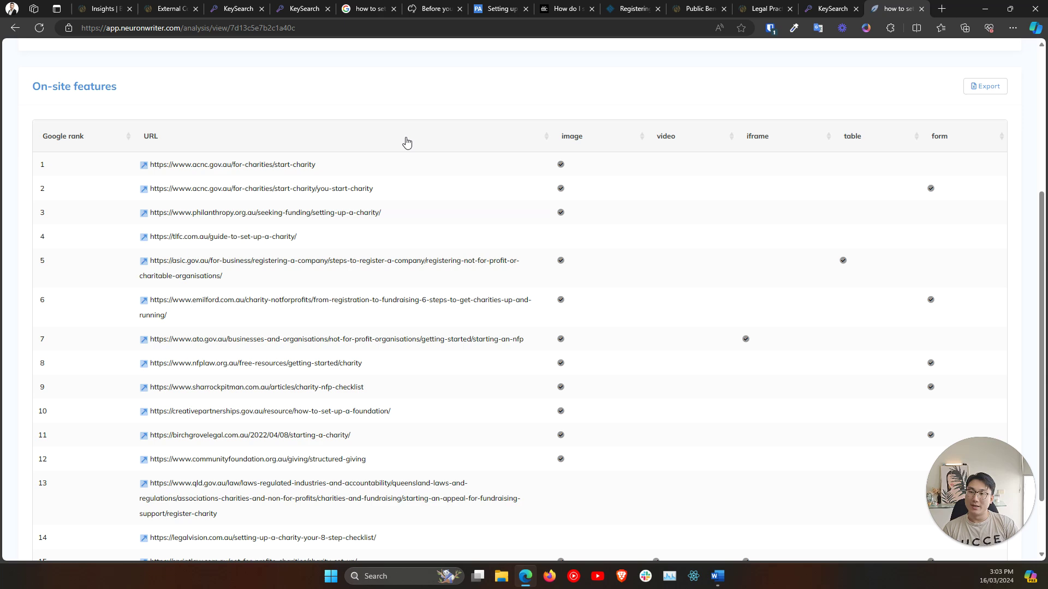
scroll(423, 180, down, 1)
scroll(421, 180, up, 2)
scroll(421, 180, down, 3)
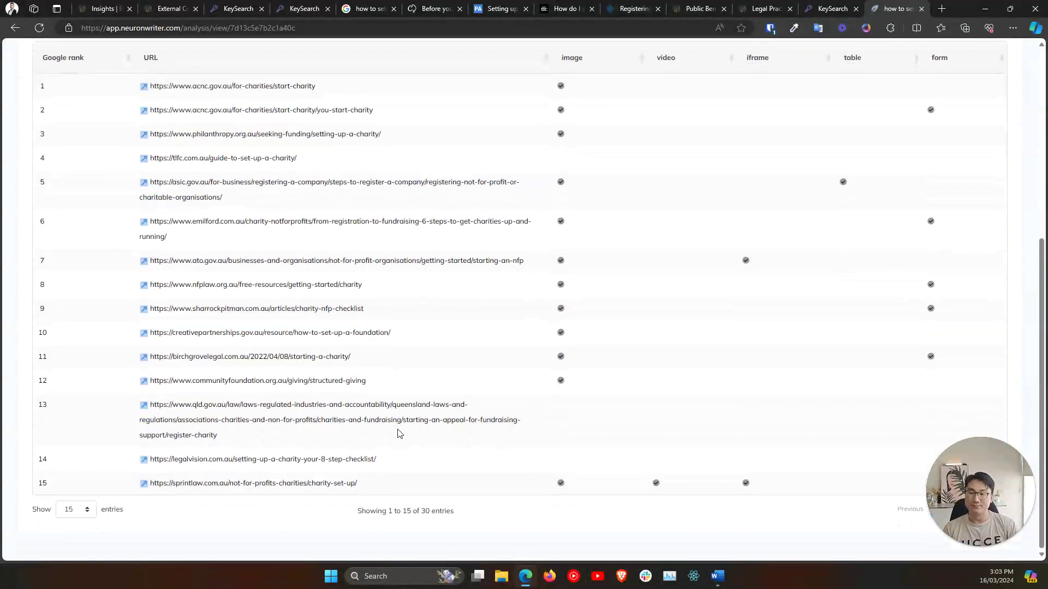
drag(358, 484, 152, 487)
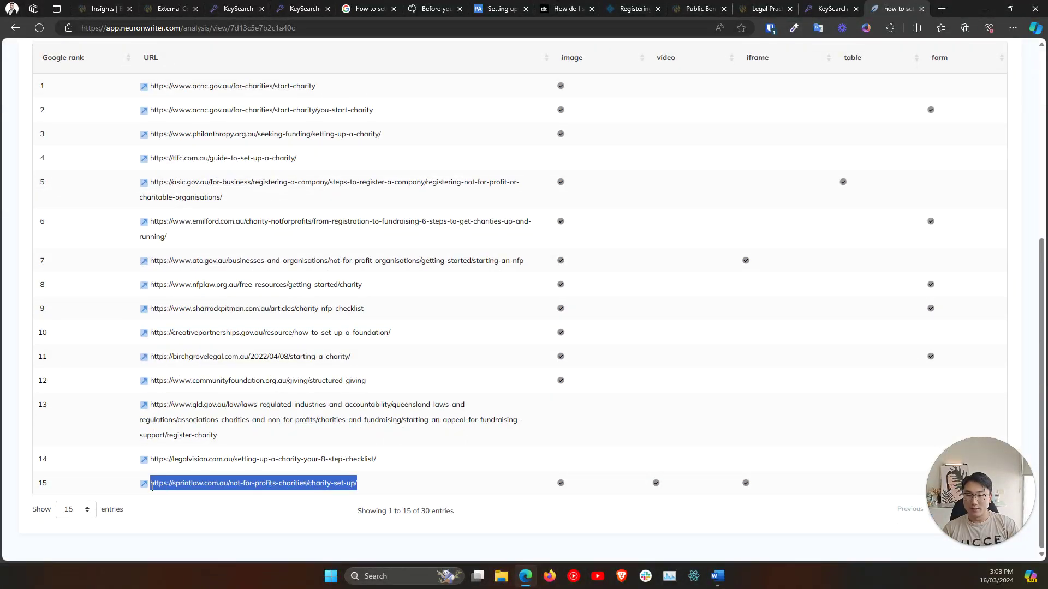
right_click(167, 487)
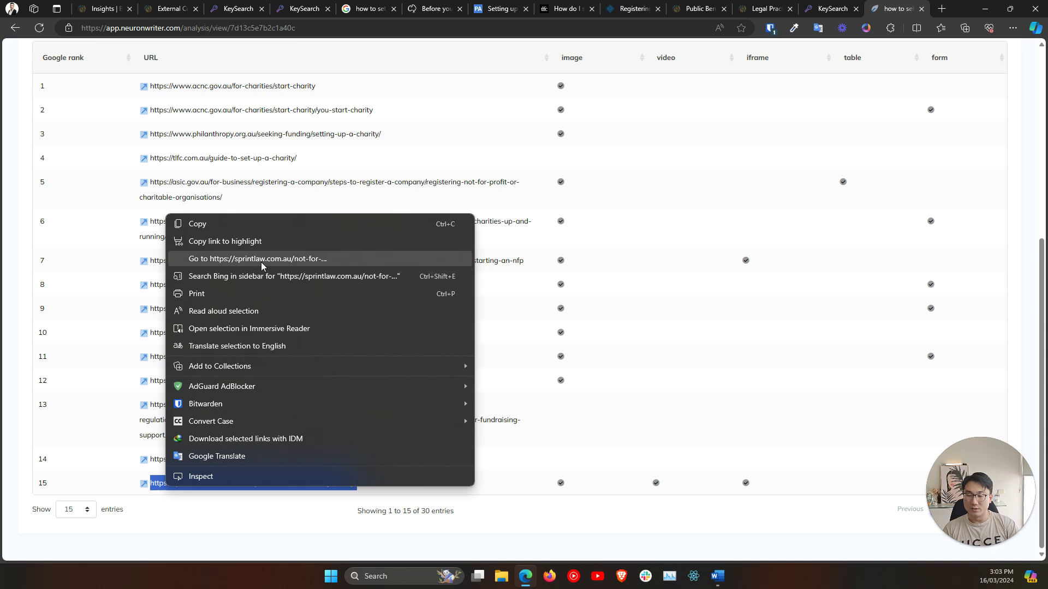
click(716, 520)
drag(364, 487, 149, 485)
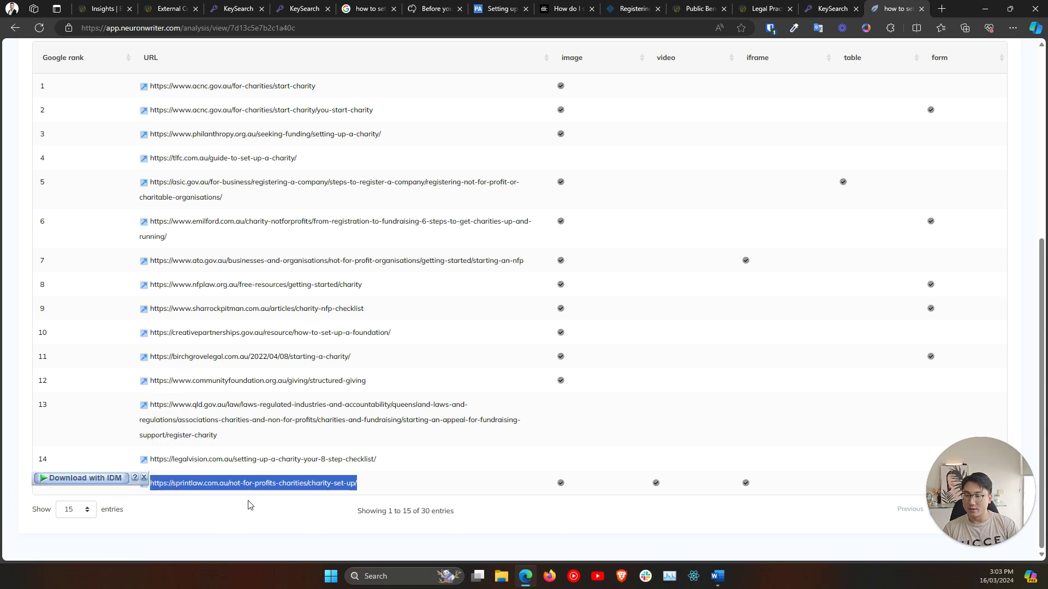
click(336, 485)
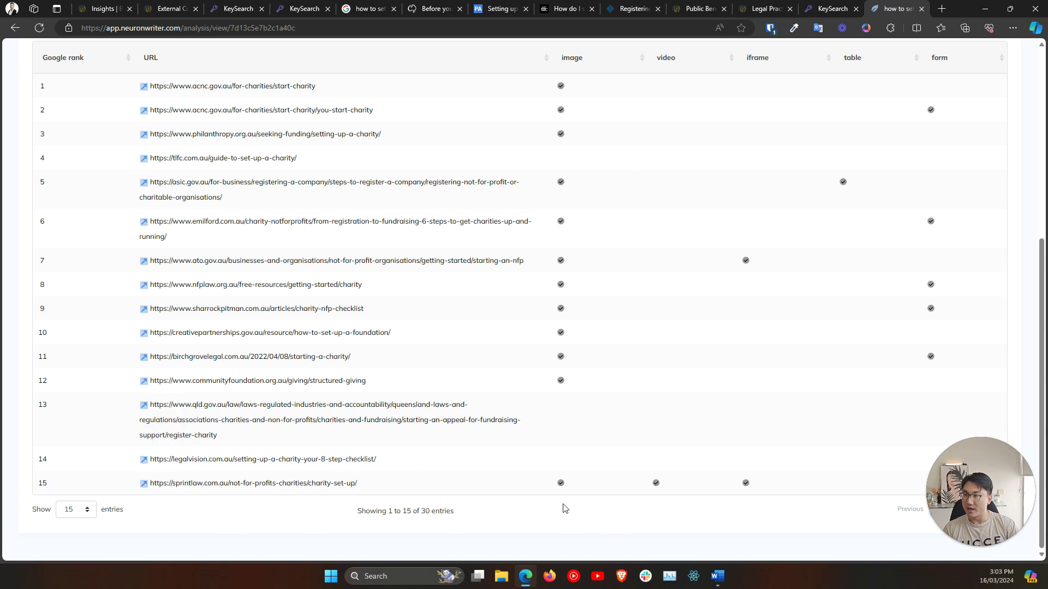
Open the rank 15 sprintlaw.com.au charity set-up URL from the on-site features table.
drag(377, 485, 151, 484)
right_click(153, 484)
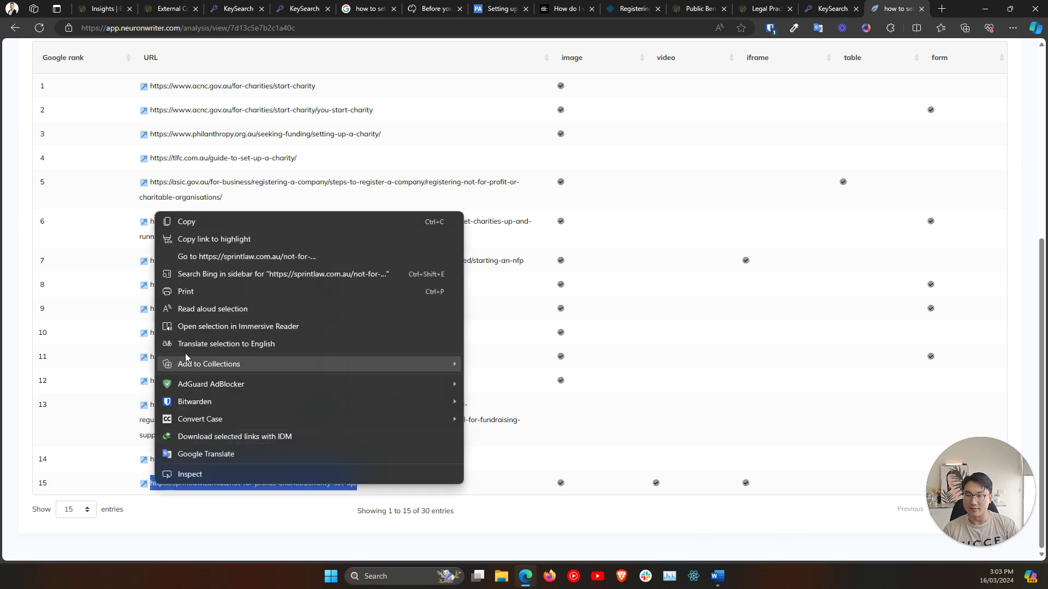
click(206, 263)
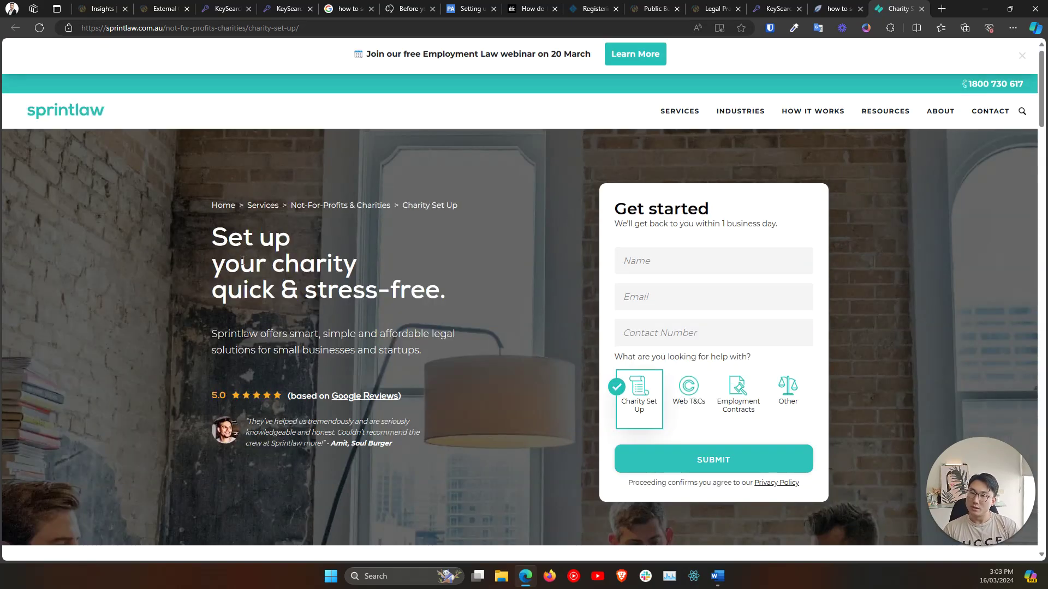
Dismiss the webinar banner and review the Sprintlaw page's enquiry form, lawyer assistance section and frequently asked questions.
scroll(240, 265, down, 3)
scroll(241, 265, up, 3)
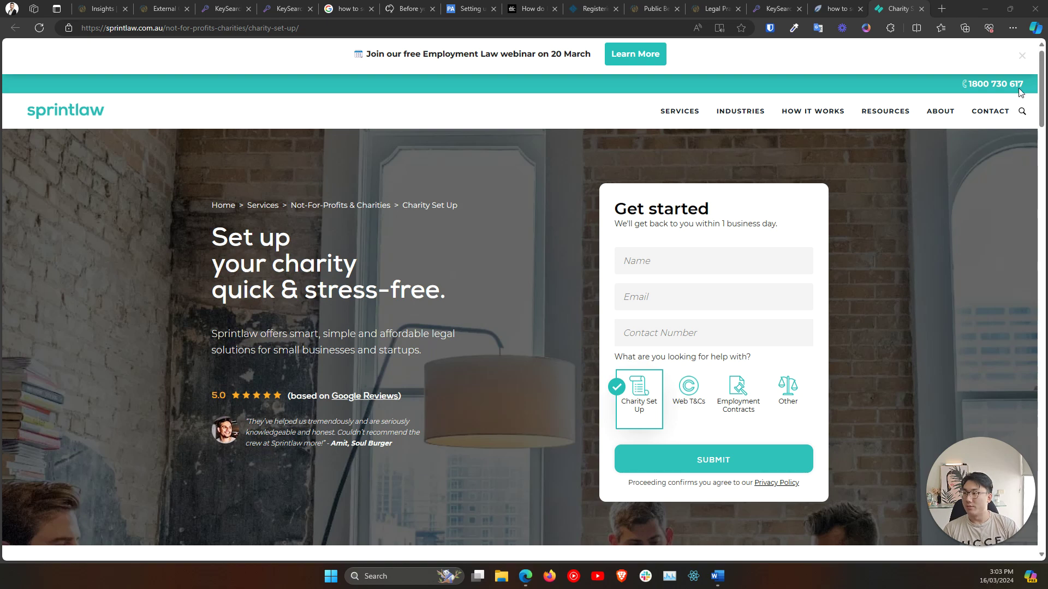
click(1021, 55)
scroll(407, 263, down, 15)
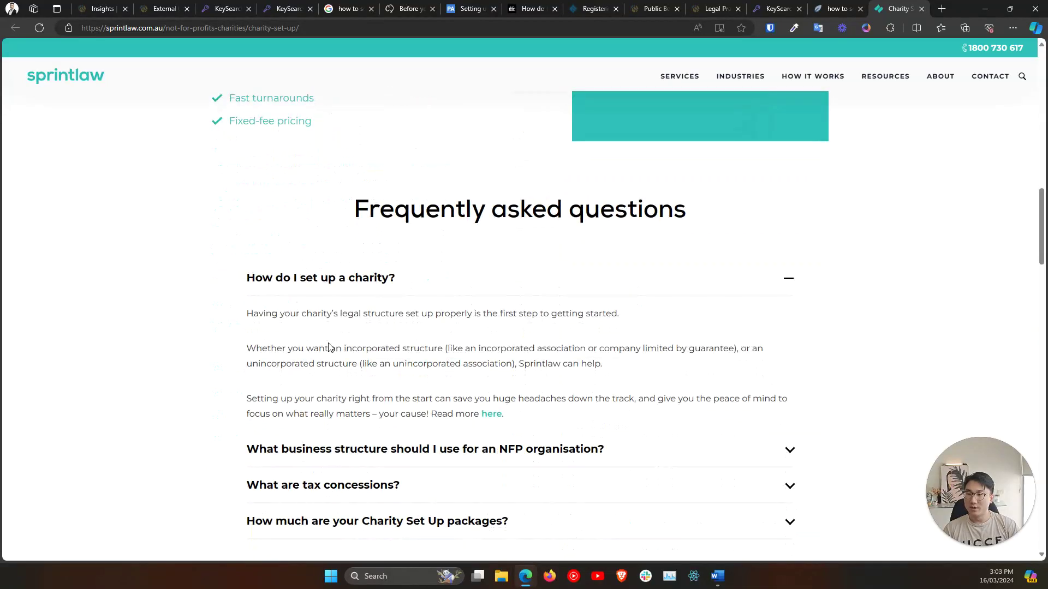
scroll(328, 347, up, 6)
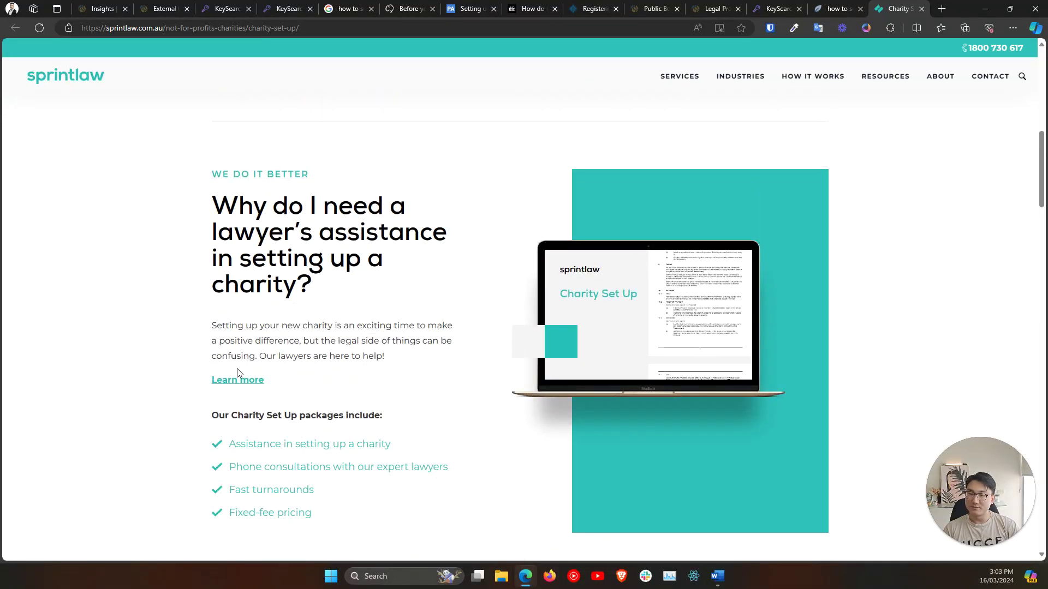
scroll(239, 371, up, 8)
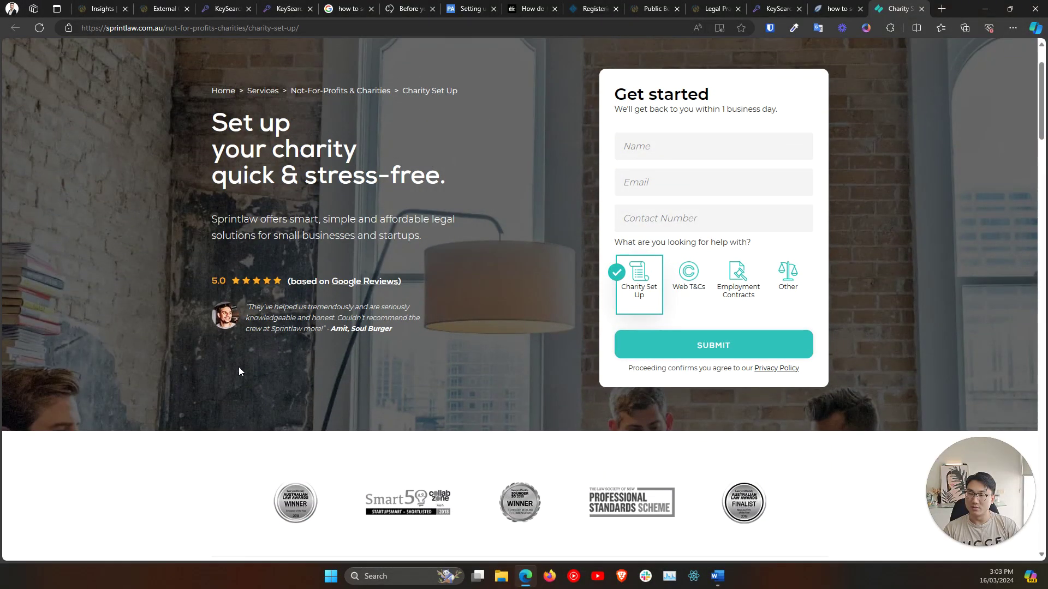
scroll(238, 371, down, 12)
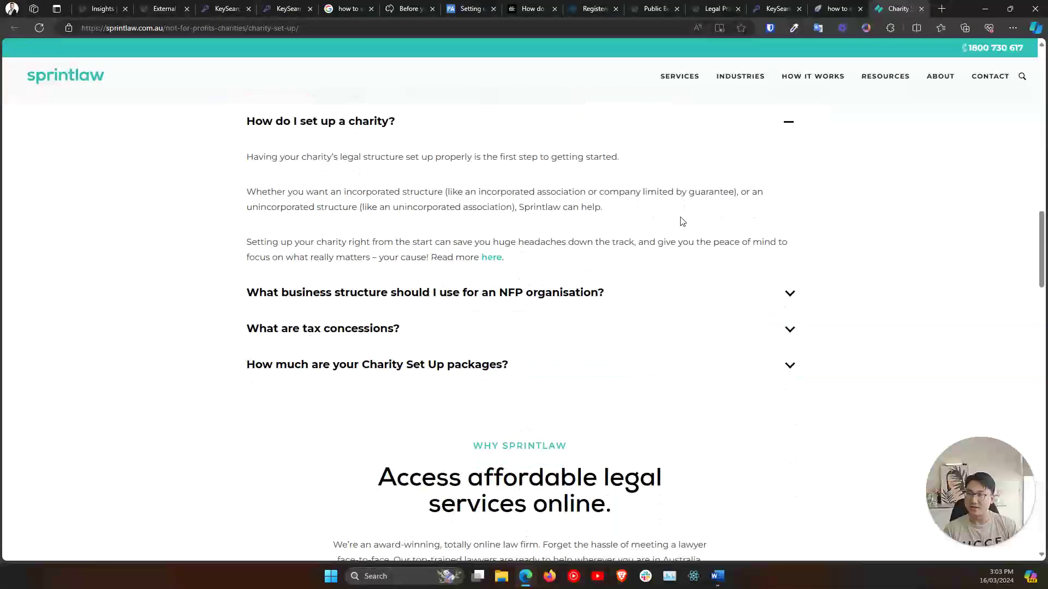
Expand the Sprintlaw FAQs on NFP business structure, tax concessions and package pricing, and view the video section below.
click(779, 293)
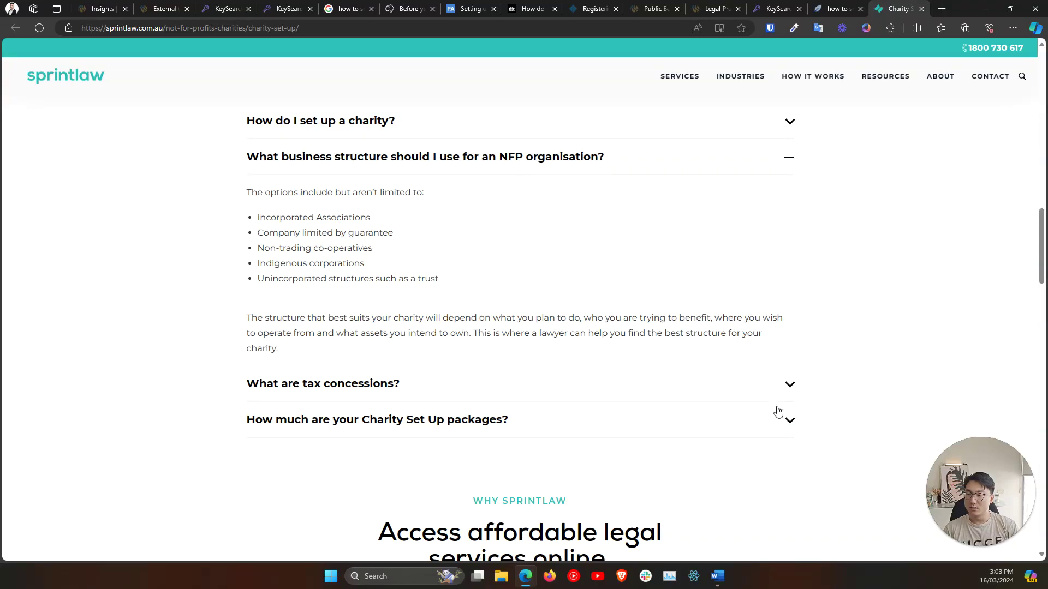
scroll(781, 398, down, 5)
scroll(784, 384, up, 4)
click(789, 307)
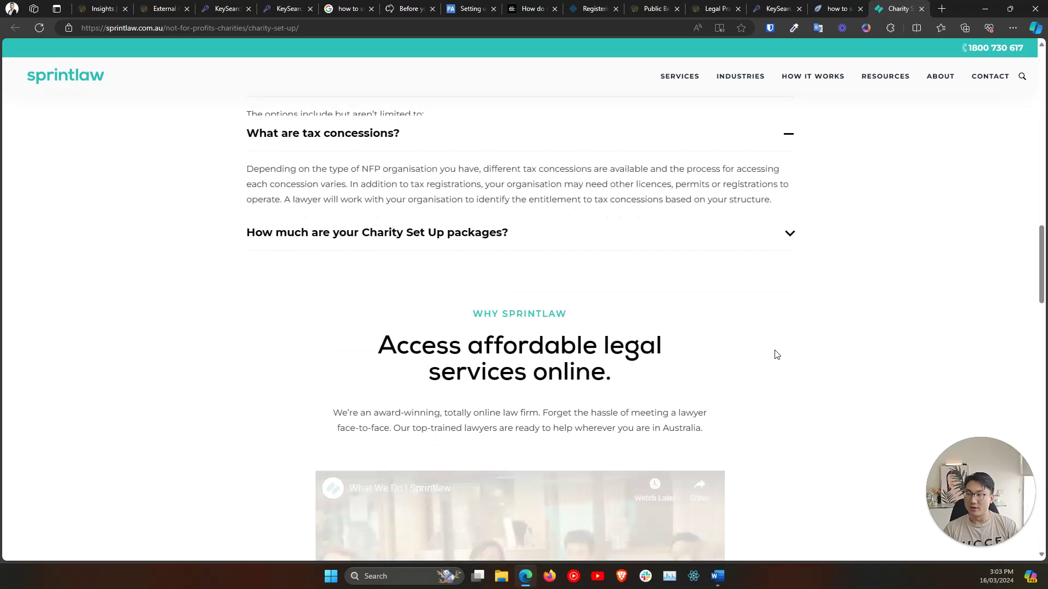
click(789, 219)
scroll(158, 396, down, 5)
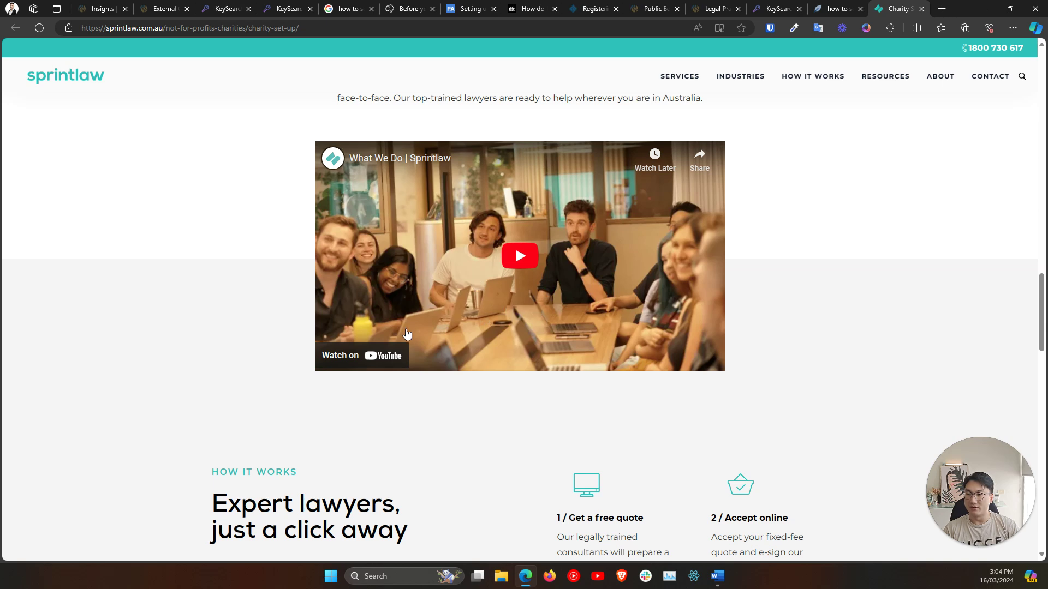
Look back over the Sprintlaw charity set-up page, close it and recheck the competitors' on-site features.
scroll(212, 354, up, 15)
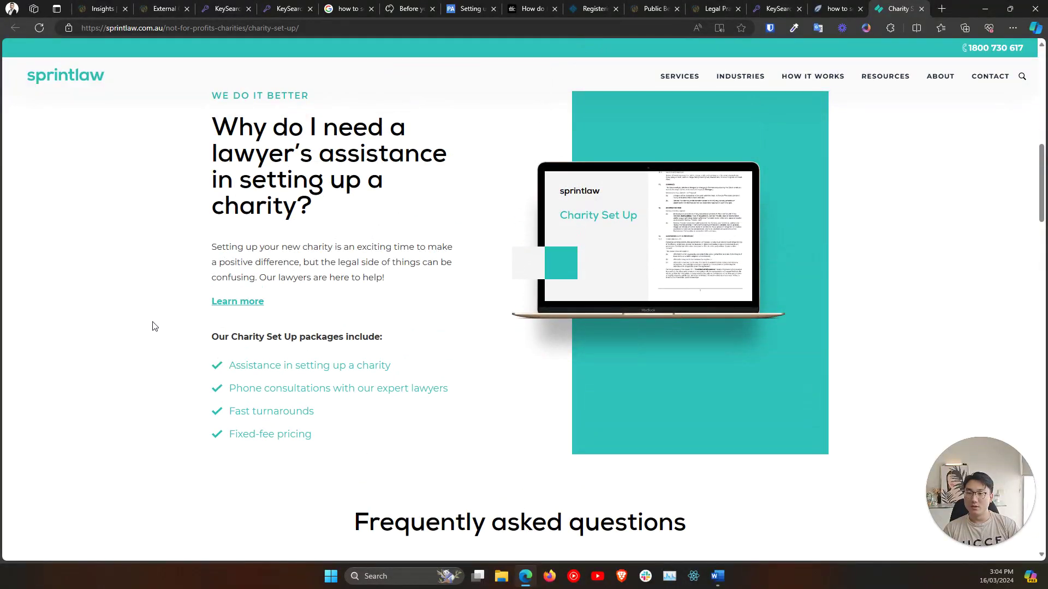
scroll(152, 327, up, 4)
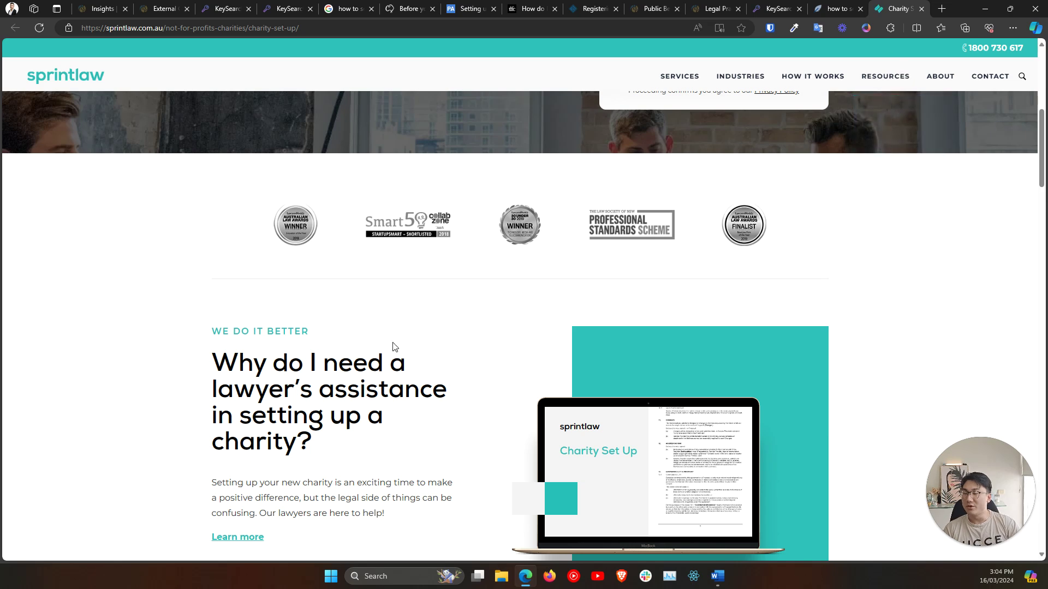
click(921, 9)
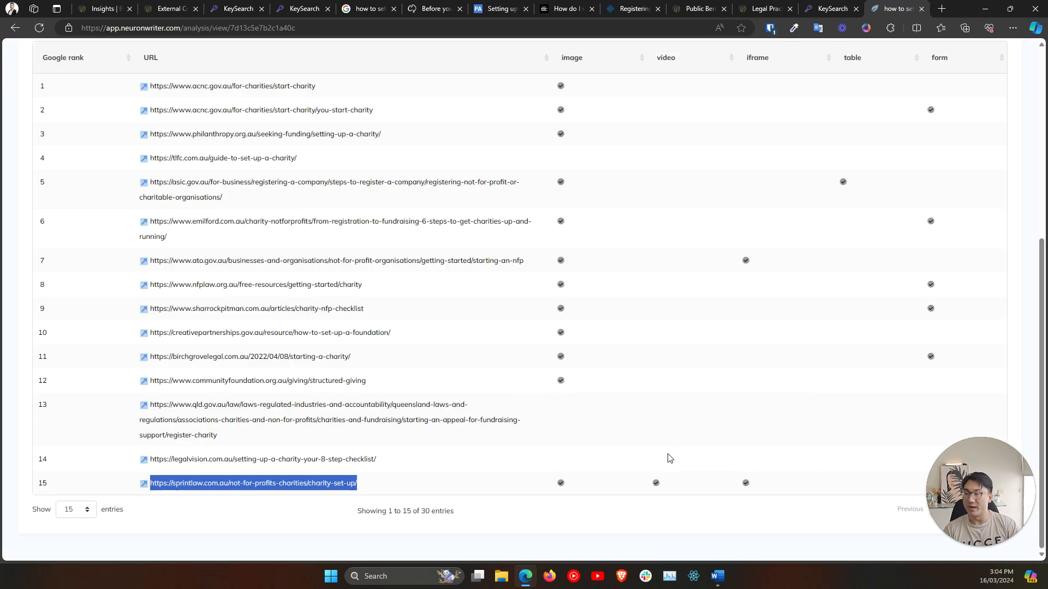
scroll(669, 459, up, 4)
scroll(675, 452, down, 3)
scroll(482, 177, up, 3)
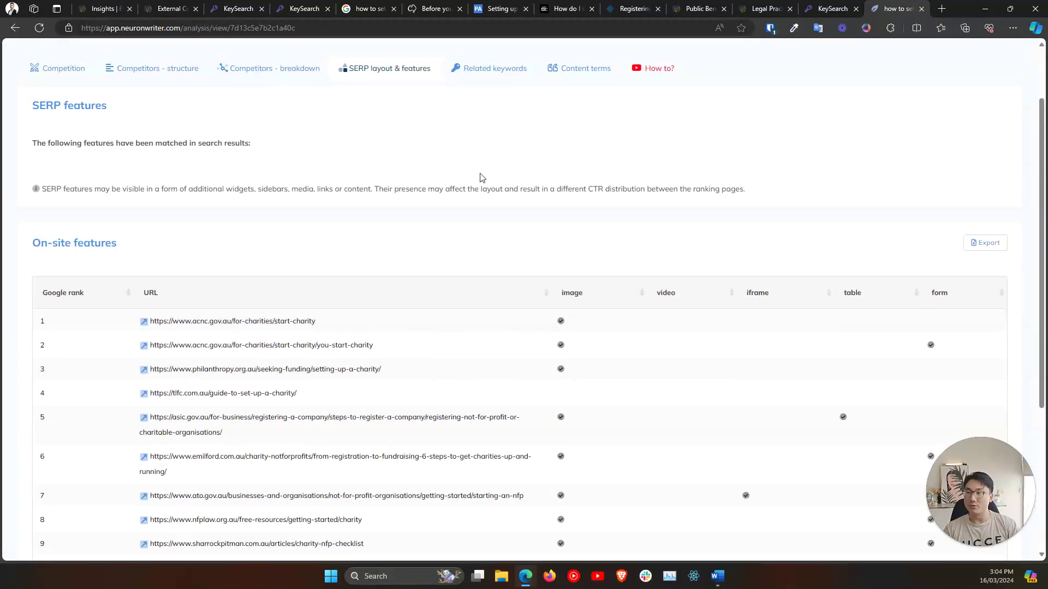
Switch to the 5 topics document in Word and start a numbered "Cons:" list below the pros of Topic #1.
key(alt+Tab)
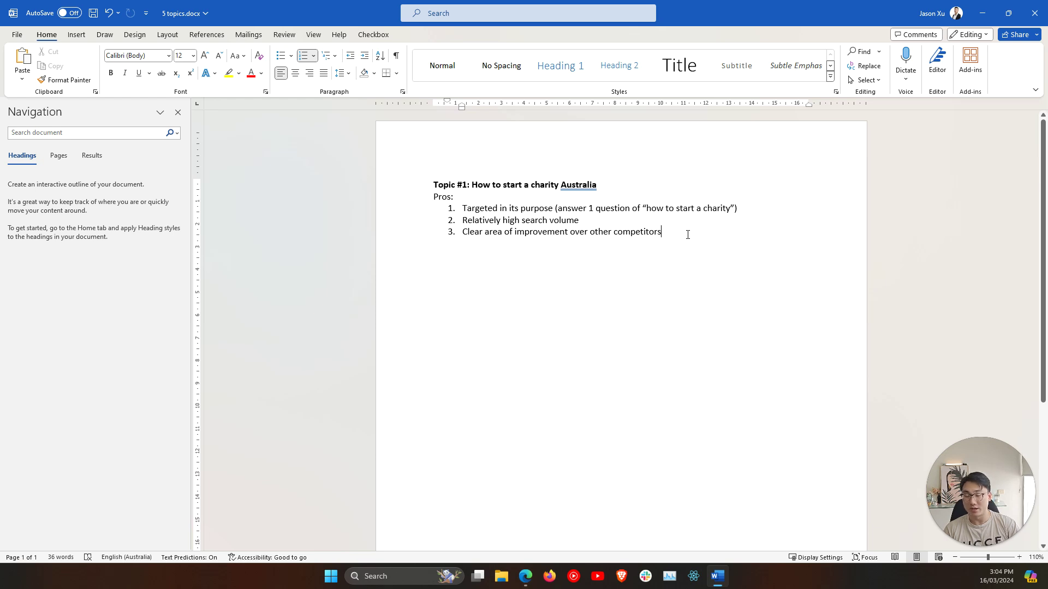
key(alt+Tab)
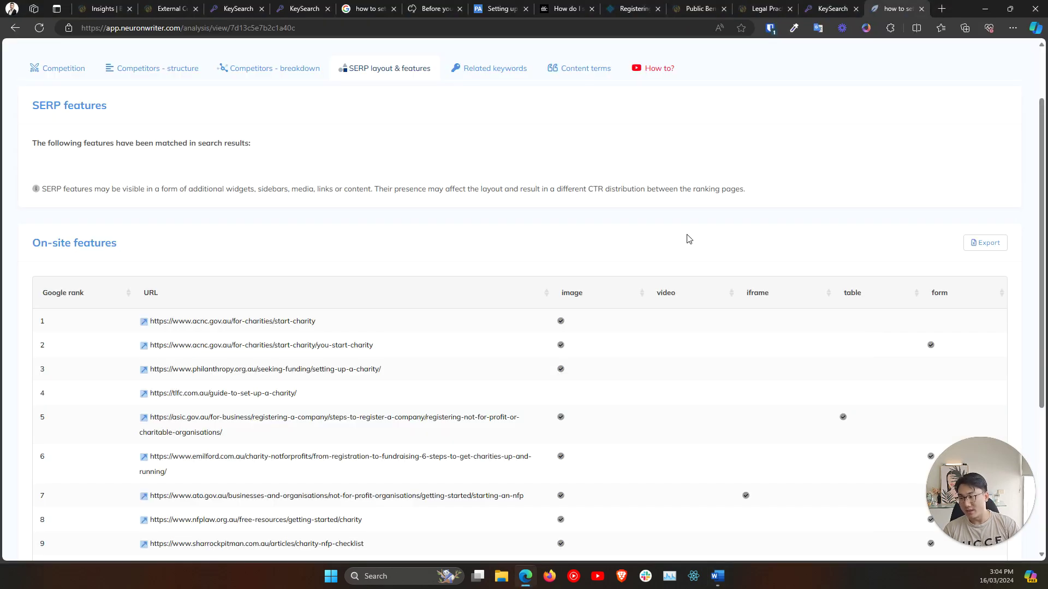
key(alt+Tab)
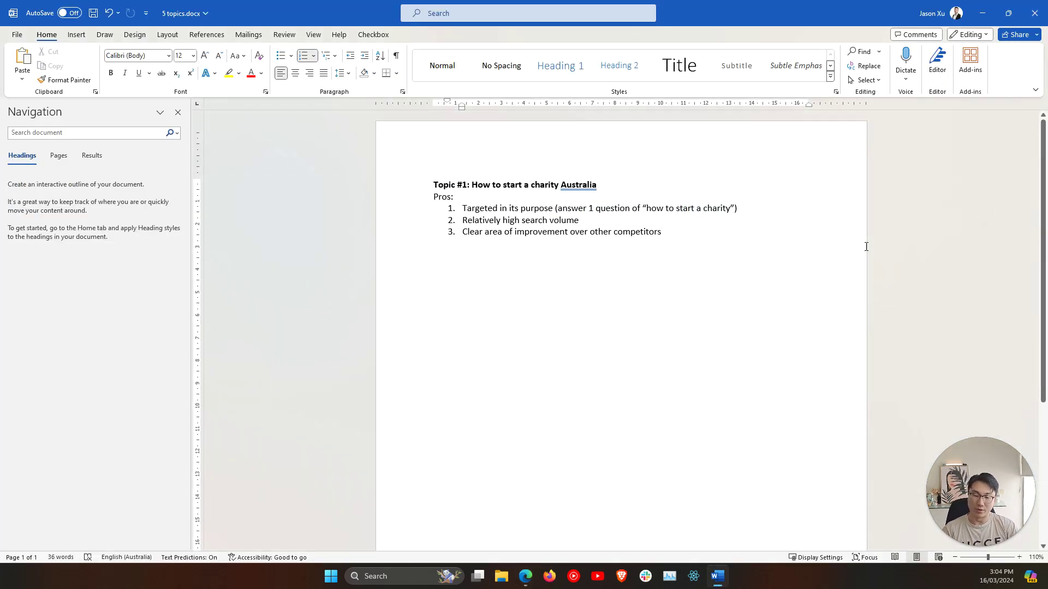
key(Return)
key(Return)
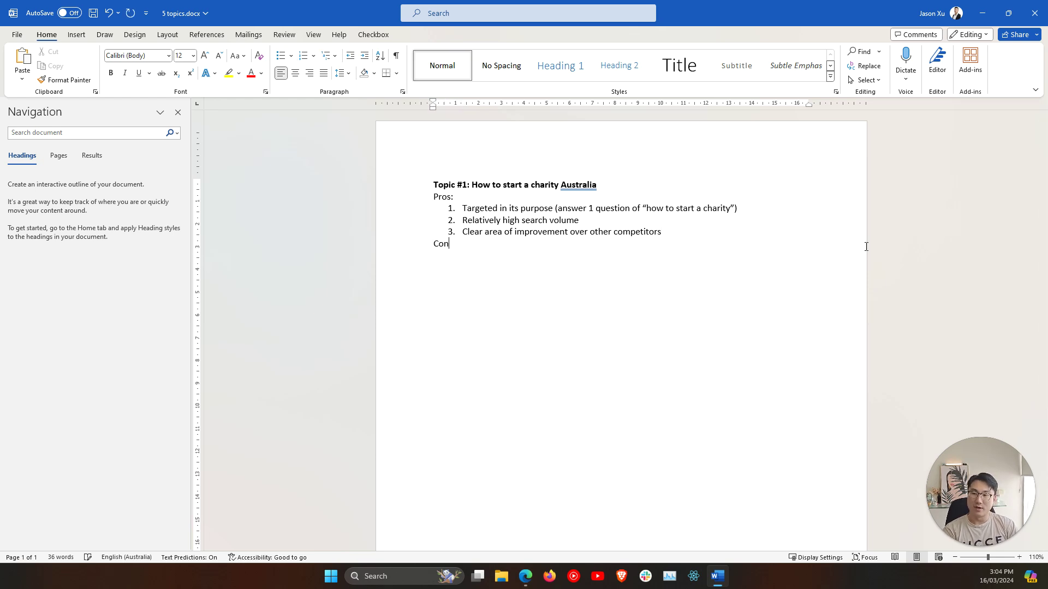
text(1. )
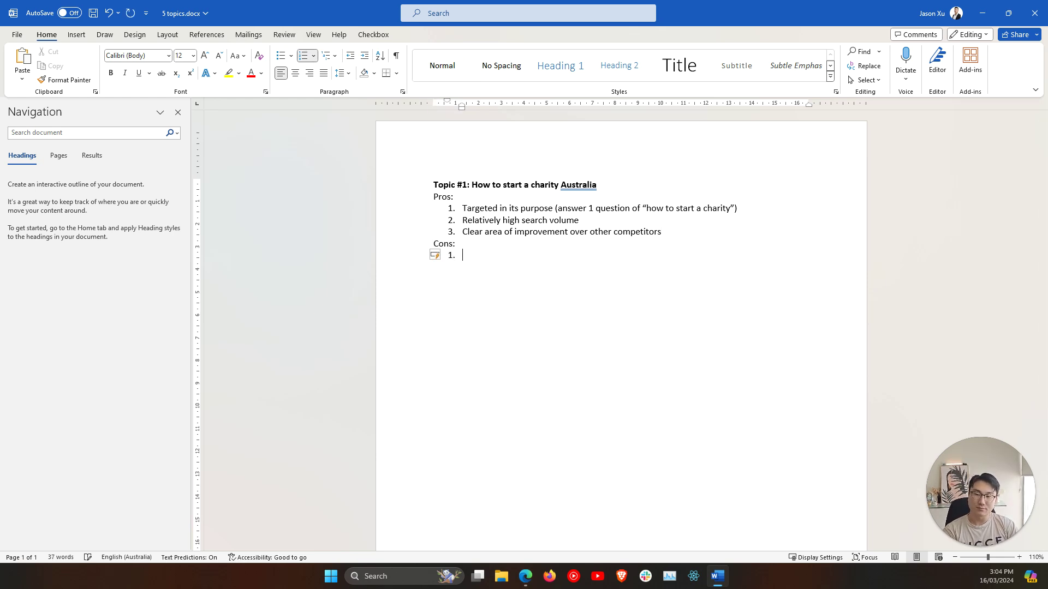
Enter the first con as "Pretty high competition – a lot of articles exist on this topic." and end the numbered list.
text(pretty high competition - rather')
key(BackSpace)
key(BackSpace)
key(BackSpace)
key(BackSpace)
key(BackSpace)
key(BackSpace)
key(BackSpace)
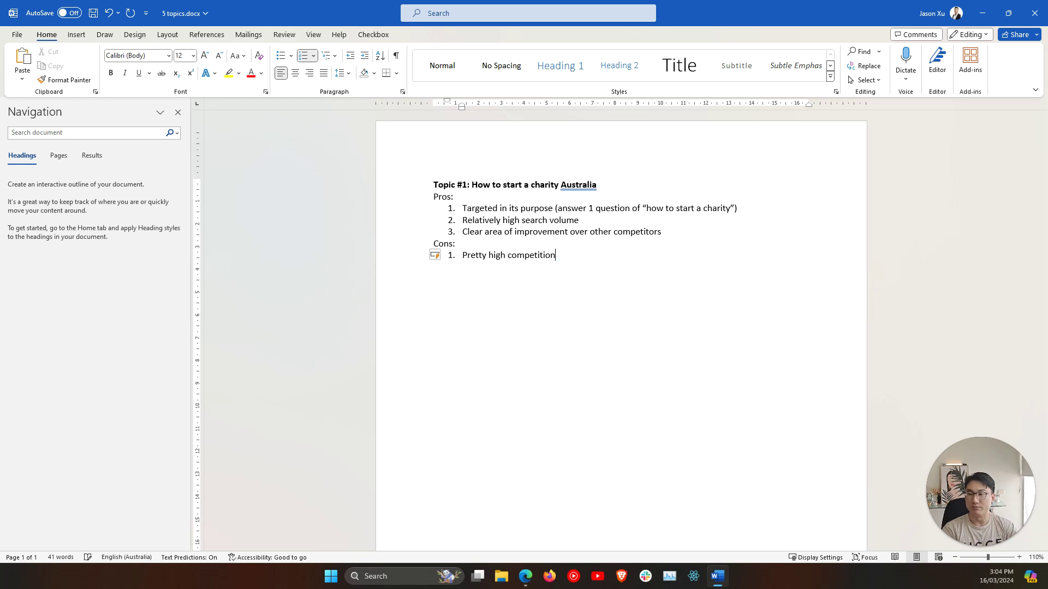
text(a lot of )
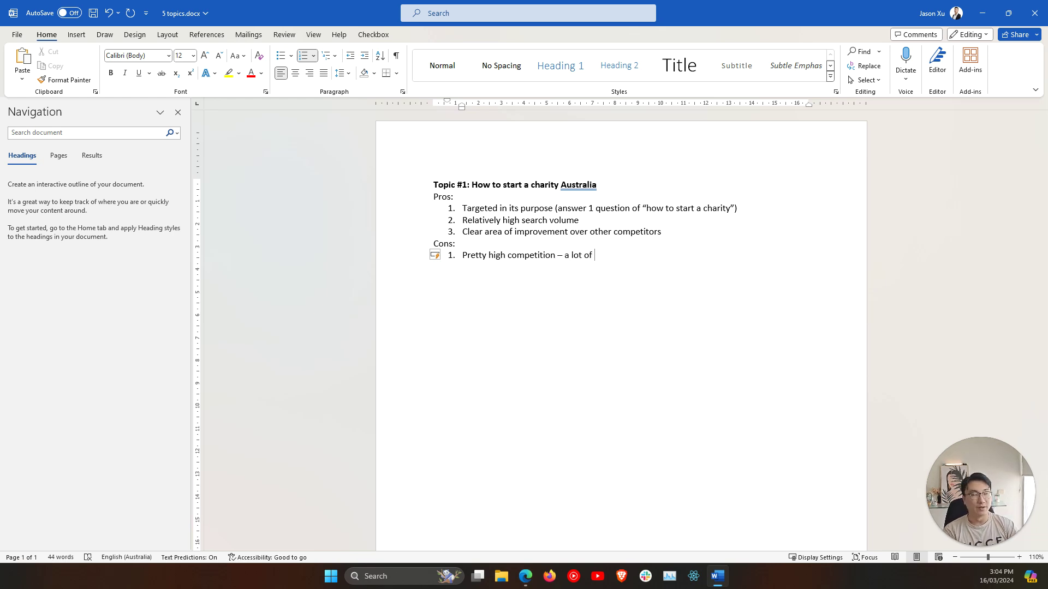
text(articles existin)
key(BackSpace)
key(BackSpace)
text(on this topic.)
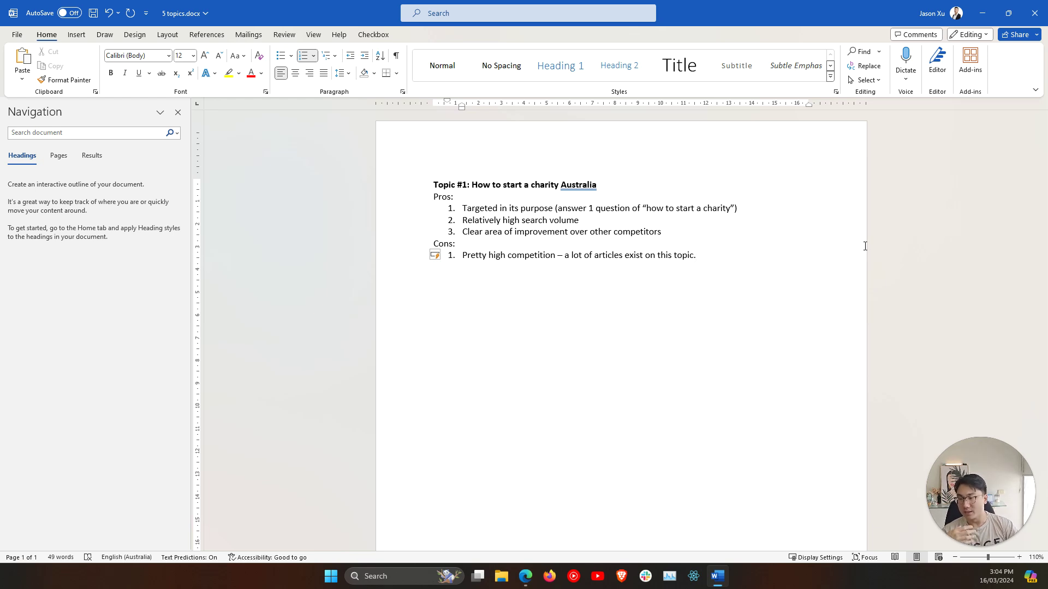
key(Return)
key(Return)
Return to the KeySearch organic keywords for birchgrovelegal.com.au and review the ranking keywords for a second topic.
key(alt+Tab)
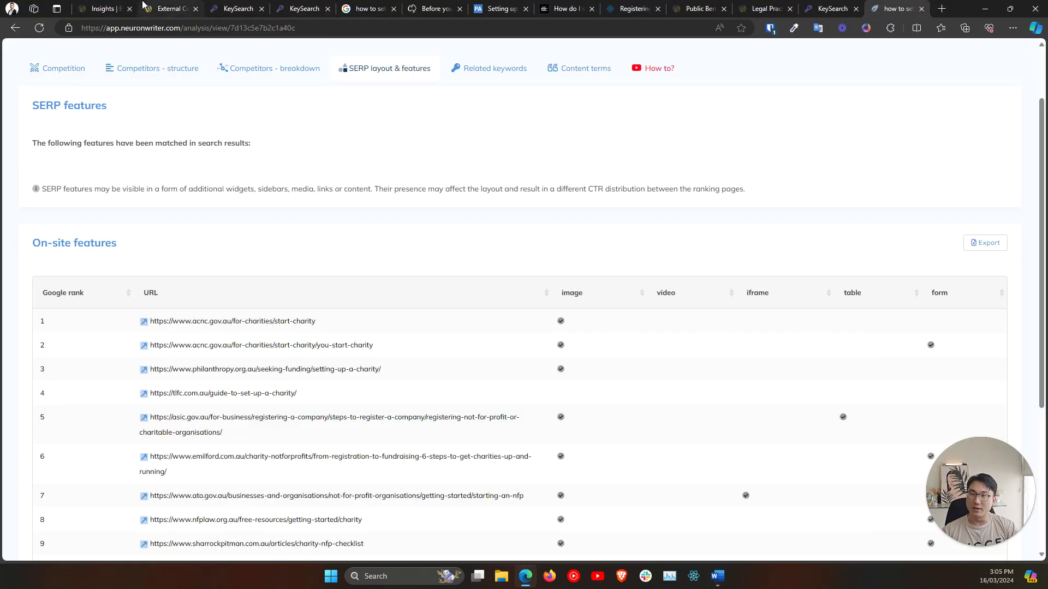
click(235, 8)
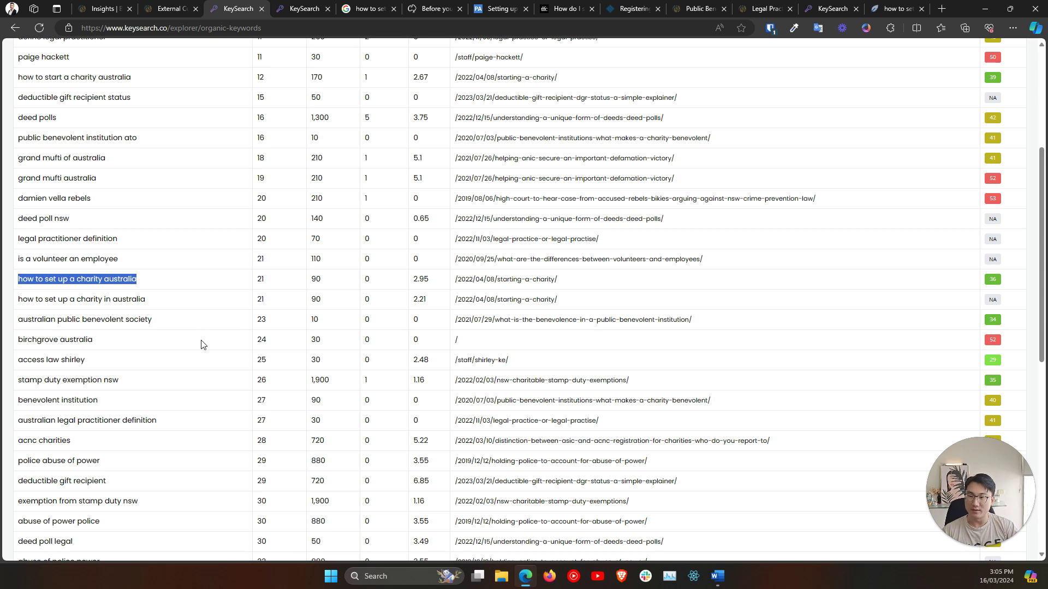
scroll(204, 352, up, 3)
scroll(203, 366, down, 3)
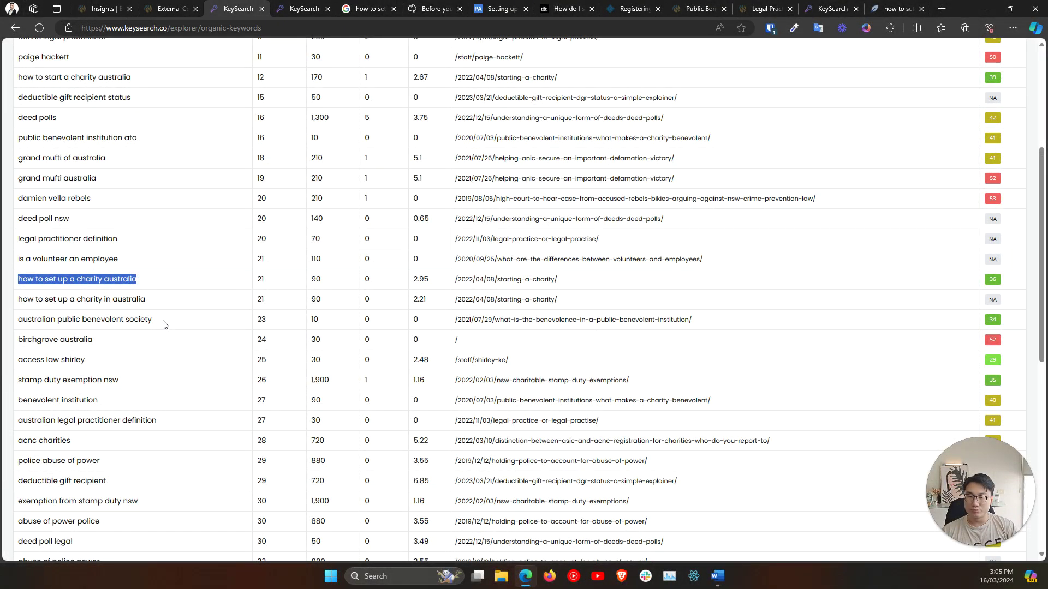
double_click(113, 380)
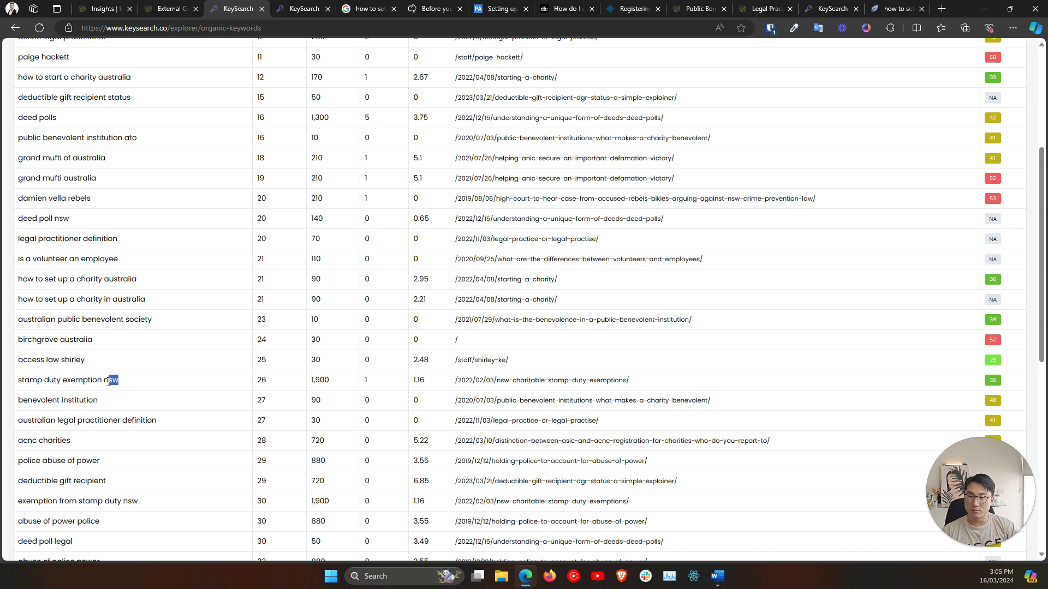
scroll(112, 382, up, 5)
triple_click(203, 88)
click(322, 143)
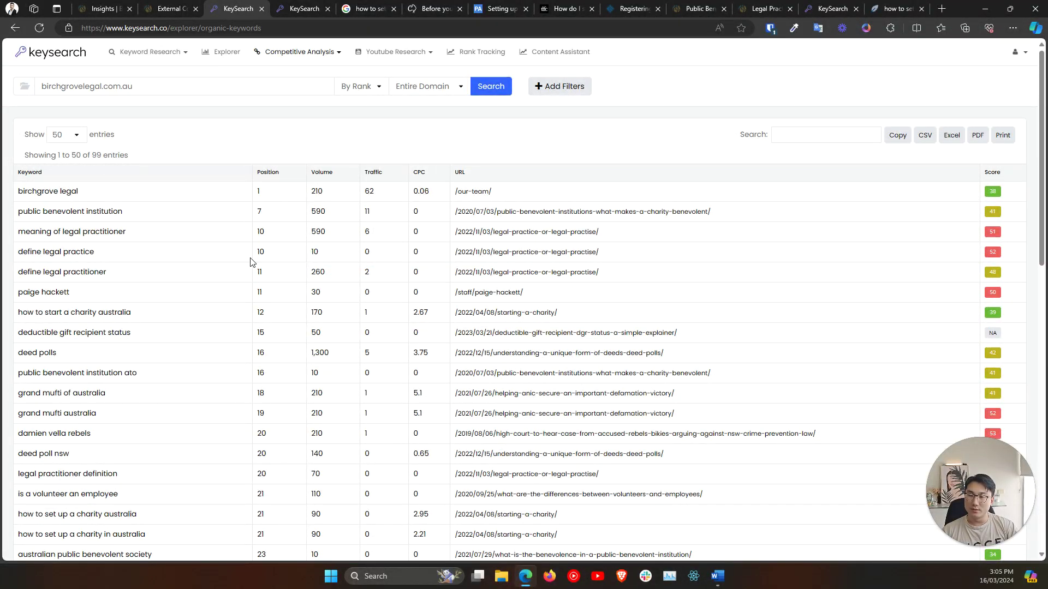
drag(169, 93, 41, 88)
click(279, 135)
scroll(279, 135, down, 4)
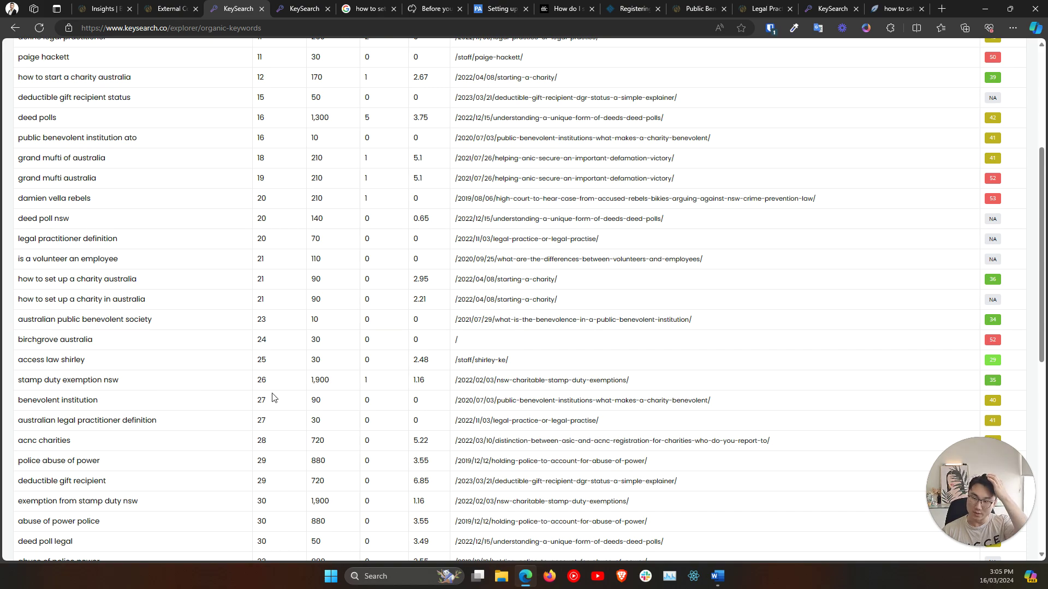
scroll(322, 309, up, 4)
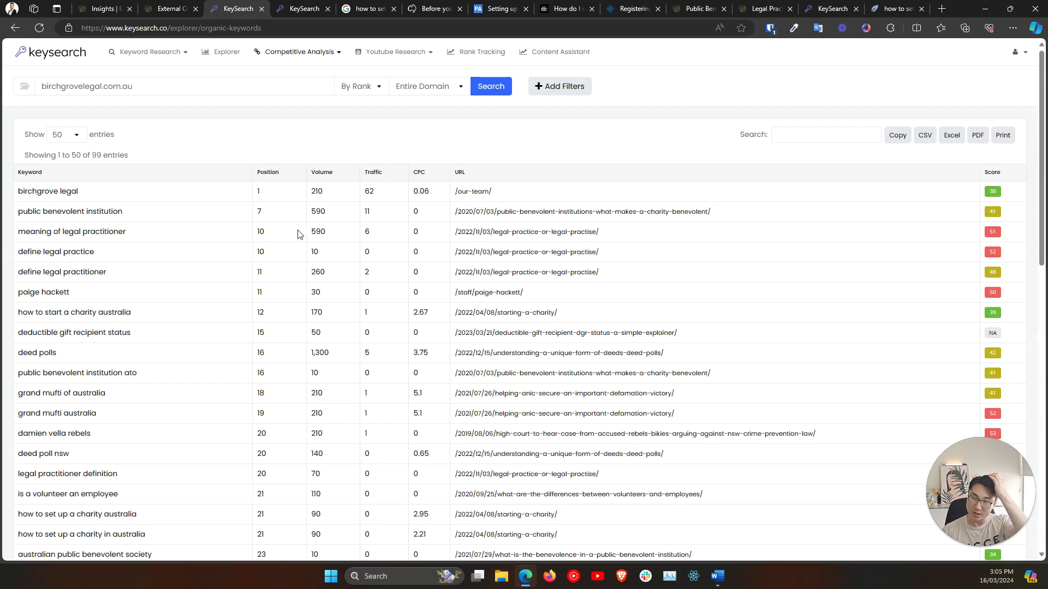
scroll(322, 410, down, 4)
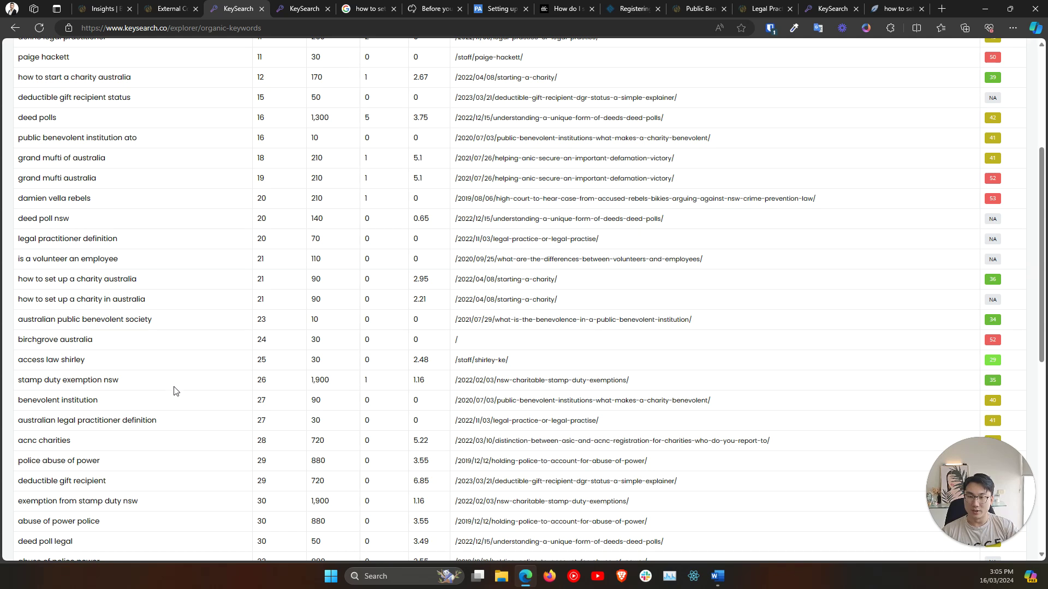
Highlight the keyword "stamp duty exemption nsw", open its ranking page in a new tab, and check the lower-ranked keywords.
drag(170, 387, 23, 380)
click(23, 381)
drag(157, 387, 17, 382)
scroll(116, 416, down, 2)
scroll(115, 416, down, 2)
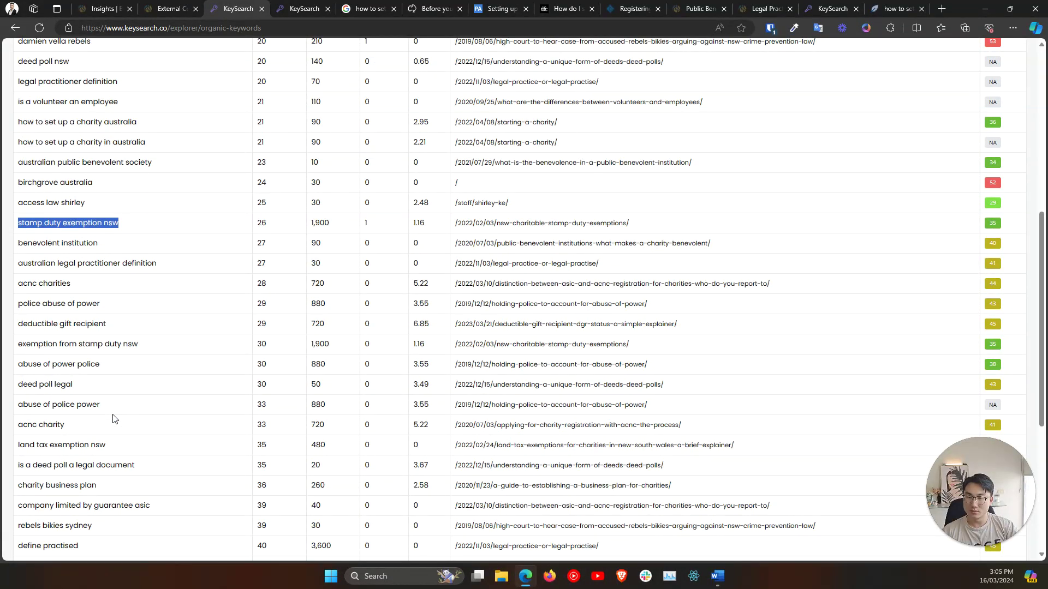
middle_click(527, 224)
scroll(192, 431, down, 4)
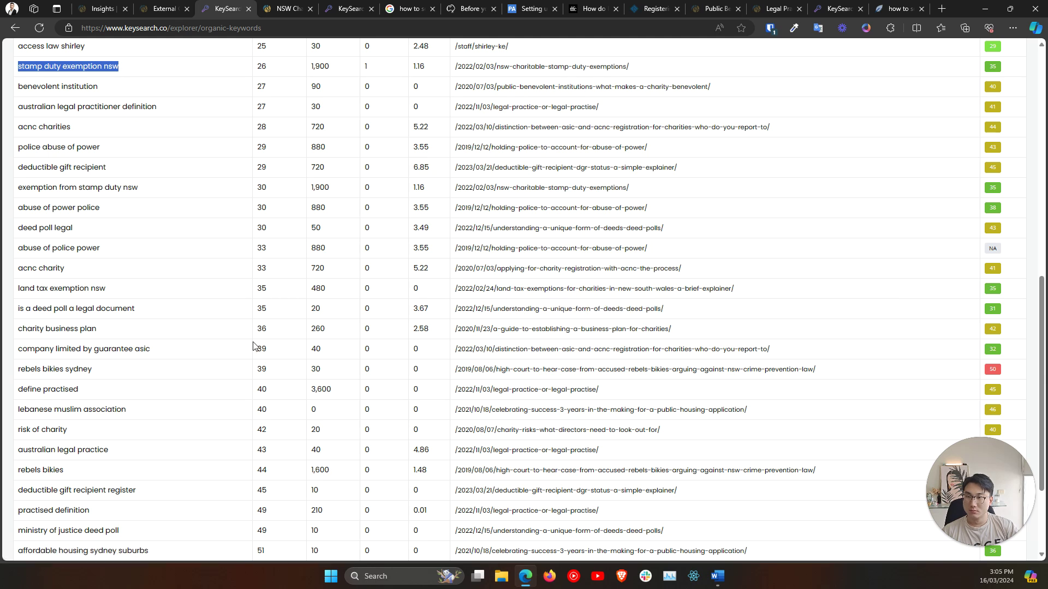
Go back to Birchgrove Legal's Insights listing and browse the first page of articles.
click(146, 6)
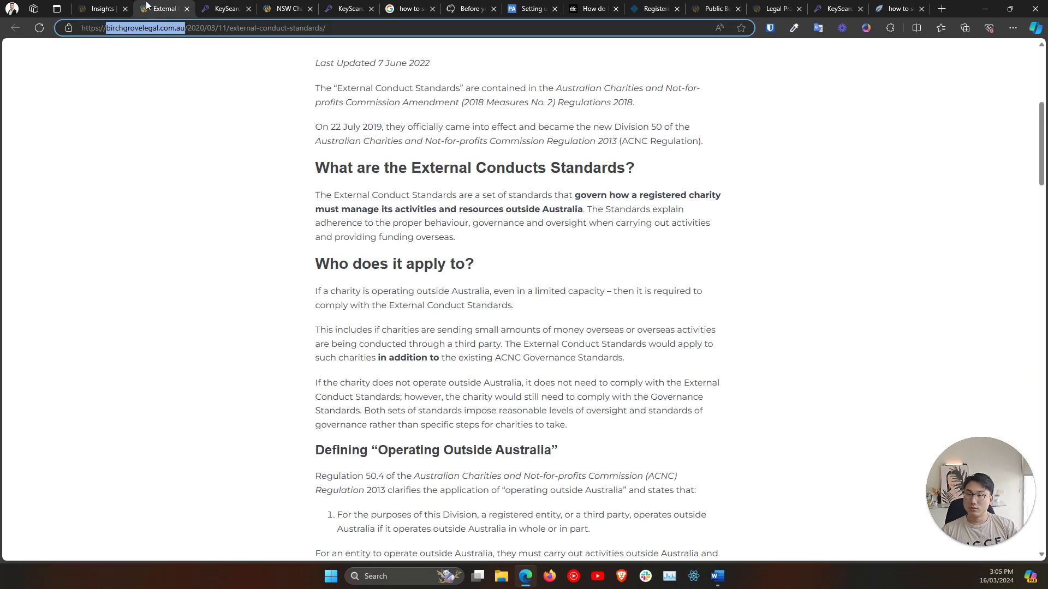
click(79, 6)
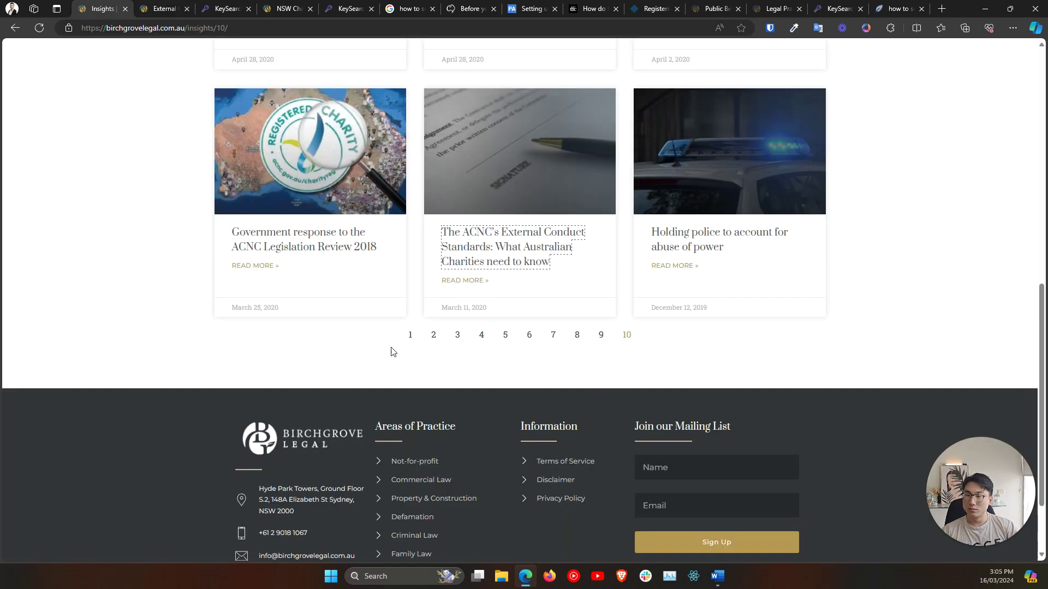
click(409, 334)
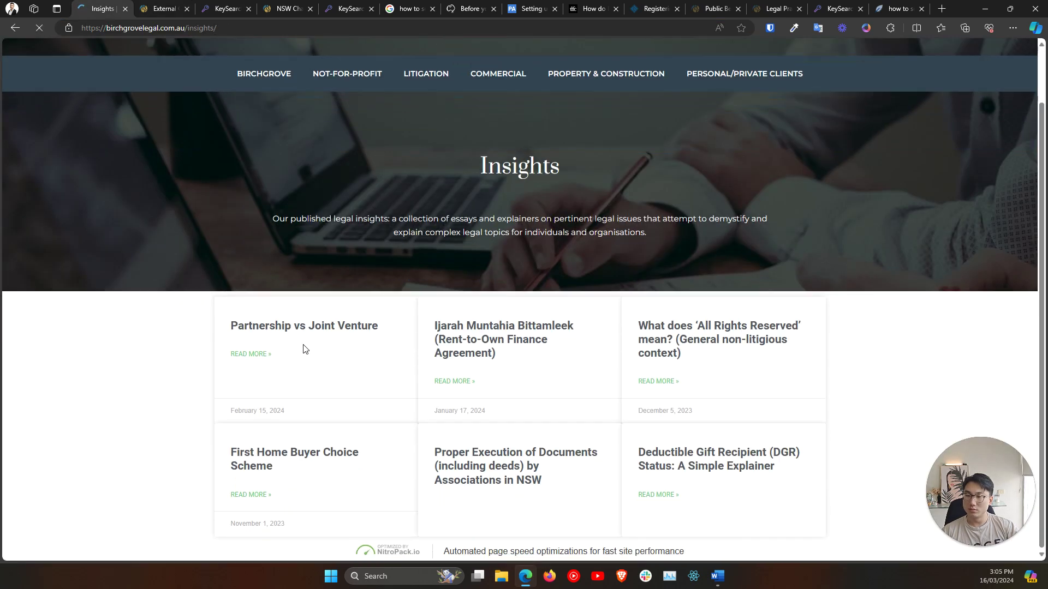
scroll(161, 362, down, 4)
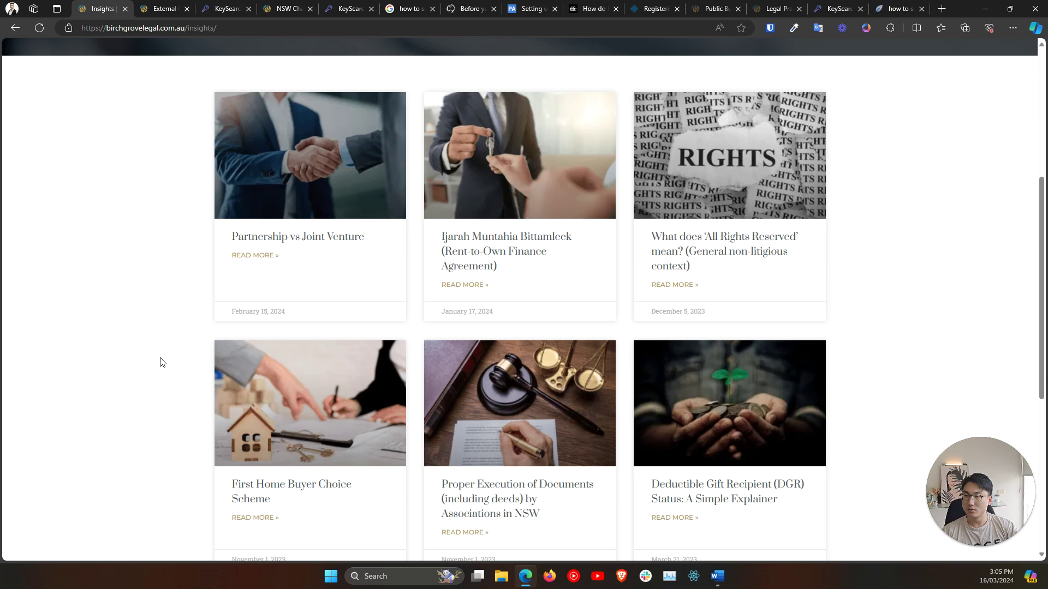
scroll(160, 362, down, 3)
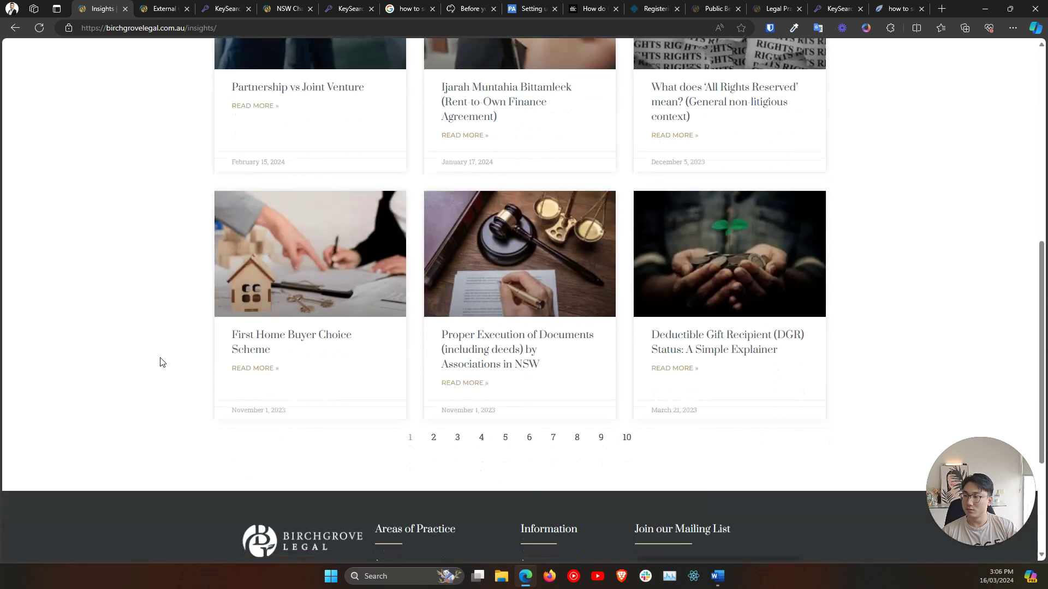
Open page 2 of the Insights listing and look over its article titles for topic ideas.
click(432, 431)
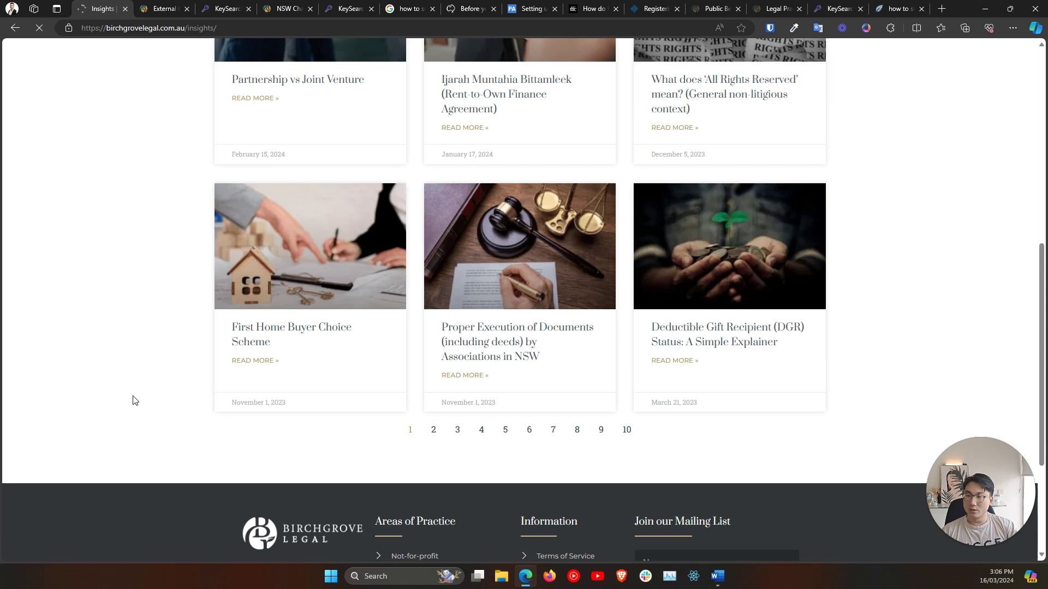
scroll(133, 400, down, 5)
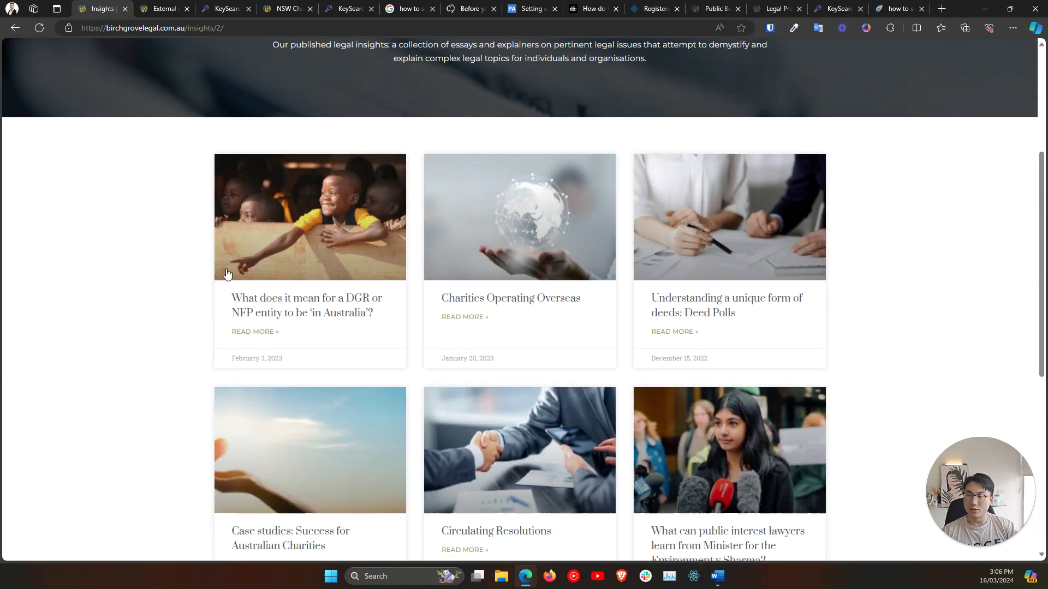
scroll(206, 279, up, 5)
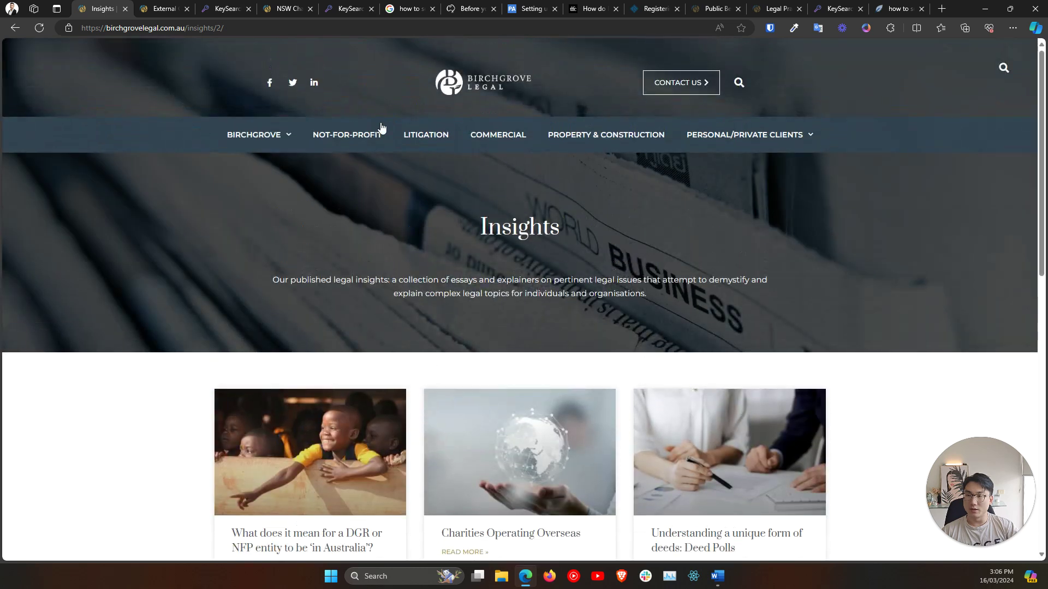
scroll(161, 323, down, 5)
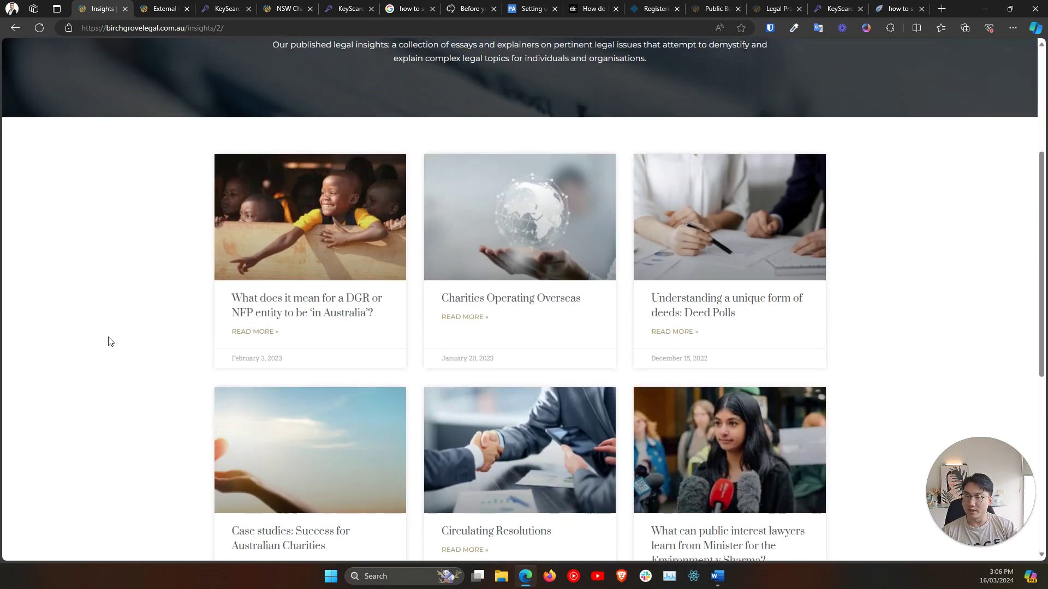
scroll(108, 341, down, 2)
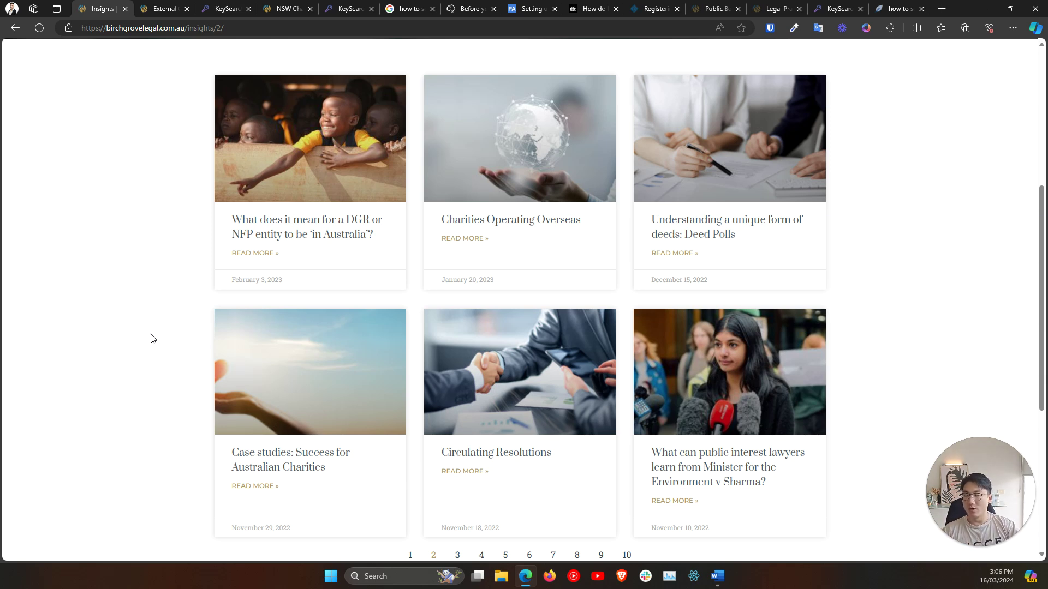
scroll(150, 339, down, 2)
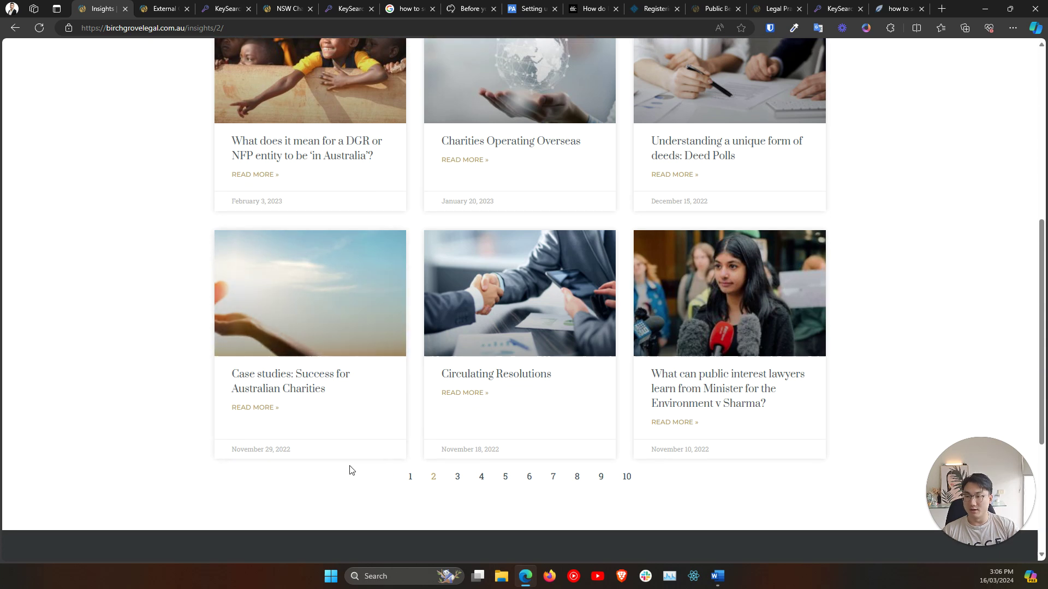
scroll(141, 421, up, 2)
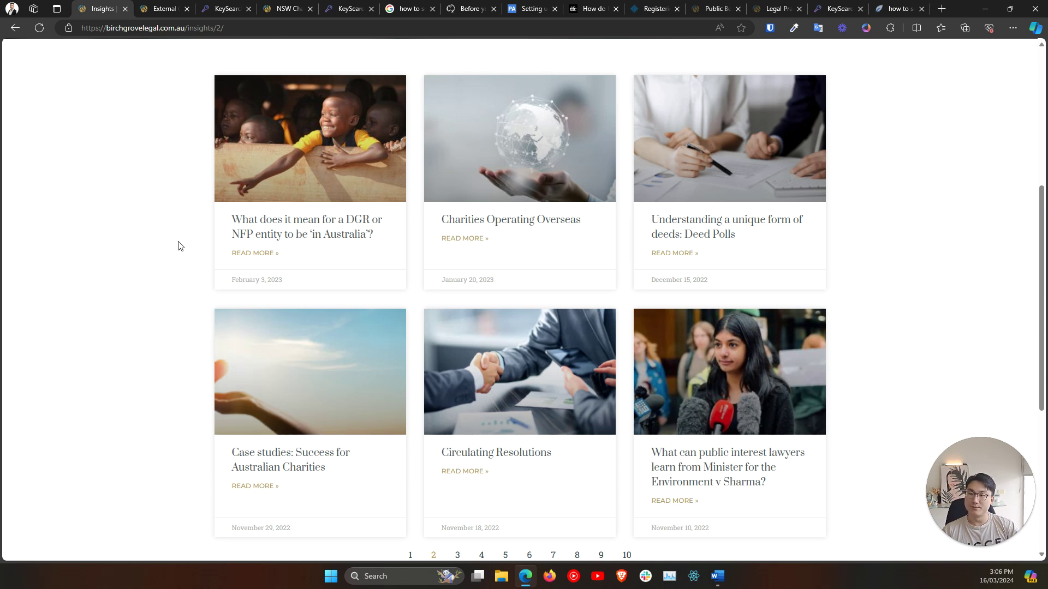
Open the article "What does it mean for a DGR or NFP entity to be 'in Australia'?" in a new tab and read its sections.
right_click(278, 229)
click(291, 236)
scroll(190, 351, down, 2)
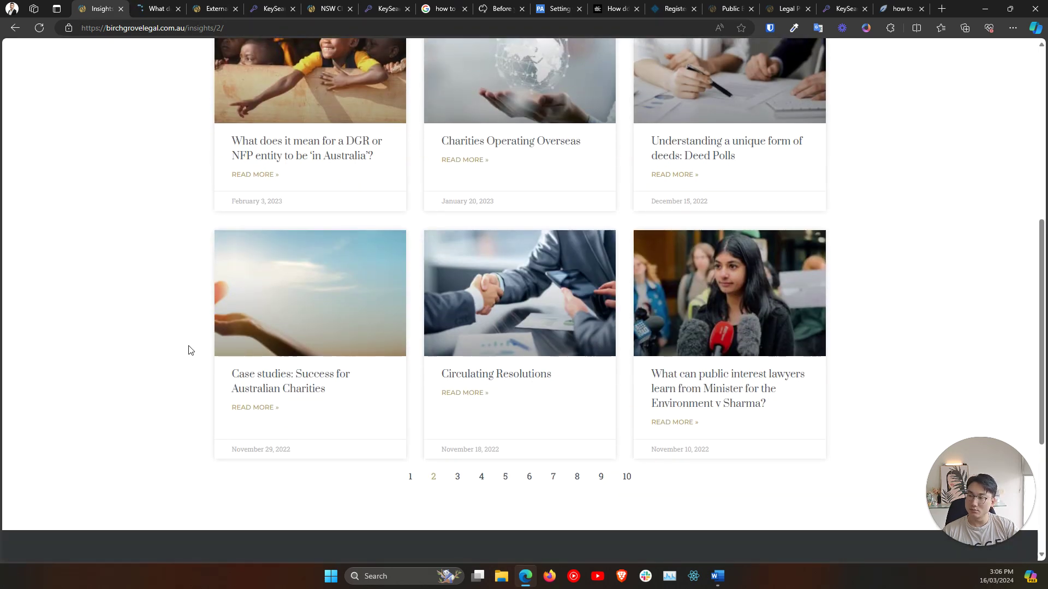
click(156, 8)
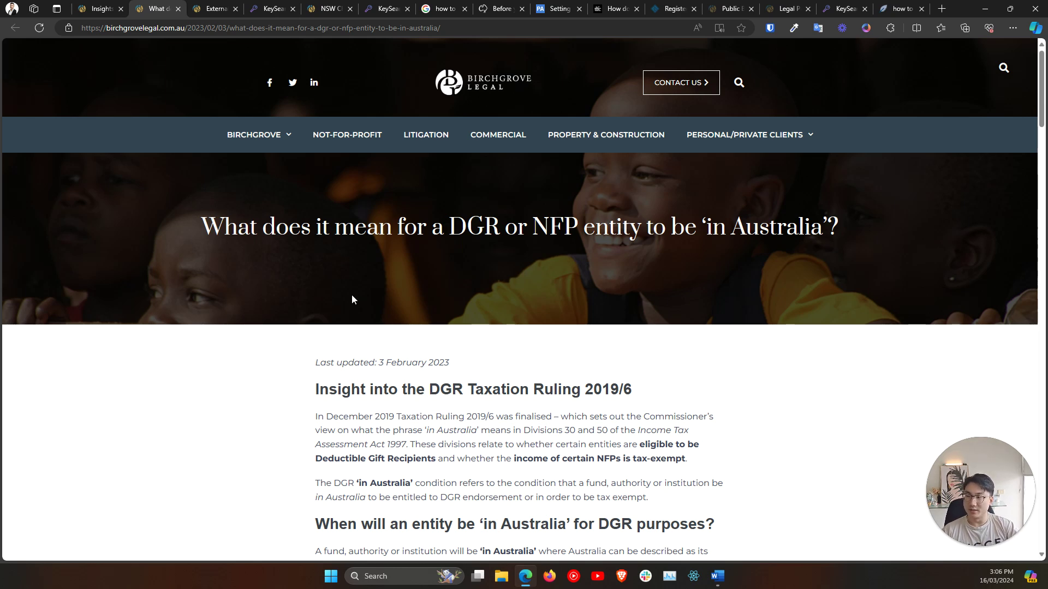
scroll(352, 290, down, 3)
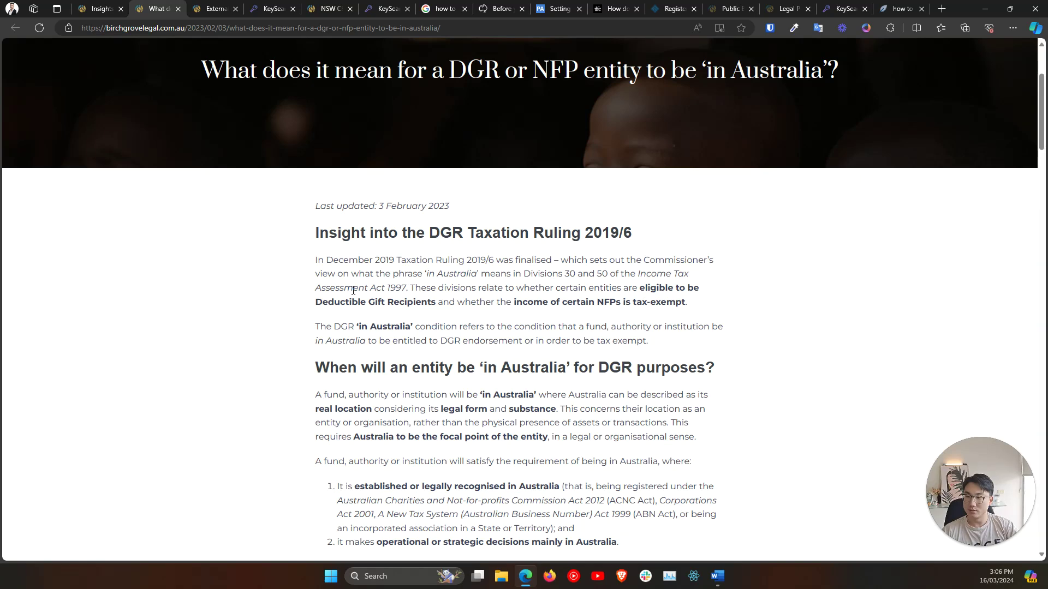
scroll(353, 291, down, 3)
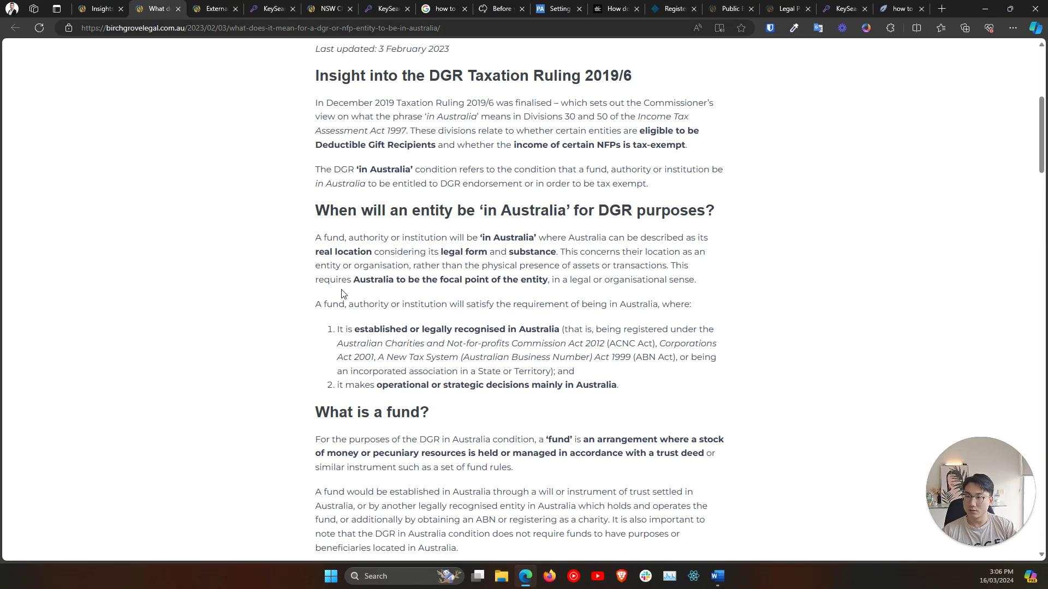
scroll(352, 295, down, 3)
scroll(342, 293, down, 3)
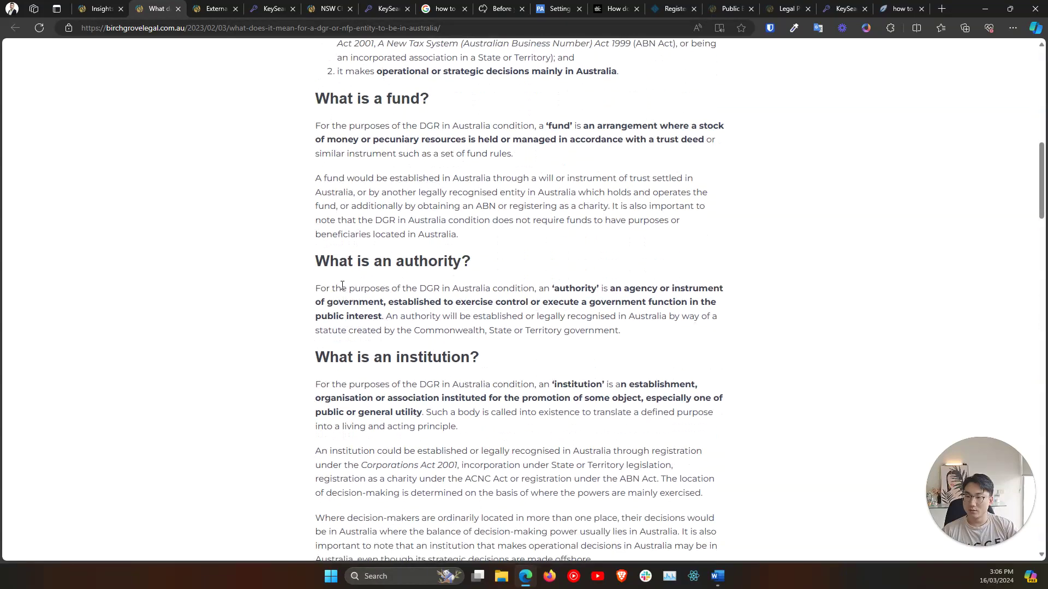
Review the article's title, highlighting the whole title and the abbreviations NFP and DGR to examine its wording.
scroll(342, 293, up, 7)
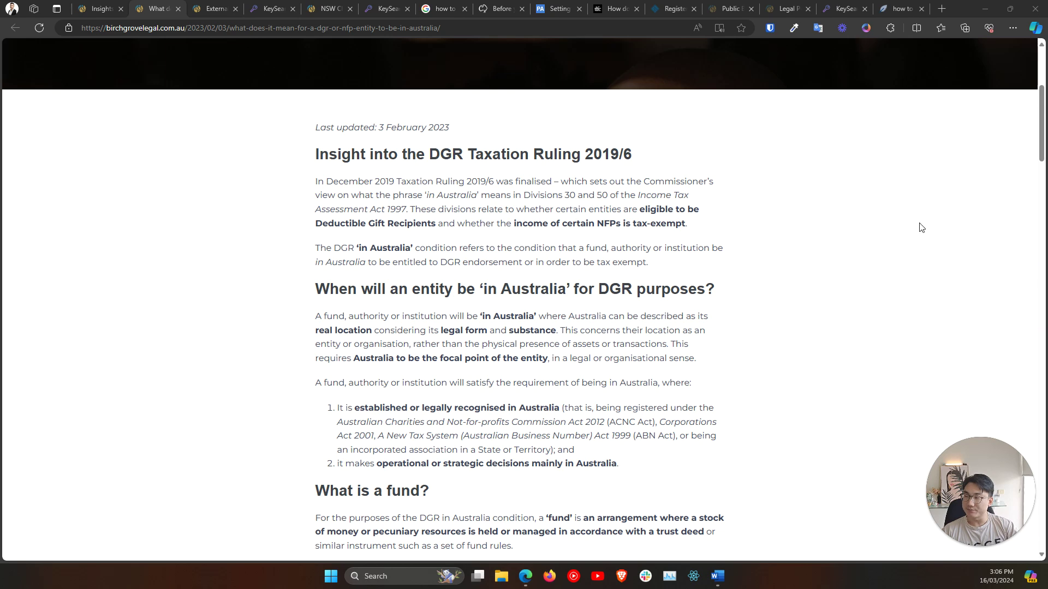
drag(440, 155, 459, 158)
scroll(374, 213, up, 3)
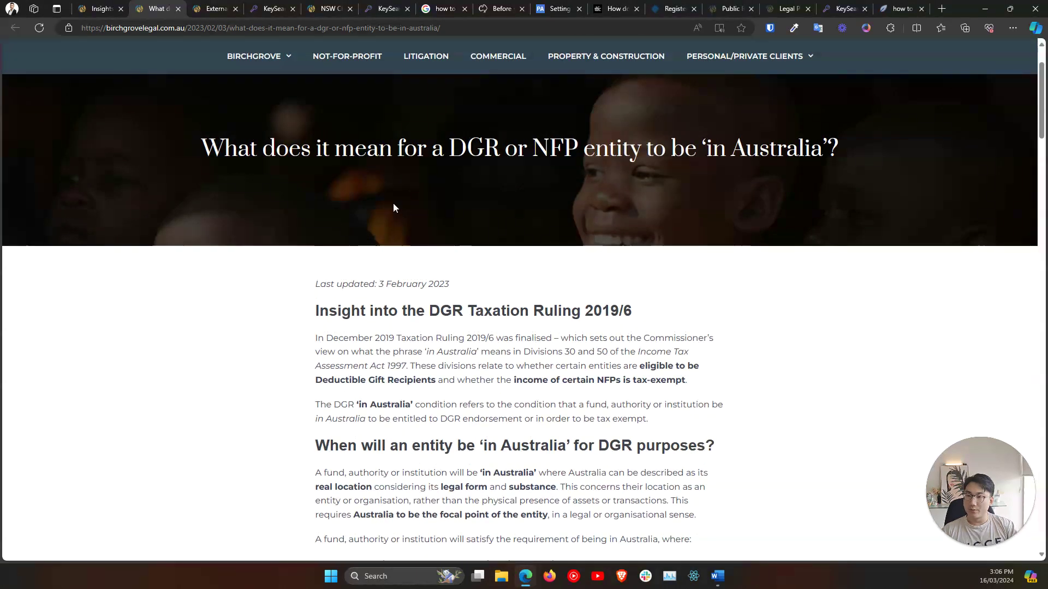
triple_click(229, 148)
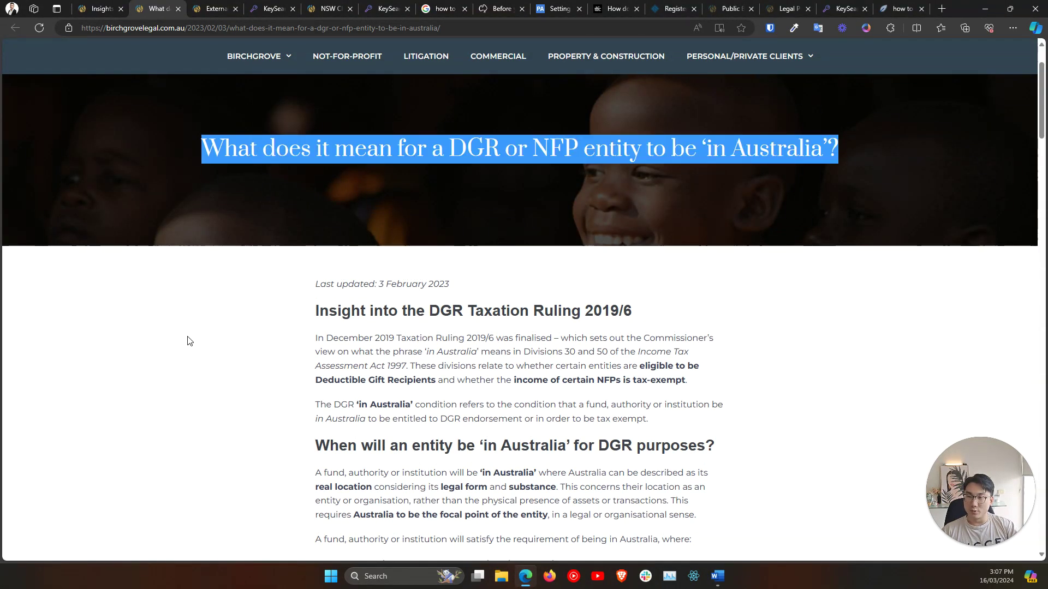
click(188, 341)
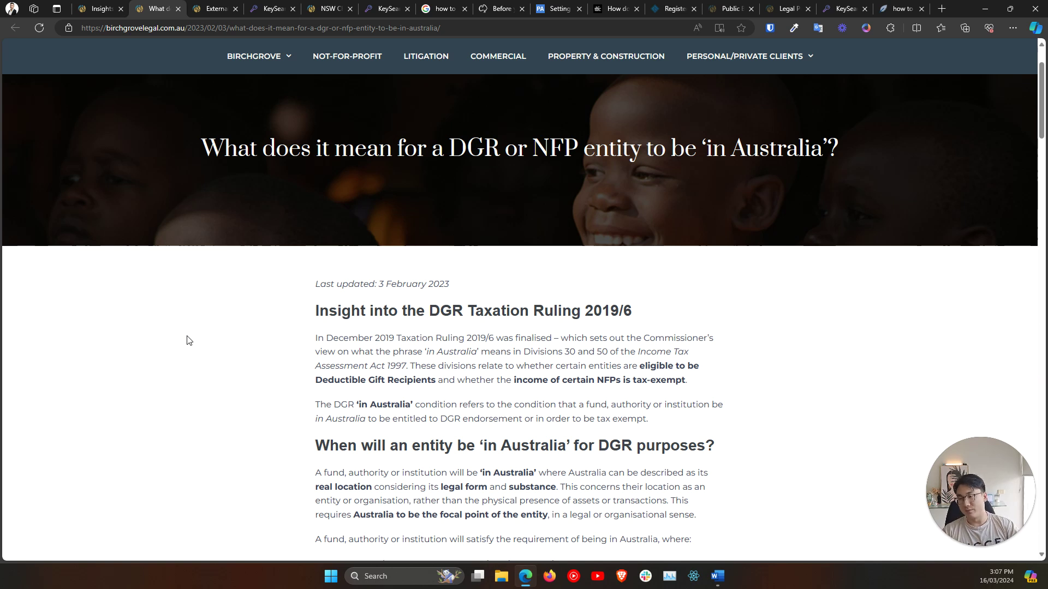
double_click(545, 164)
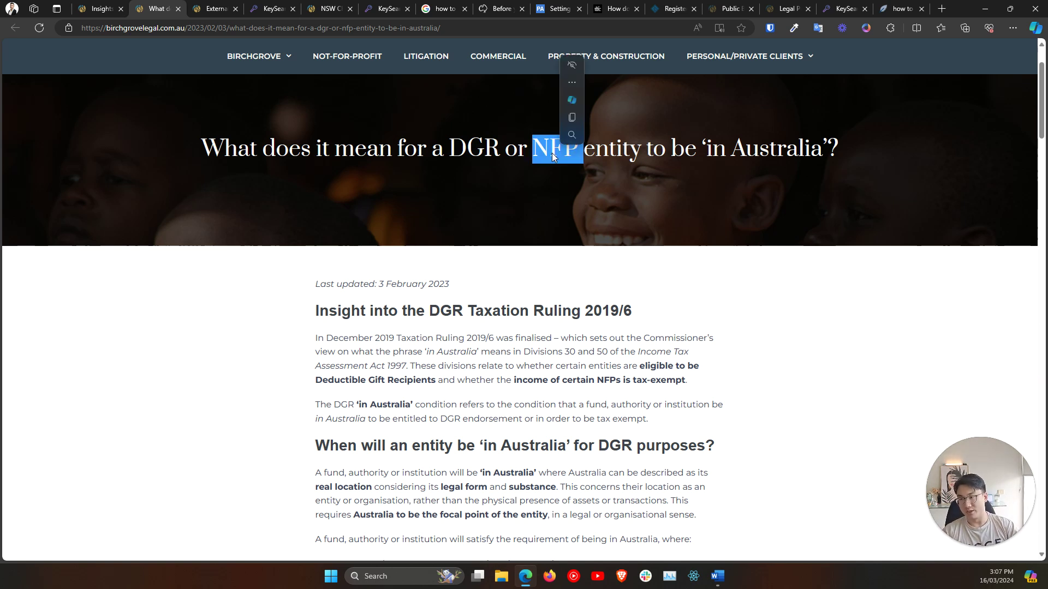
click(545, 163)
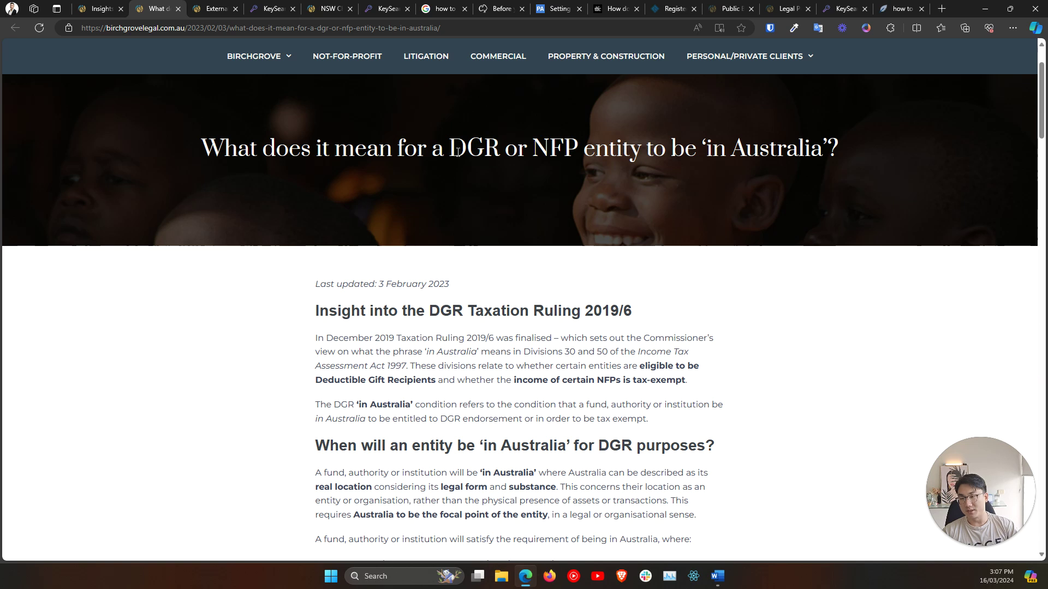
drag(449, 153, 499, 153)
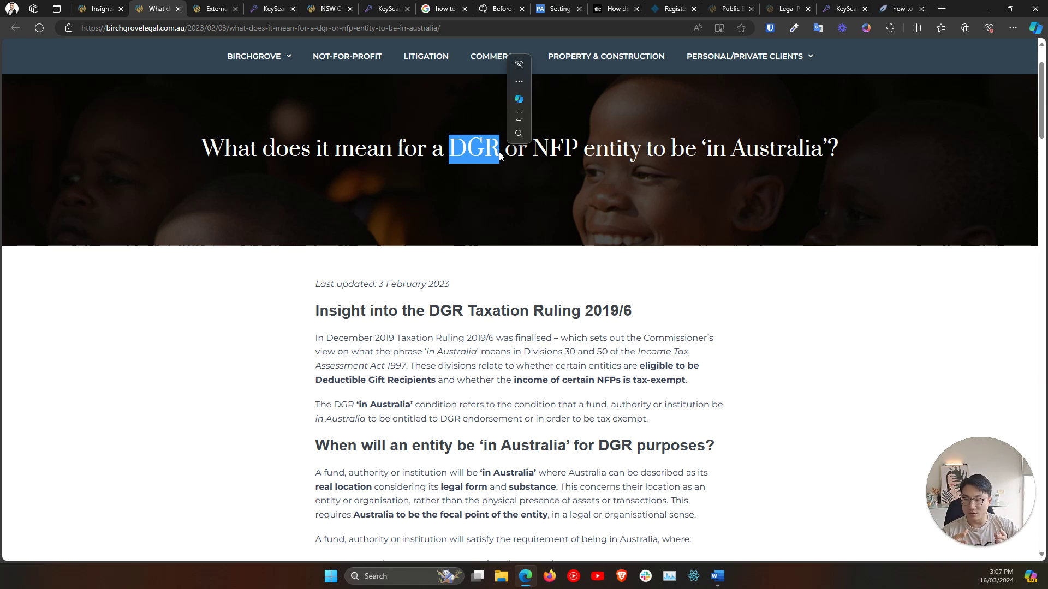
click(219, 416)
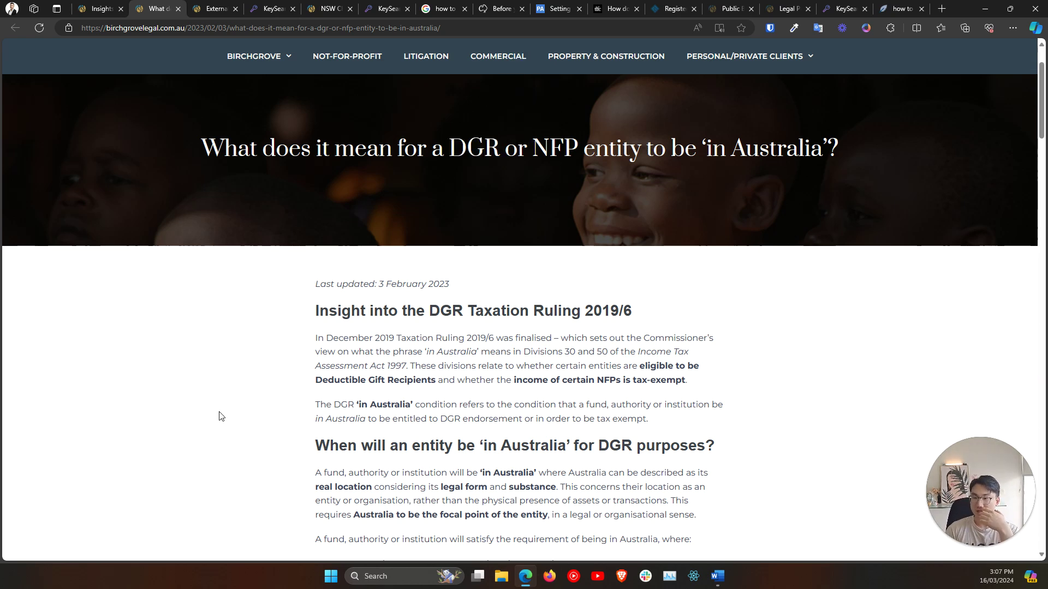
Examine the heading "When will an entity be 'in Australia' for DGR purposes?" and skim the article's sections down and back to the start.
scroll(229, 423, down, 1)
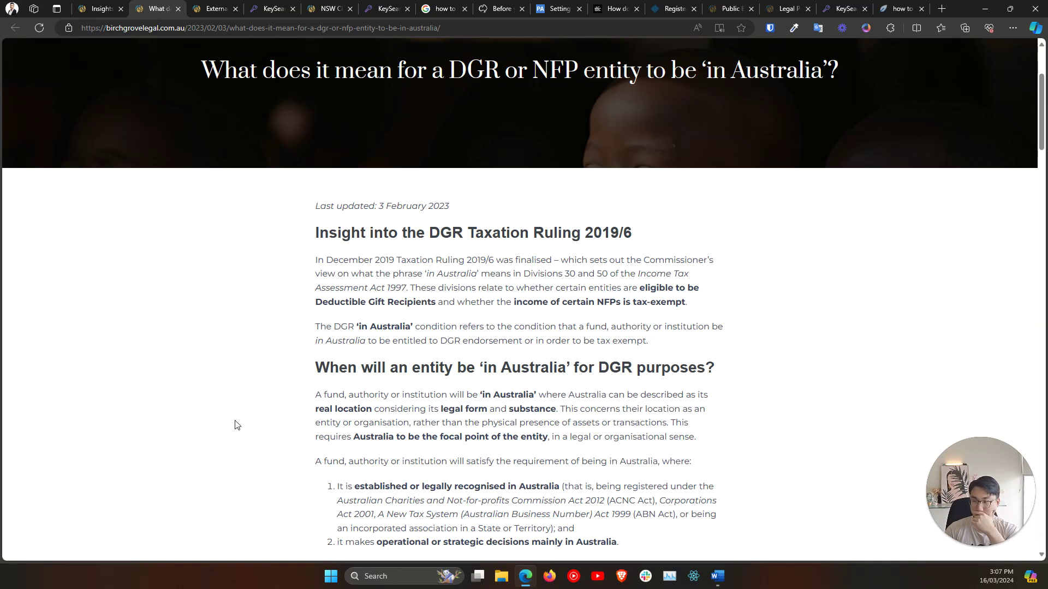
drag(599, 370, 630, 373)
click(631, 374)
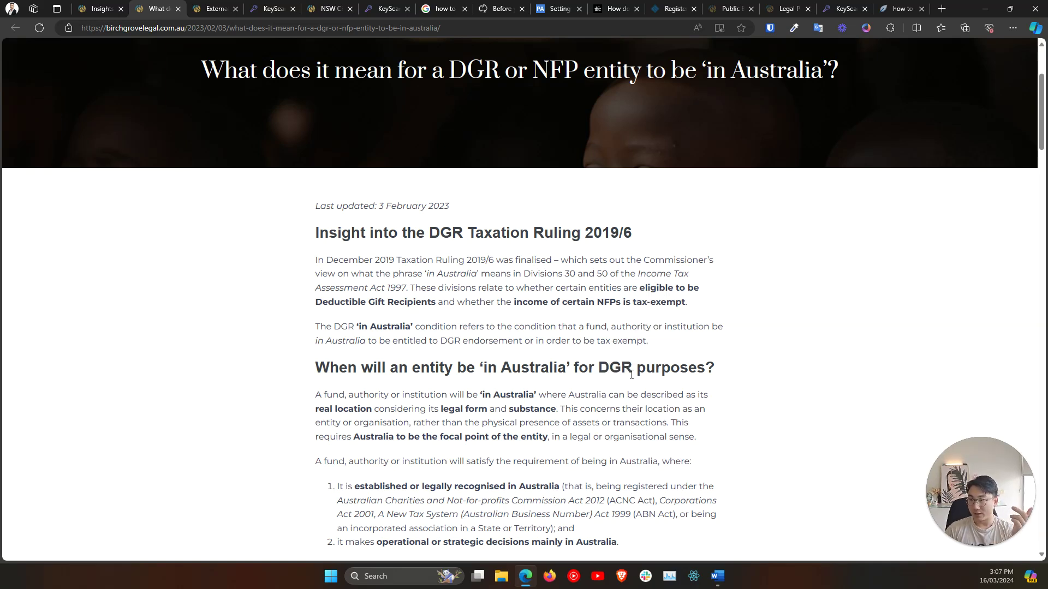
drag(624, 375, 599, 381)
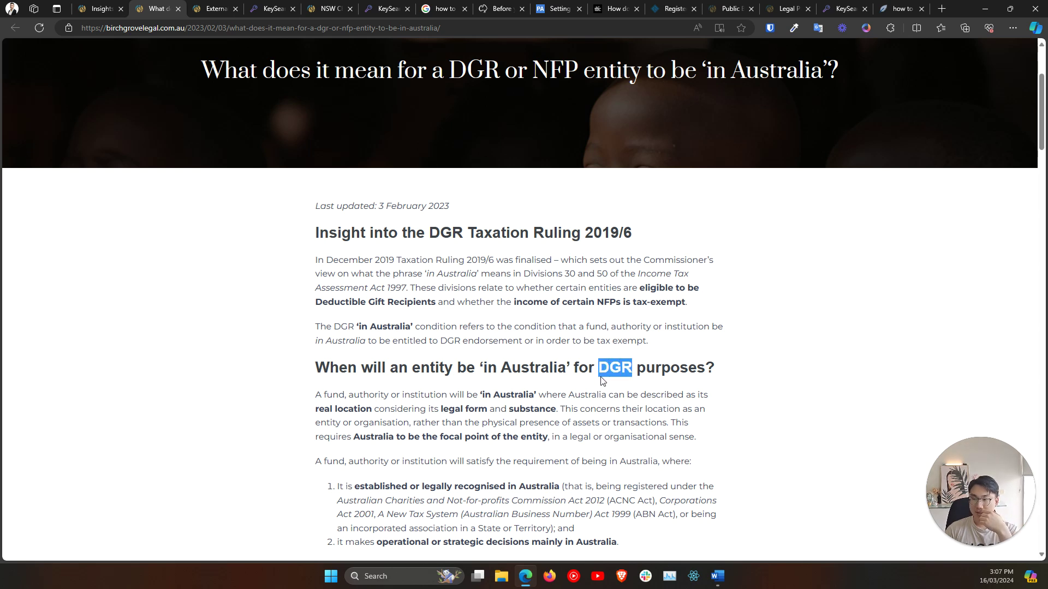
click(527, 384)
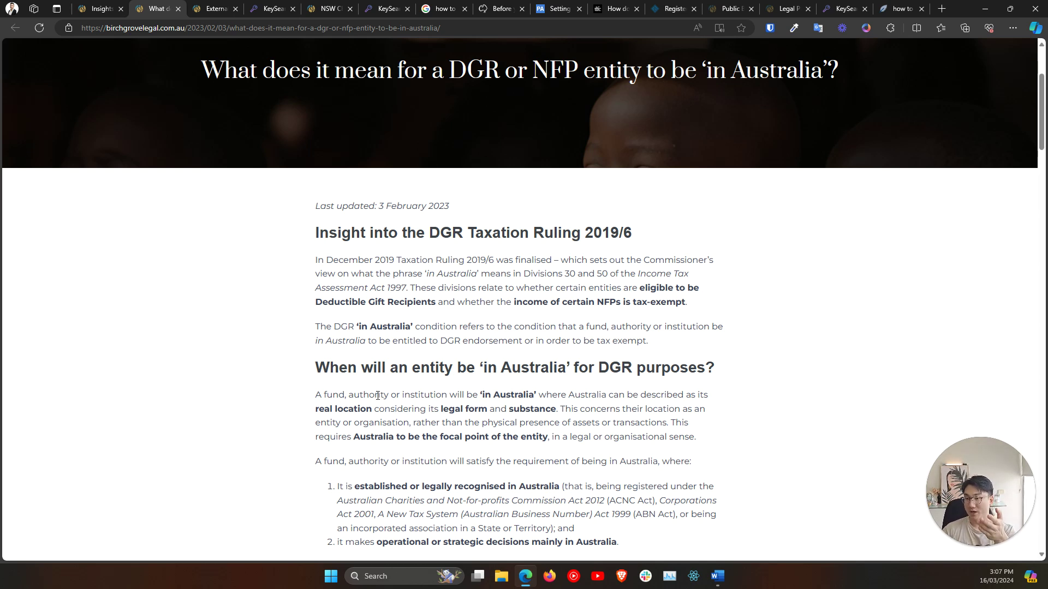
scroll(378, 395, down, 3)
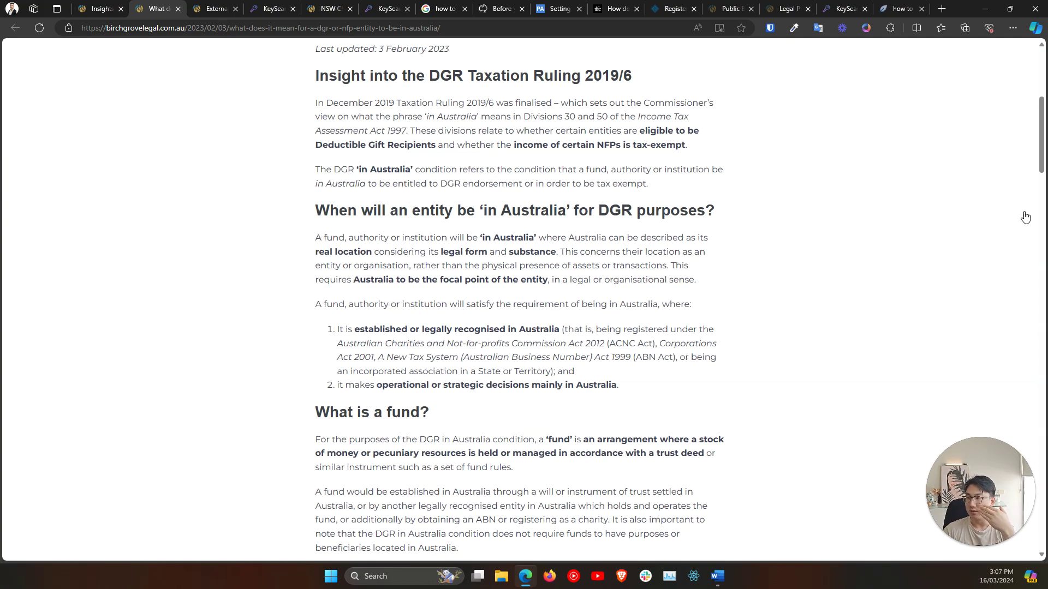
scroll(461, 346, down, 15)
scroll(461, 346, up, 20)
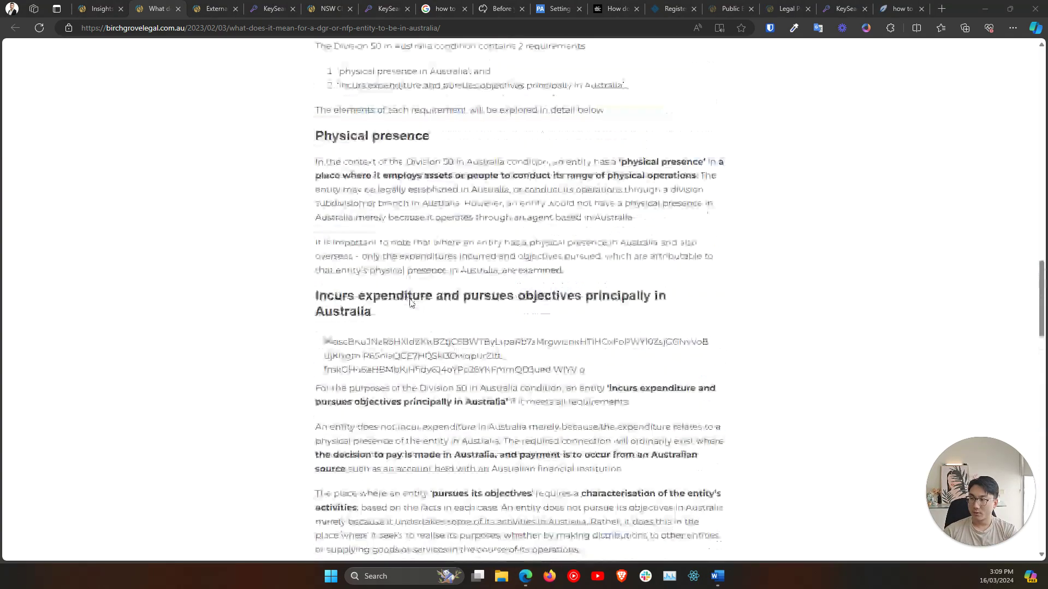
scroll(327, 322, down, 10)
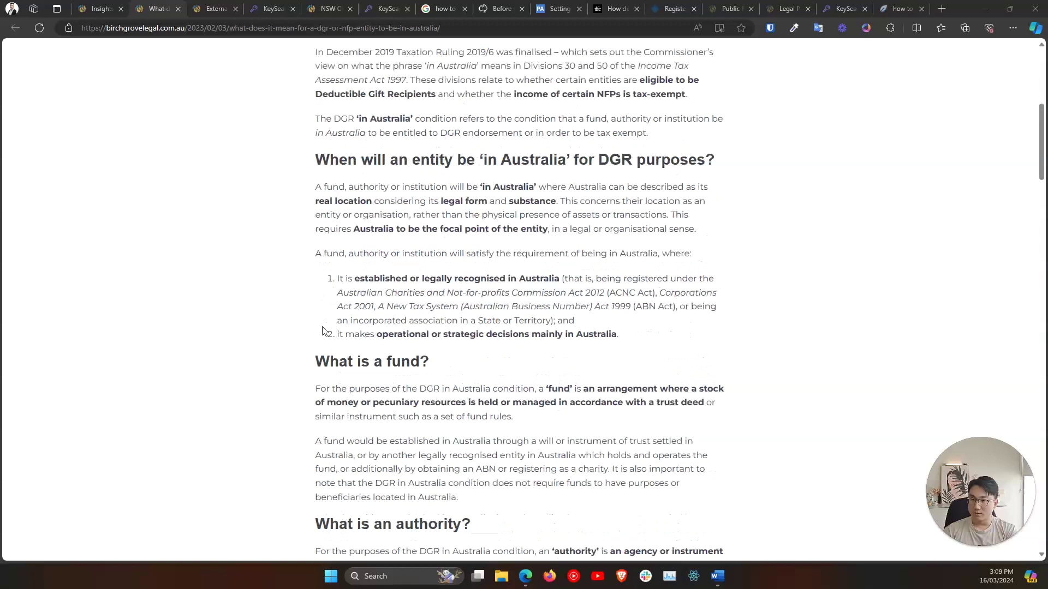
scroll(323, 333, up, 4)
scroll(324, 333, up, 5)
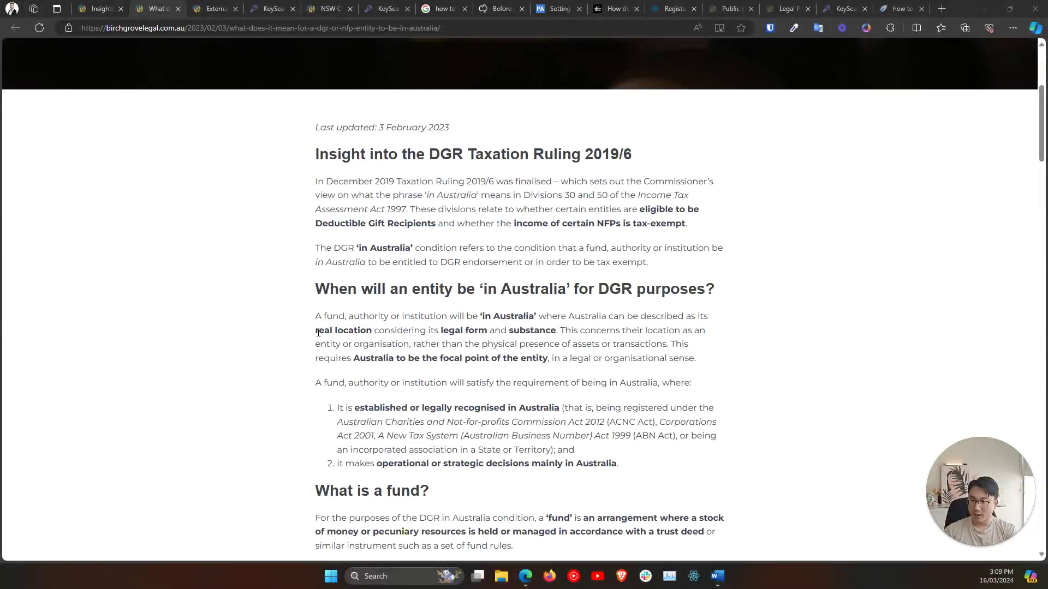
scroll(318, 333, up, 1)
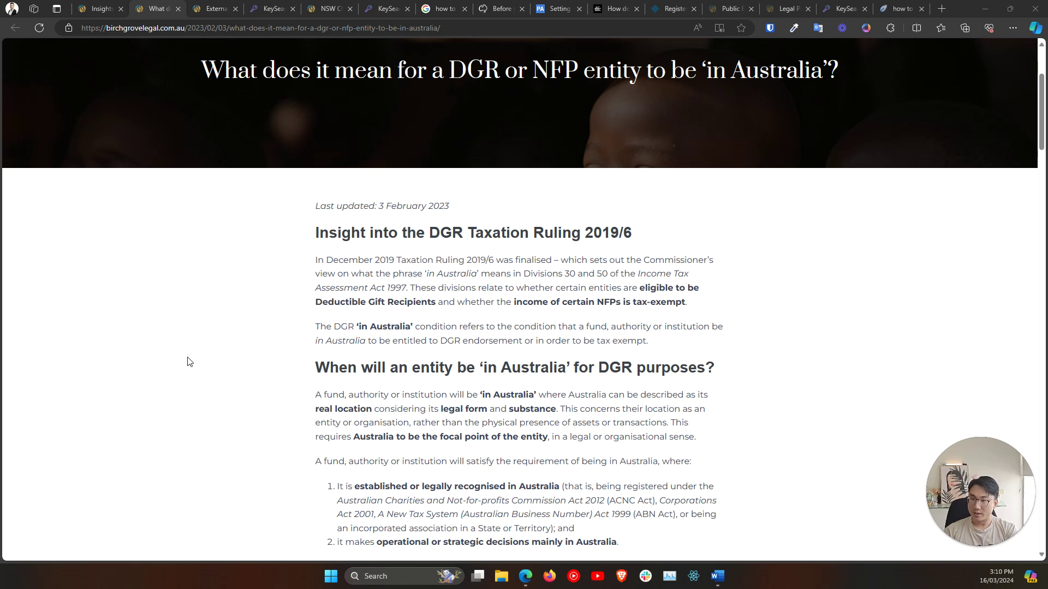
Re-examine the article's full title and compare it with the opening sections on the DGR ruling, funds and authorities.
scroll(187, 362, up, 2)
drag(201, 149, 840, 149)
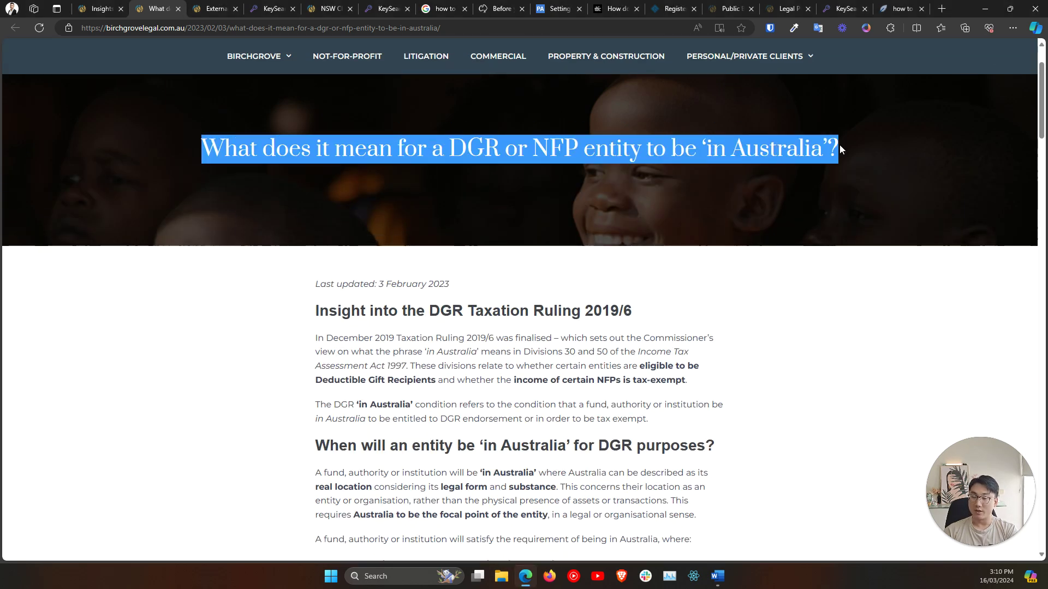
click(351, 331)
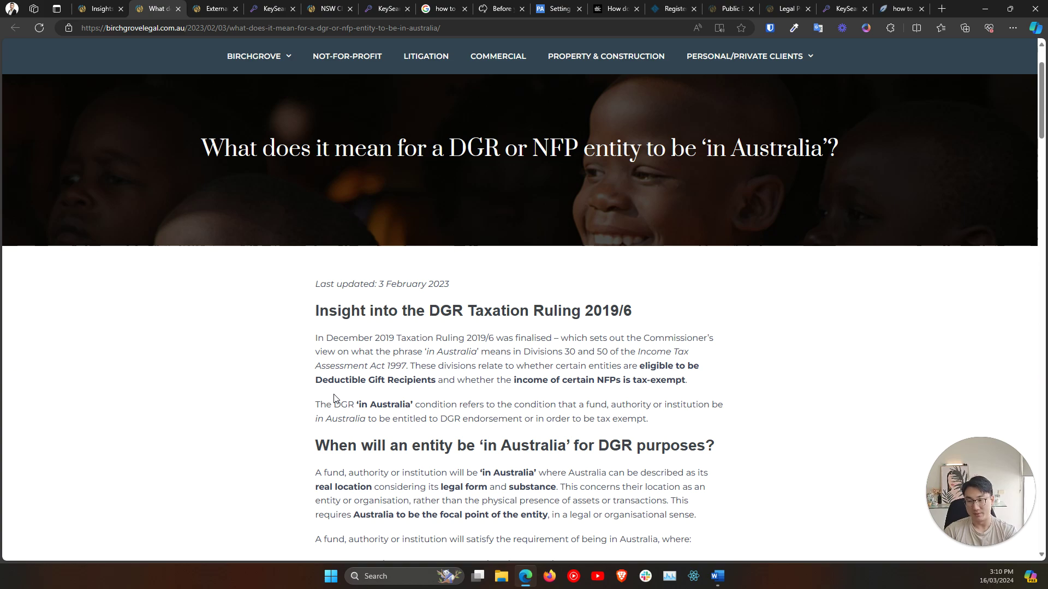
scroll(334, 398, down, 7)
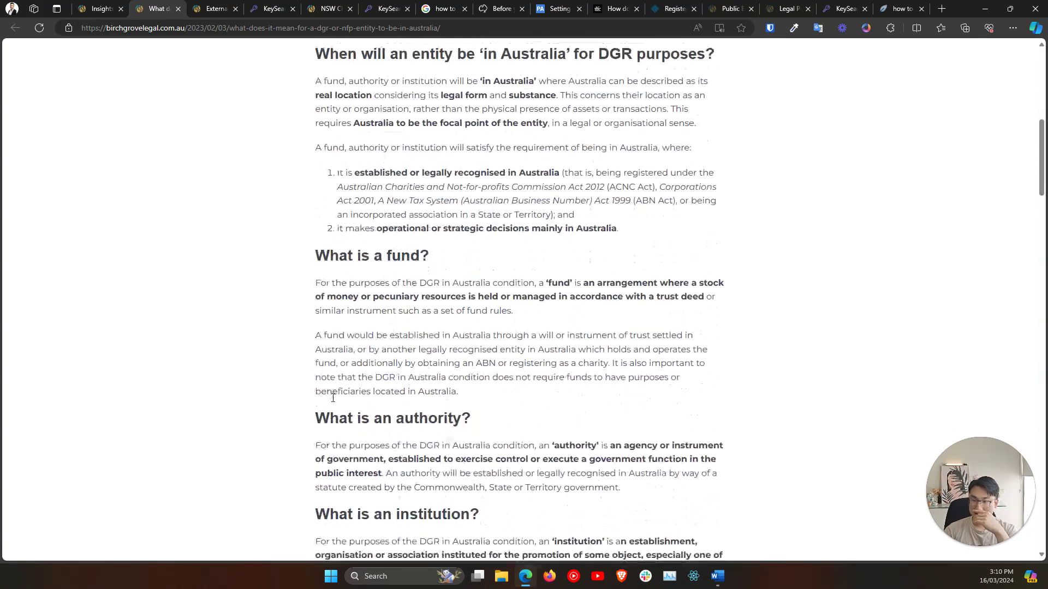
scroll(332, 393, up, 4)
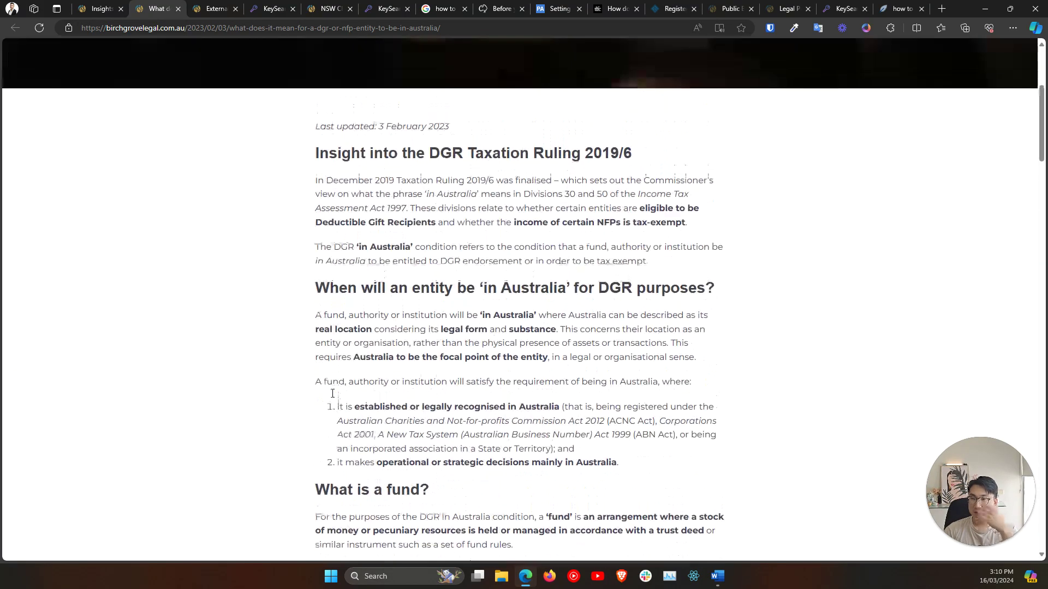
scroll(330, 395, down, 7)
scroll(333, 393, up, 6)
scroll(339, 389, up, 2)
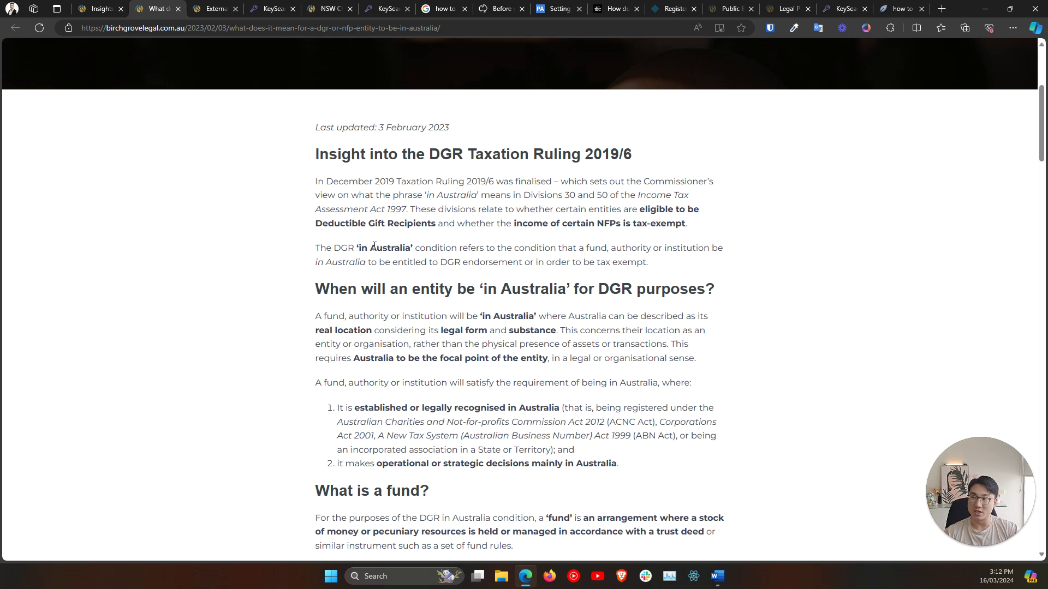
Search Google in a new tab for "how to become a Deductible Gift Recipient charity", copying "Deductible Gift Recipient" from the article.
click(942, 10)
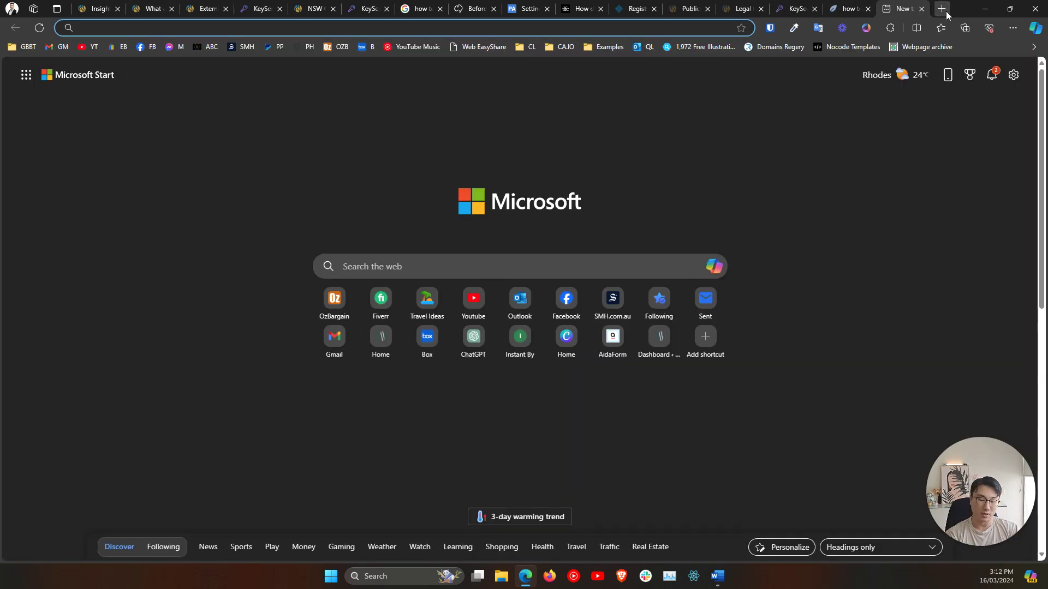
text(how to become a)
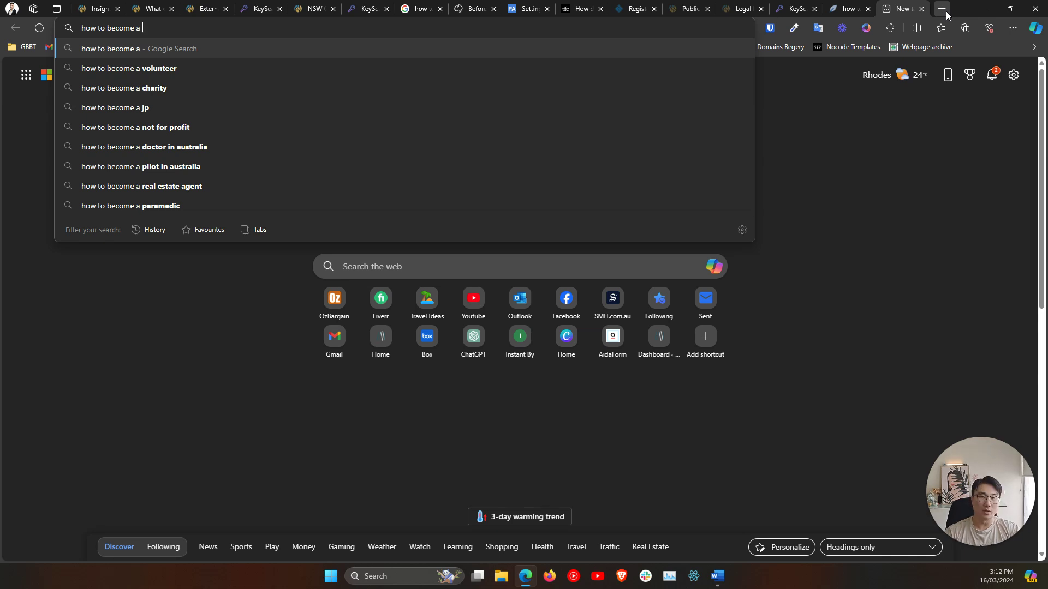
click(213, 7)
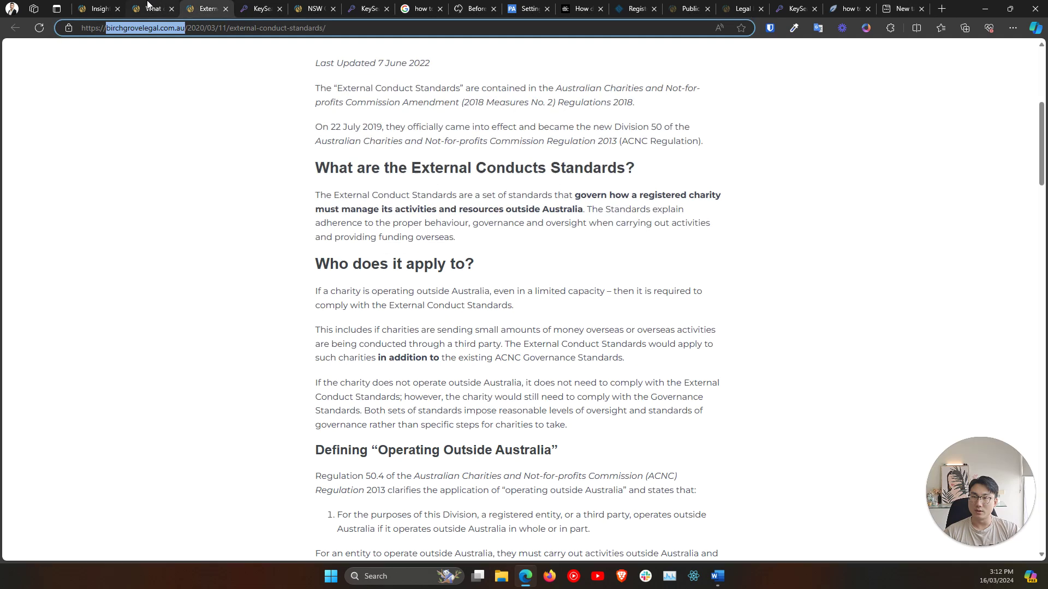
click(147, 5)
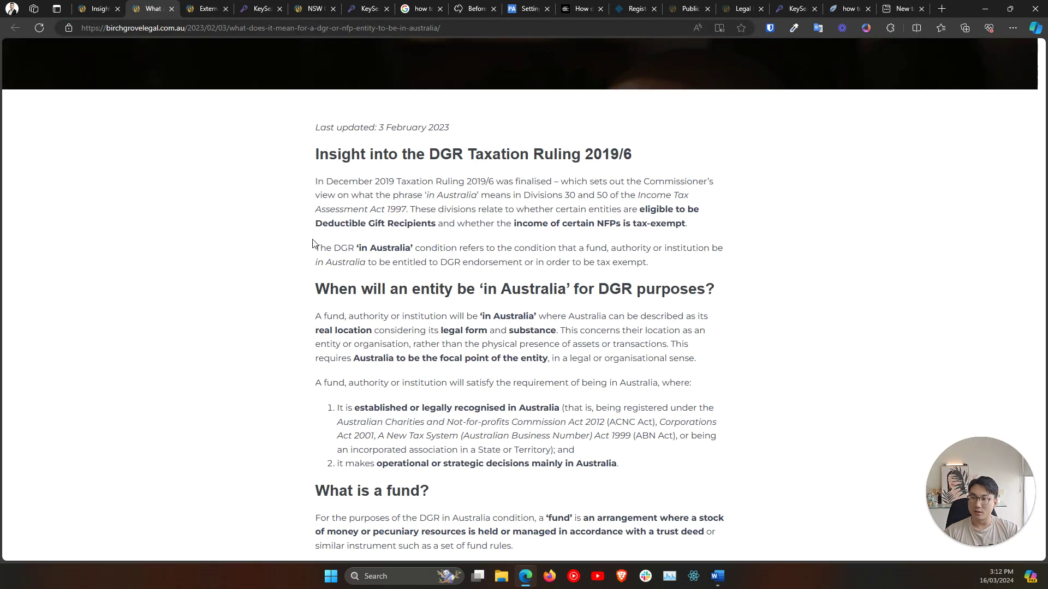
drag(312, 228, 433, 225)
key(ctrl+c)
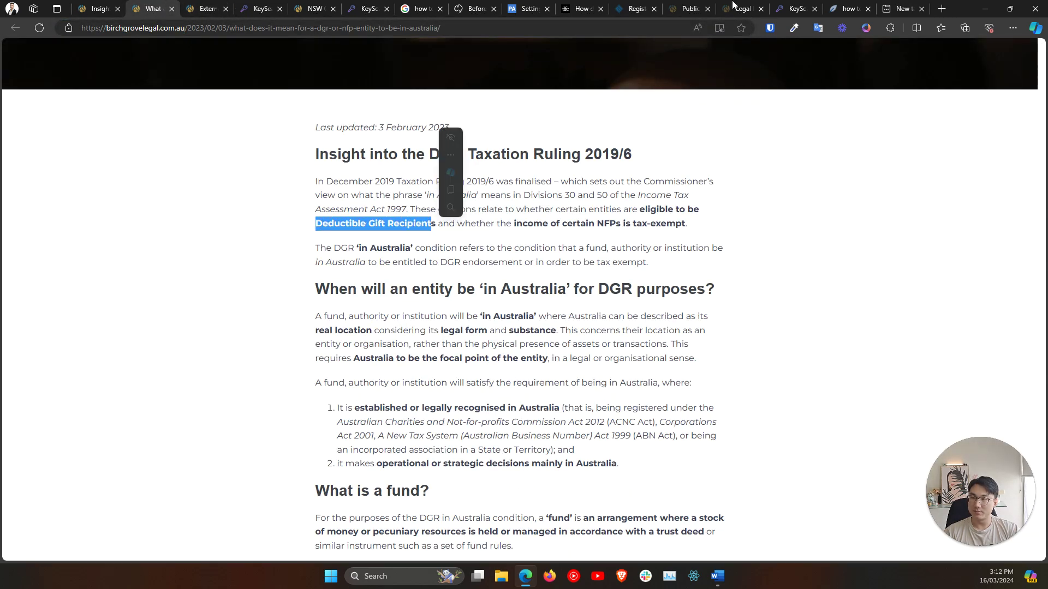
click(880, 5)
key(ctrl+v)
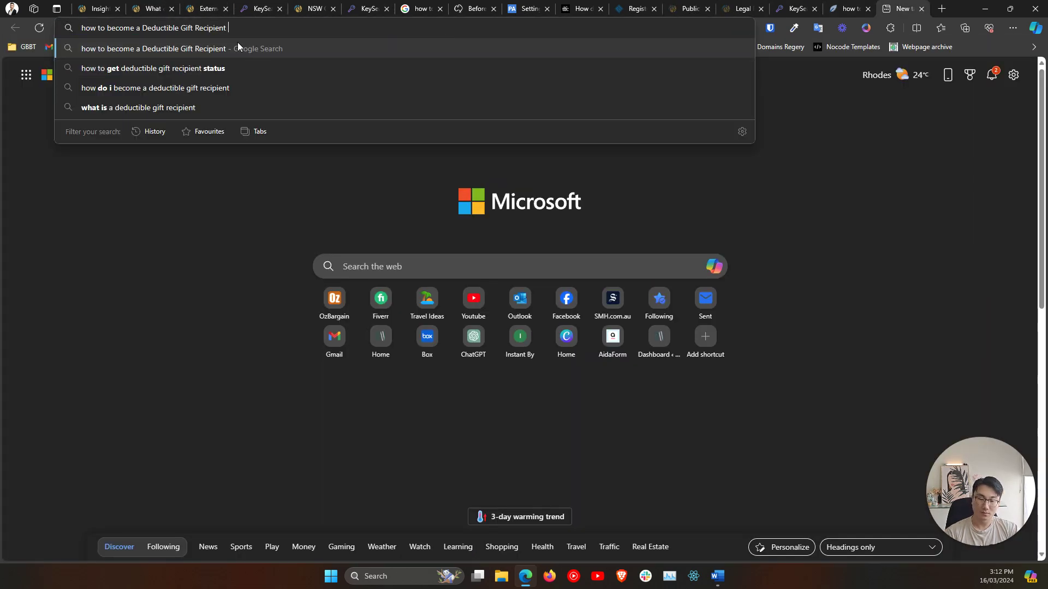
text(charity)
key(Return)
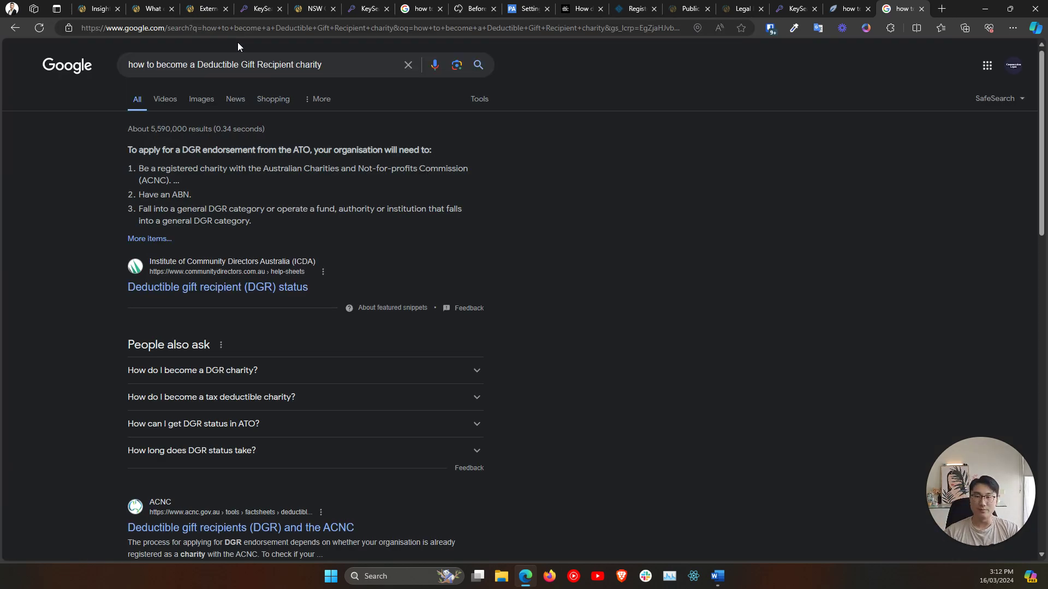
Open the Not-for-profit Law result "Deductible Gift Recipient (DGR) Status" in a background tab.
scroll(109, 312, down, 10)
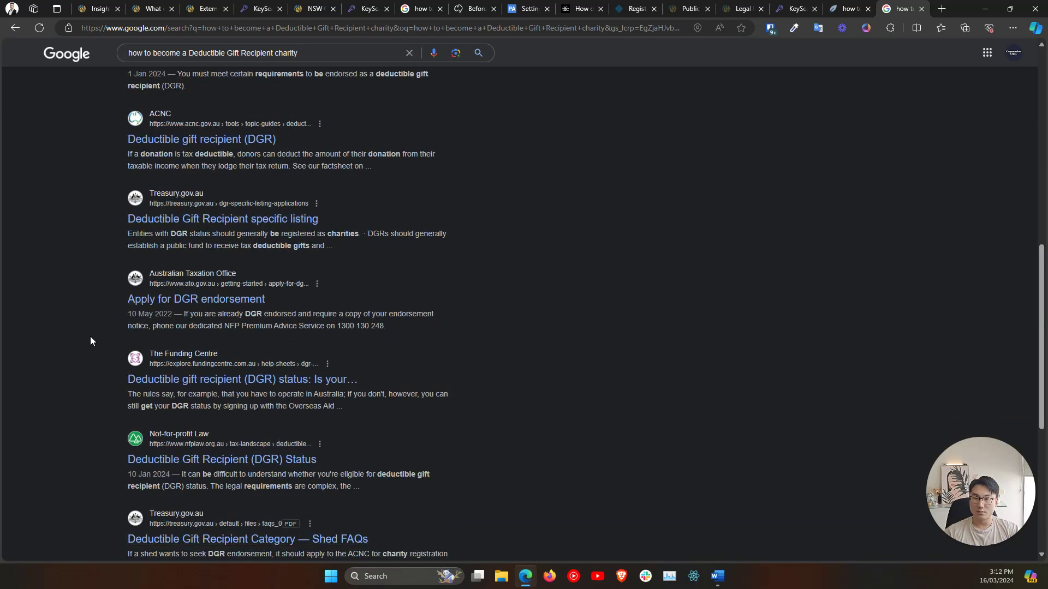
scroll(90, 339, down, 1)
middle_click(145, 381)
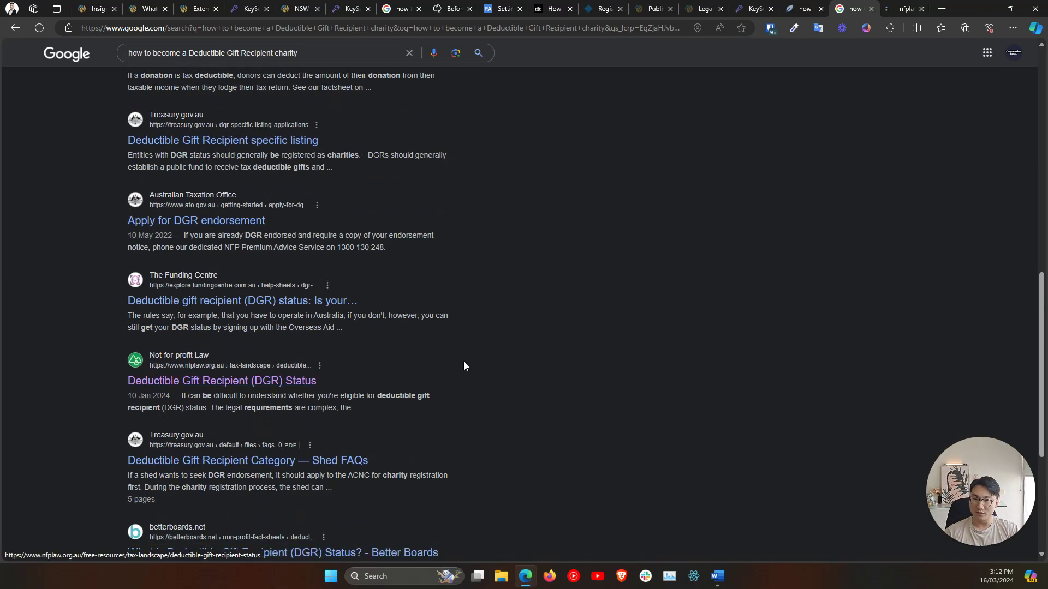
Look through the remaining Google results, related searches and related questions for other pages on DGR status.
scroll(259, 392, down, 3)
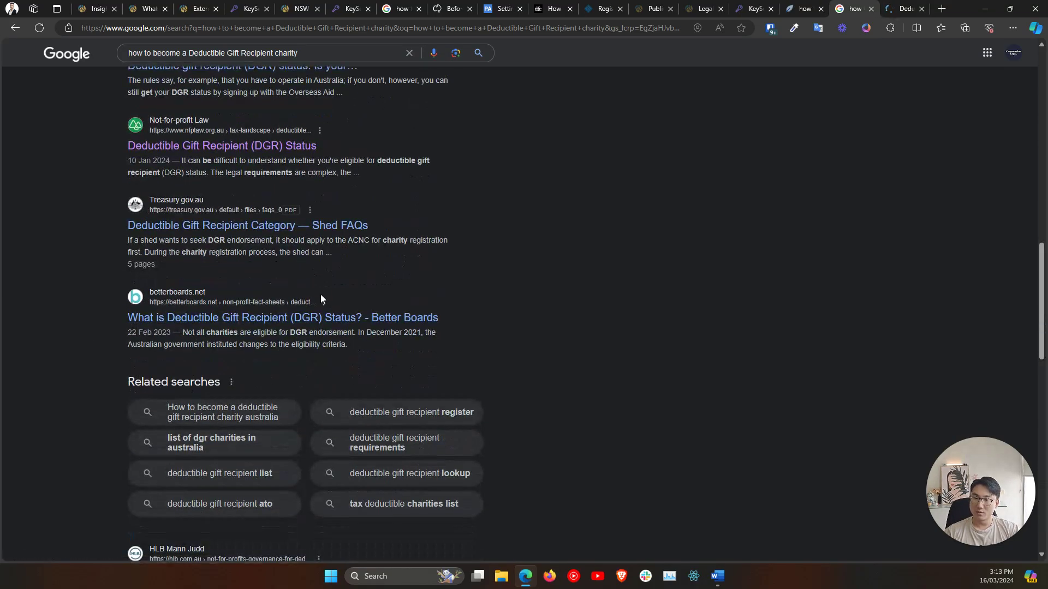
scroll(322, 300, down, 2)
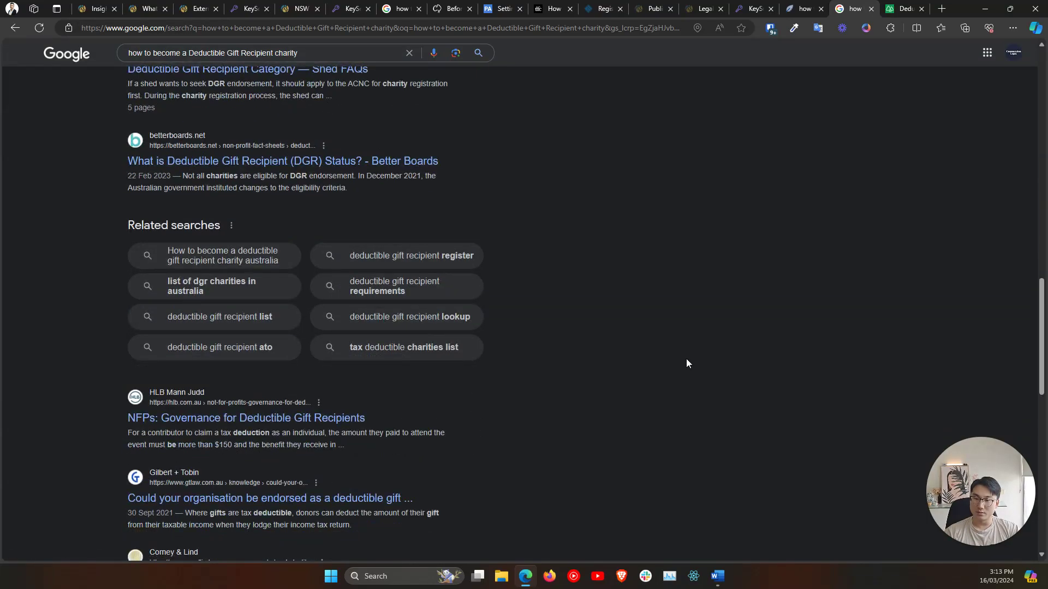
scroll(686, 359, down, 2)
scroll(686, 360, up, 10)
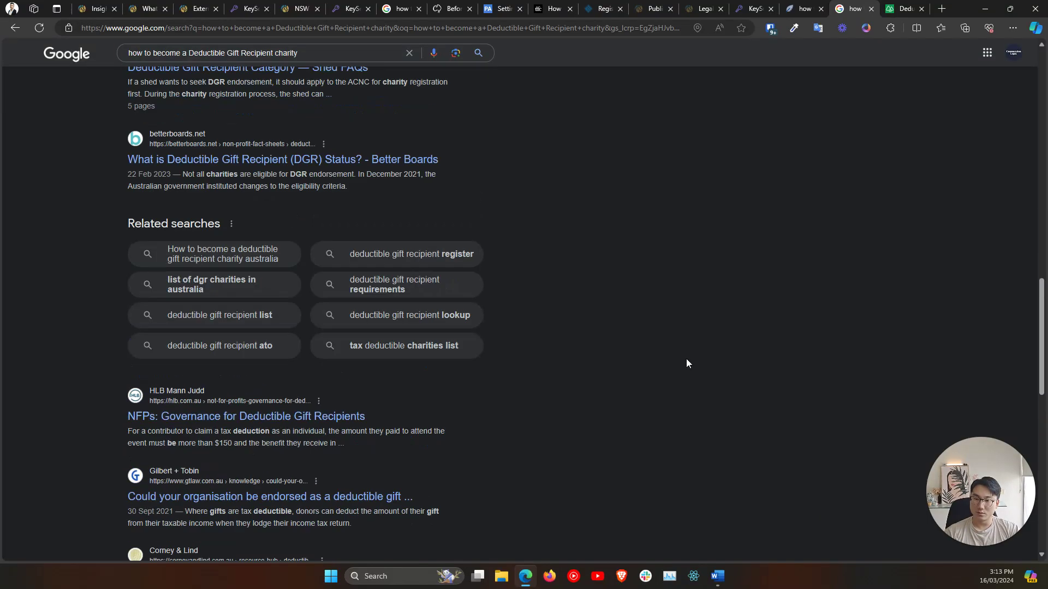
scroll(685, 358, up, 4)
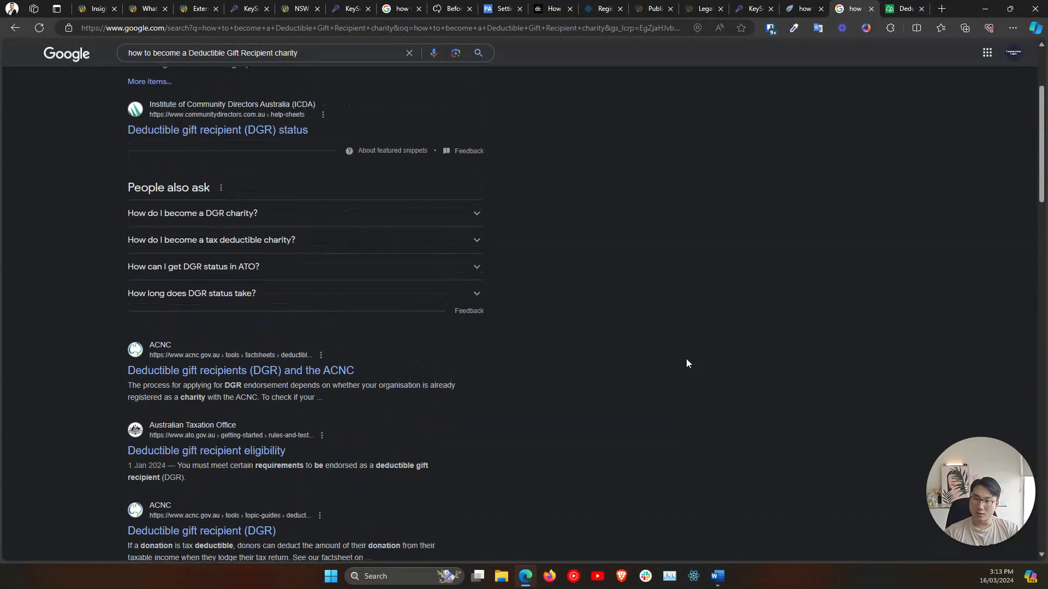
Compare the DGR search query with the government, ACNC and Funding Centre results from the featured snippet down to the related searches.
scroll(686, 359, down, 4)
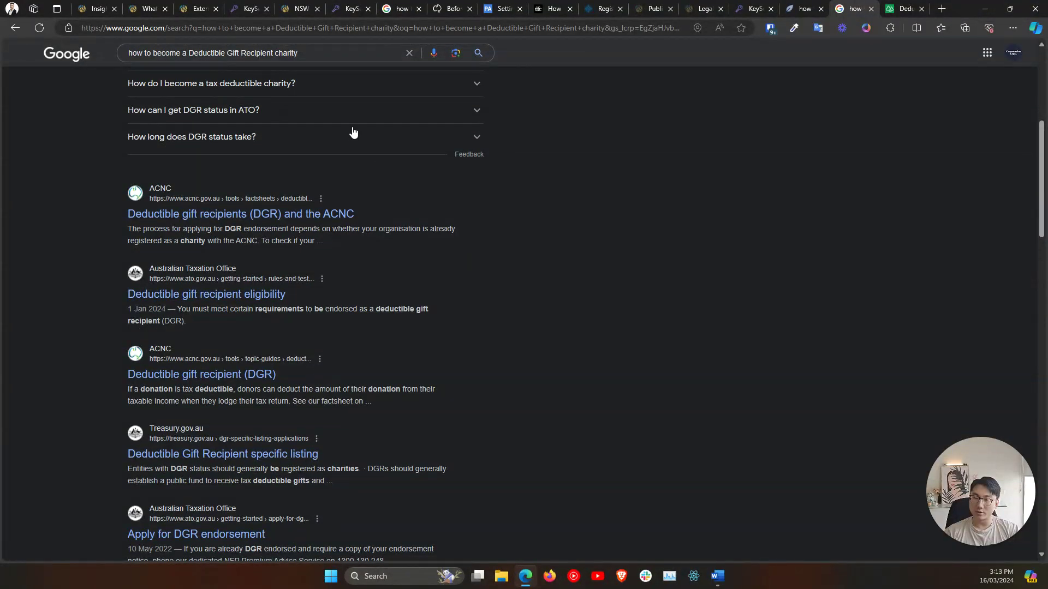
drag(304, 53, 126, 54)
click(626, 258)
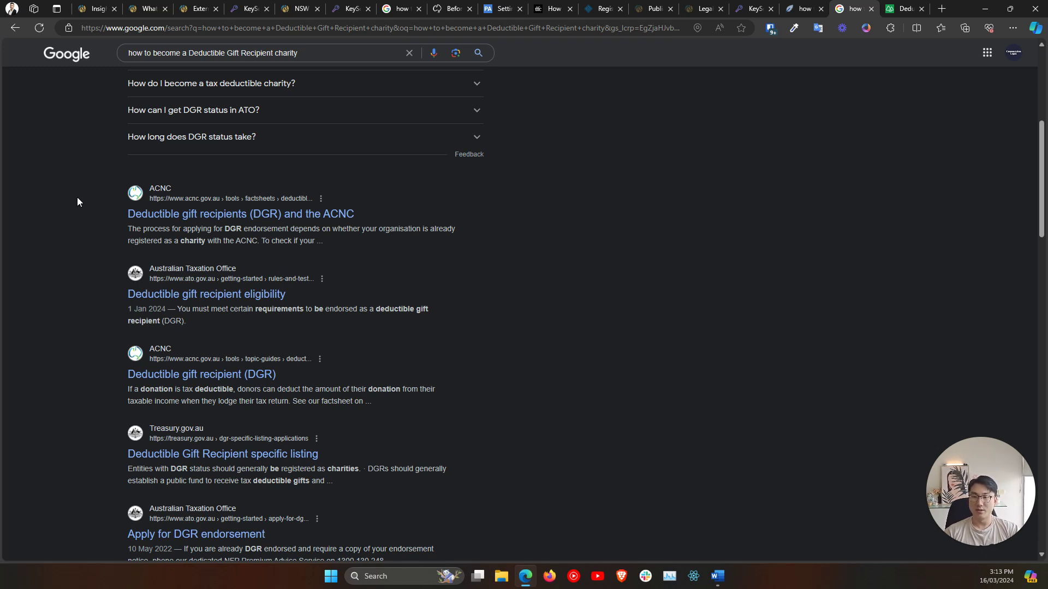
scroll(77, 198, up, 6)
scroll(77, 197, down, 3)
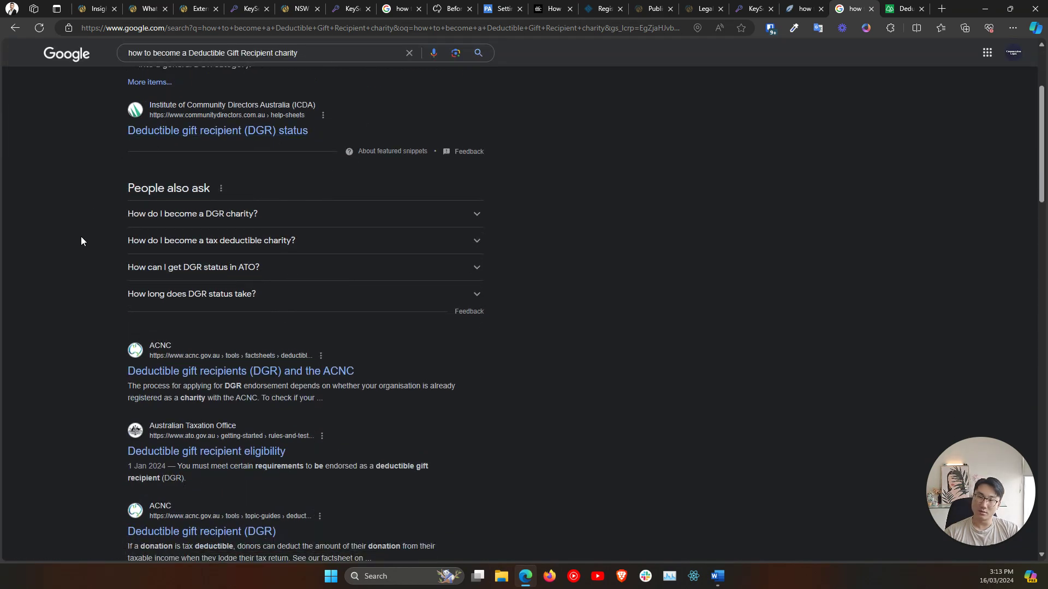
scroll(81, 240, down, 2)
scroll(81, 240, down, 2)
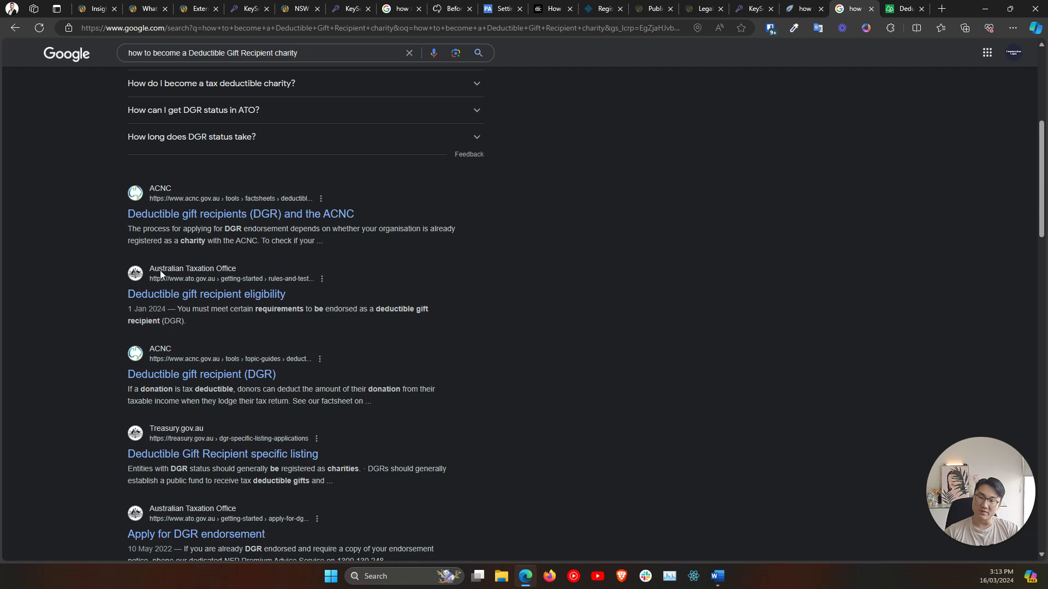
scroll(164, 366, down, 4)
scroll(91, 404, down, 6)
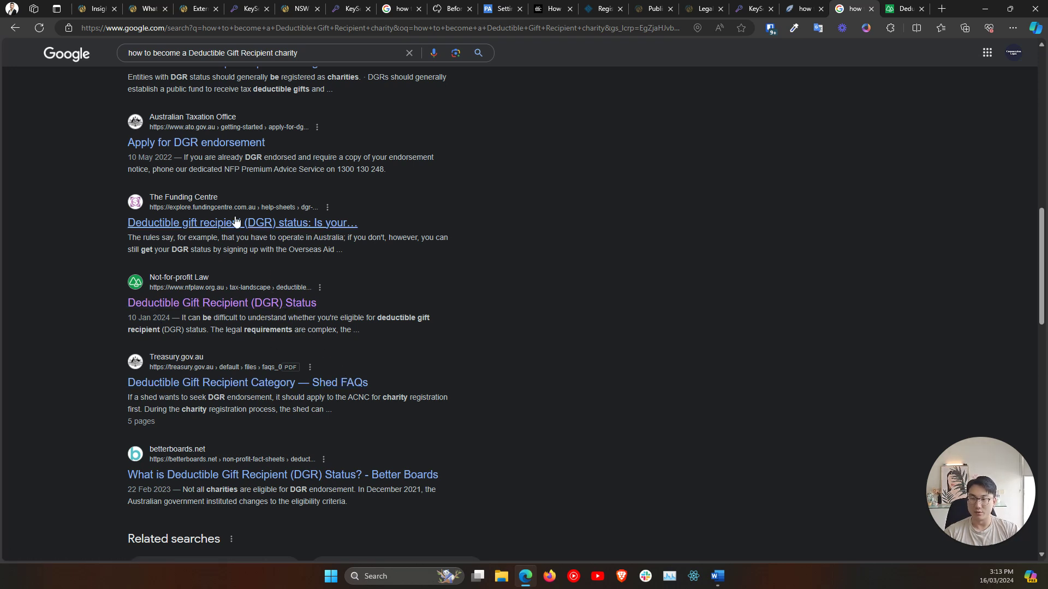
Read the Not-for-profit Law page on DGR status from its title through the endorsement section to the DGR Tool section.
click(904, 8)
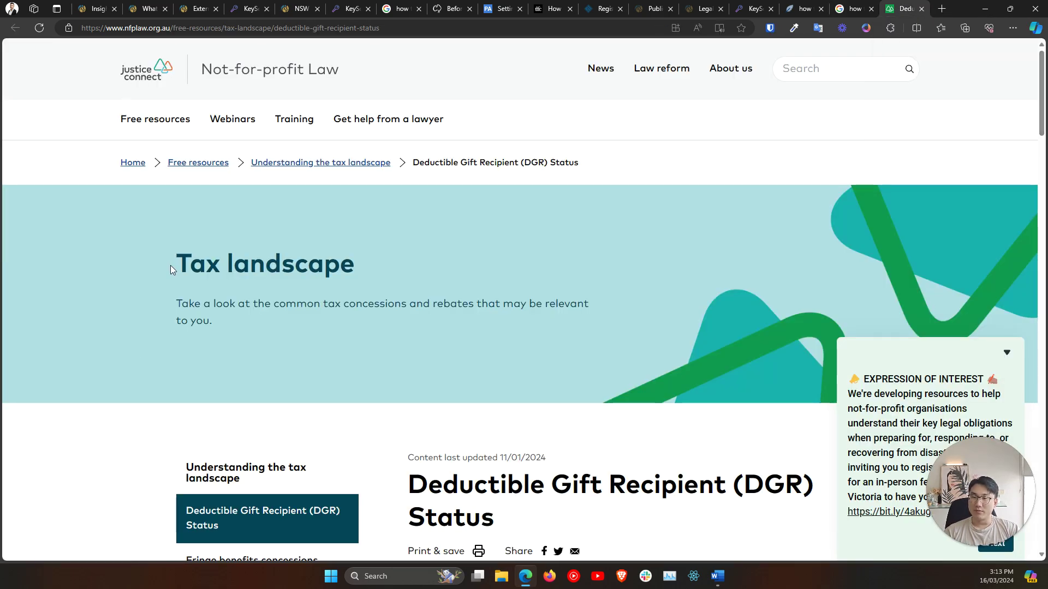
scroll(174, 266, down, 5)
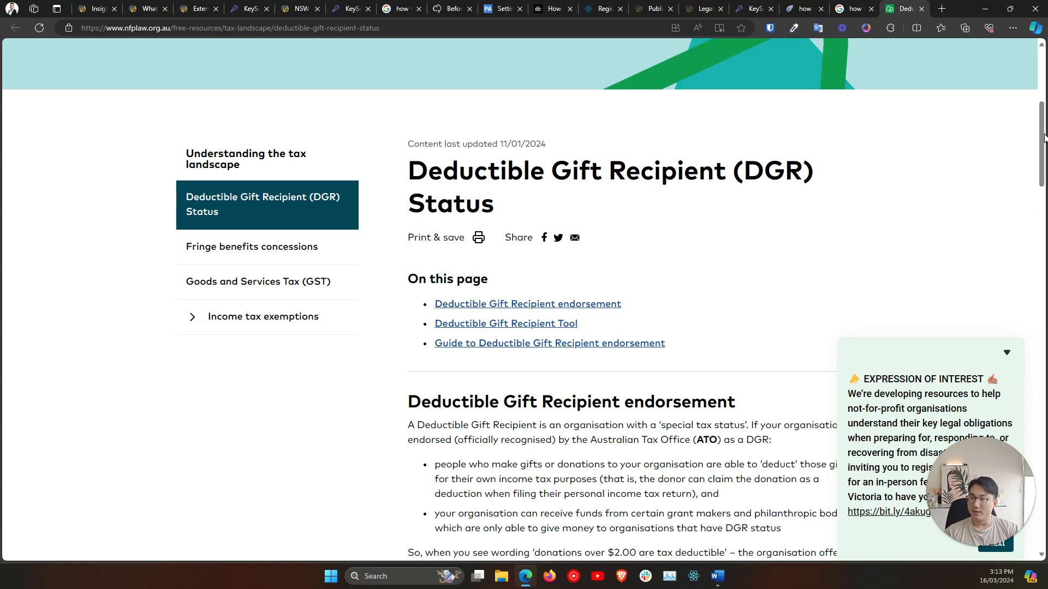
scroll(617, 407, down, 6)
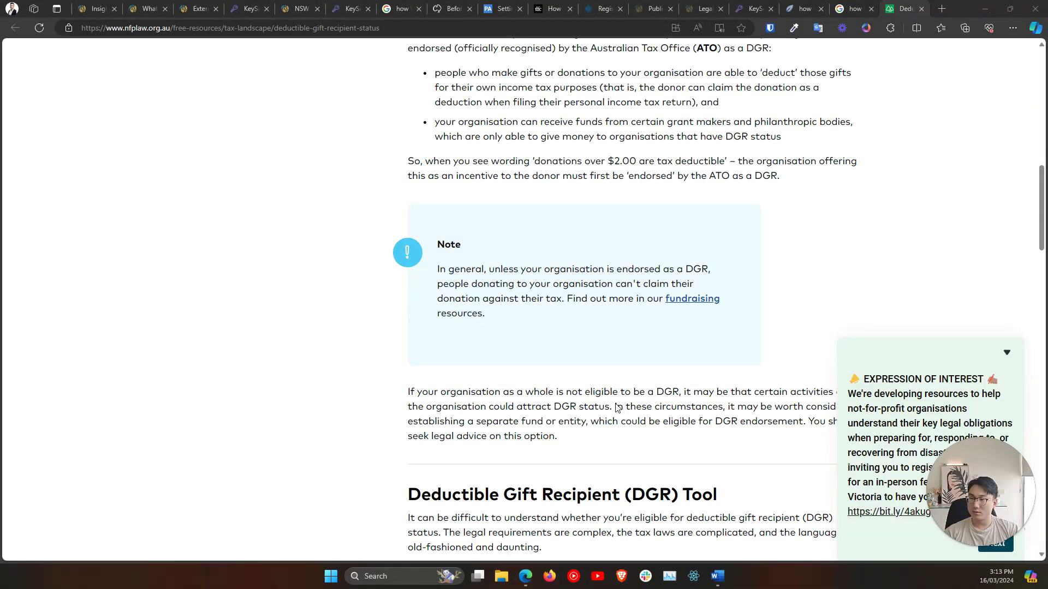
scroll(596, 403, down, 4)
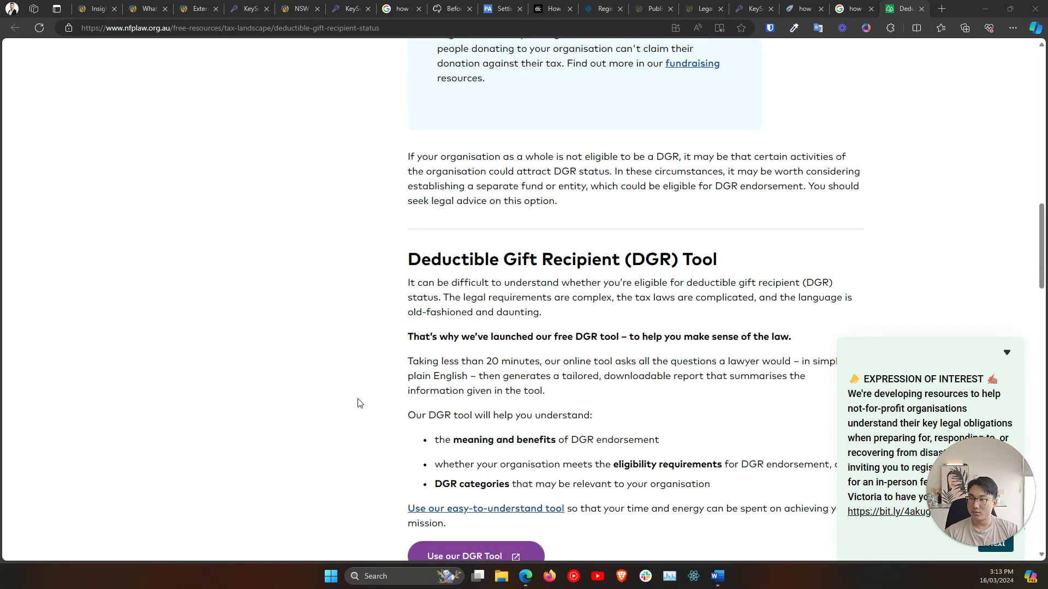
scroll(357, 403, down, 3)
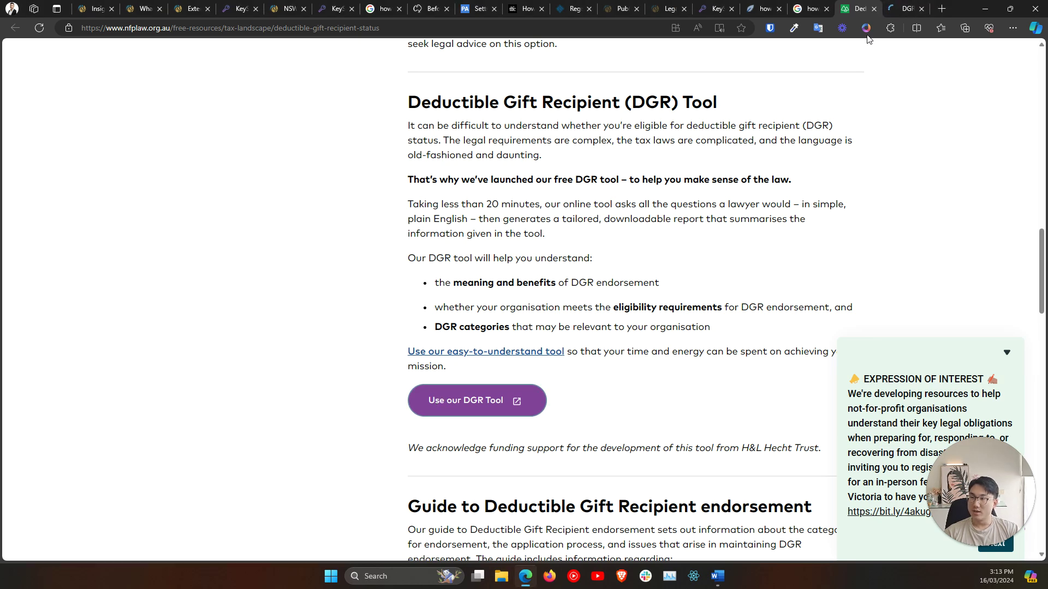
Examine the DGR Tool's landing page, including its webinar and the list of topics the tool covers.
click(909, 7)
scroll(257, 420, down, 10)
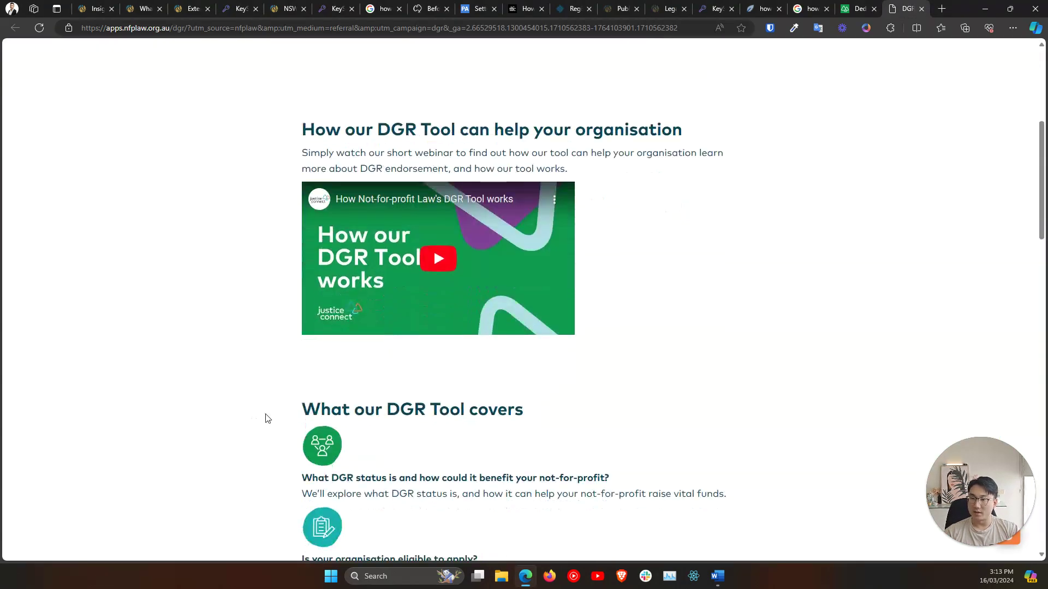
scroll(267, 418, down, 5)
scroll(267, 419, down, 4)
scroll(267, 419, up, 4)
scroll(267, 419, up, 10)
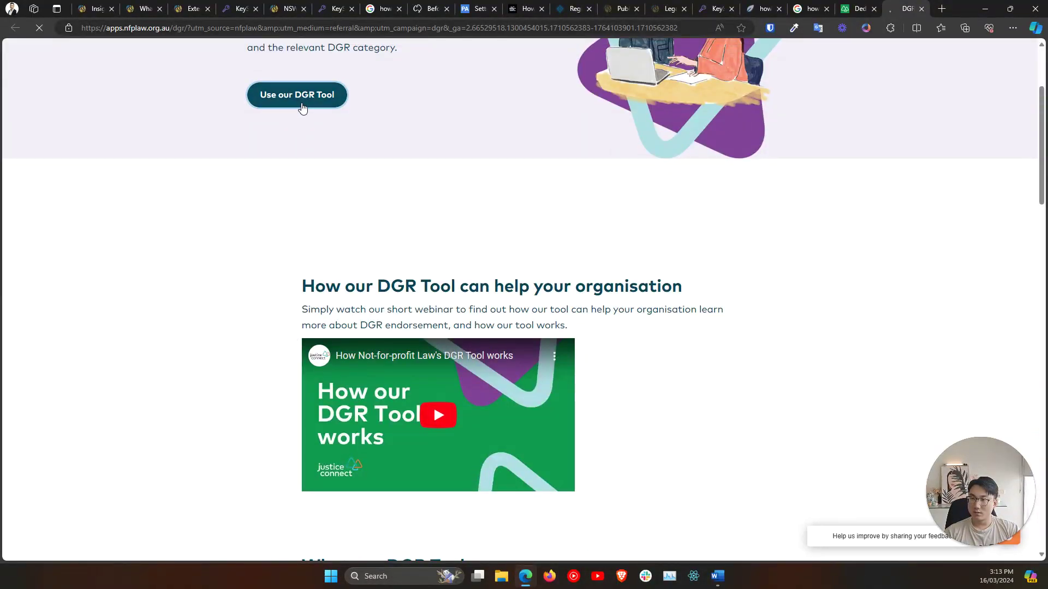
Start the DGR Tool, agree to the disclaimer and privacy policy, and continue to the contact details.
click(300, 104)
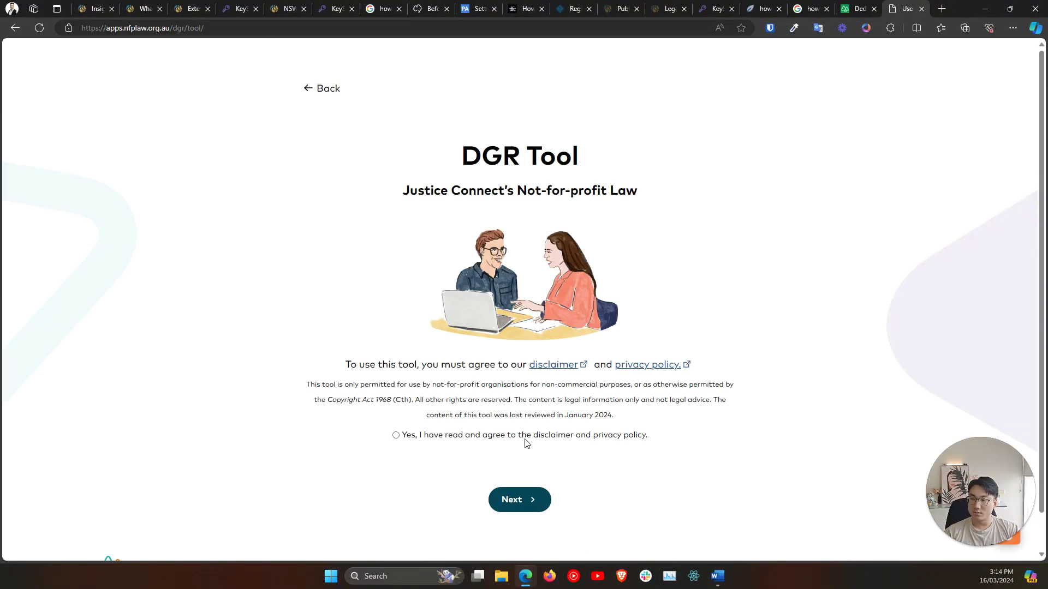
click(511, 485)
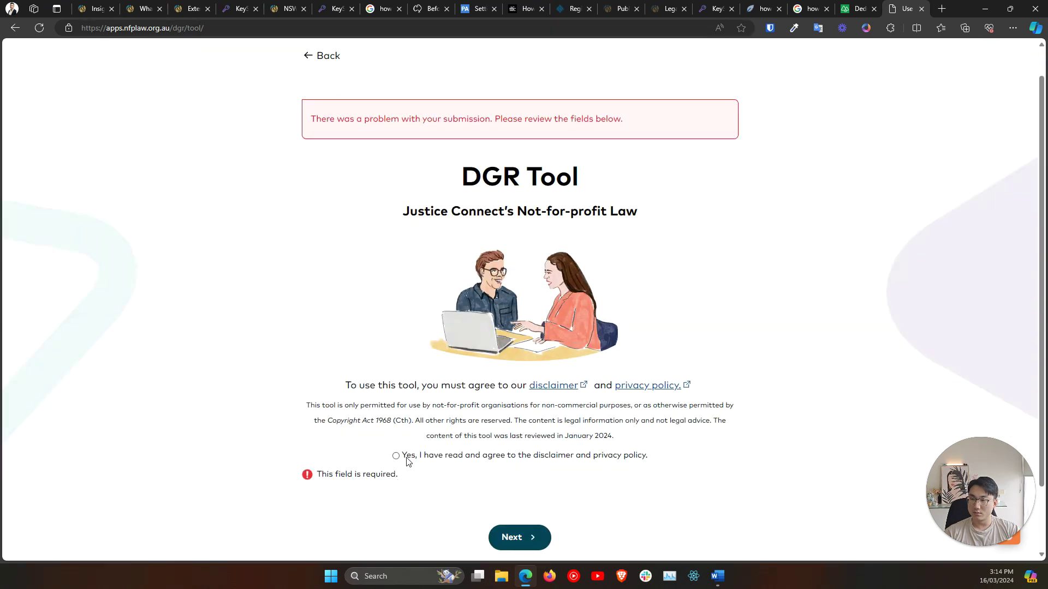
click(513, 537)
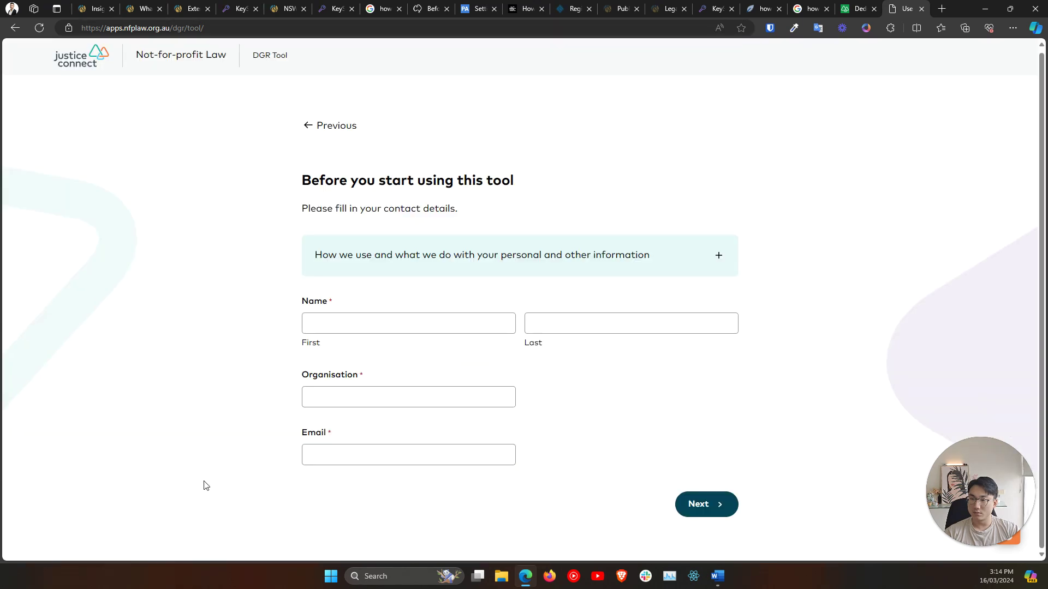
Fill in the contact form with placeholder first and last names, organisation "3" and a placeholder email, and submit it.
click(629, 257)
click(688, 241)
click(358, 319)
text(f)
key(Tab)
text(f)
key(Tab)
text(3)
key(Tab)
text(3@f.com)
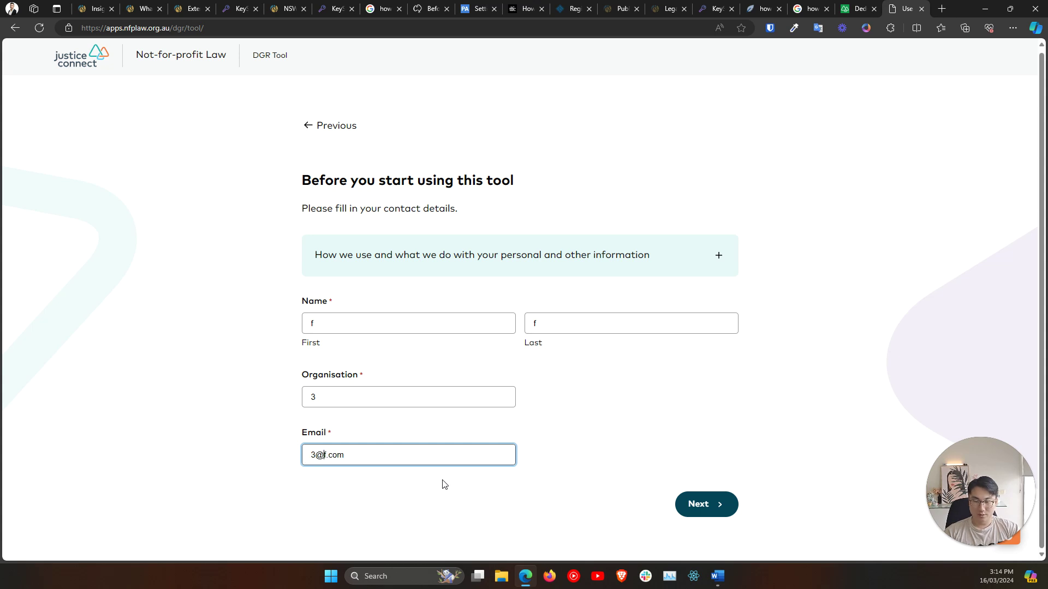
click(601, 482)
click(686, 503)
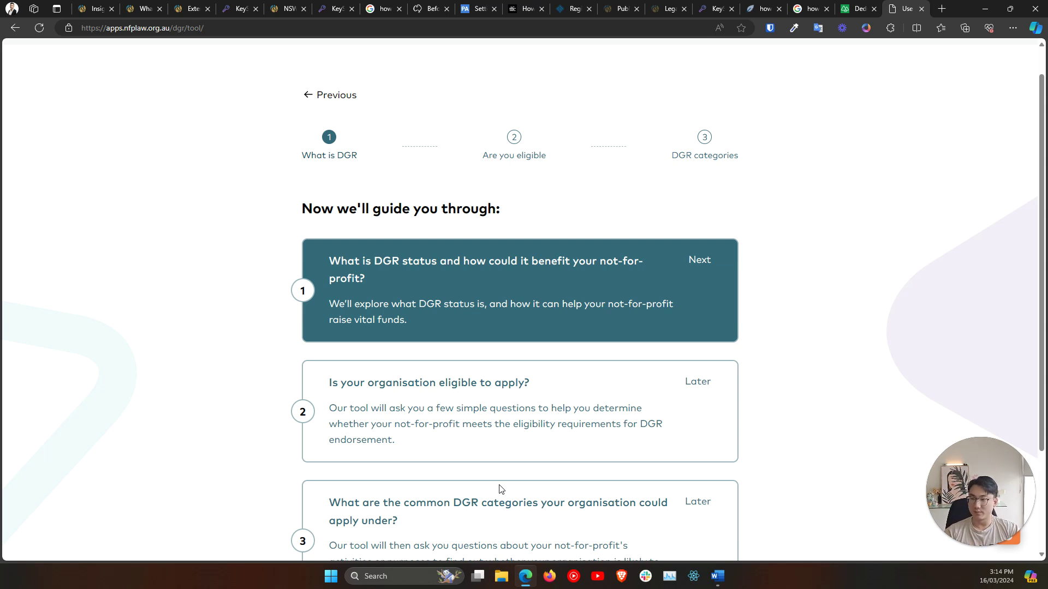
Review the tool's three-stage overview and continue to the explanation of DGR status.
scroll(365, 480, down, 1)
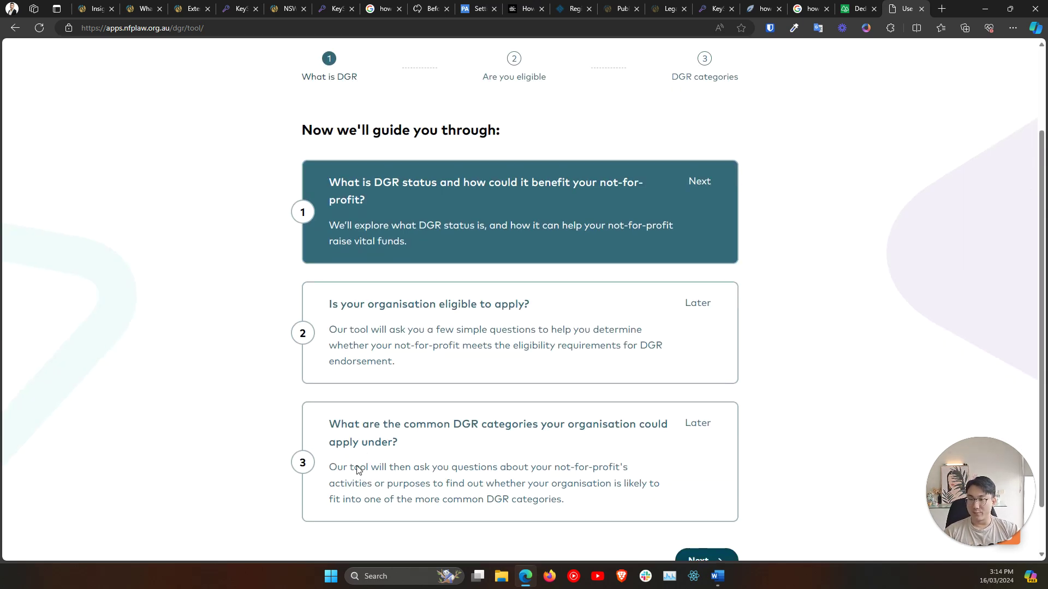
scroll(219, 482, down, 1)
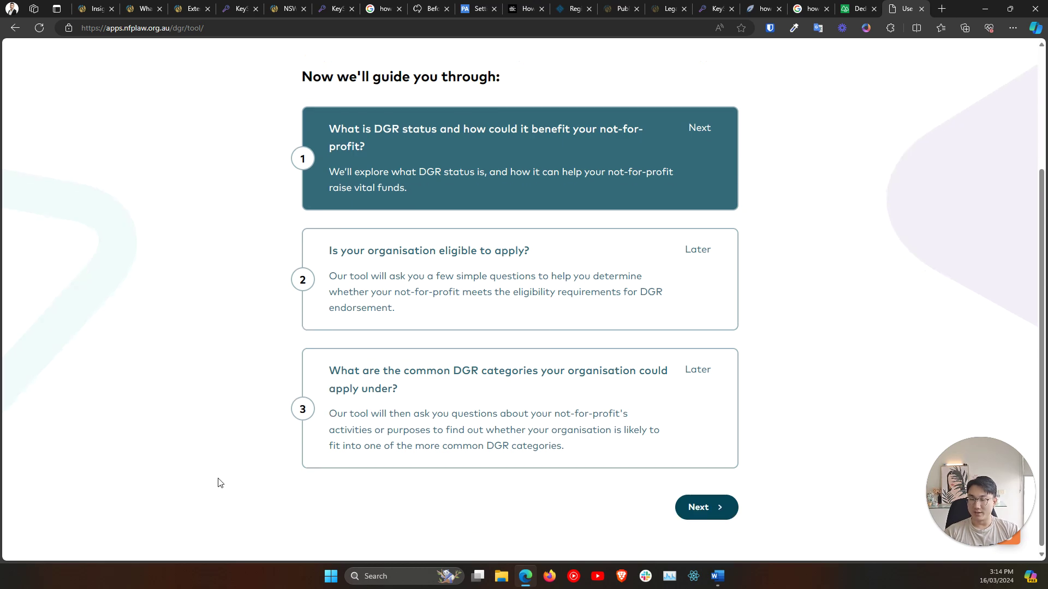
scroll(381, 428, up, 2)
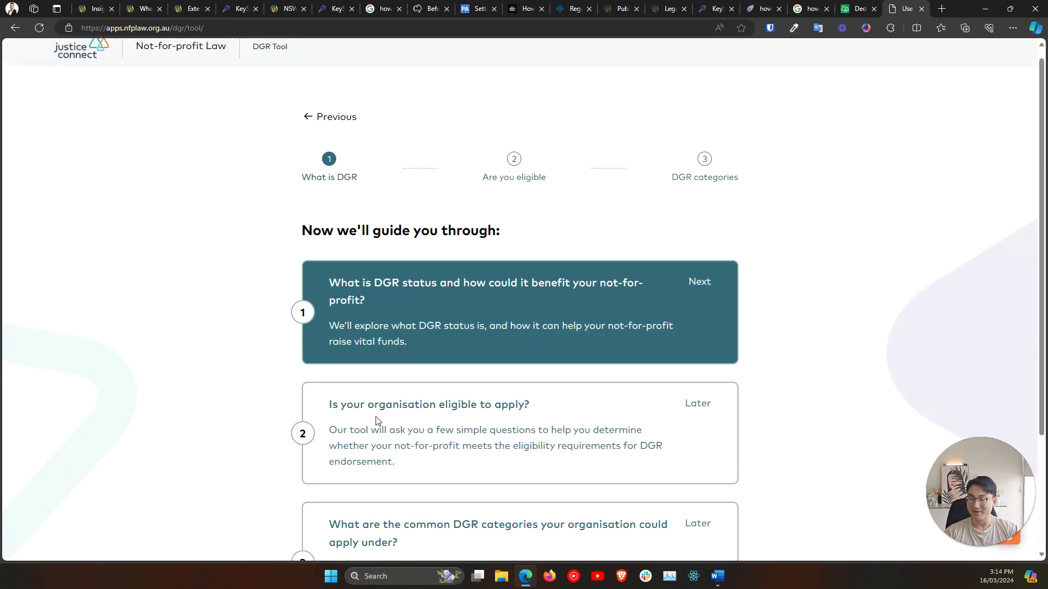
scroll(386, 420, down, 2)
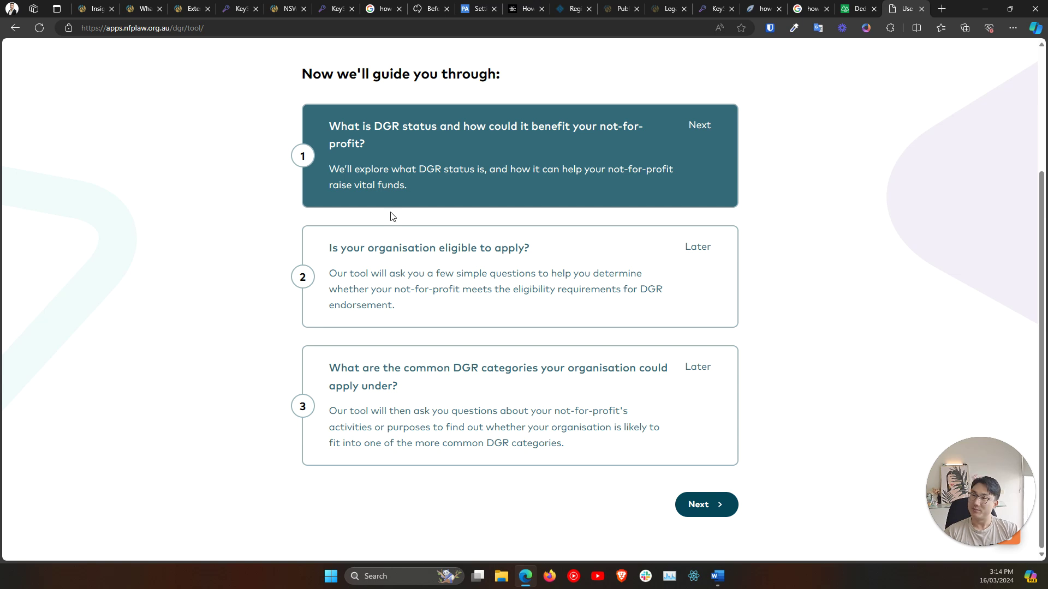
click(704, 504)
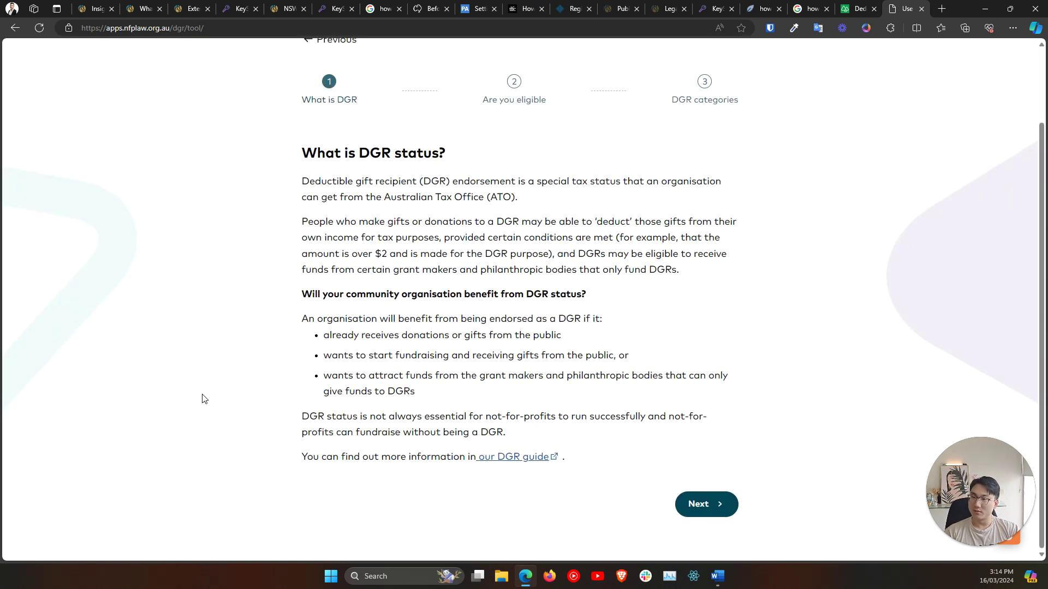
Go through the pages on ineligible organisations, endorsement requirements and ACNC registration to finish the "What is DGR" stage.
click(704, 504)
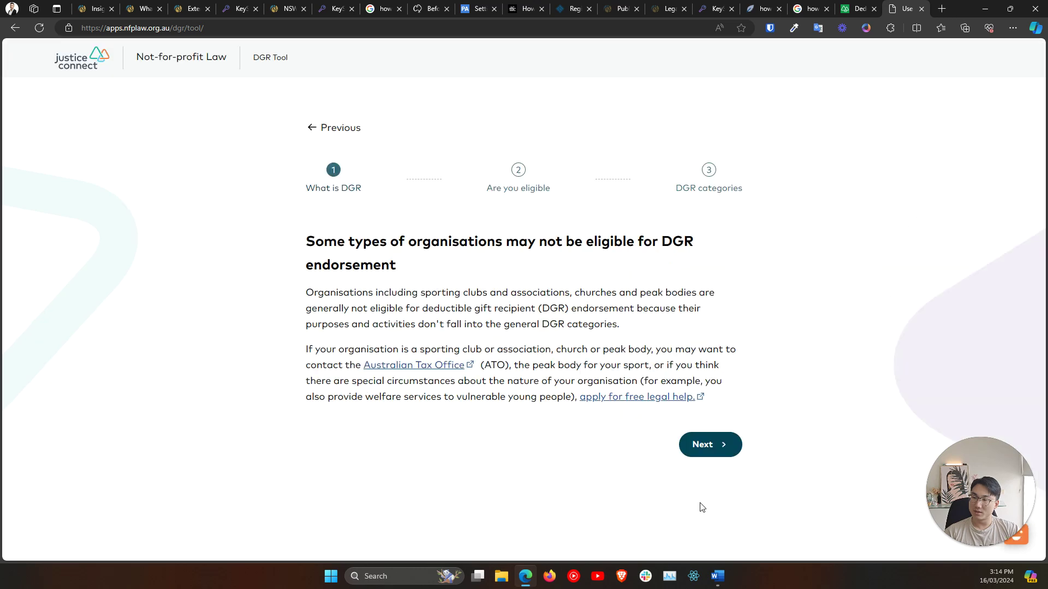
click(704, 444)
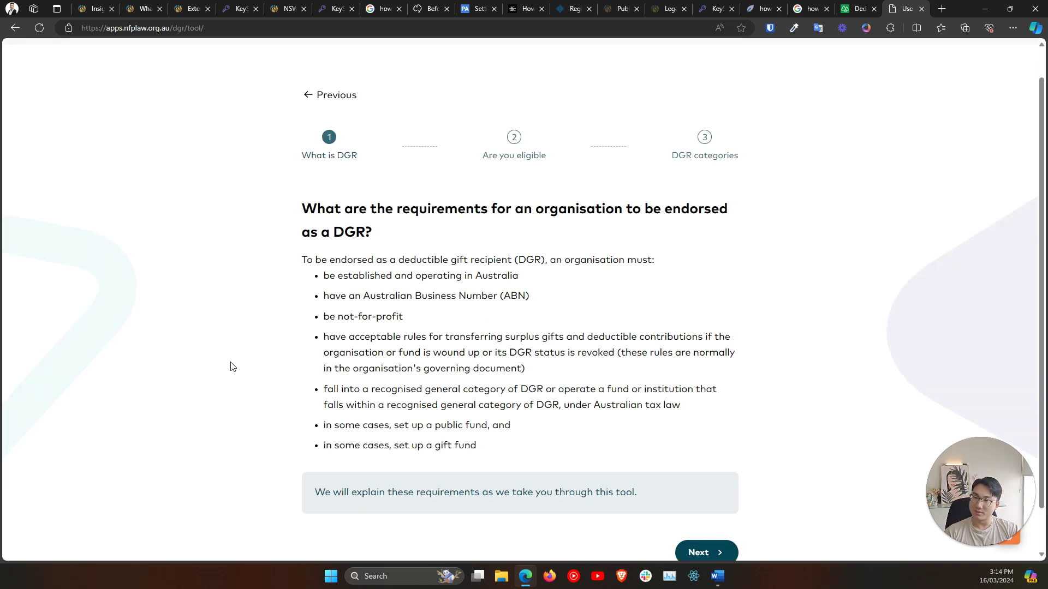
scroll(264, 374, down, 1)
click(721, 503)
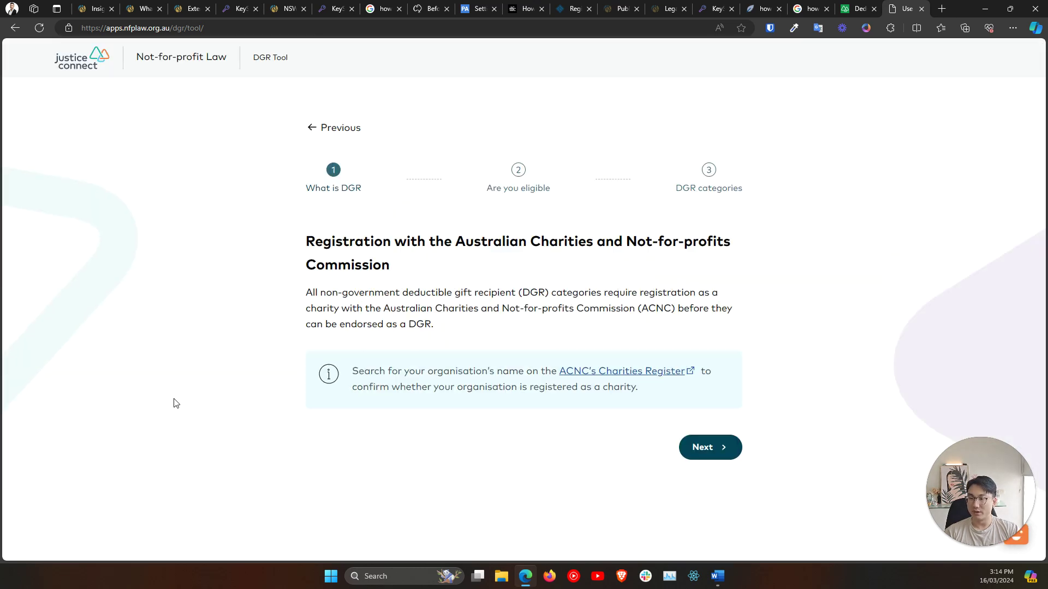
click(712, 447)
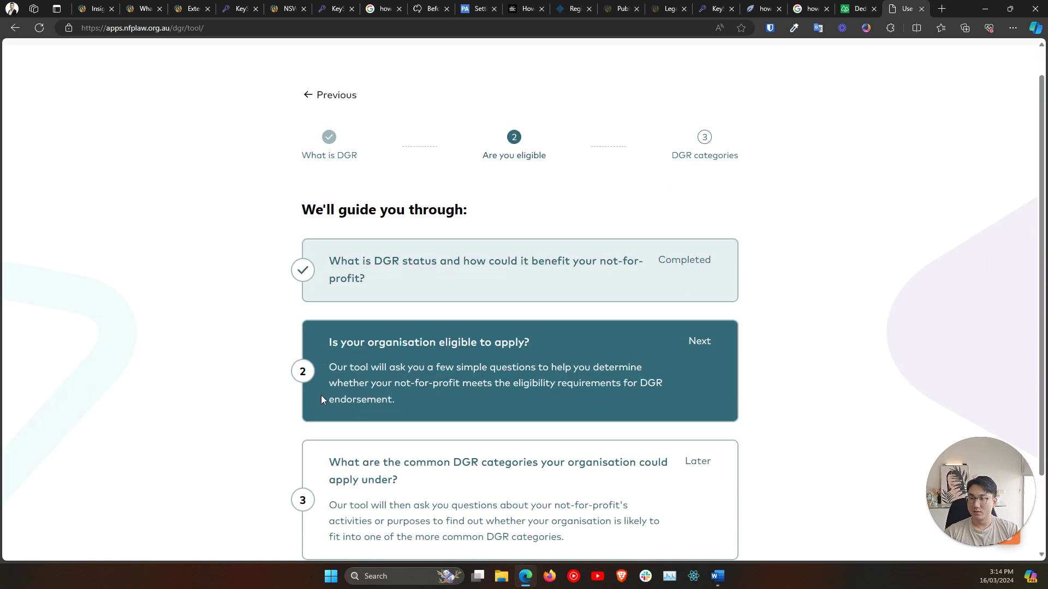
Proceed to the eligibility stage and answer No to whether the organisation is in Australia.
scroll(262, 398, down, 2)
click(722, 502)
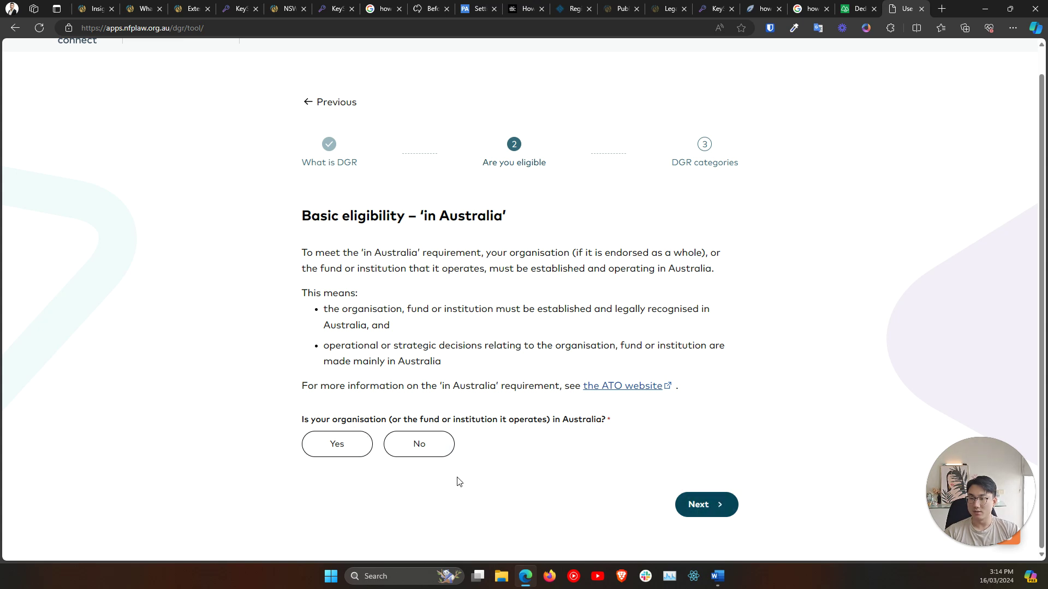
click(335, 446)
click(433, 451)
click(704, 506)
Choose to continue working through the DGR tool to explore the DGR categories, and review the 'in Australia' advice.
scroll(260, 437, down, 3)
click(335, 424)
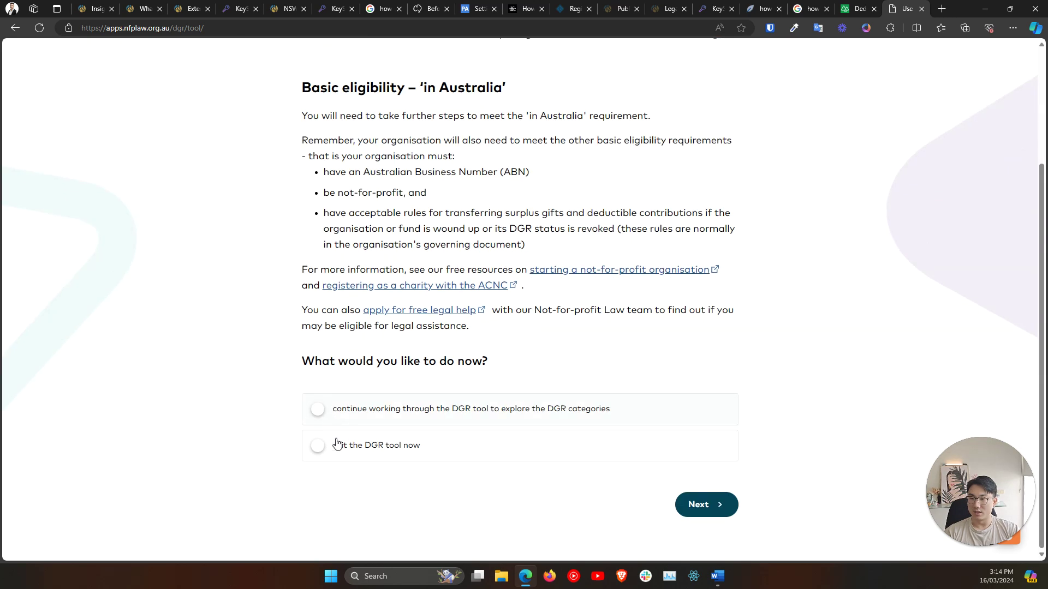
click(522, 443)
click(440, 405)
scroll(269, 409, up, 3)
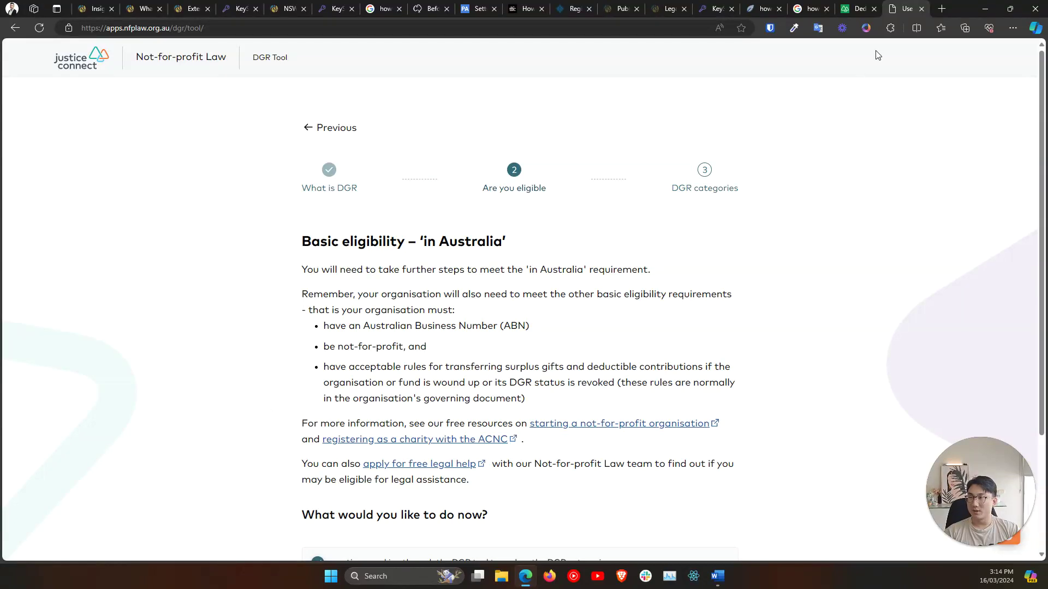
Close the DGR Tool and look over the endorsement guide and remaining sections of the Not-for-profit Law page.
click(921, 8)
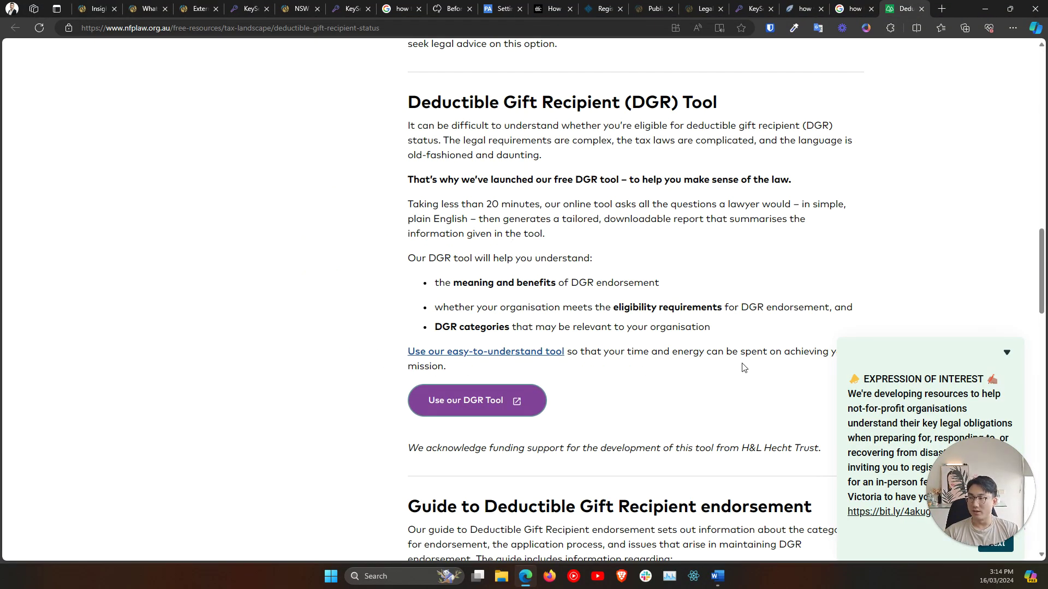
scroll(742, 367, down, 3)
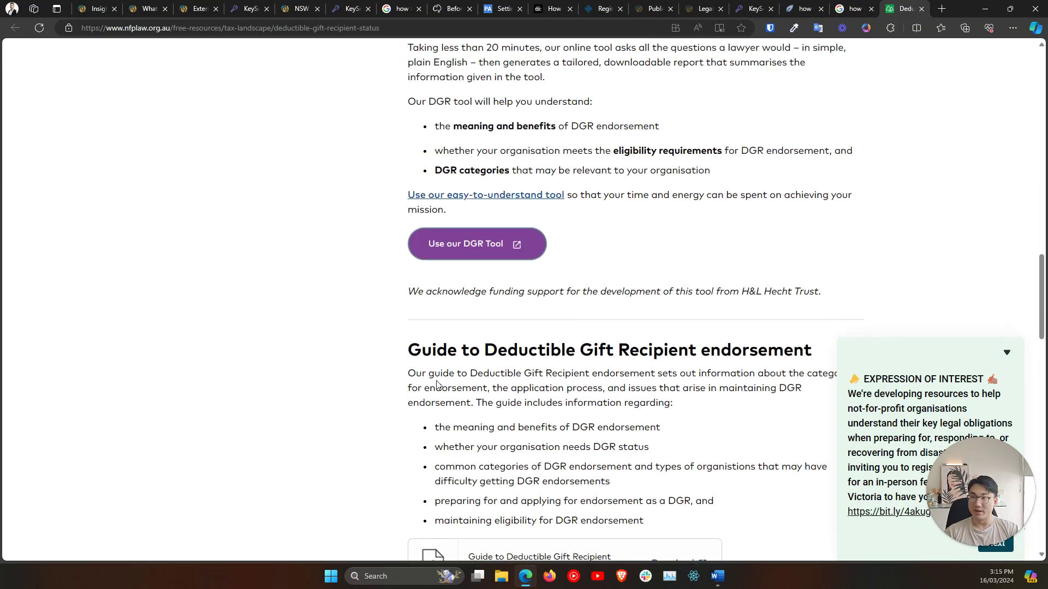
scroll(443, 382, down, 5)
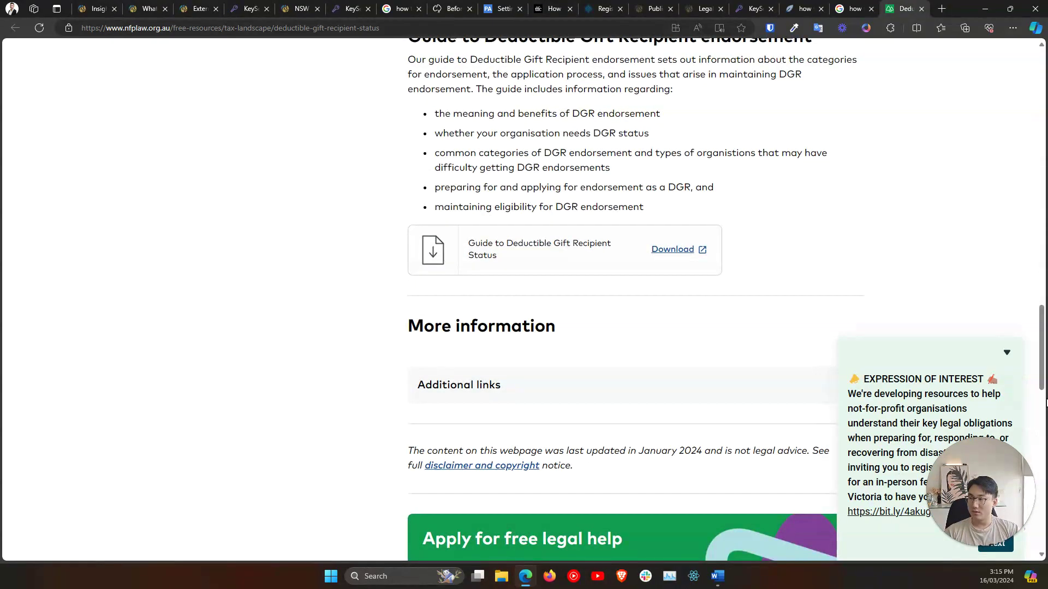
mouse_move(1041, 382)
mouse_down()
mouse_move(1040, 505)
mouse_move(1042, 257)
mouse_move(1044, 369)
mouse_up()
scroll(547, 338, up, 8)
scroll(548, 338, up, 12)
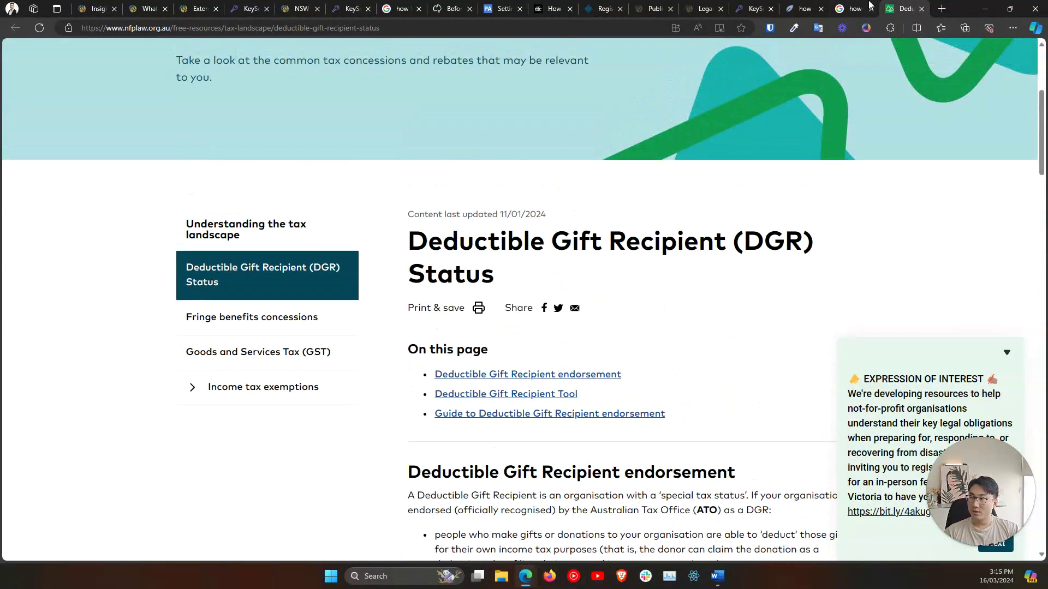
Check the Google results again and re-examine the Not-for-profit Law page's contents list, endorsement and DGR Tool sections.
click(851, 8)
click(903, 8)
scroll(425, 498, down, 12)
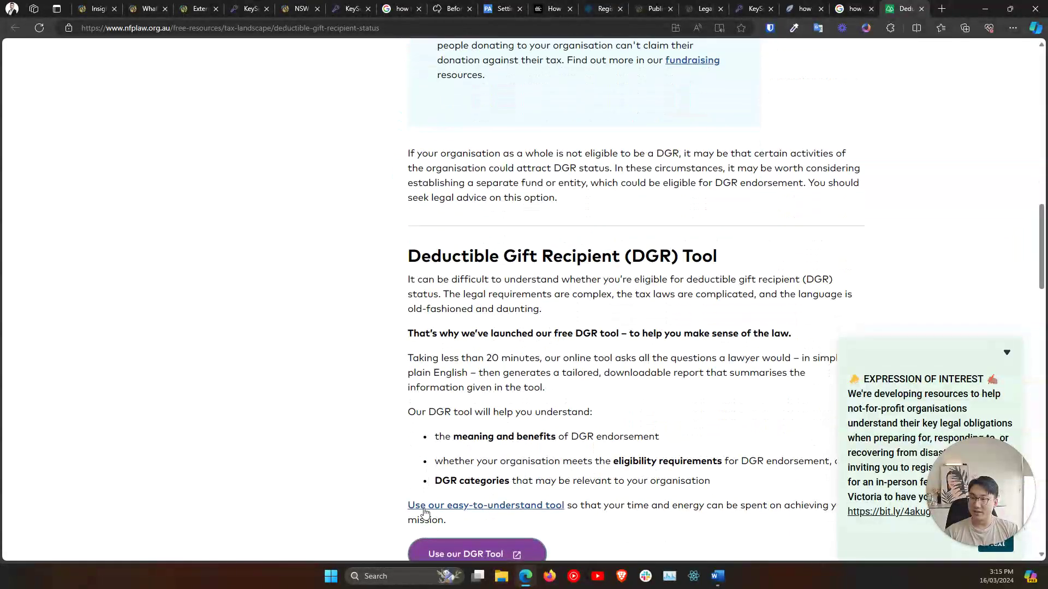
scroll(453, 404, up, 12)
scroll(507, 308, down, 4)
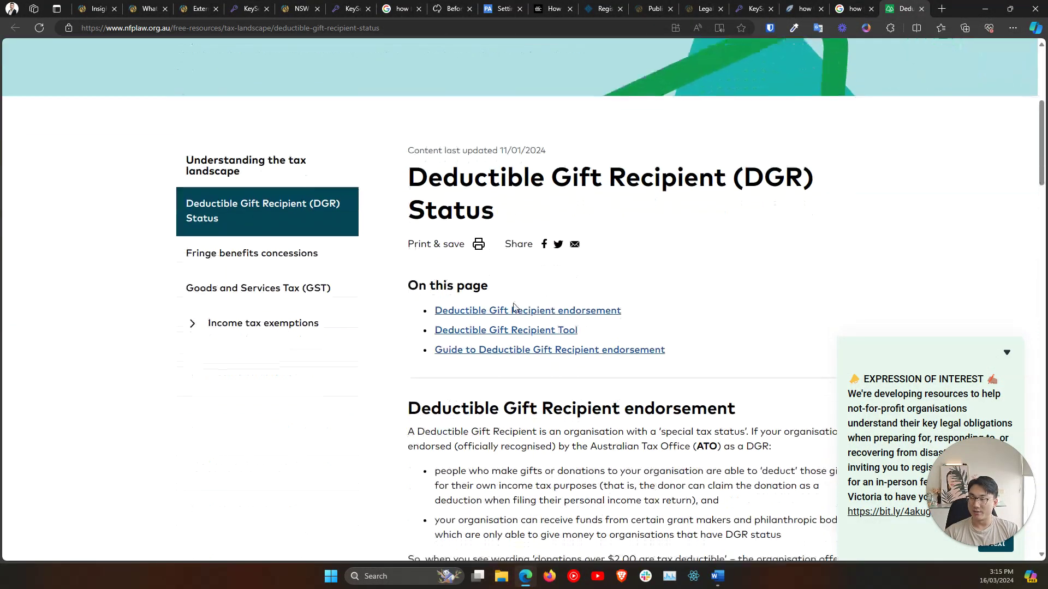
Re-examine the endorsement, DGR Tool and endorsement guide sections of the Not-for-profit Law page, checking back against the Google results.
scroll(513, 307, down, 10)
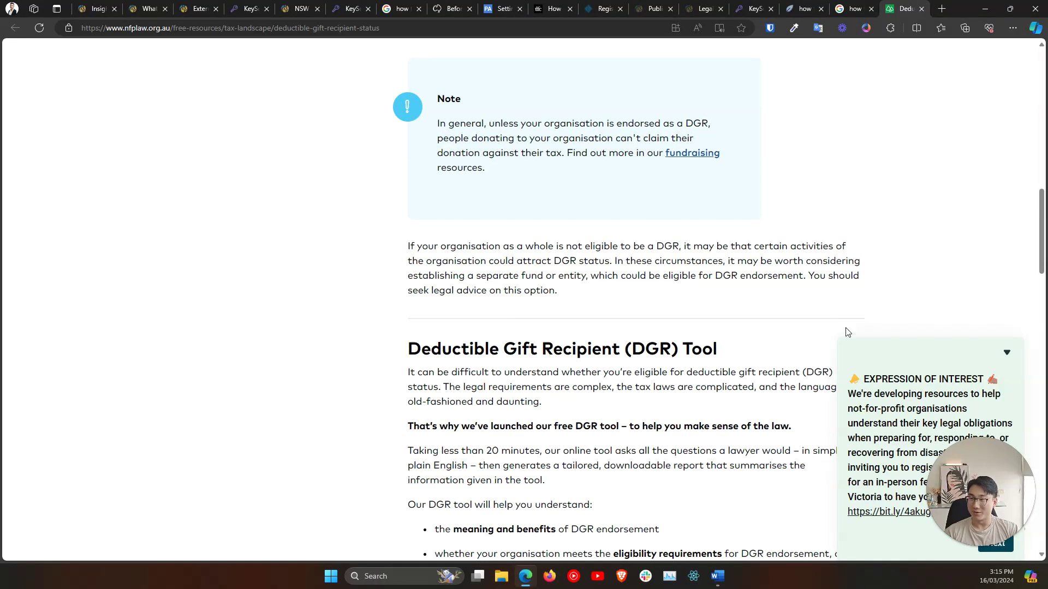
scroll(326, 418, down, 6)
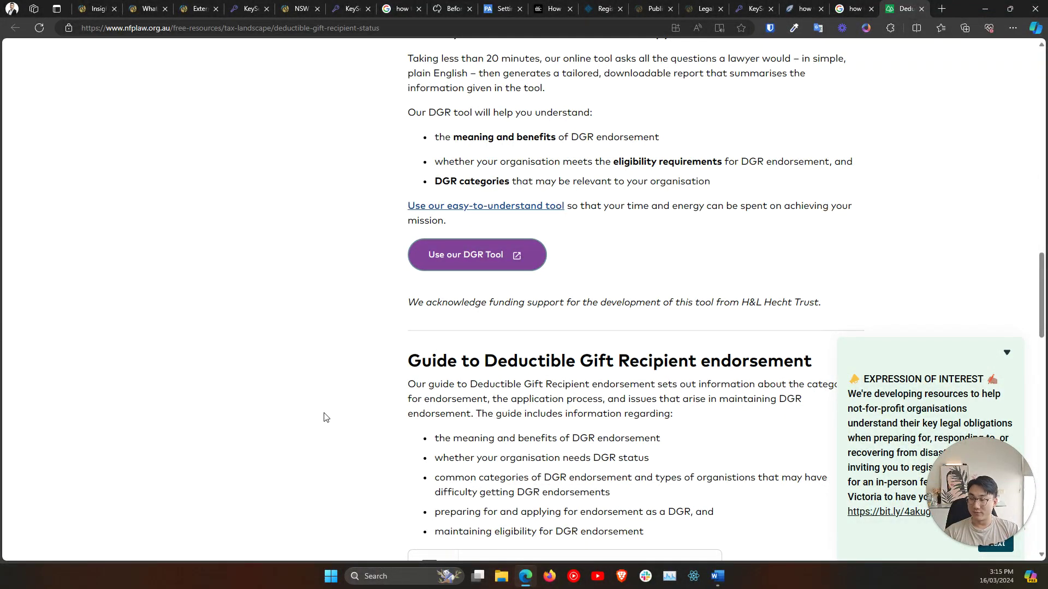
click(867, 5)
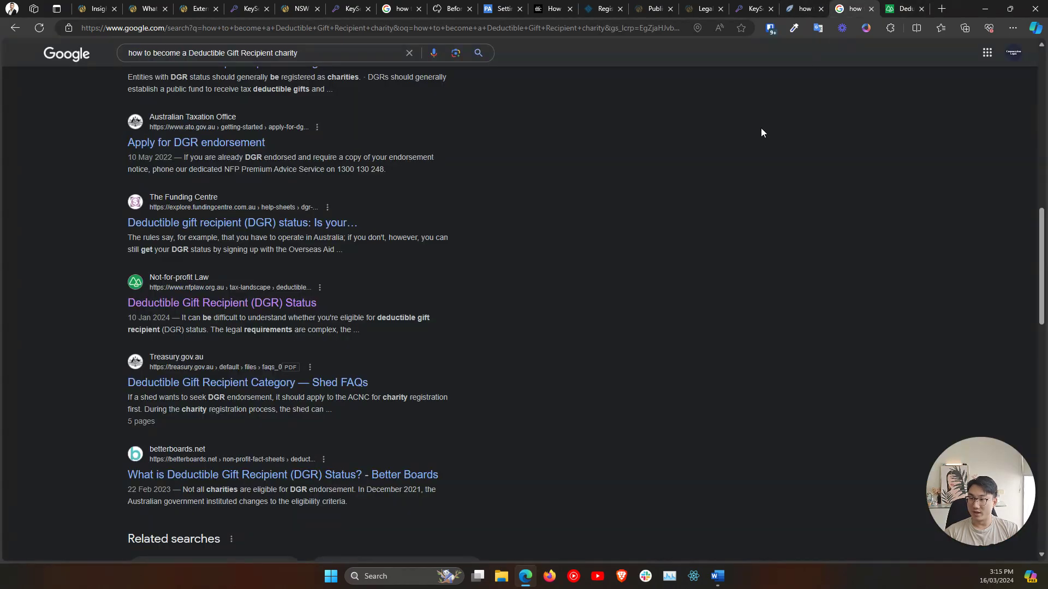
click(903, 8)
scroll(304, 350, up, 8)
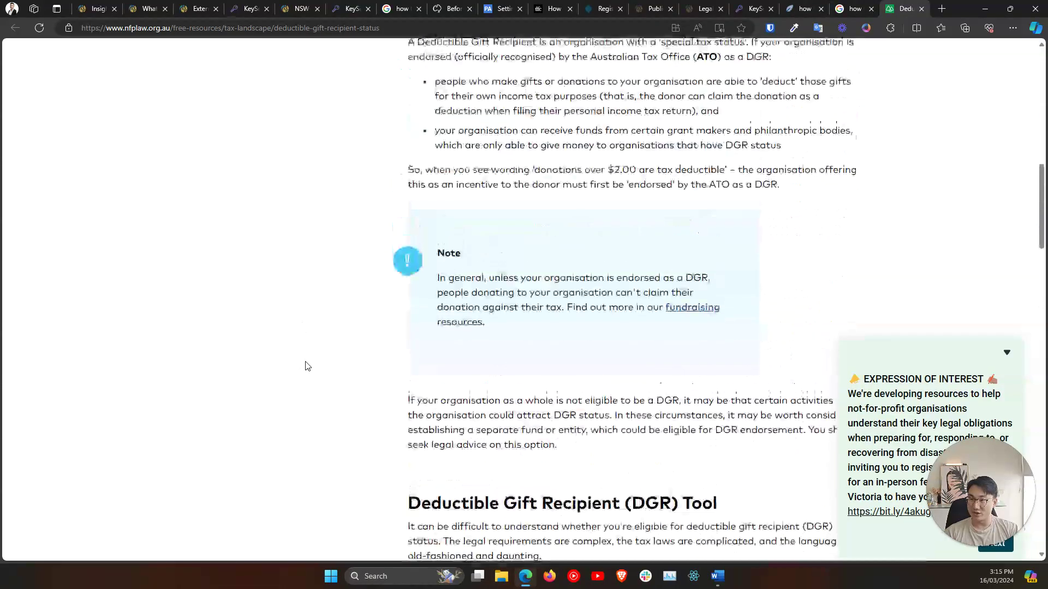
scroll(327, 361, down, 10)
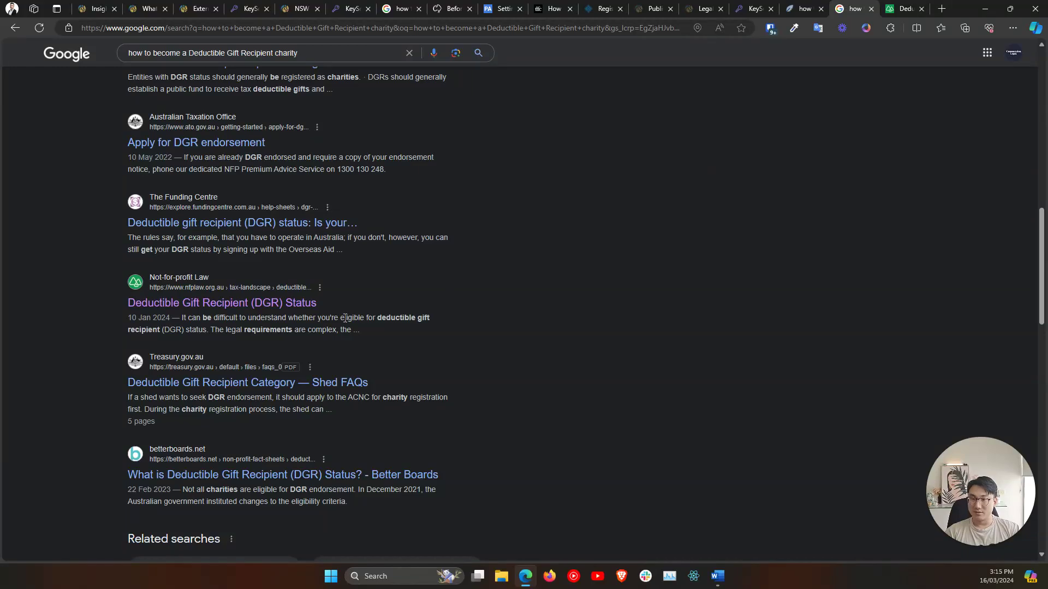
Open the Institute of Community Directors DGR status, ACNC DGR factsheet and ATO eligibility results in separate background tabs.
scroll(192, 420, up, 6)
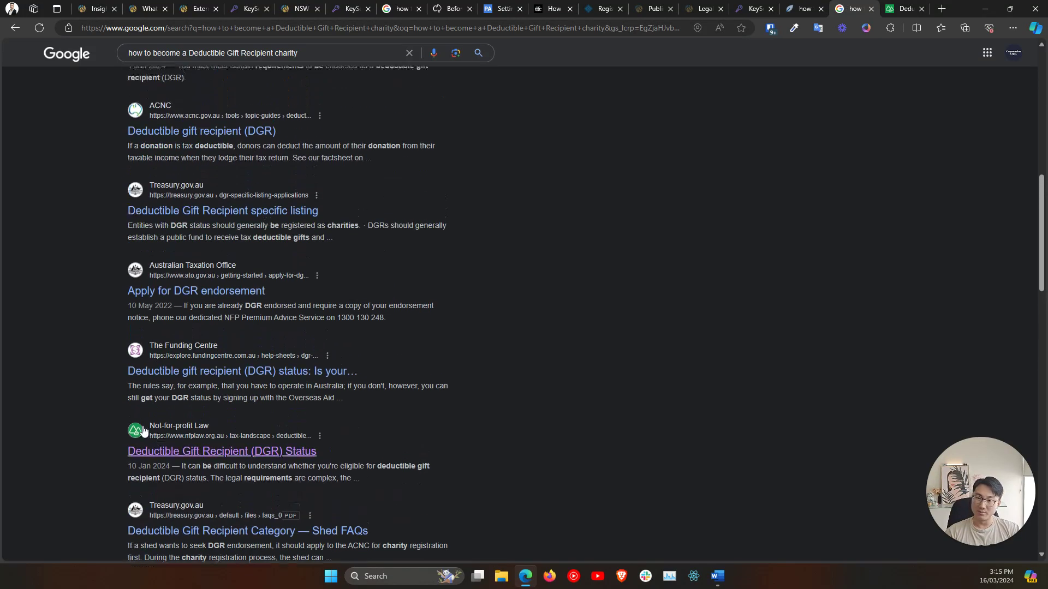
scroll(128, 429, up, 7)
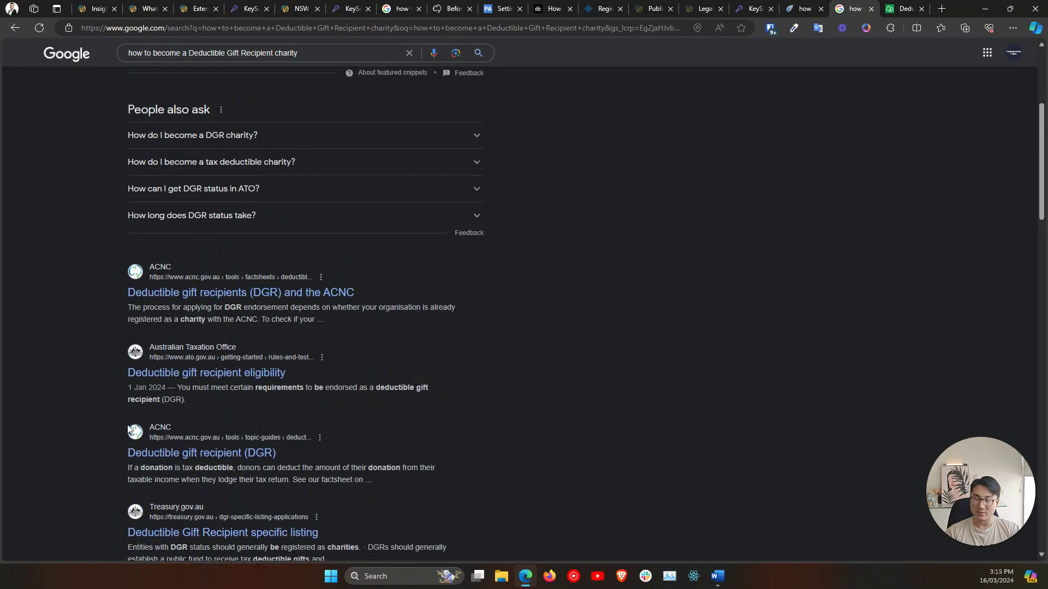
middle_click(201, 293)
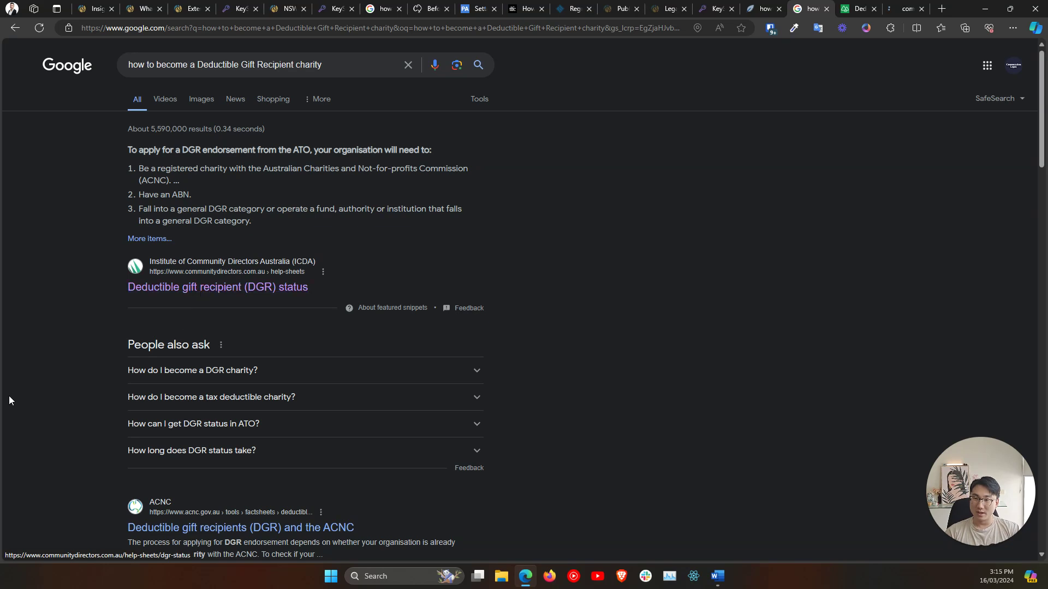
scroll(164, 382, down, 6)
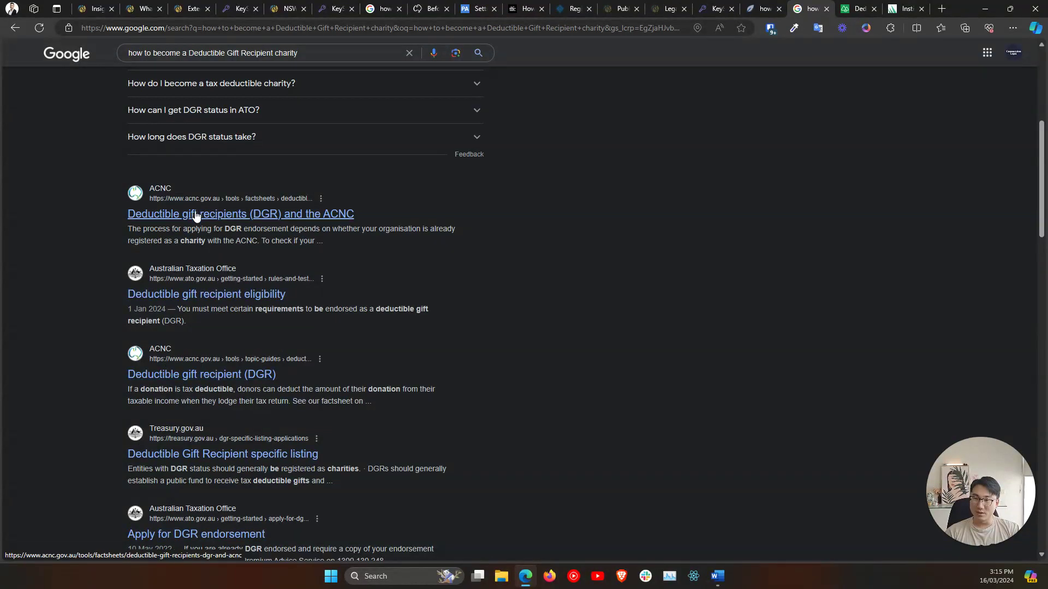
middle_click(260, 213)
middle_click(235, 295)
Close the Not-for-profit Law page and bring up the Institute of Community Directors DGR status page.
key(ctrl+Tab)
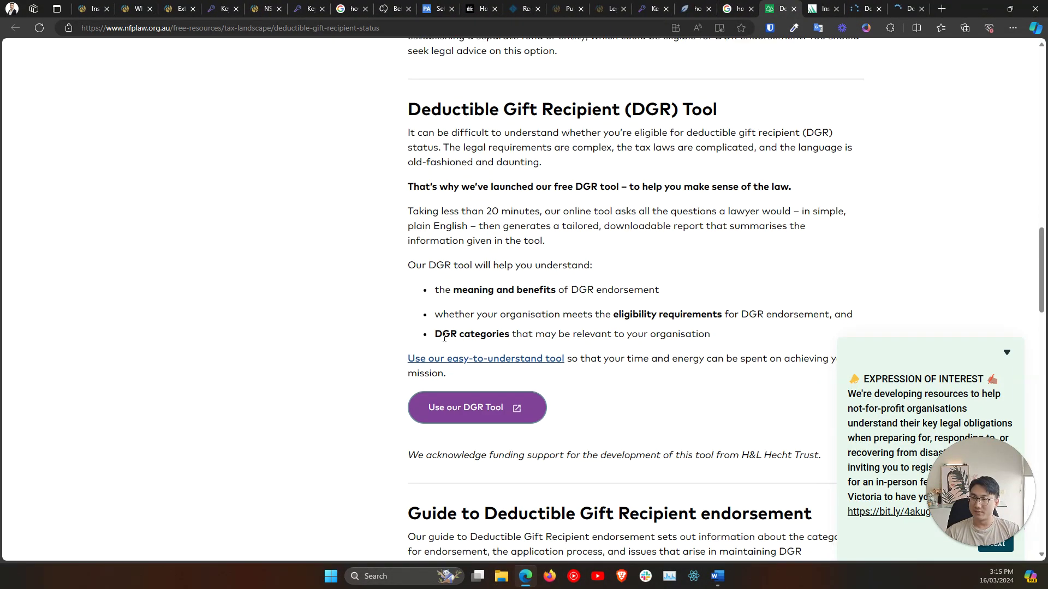
scroll(732, 172, down, 6)
click(821, 8)
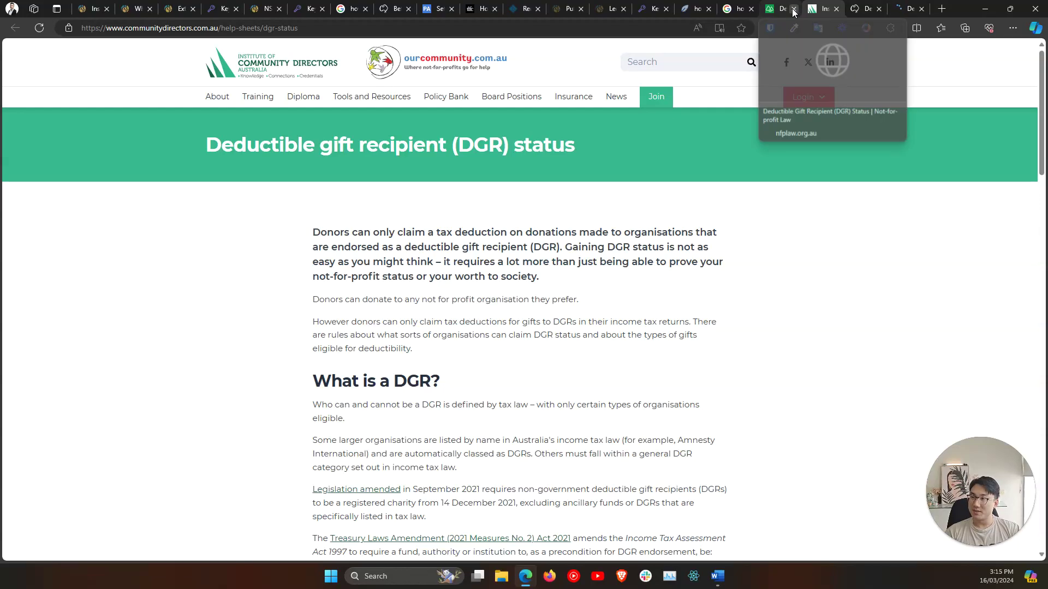
click(794, 9)
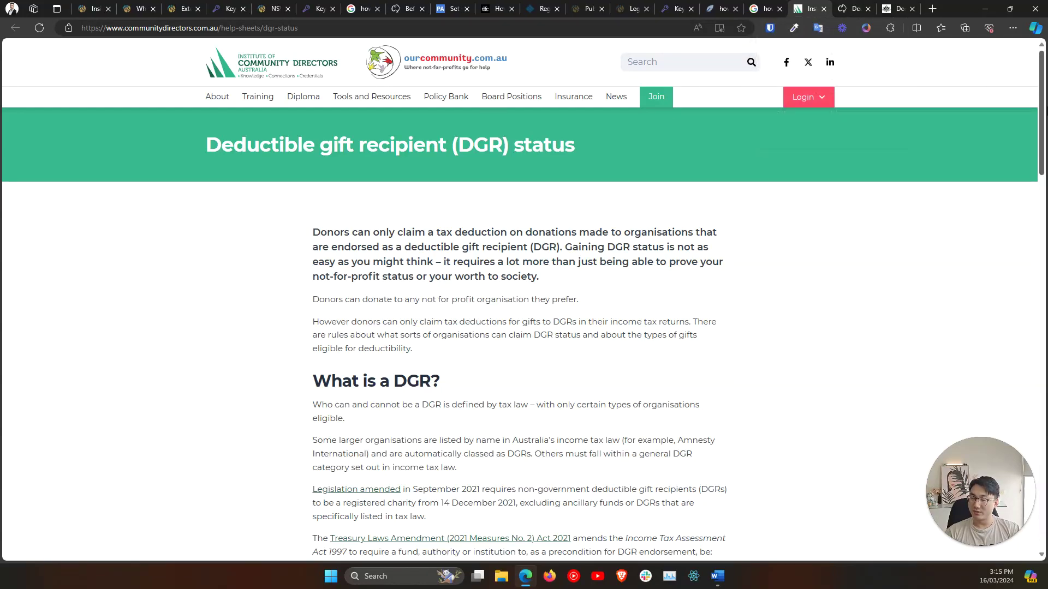
Look through the ACNC factsheet on DGR endorsement and the ATO's Deductible gift recipient eligibility page.
key(ctrl+Tab)
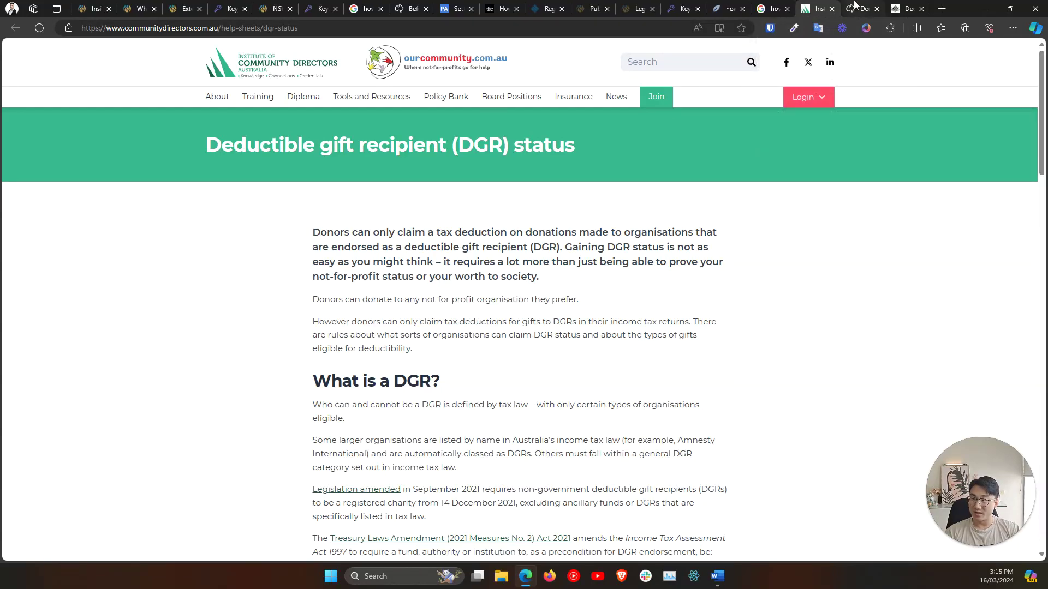
scroll(1032, 164, down, 15)
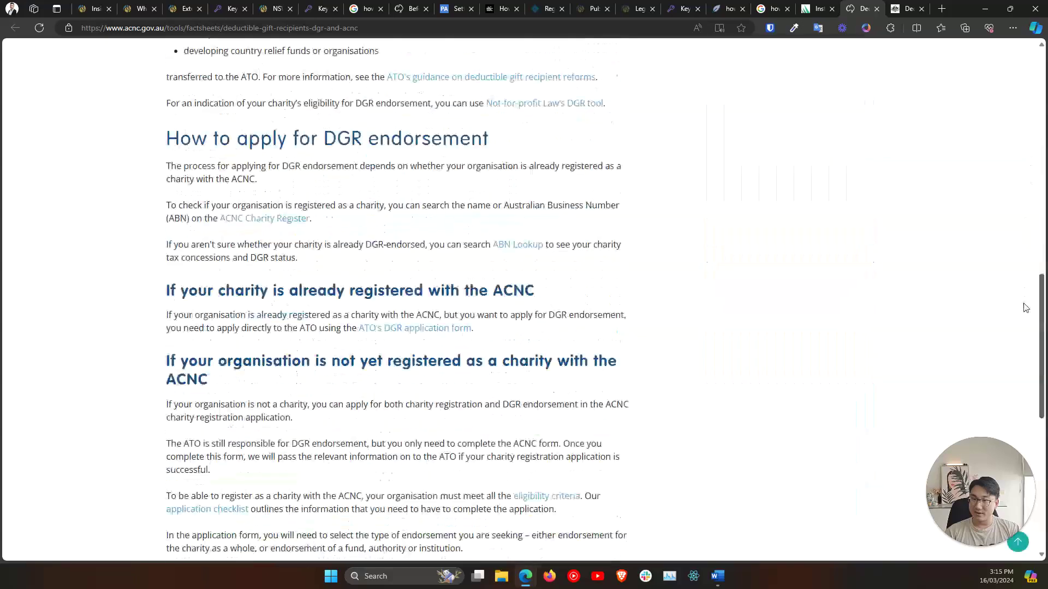
click(915, 5)
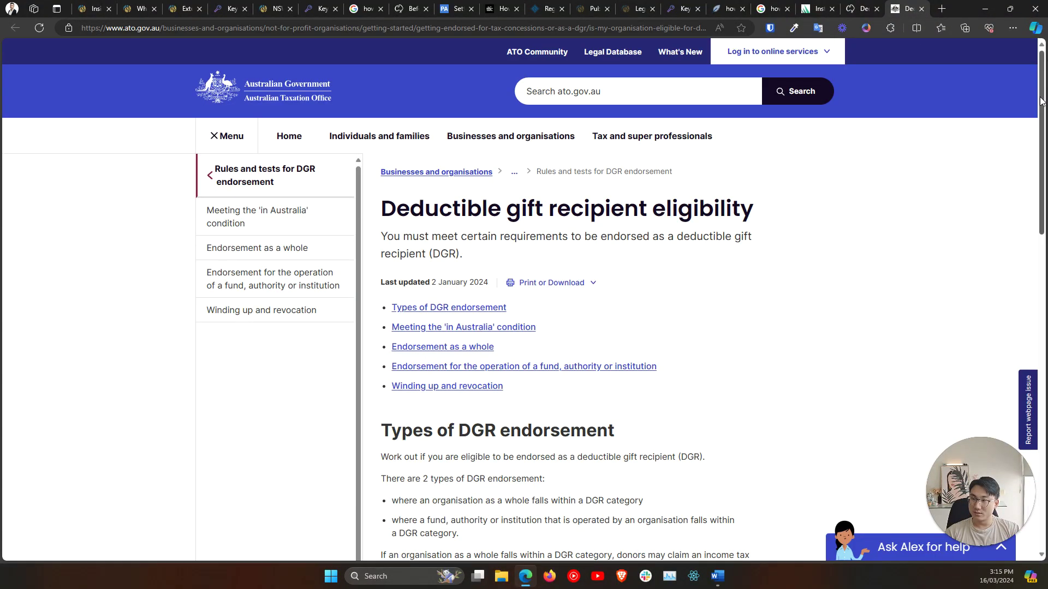
drag(1040, 79, 1035, 163)
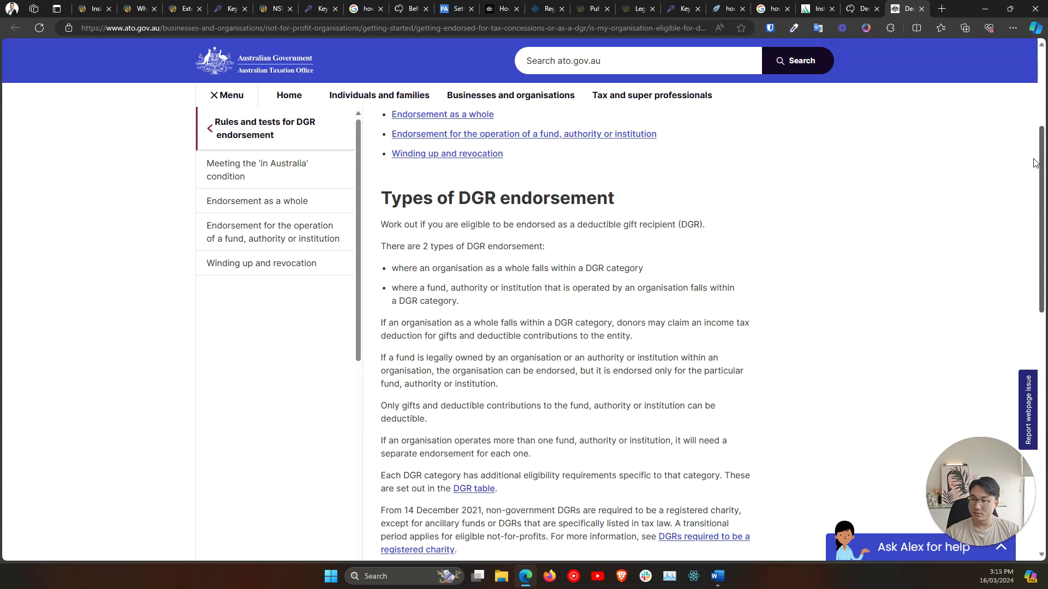
drag(1033, 163, 1037, 103)
click(861, 7)
click(903, 8)
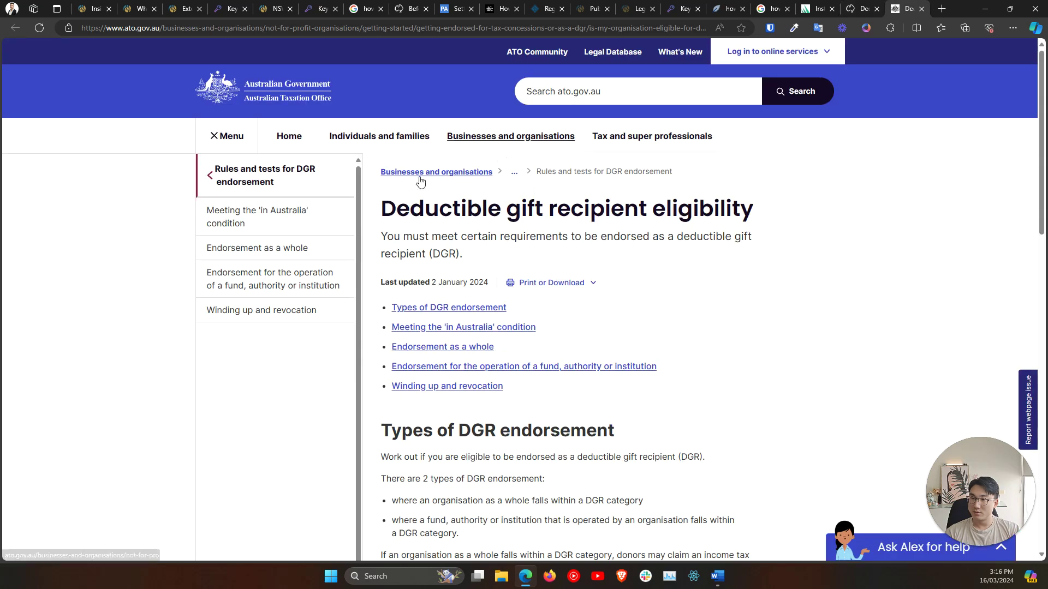
Browse the ATO's subpages on the 'in Australia' condition, endorsement as a whole, endorsement for a fund's operation, and winding up.
scroll(344, 386, down, 1)
click(417, 326)
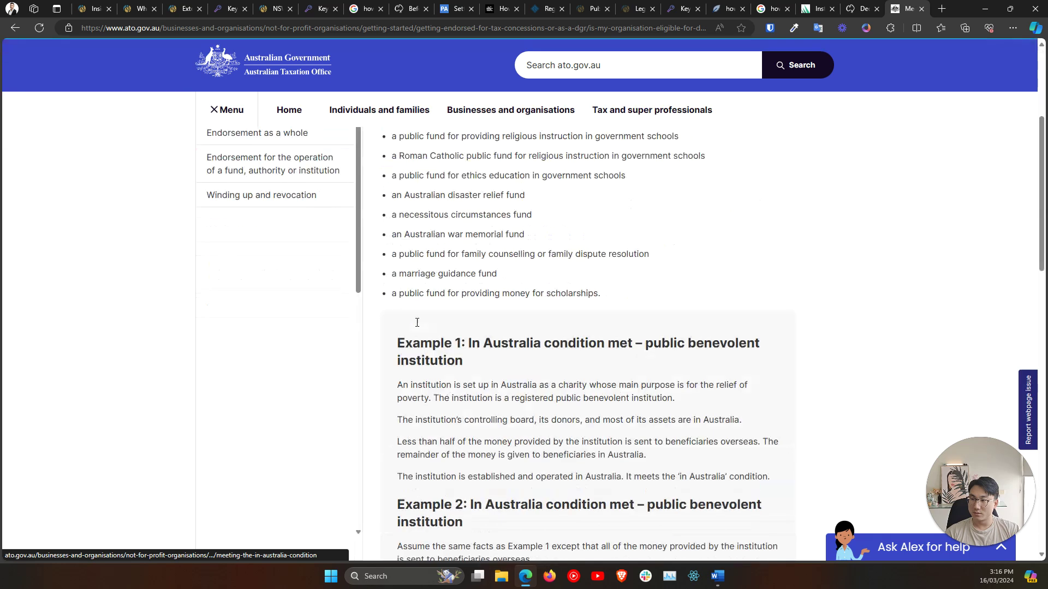
click(288, 228)
click(278, 273)
click(262, 309)
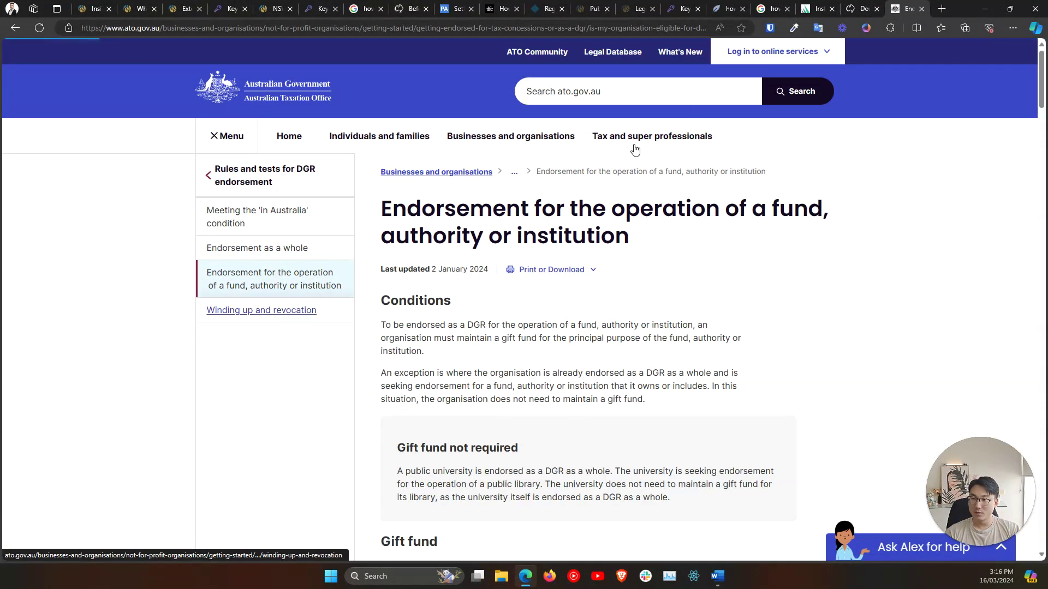
Revisit the ATO's DGR endorsement subpages and inspect the full web address of both endorsement pages and Winding up and revocation.
click(264, 217)
click(262, 251)
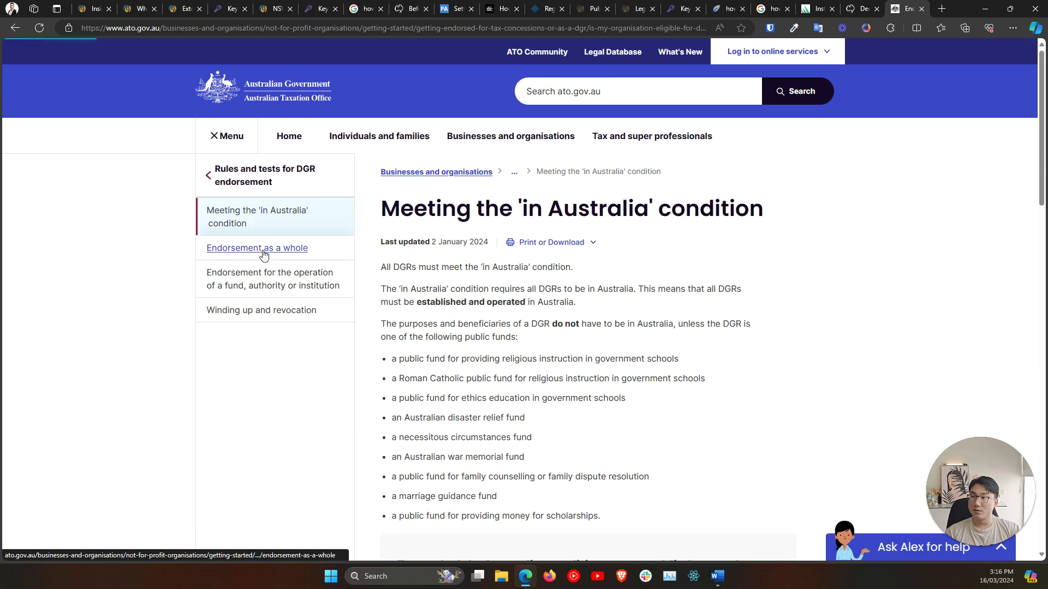
drag(512, 28, 709, 28)
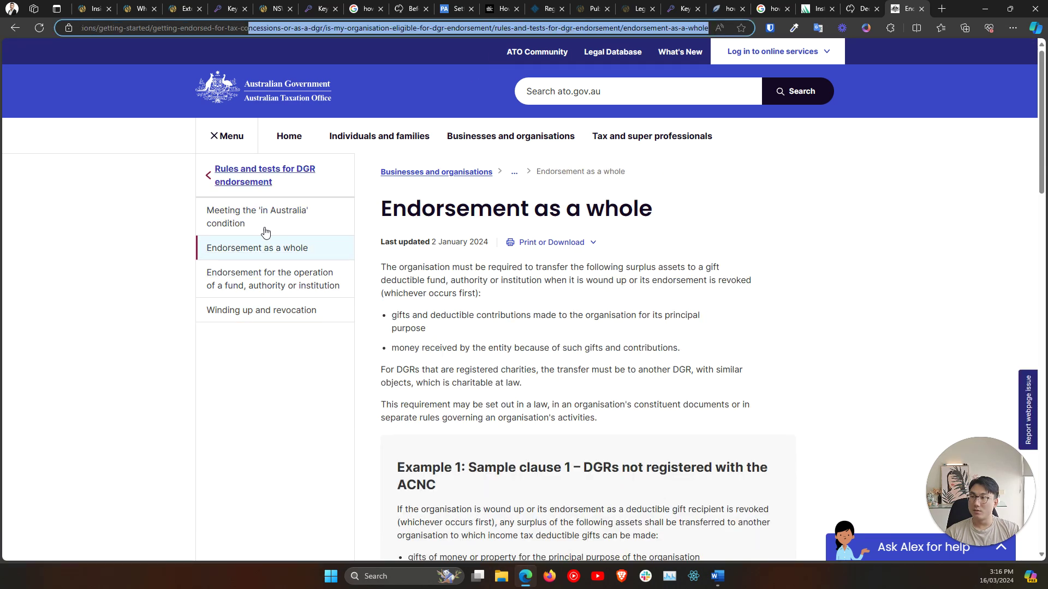
click(243, 277)
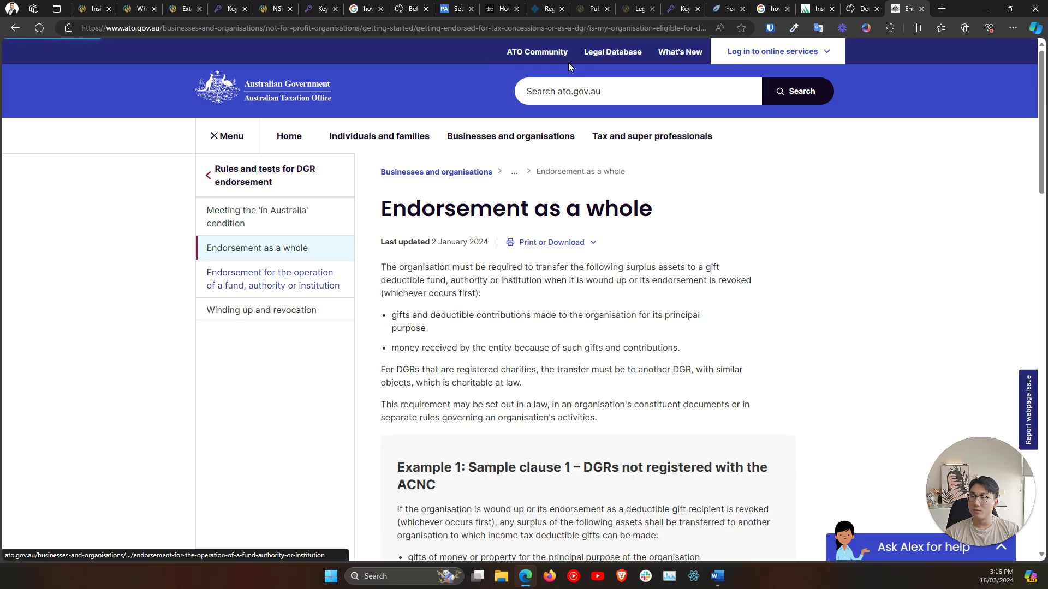
drag(545, 27, 709, 27)
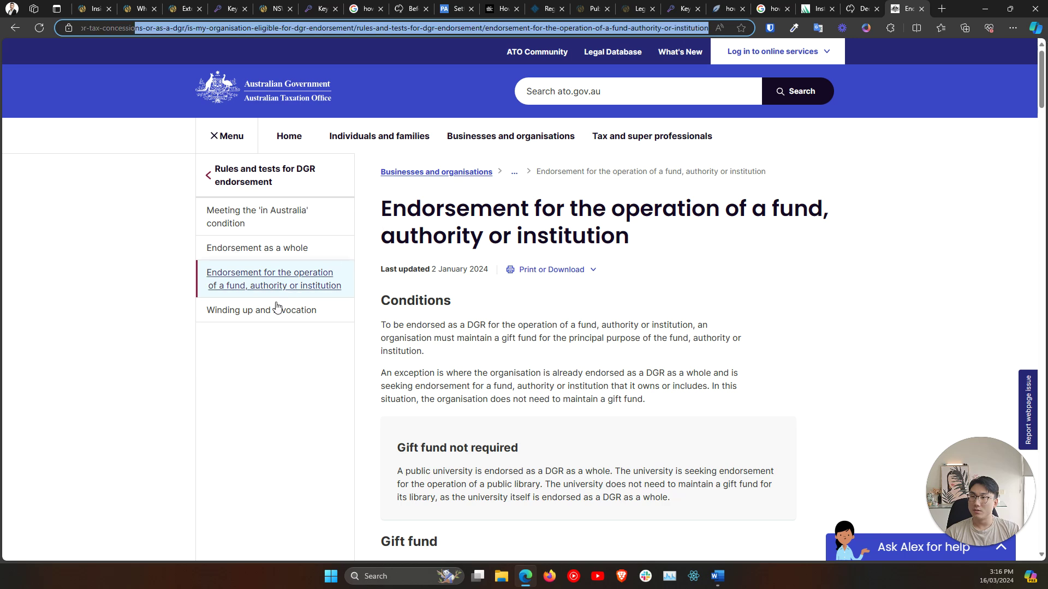
click(263, 316)
drag(204, 27, 708, 28)
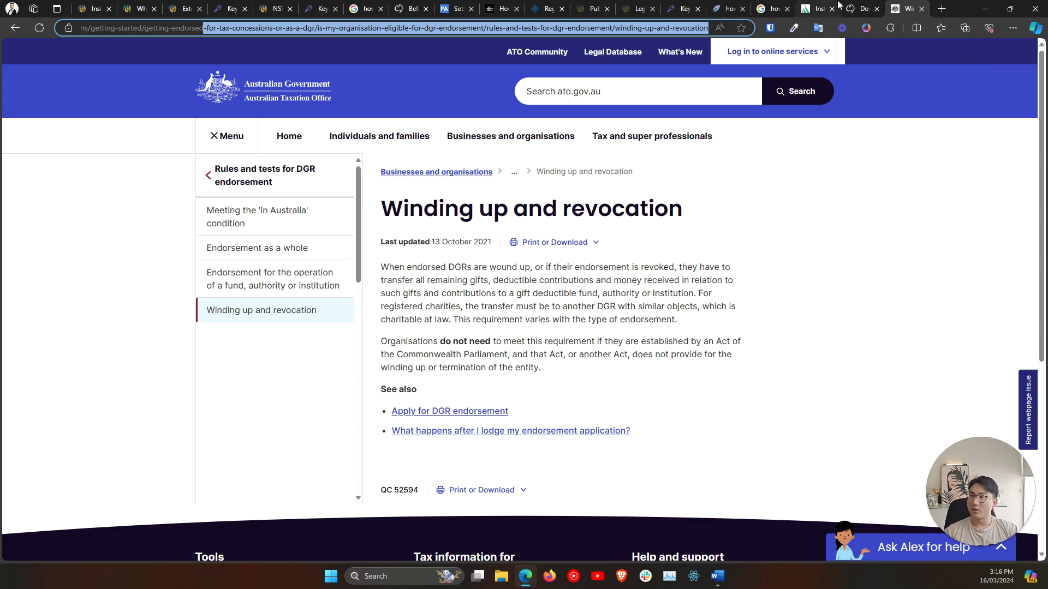
Return to the Google results and review the featured snippet, related questions and ranking ACNC, ATO and Treasury pages.
click(862, 9)
click(829, 6)
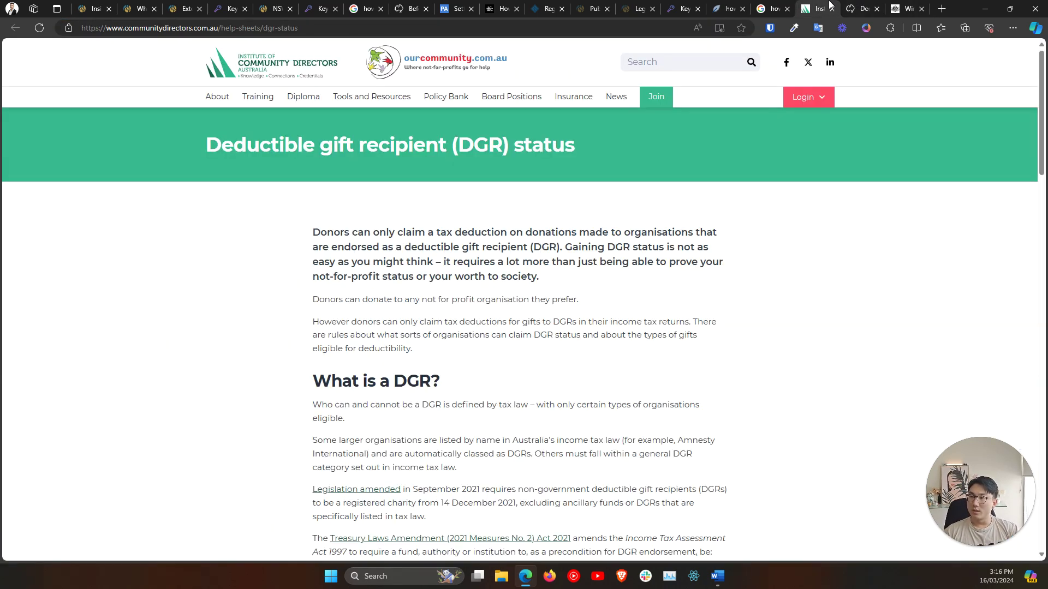
click(773, 9)
scroll(489, 135, up, 5)
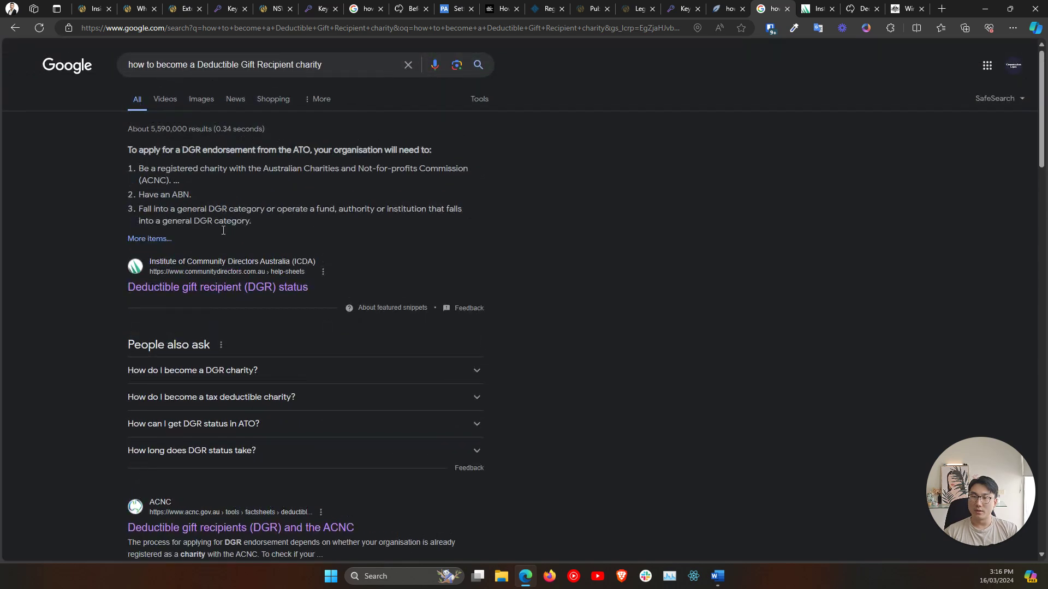
scroll(223, 231, down, 3)
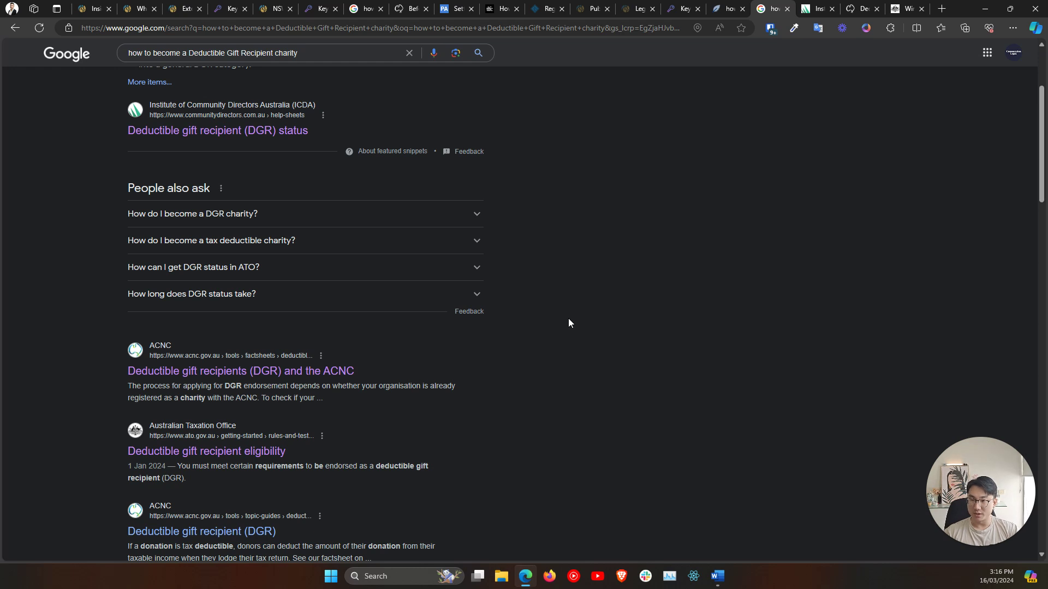
scroll(546, 324, down, 3)
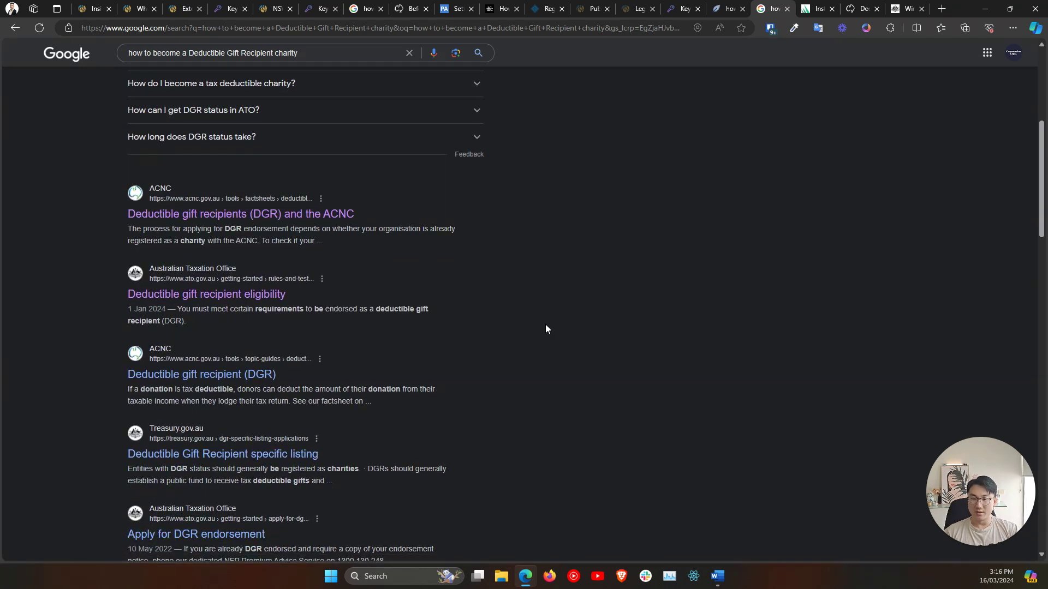
scroll(531, 310, up, 3)
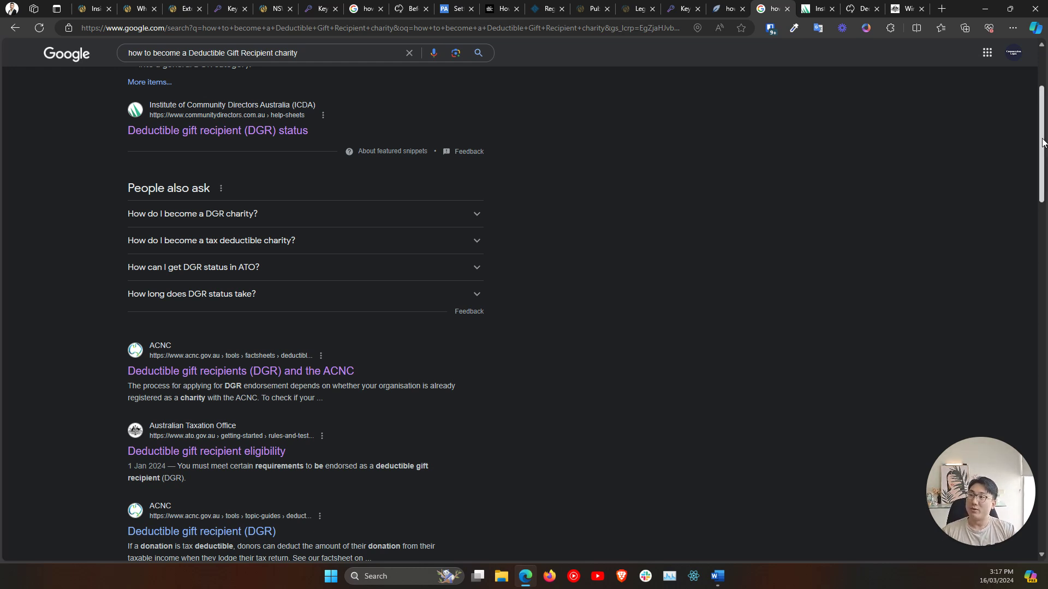
scroll(1042, 143, down, 2)
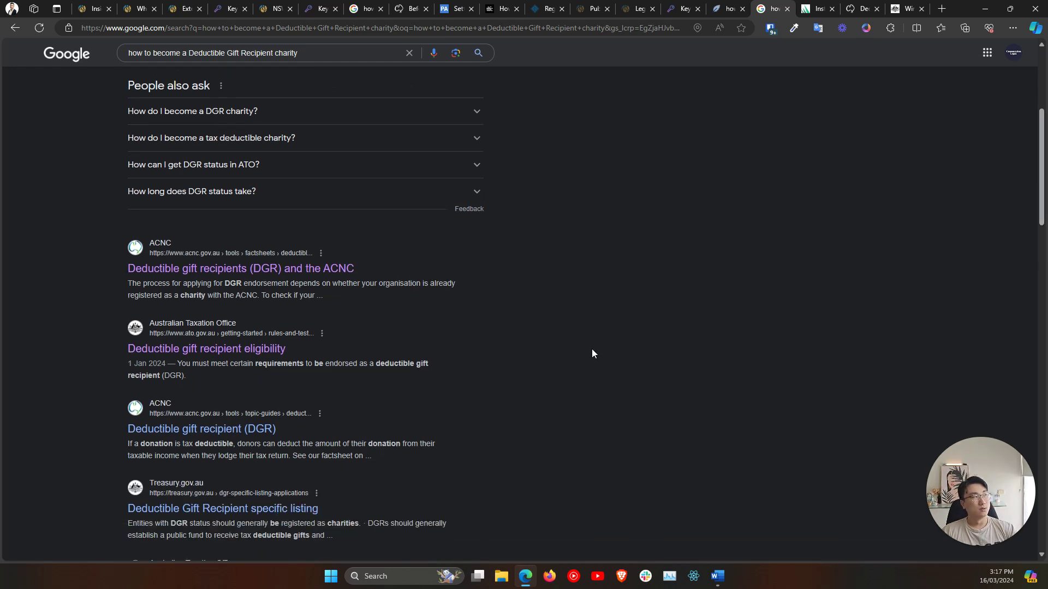
scroll(583, 355, down, 3)
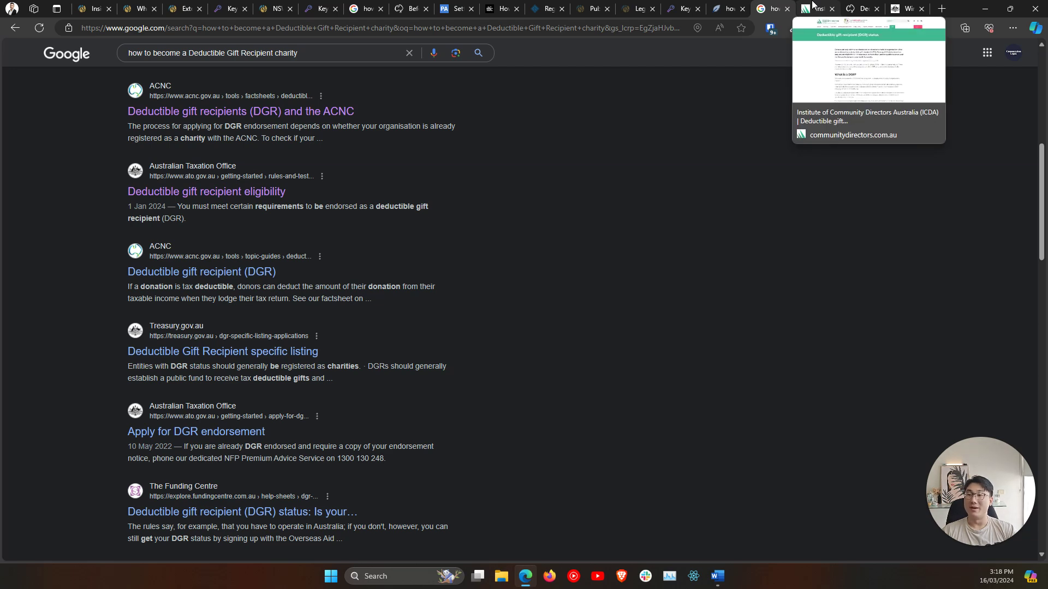
Read through the Institute of Community Directors page, covering DGR types, gaining and maintaining status, and claiming deductions.
click(813, 6)
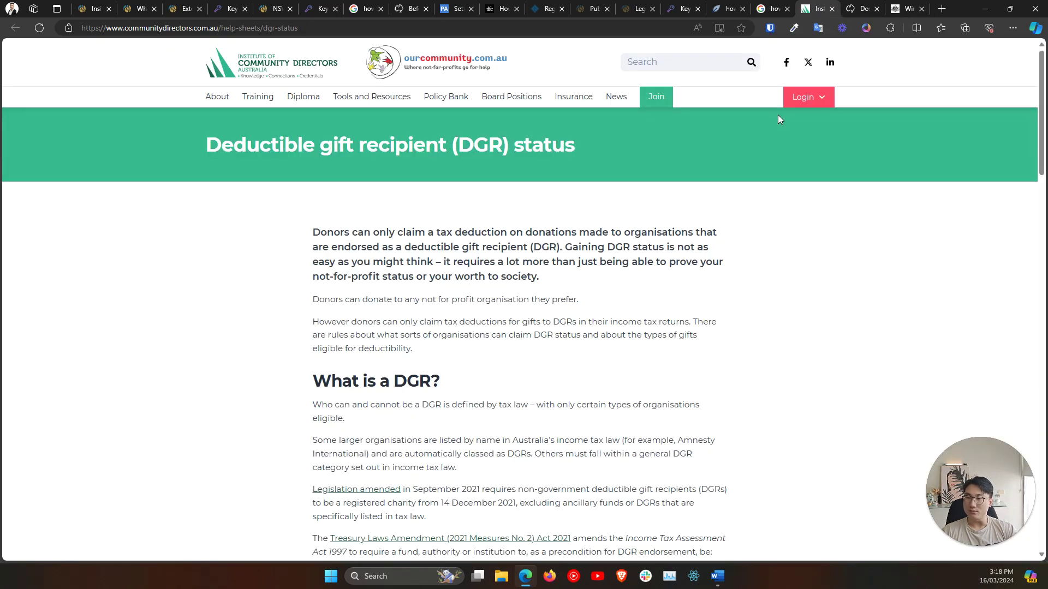
scroll(611, 290, down, 6)
scroll(611, 290, down, 2)
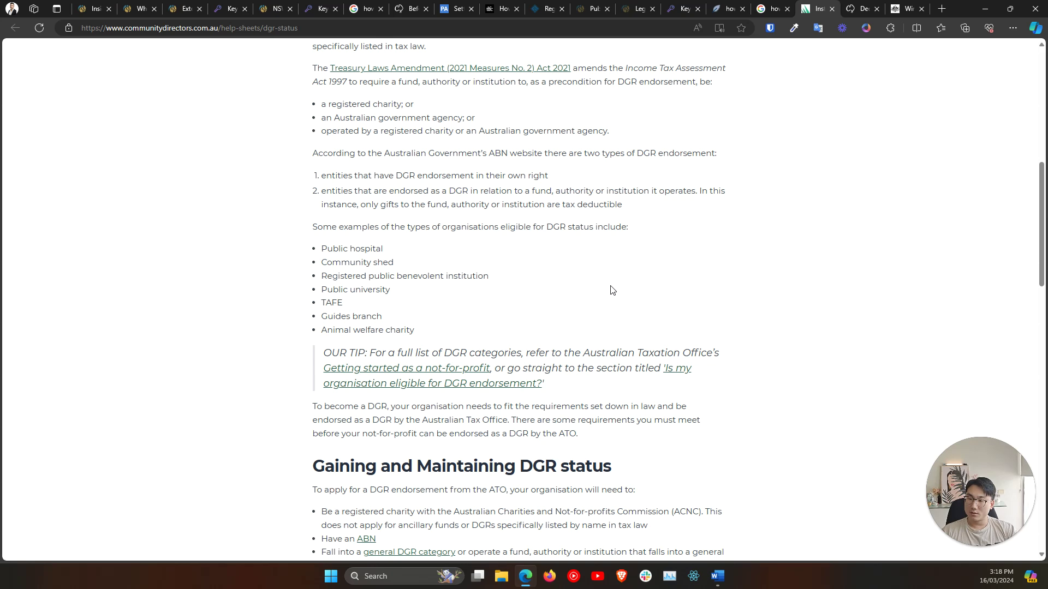
scroll(611, 290, down, 8)
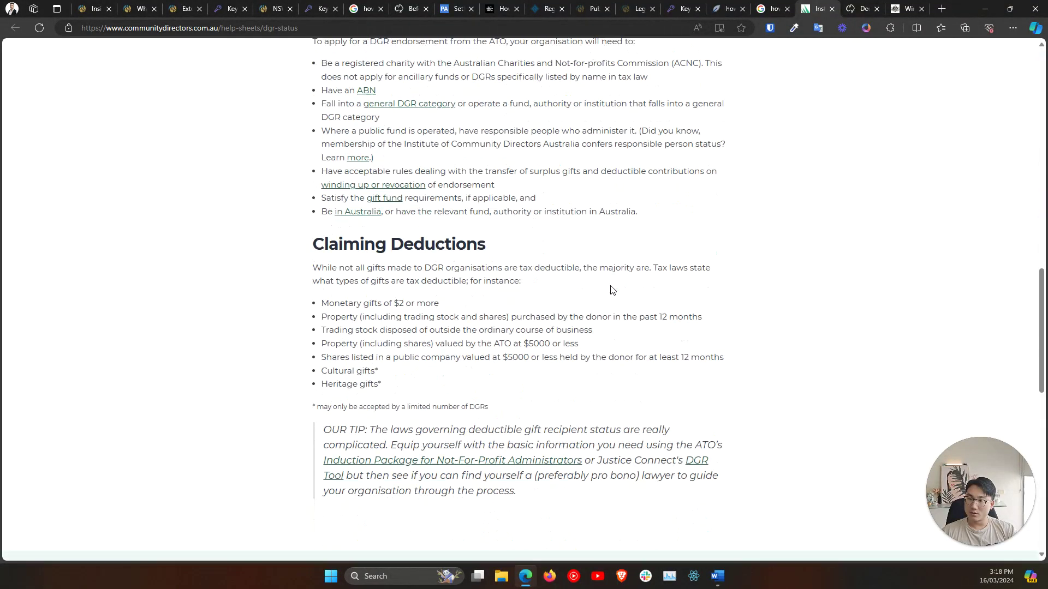
scroll(611, 291, up, 15)
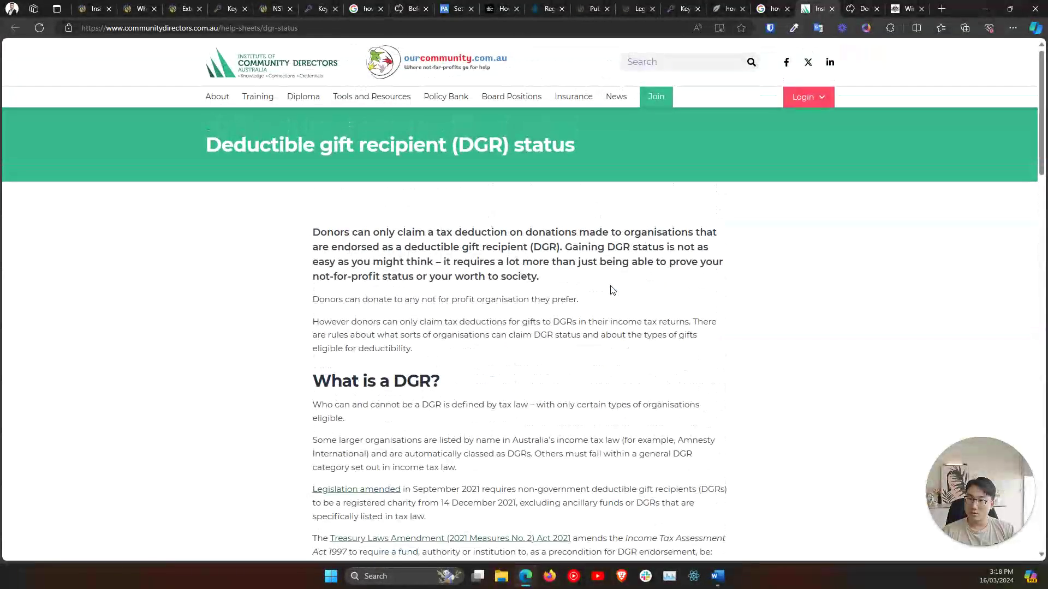
Skim the Community Directors DGR page once more and copy the query "how to become a Deductible Gift Recipient charity" from the Google results.
scroll(611, 291, down, 12)
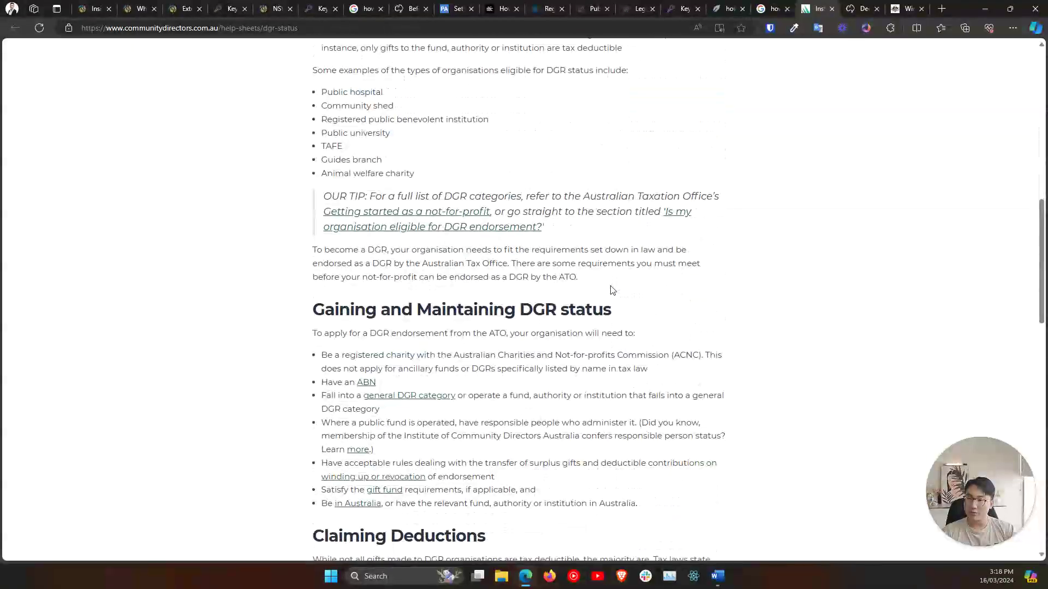
key(Home)
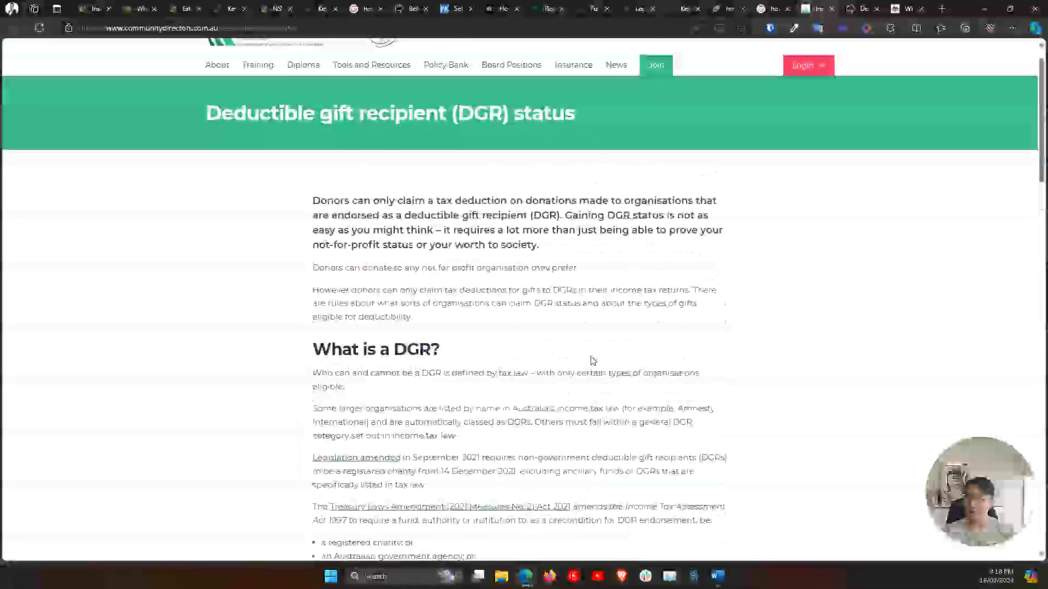
click(761, 7)
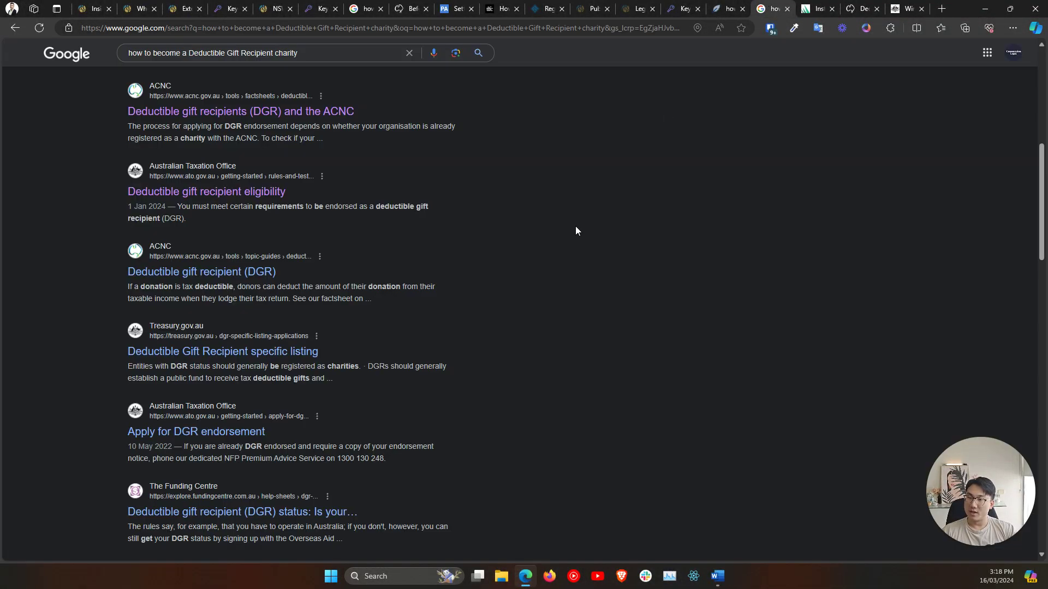
scroll(575, 226, up, 4)
triple_click(338, 52)
key(ctrl+c)
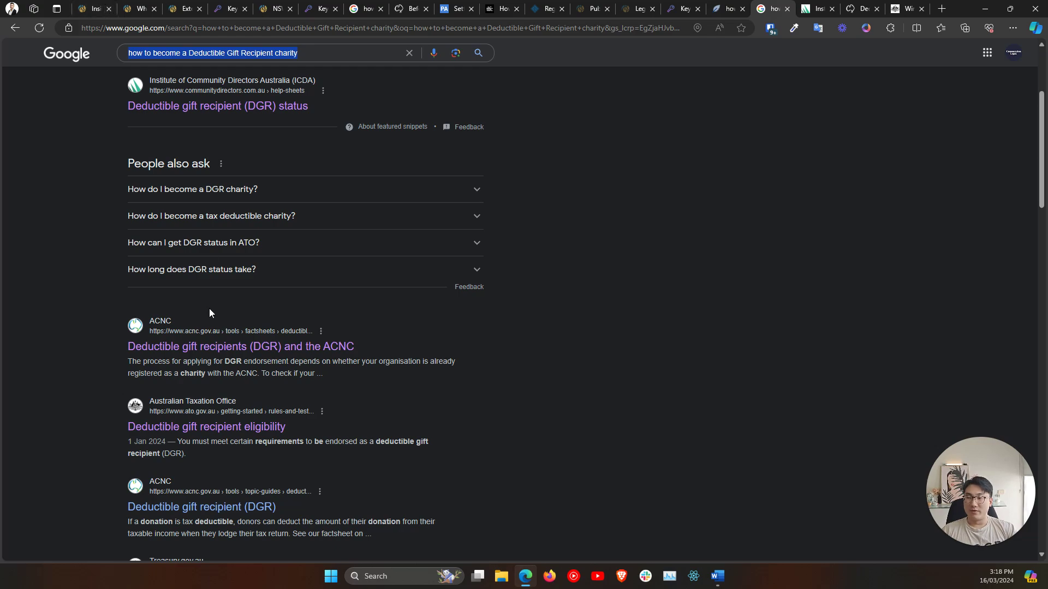
Run a Keysearch keyword research search for "how to become a Deductible Gift Recipient charity" with related keywords in Australia.
click(229, 8)
scroll(244, 53, up, 10)
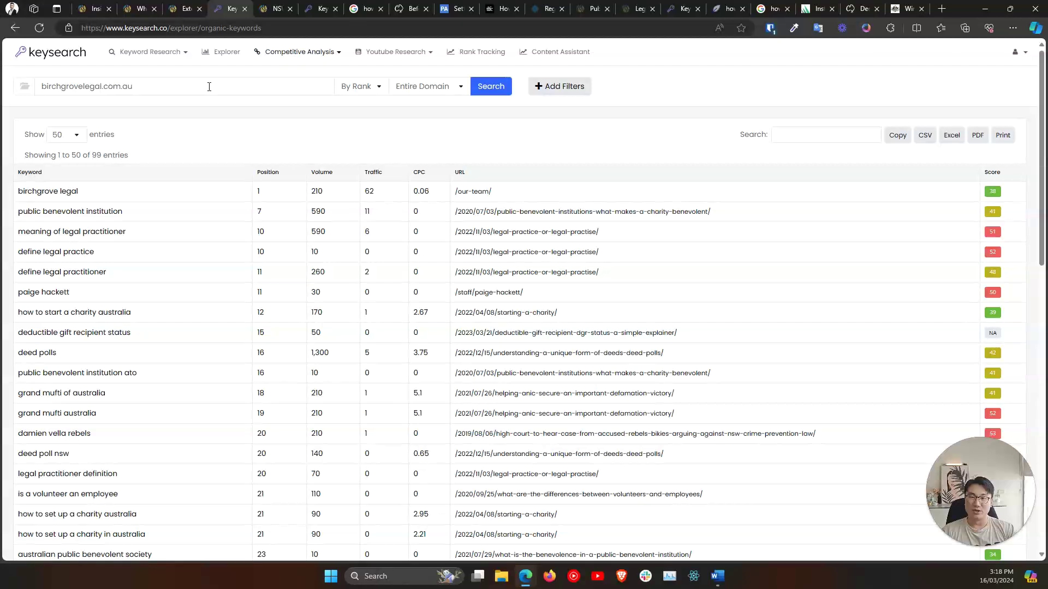
click(303, 8)
triple_click(188, 88)
key(ctrl+v)
click(579, 88)
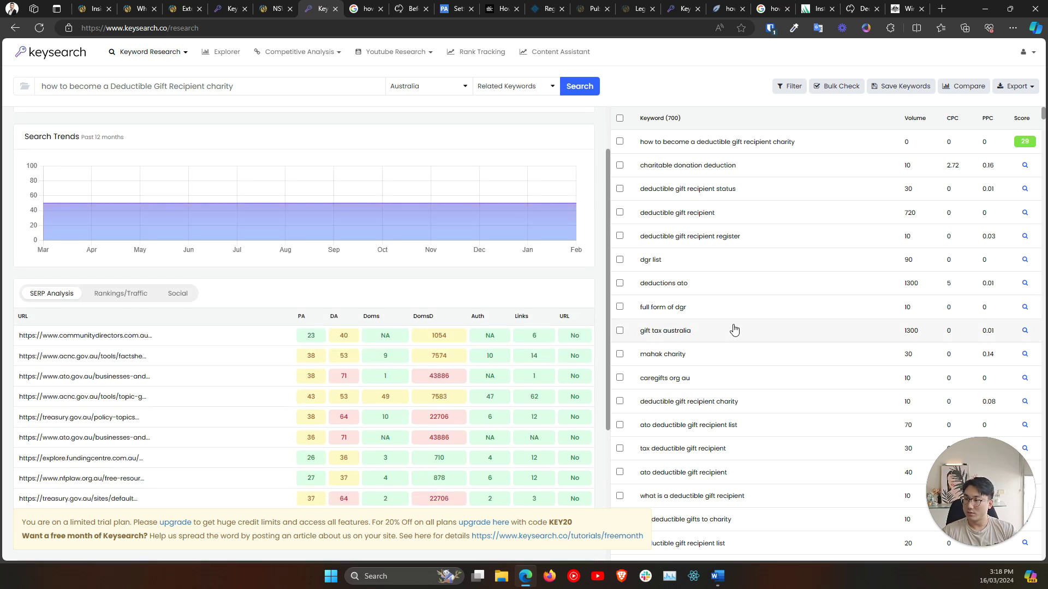
Review the related DGR keywords and their volumes, and analyse the competition score for "tax deductible gift recipient".
scroll(731, 330, down, 3)
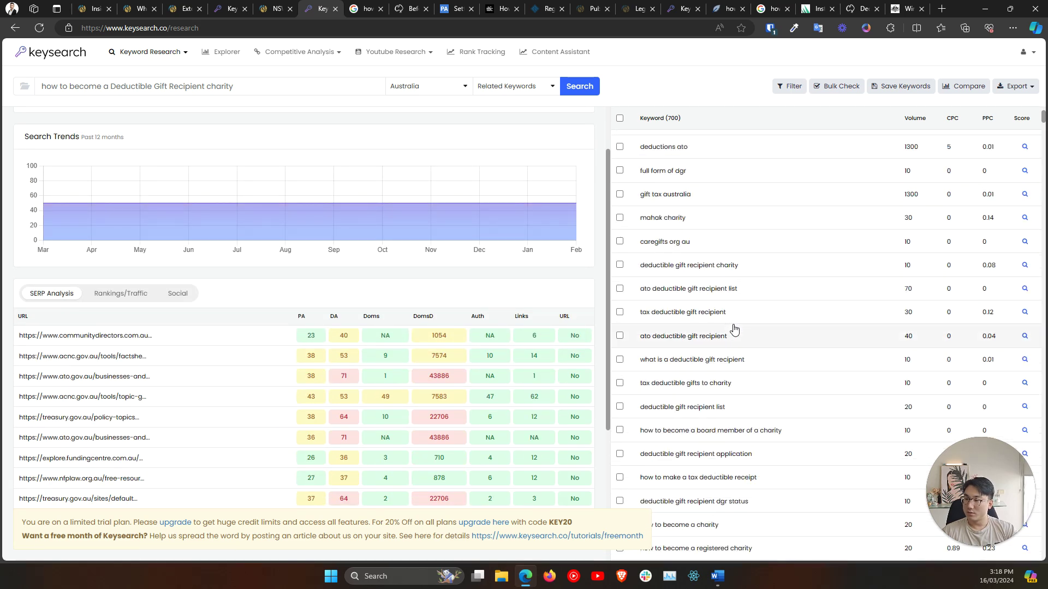
scroll(732, 330, up, 3)
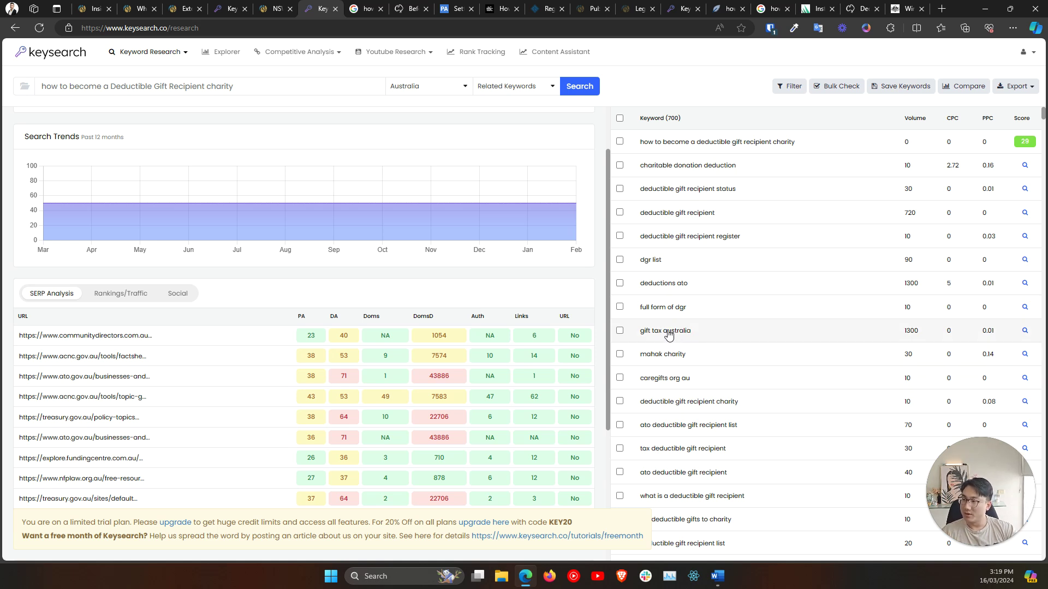
scroll(666, 331, down, 1)
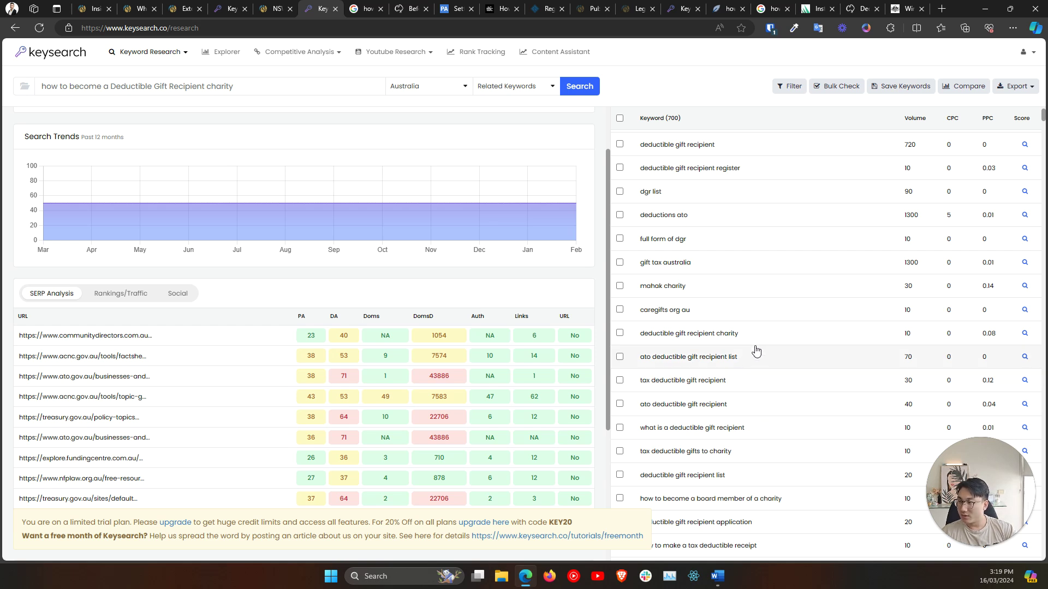
drag(727, 381, 651, 386)
right_click(650, 383)
click(651, 385)
click(709, 382)
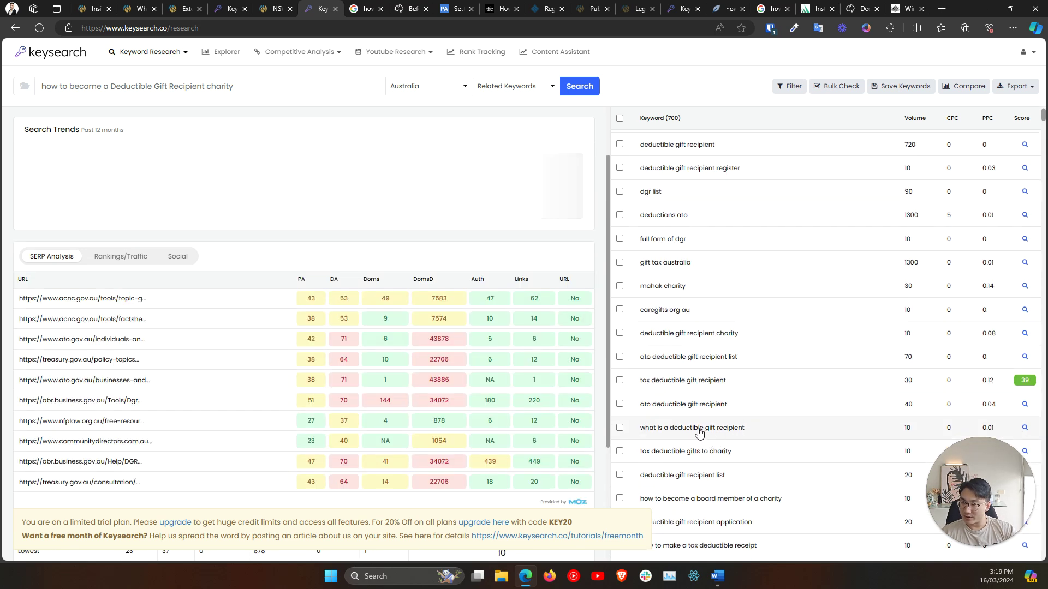
scroll(755, 435, down, 1)
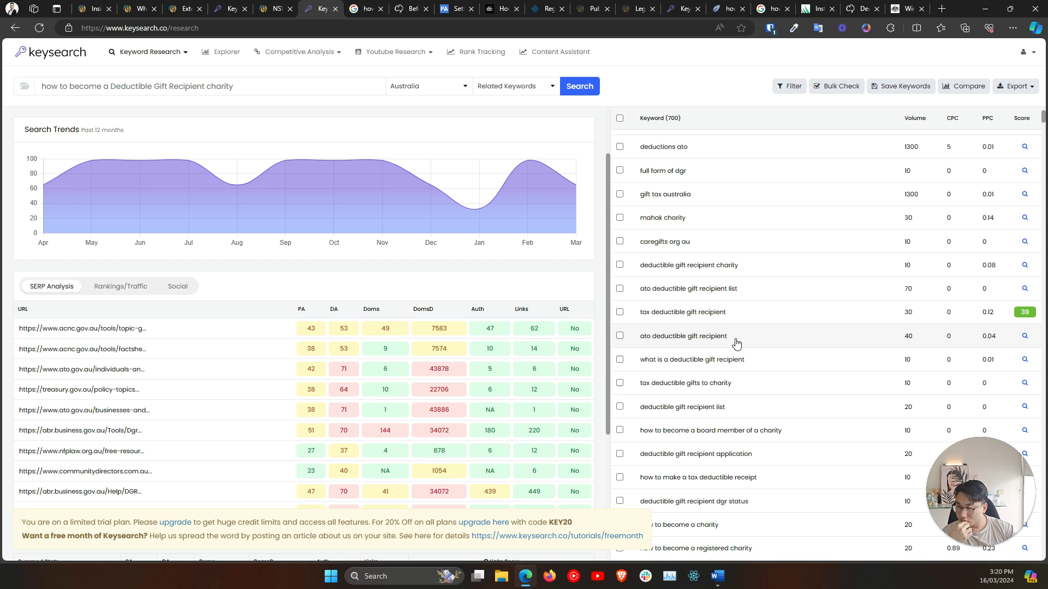
scroll(738, 339, up, 3)
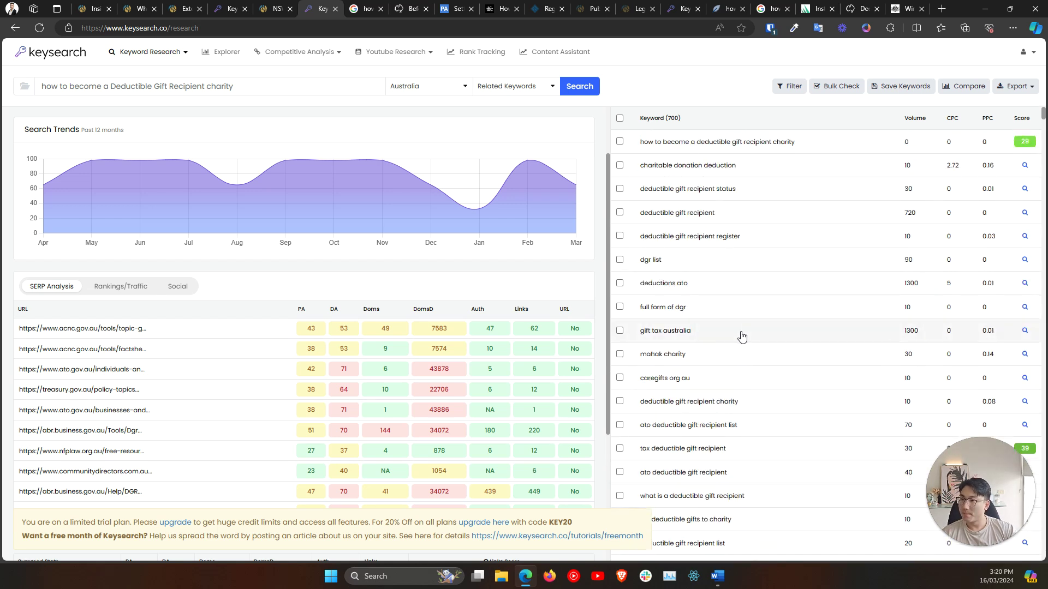
Search Google for the listed keyword "deductible gift recipient" and review the ranking pages and related searches.
drag(716, 215, 640, 220)
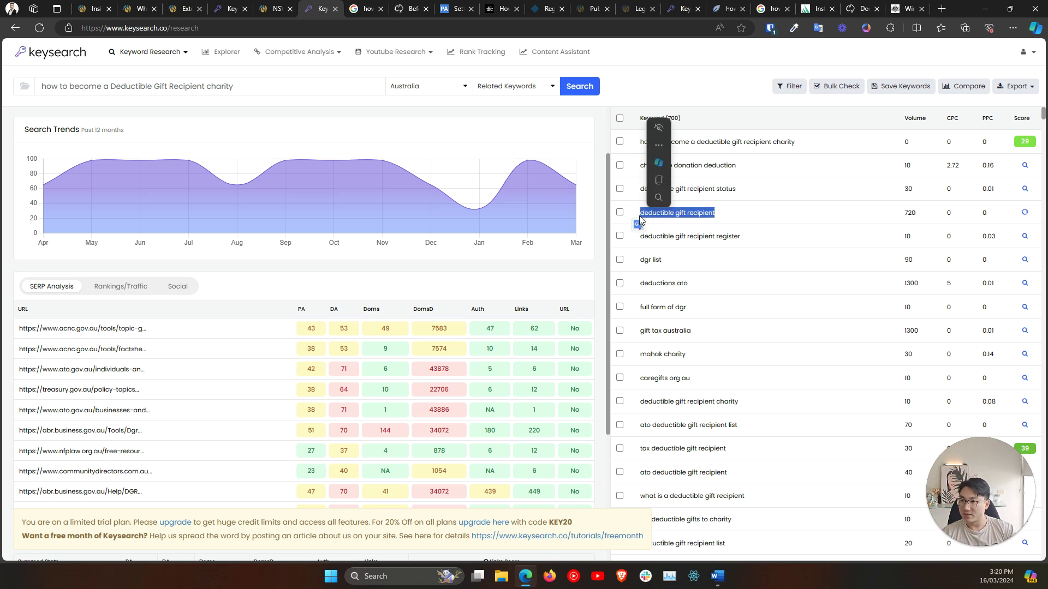
right_click(641, 213)
click(682, 283)
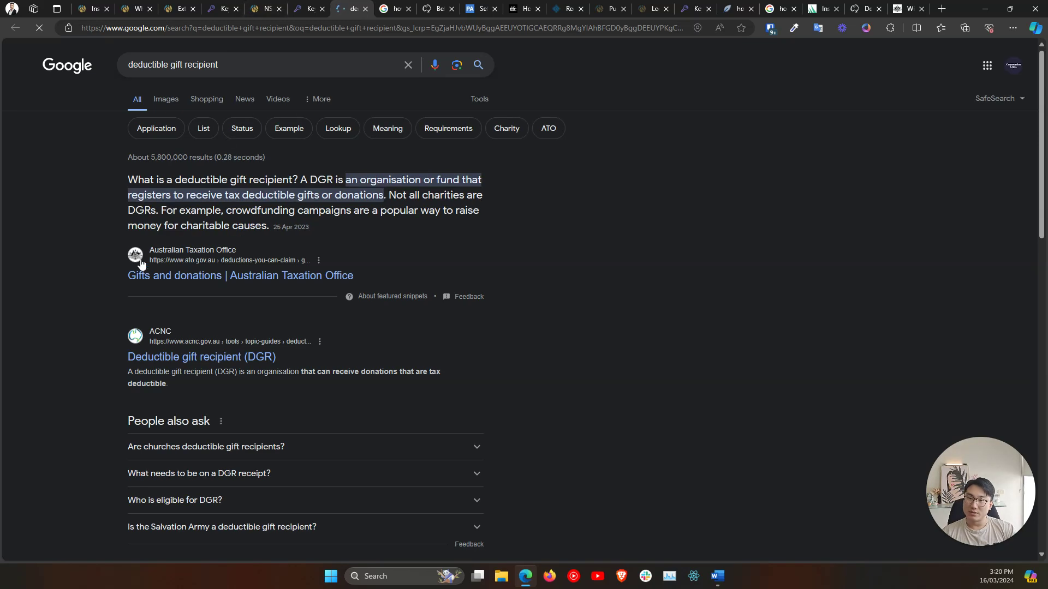
scroll(71, 307, down, 5)
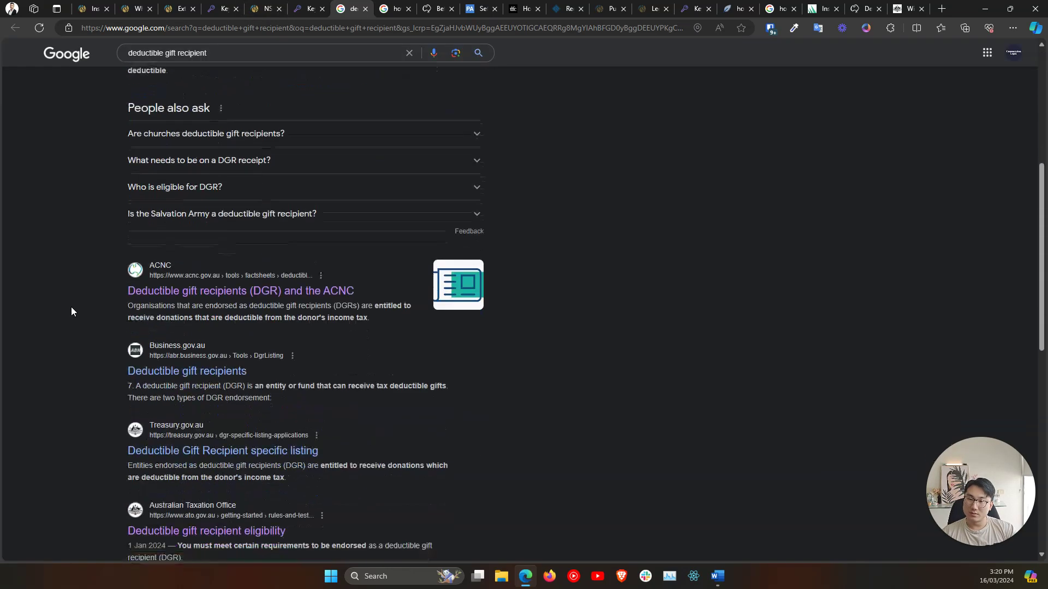
scroll(71, 309, down, 5)
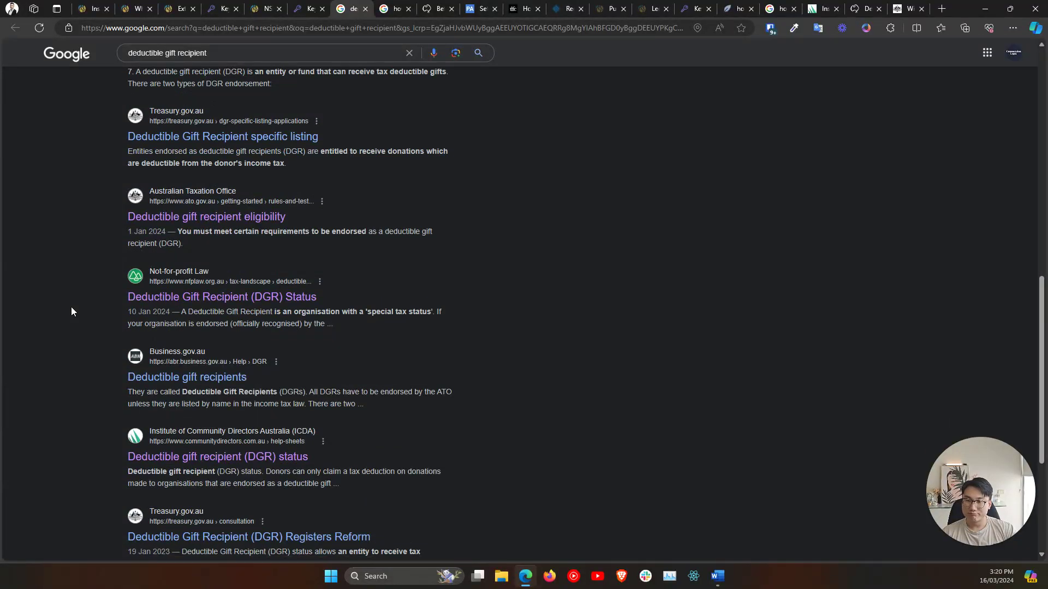
scroll(71, 310, down, 3)
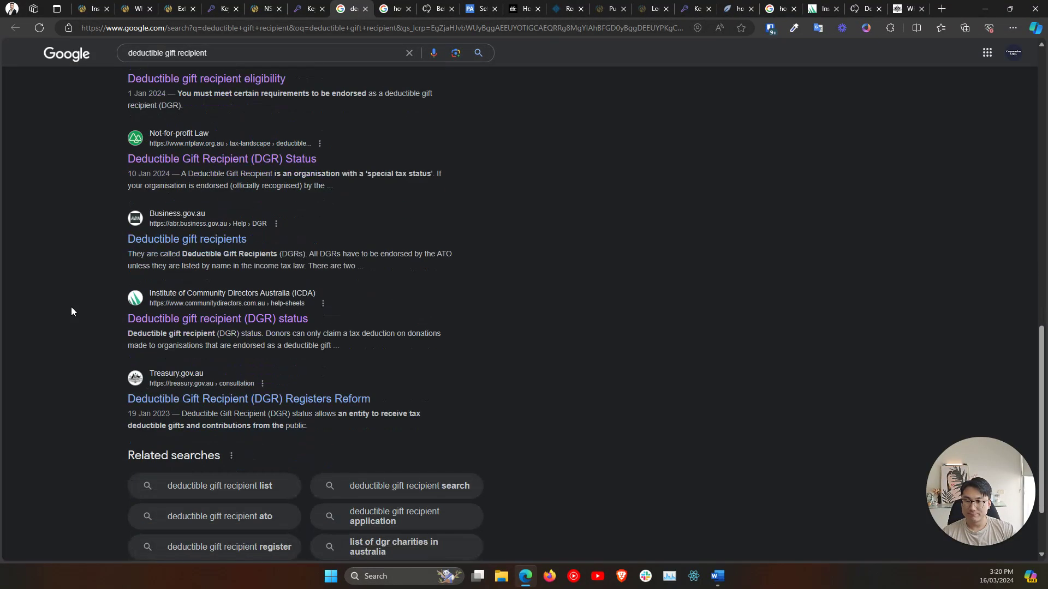
scroll(71, 307, down, 5)
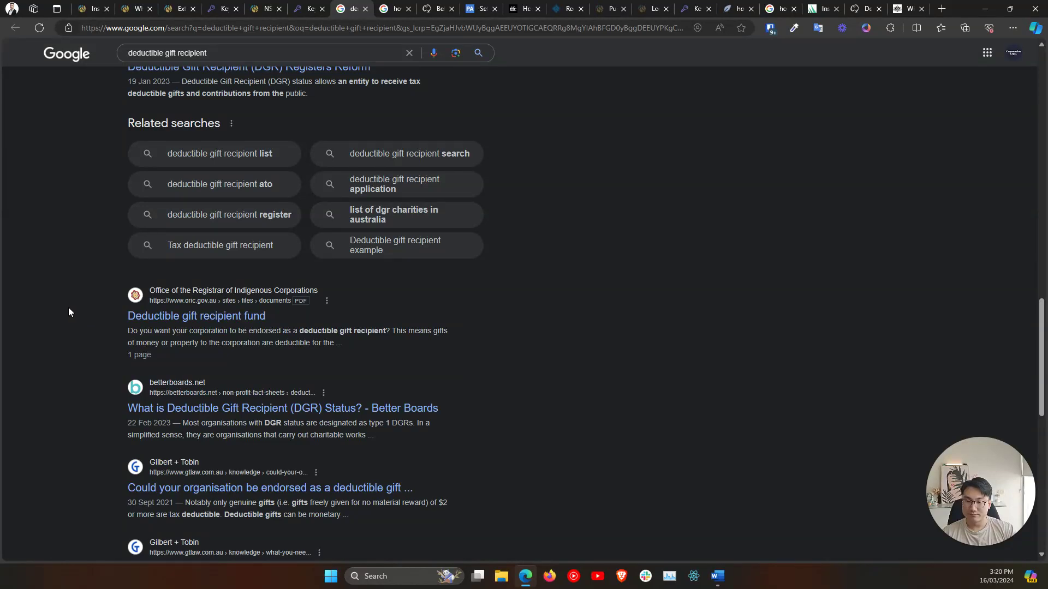
Open both Gilbert + Tobin deductible gift recipient articles in new tabs and scan the remaining Google results.
scroll(68, 306, down, 1)
middle_click(167, 408)
middle_click(181, 489)
scroll(58, 385, down, 4)
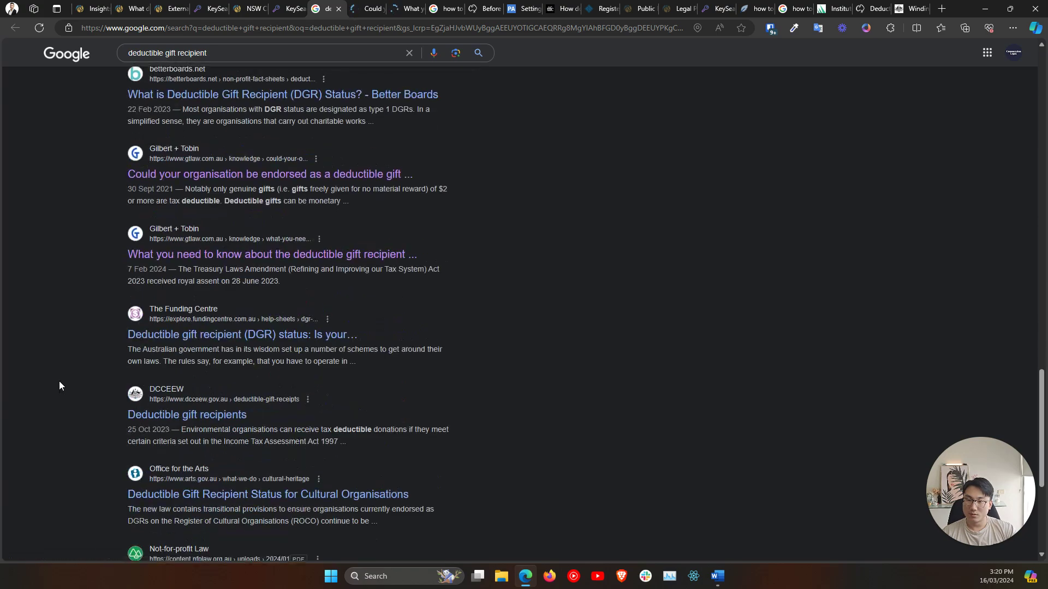
scroll(59, 381, down, 1)
Read through Gilbert + Tobin's "Could your organisation be endorsed as a deductible gift recipient?" article, covering requirements and DGR categories.
click(405, 9)
click(371, 9)
scroll(110, 274, down, 1)
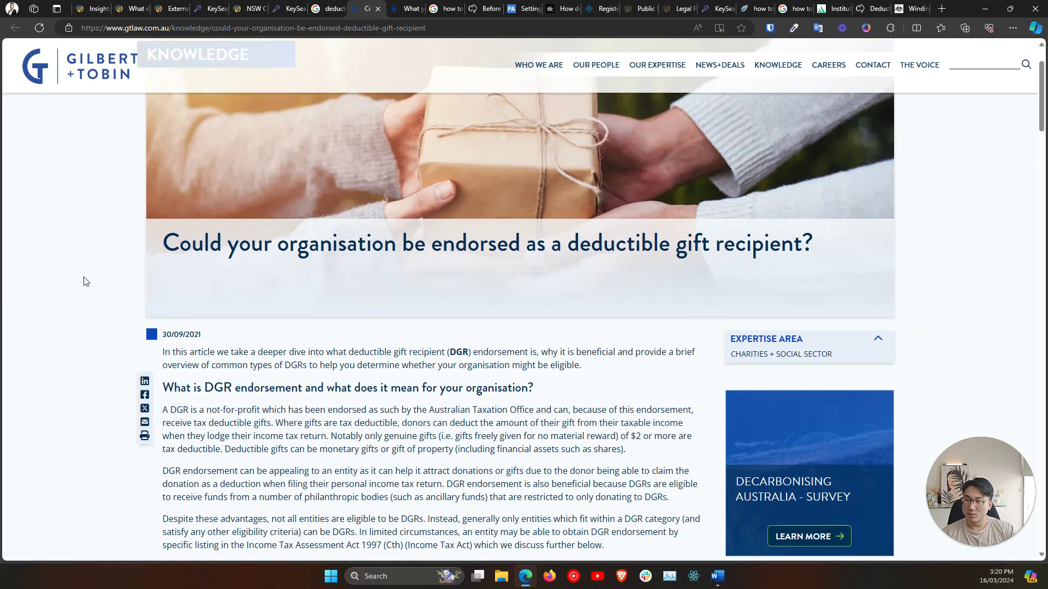
scroll(83, 281, down, 12)
scroll(84, 282, down, 15)
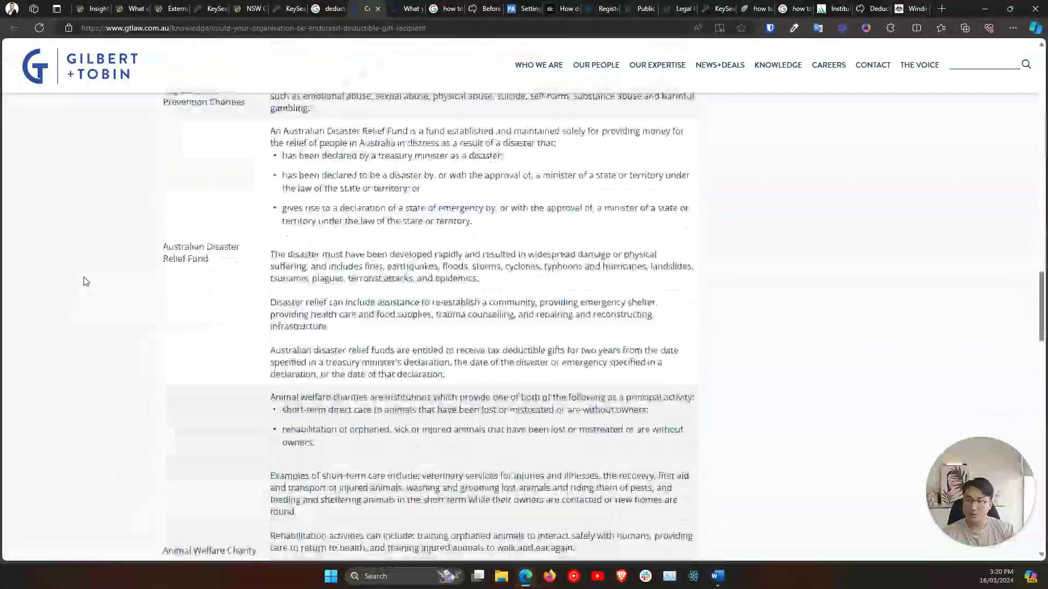
scroll(83, 281, down, 15)
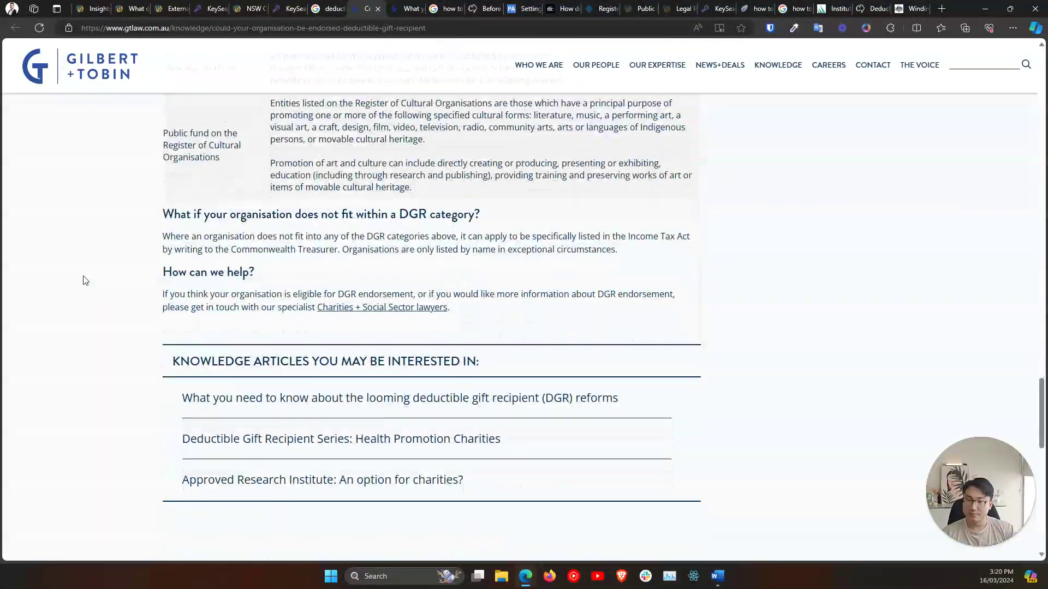
scroll(81, 281, up, 20)
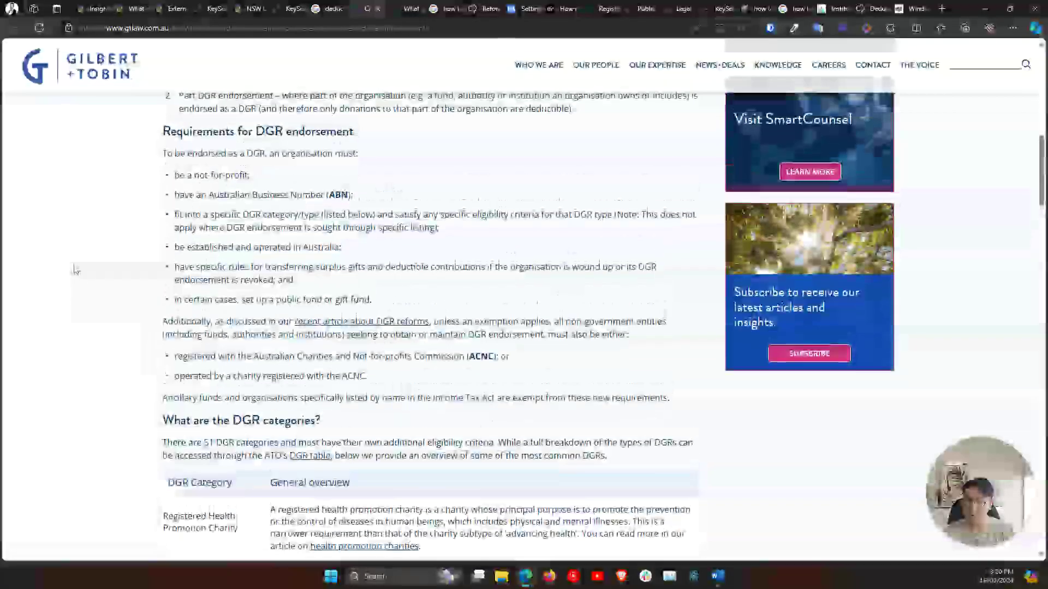
scroll(75, 270, up, 10)
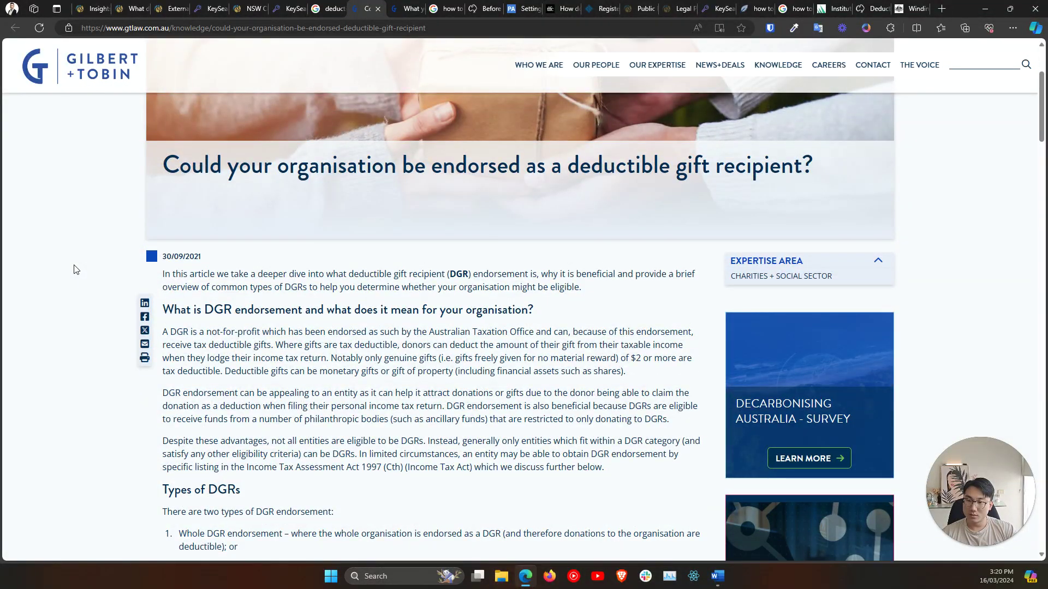
scroll(75, 270, up, 3)
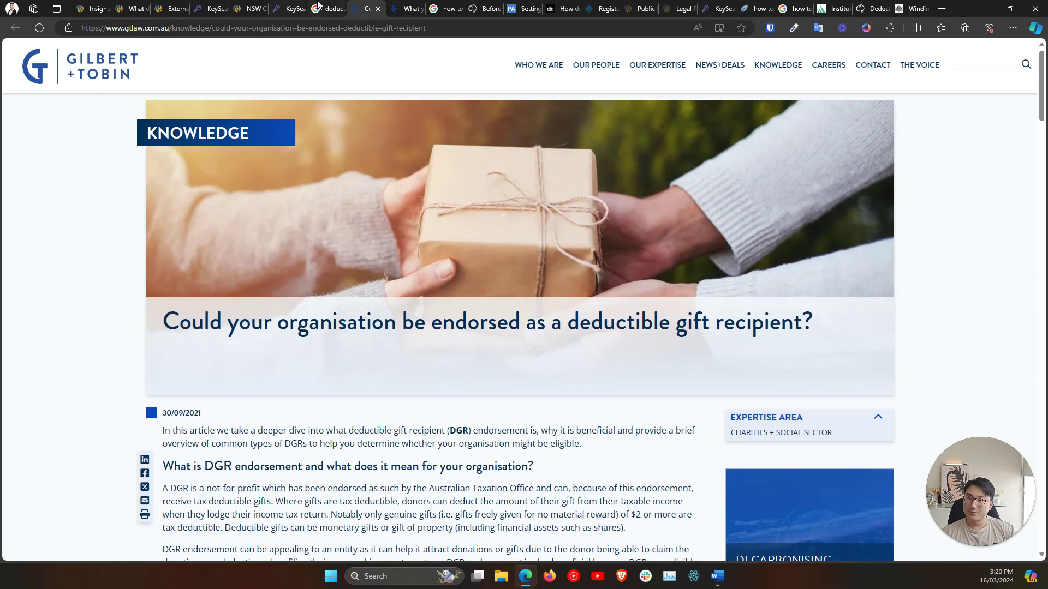
Return to the start of the Google results for "deductible gift recipient" and select the query text.
click(319, 6)
scroll(110, 343, up, 15)
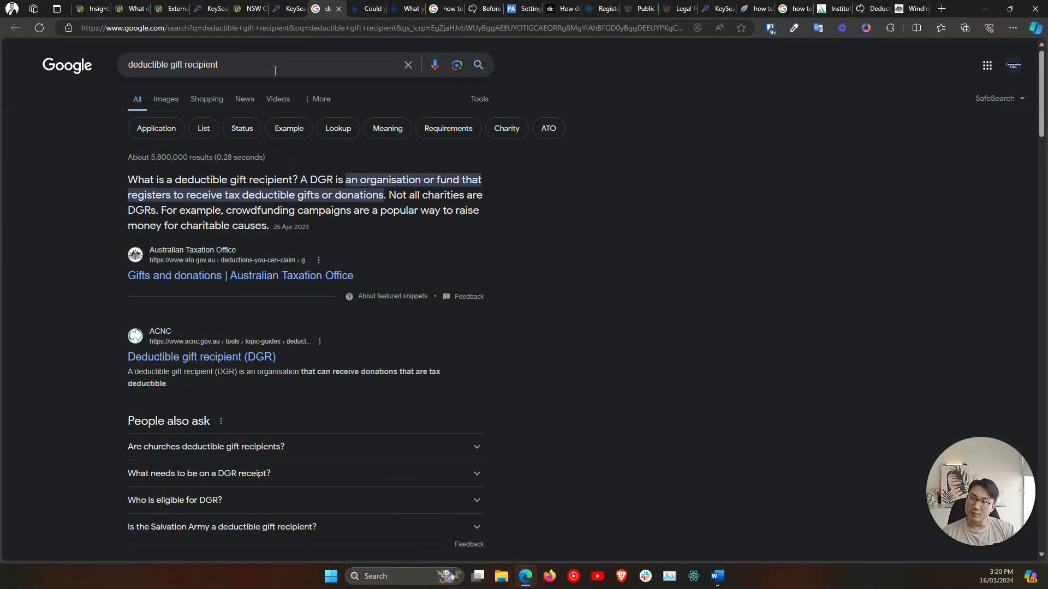
triple_click(268, 64)
Switch to the 5 topics.docx document in Word and reword the Topic #1 title as "How to start a charity in Australia".
key(alt+Tab)
double_click(596, 187)
click(595, 187)
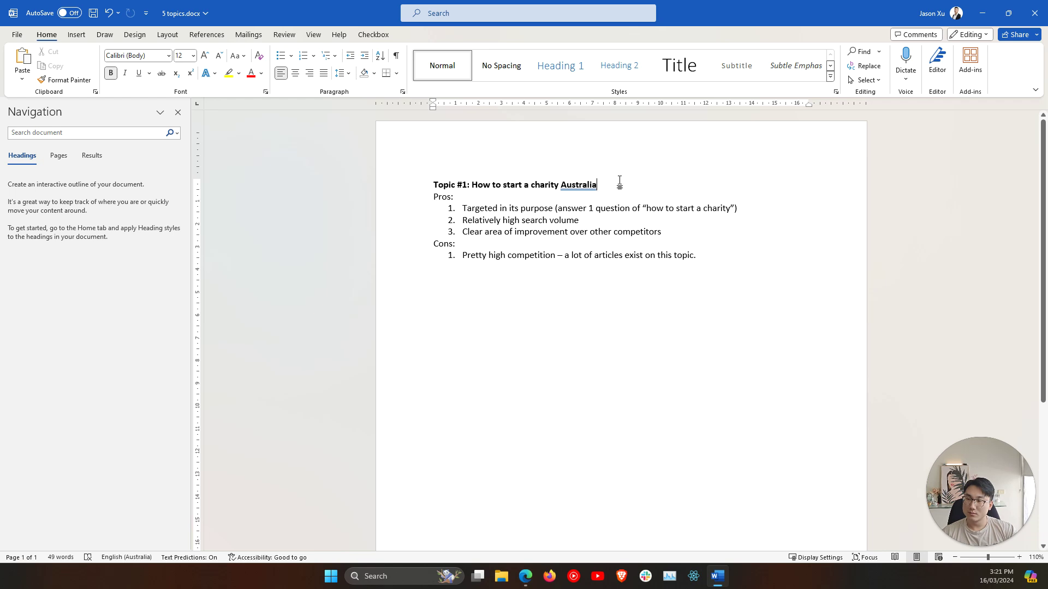
double_click(577, 188)
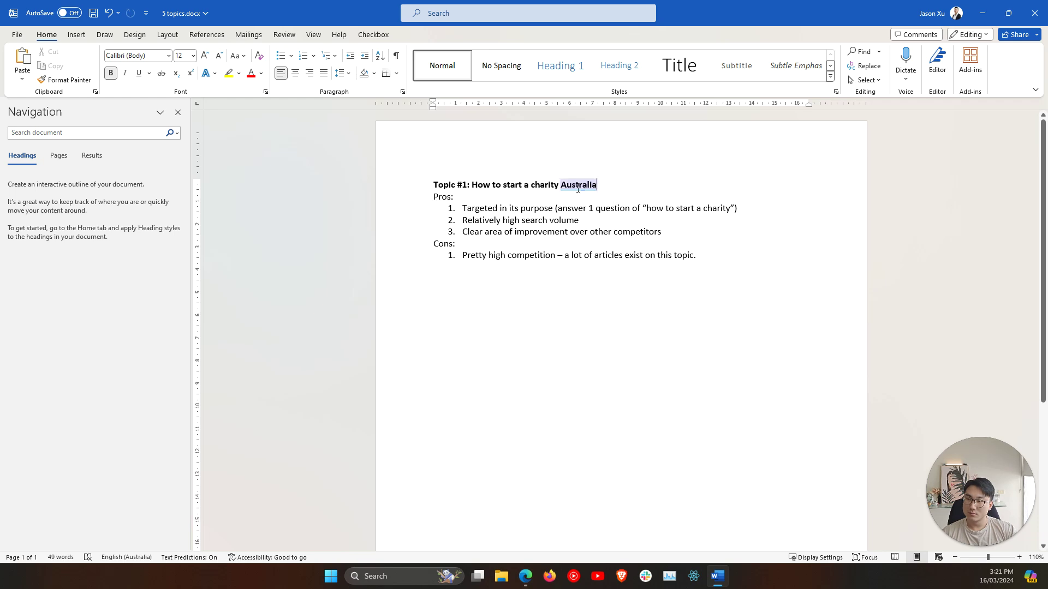
drag(613, 192, 562, 186)
click(618, 186)
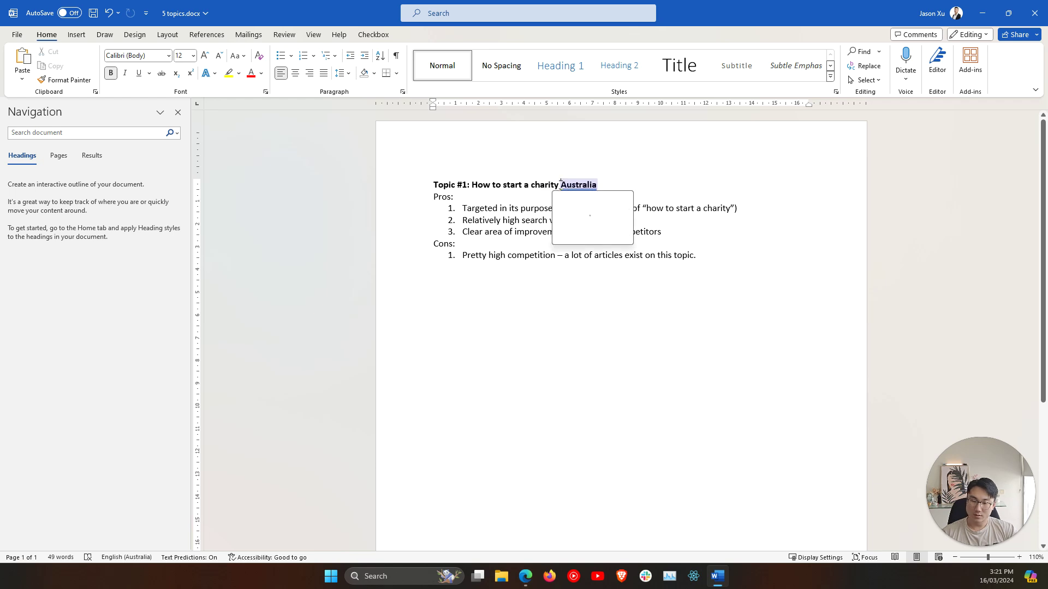
key(ctrl+z)
text(in)
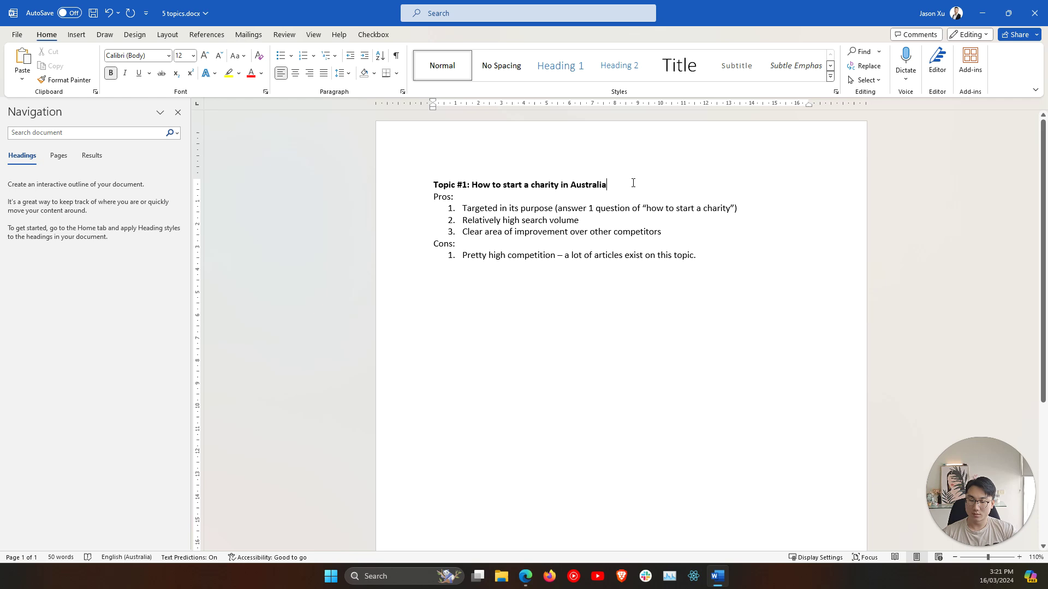
Add the line "Targeted search term: How to start a charity Australia" beneath the Topic #1 title, correcting the spelling of "Targeted".
key(Return)
text(Trag )
text(argetted search term)
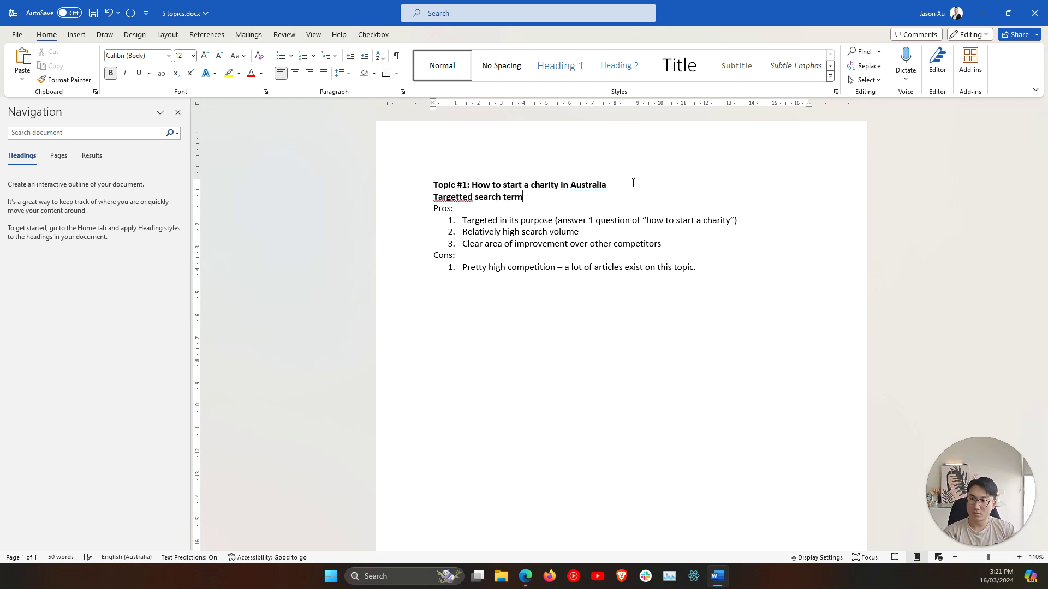
text(: How to start a)
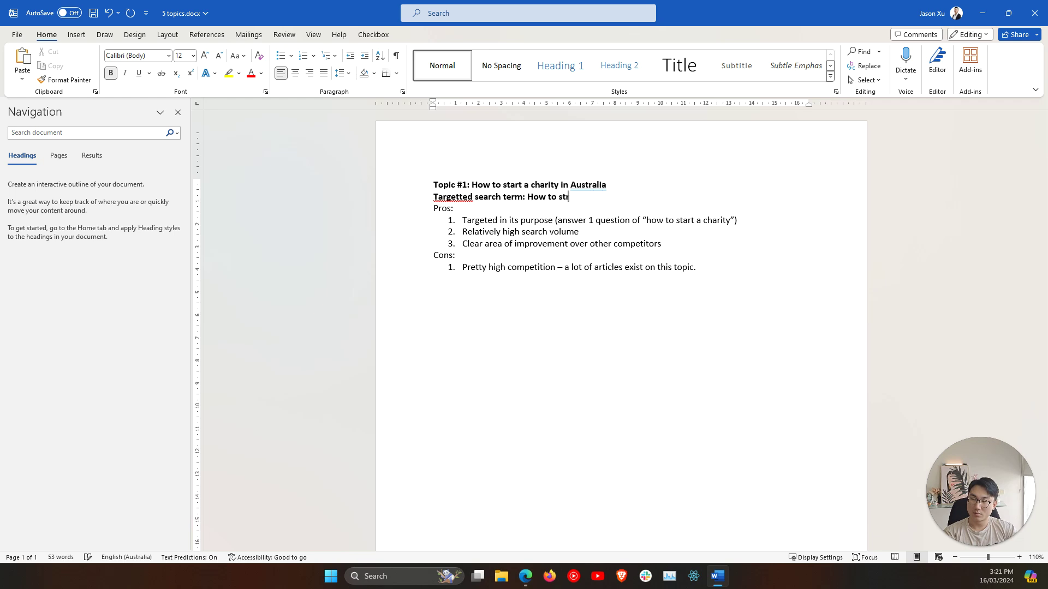
text( charity Australia)
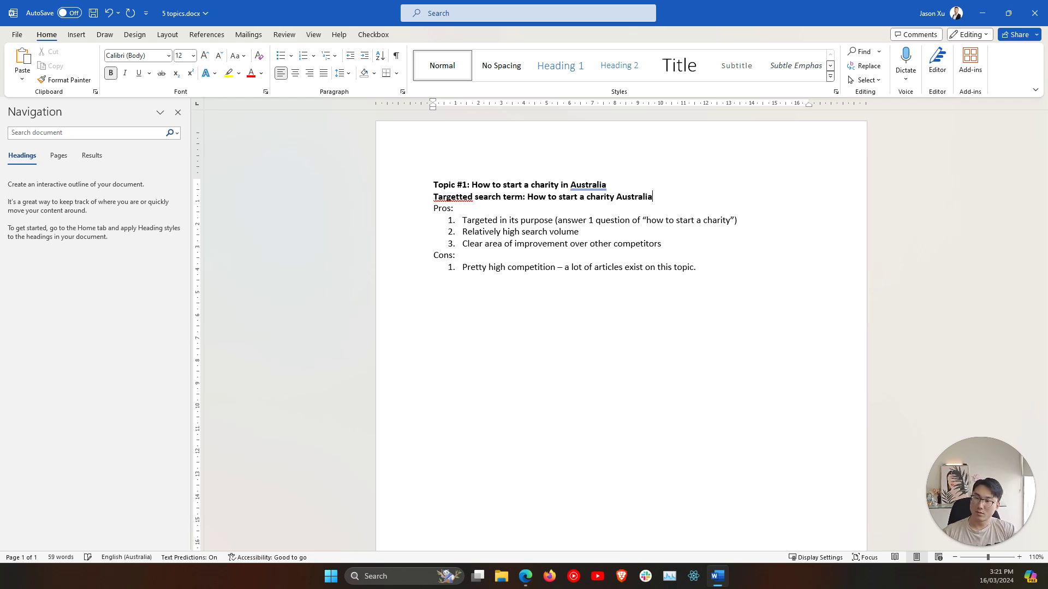
right_click(459, 197)
click(499, 215)
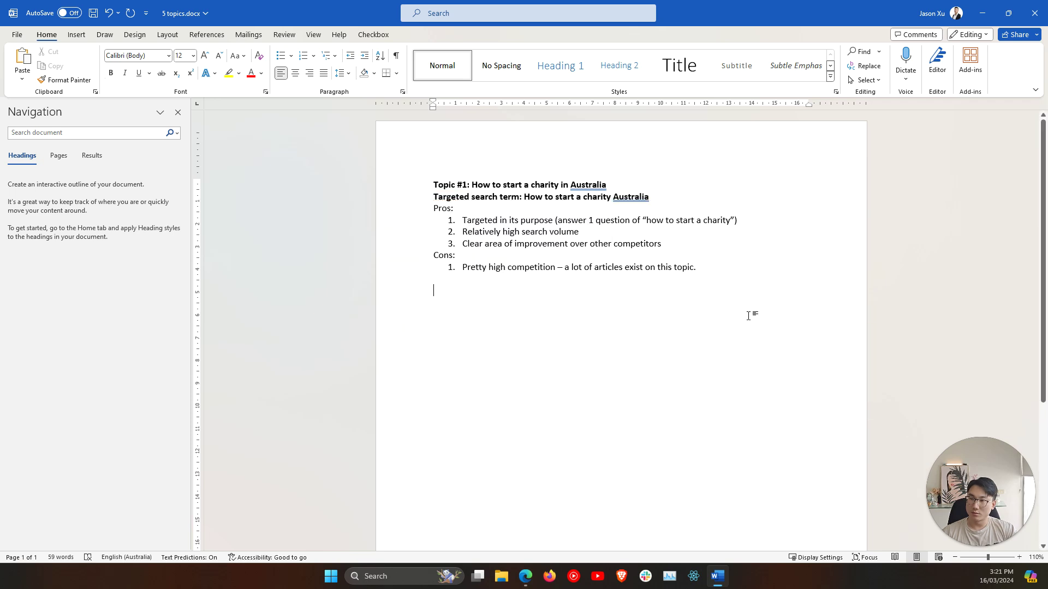
Add the bold title "Topic #2: What is a Deductible Gift Recipient" below the Topic #1 notes.
key(ctrl+b)
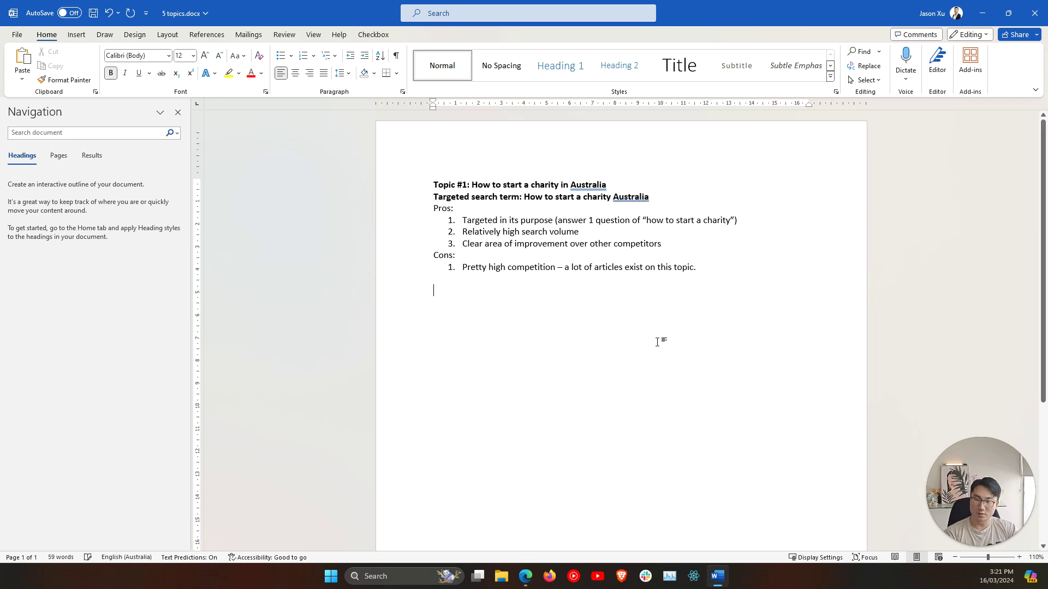
text(Topic #2:)
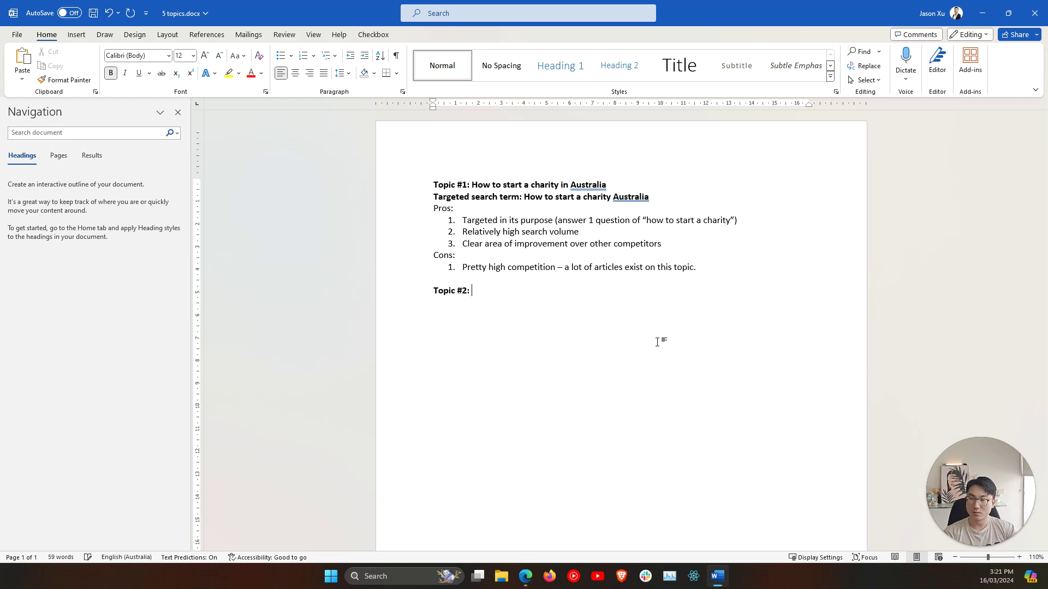
key(alt+Tab)
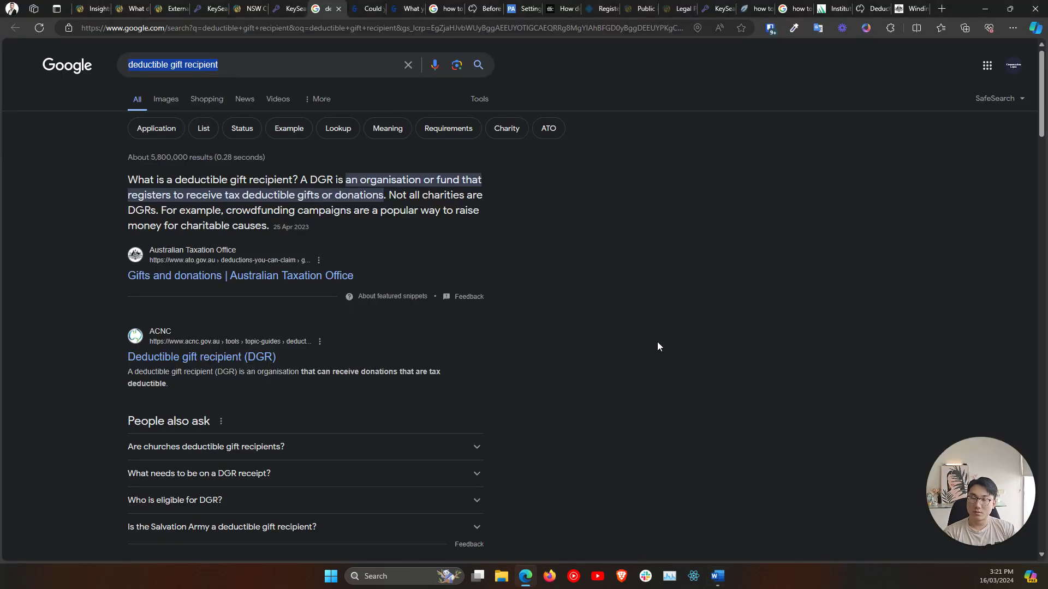
key(alt+Tab)
text(Wha)
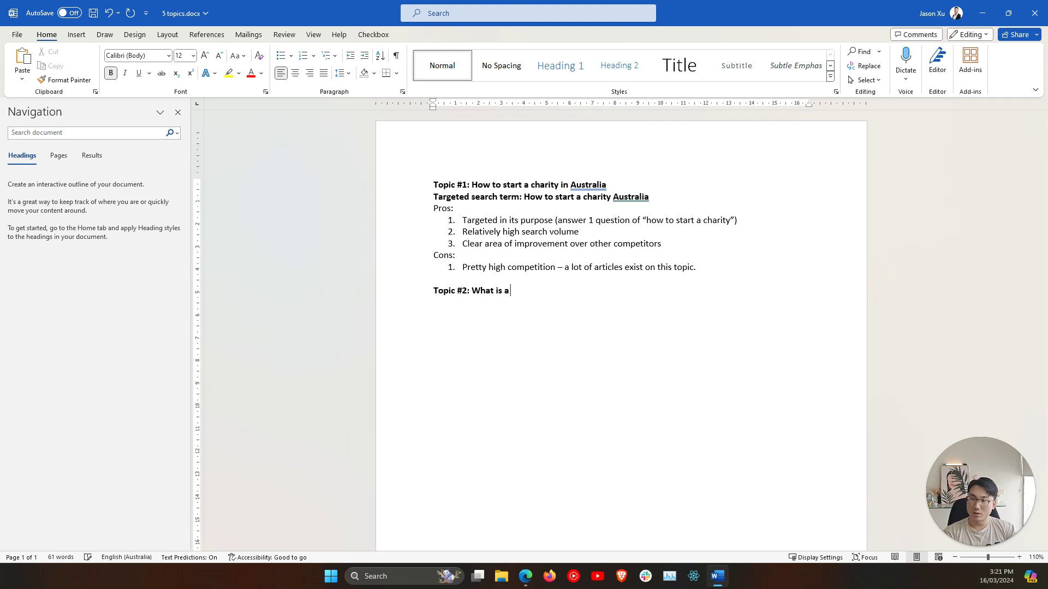
text(ible)
key(alt+Tab)
key(alt+Tab)
text(Gift Recipient)
key(Return)
Add the bold title "Topic #3: How to become a Deductible Gift Recipient" below Topic #2, leaving a blank line between them.
key(ctrl+b)
text(Topic #2)
key(BackSpace)
key(BackSpace)
key(BackSpace)
key(BackSpace)
key(BackSpace)
key(BackSpace)
key(Return)
key(ctrl+b)
text(Topic #3: )
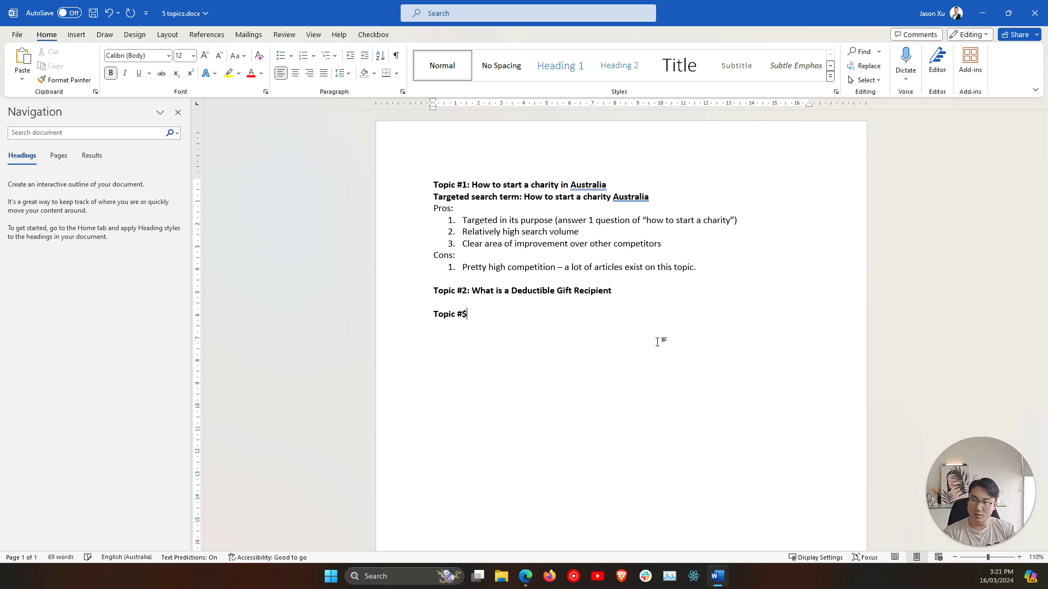
text(How to become a Deductible Gift Recipient)
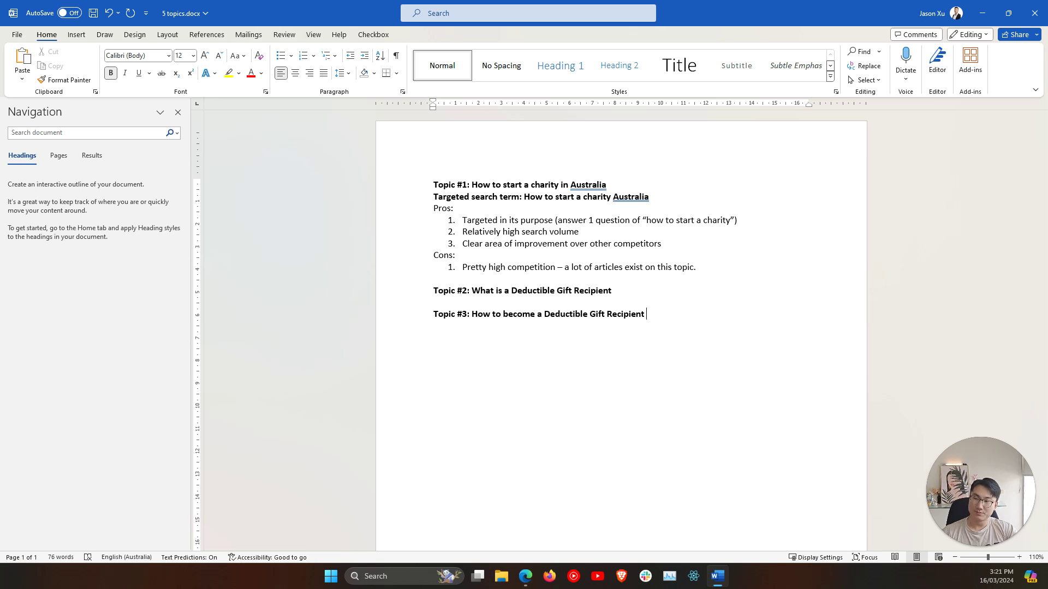
key(BackSpace)
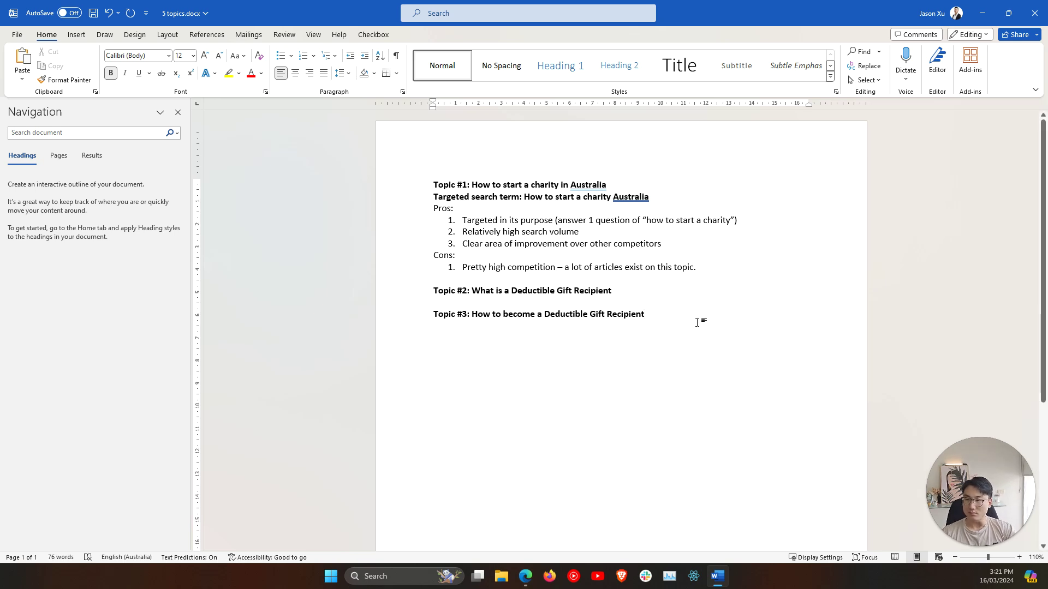
Insert the bold line "Targeted search term: deductible gift recipient" directly beneath the Topic #2 title.
key(Return)
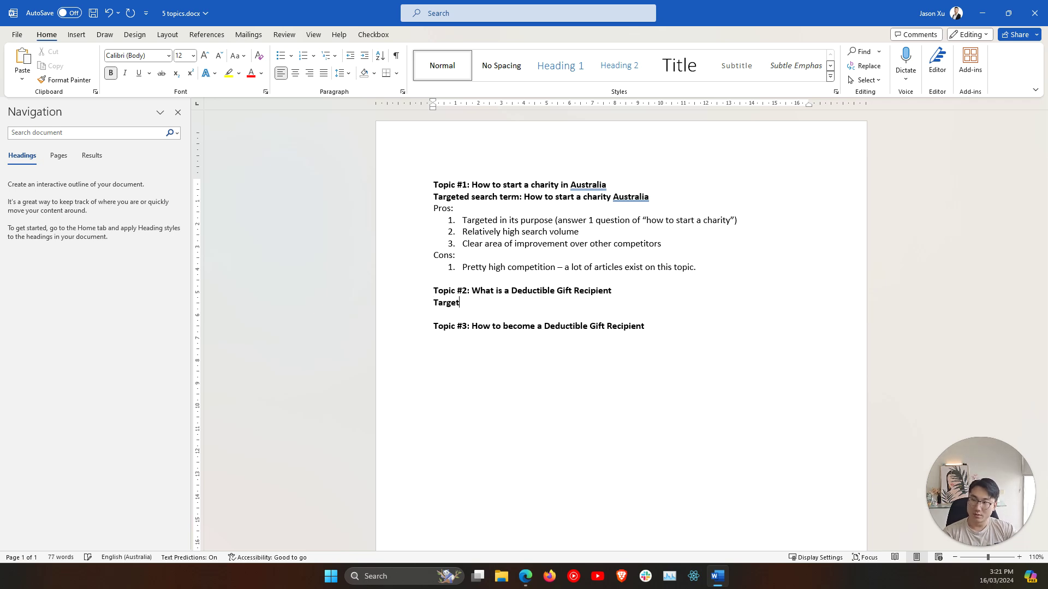
text(Targeted sersach t)
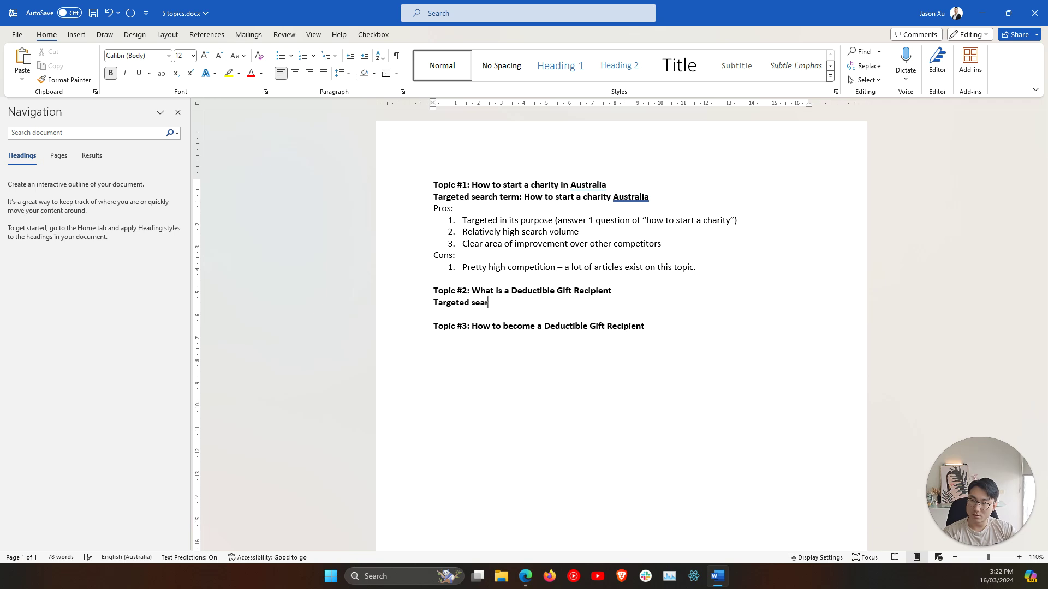
key(alt+Tab)
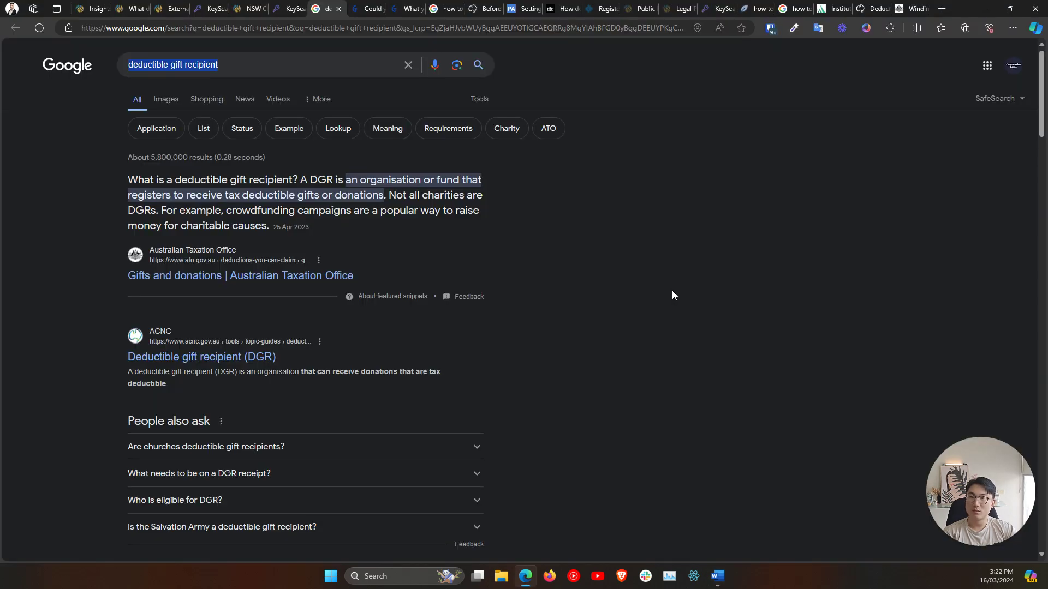
key(alt+Tab)
key(alt+Tab)
key(alt+Tab)
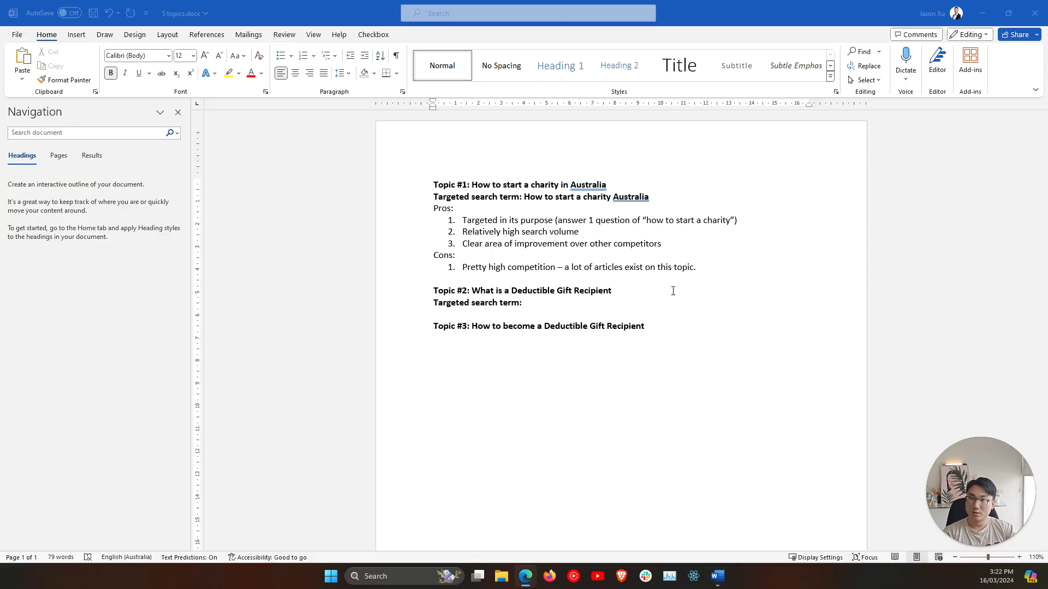
text(deduct)
key(Tab)
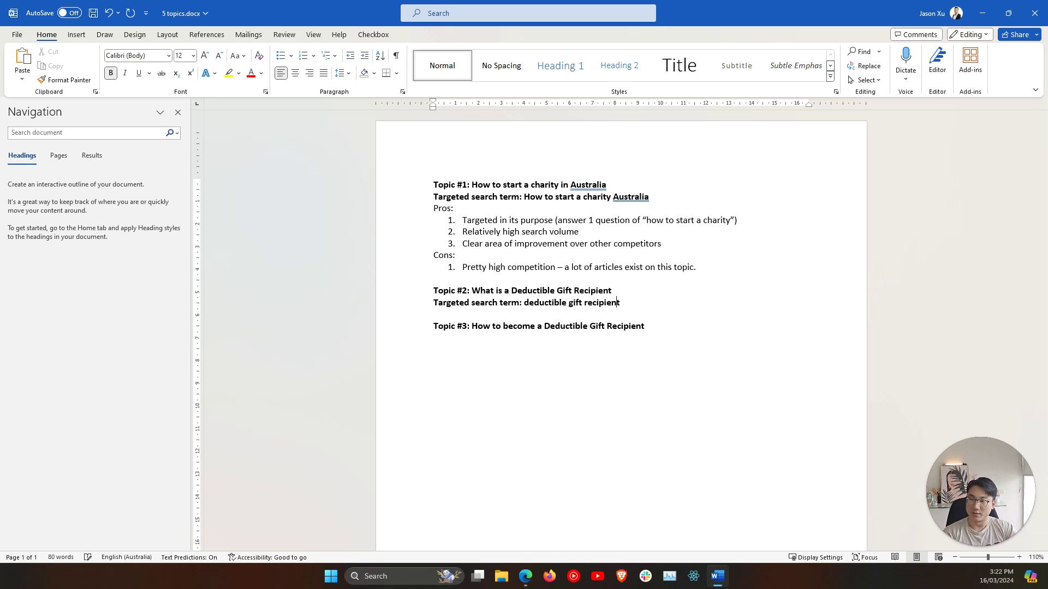
Add the bold line "Targeted search term: deductible gift recipient" directly beneath the Topic #3 title.
key(Return)
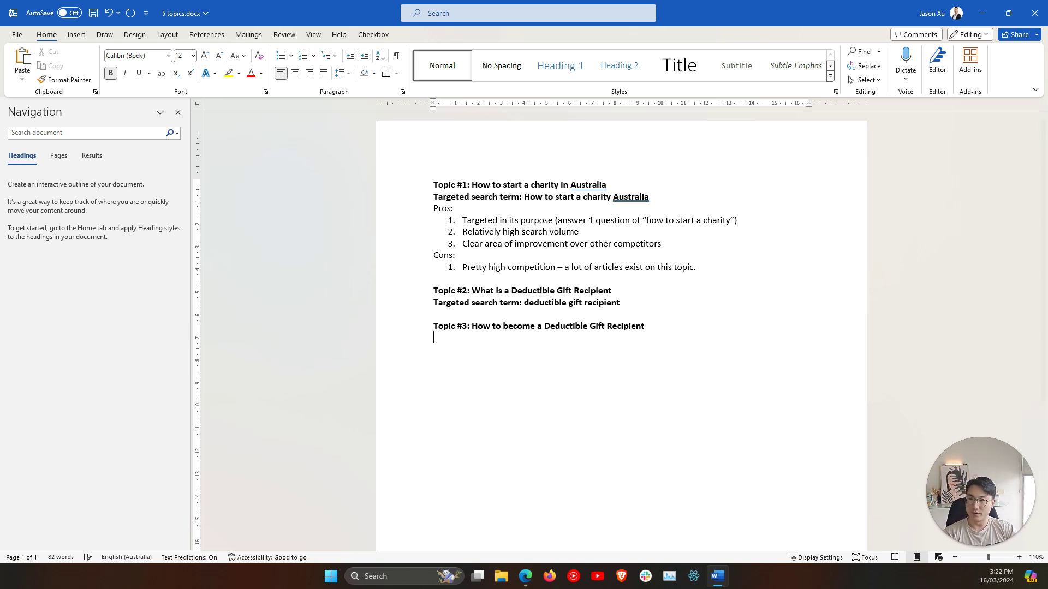
text(Target)
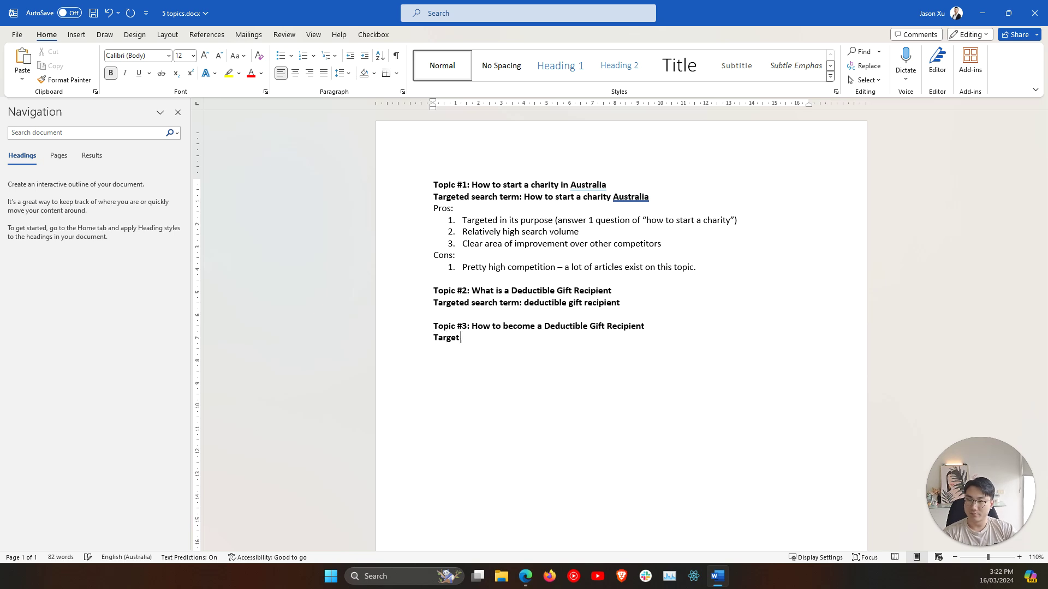
text(ed search term:)
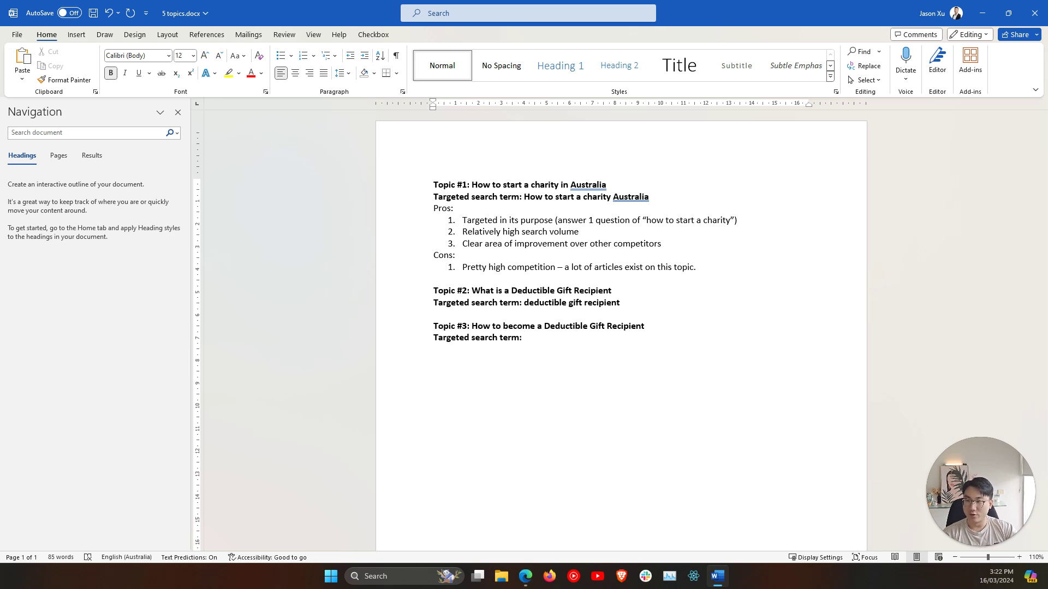
text(ded)
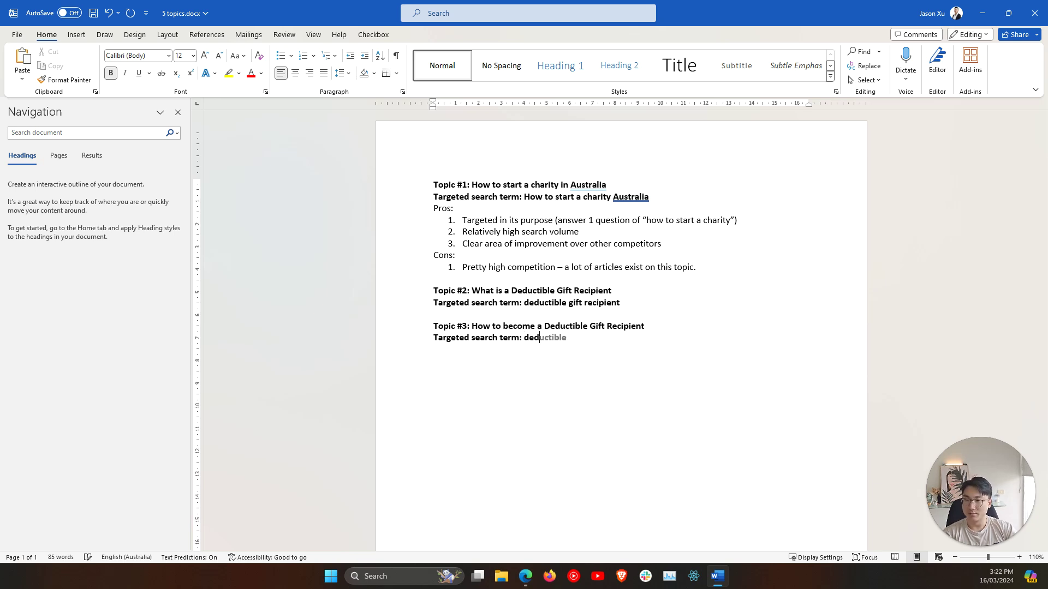
text(ictible gift recipient)
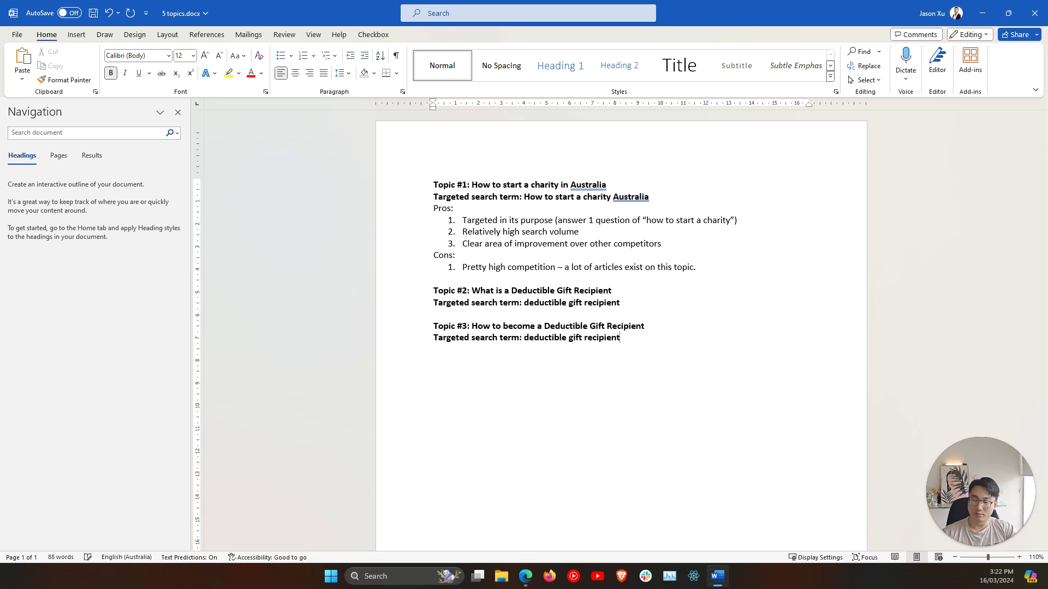
Add a non-bold "Pros:" line beneath the targeted search term of both Topic #2 and Topic #3.
click(639, 307)
key(Return)
text(Pros:)
click(631, 367)
key(Return)
text(Pr)
key(BackSpace)
key(BackSpace)
key(ctrl+b)
text(Pros:)
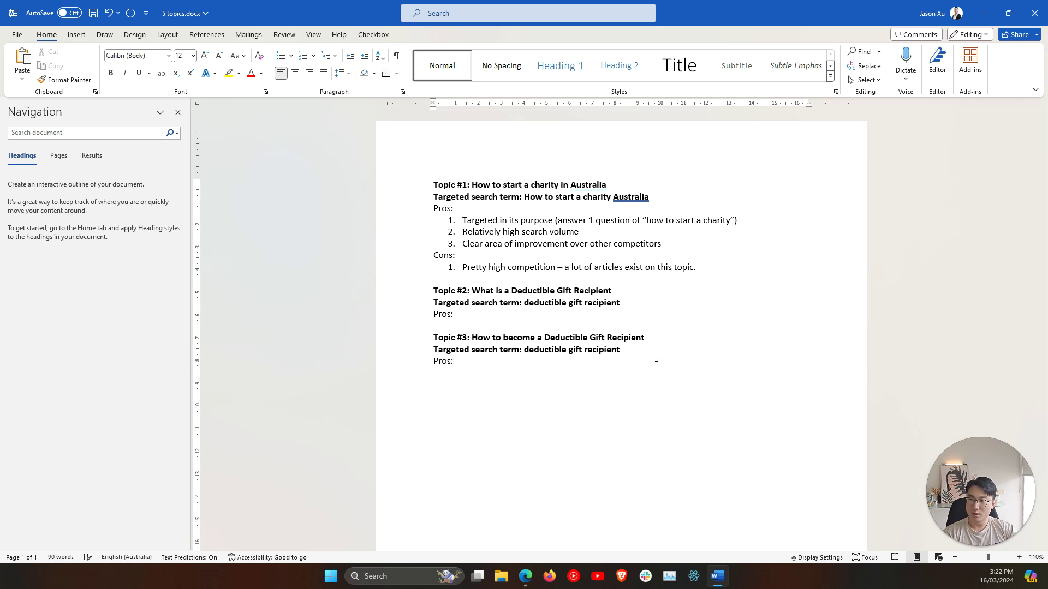
Select the search term "deductible gift recipient" in the Topic #2 notes.
click(650, 299)
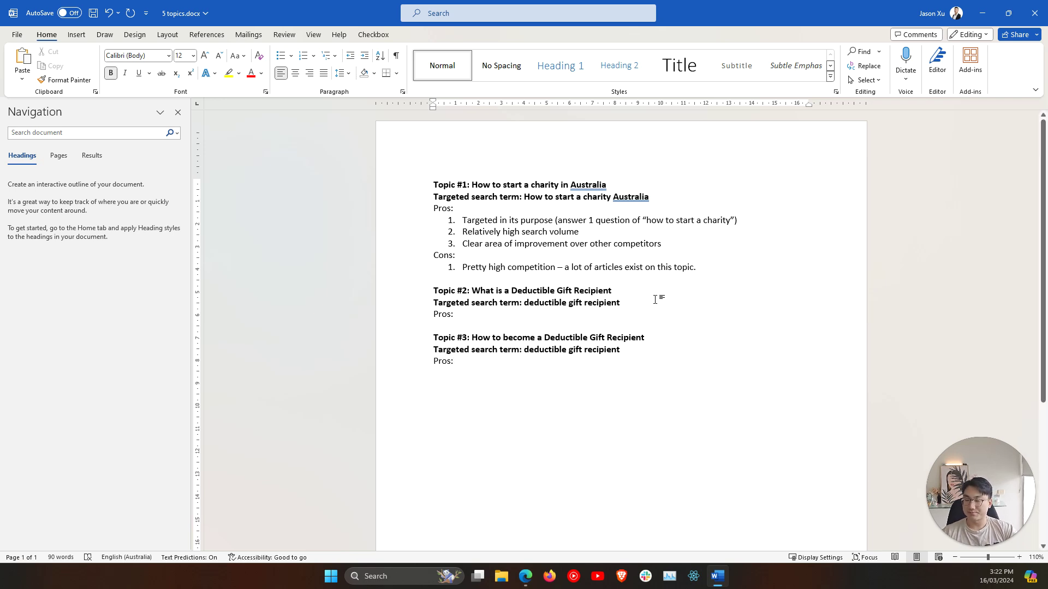
key(alt+Tab)
key(alt+Tab)
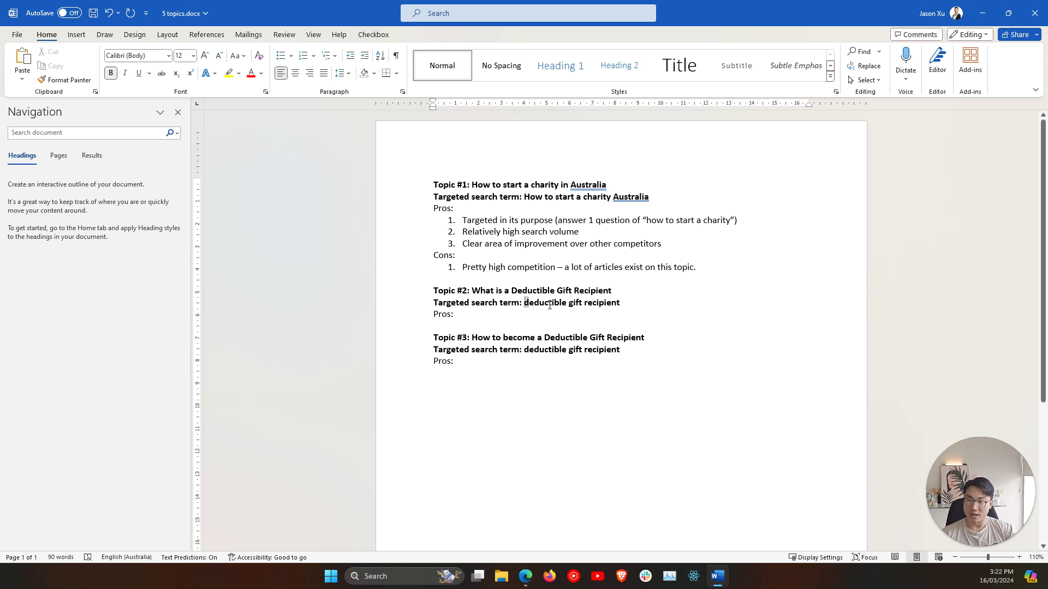
drag(524, 303, 608, 301)
click(609, 303)
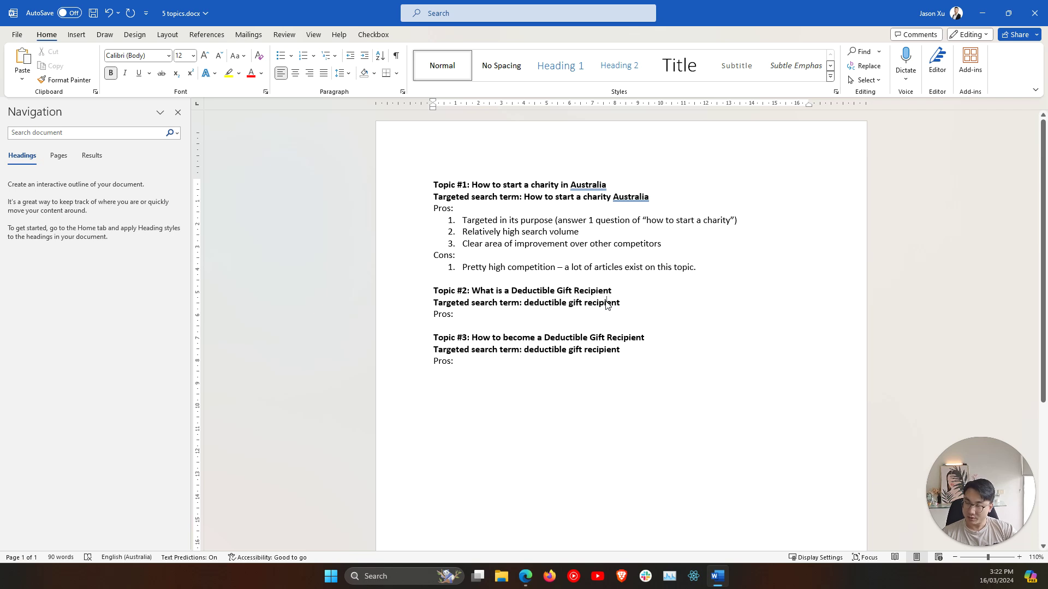
drag(619, 303, 524, 304)
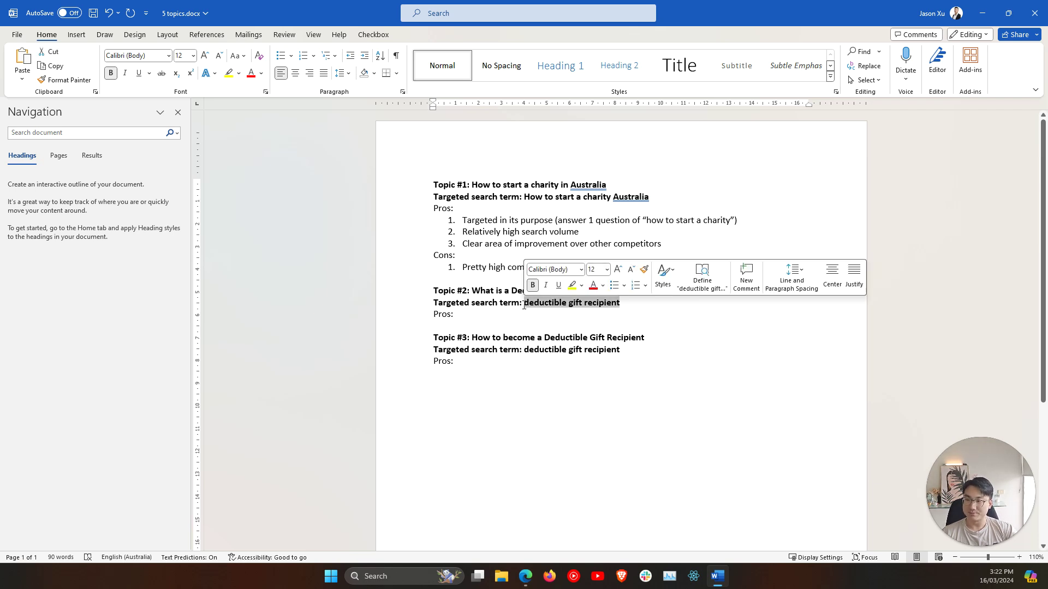
Switch to Keysearch in the browser and look through the related keywords and their volumes for "how to become a Deductible Gift Recipient charity".
key(alt+Tab)
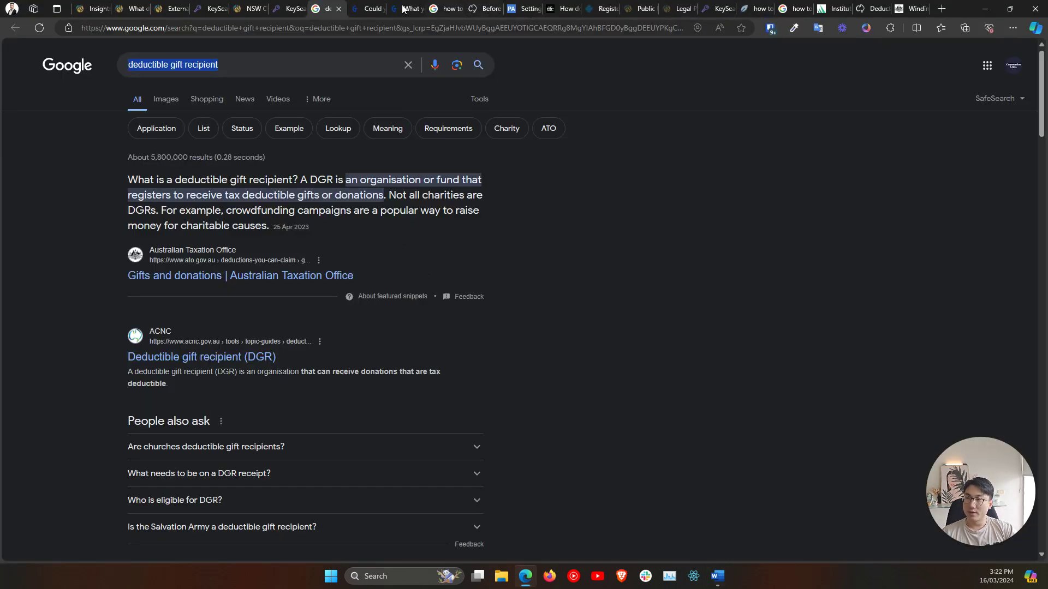
click(288, 8)
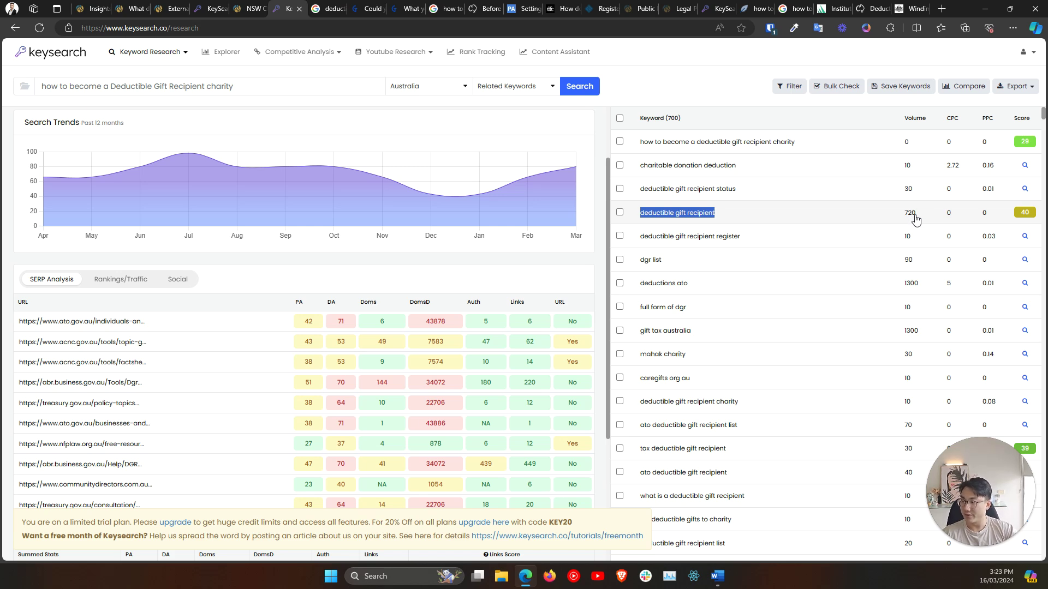
scroll(802, 159, down, 4)
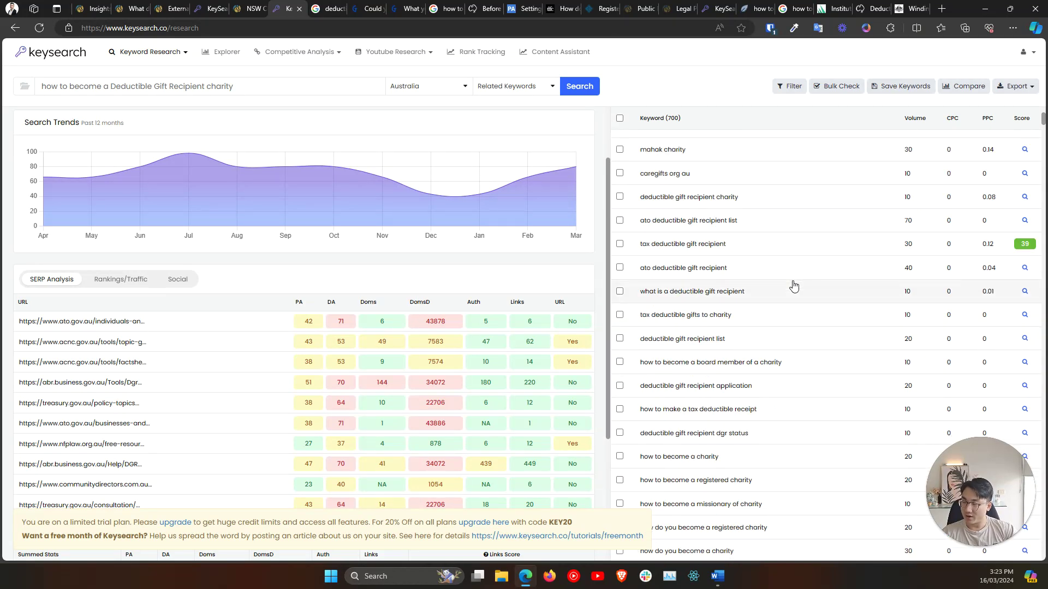
scroll(794, 285, up, 4)
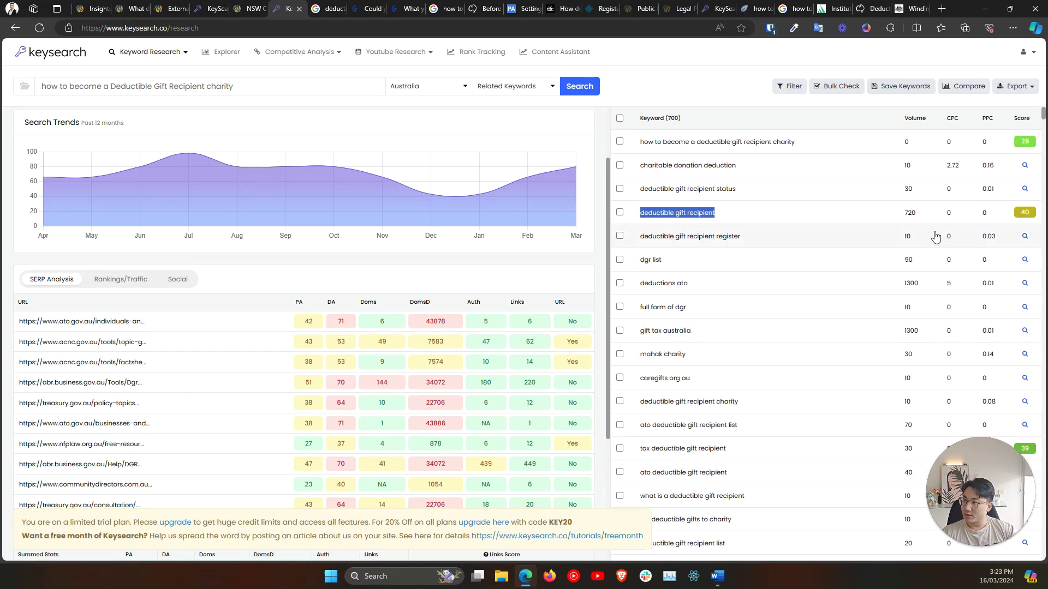
scroll(724, 253, down, 8)
scroll(725, 252, down, 8)
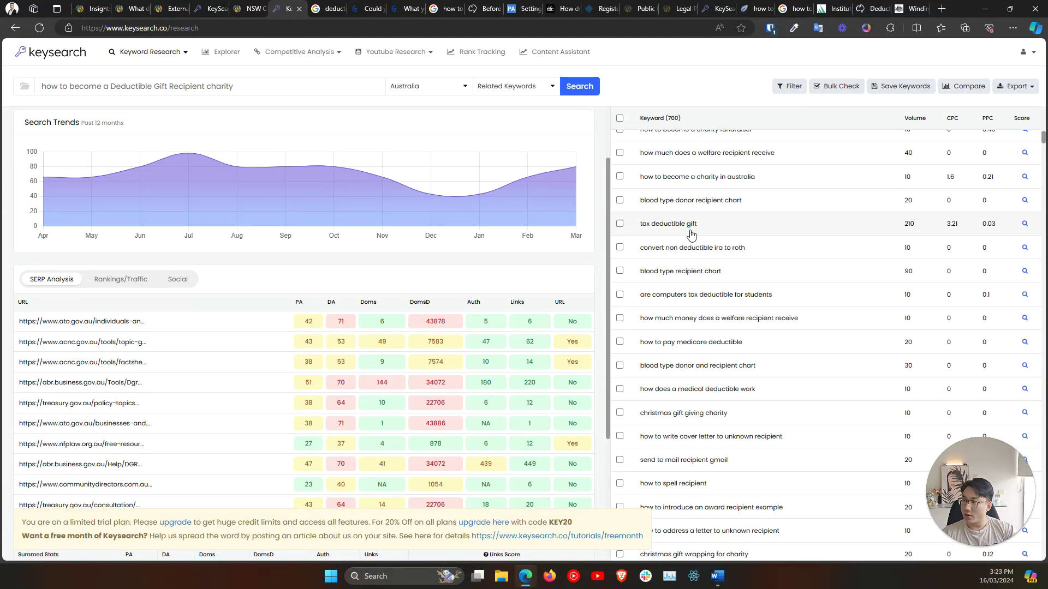
scroll(691, 235, down, 4)
scroll(689, 360, down, 4)
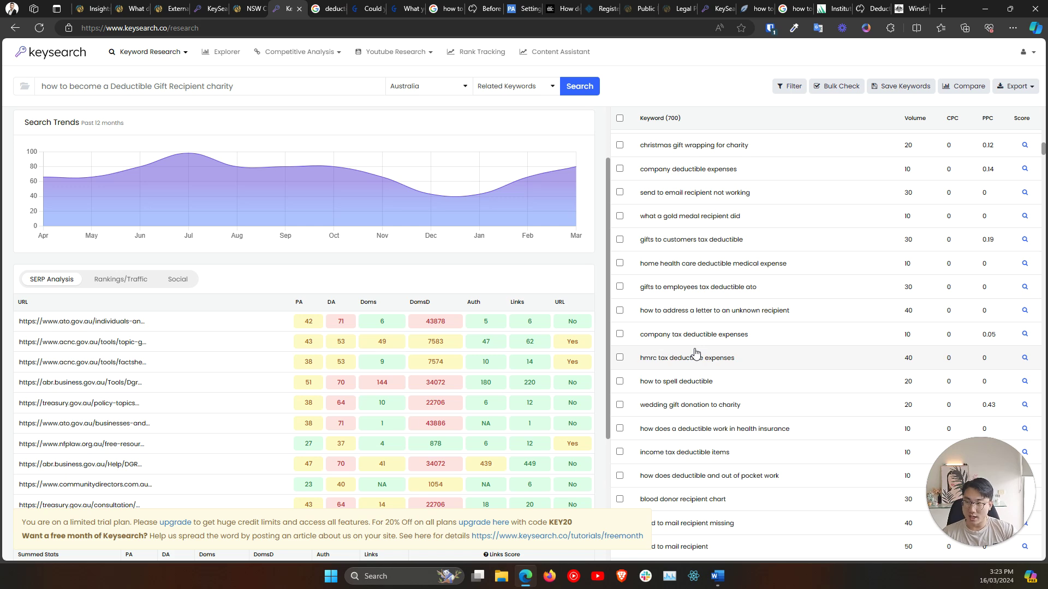
scroll(695, 353, down, 6)
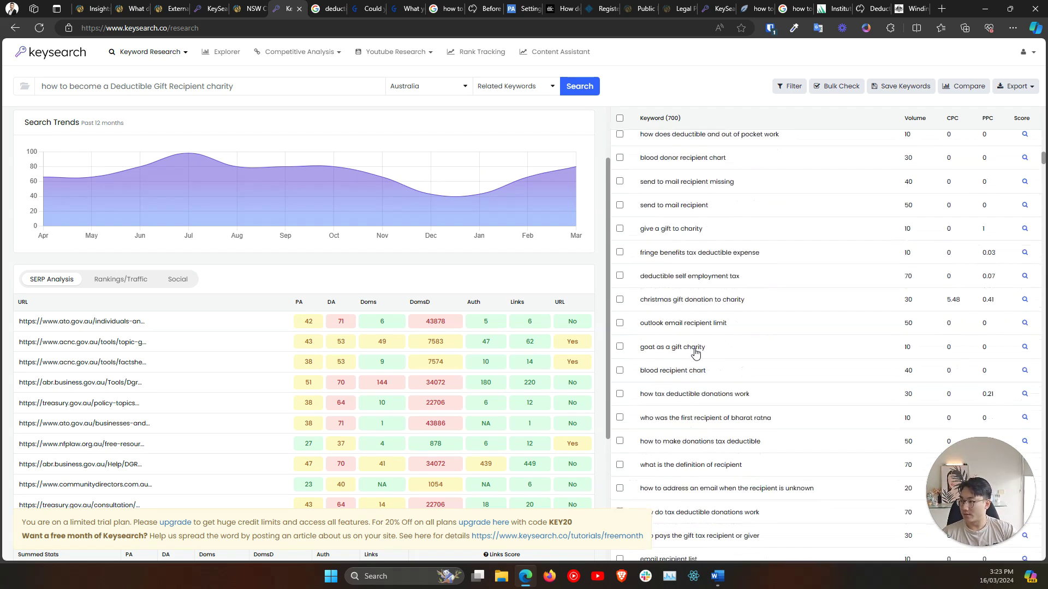
scroll(695, 353, down, 5)
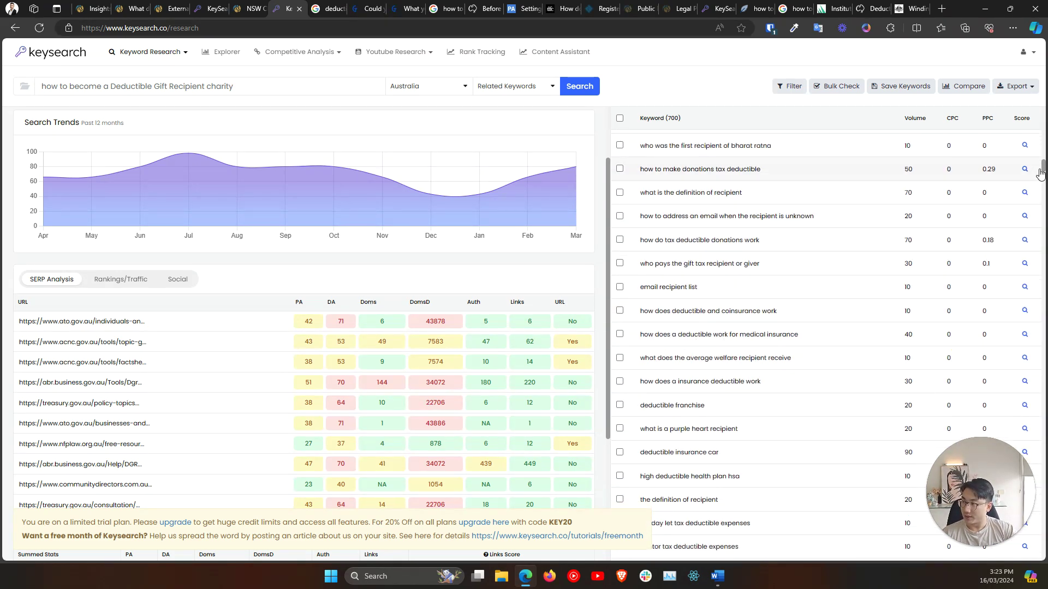
scroll(818, 273, up, 15)
Compare the searched phrase with the "deductible gift recipient" keyword's volume and score, and return to the Google results for that keyword.
triple_click(676, 145)
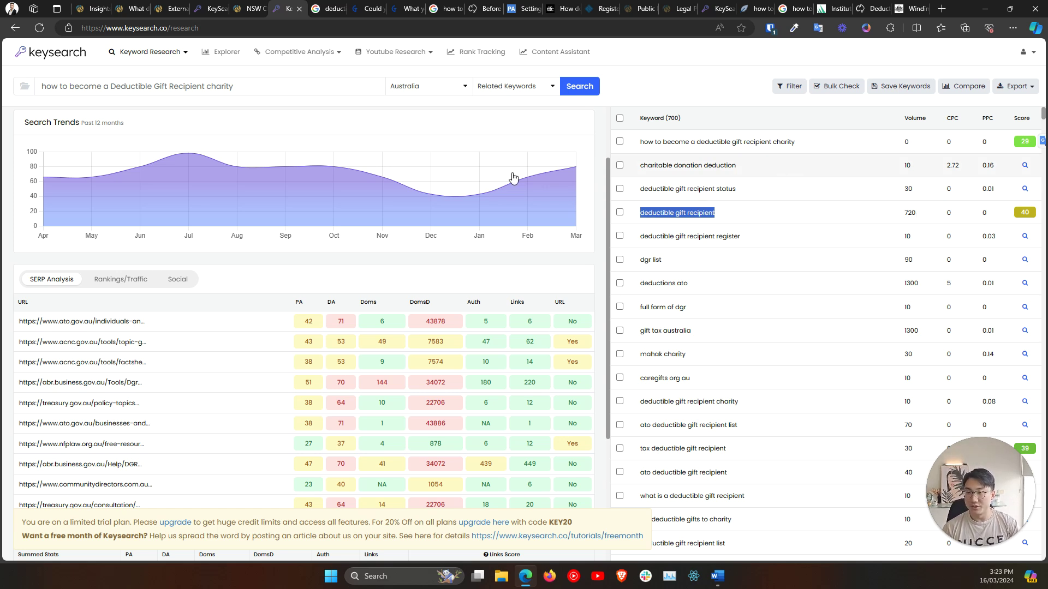
triple_click(245, 86)
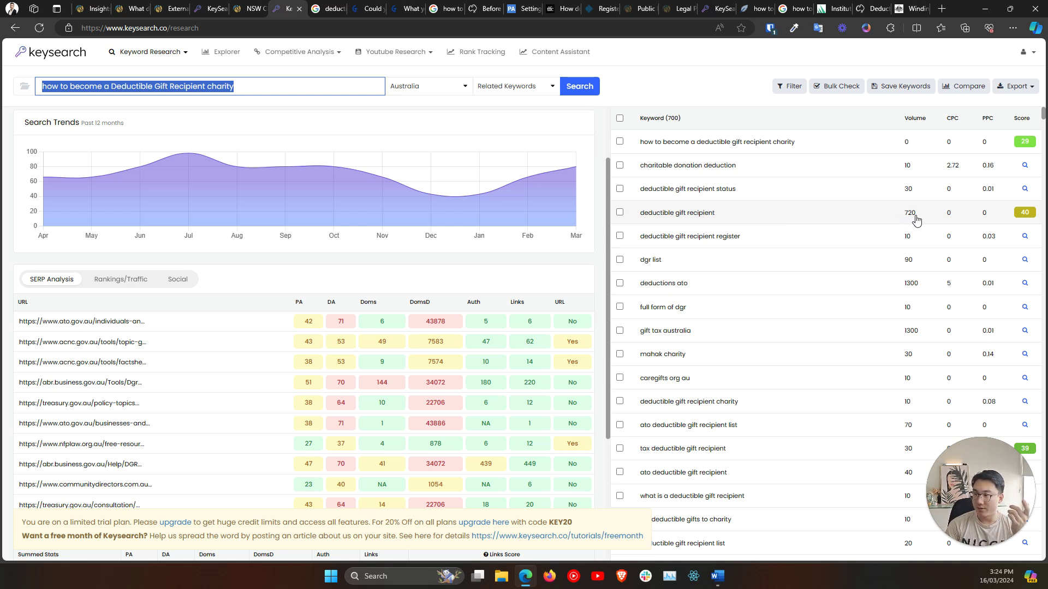
drag(716, 213, 622, 223)
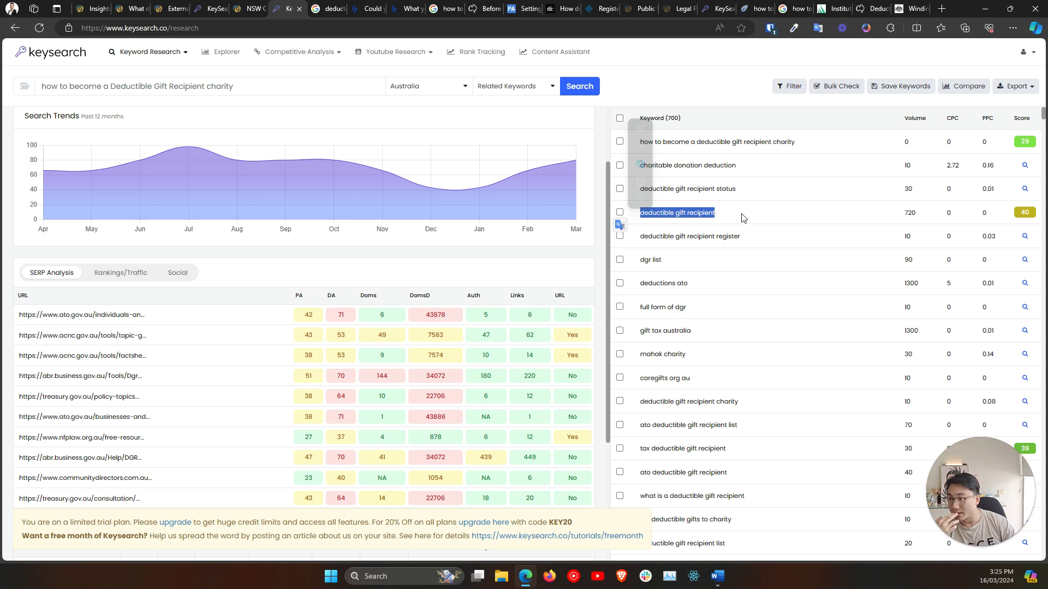
click(743, 218)
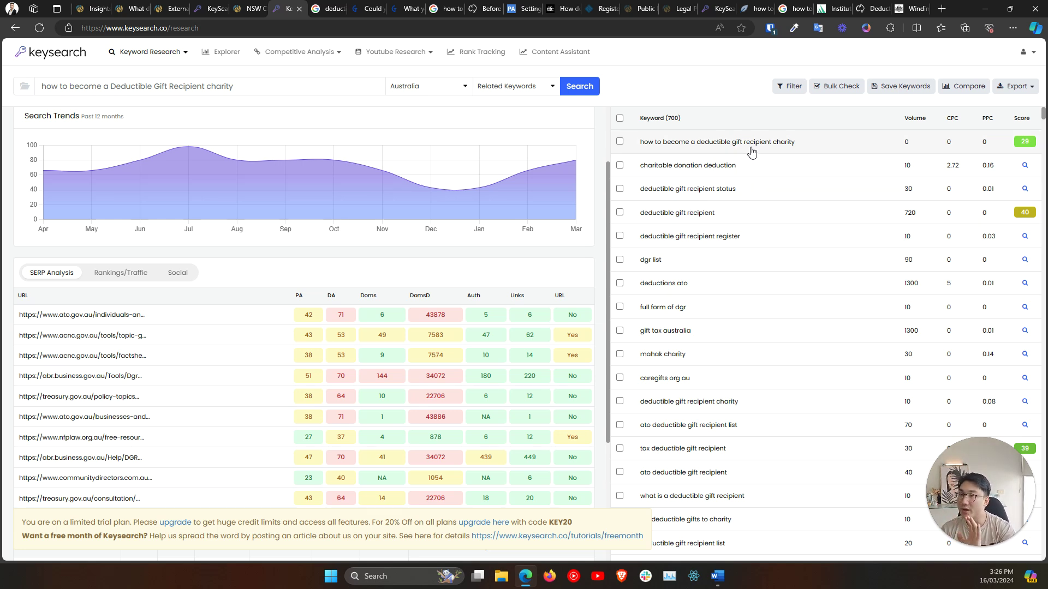
click(328, 8)
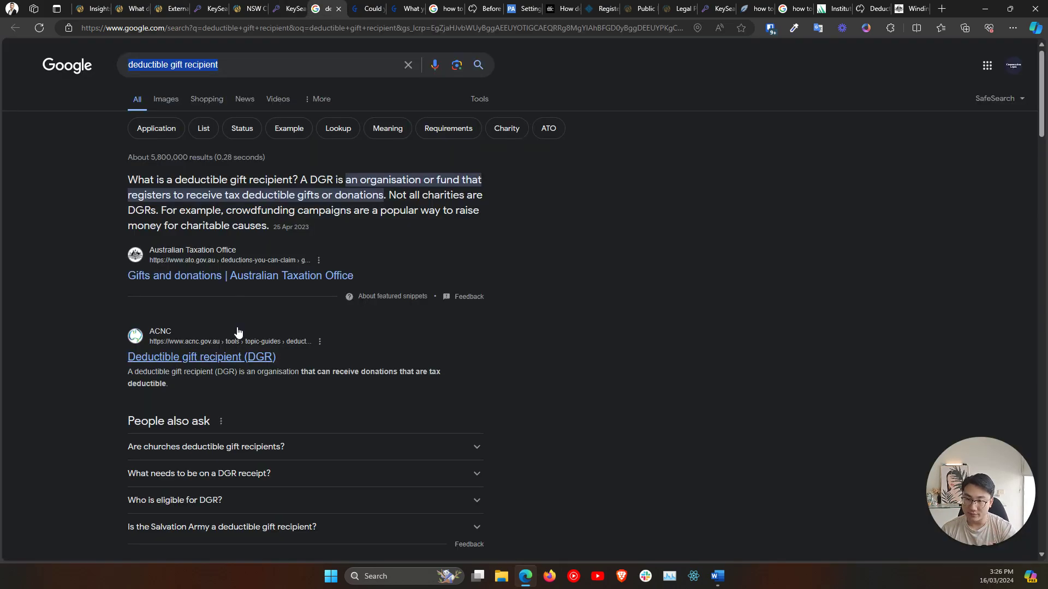
Look through the Google results for "deductible gift recipient", from the featured snippet down to the related searches.
scroll(237, 332, down, 14)
scroll(237, 322, up, 10)
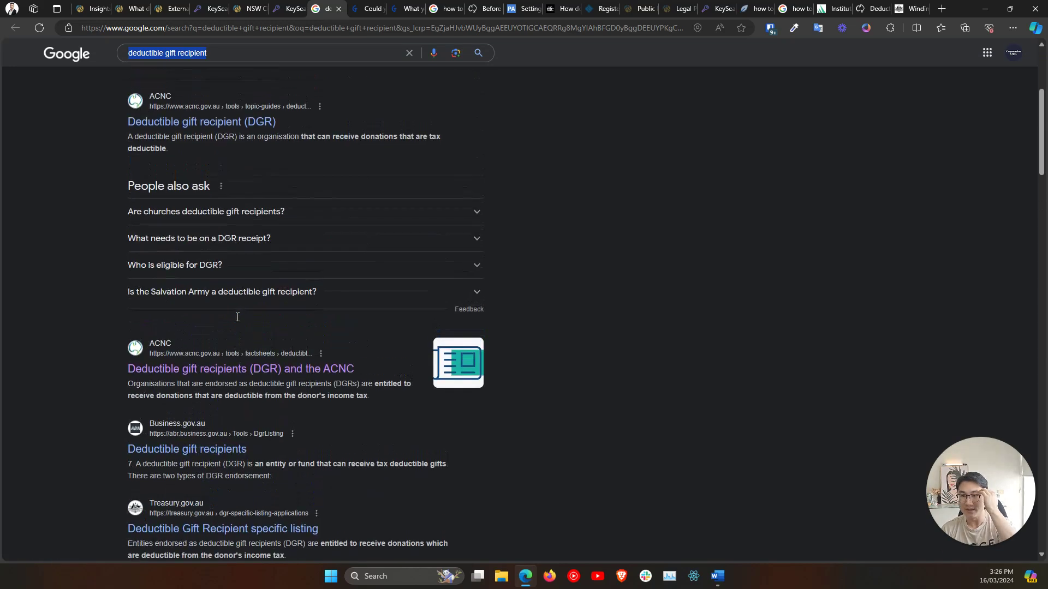
scroll(237, 320, up, 3)
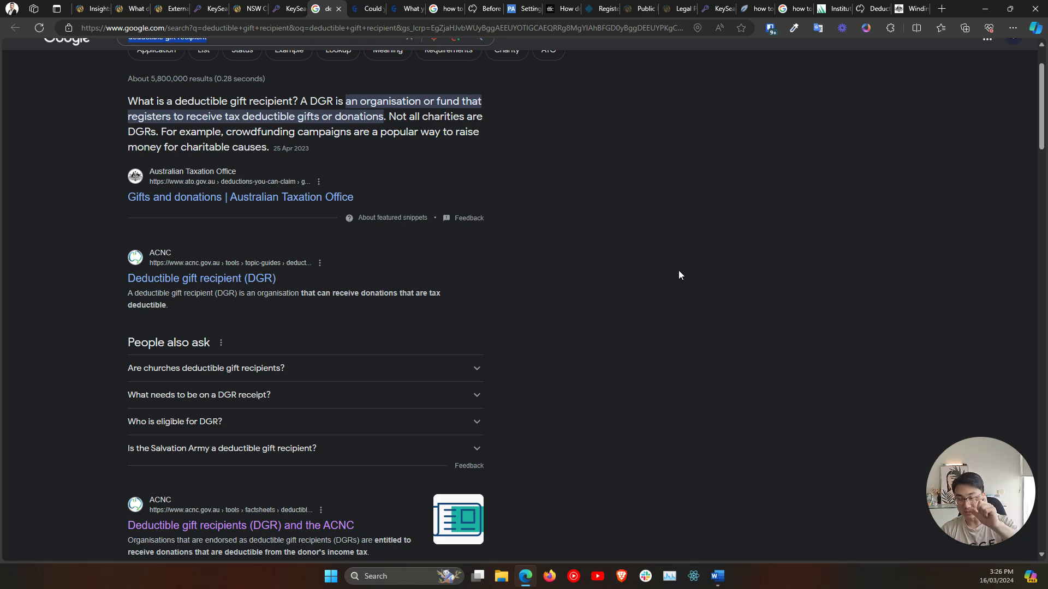
scroll(681, 274, down, 4)
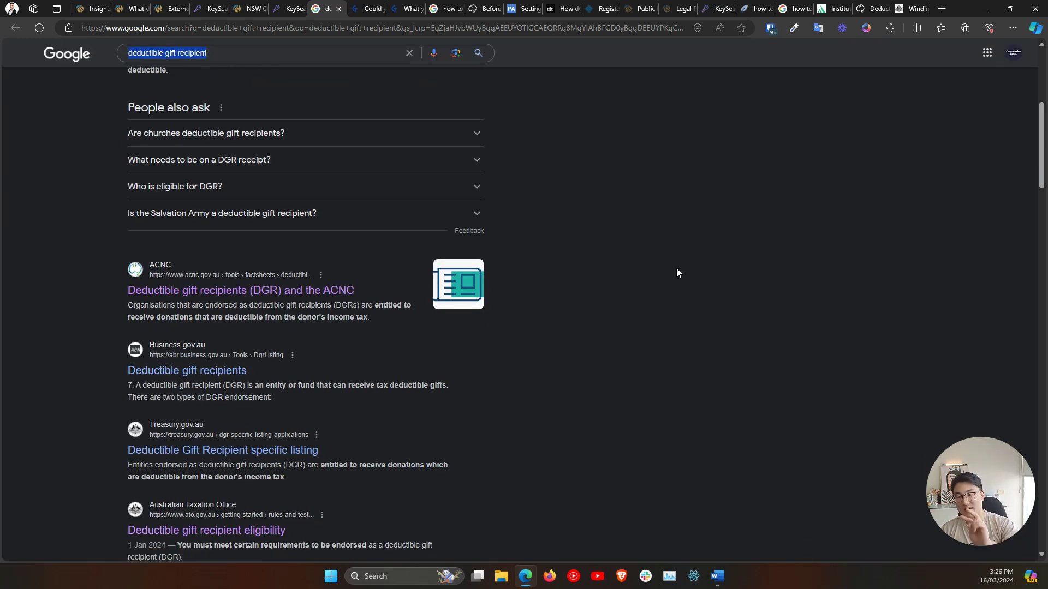
scroll(677, 272, down, 3)
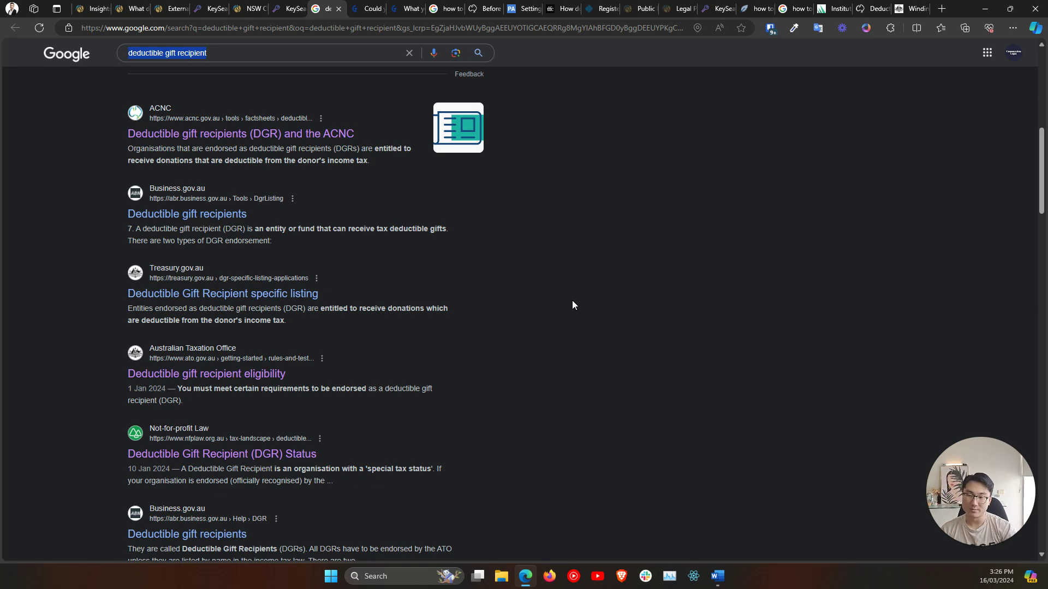
scroll(571, 304, up, 4)
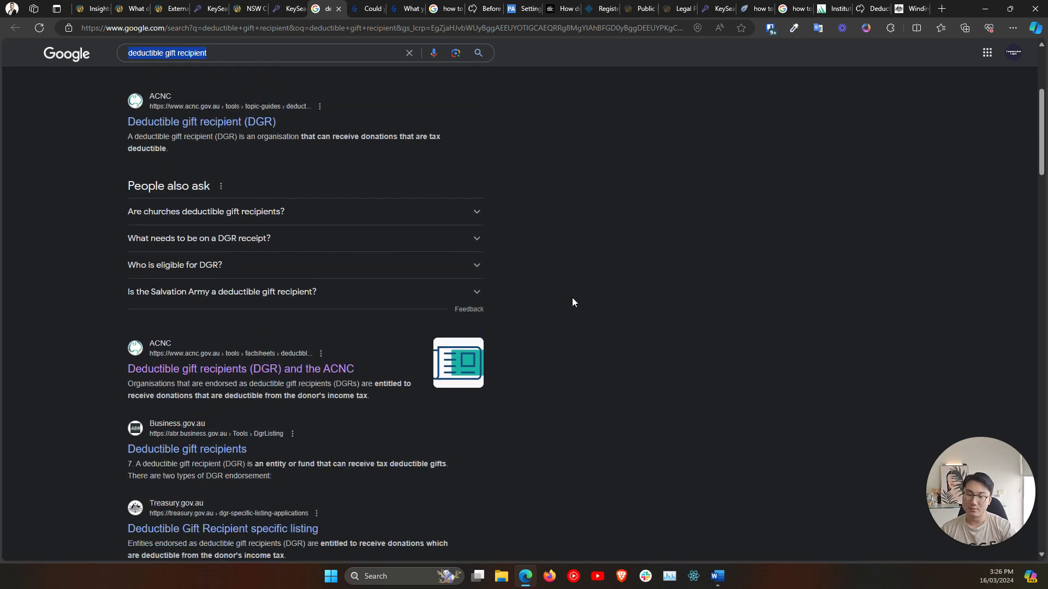
scroll(572, 298, down, 10)
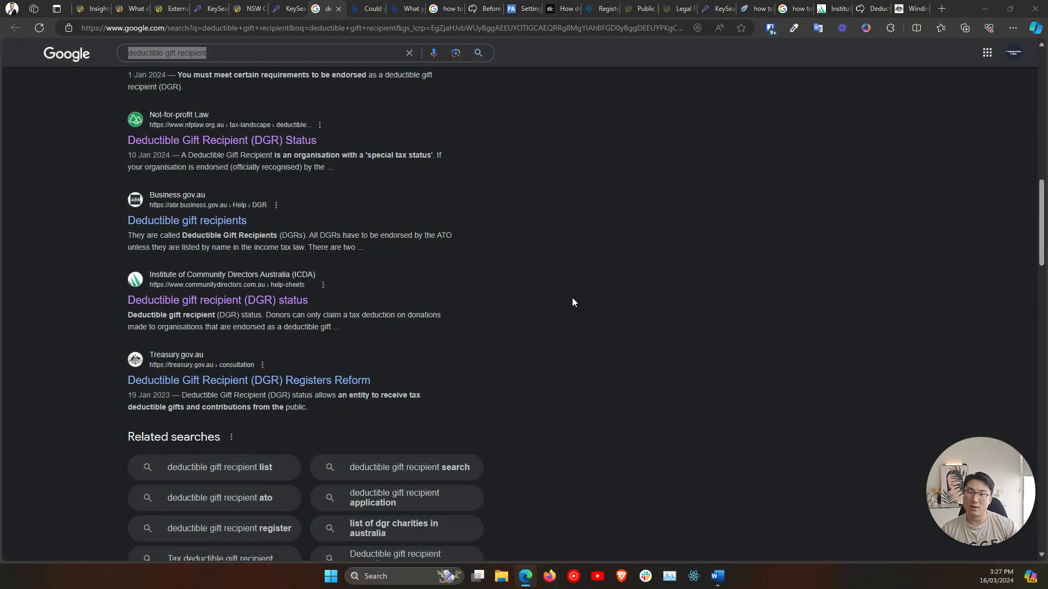
Switch to the Word document and extend the Topic #2 title with "and its benefits".
key(alt+Tab)
drag(470, 374, 434, 348)
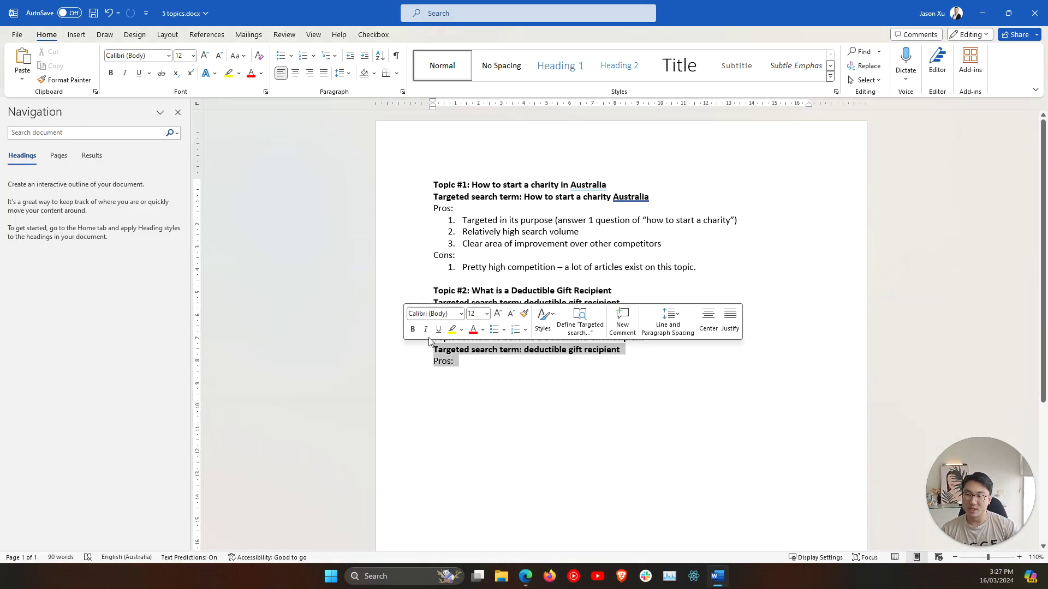
click(635, 294)
drag(636, 299, 524, 303)
click(458, 323)
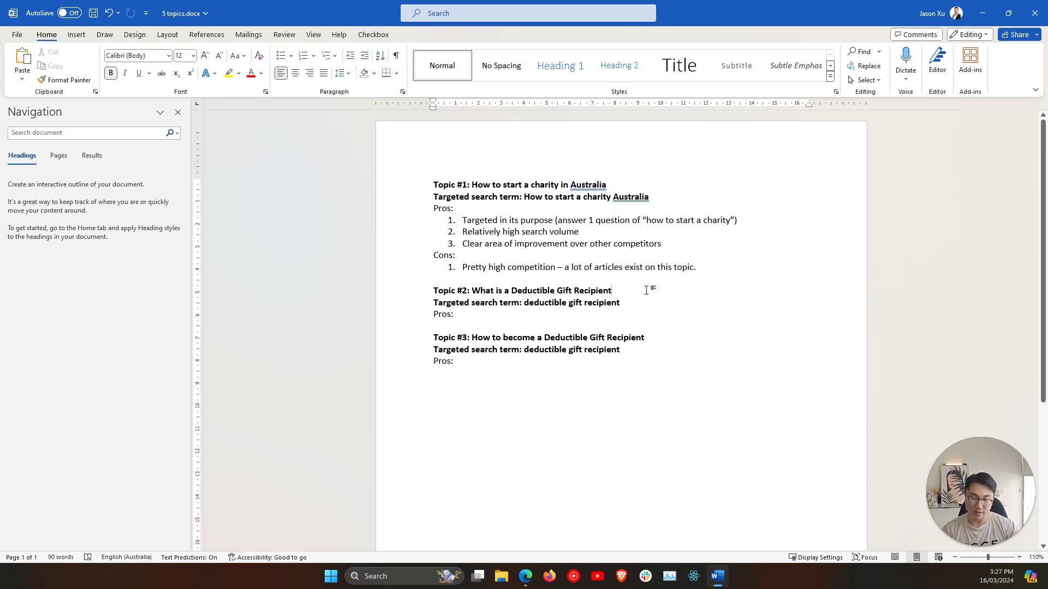
text(and its benefits)
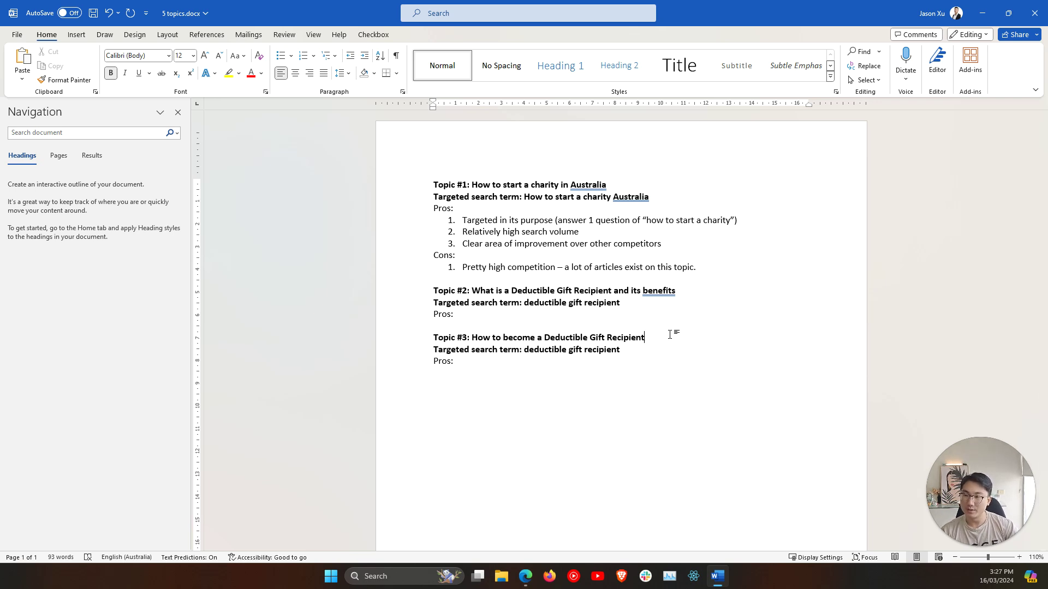
Copy the Topic #3 search term "deductible gift recipient" and return to the start of its Google results in the browser.
drag(620, 350, 527, 354)
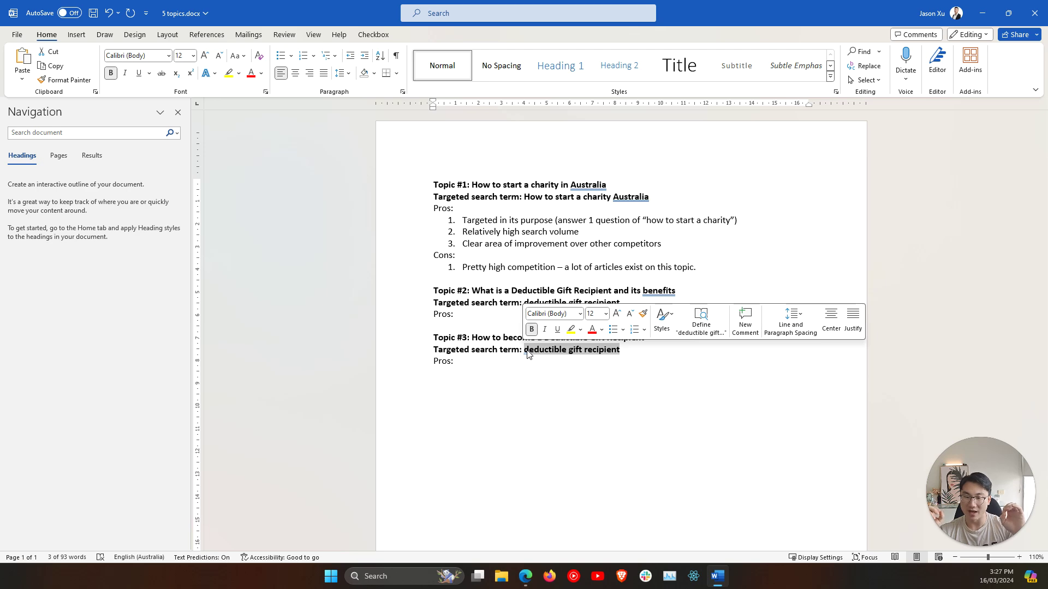
key(ctrl+c)
key(alt+Tab)
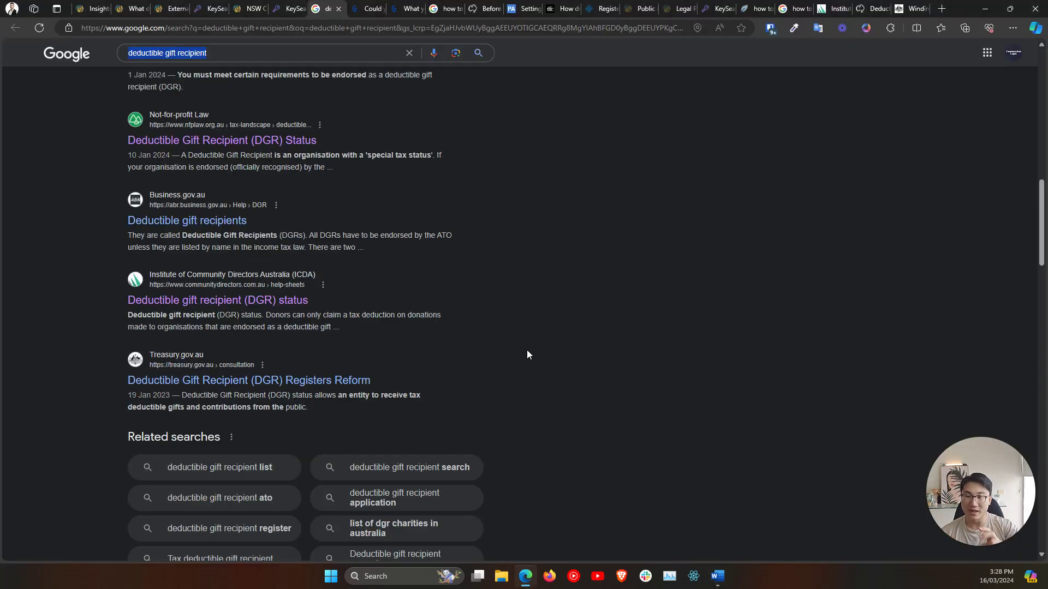
scroll(527, 354, up, 15)
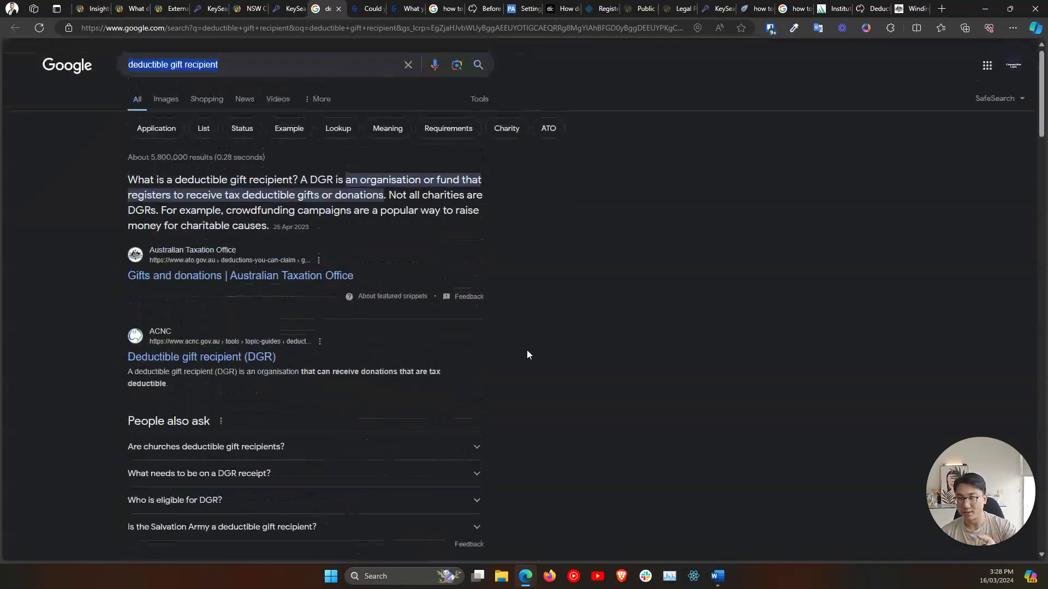
click(246, 64)
click(626, 259)
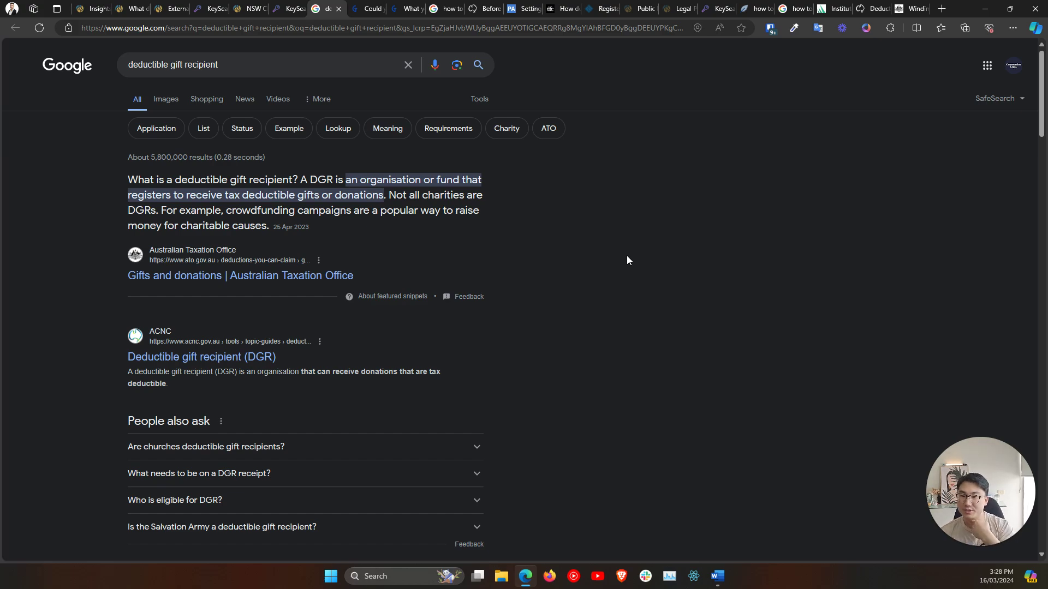
Scan the ranking pages for "deductible gift recipient" to see which questions and kinds of sites the results cover.
scroll(632, 334, down, 15)
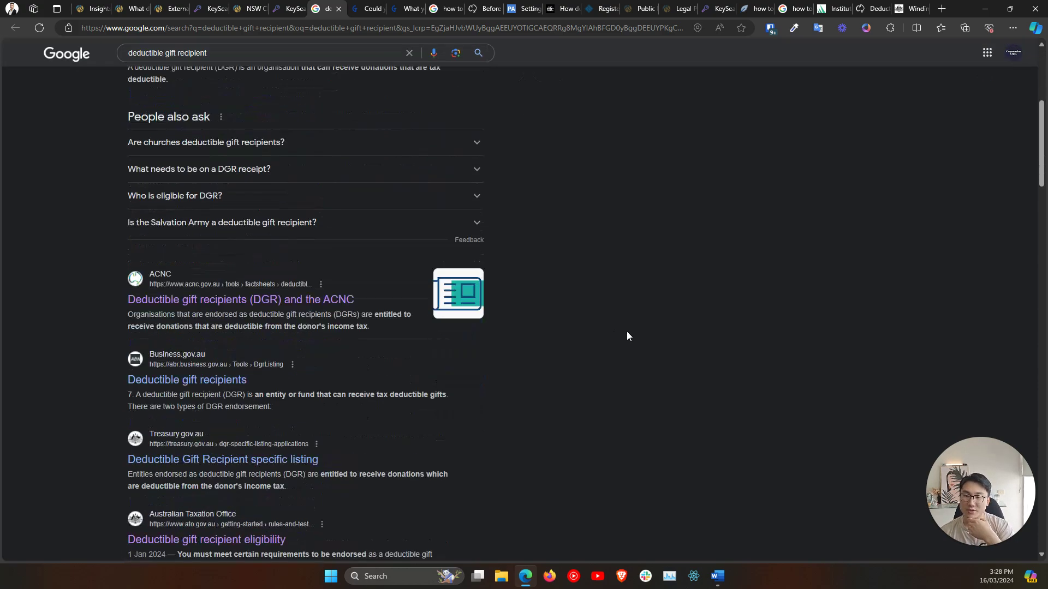
scroll(626, 335, up, 10)
scroll(626, 334, down, 7)
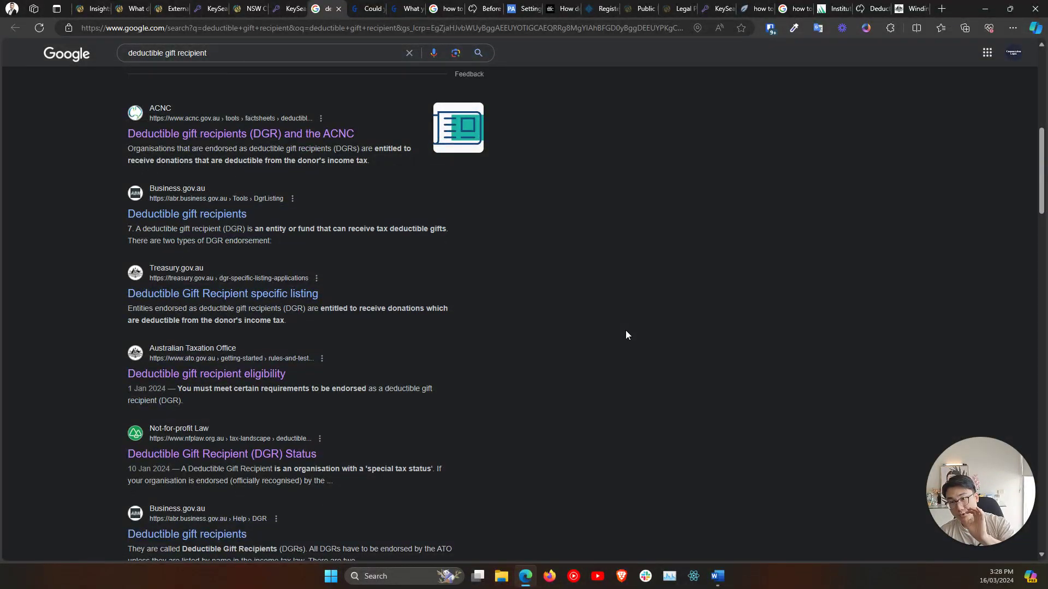
scroll(625, 335, down, 3)
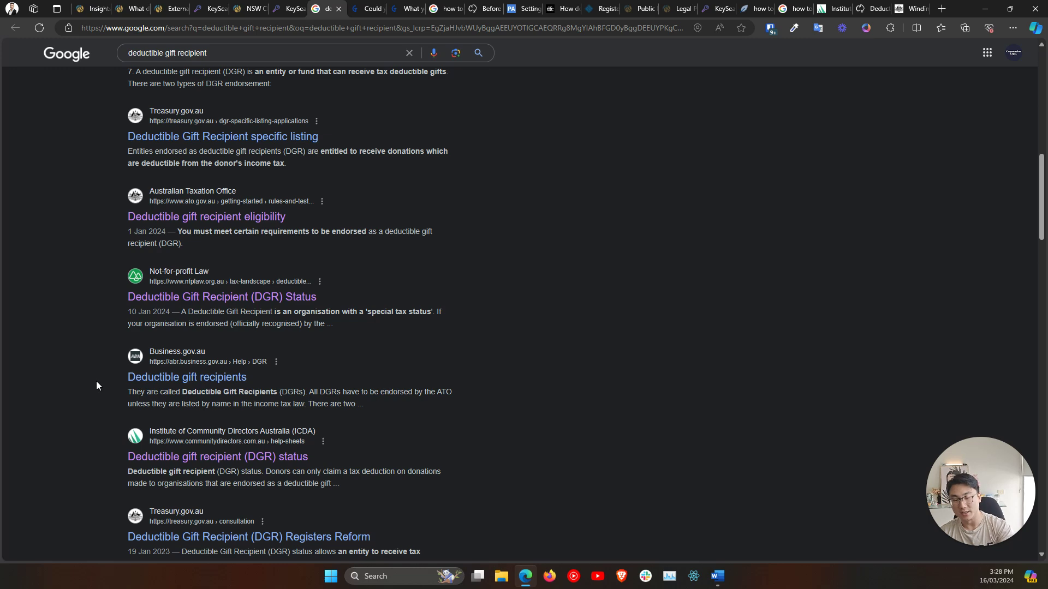
scroll(96, 381, up, 10)
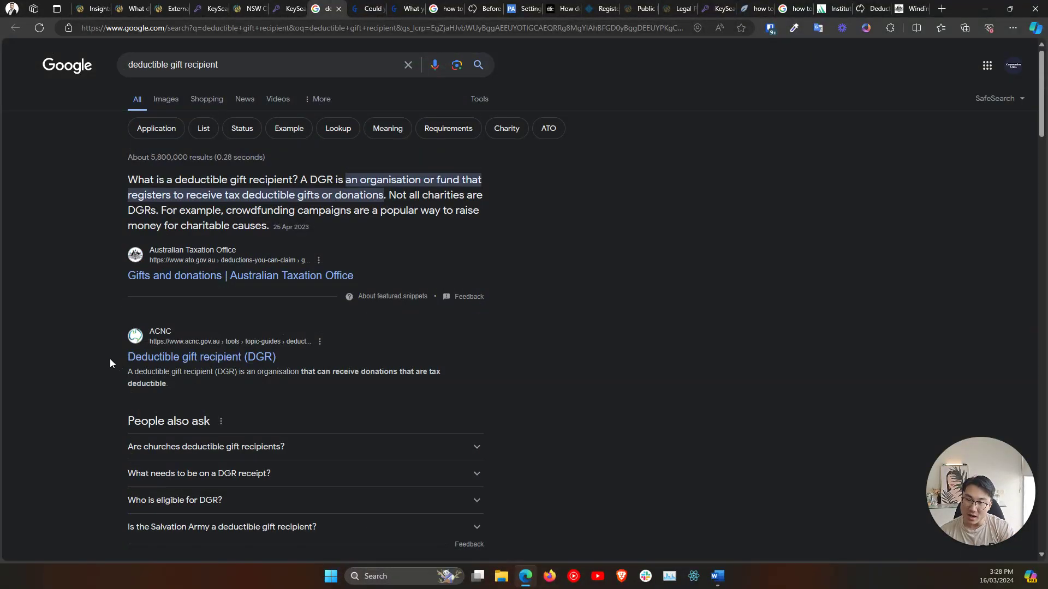
scroll(341, 371, down, 5)
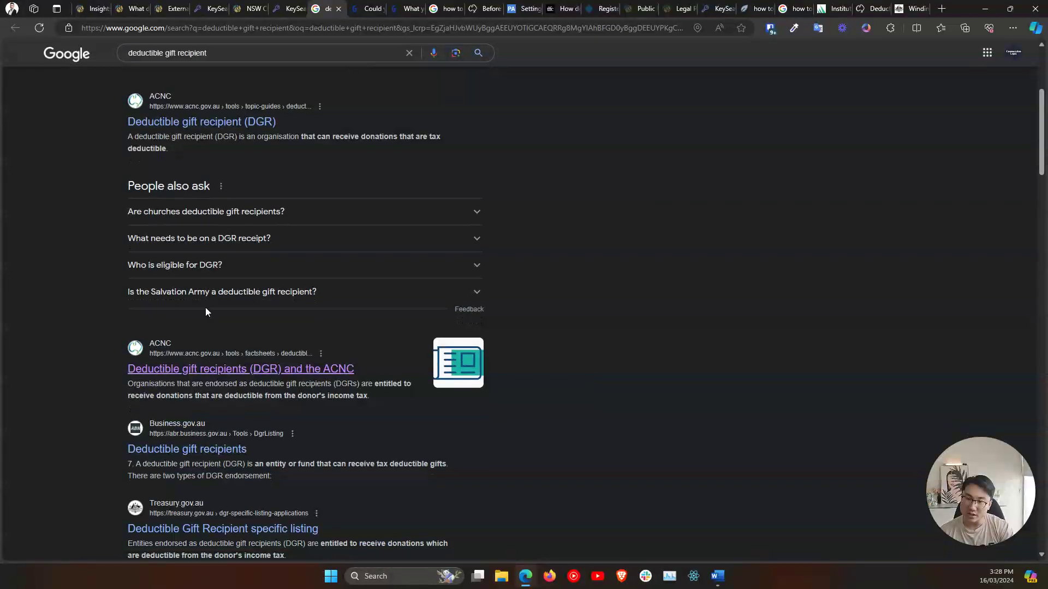
Compare the individual result titles and descriptions, from the Business.gov.au listing down to the Treasury registers reform page.
drag(128, 421, 299, 464)
click(102, 463)
scroll(102, 377, down, 3)
drag(102, 378, 326, 378)
click(443, 490)
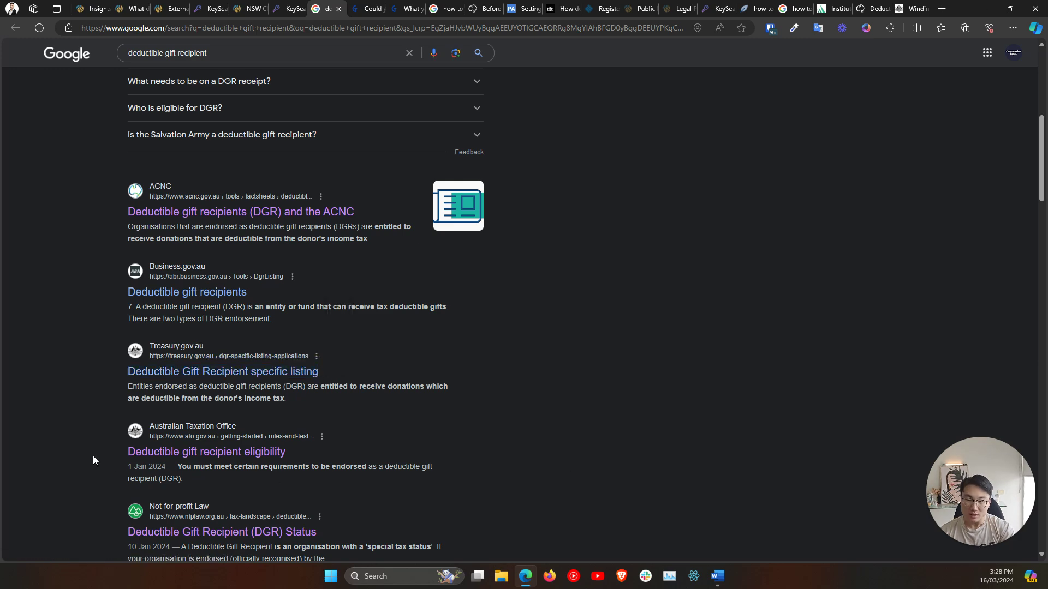
scroll(92, 460, down, 3)
scroll(82, 420, down, 3)
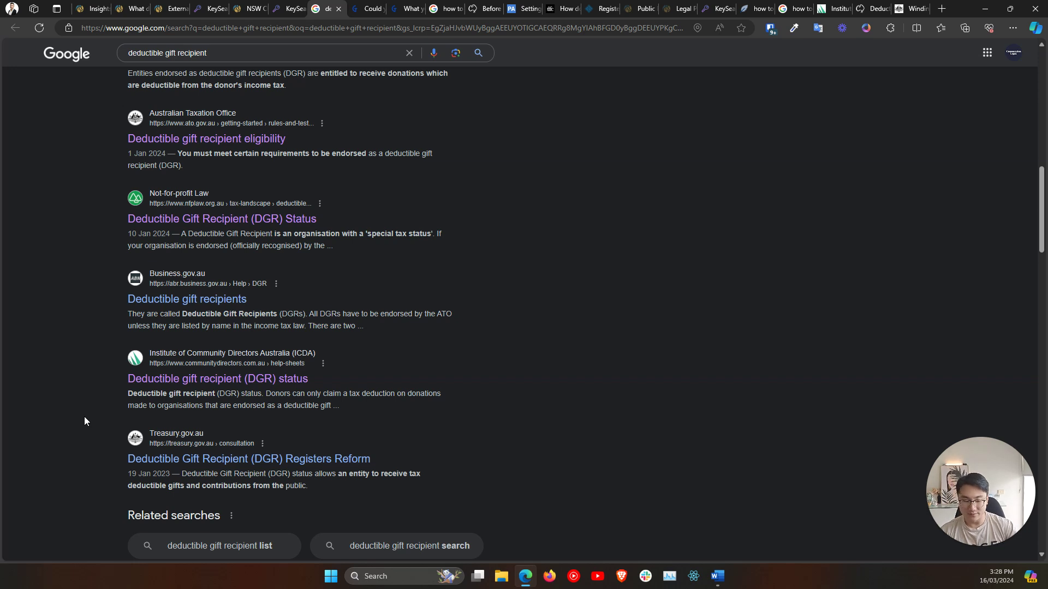
Switch to the Word document and extend the Topic #3 title with "as an NFP or Charity".
key(alt+Tab)
drag(473, 290, 684, 292)
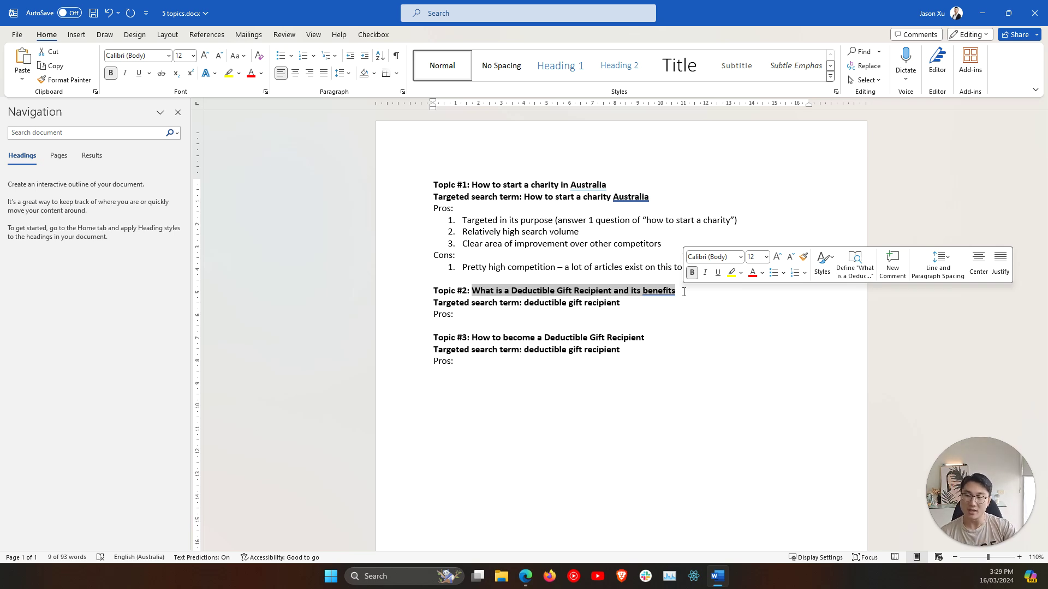
click(674, 337)
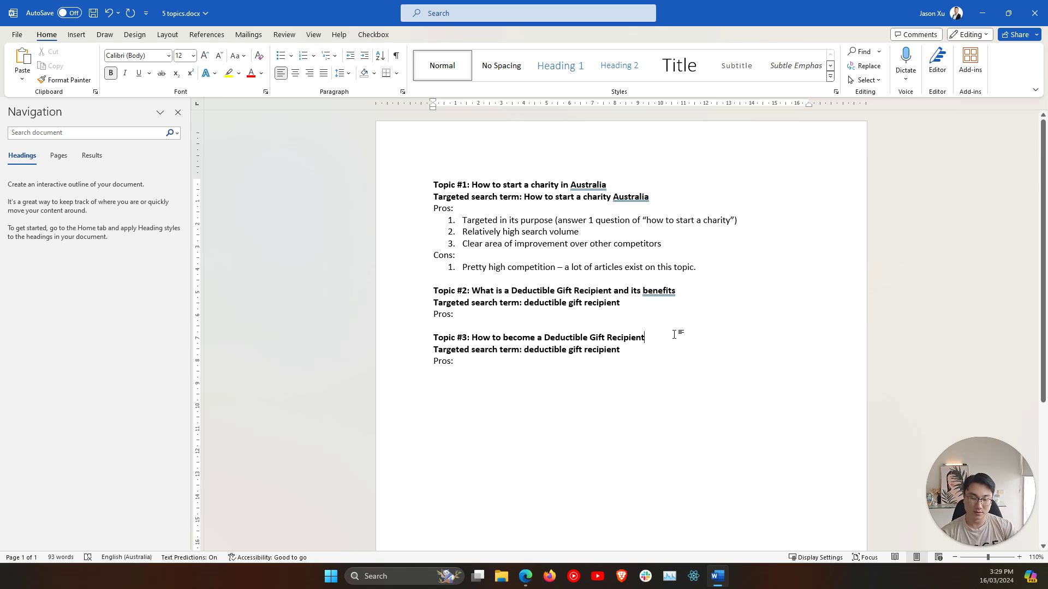
text(as an NFP or c)
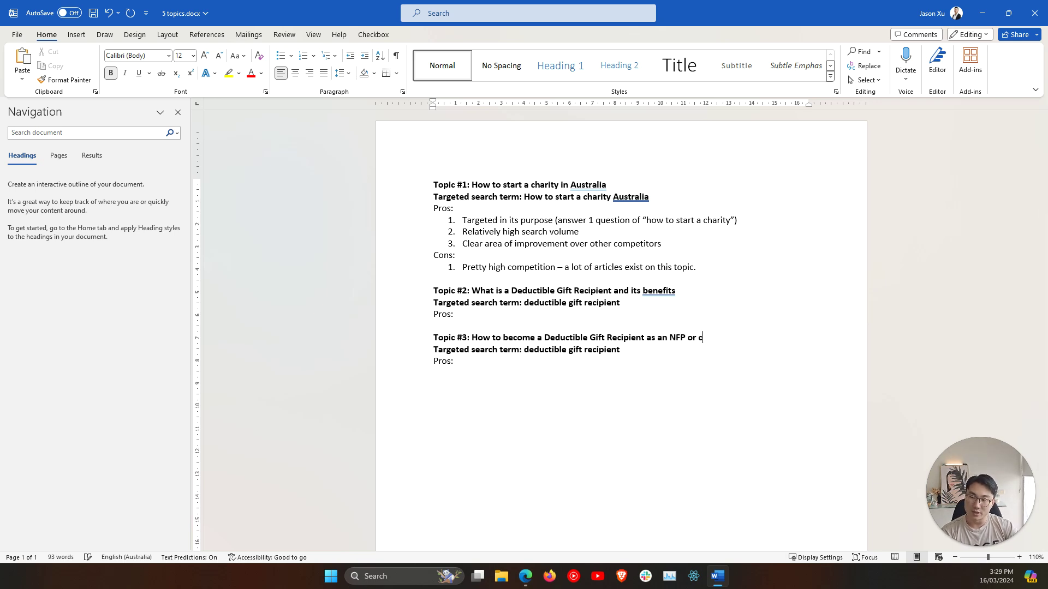
key(BackSpace)
text(Charity)
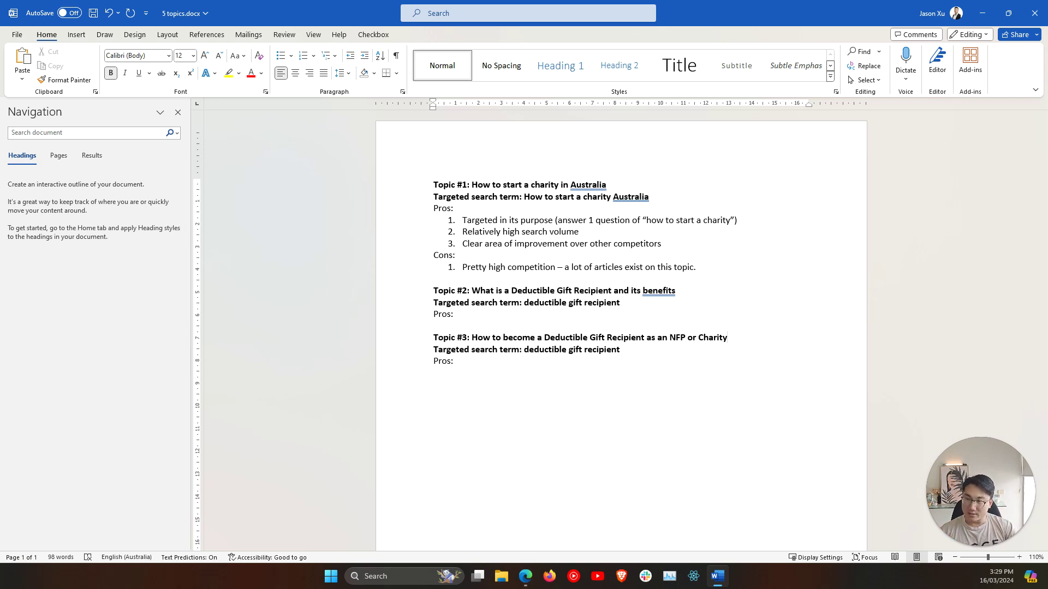
Enter the Topic #2 pro as "Targeted in its purpose (answers 1 question of “what it is and how it benefits me”)".
click(574, 318)
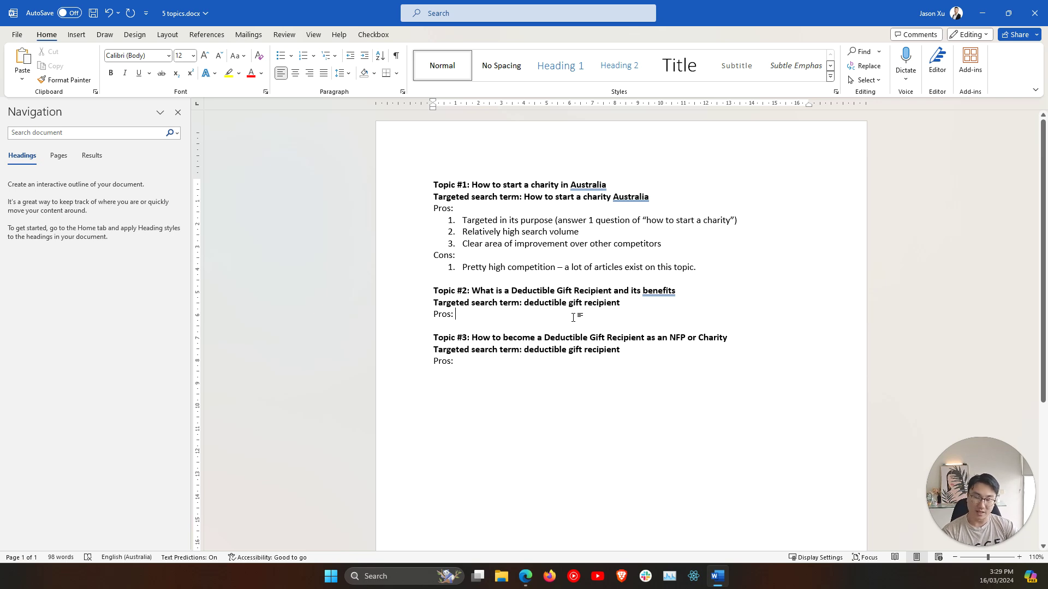
text(Tar)
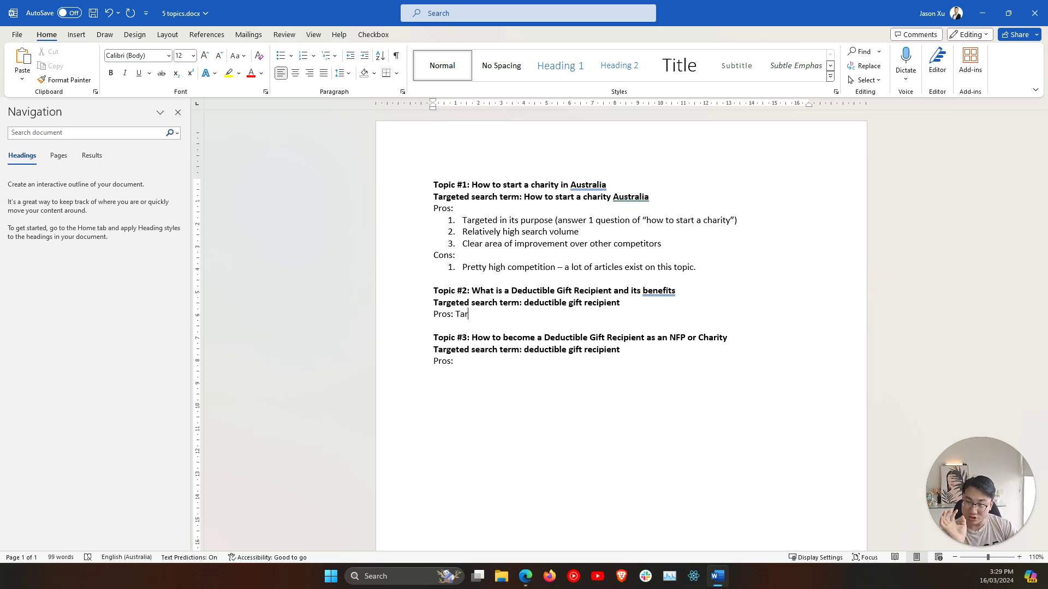
text(get)
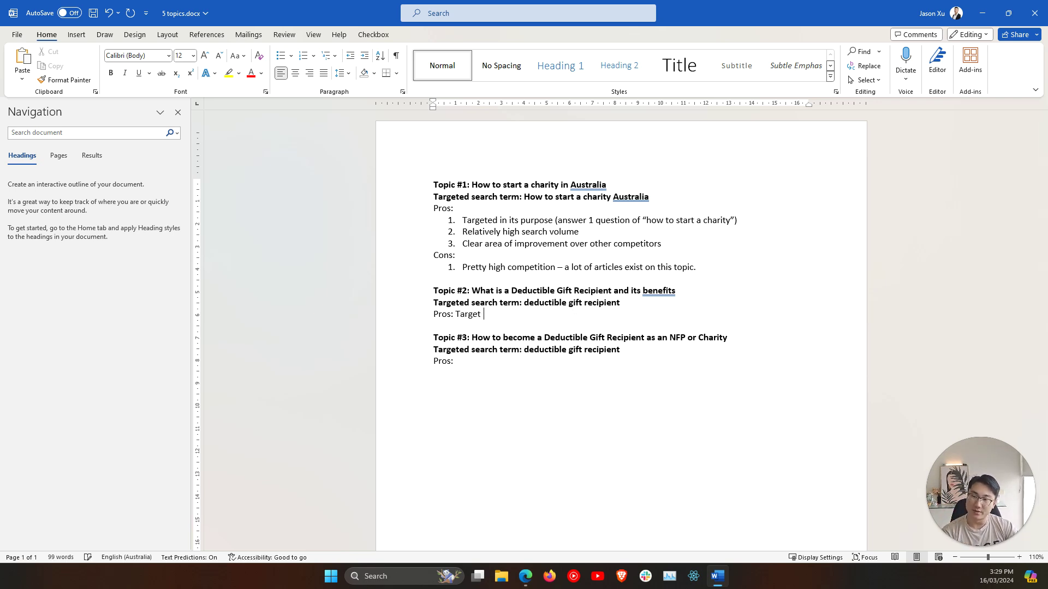
text(ed in its purpose ()
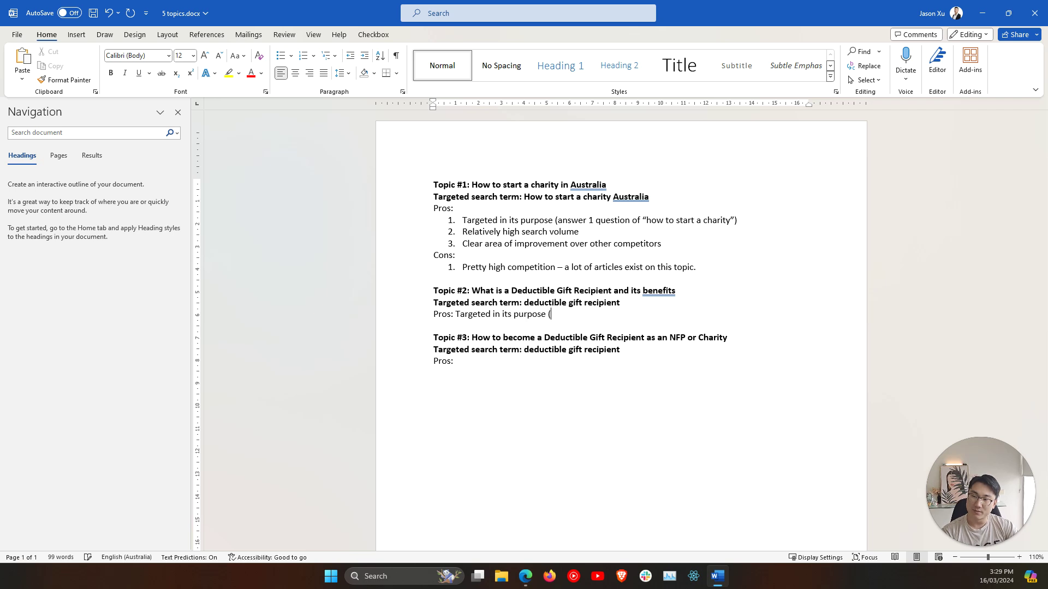
text(answers 1 qu)
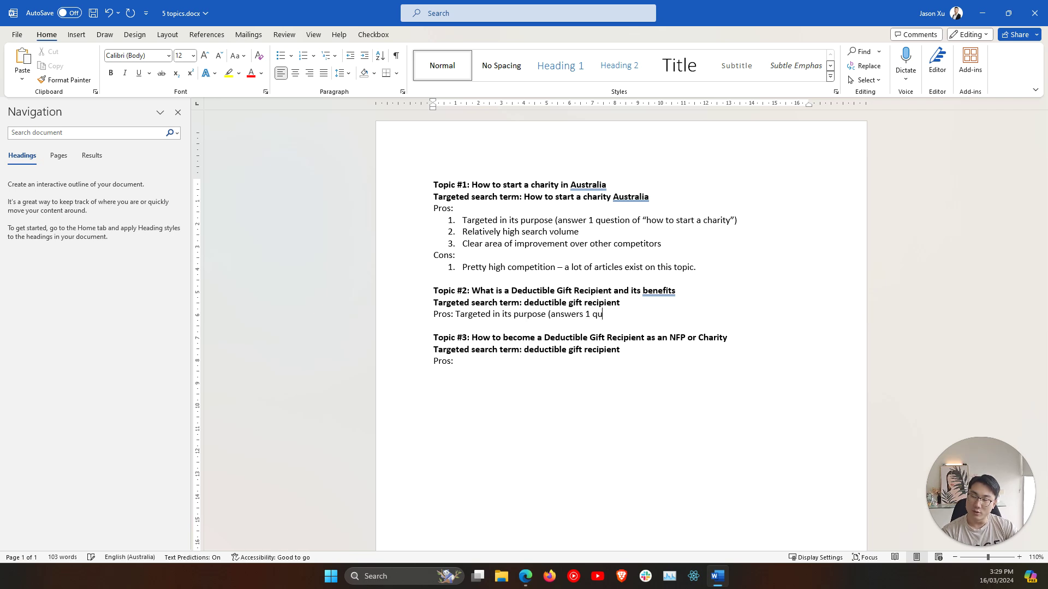
text(estion of “what it is and how it b)
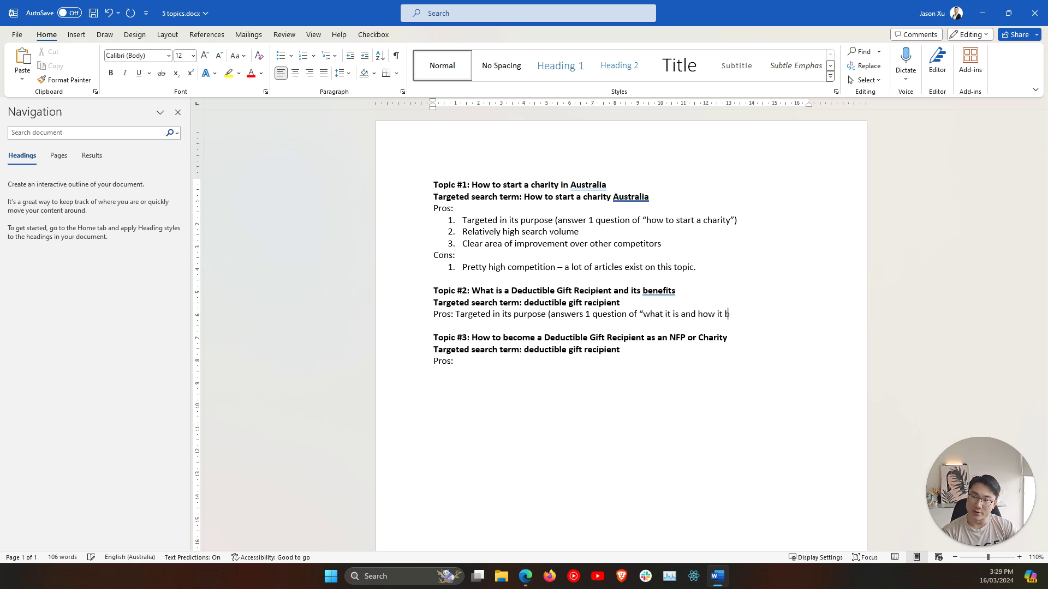
text(enefits me”))
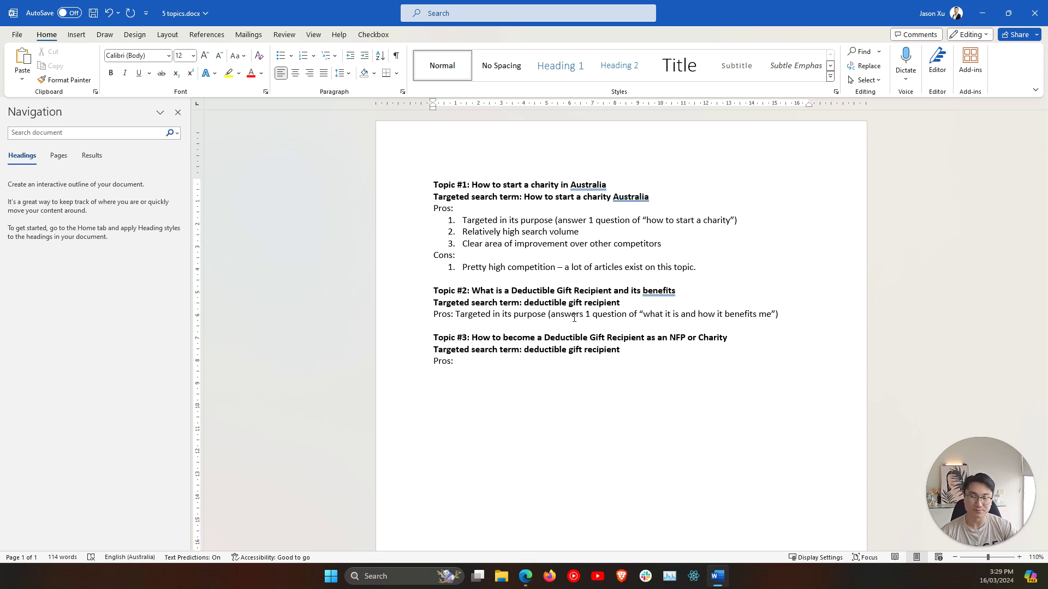
Highlight the quoted question in the Topic #2 pro and place the cursor at the end of Topic #3's "Pros:" line.
click(667, 361)
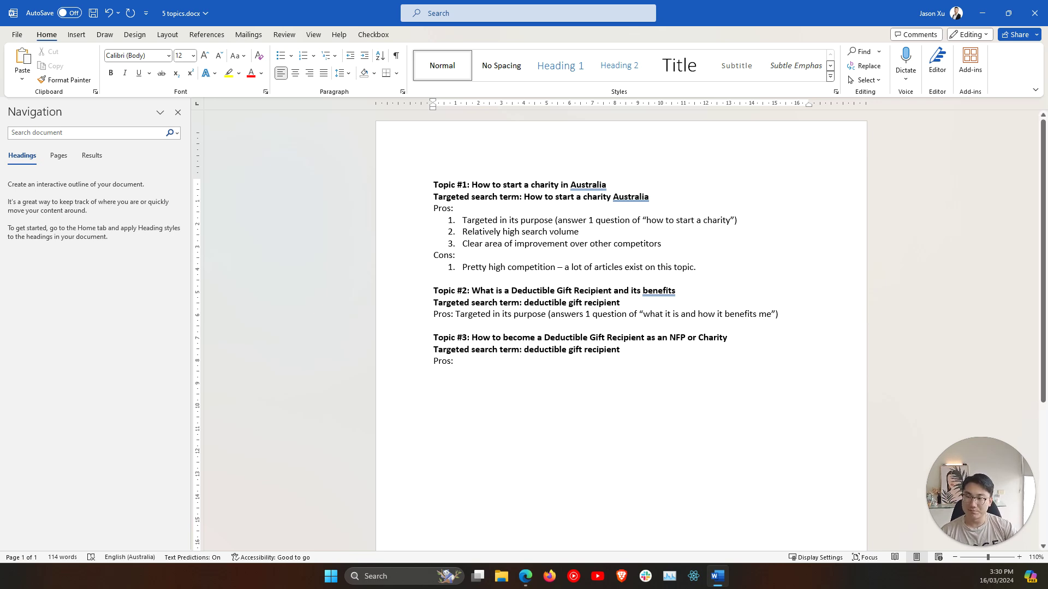
drag(781, 319, 659, 320)
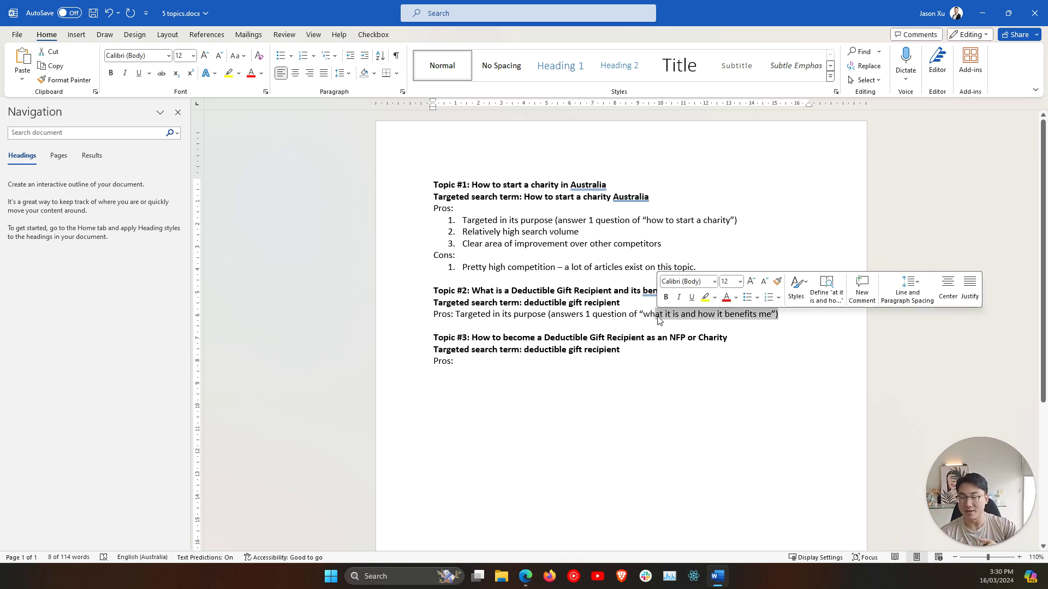
click(660, 320)
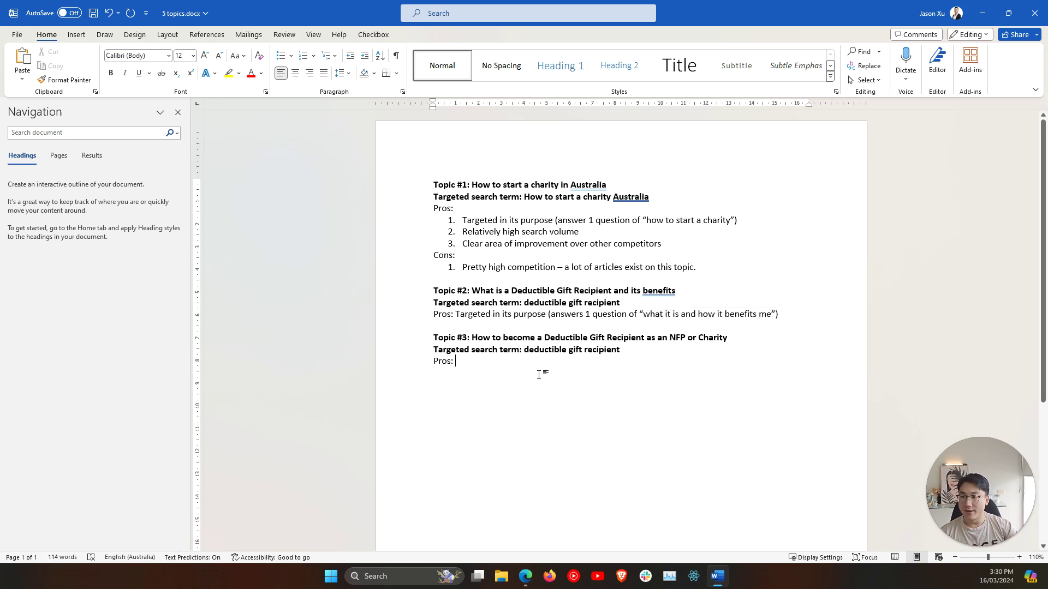
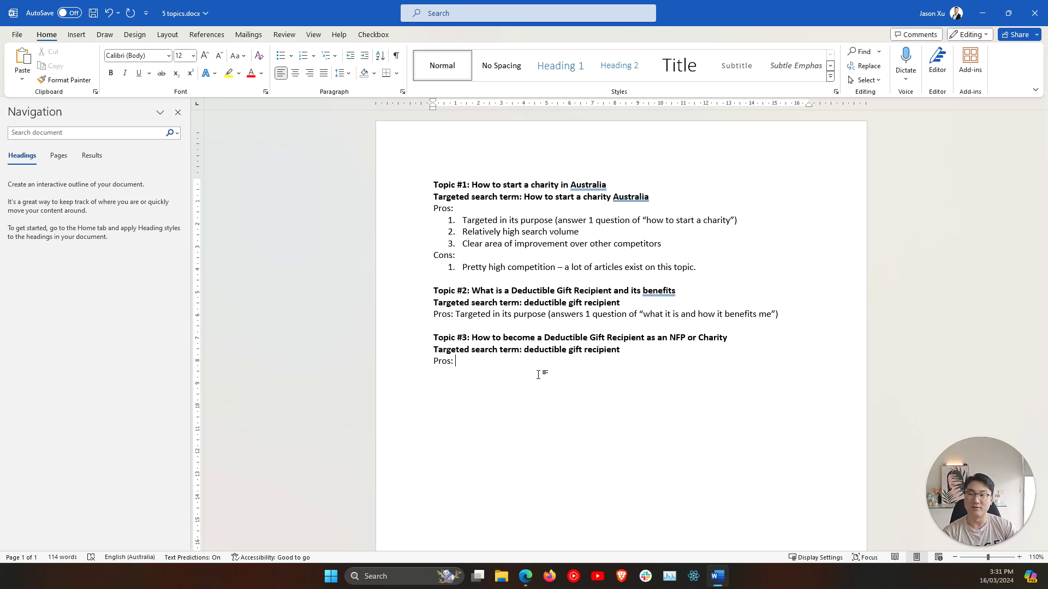
Enter the Topic #3 pro as "Targeted in its purpose (answers 1 question of “how to become a DGR as an NFP or Charity”)".
text(Targeted)
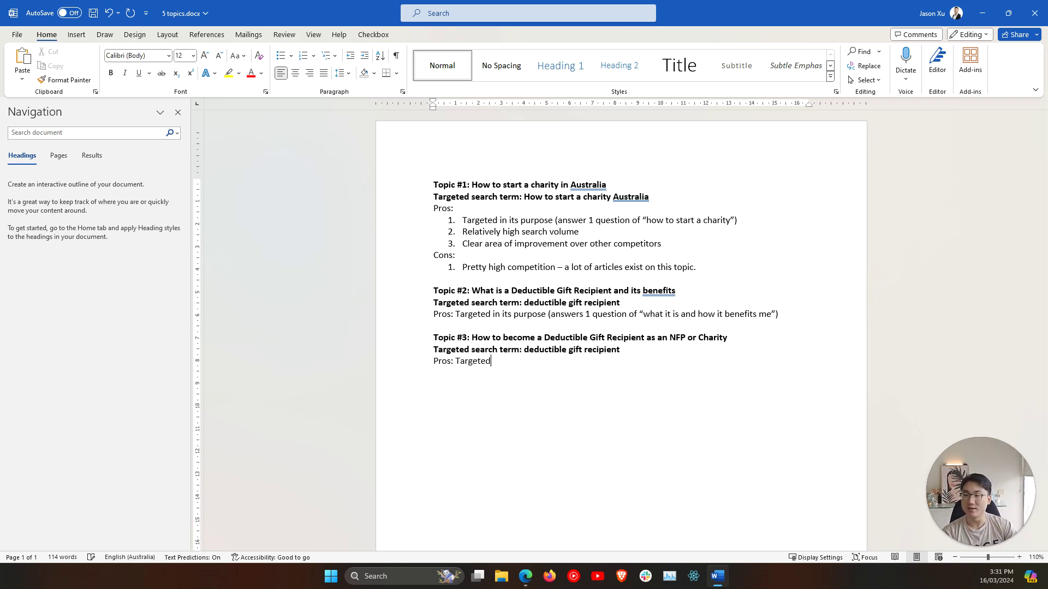
text( in its purpose (answers )
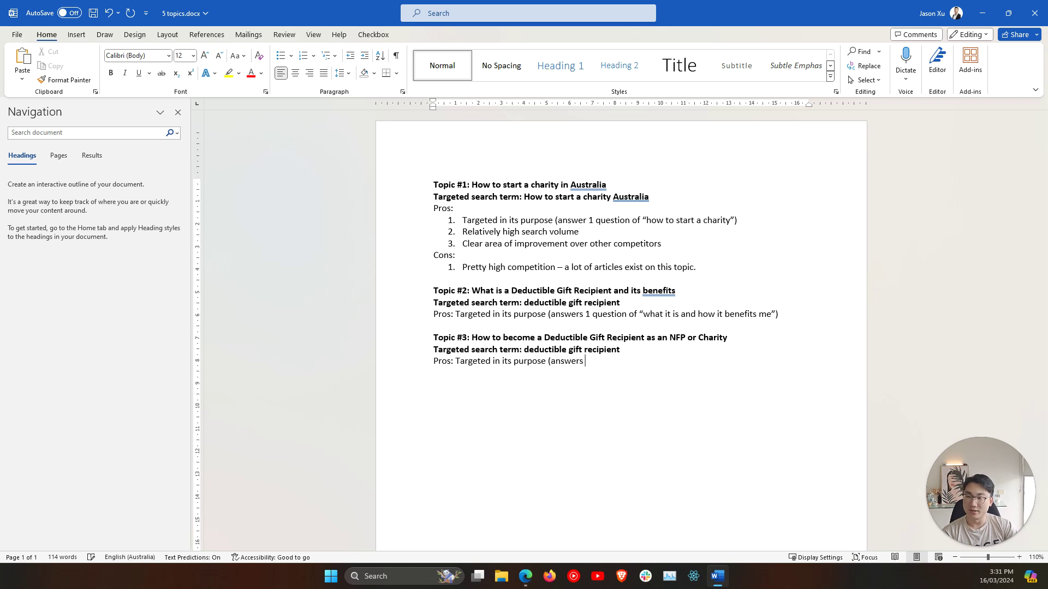
text(1 question wh)
key(BackSpace)
key(BackSpace)
key(BackSpace)
key(BackSpace)
key(BackSpace)
key(BackSpace)
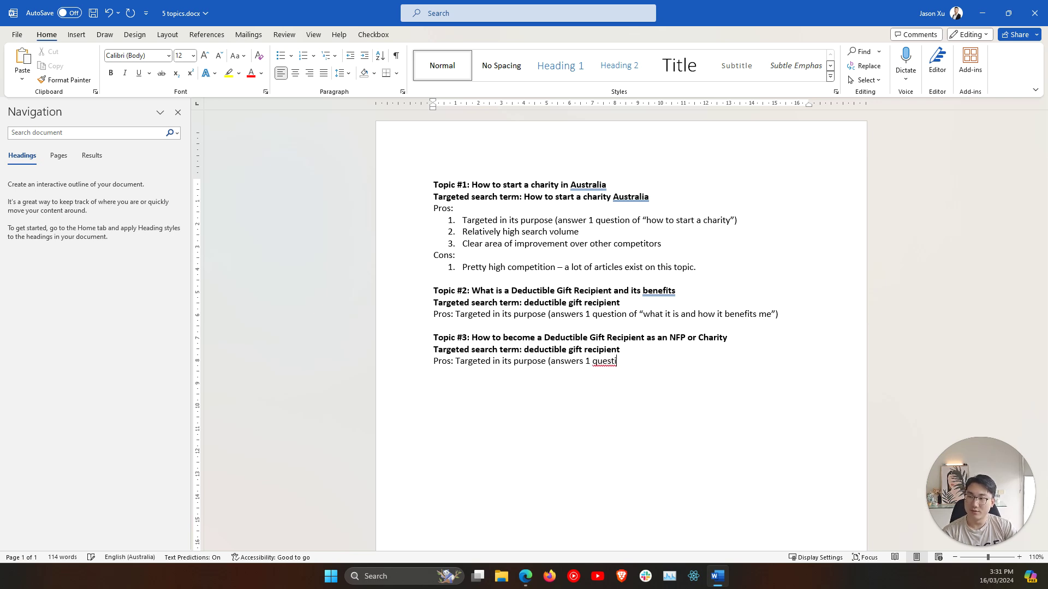
text(ion how to become a D)
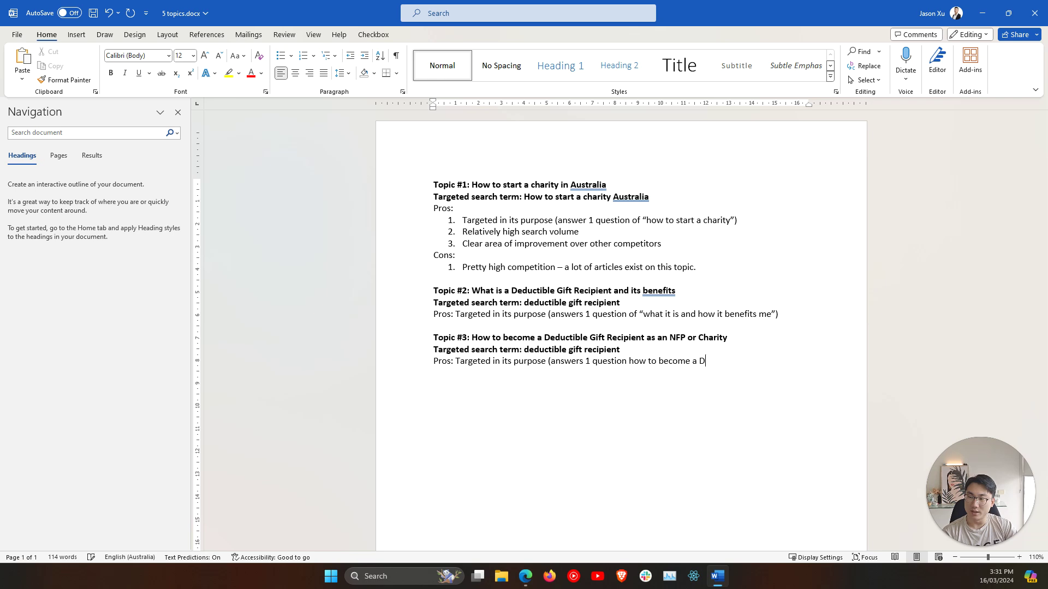
text(GR as an NFP or Charity"))
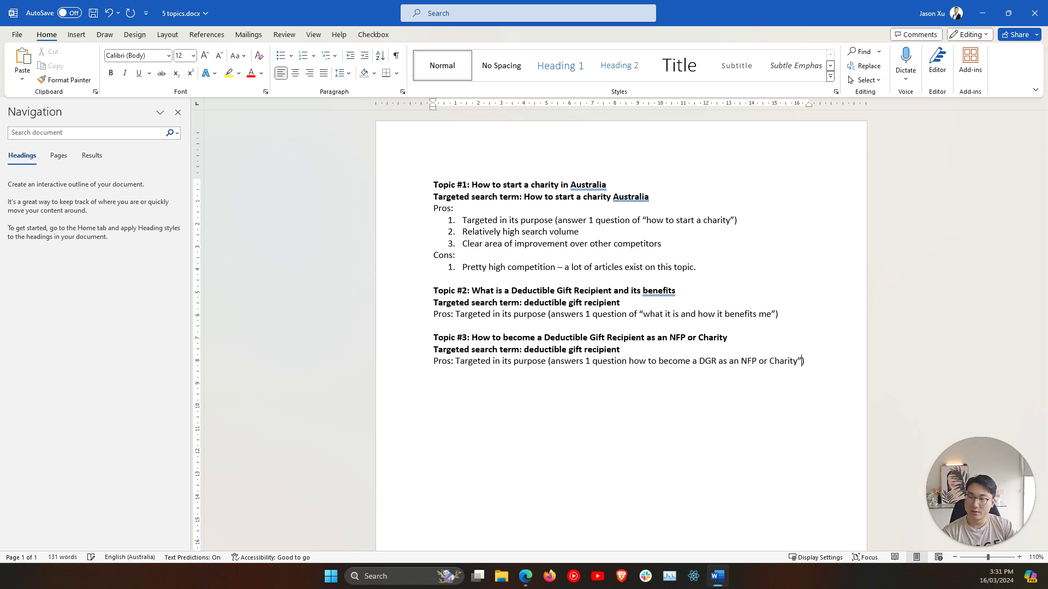
click(628, 363)
text(of ")
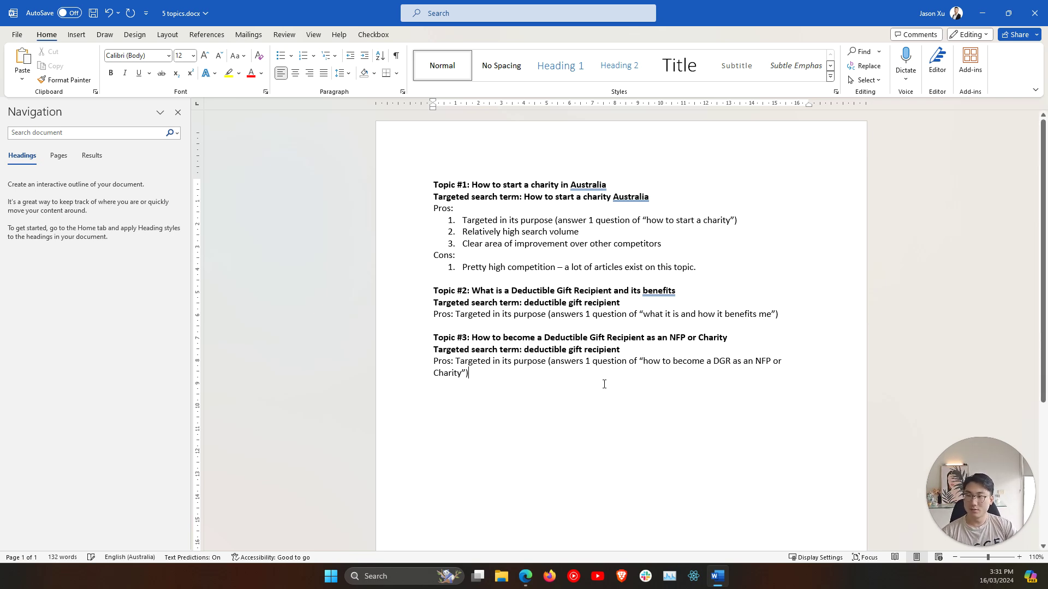
Turn the Topic #2 and Topic #3 pros into numbered list items beneath their "Pros:" lines.
click(435, 313)
click(457, 314)
key(Return)
text(1.)
click(455, 373)
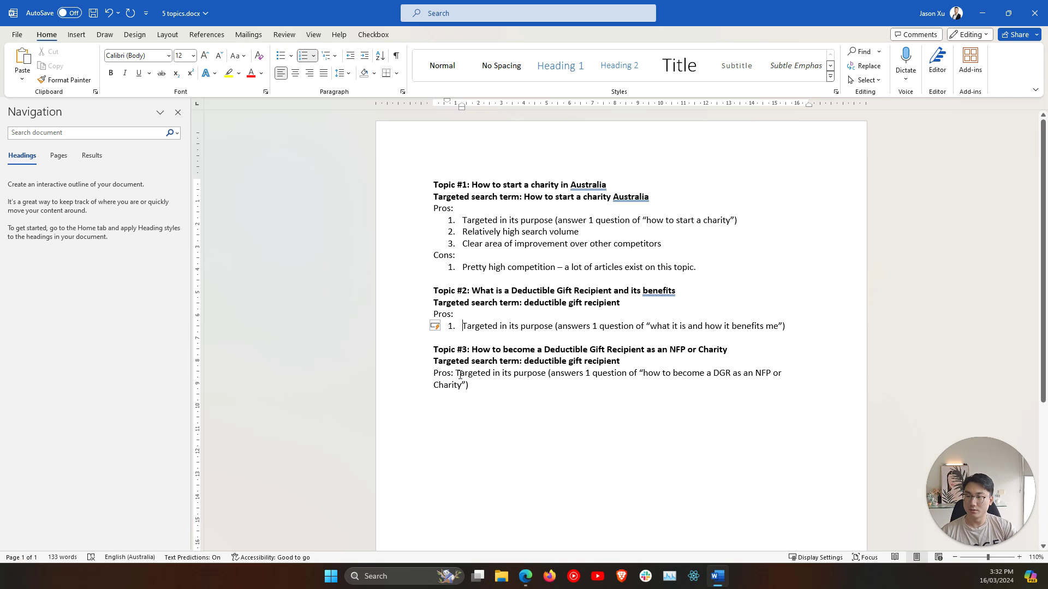
key(BackSpace)
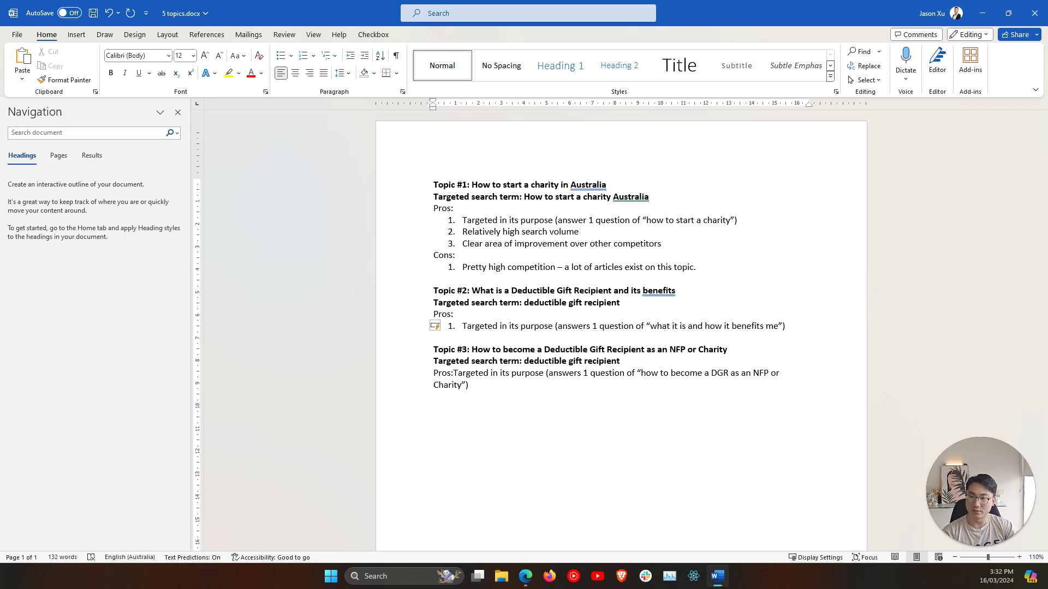
key(Return)
text(1.)
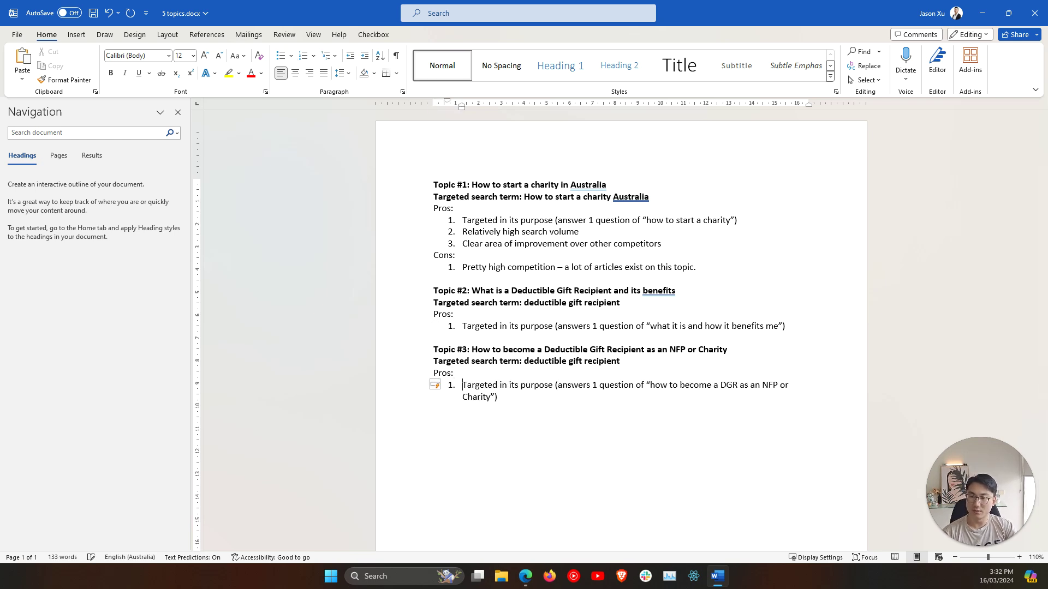
Add "Relatively high search volume" as the second numbered pro of Topic #2.
click(813, 331)
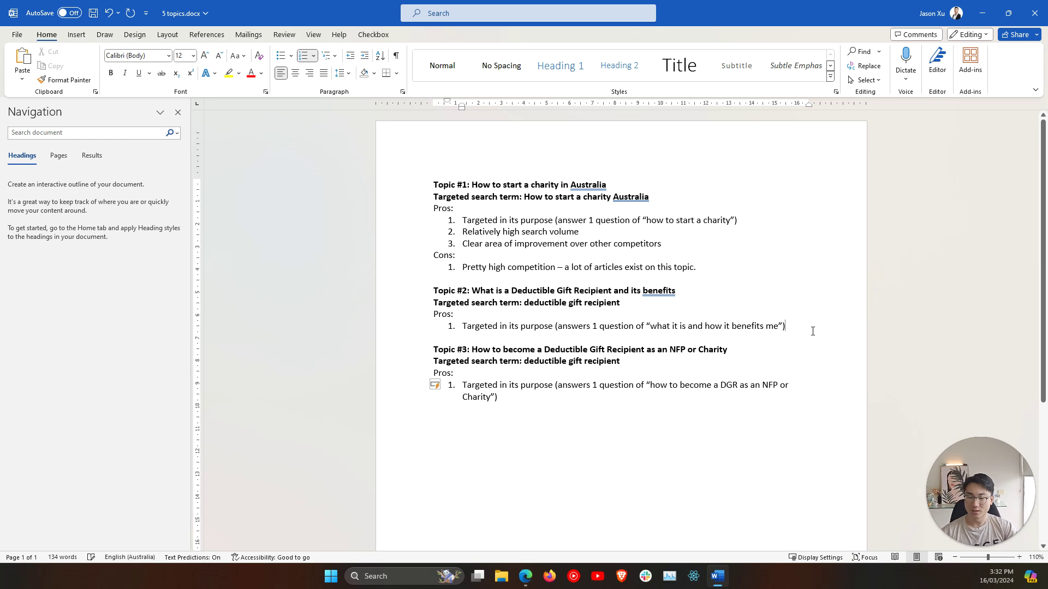
key(Return)
text(Relatively hig hsear)
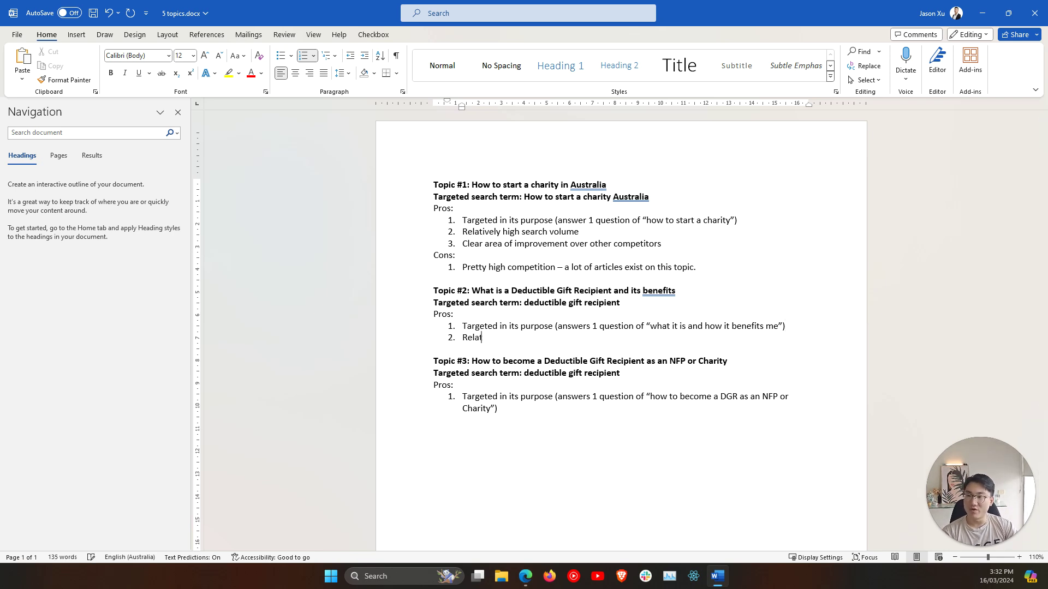
key(BackSpace)
key(BackSpace)
key(BackSpace)
key(BackSpace)
key(BackSpace)
key(BackSpace)
key(BackSpace)
key(BackSpace)
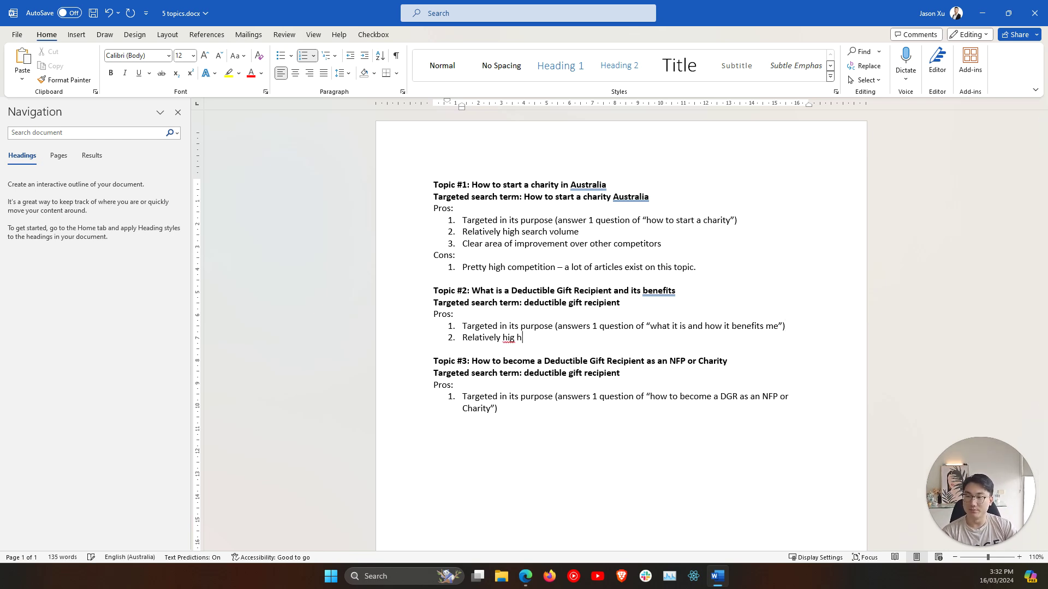
text(igh sera)
key(BackSpace)
key(BackSpace)
text(arch volume)
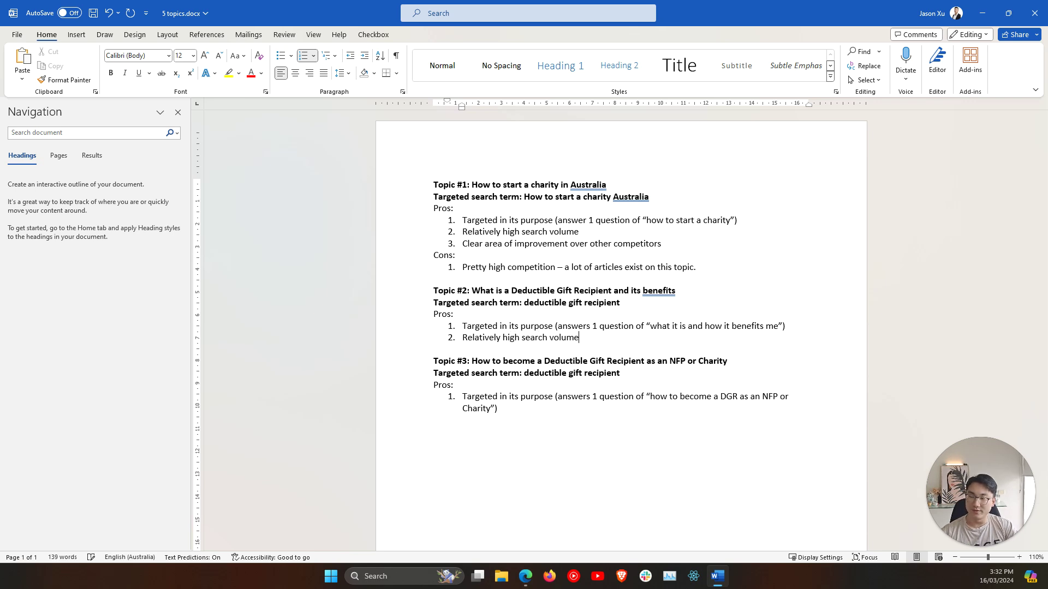
Add "Relatively high search volume" as the second numbered pro of Topic #3.
drag(643, 306, 518, 302)
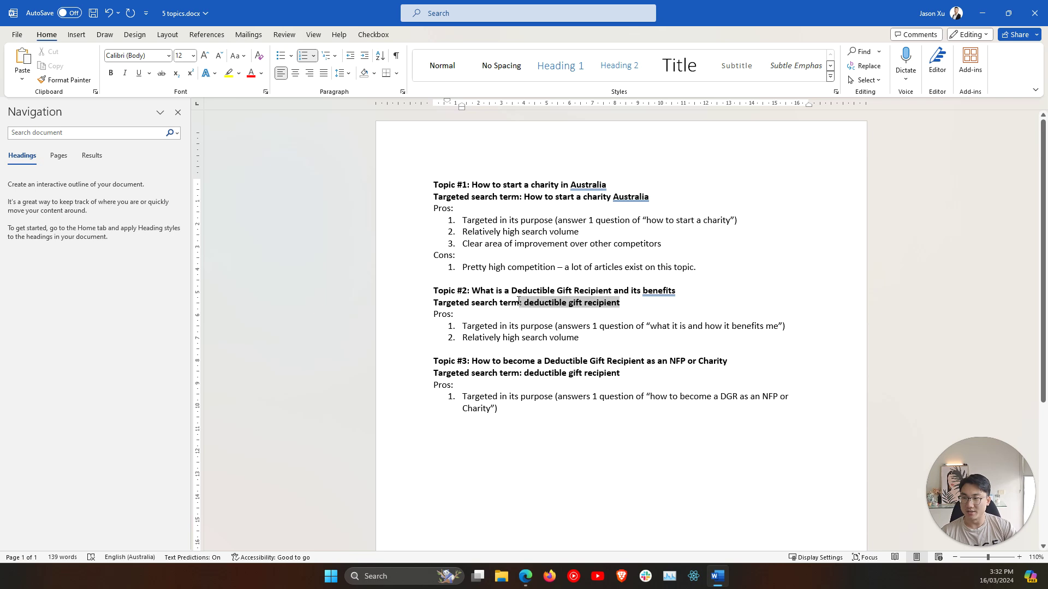
click(522, 425)
key(Return)
text(Relatively high search volume)
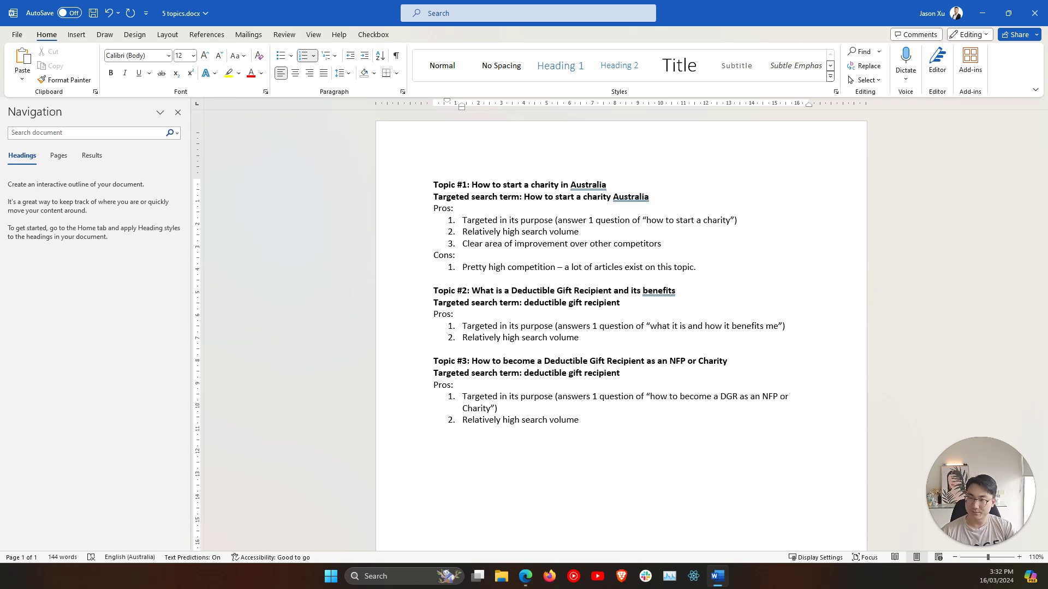
Add "Clear area of improvements over other competitors" as the third pro of Topic #2, modelled on Topic #1's third pro.
drag(672, 244, 462, 243)
key(alt+Tab)
key(alt+Tab)
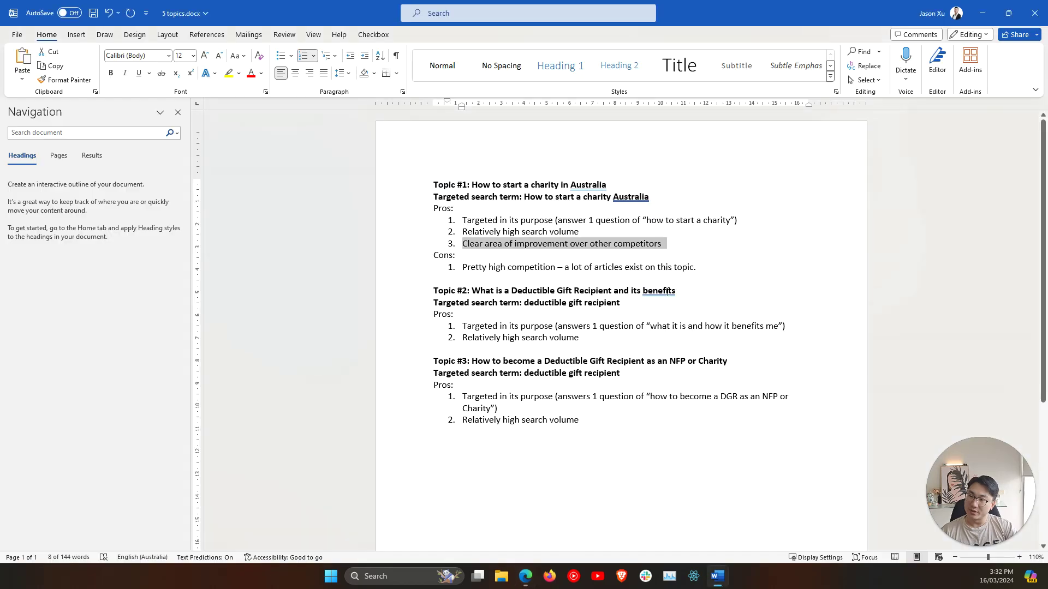
click(604, 339)
key(Return)
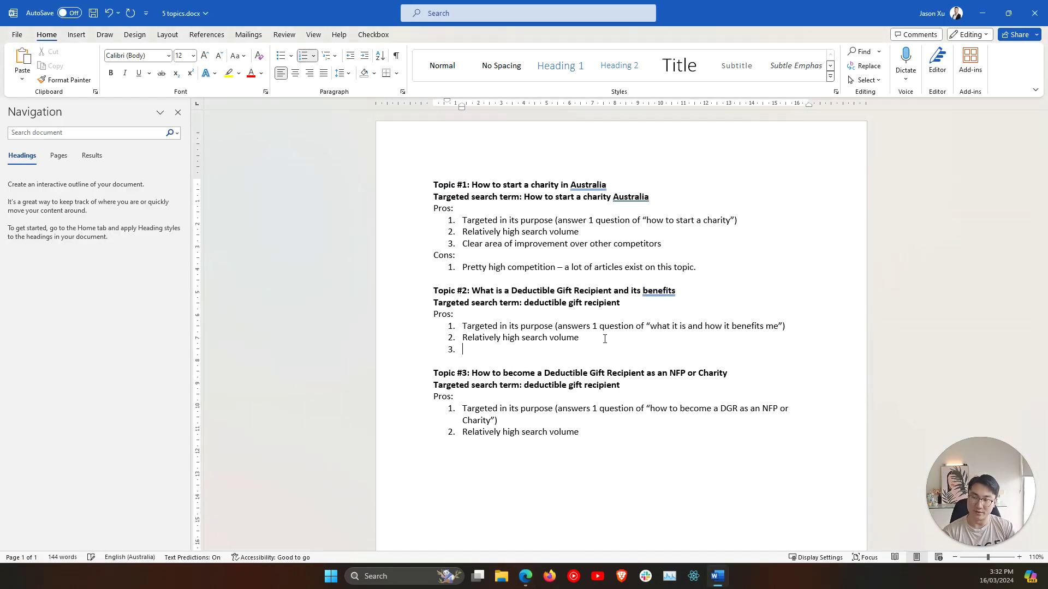
text(Clear ar)
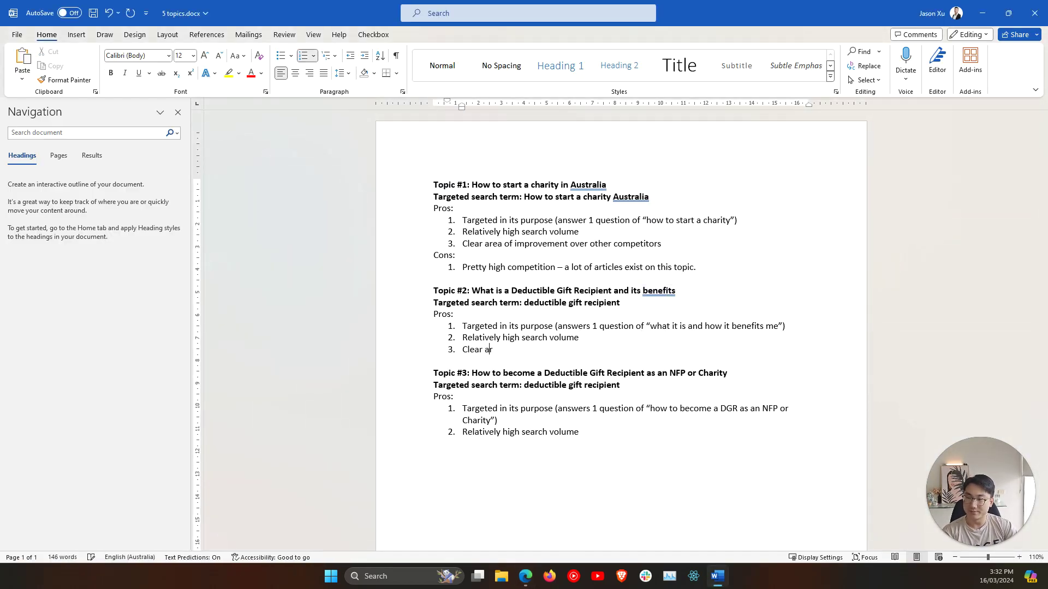
text(ea of improvements over other competitors ()
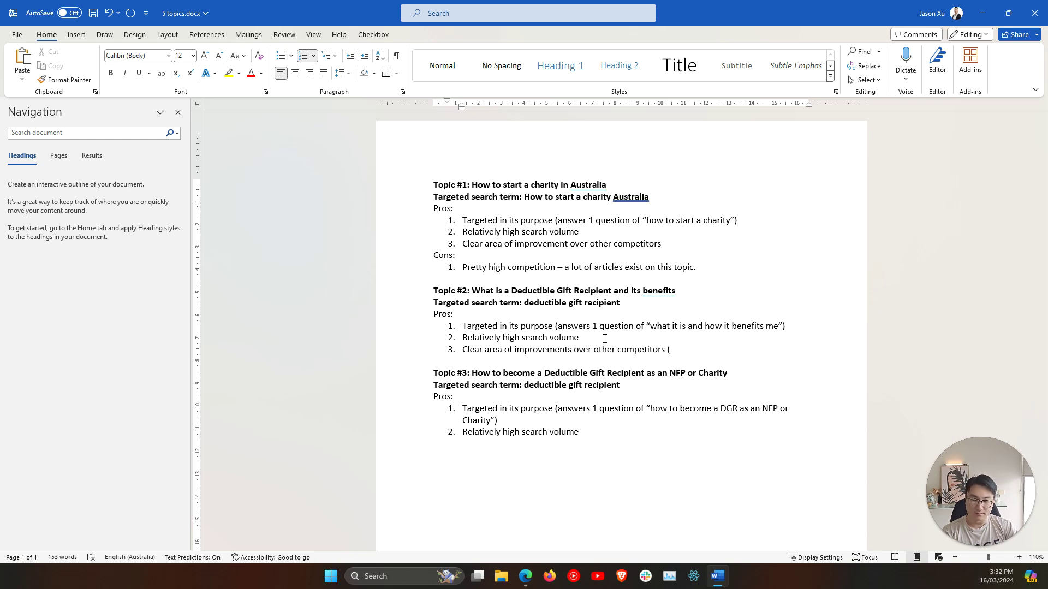
text(article will)
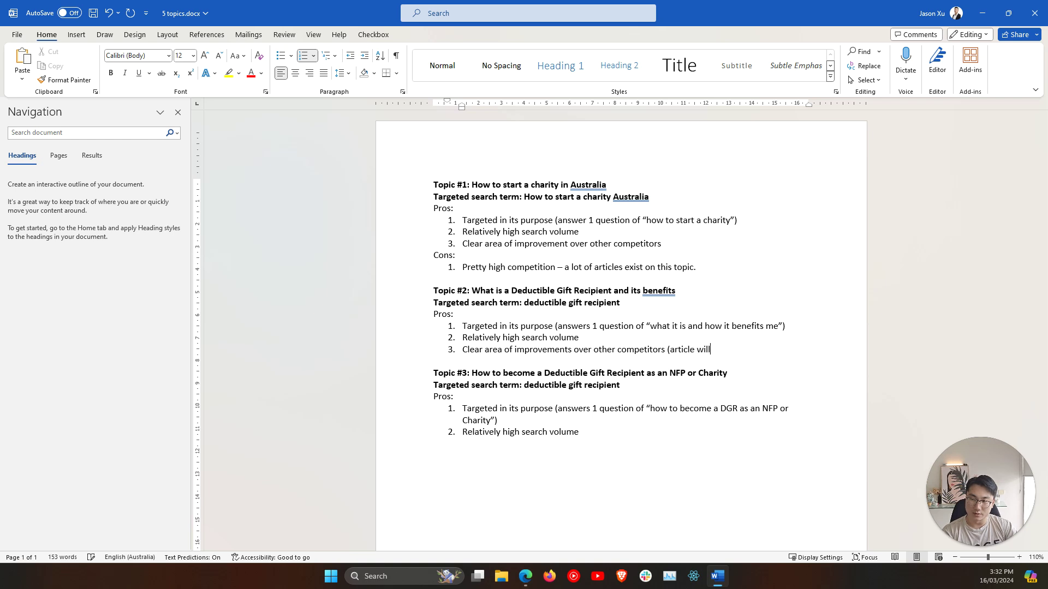
text( clearly )
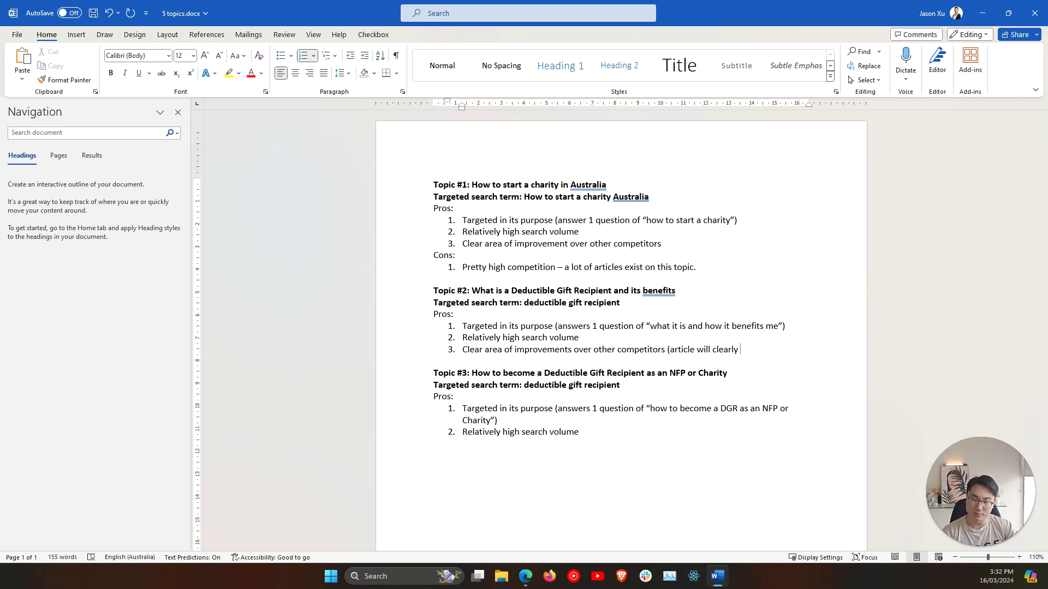
text(call ou)
key(BackSpace)
key(BackSpace)
text(out and answer 1 se)
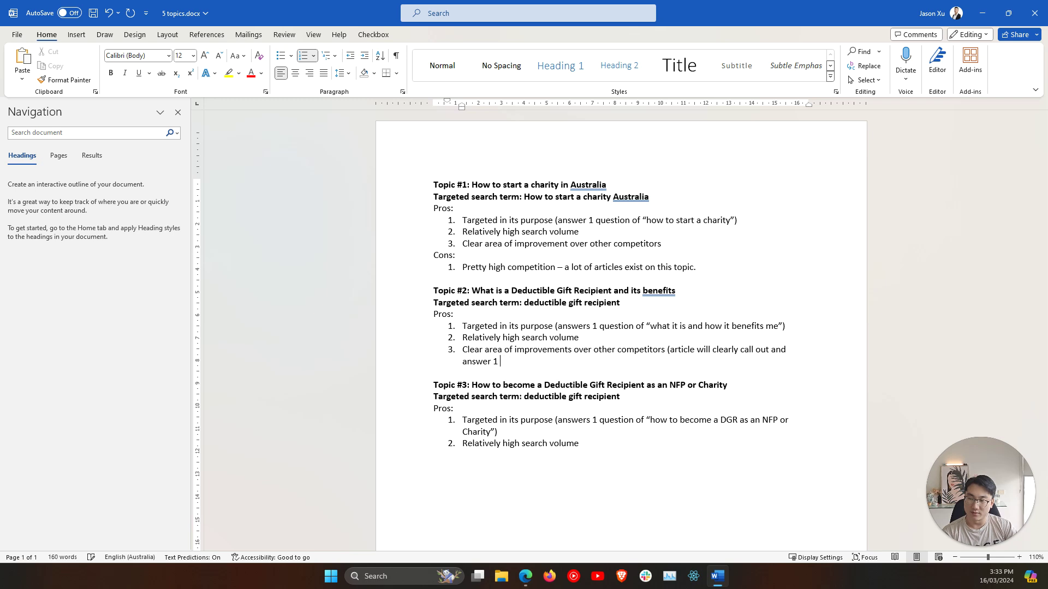
key(ctrl+BackSpace)
key(ctrl+BackSpace)
key(ctrl+BackSpace)
key(ctrl+BackSpace)
key(ctrl+BackSpace)
key(ctrl+BackSpace)
key(ctrl+BackSpace)
key(BackSpace)
key(BackSpace)
key(BackSpace)
key(BackSpace)
key(BackSpace)
Switch to the browser and close the old article tabs between the "deductible gift recipient" results and the "Legal Practice or Legal Practise?" page.
key(alt+Tab)
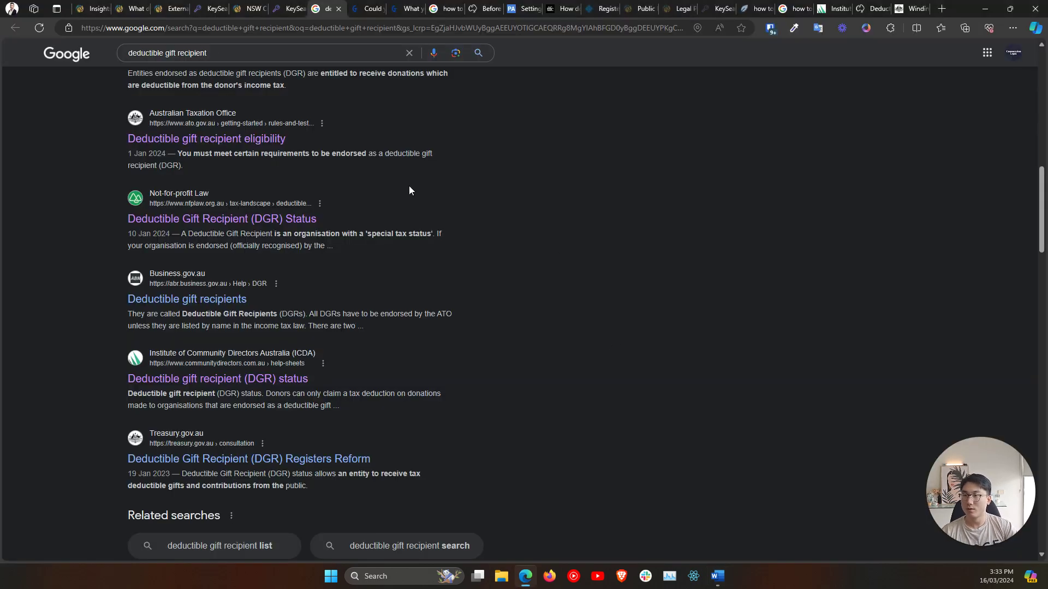
scroll(514, 240, up, 10)
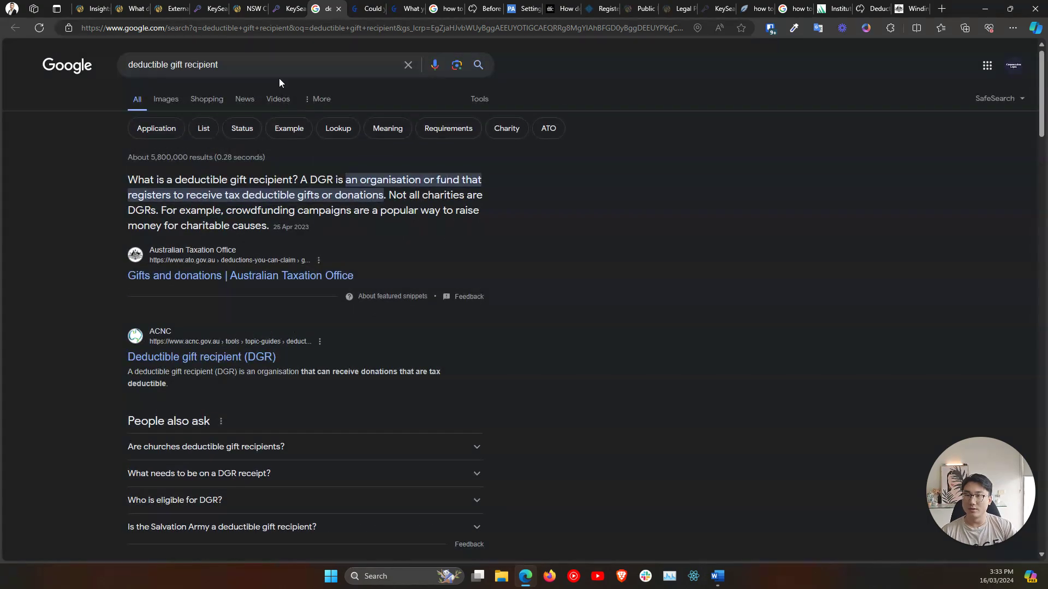
click(360, 12)
click(379, 9)
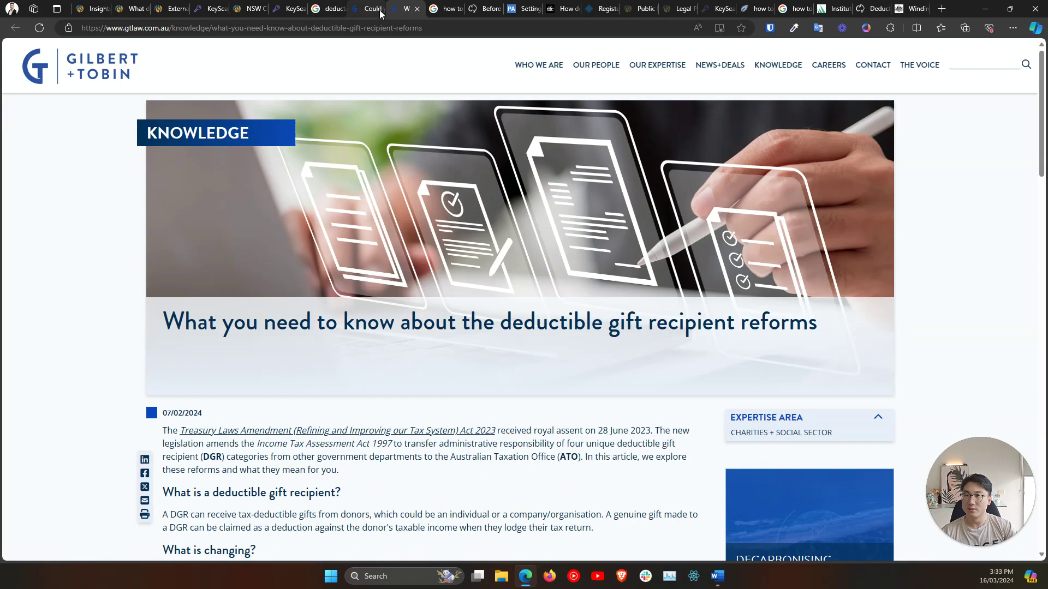
click(378, 9)
click(378, 9)
click(378, 9)
click(378, 9)
click(379, 10)
click(378, 10)
click(379, 10)
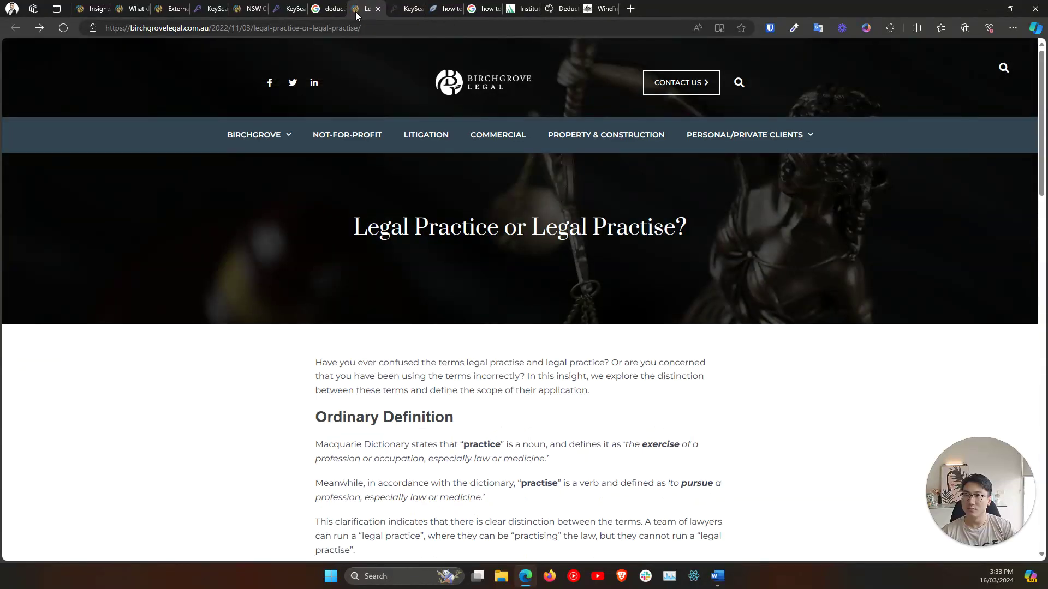
Open the "deductible gift recipient" search results in background tabs, from the ATO Gifts and donations page down to the Institute of Community Directors page.
click(327, 9)
middle_click(186, 277)
scroll(183, 287, down, 1)
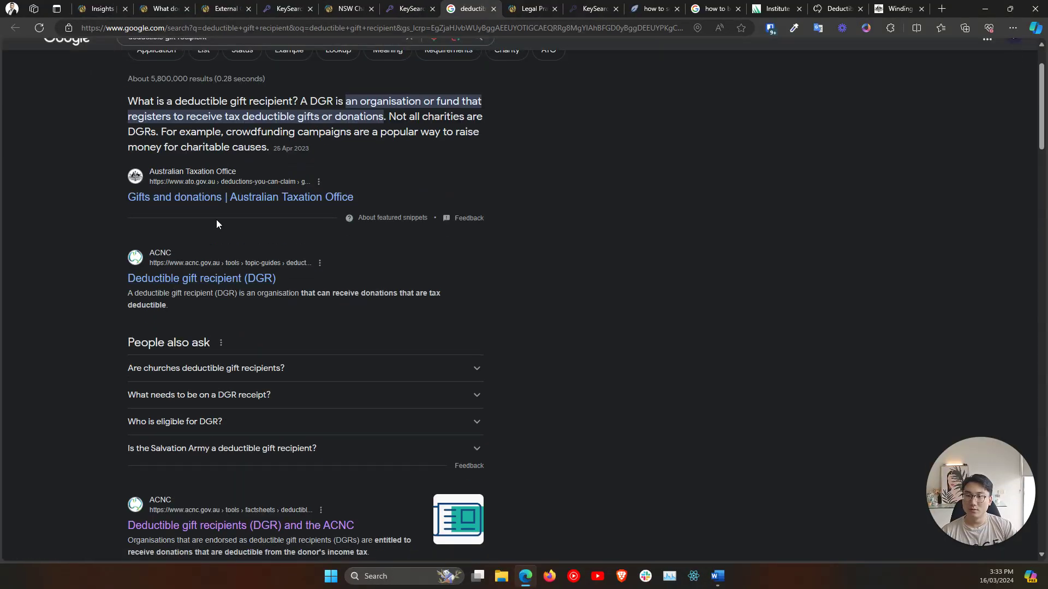
middle_click(181, 279)
scroll(186, 288, down, 4)
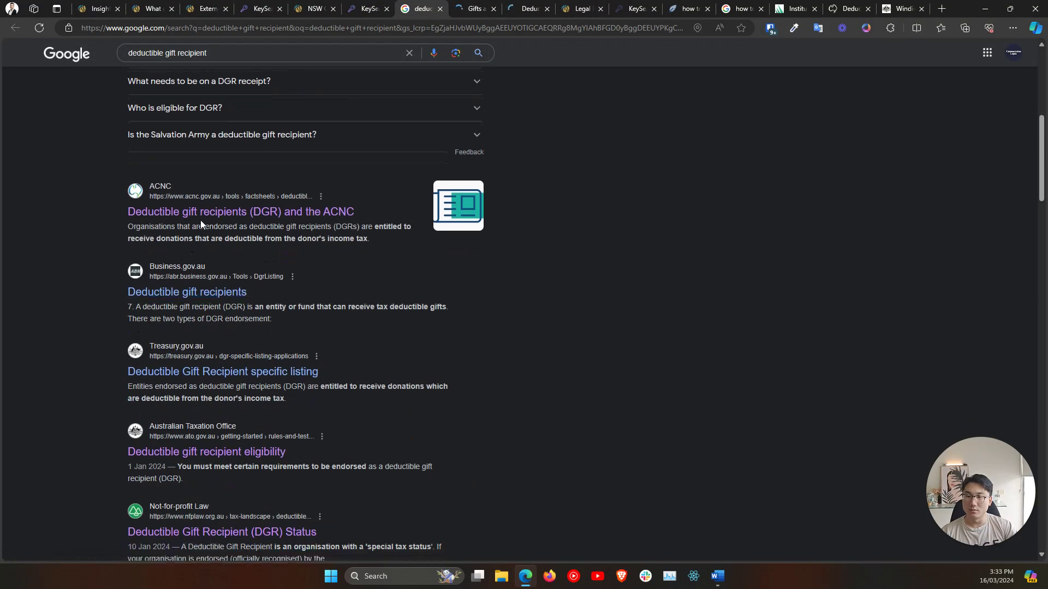
middle_click(191, 290)
middle_click(180, 372)
middle_click(164, 452)
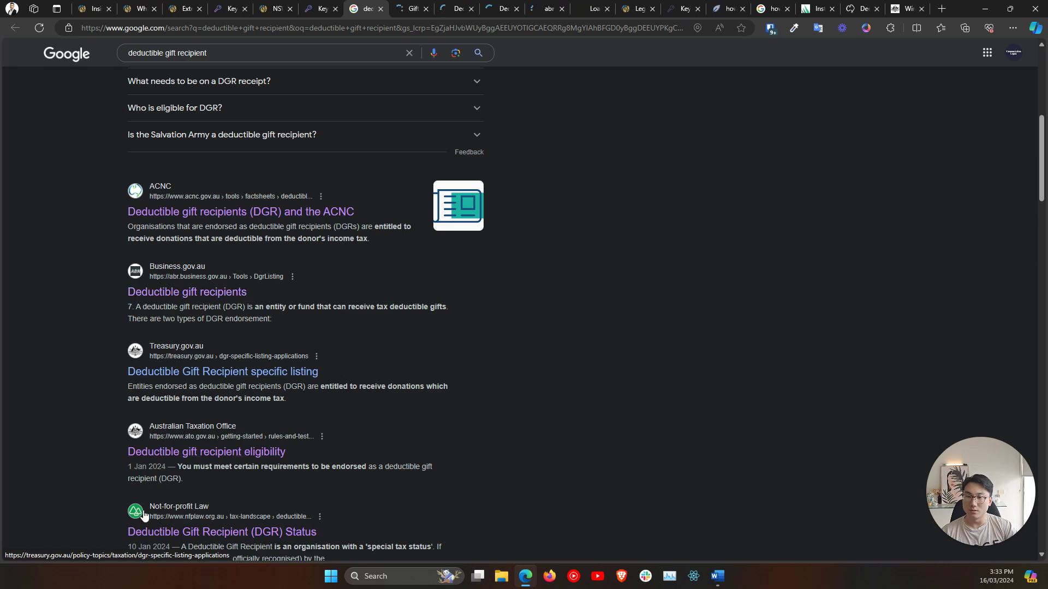
scroll(71, 465, down, 3)
middle_click(143, 374)
middle_click(183, 443)
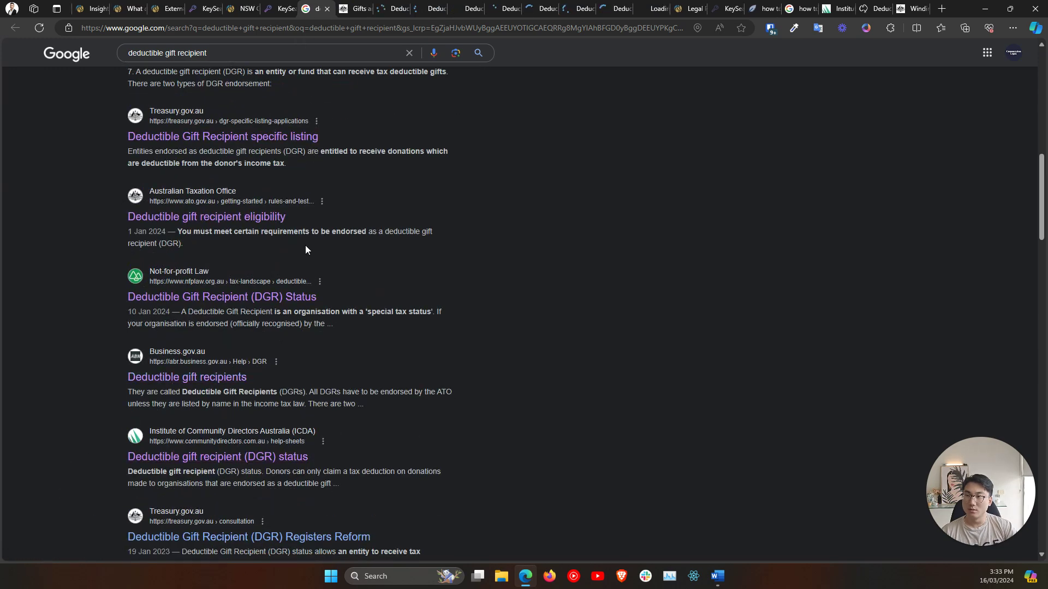
Skim the ATO Gifts and donations page and the ACNC Deductible gift recipient topic guide, closing each after viewing.
key(ctrl+Tab)
scroll(467, 377, down, 6)
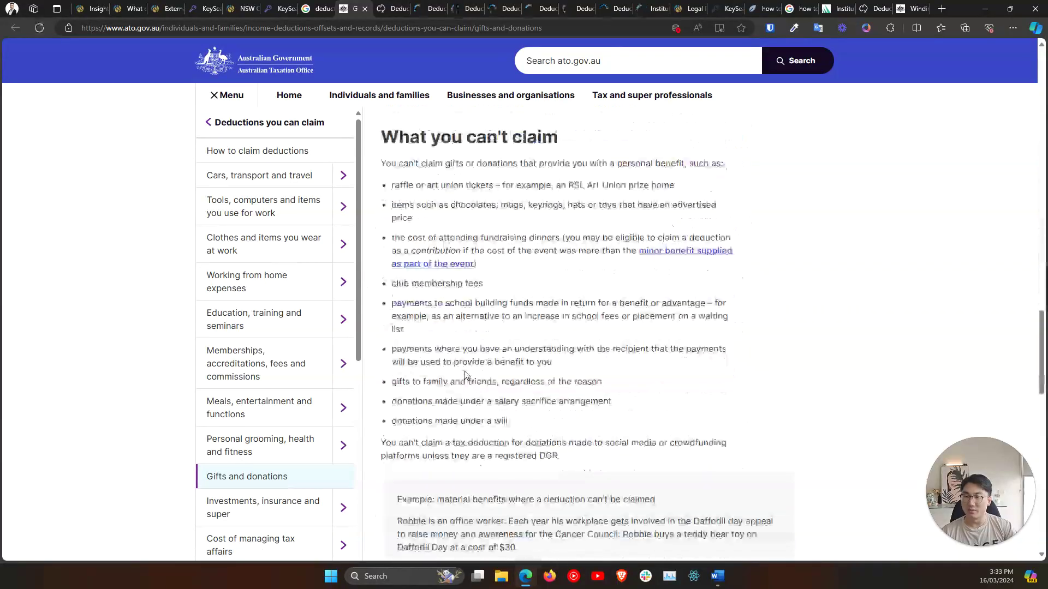
scroll(465, 375, down, 5)
scroll(447, 344, up, 20)
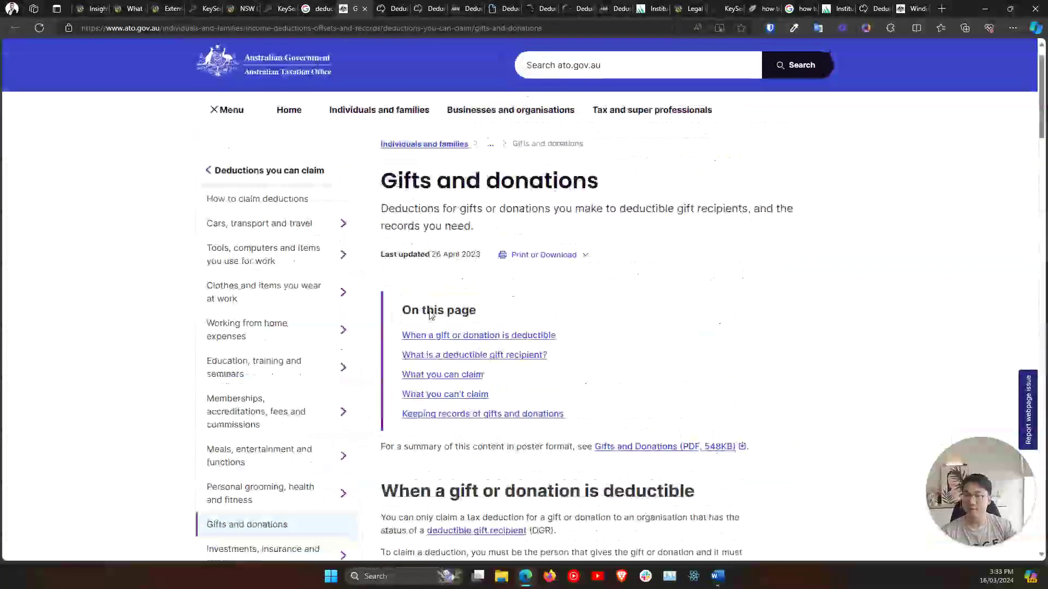
key(ctrl+w)
scroll(432, 314, down, 10)
scroll(431, 314, up, 10)
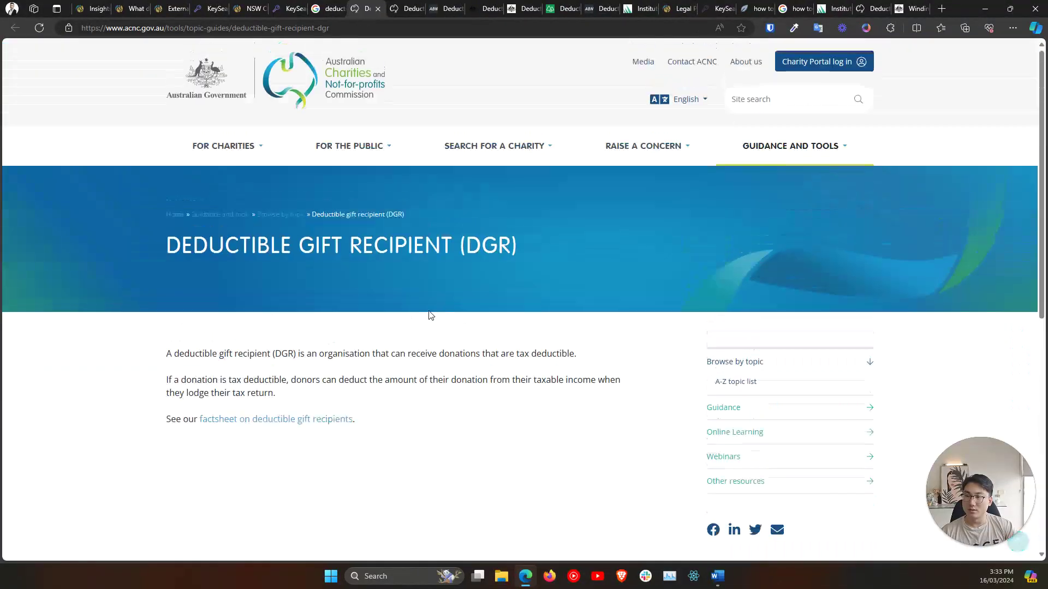
key(ctrl+w)
Skim the ACNC deductible gift recipients factsheet and close it, and examine the ABN Lookup page on DGR listings.
scroll(217, 358, down, 4)
scroll(217, 358, down, 10)
scroll(215, 356, up, 15)
scroll(208, 352, down, 6)
key(ctrl+w)
scroll(208, 356, down, 1)
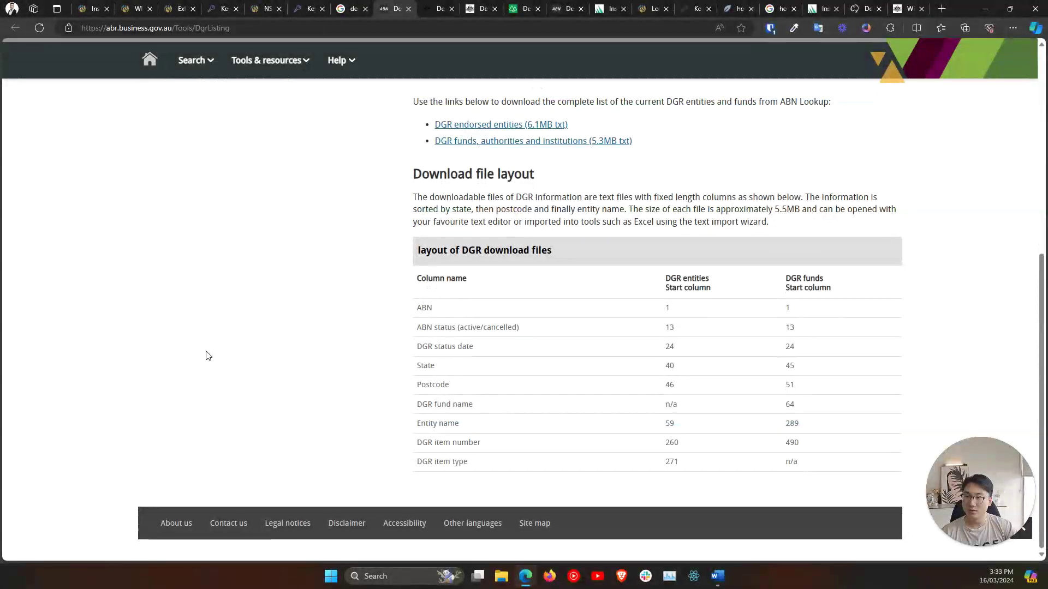
scroll(208, 355, up, 4)
scroll(411, 451, down, 3)
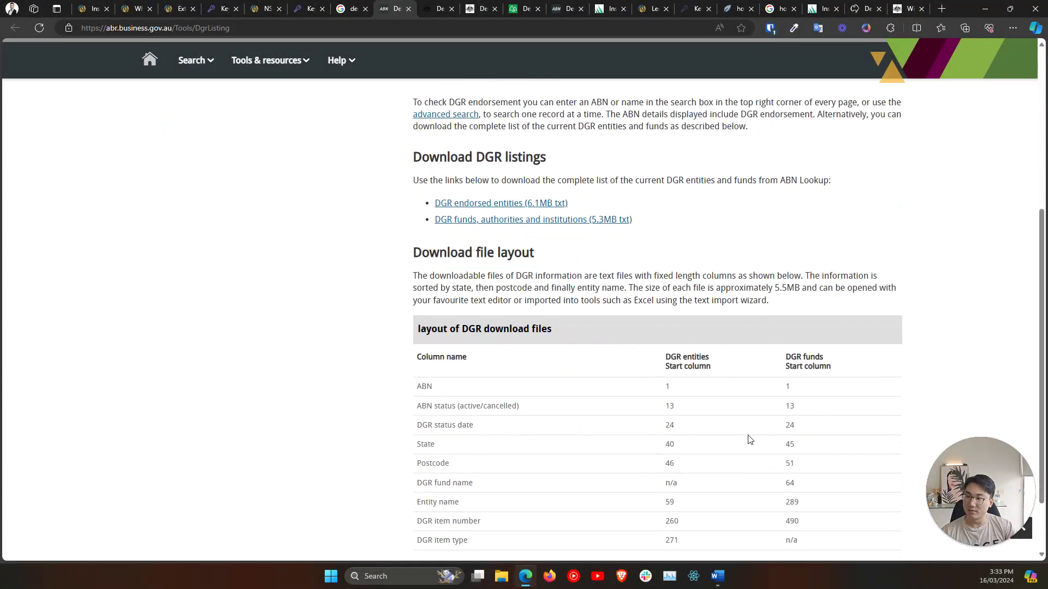
Close the ABN Lookup page on DGR listings, and examine the Treasury page on Deductible Gift Recipient specific listing before closing it.
scroll(336, 408, up, 5)
scroll(382, 399, down, 5)
key(ctrl+w)
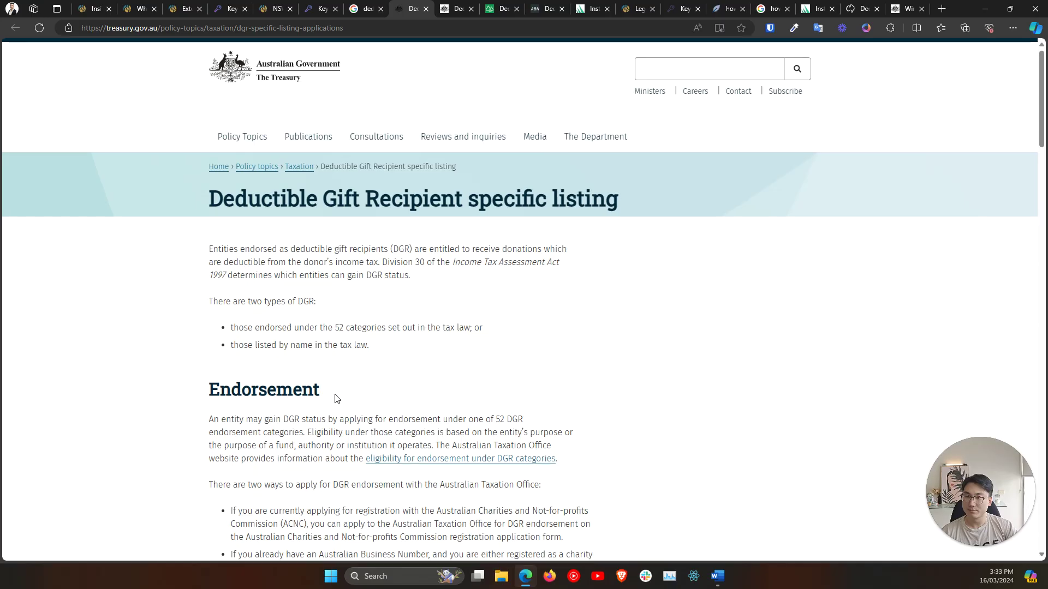
scroll(336, 399, down, 10)
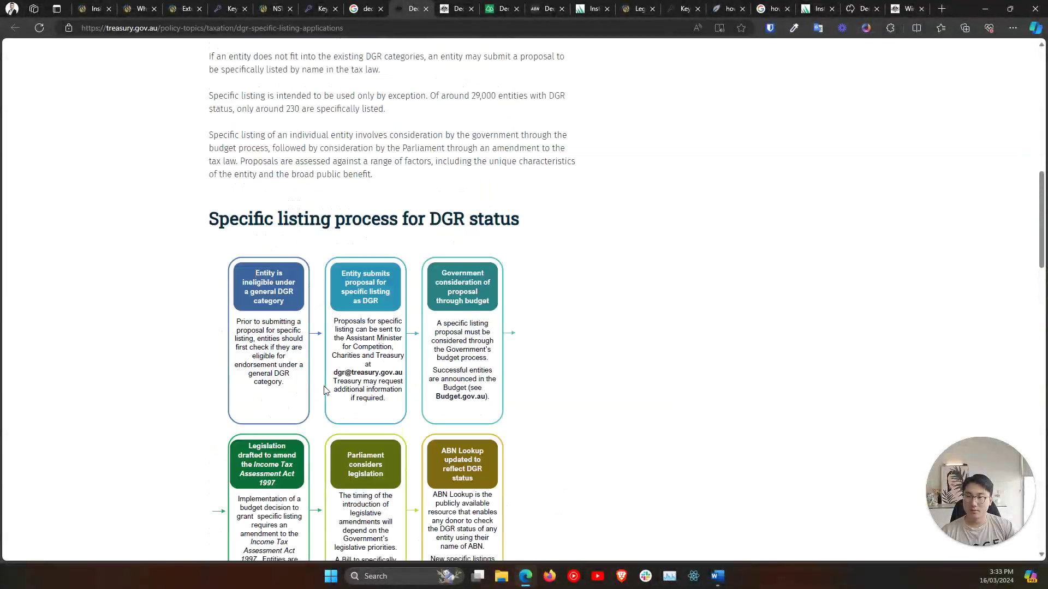
scroll(324, 391, up, 3)
scroll(169, 464, down, 8)
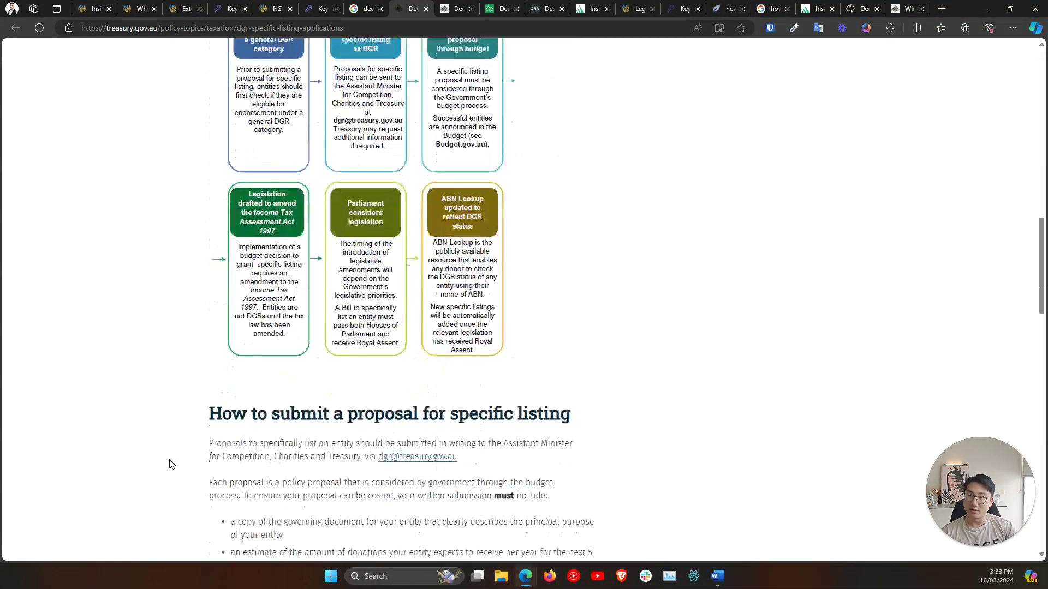
scroll(564, 302, down, 15)
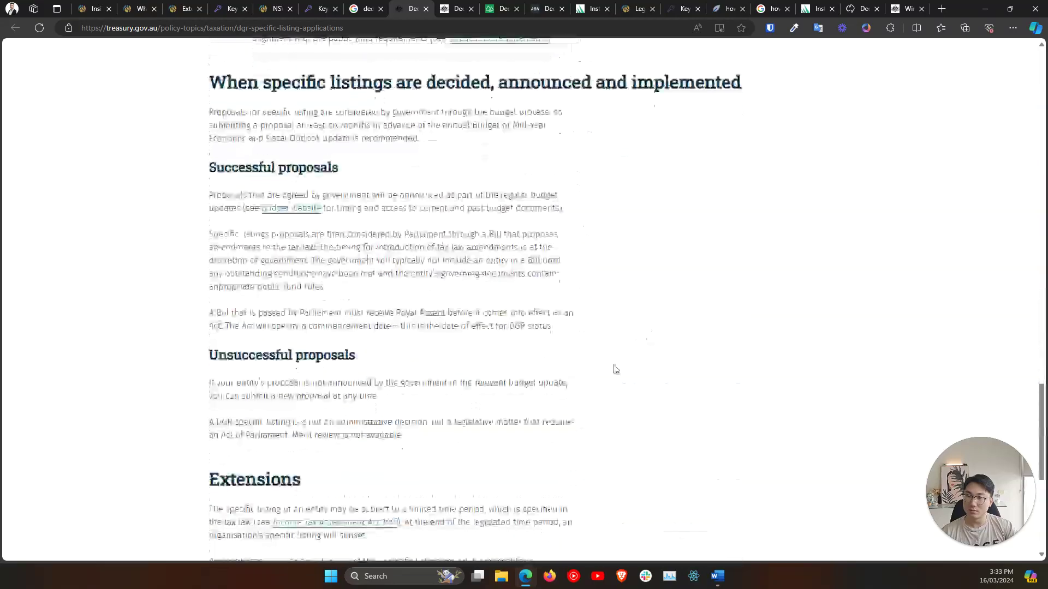
scroll(601, 377, down, 6)
scroll(571, 367, up, 15)
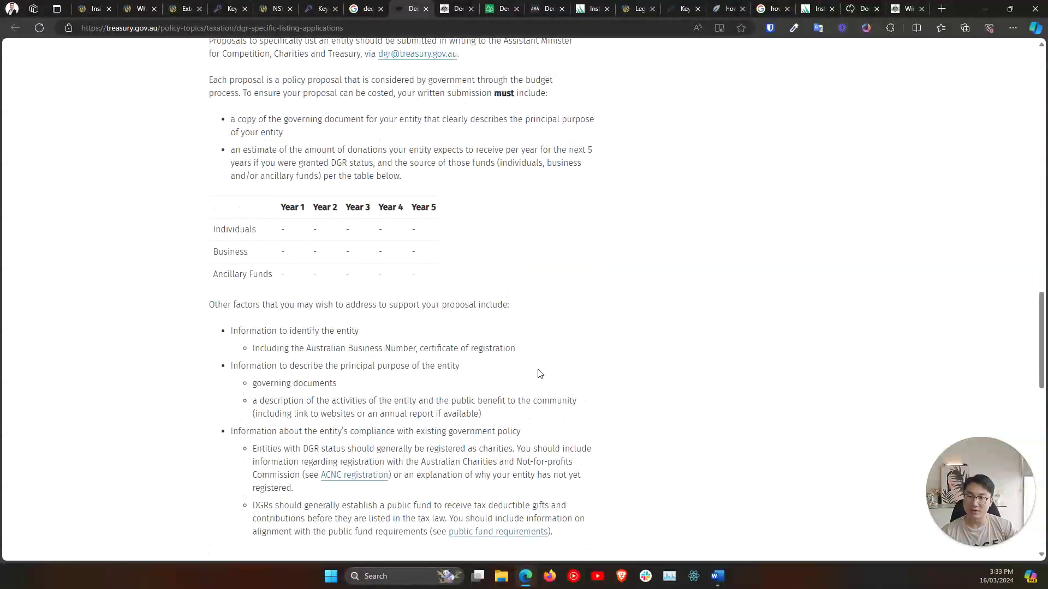
drag(211, 221, 475, 280)
scroll(182, 339, up, 20)
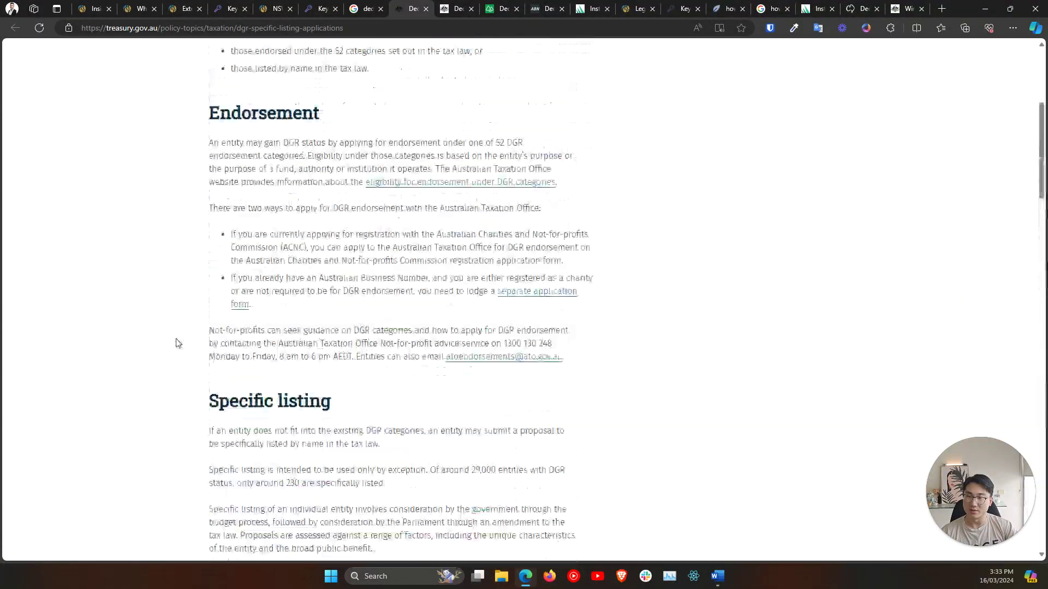
key(ctrl+w)
Skim the ATO DGR eligibility page and the Not-for-profit Law DGR Status page, closing each, and return to the "deductible gift recipient" results.
scroll(493, 330, down, 20)
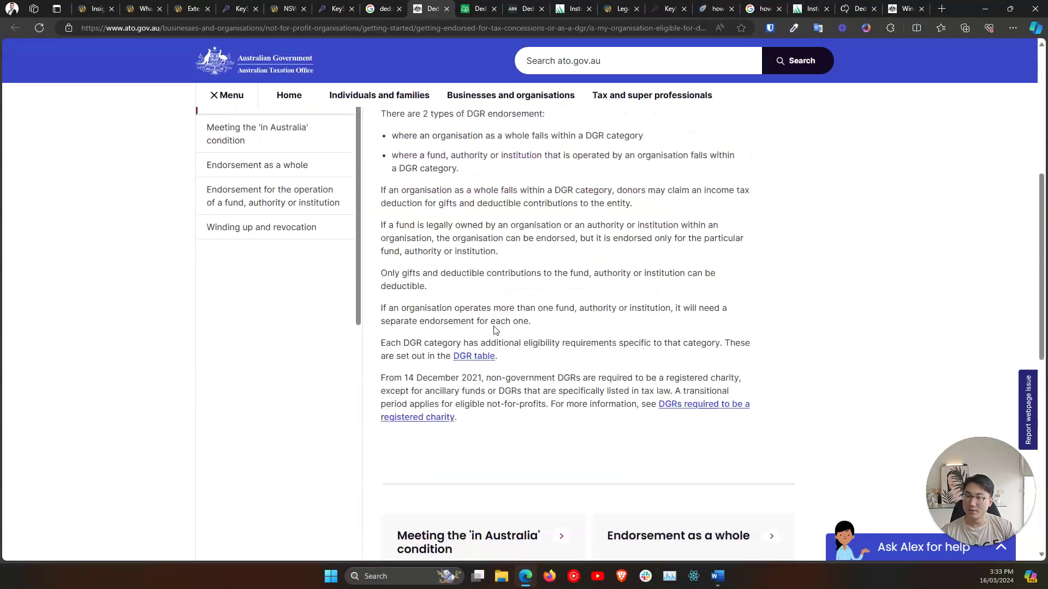
scroll(495, 330, up, 20)
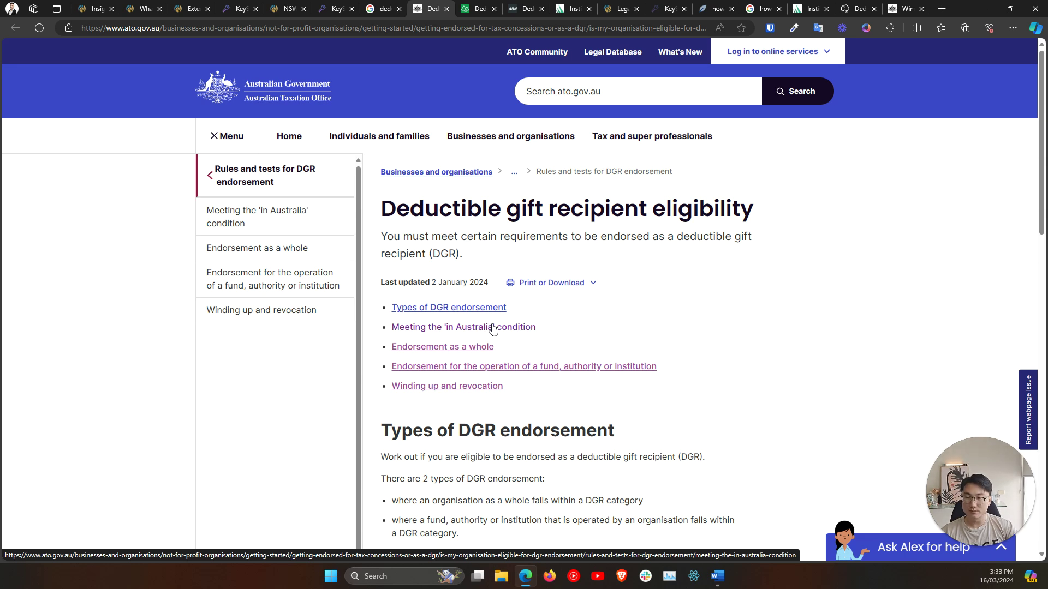
key(ctrl+w)
scroll(535, 322, down, 15)
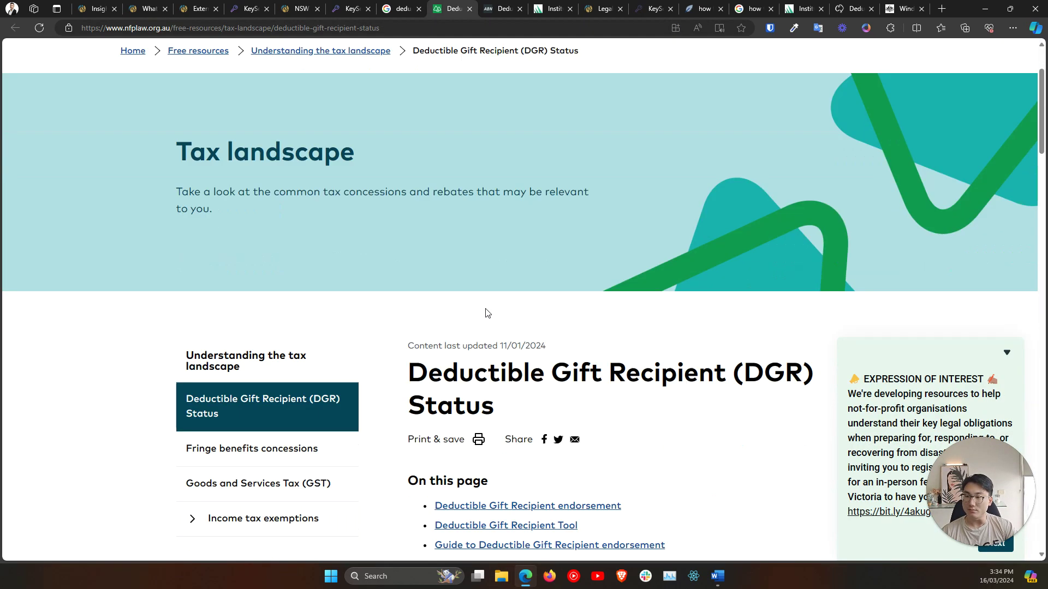
scroll(487, 312, down, 15)
scroll(487, 312, up, 20)
key(ctrl+w)
click(431, 9)
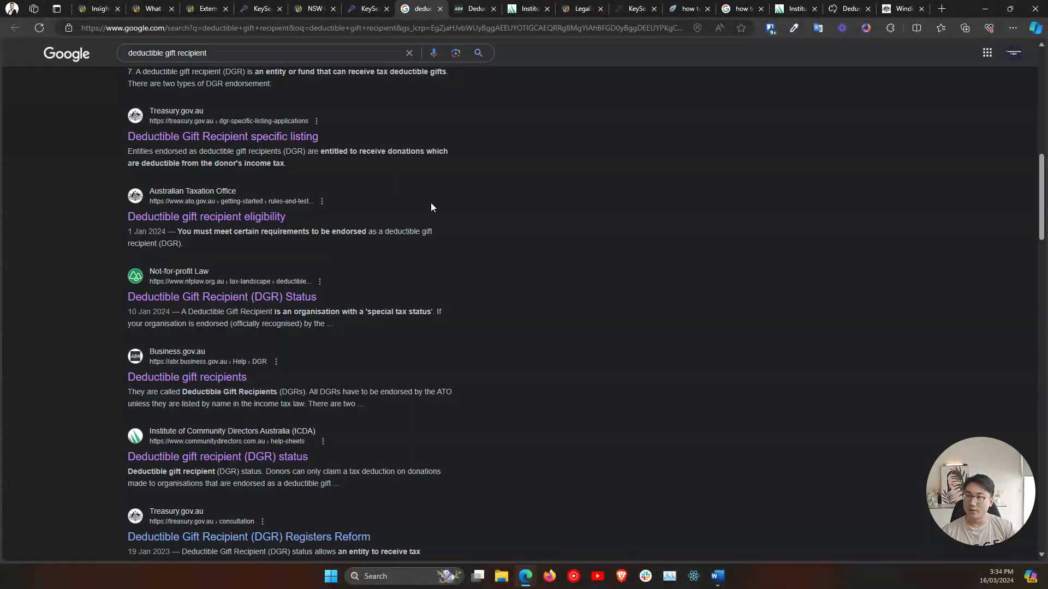
Switch to Word and copy "Clear area of improvements over other competitors" from Topic #2 into Topic #3 as its third pro.
key(alt+Tab)
drag(623, 304, 555, 304)
drag(676, 349, 461, 351)
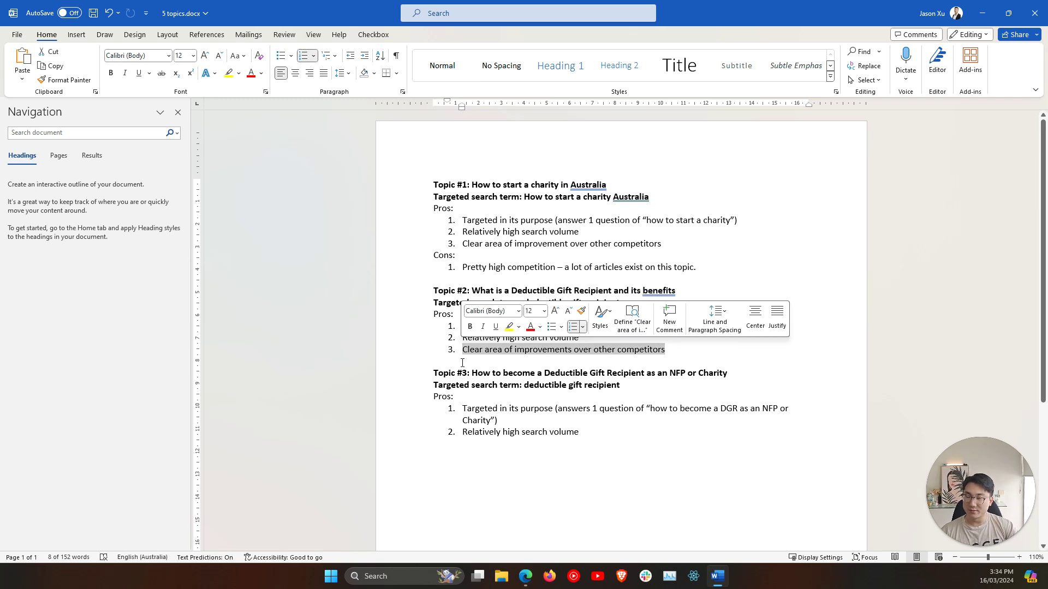
click(462, 362)
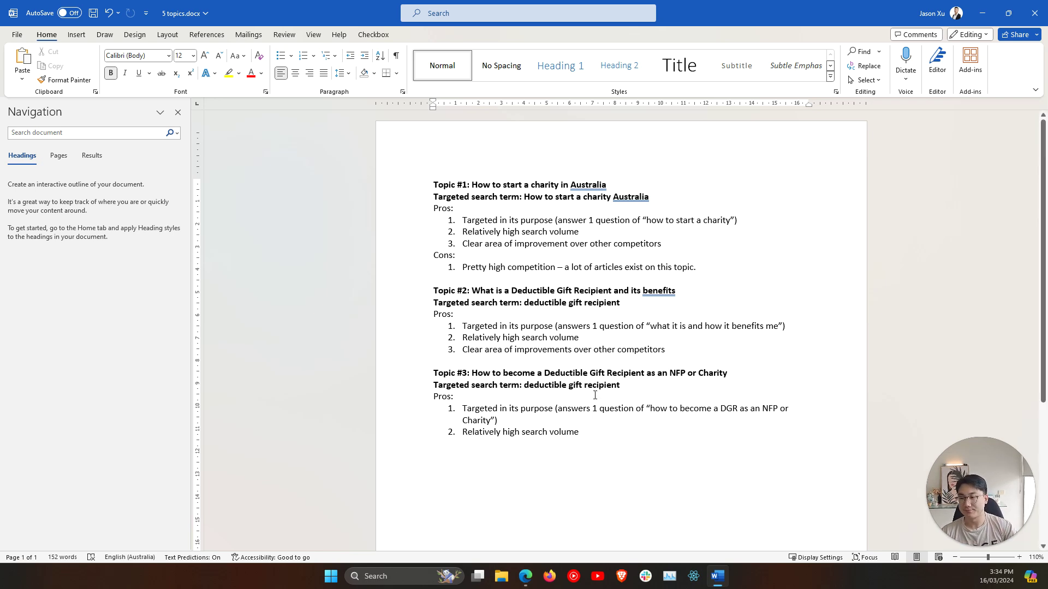
drag(671, 355, 462, 350)
key(ctrl+c)
click(625, 433)
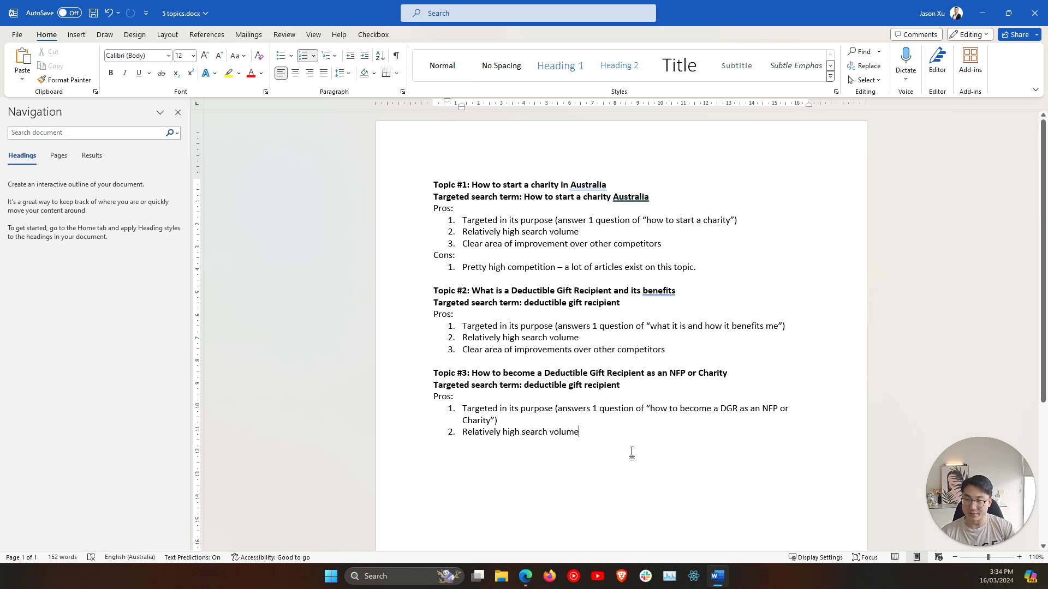
key(Return)
key(ctrl+v)
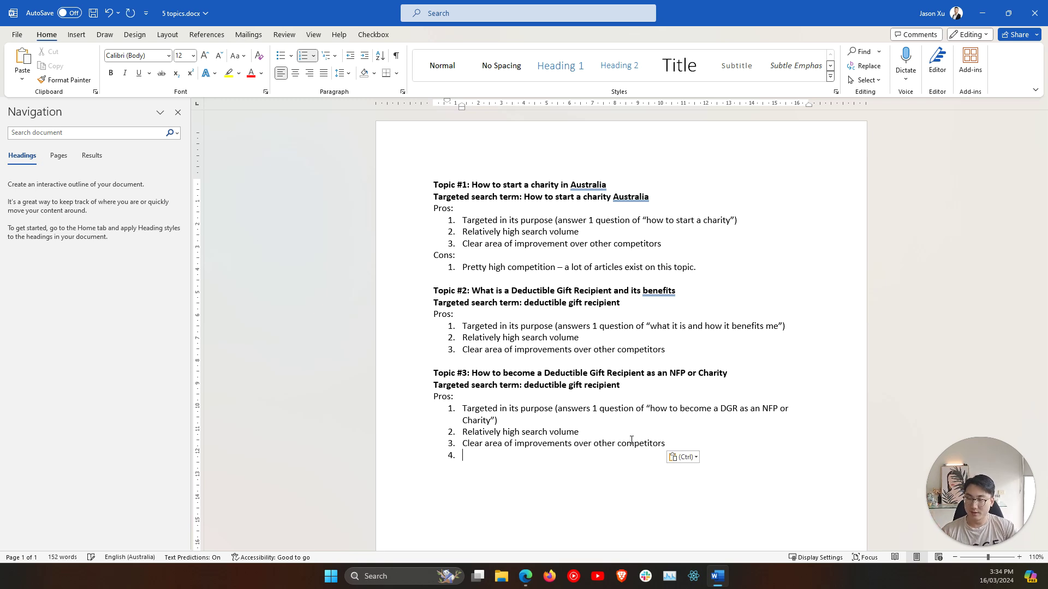
key(BackSpace)
key(BackSpace)
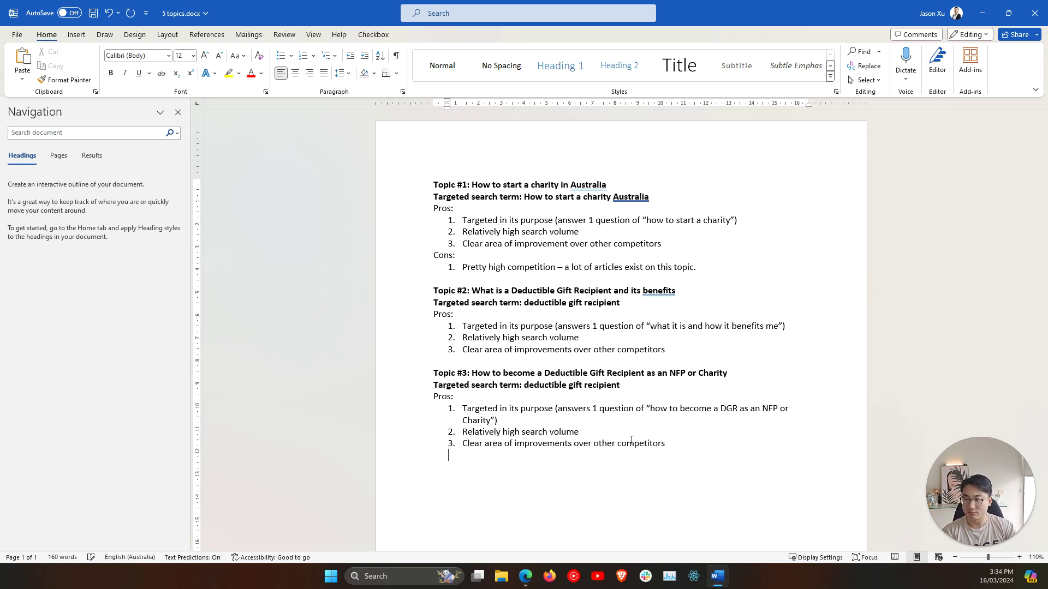
key(BackSpace)
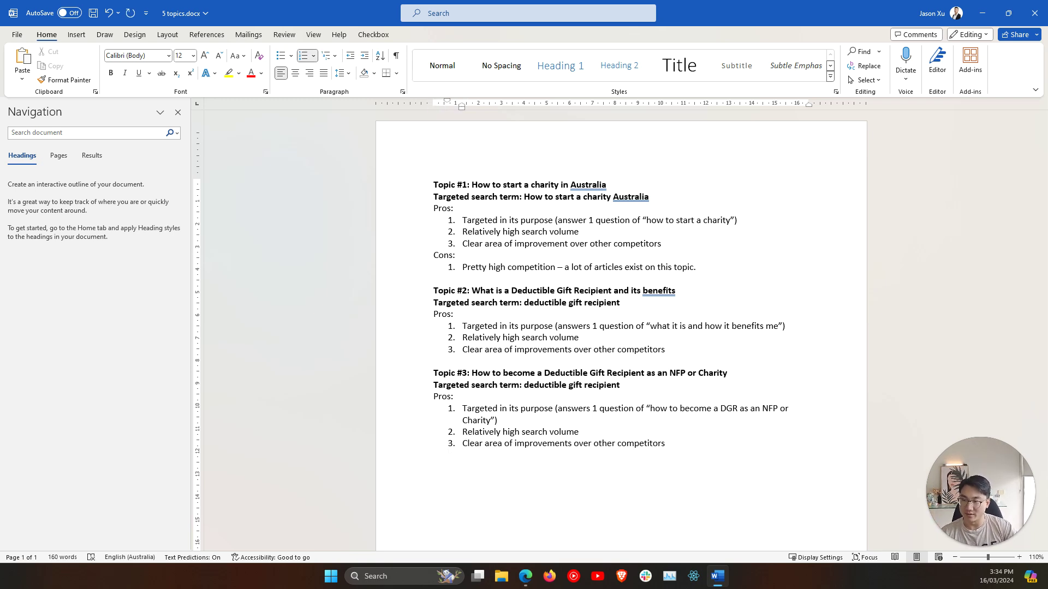
Start a new bold heading "Topic #4:" below the Topic #3 list, separated by a blank line.
drag(728, 443, 353, 382)
click(662, 465)
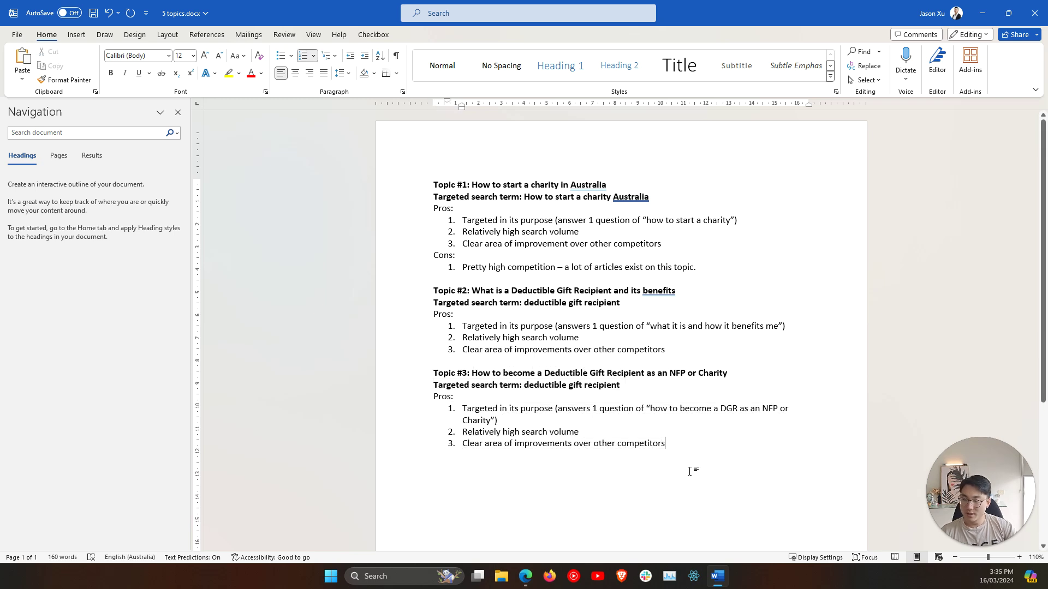
key(Return)
key(Return)
key(Return)
key(ctrl+b)
text(Topic #43)
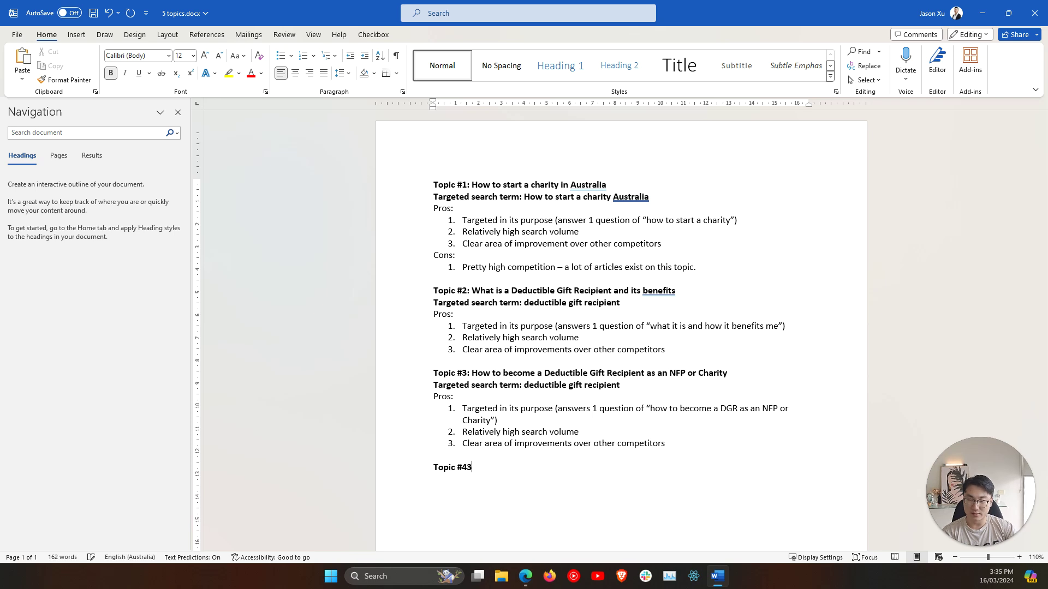
key(BackSpace)
text(:)
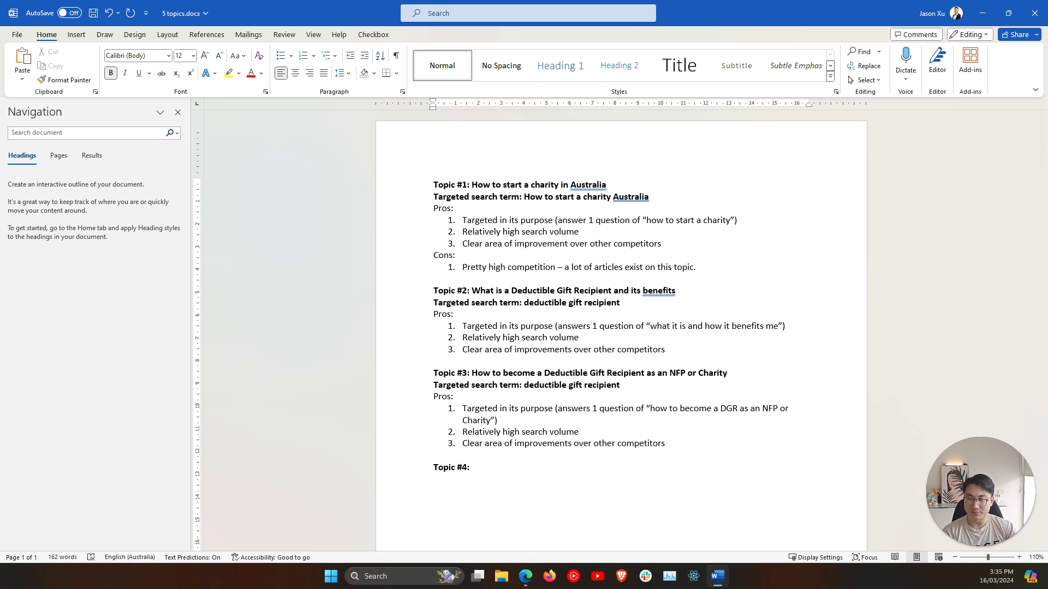
Switch to the browser and close the search results, the remaining DGR pages and the "Legal Practice or Legal Practise?" article.
key(alt+Tab)
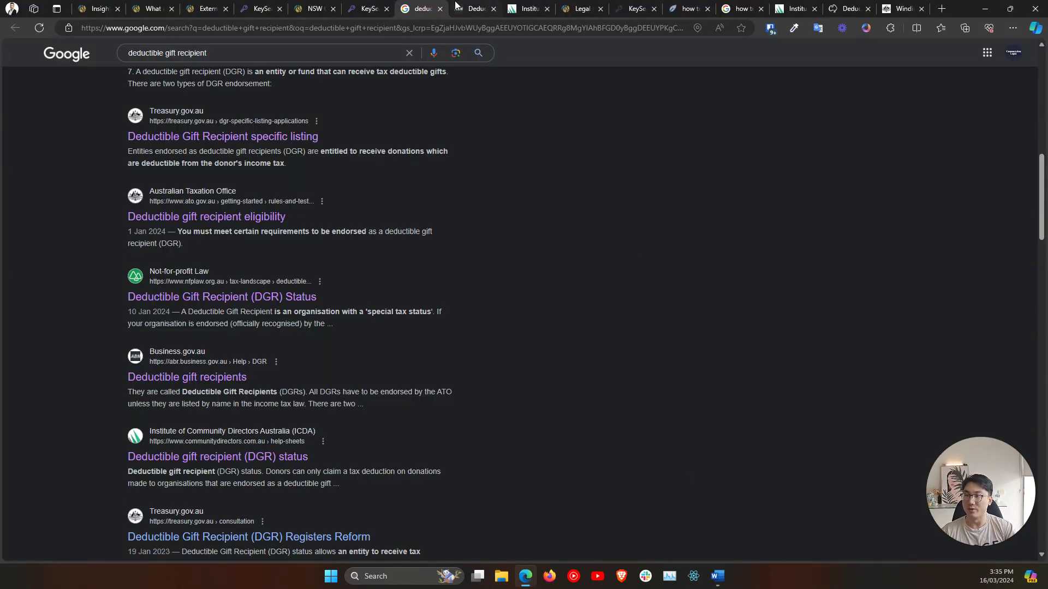
click(440, 9)
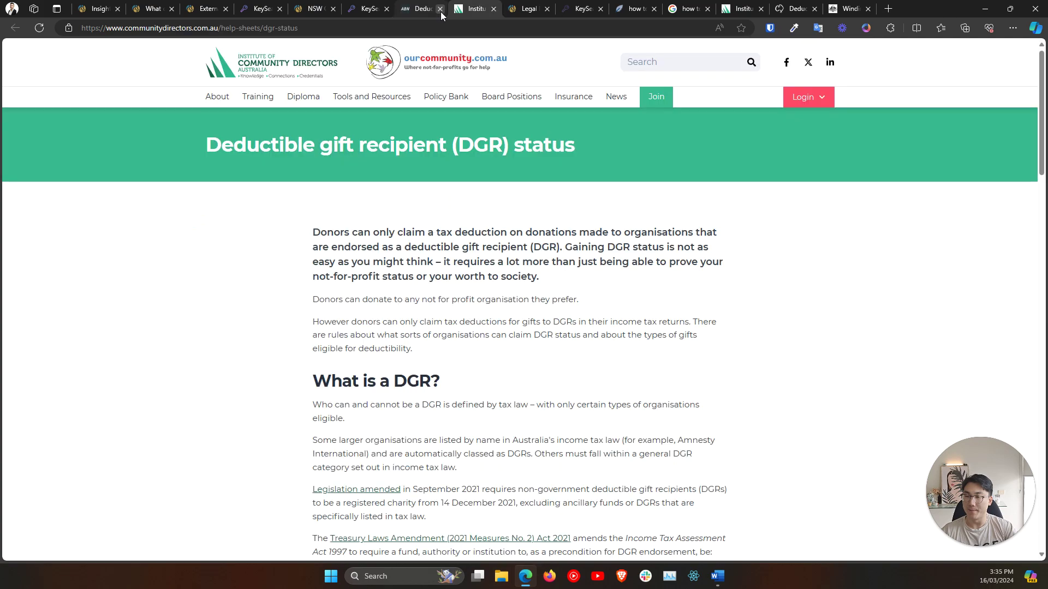
click(440, 9)
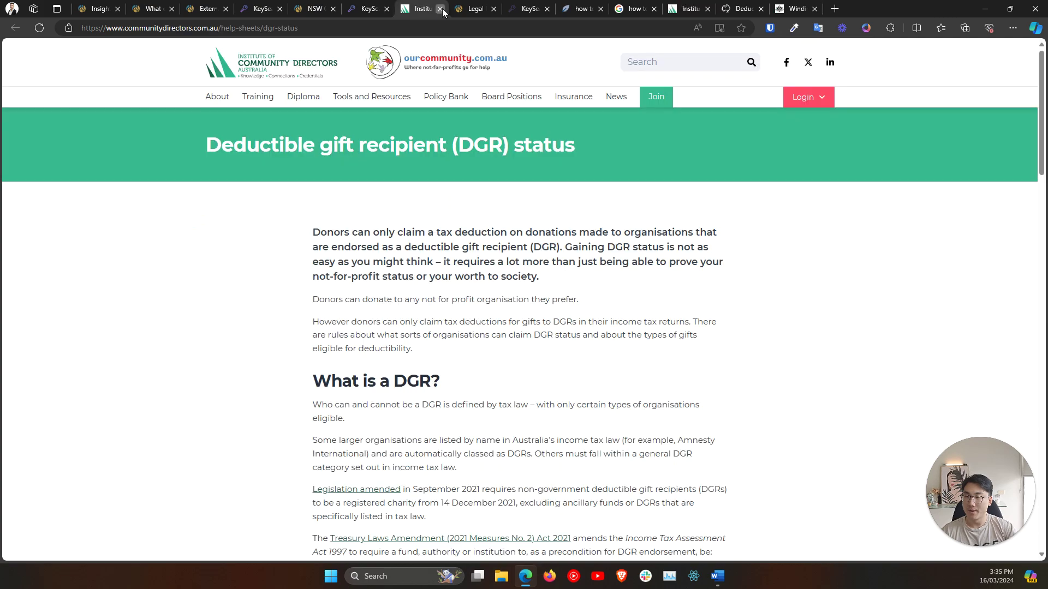
click(440, 9)
scroll(163, 425, down, 5)
scroll(163, 423, up, 5)
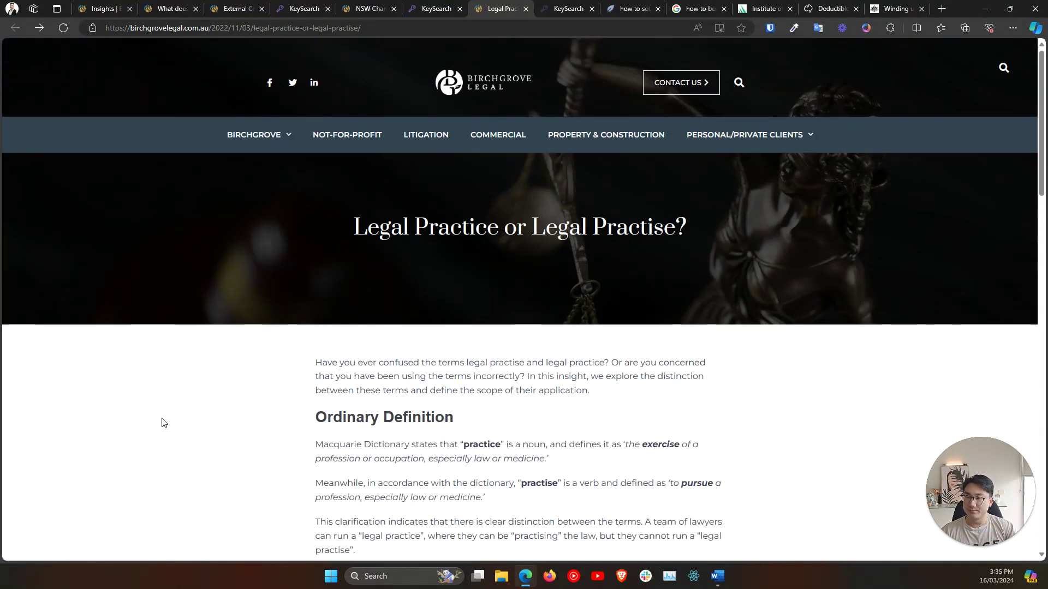
scroll(162, 423, down, 6)
scroll(162, 422, up, 6)
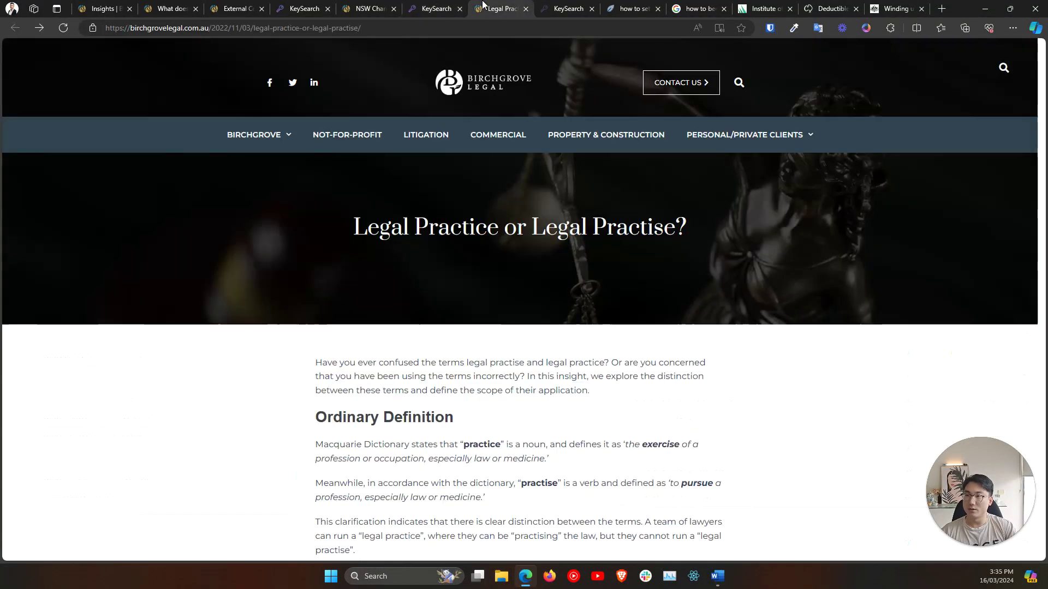
key(ctrl+w)
On Birchgrove Legal's Insights listing, load page 3 and open "Case studies: Success for Australian Charities" in a new tab.
click(173, 8)
click(126, 6)
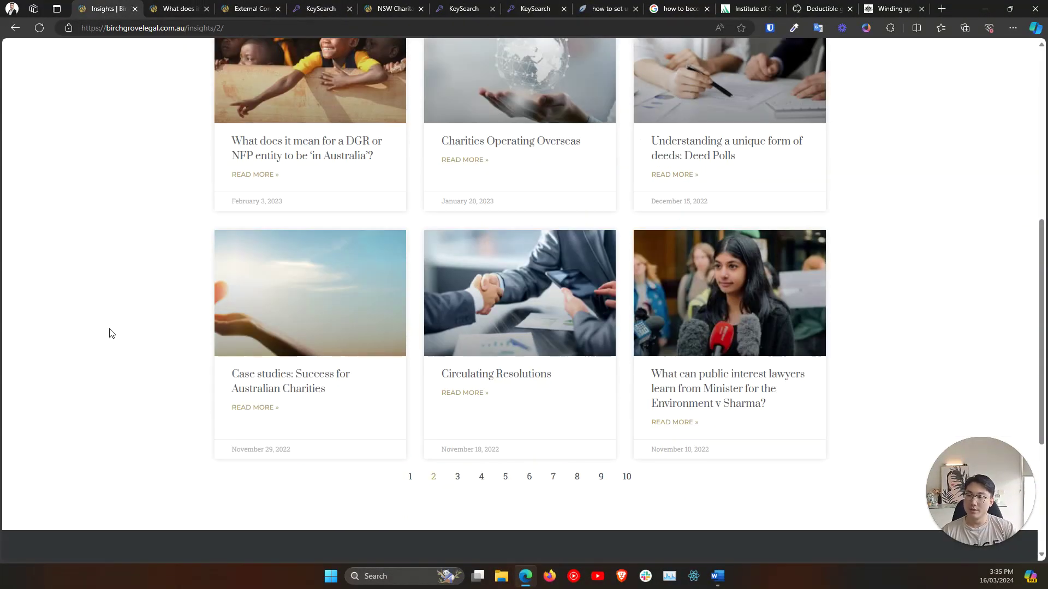
scroll(207, 363, up, 1)
scroll(207, 363, down, 1)
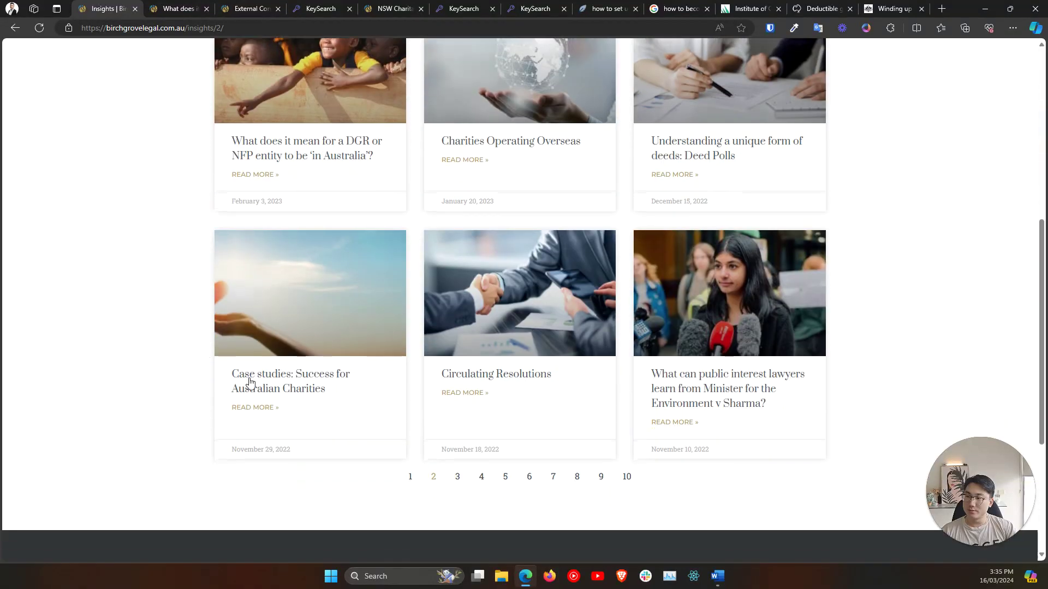
click(456, 479)
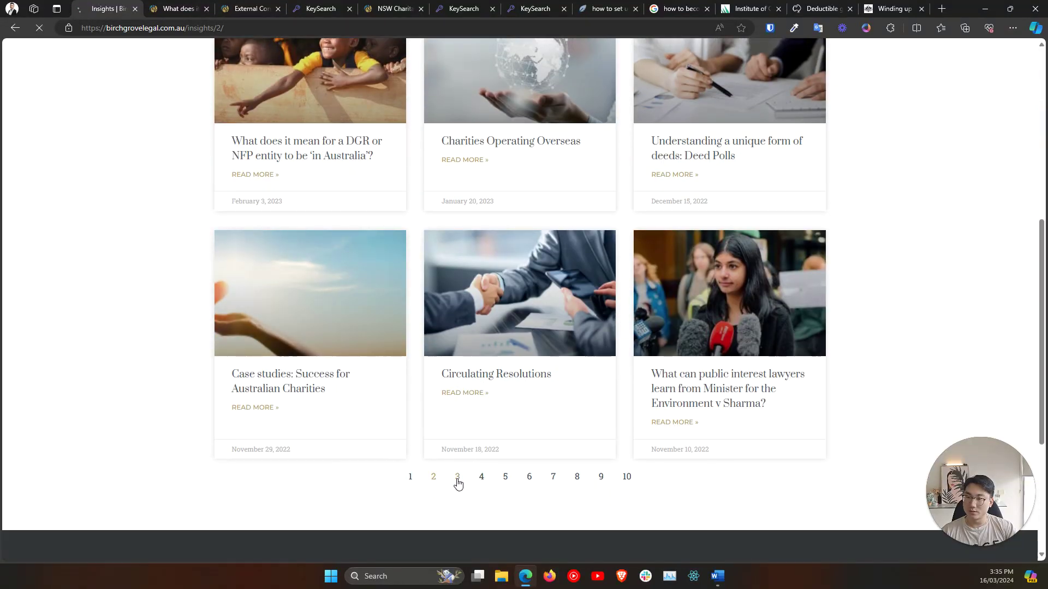
right_click(282, 369)
click(322, 127)
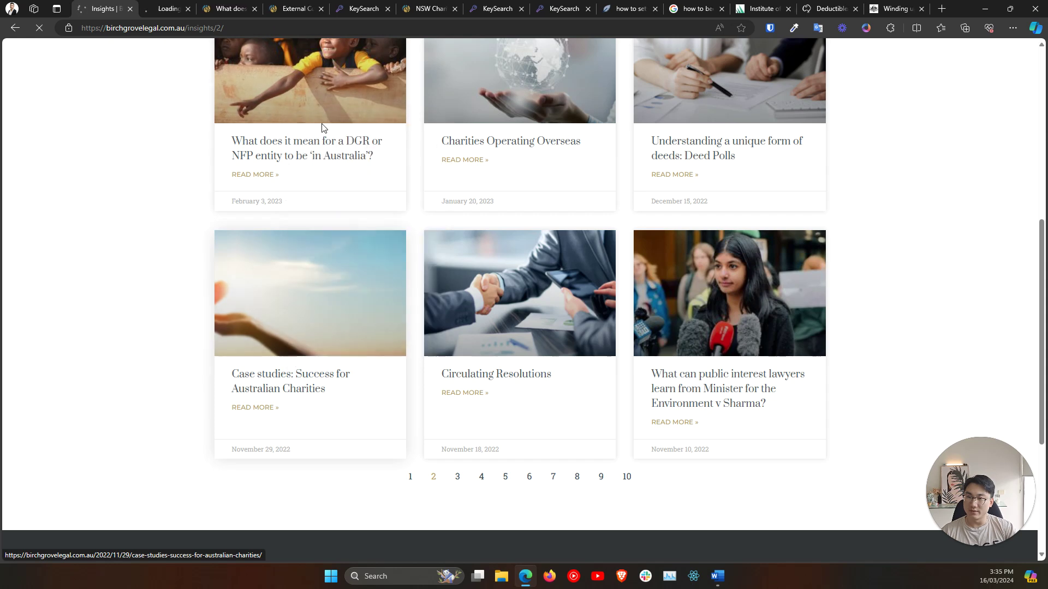
Read through the "Case studies: Success for Australian Charities" article, covering both case studies and the closing section.
key(ctrl+Tab)
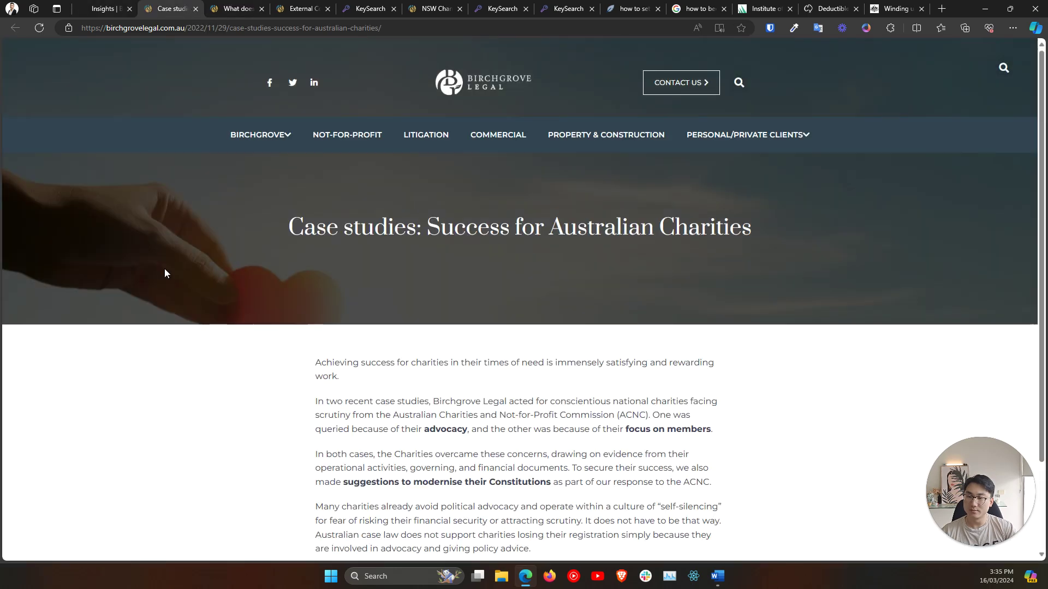
scroll(165, 270, down, 2)
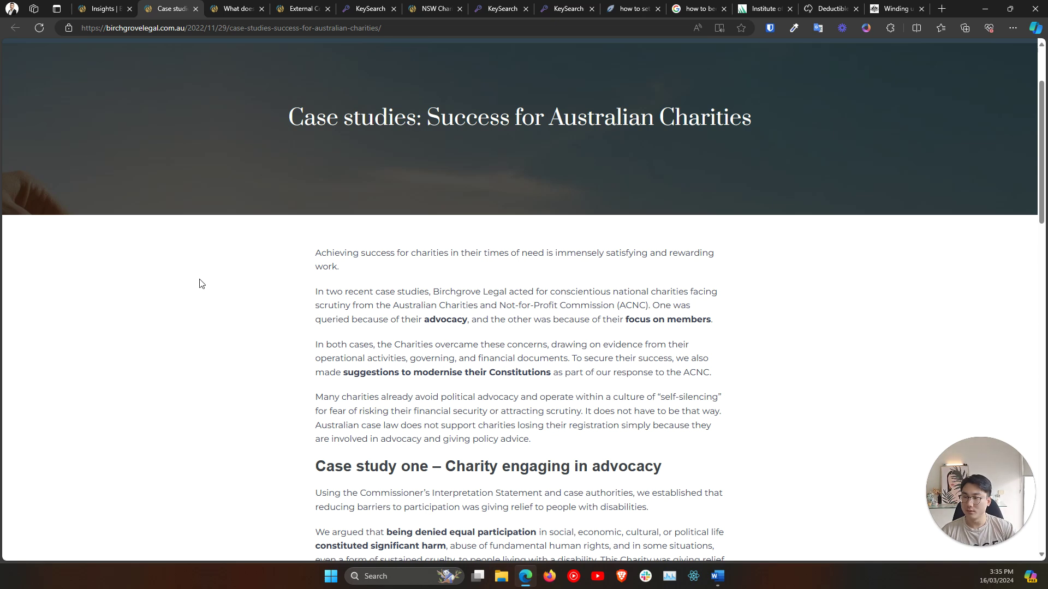
scroll(200, 284, down, 3)
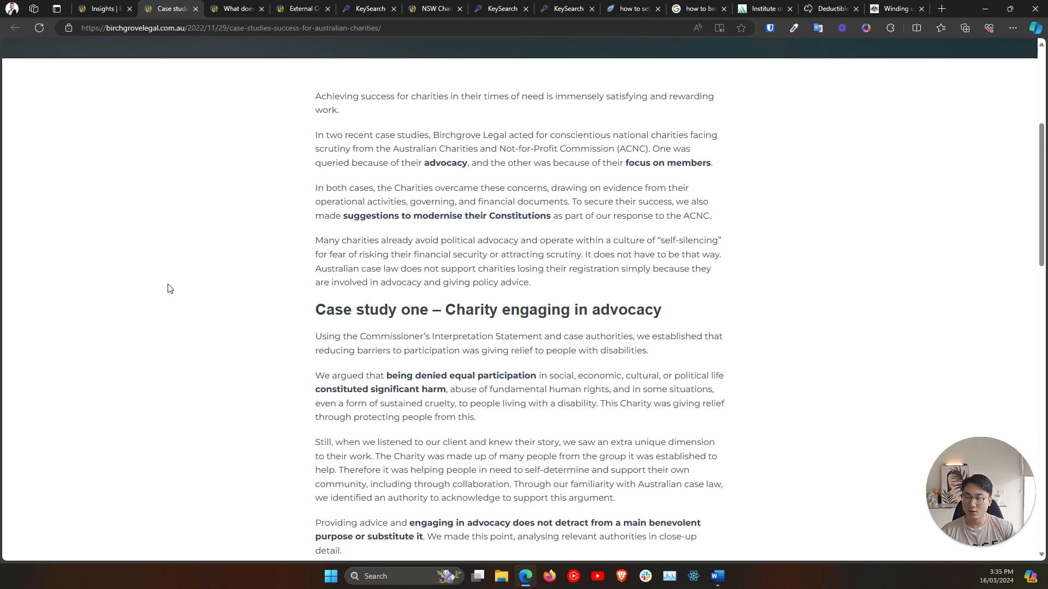
scroll(181, 282, down, 5)
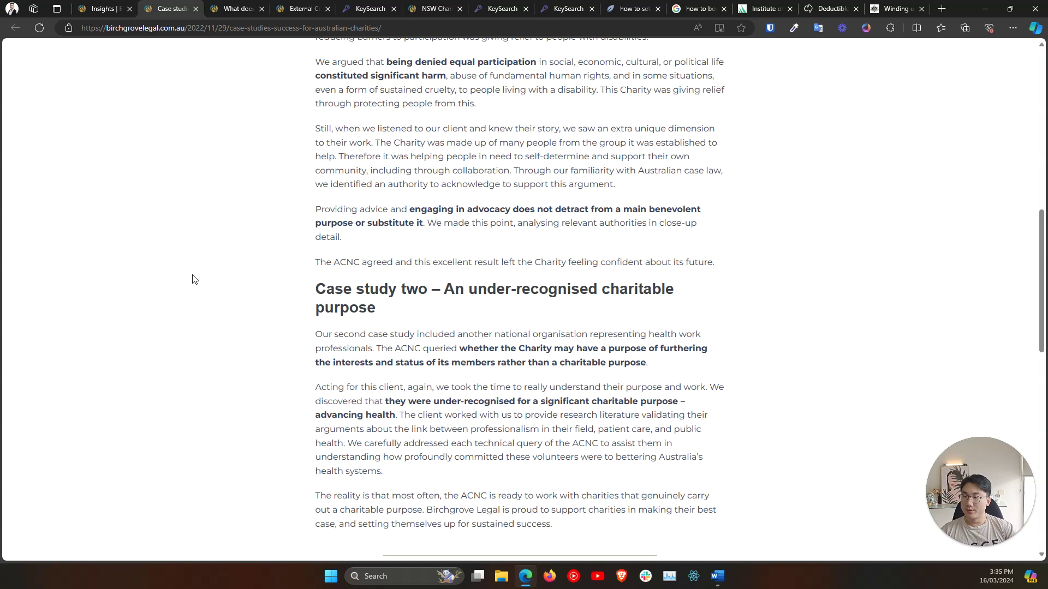
scroll(192, 273, down, 3)
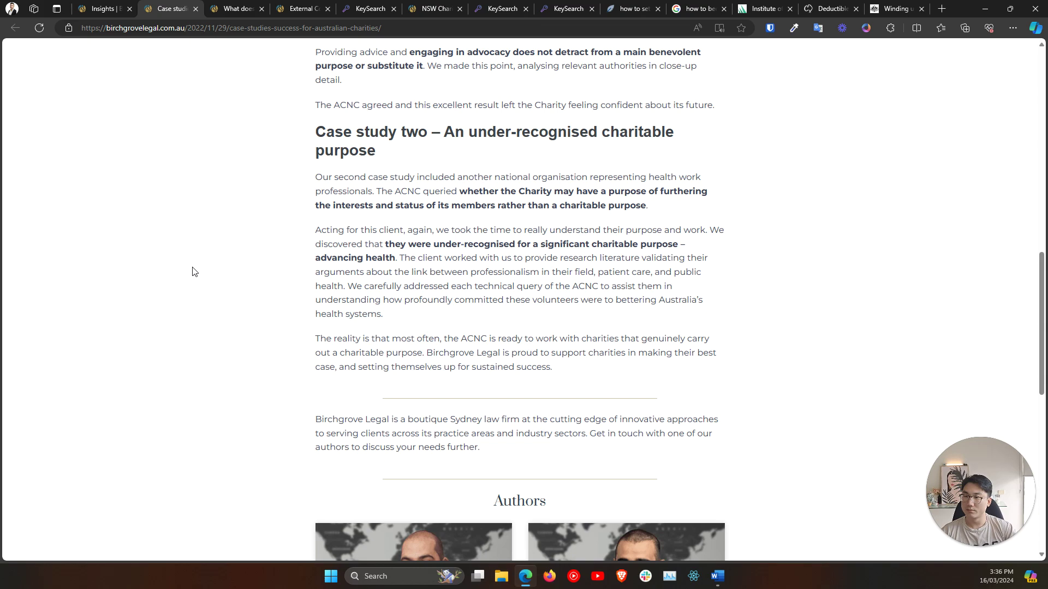
scroll(192, 268, down, 4)
scroll(192, 268, up, 12)
From Birchgrove Legal's Insights listing, open "Planning on starting a Charity? Here's what you need to consider" in a new tab and switch to it.
click(107, 9)
scroll(110, 273, down, 4)
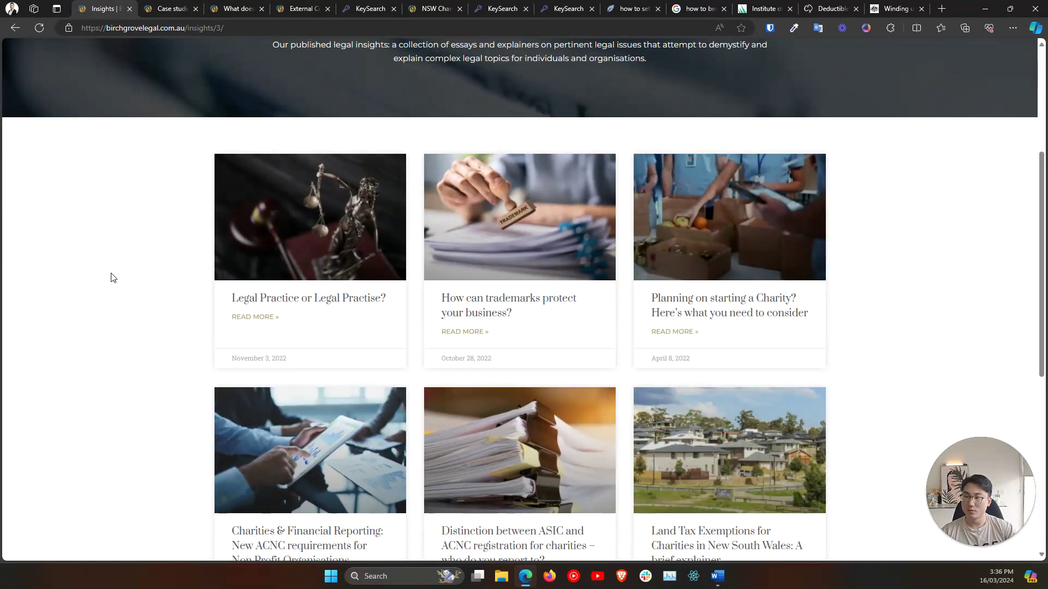
scroll(110, 278, down, 3)
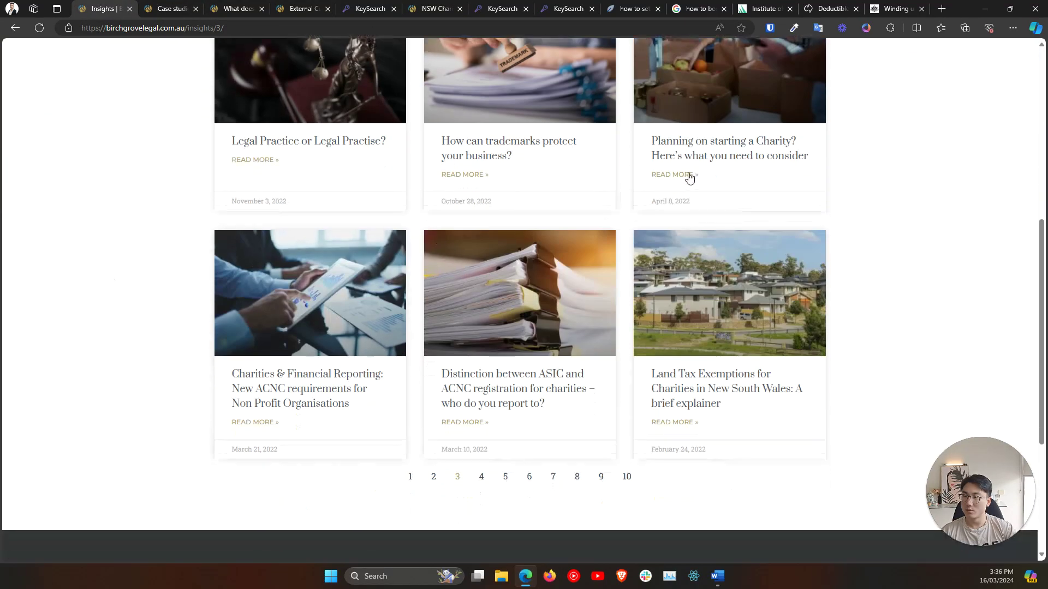
ctrl+click(694, 156)
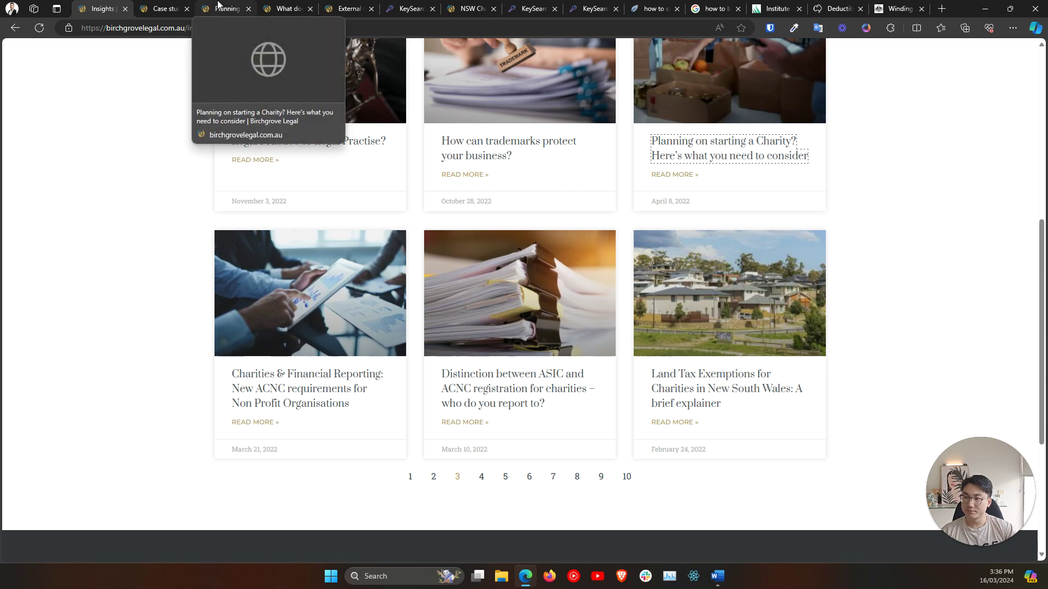
click(219, 7)
Skim the article on starting a charity from Getting Started down to "Who Can Register to be a Charity?".
mouse_move(1043, 81)
mouse_down()
mouse_move(1024, 409)
mouse_move(1029, 93)
mouse_up()
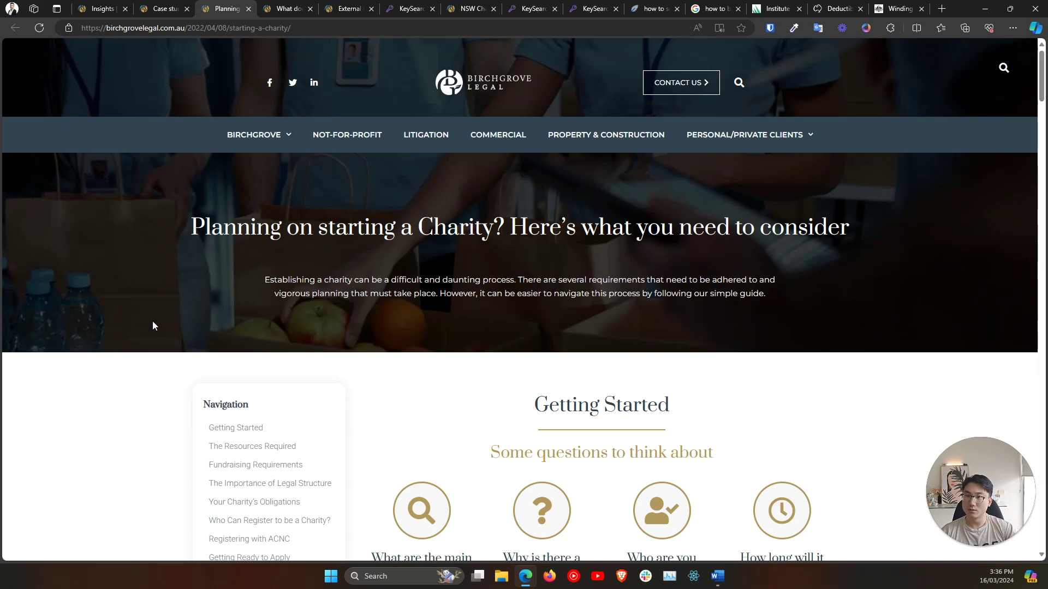
scroll(145, 326, down, 12)
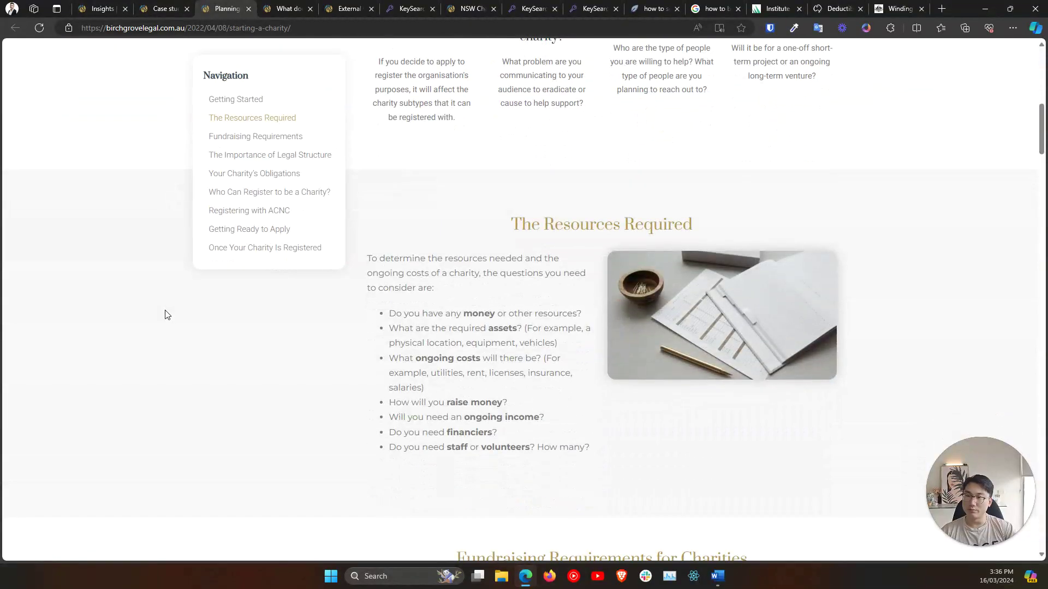
drag(159, 89, 583, 235)
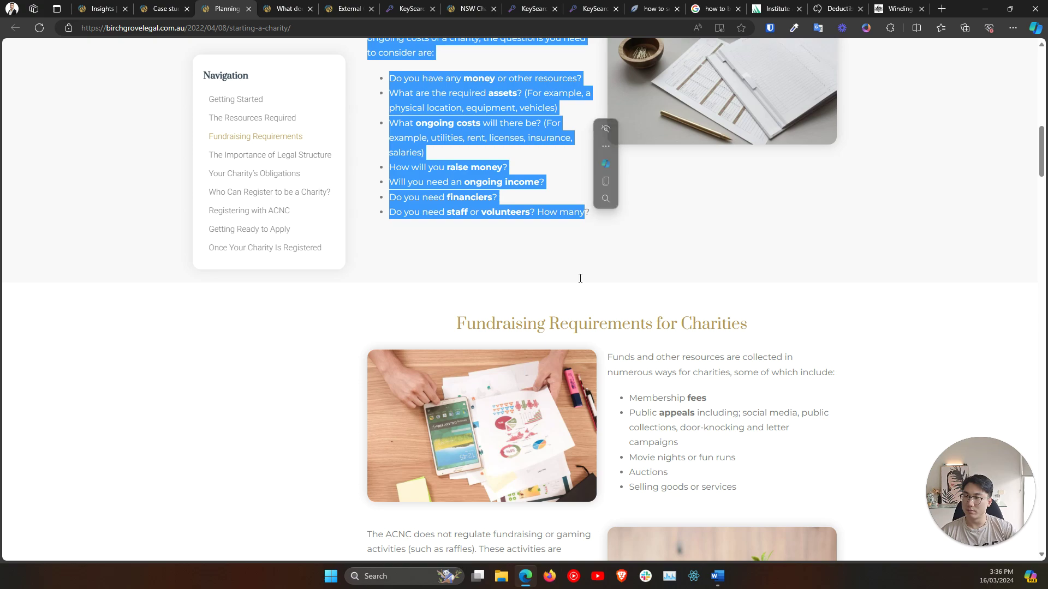
click(580, 278)
scroll(289, 298, down, 3)
scroll(283, 295, down, 20)
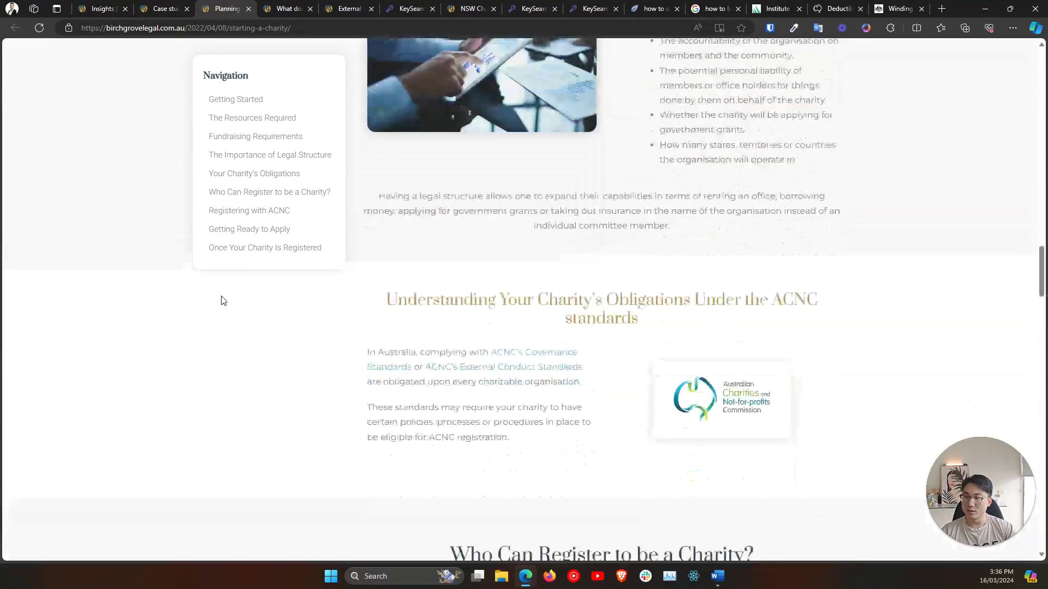
scroll(224, 301, down, 5)
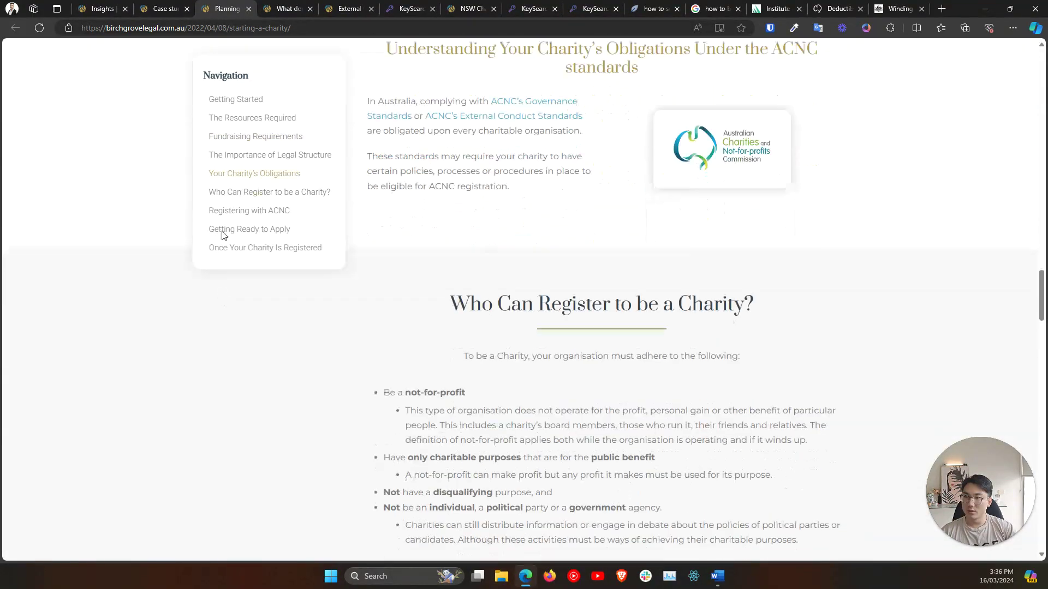
Jump to the Fundraising Requirements section, then examine the article's Navigation list and the sections down to Registering with ACNC.
click(233, 141)
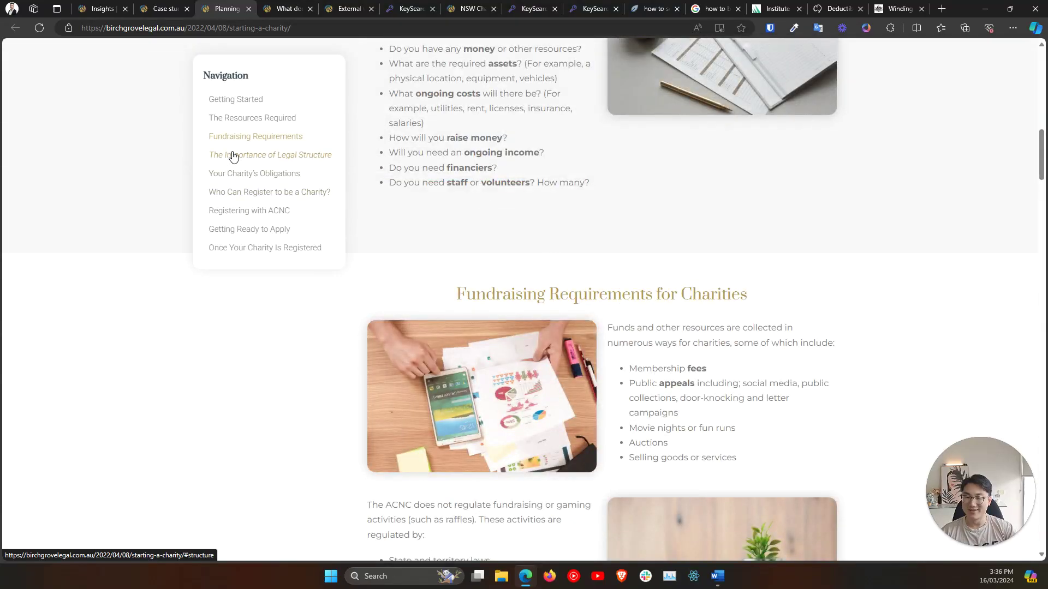
scroll(241, 264, down, 15)
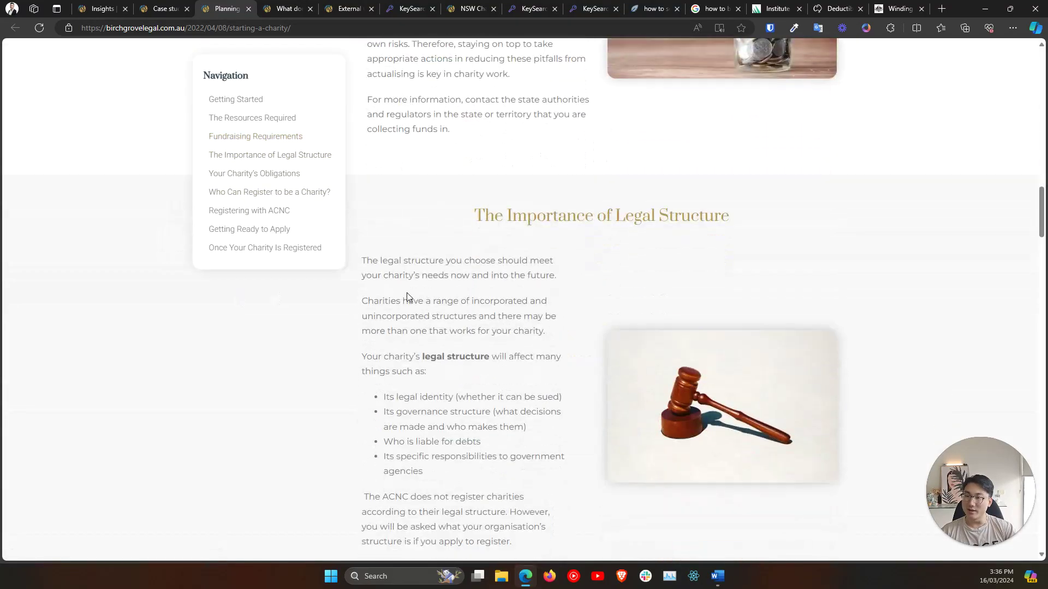
scroll(382, 280, down, 12)
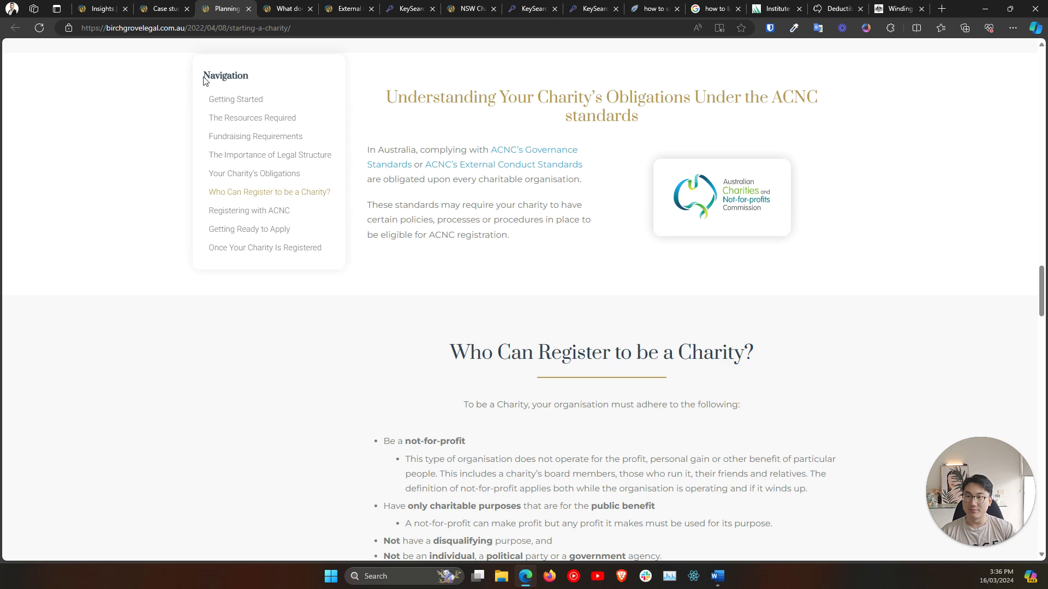
drag(204, 79, 318, 192)
click(329, 282)
drag(329, 260, 221, 76)
click(126, 207)
scroll(253, 219, down, 8)
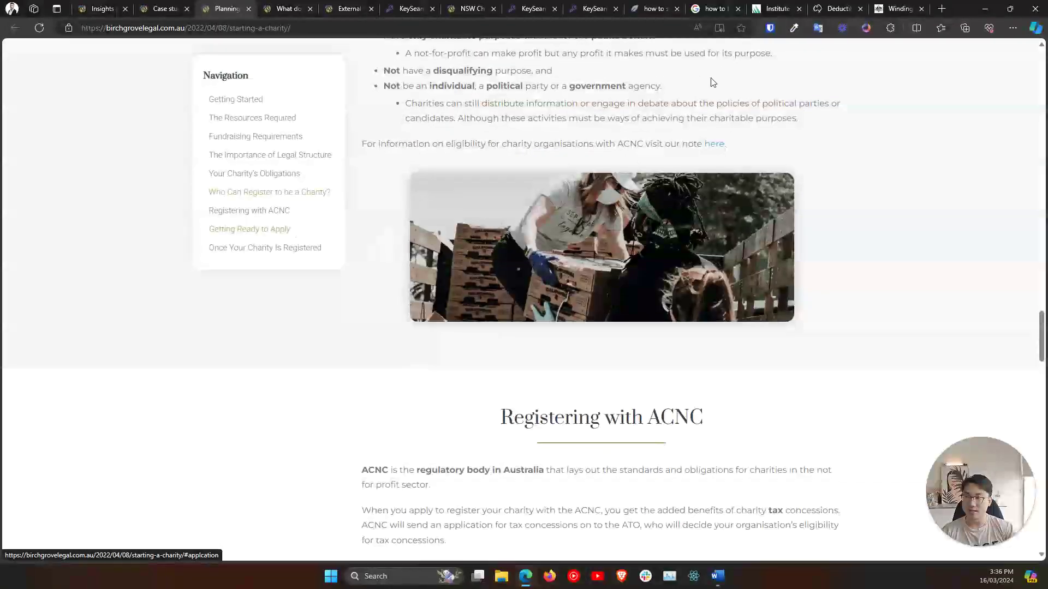
Check the article's layout at several narrow browser window widths beside the Word document, then restore the browser to full size.
double_click(959, 5)
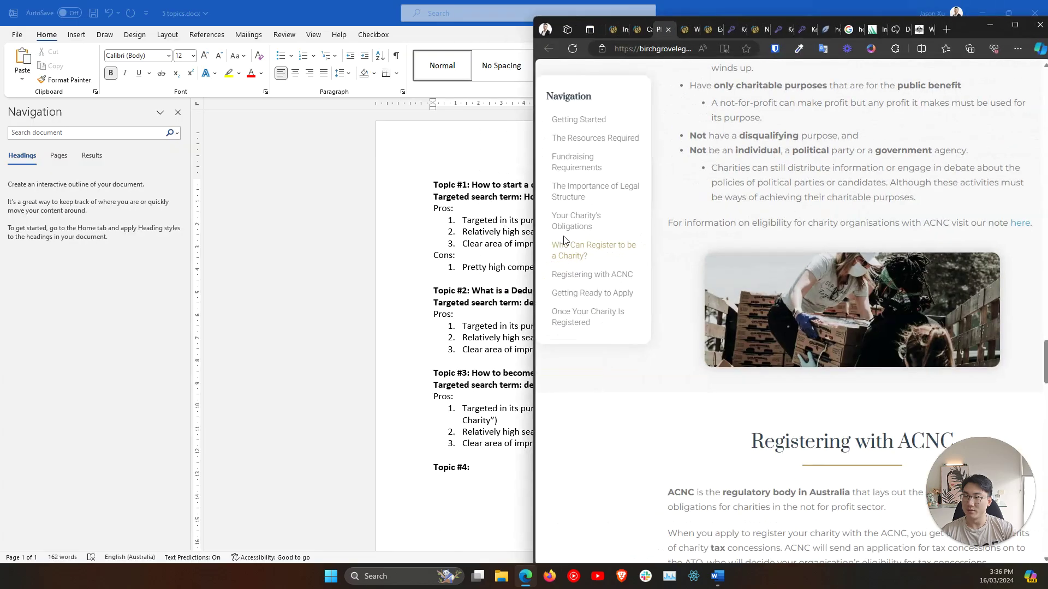
drag(532, 247, 769, 248)
drag(663, 253, 583, 257)
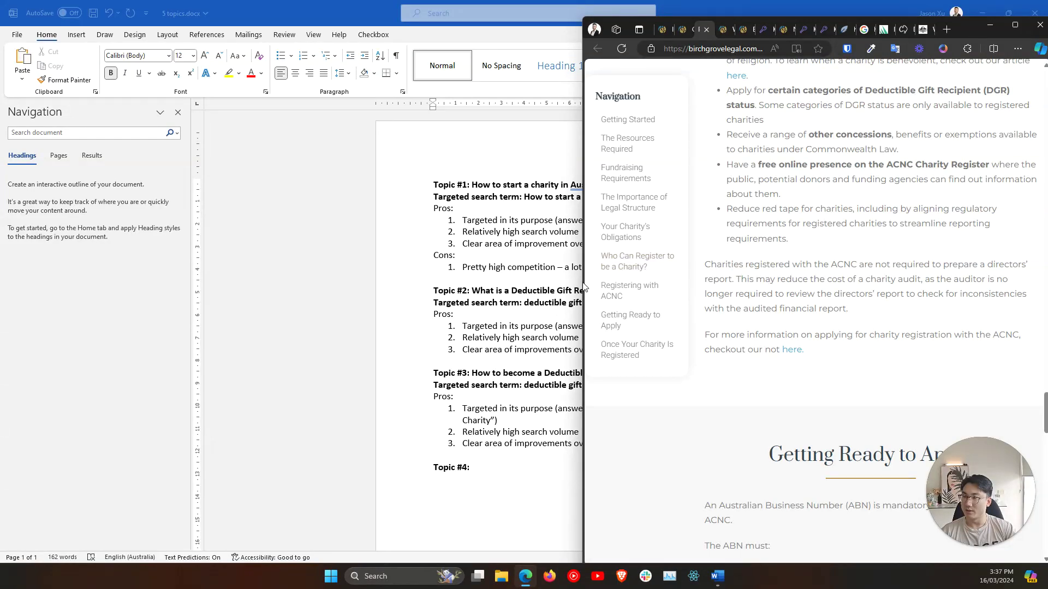
drag(580, 284, 782, 273)
scroll(917, 233, up, 10)
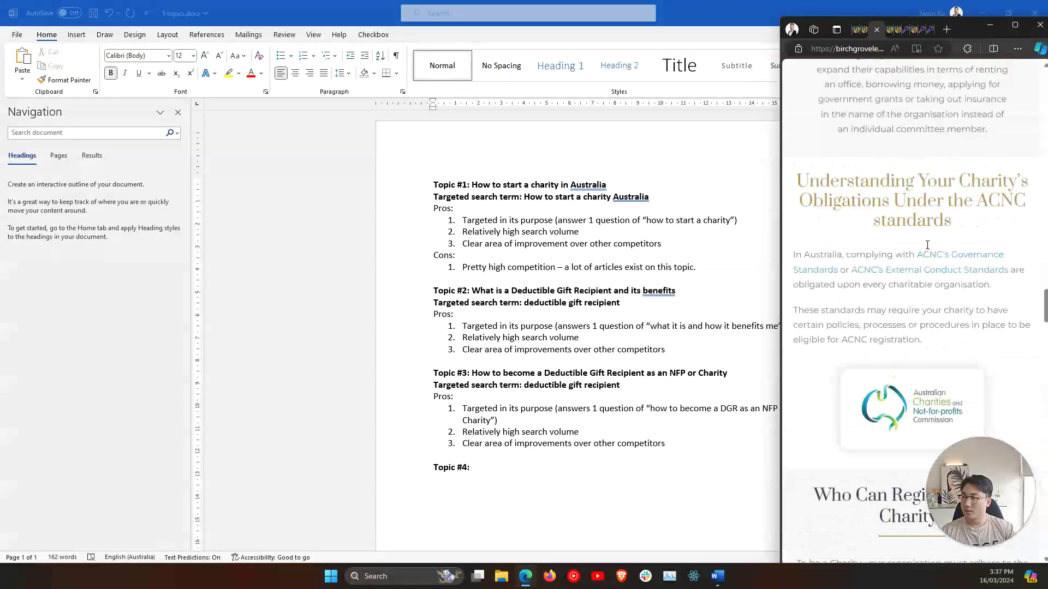
scroll(917, 233, down, 10)
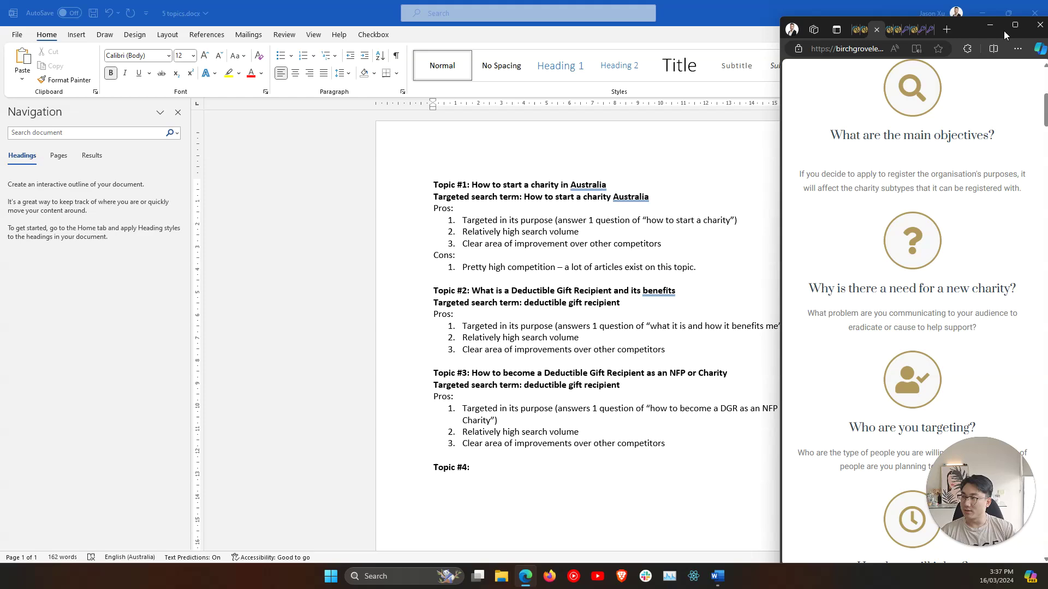
click(1005, 27)
Review the Importance of Legal Structure section, then go back to the article's beginning and examine its title.
drag(1042, 111, 1045, 227)
scroll(430, 272, up, 2)
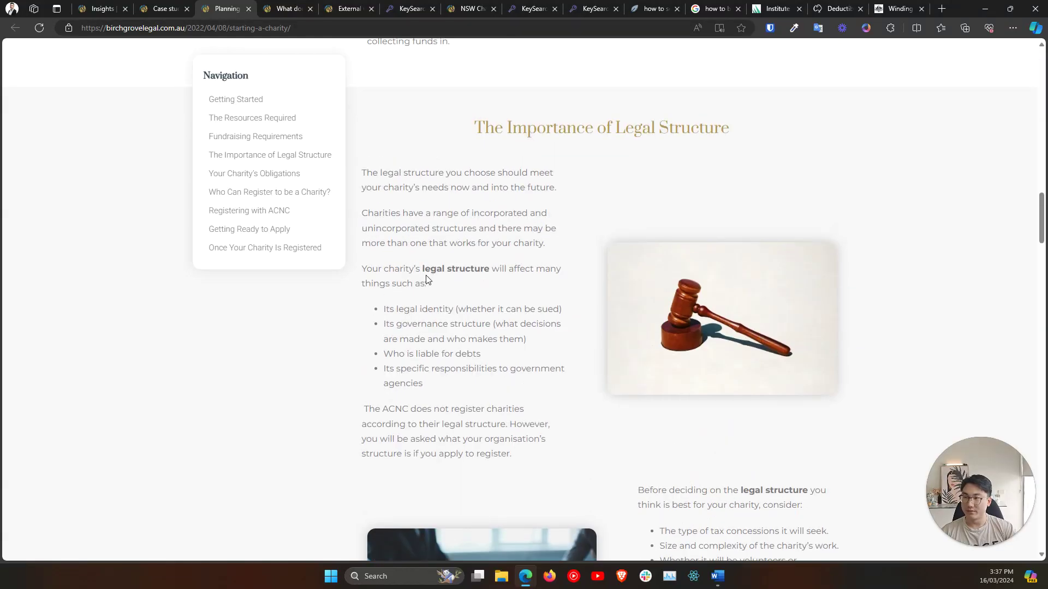
scroll(191, 137, up, 20)
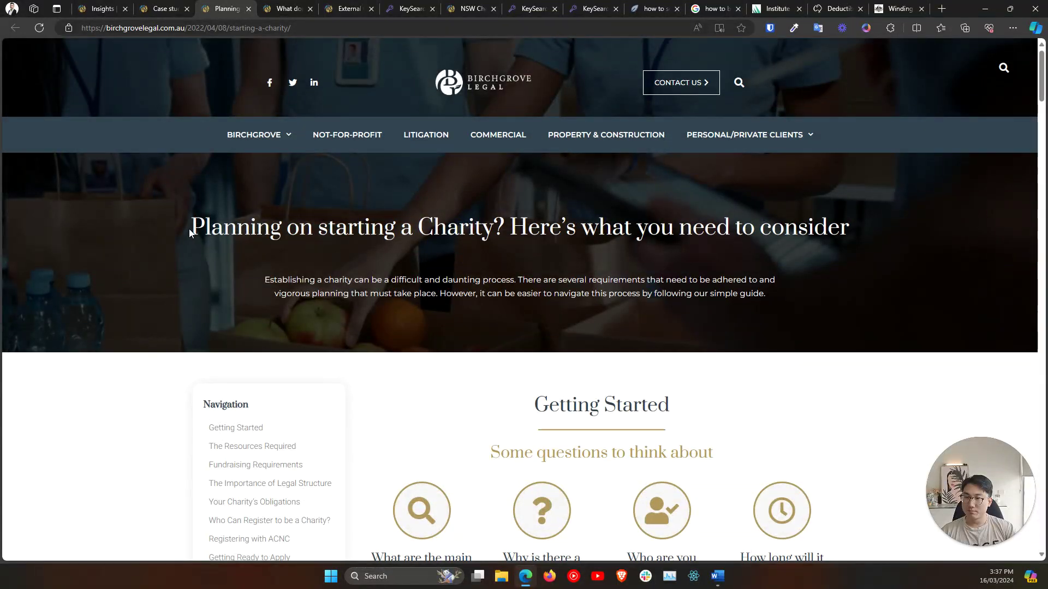
drag(189, 228, 863, 228)
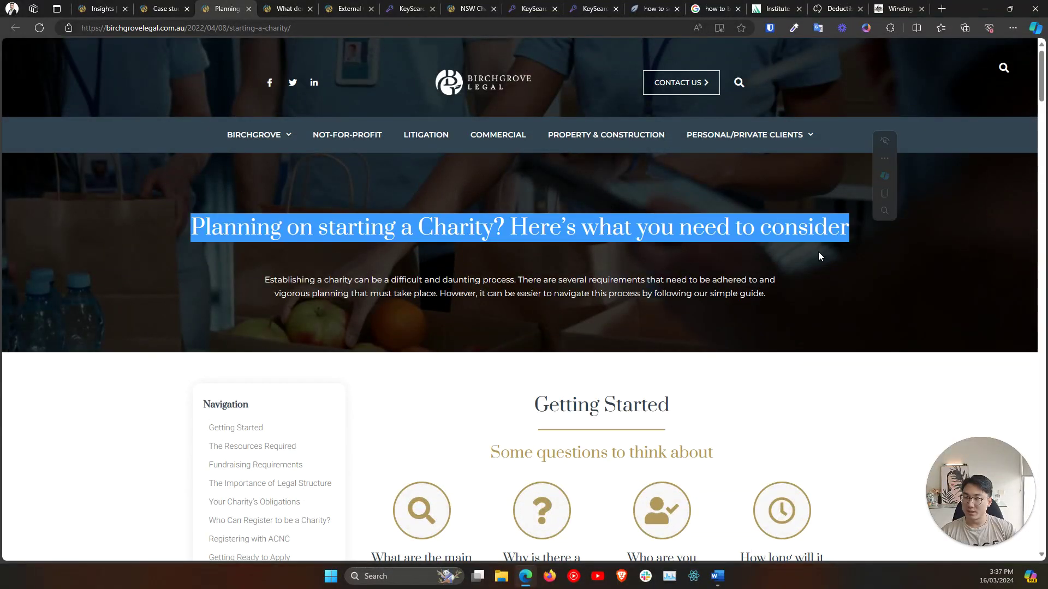
click(189, 225)
drag(190, 229, 852, 228)
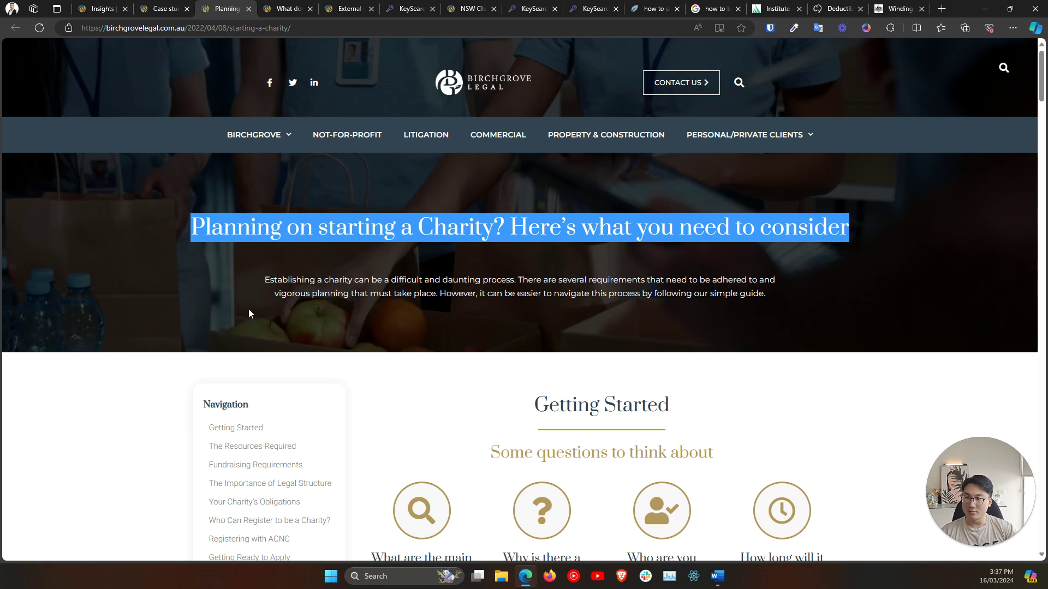
Examine the Getting Started questions and follow the article's section links to Your Charity's Obligations.
scroll(217, 335, down, 3)
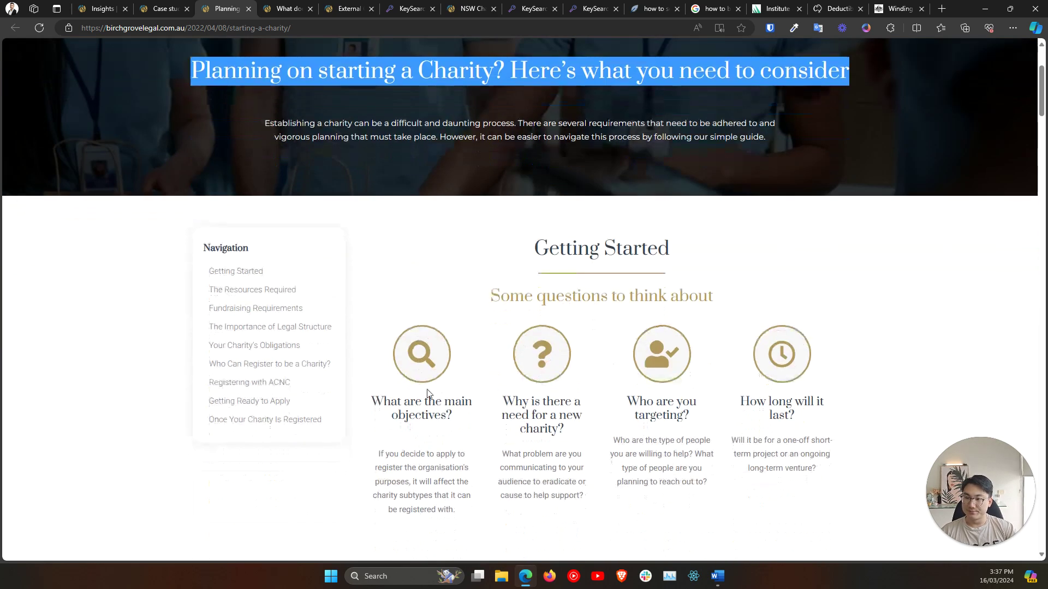
scroll(415, 377, down, 1)
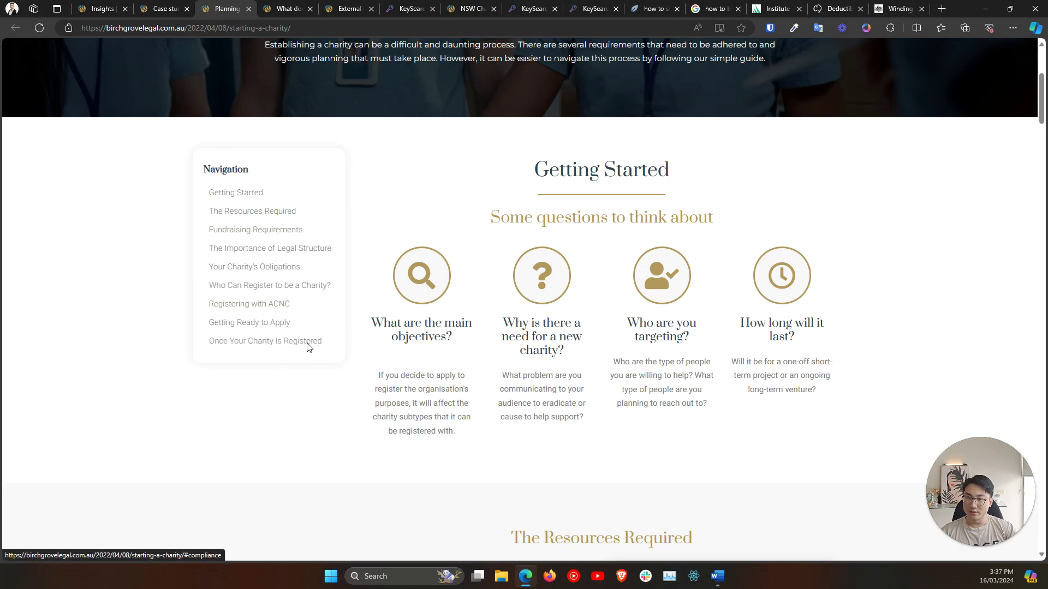
click(266, 323)
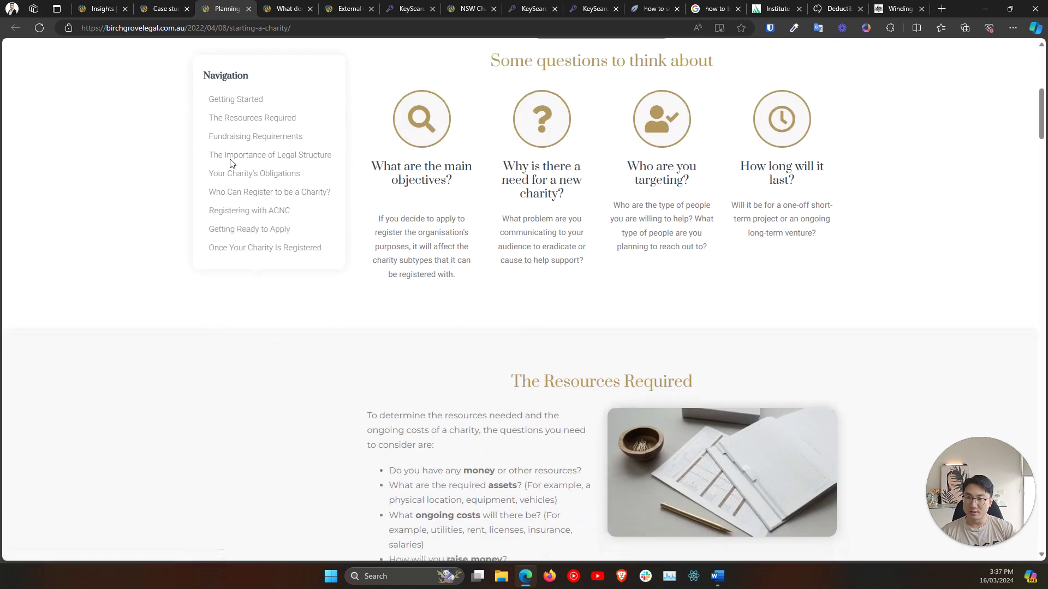
click(248, 192)
click(255, 174)
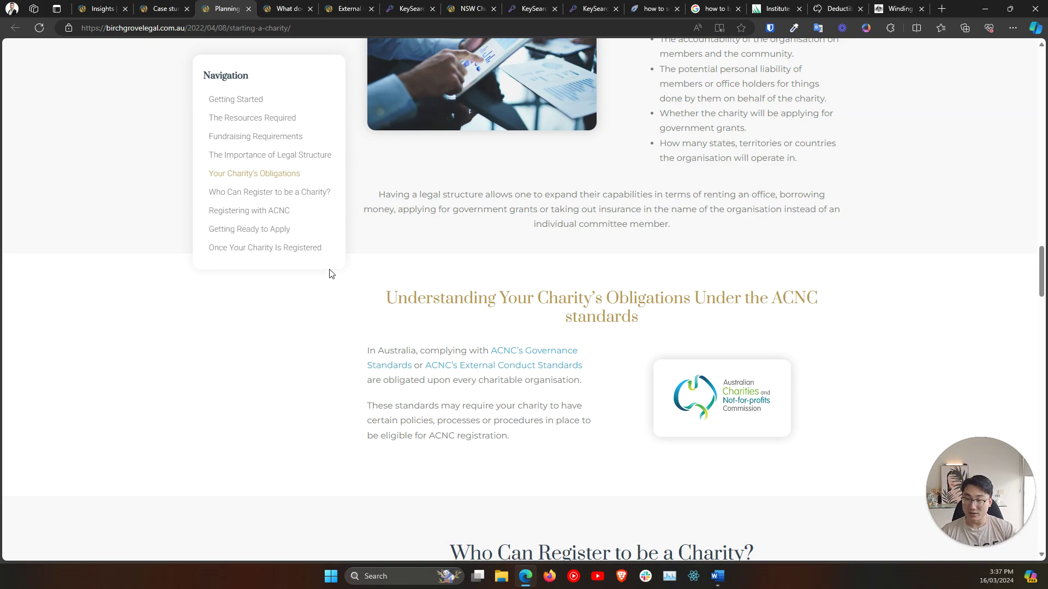
Review the article's sections The Resources Required, Fundraising Requirements for Charities and The Importance of Legal Structure, noting each heading.
drag(1042, 270, 1044, 145)
scroll(600, 174, up, 3)
drag(510, 204, 691, 205)
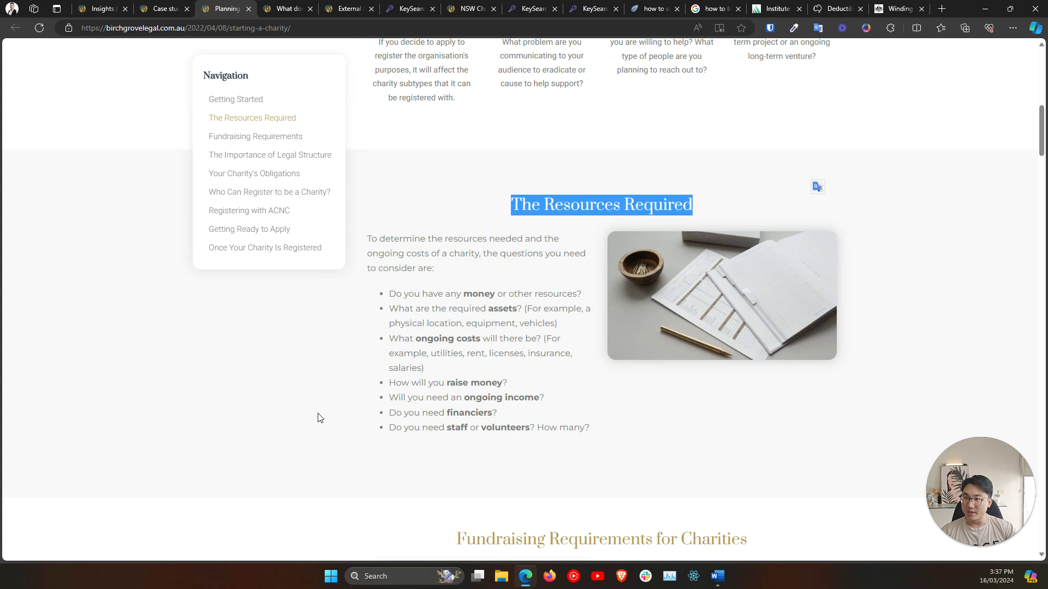
scroll(435, 345, down, 4)
drag(455, 304, 750, 306)
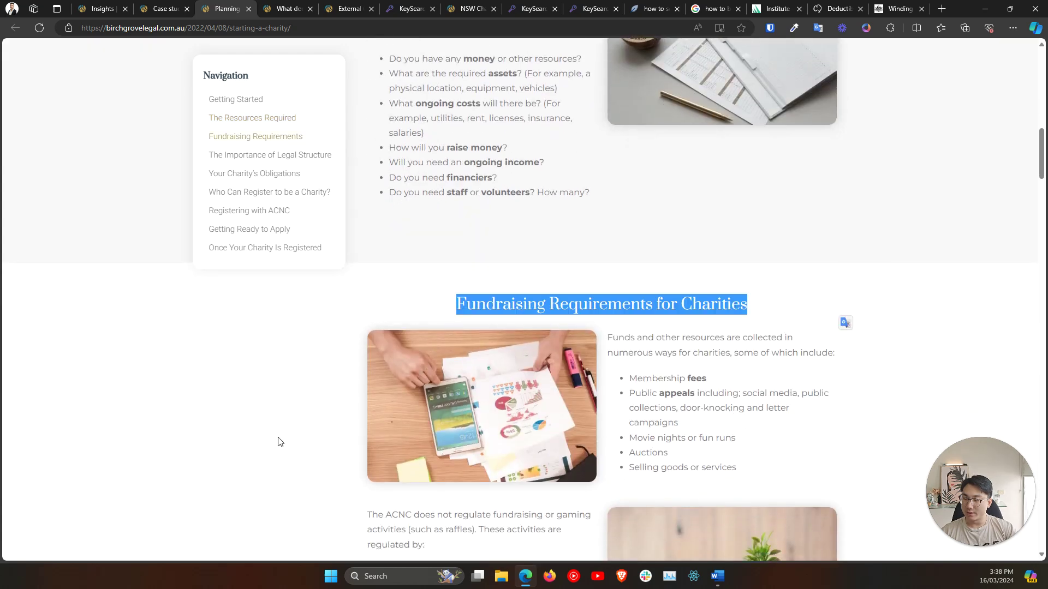
scroll(281, 445, down, 6)
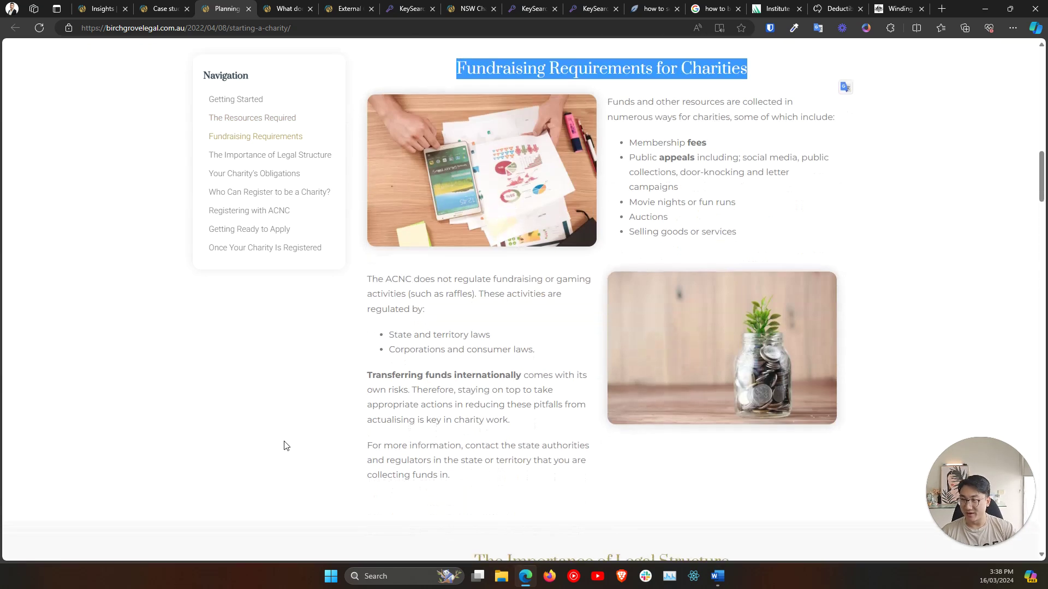
triple_click(548, 400)
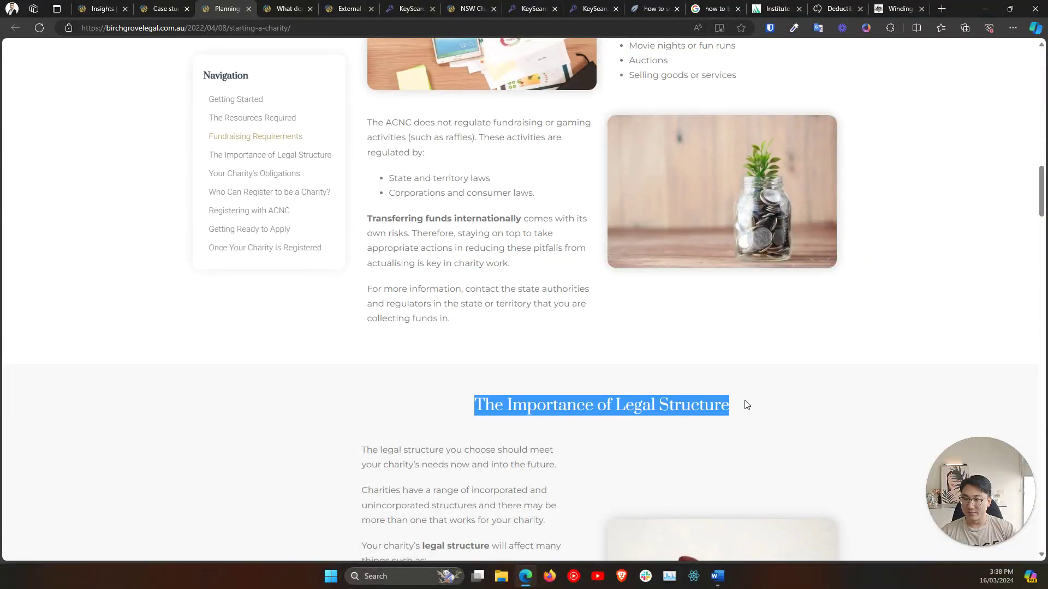
click(375, 418)
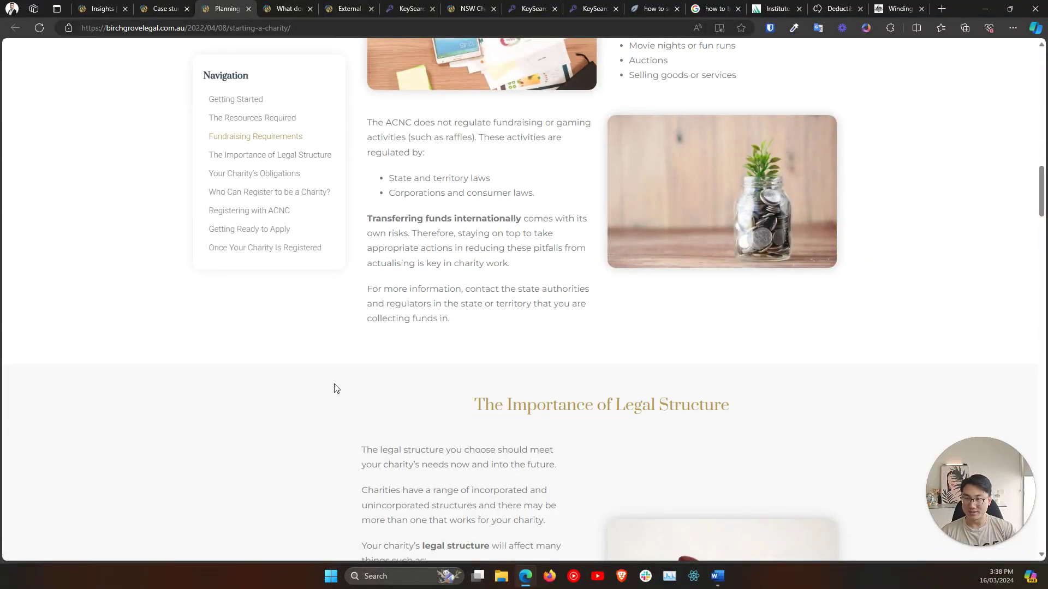
scroll(334, 388, down, 1)
drag(472, 326, 750, 327)
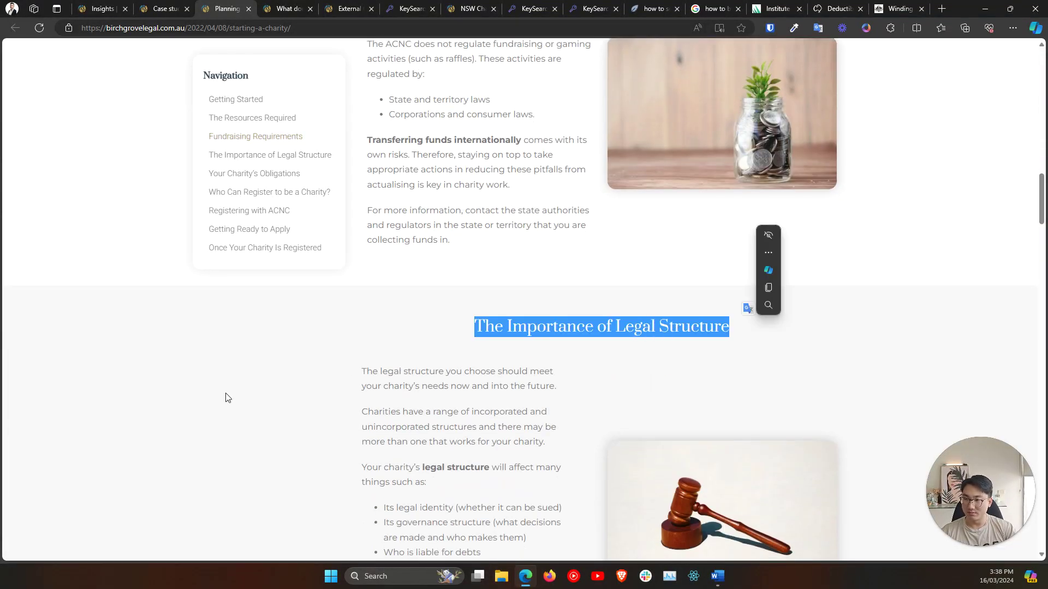
click(319, 409)
Review the sections on ACNC obligations, who can register to be a charity, and Registering with ACNC.
scroll(320, 408, down, 4)
scroll(319, 408, down, 6)
drag(387, 264, 686, 281)
click(641, 288)
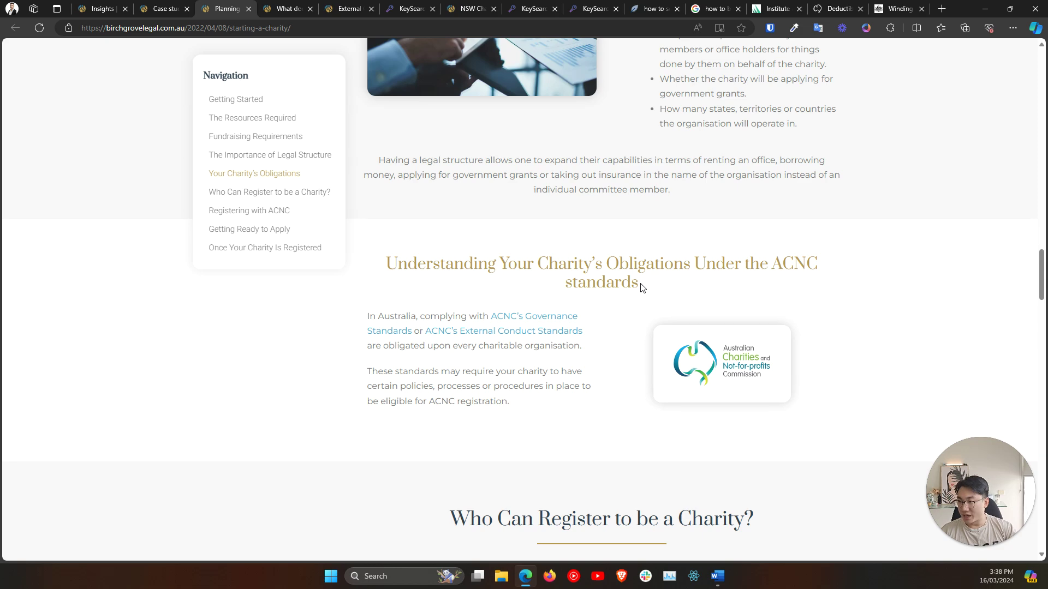
scroll(642, 287, down, 4)
drag(443, 284, 807, 283)
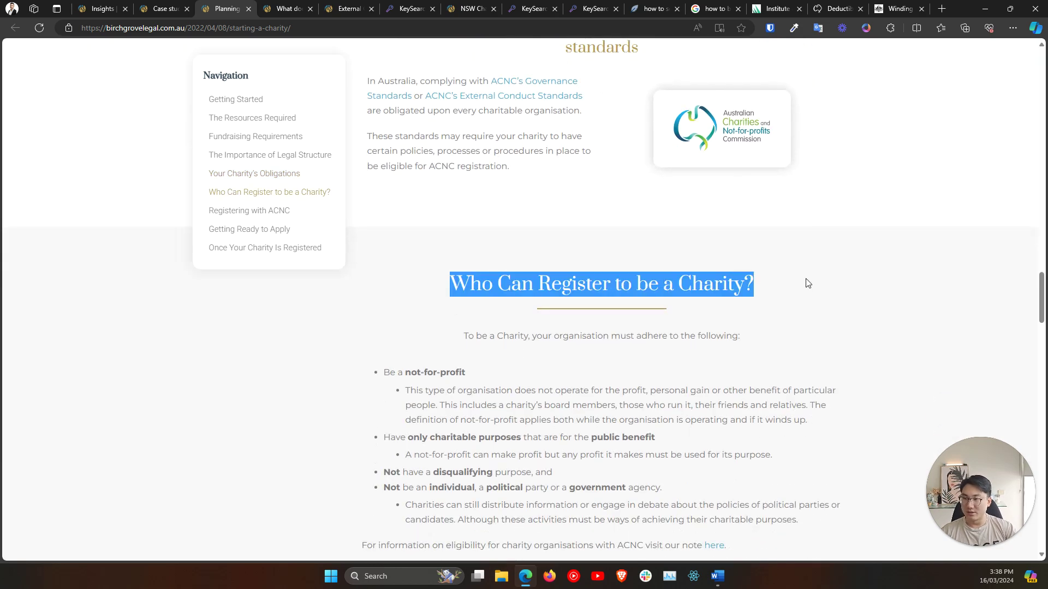
scroll(394, 431, down, 8)
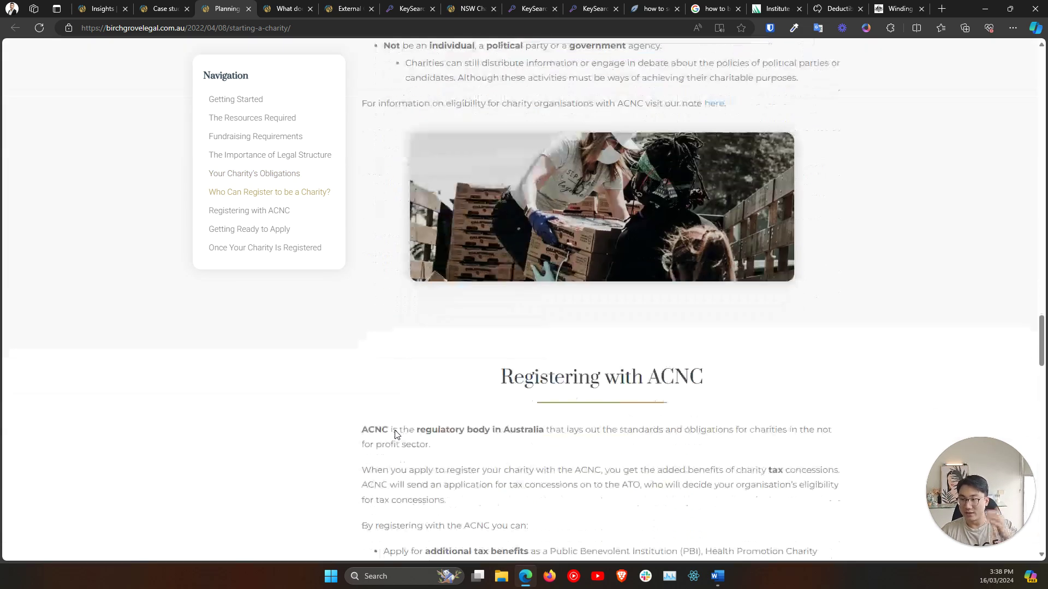
scroll(394, 431, down, 4)
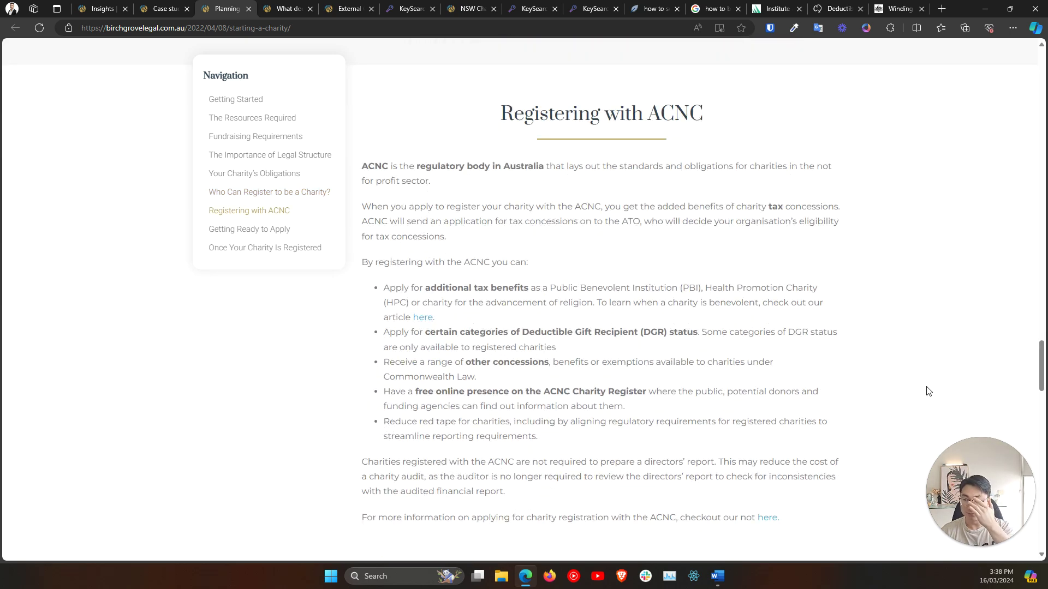
Save the Birchgrove Legal article on starting a charity as a favourite in the Examples folder.
scroll(1001, 342, down, 3)
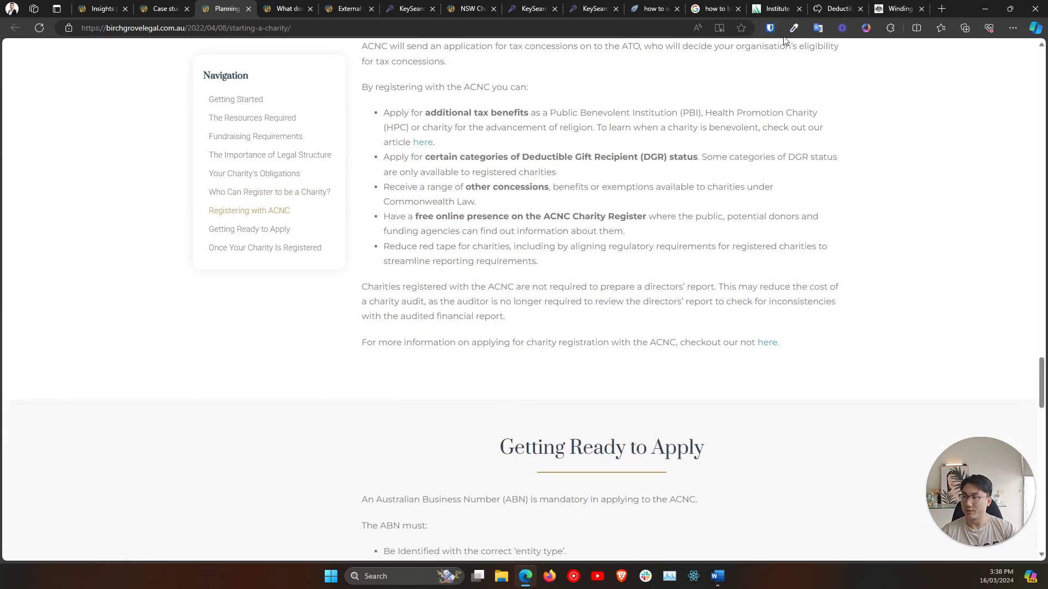
click(741, 28)
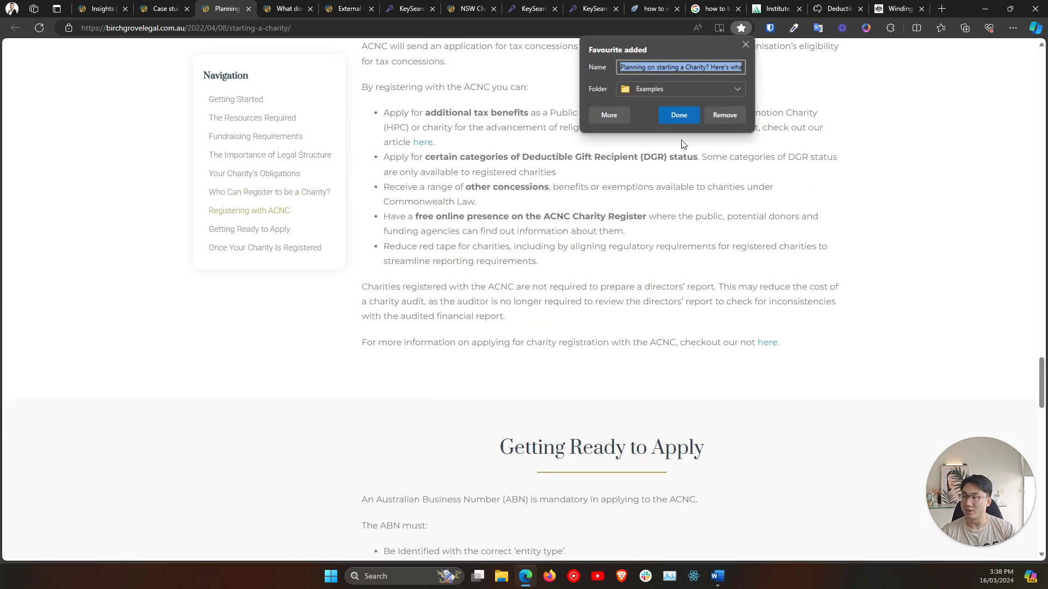
click(666, 91)
click(667, 91)
click(671, 114)
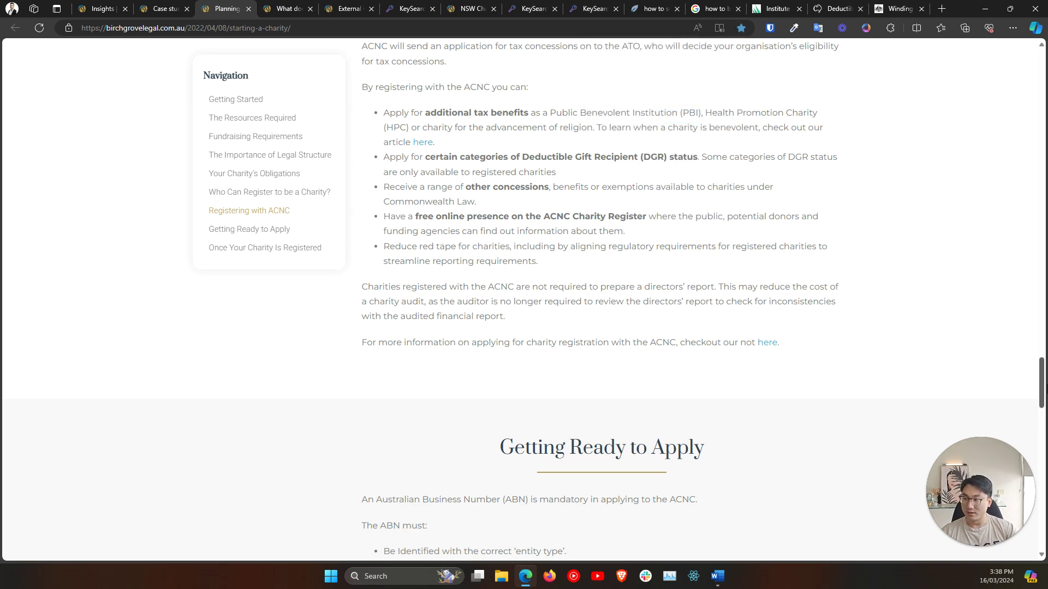
Review the rest of the Birchgrove article through Once Your Charity Is Registered, and return to its title and introduction.
drag(1042, 393, 1033, 481)
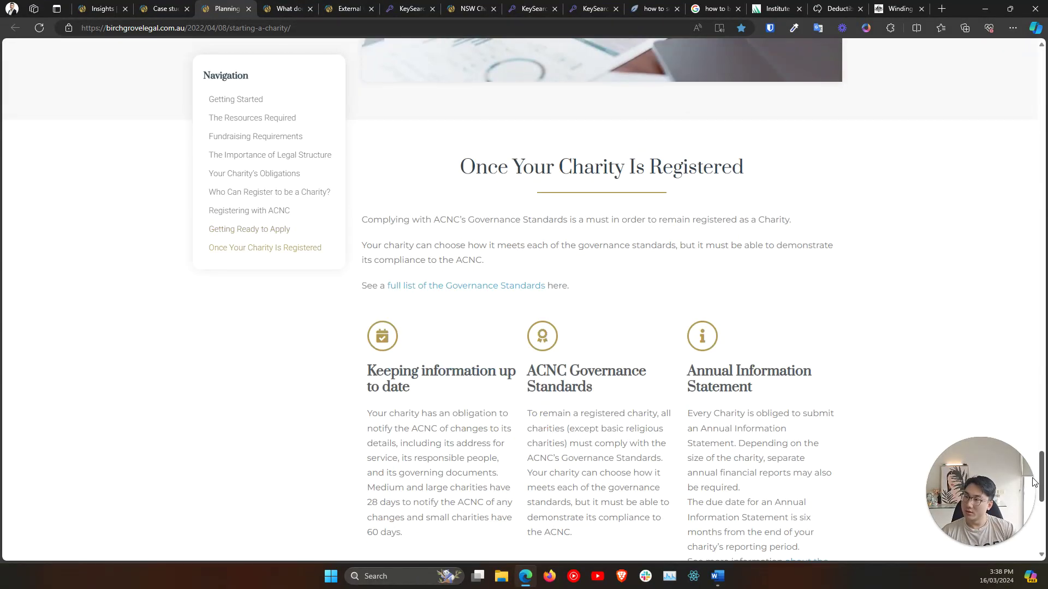
scroll(1033, 482, up, 20)
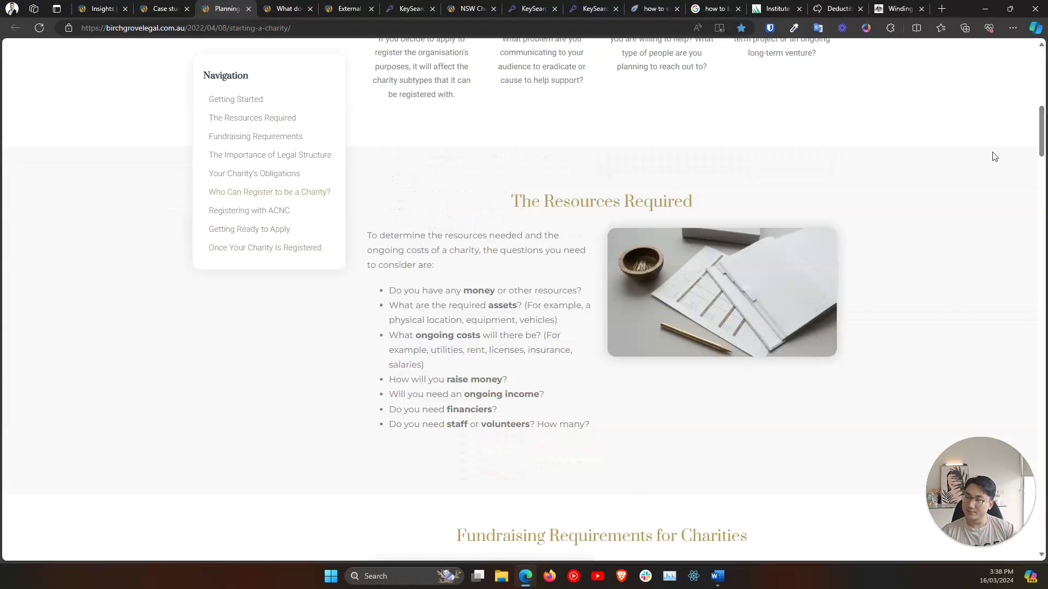
scroll(324, 371, up, 4)
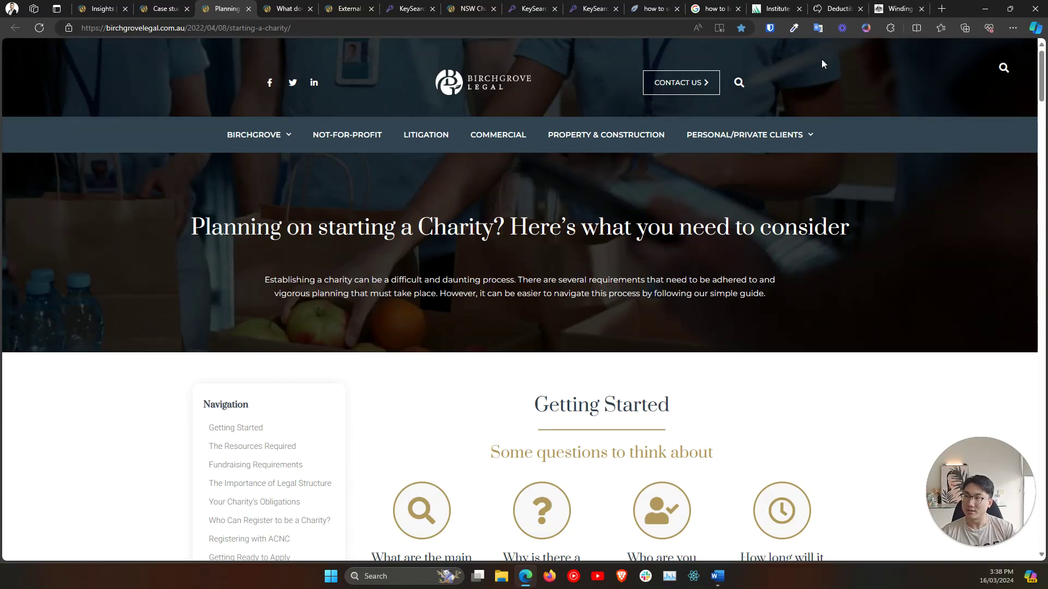
Search the web for "starting a charity checklist" in a new tab.
click(940, 10)
text(star)
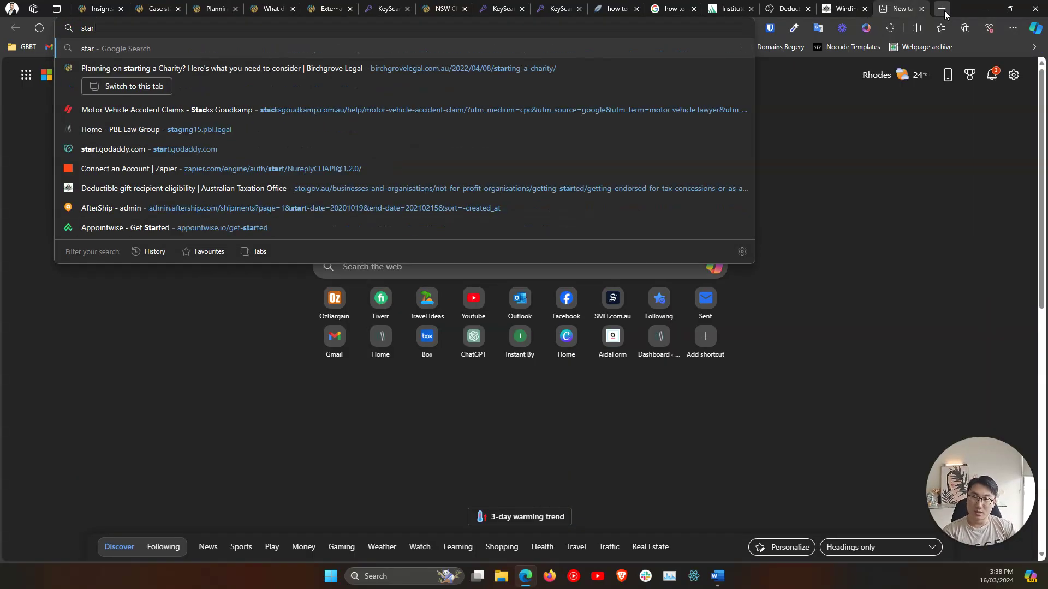
text(ting a charity checklist)
key(Return)
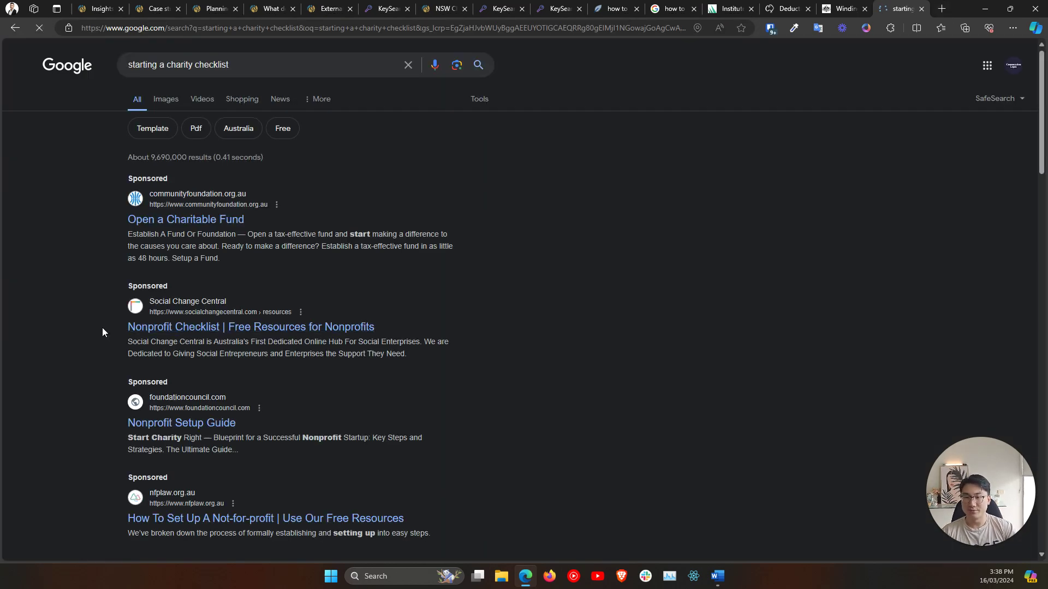
Scan the organic search results for competing checklists and guides on setting up a charity.
scroll(102, 327, down, 4)
scroll(102, 328, down, 4)
scroll(102, 332, down, 1)
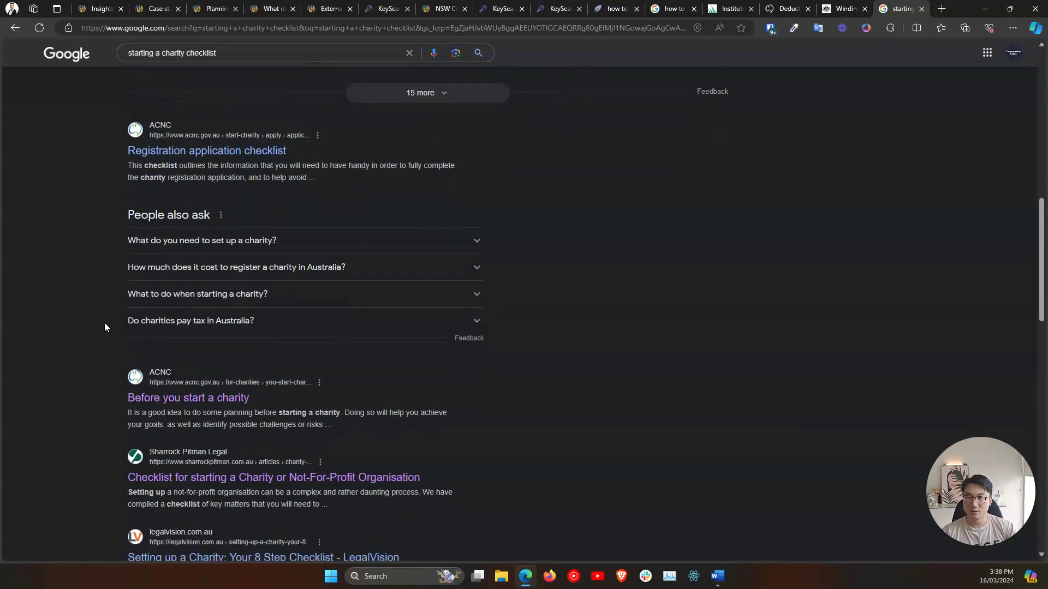
scroll(97, 314, down, 2)
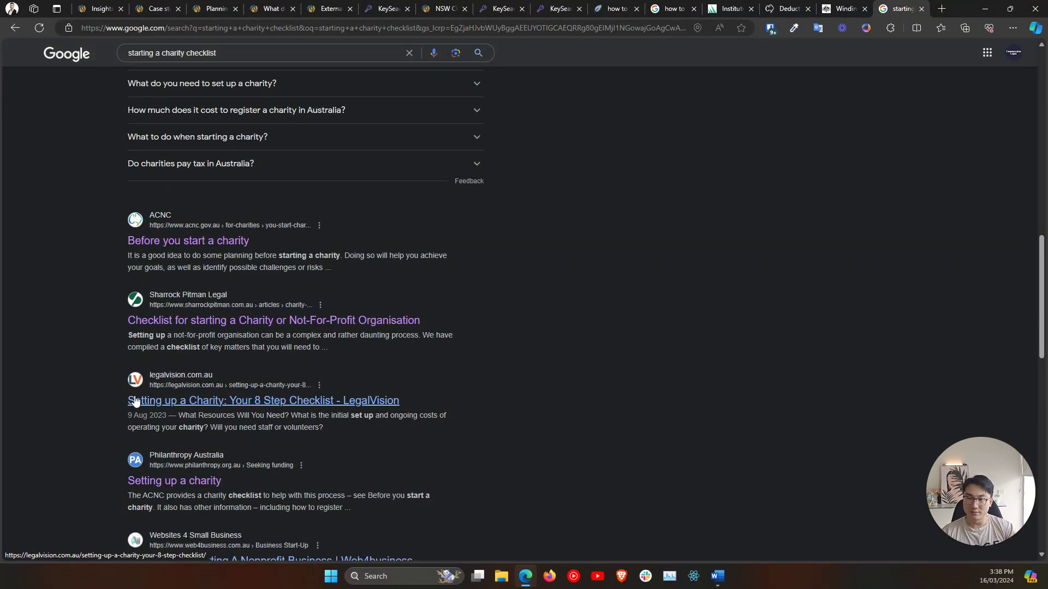
scroll(87, 388, down, 2)
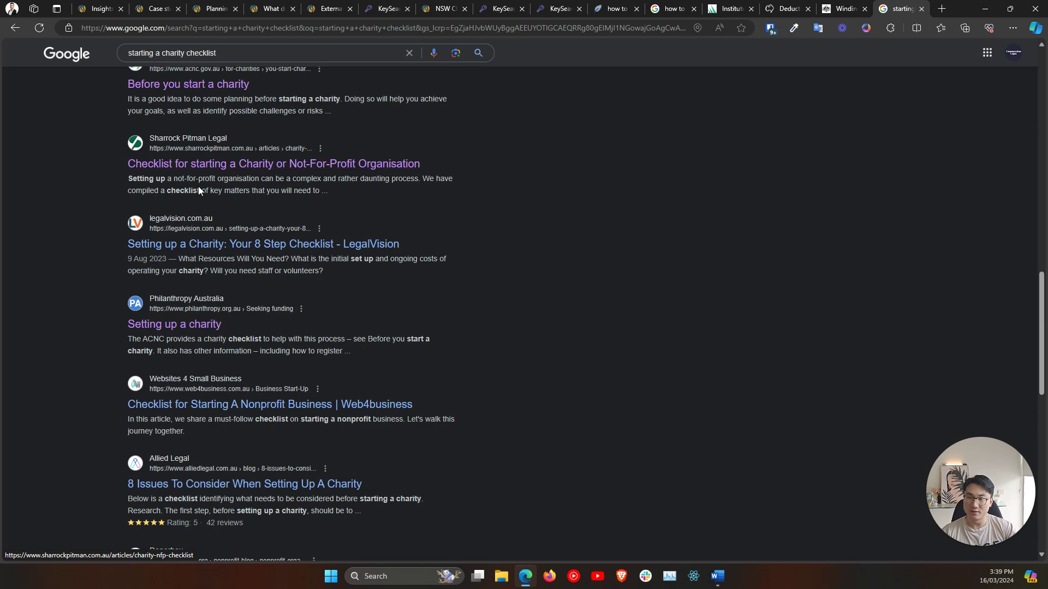
scroll(119, 285, down, 1)
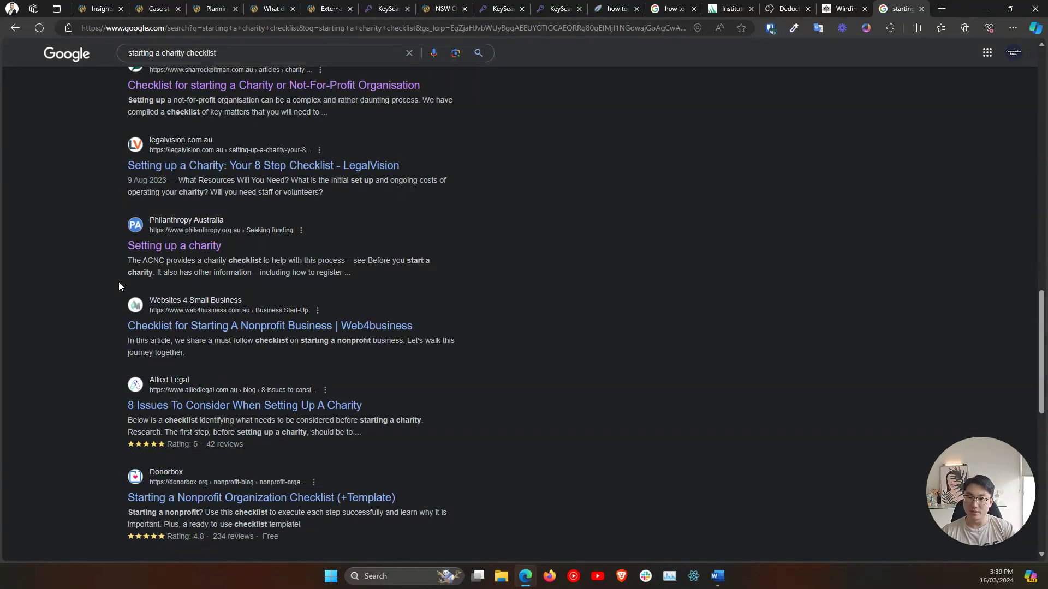
scroll(119, 281, down, 1)
scroll(119, 282, down, 1)
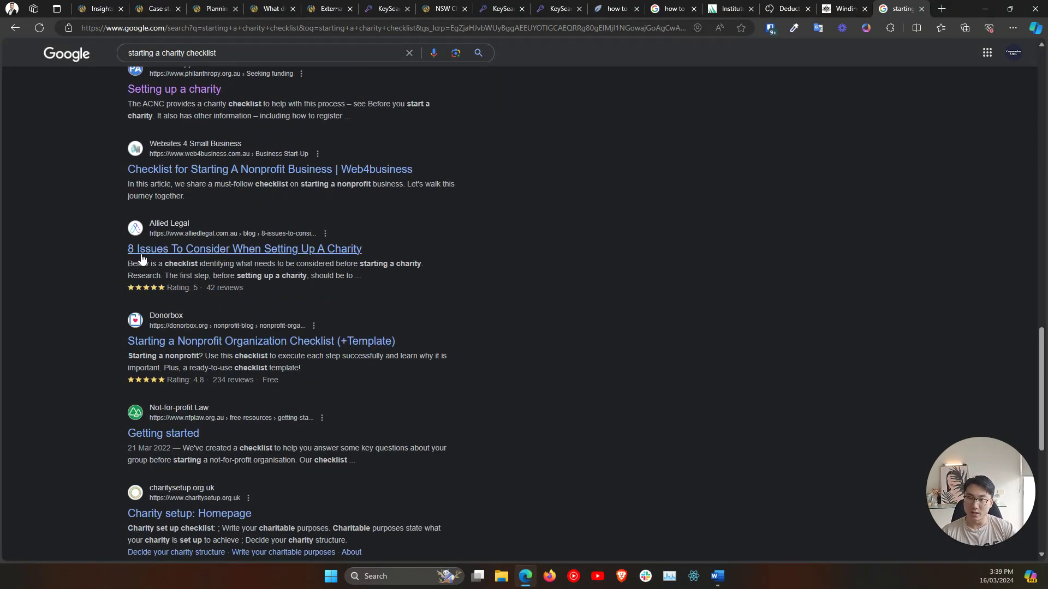
scroll(126, 353, down, 1)
scroll(125, 354, up, 3)
scroll(125, 352, up, 3)
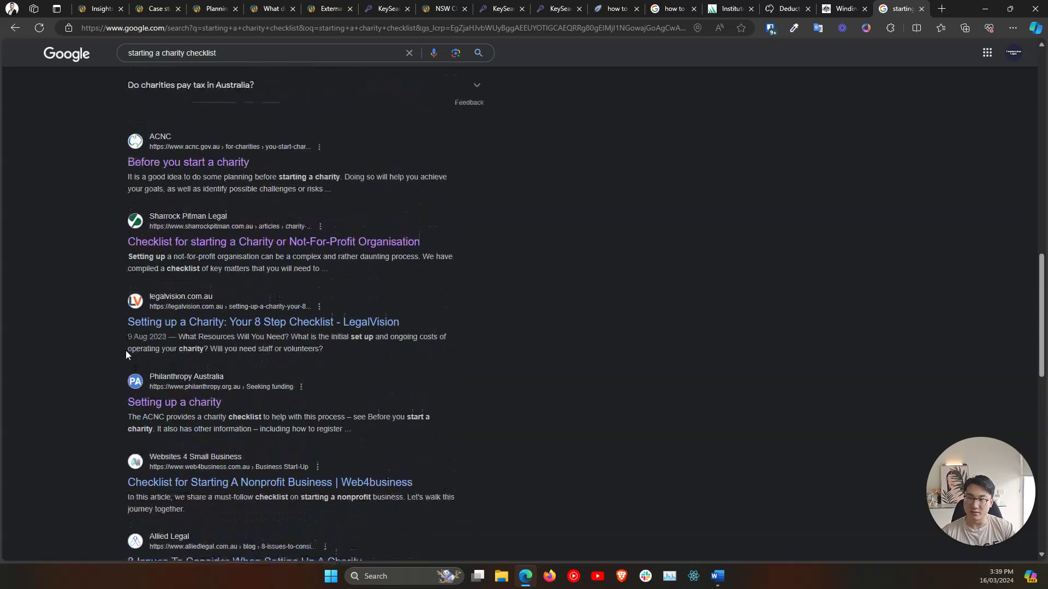
Open the ACNC, Sharrock Pitman Legal and LegalVision results in background tabs.
middle_click(208, 246)
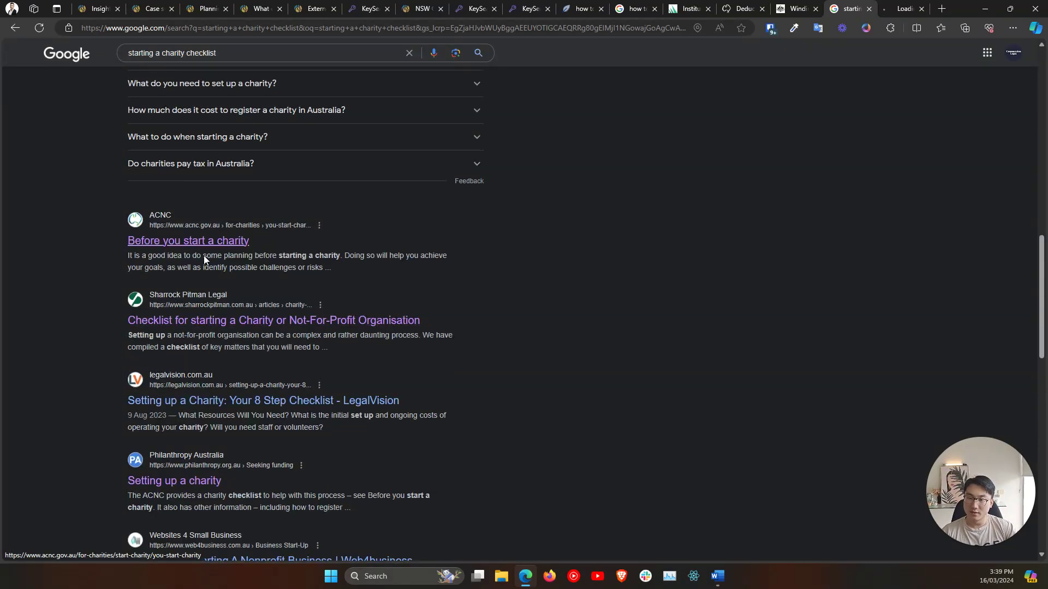
scroll(65, 393, down, 2)
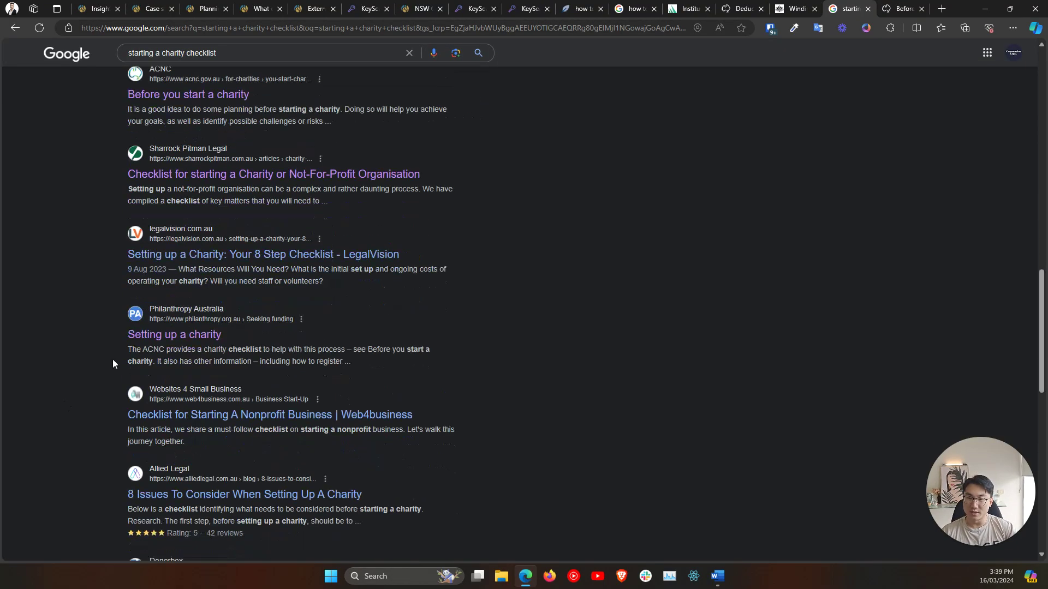
middle_click(262, 165)
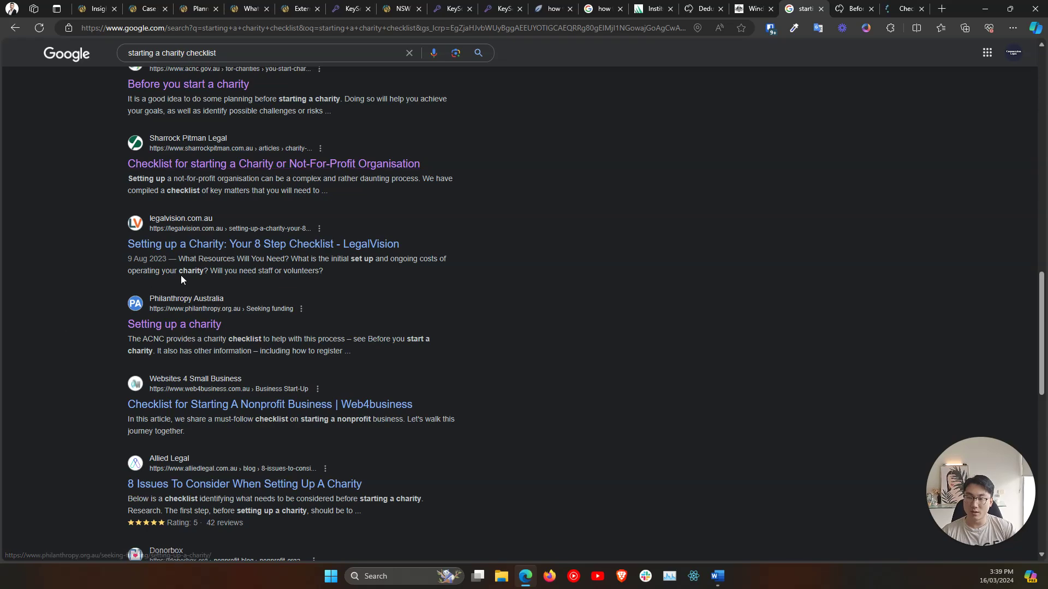
middle_click(211, 244)
Open the Web4business nonprofit checklist and Allied Legal's "8 Issues To Consider When Setting Up A Charity" in background tabs.
scroll(50, 404, down, 1)
scroll(50, 408, down, 1)
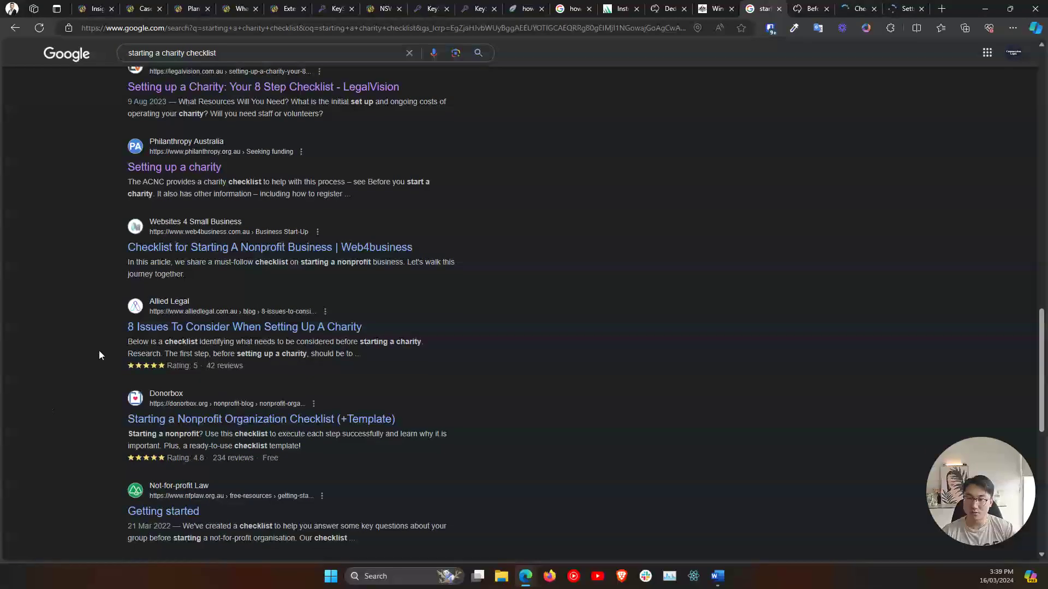
middle_click(172, 250)
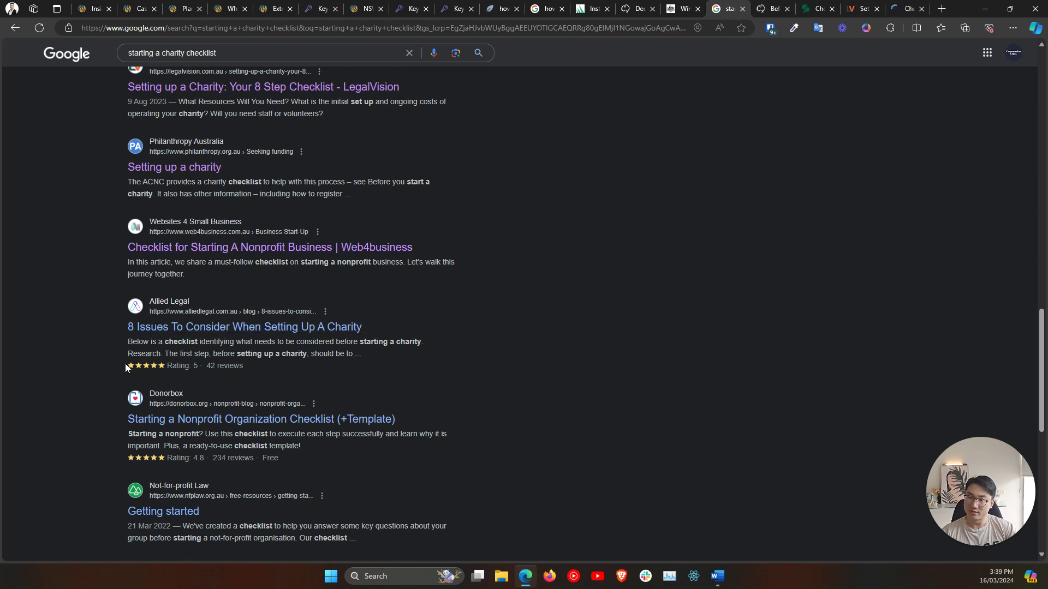
middle_click(140, 328)
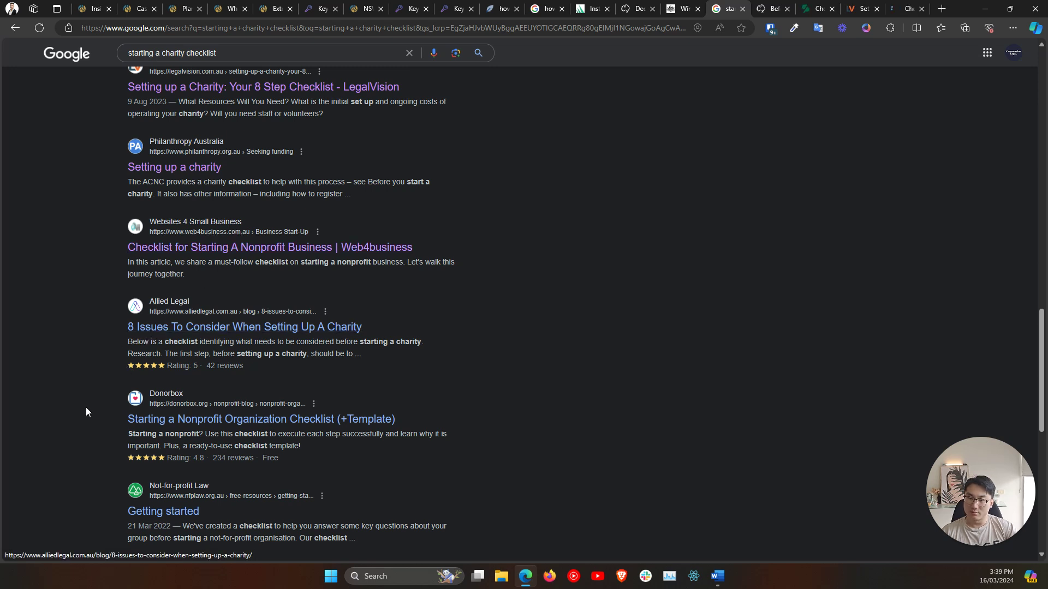
scroll(75, 423, down, 1)
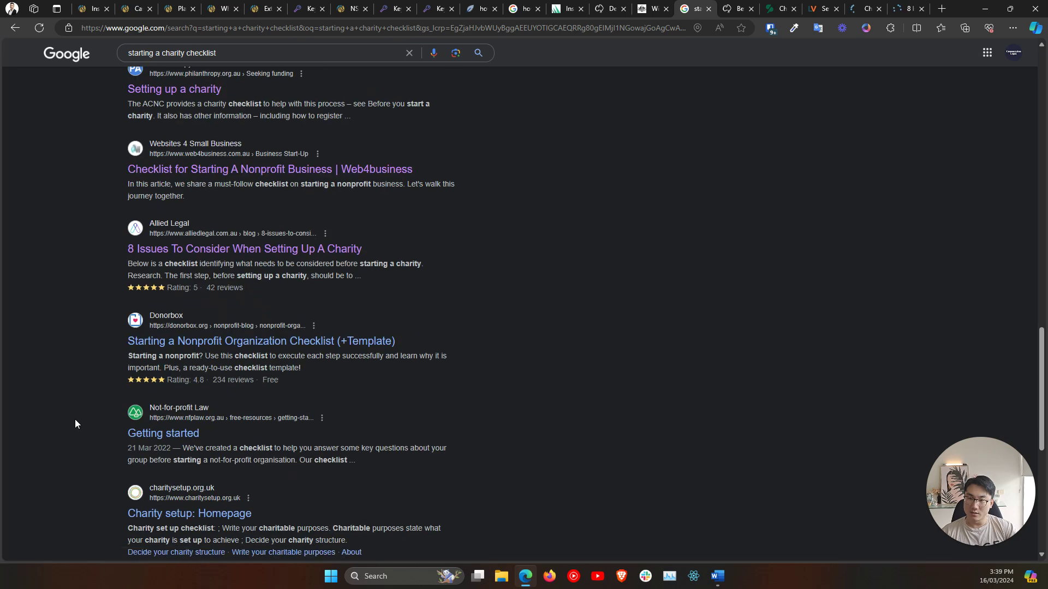
scroll(76, 423, down, 1)
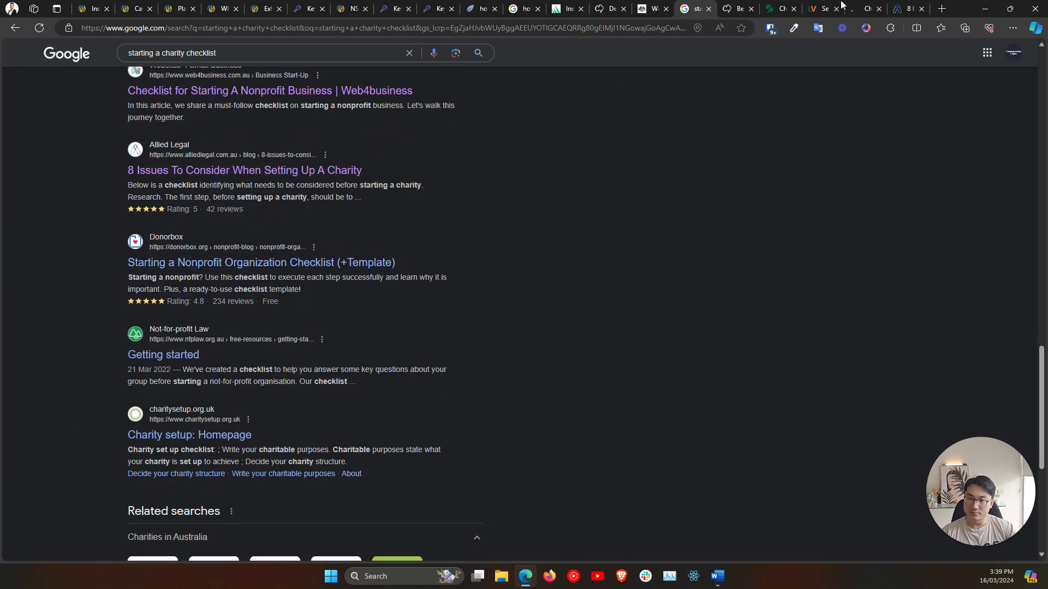
Review the ACNC "Before you start a charity" checklist, from background research to the fundraising requirements.
click(737, 8)
drag(1043, 91, 1028, 284)
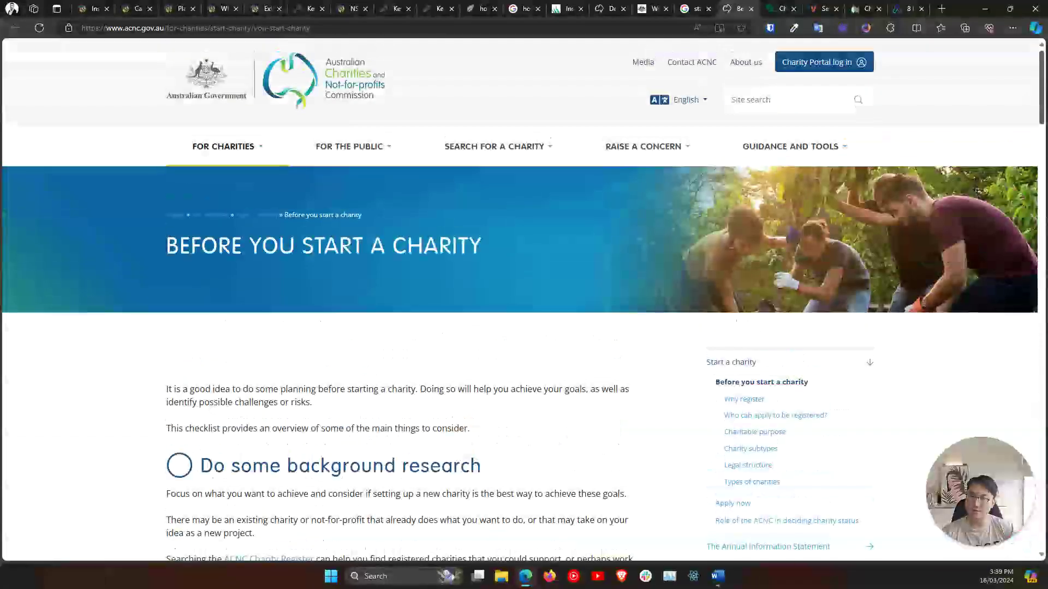
scroll(555, 341, down, 5)
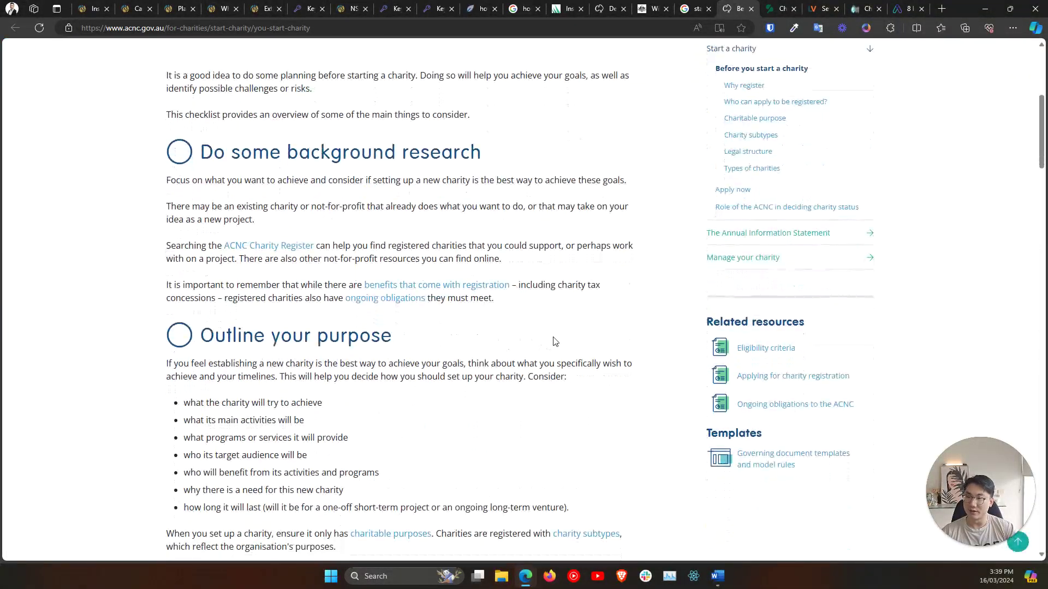
scroll(555, 341, down, 10)
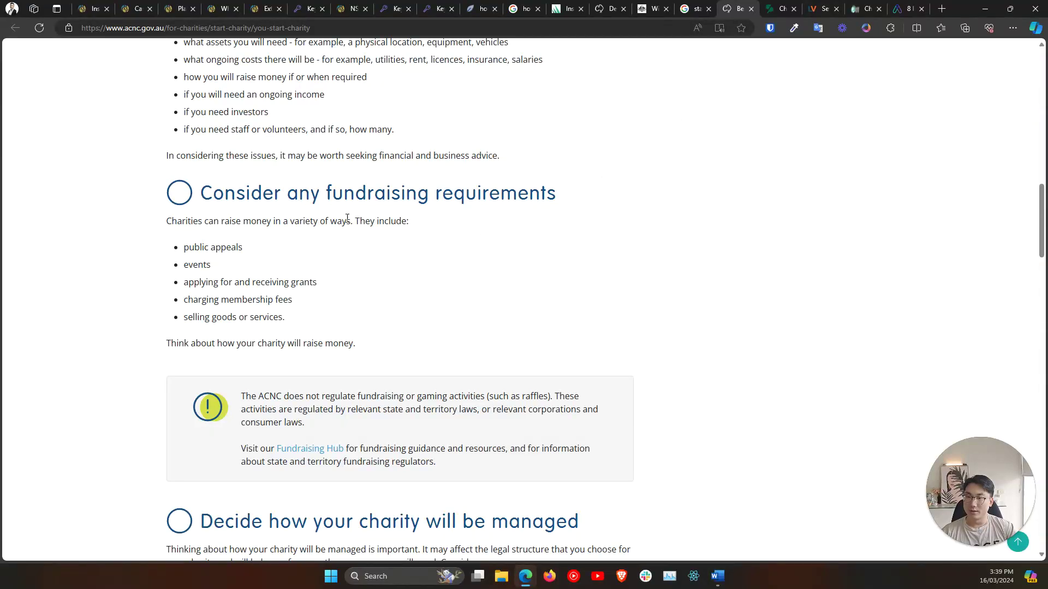
Look over the Sharrock Pitman Legal checklist page and check the firm's Charity and Not-for-Profit Law entry among its legal services.
click(782, 9)
drag(1040, 76, 1015, 525)
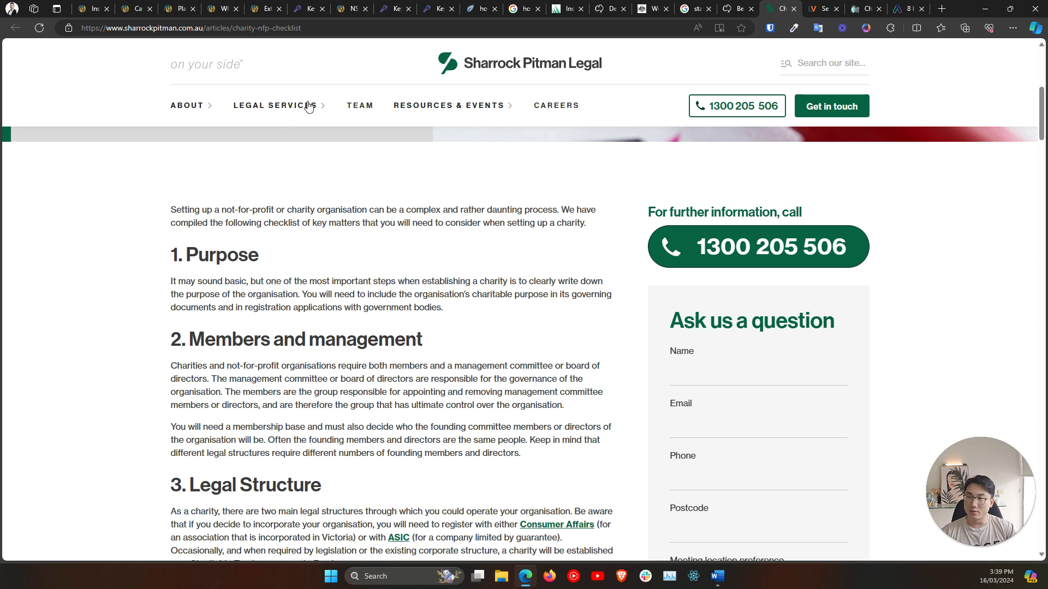
click(309, 106)
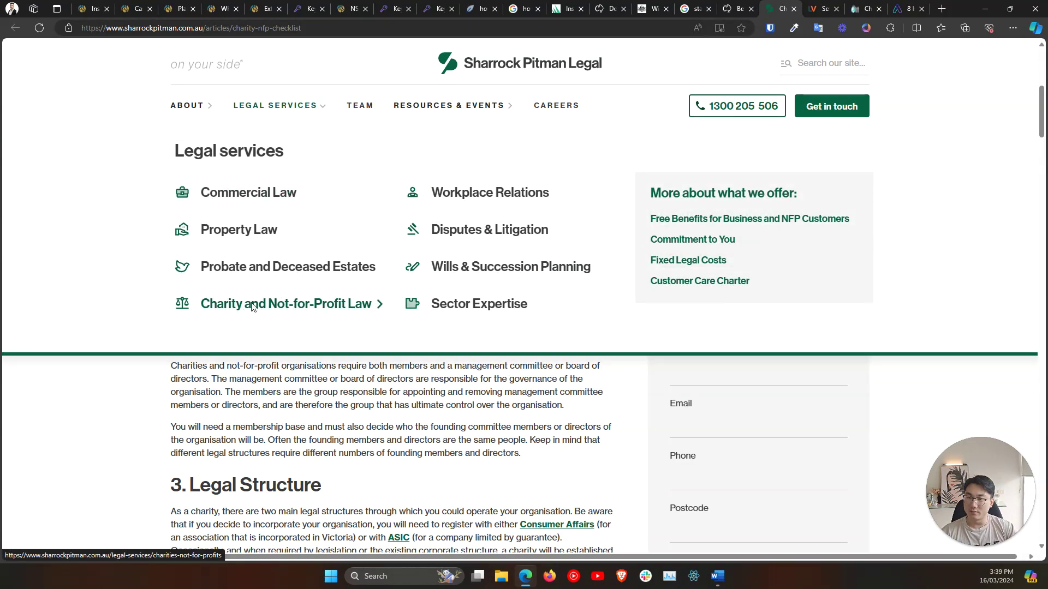
right_click(276, 304)
click(276, 313)
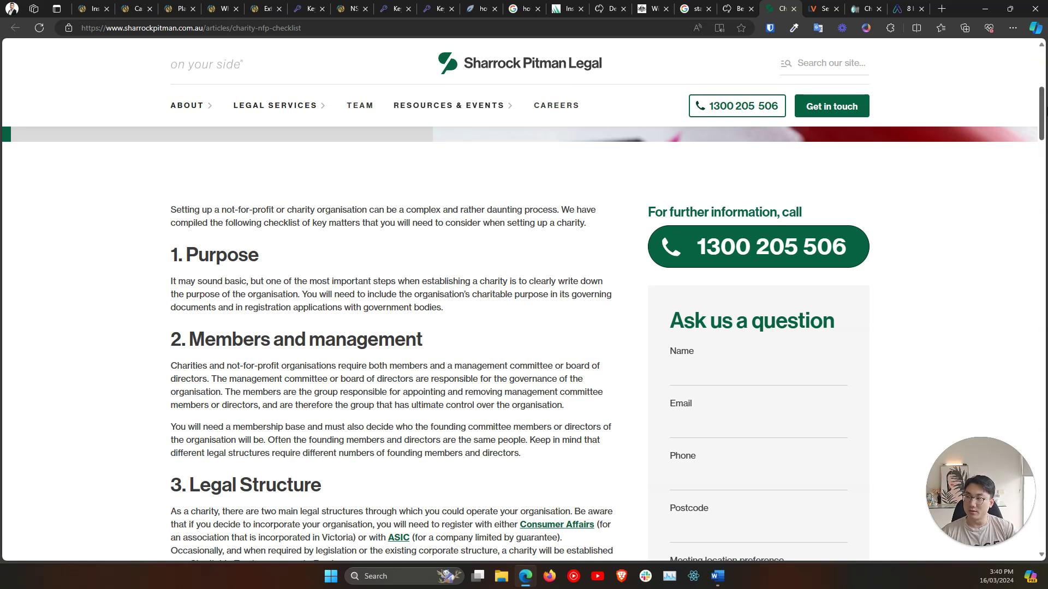
Read through the numbered sections of the Sharrock Pitman checklist, from Purpose to Bank Accounts and Domain name registration.
drag(1043, 107, 1043, 115)
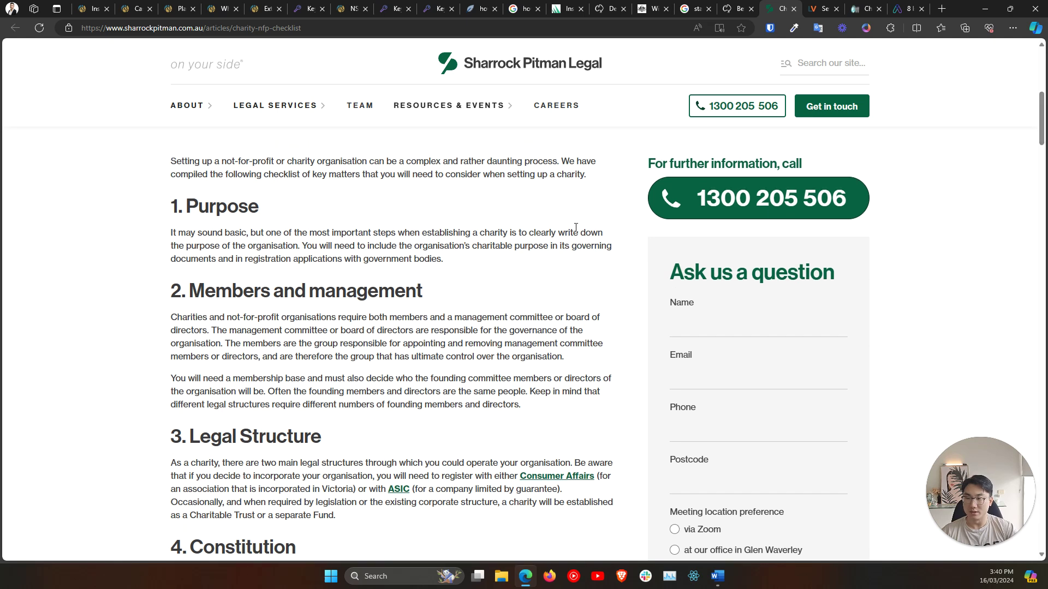
scroll(169, 341, down, 1)
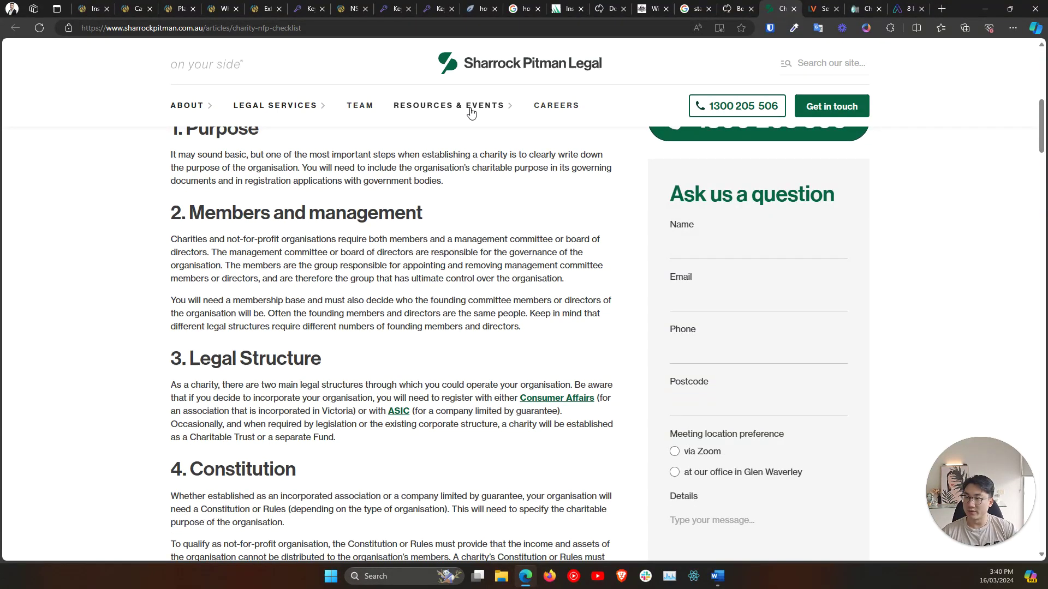
drag(1042, 126, 1039, 158)
scroll(395, 359, up, 4)
scroll(394, 358, up, 3)
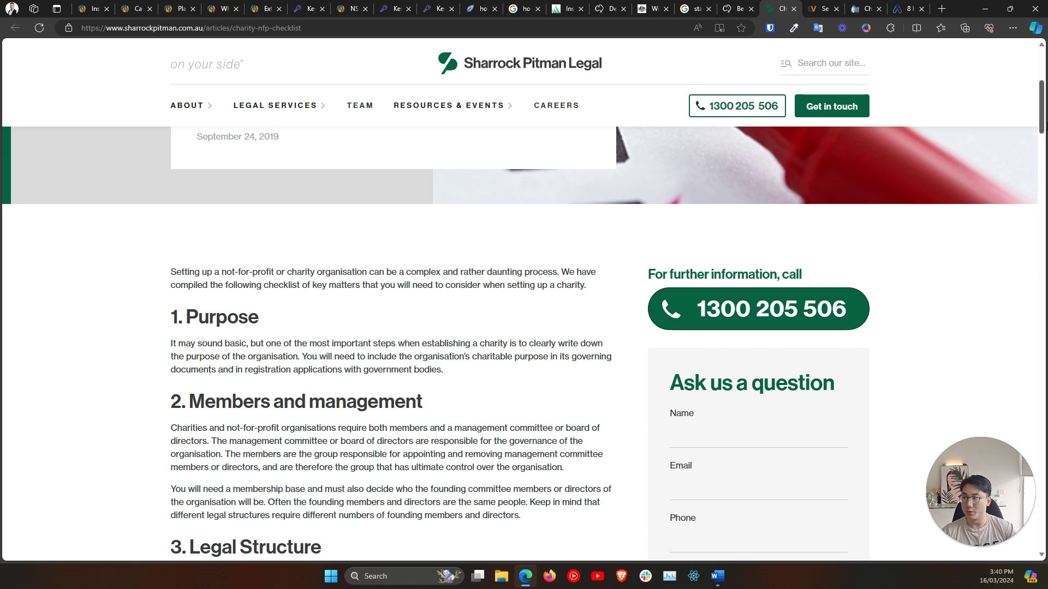
scroll(1038, 153, down, 15)
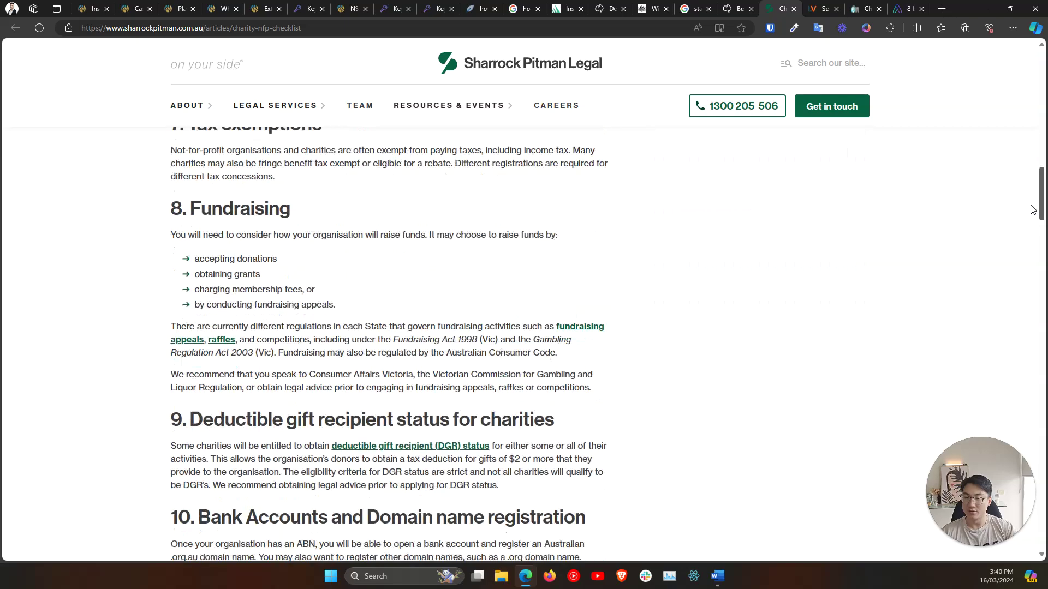
Examine LegalVision's "Setting up a Charity: Your 8 Step Checklist" article.
click(818, 9)
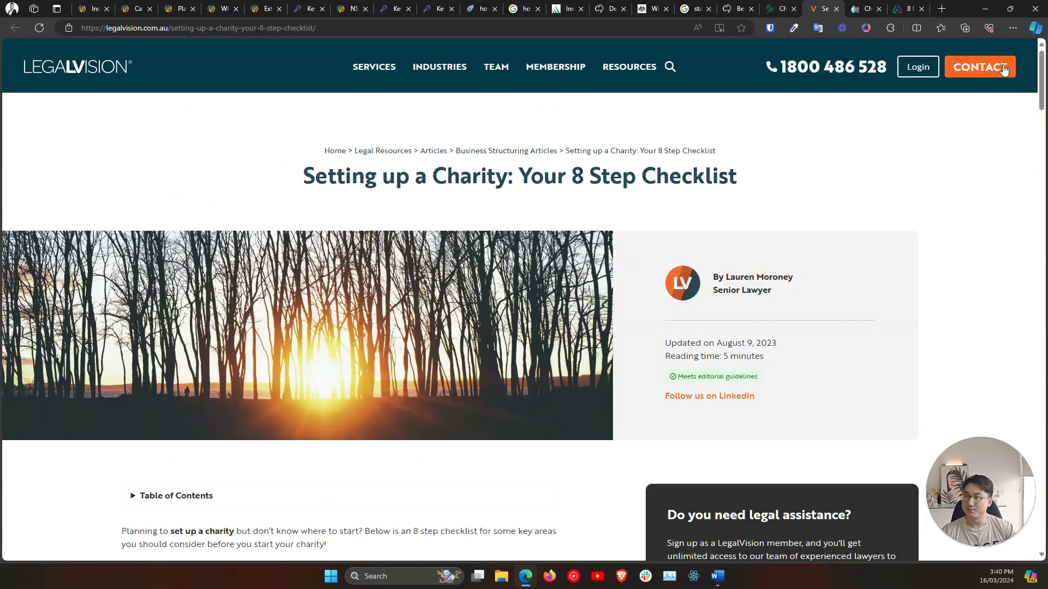
scroll(1043, 93, down, 3)
drag(1043, 93, 1045, 145)
Check the Web4business checklist after dismissing its resource-library pop-up, and view Allied Legal's article on issues when setting up a charity.
click(873, 6)
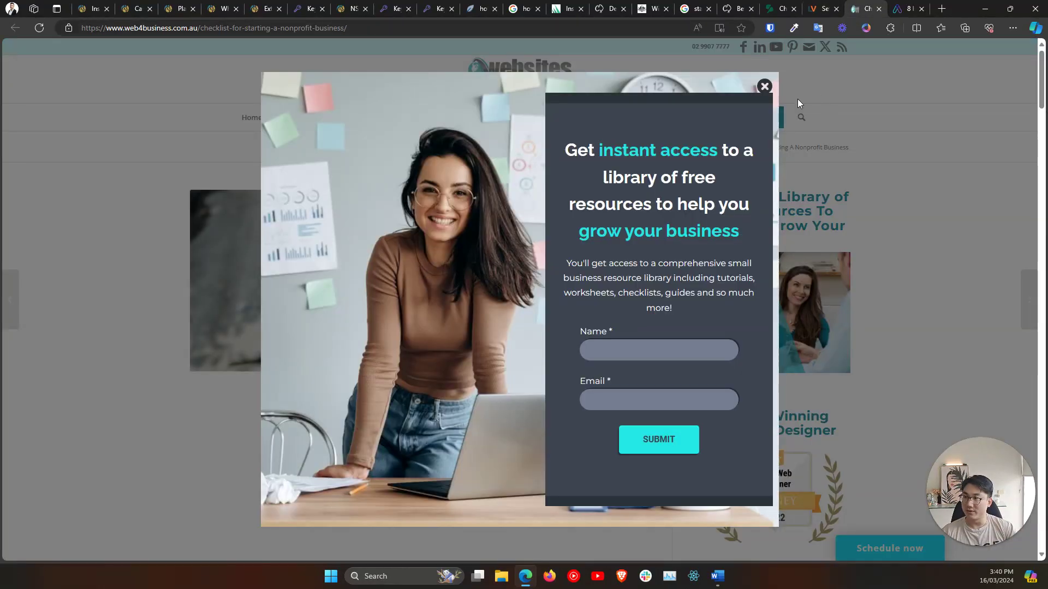
click(764, 87)
drag(1044, 69, 932, 4)
click(908, 9)
drag(1043, 82, 1044, 159)
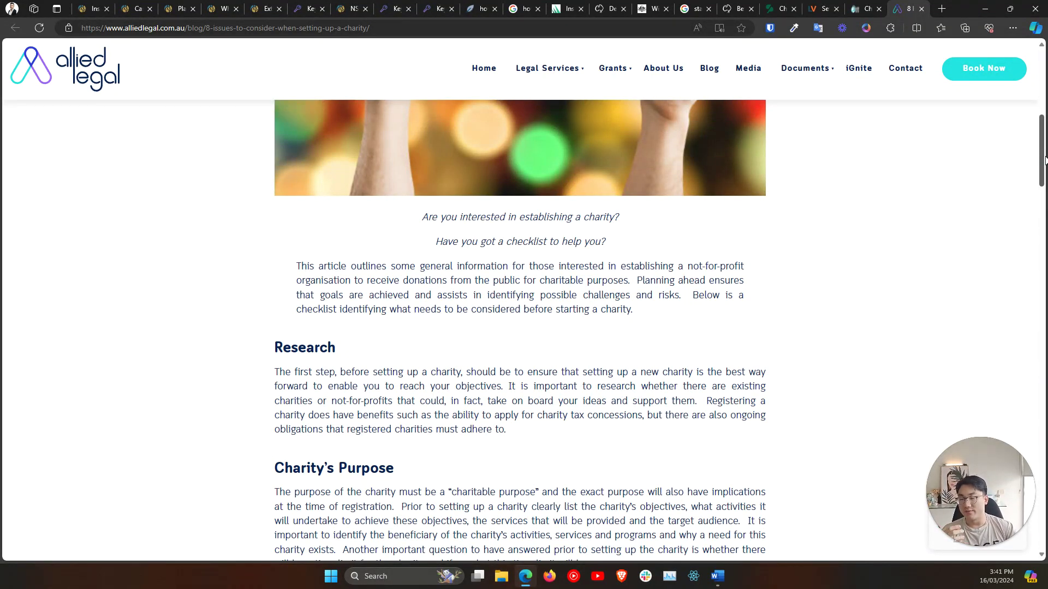
Read through Allied Legal's charity article, from Research and Charity's Purpose to Fundraising and Charity's Legal Structure.
drag(1045, 159, 1045, 126)
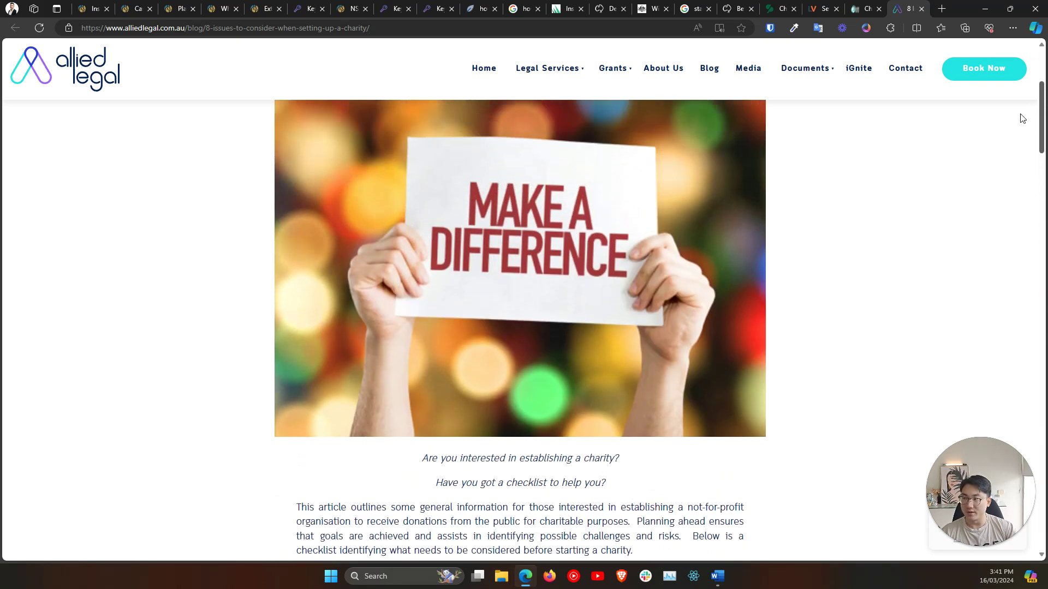
scroll(328, 440, down, 12)
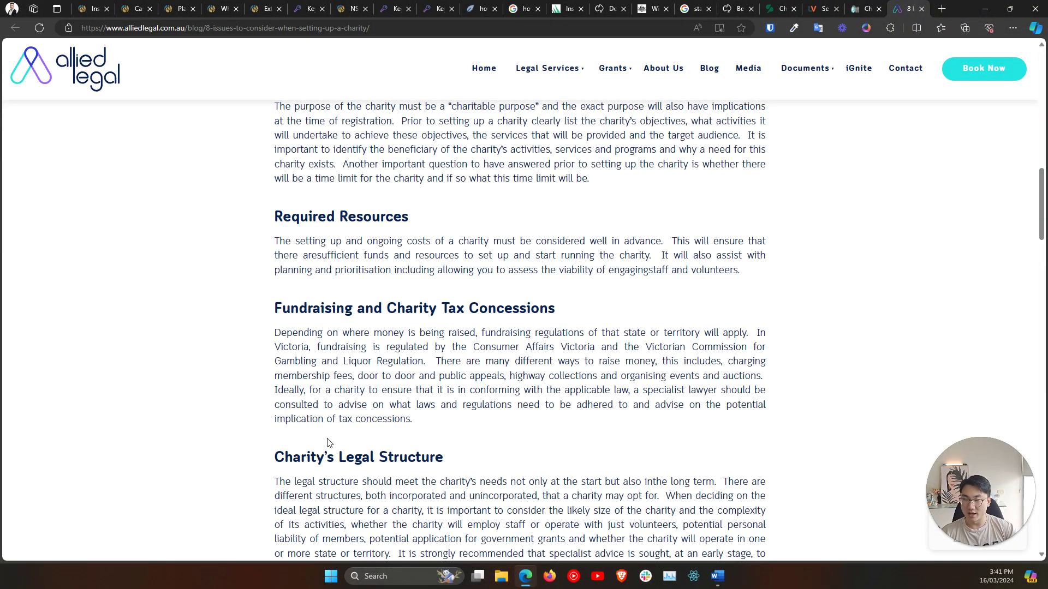
drag(1042, 212, 1043, 256)
scroll(423, 513, up, 18)
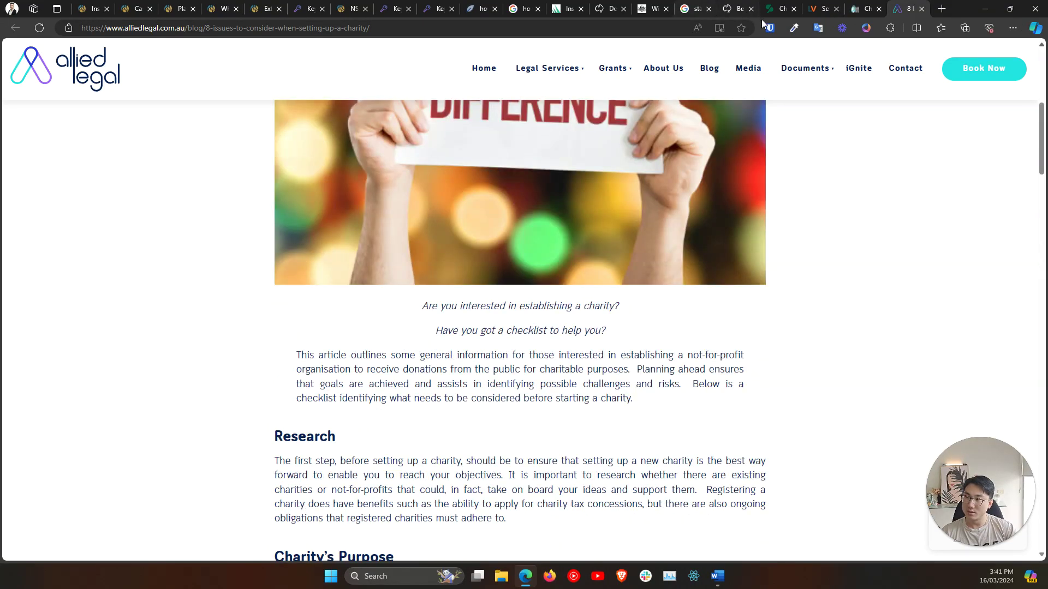
scroll(363, 499, down, 7)
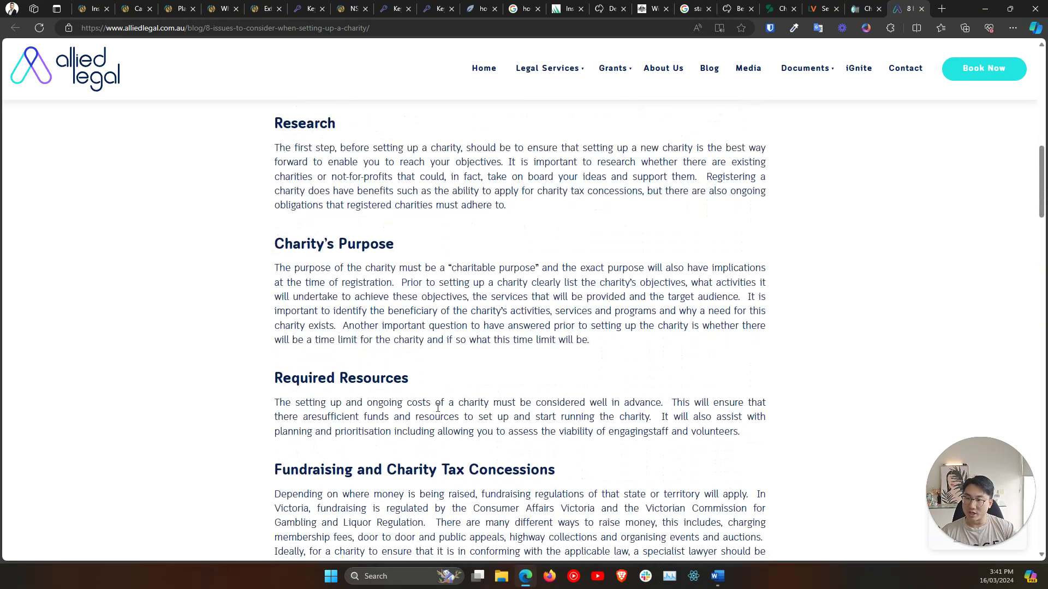
Return to the "starting a charity checklist" Google search, show its image results and preview Instrumentl's Virginia nonprofit checklist.
click(694, 9)
scroll(35, 101, up, 20)
click(143, 131)
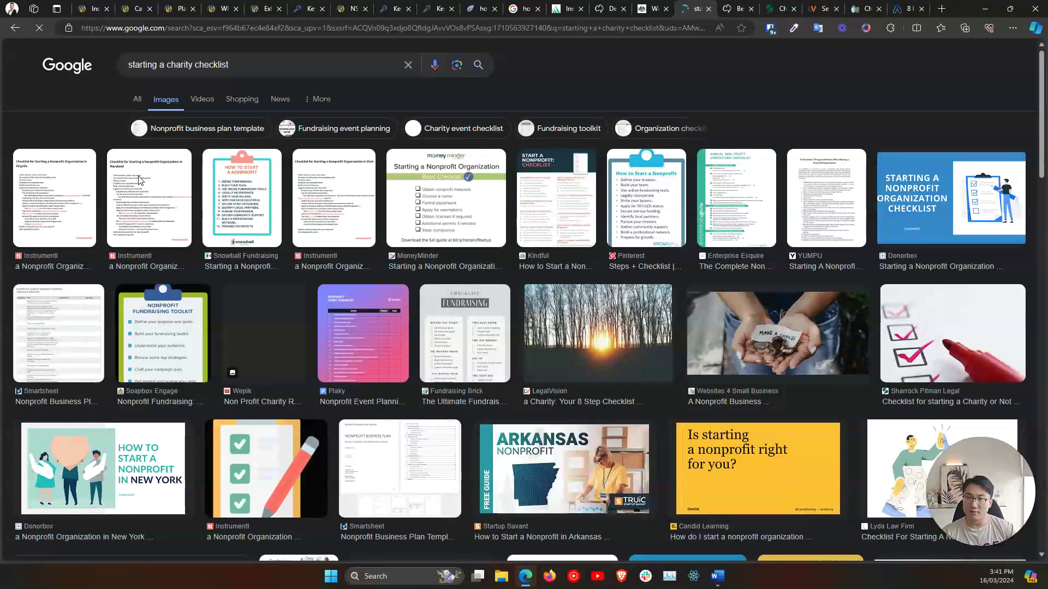
click(47, 201)
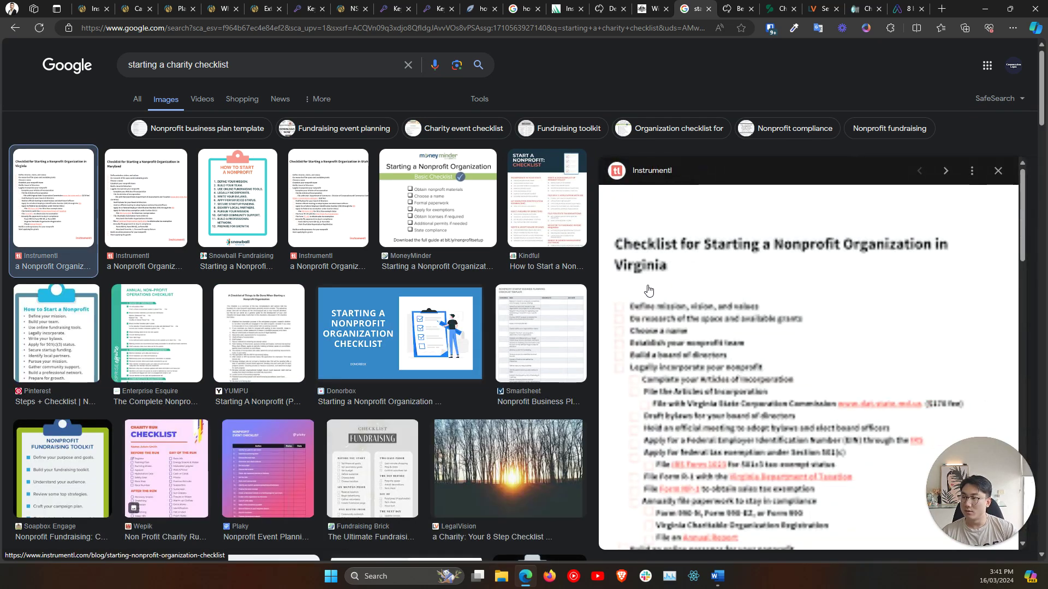
scroll(671, 341, down, 4)
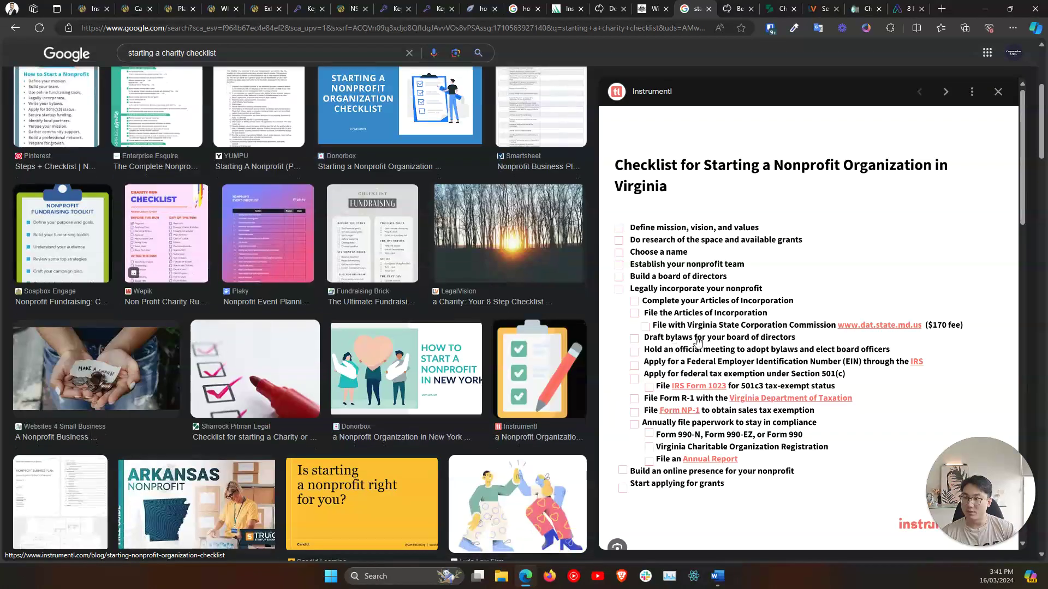
scroll(195, 222, up, 5)
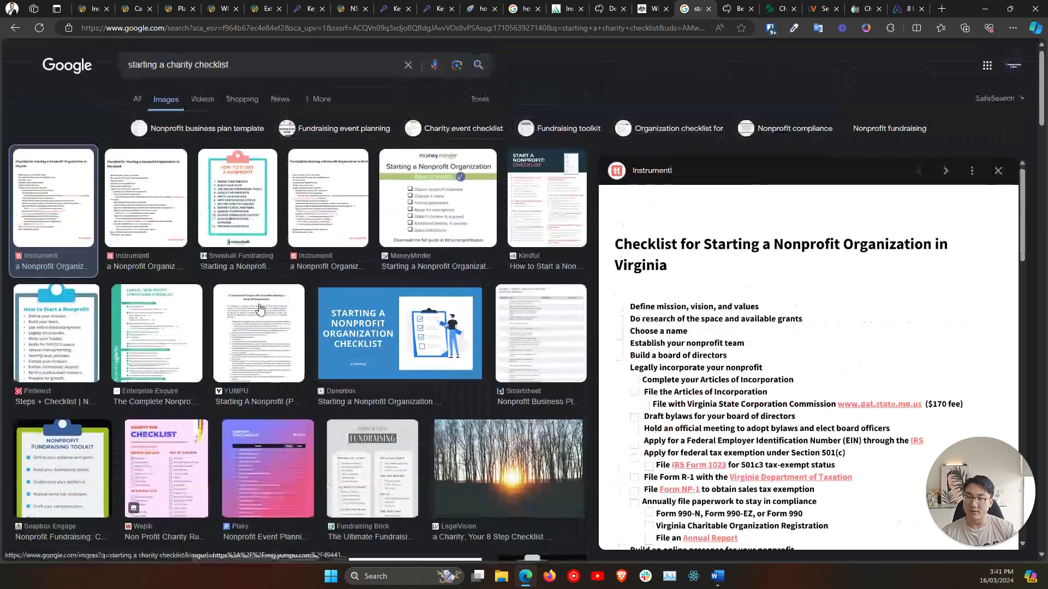
Compare Instrumentl's Maryland and Virginia nonprofit checklist images, and look over the other checklist images in the results.
click(156, 217)
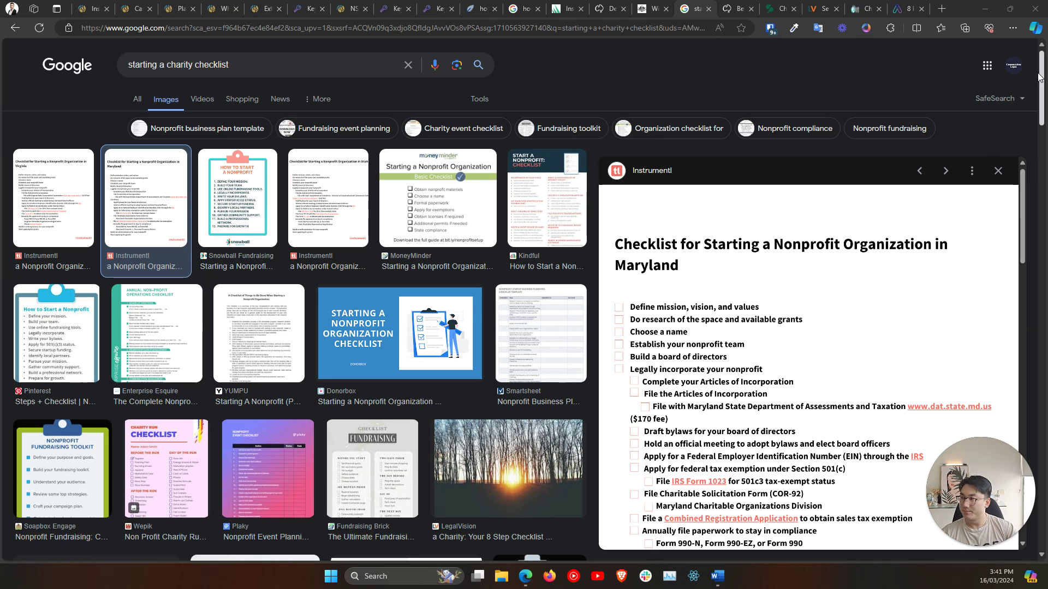
drag(1040, 81, 1034, 173)
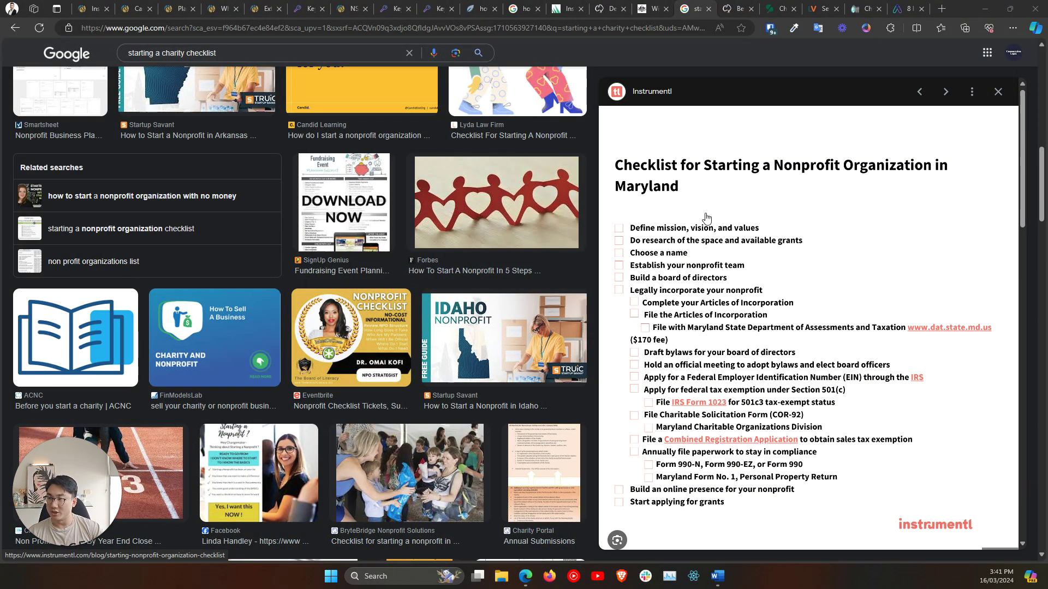
scroll(72, 234, up, 10)
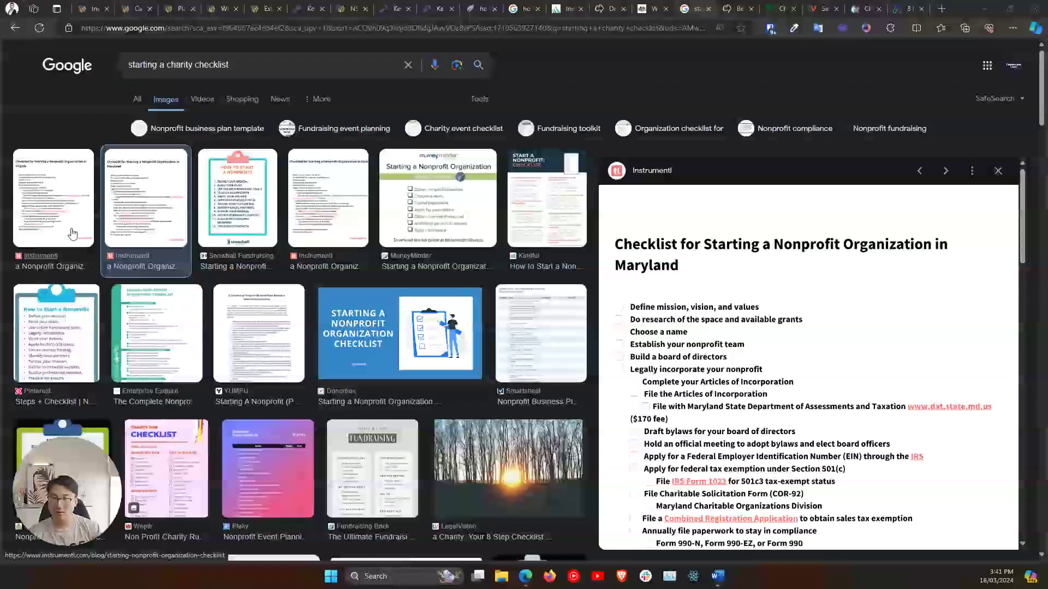
click(72, 234)
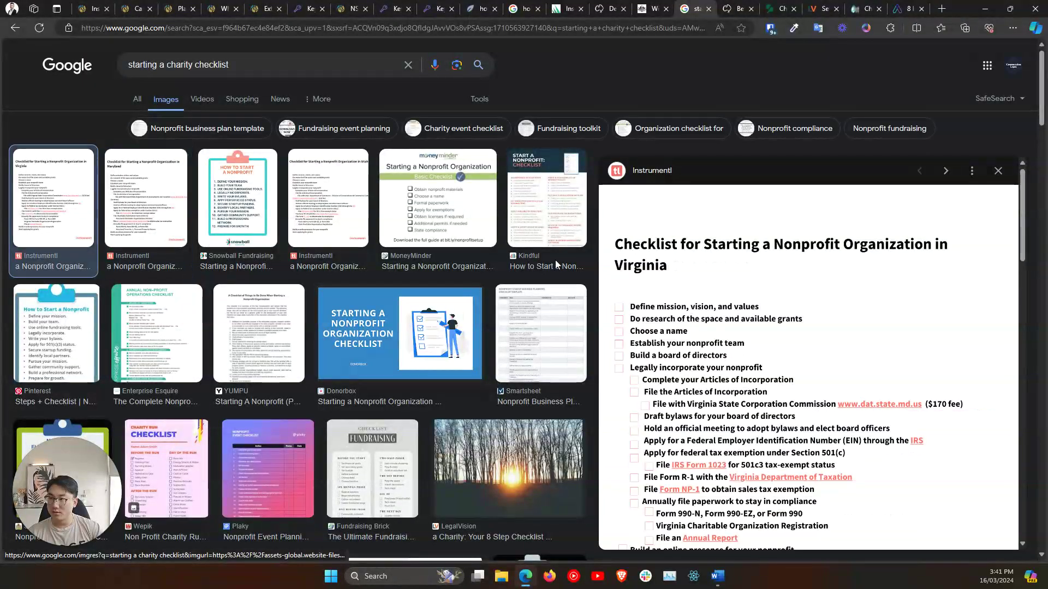
click(136, 206)
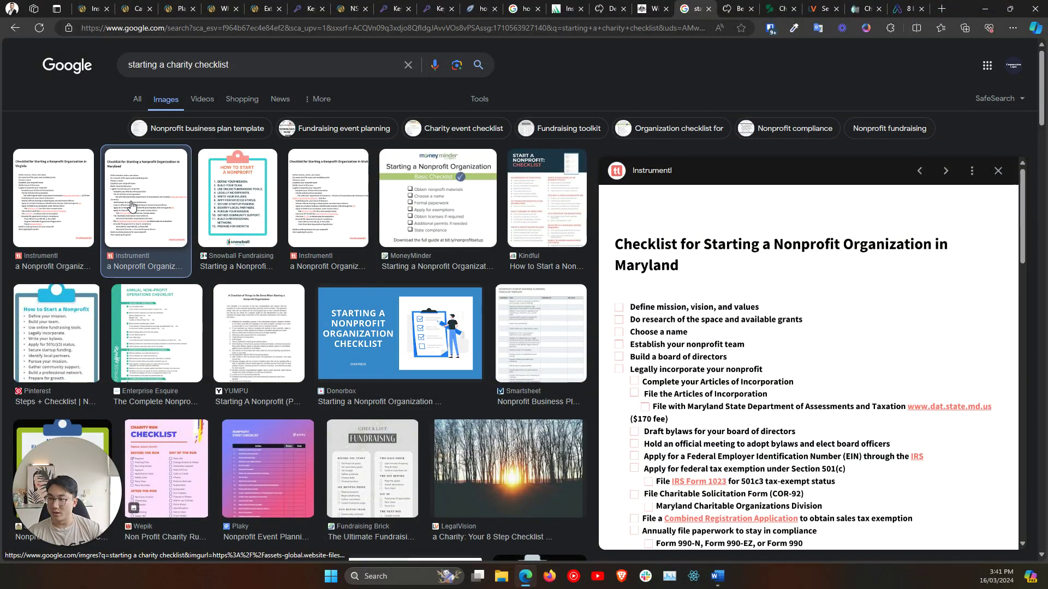
click(60, 206)
click(142, 206)
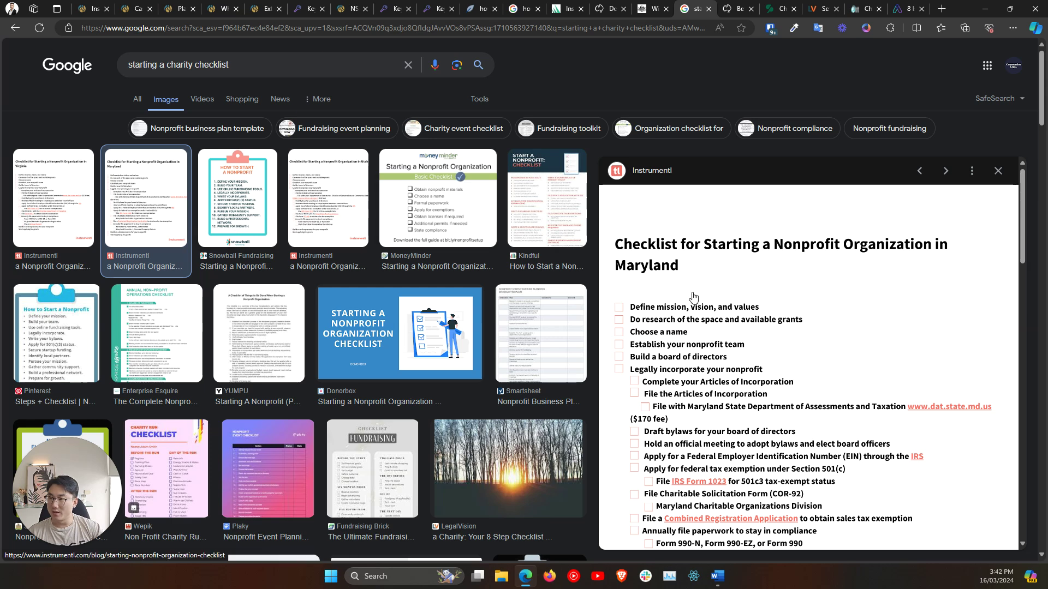
scroll(693, 297, down, 2)
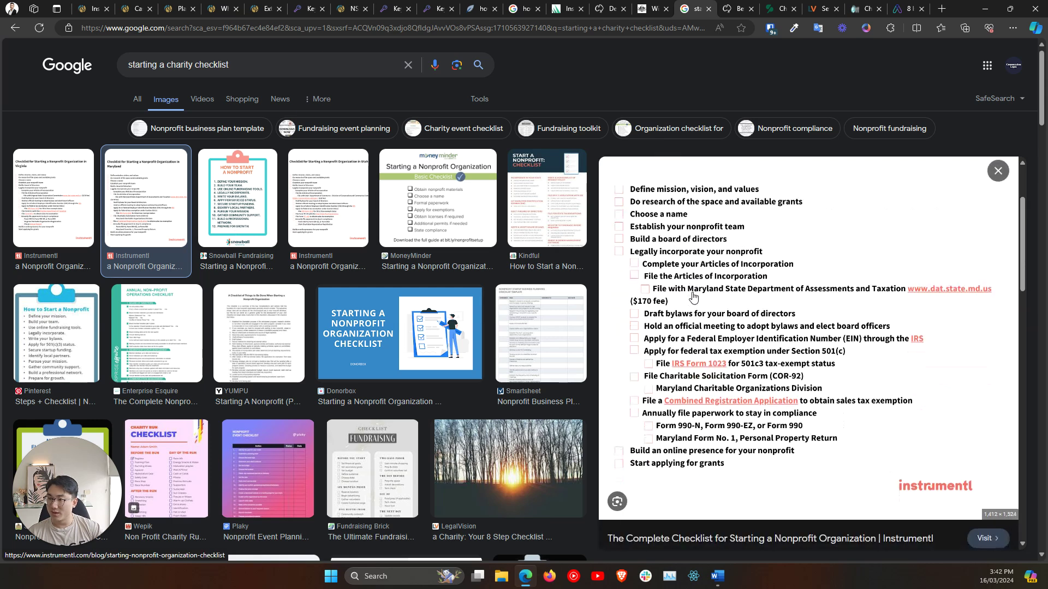
scroll(690, 317, up, 2)
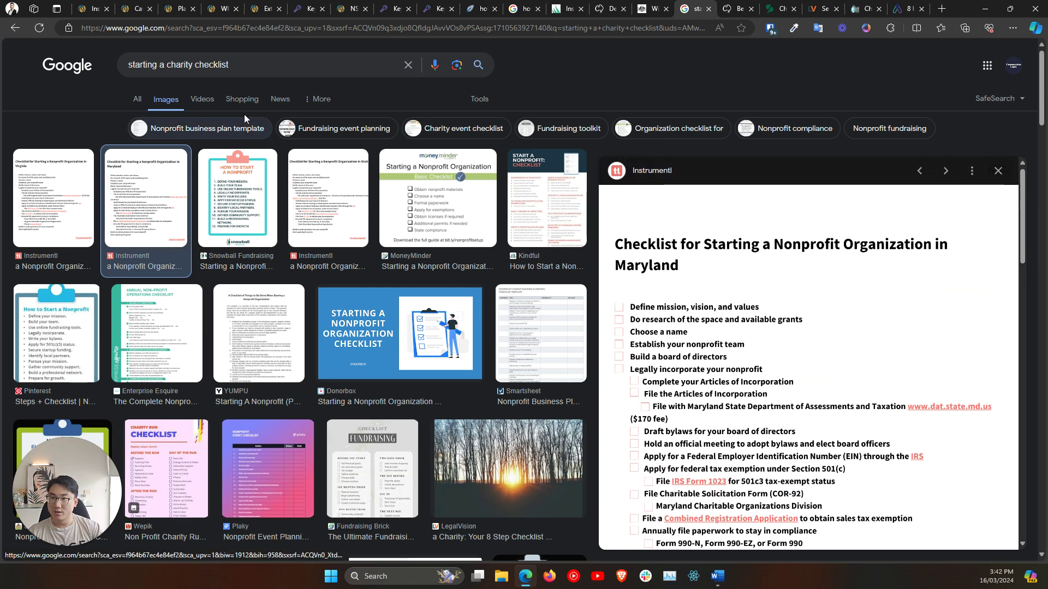
Check the general web results for "starting a charity checklist", then return to the image results.
drag(232, 65, 87, 64)
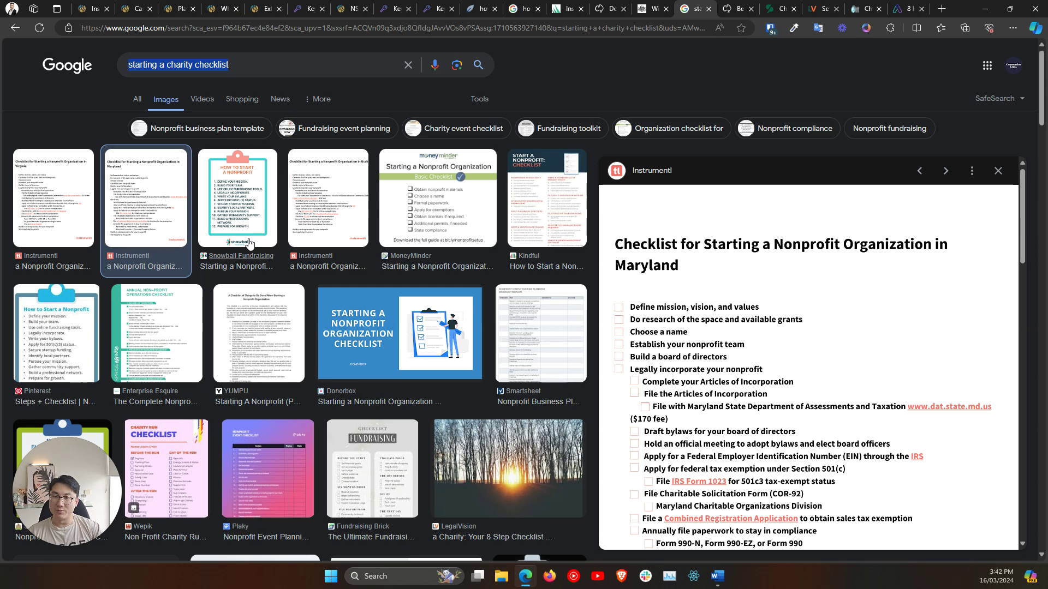
click(137, 99)
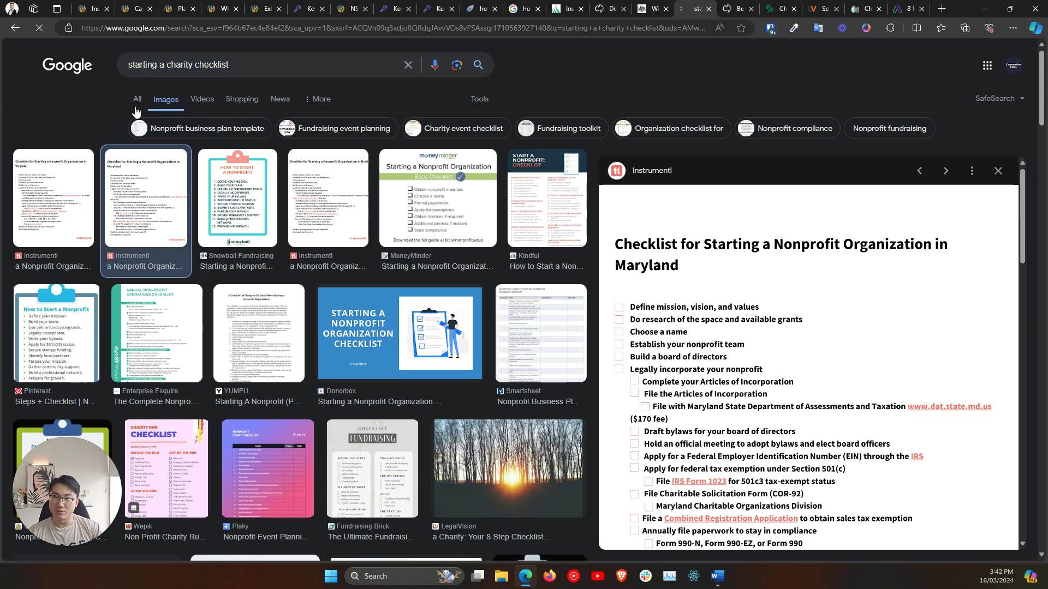
scroll(249, 411, down, 3)
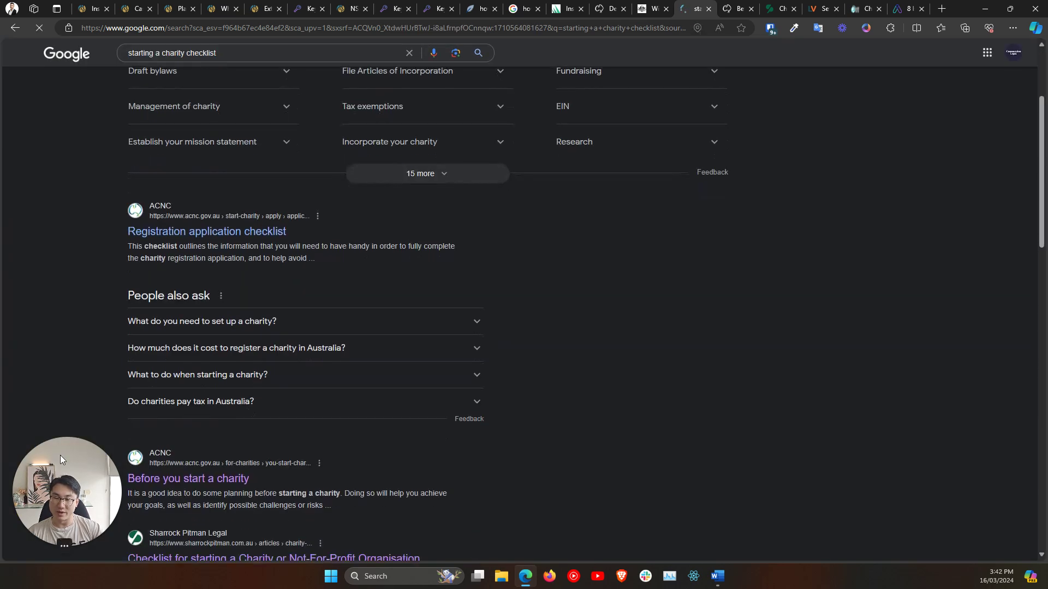
scroll(240, 513, up, 3)
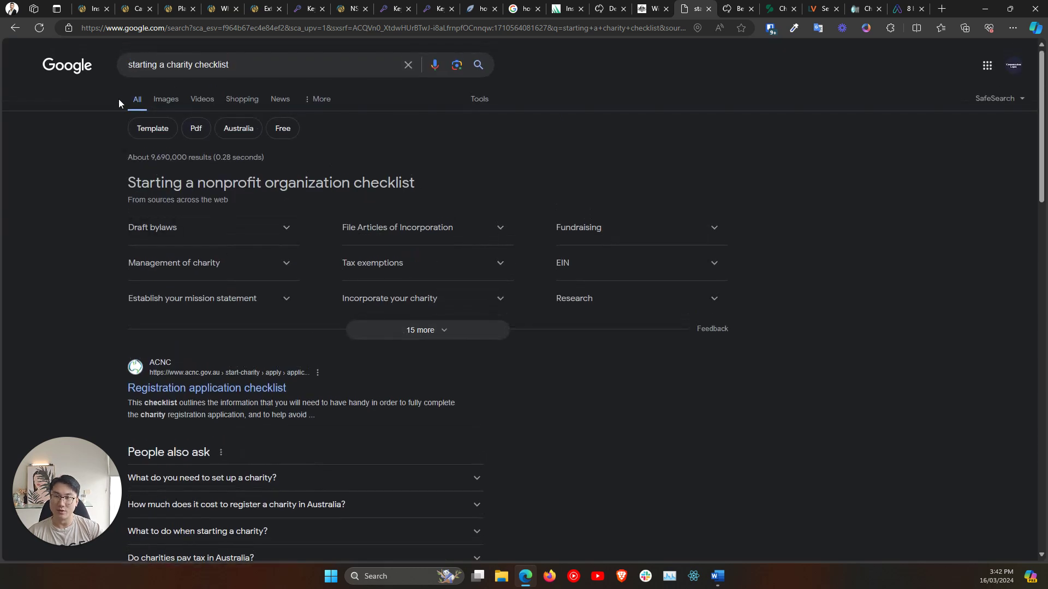
click(173, 108)
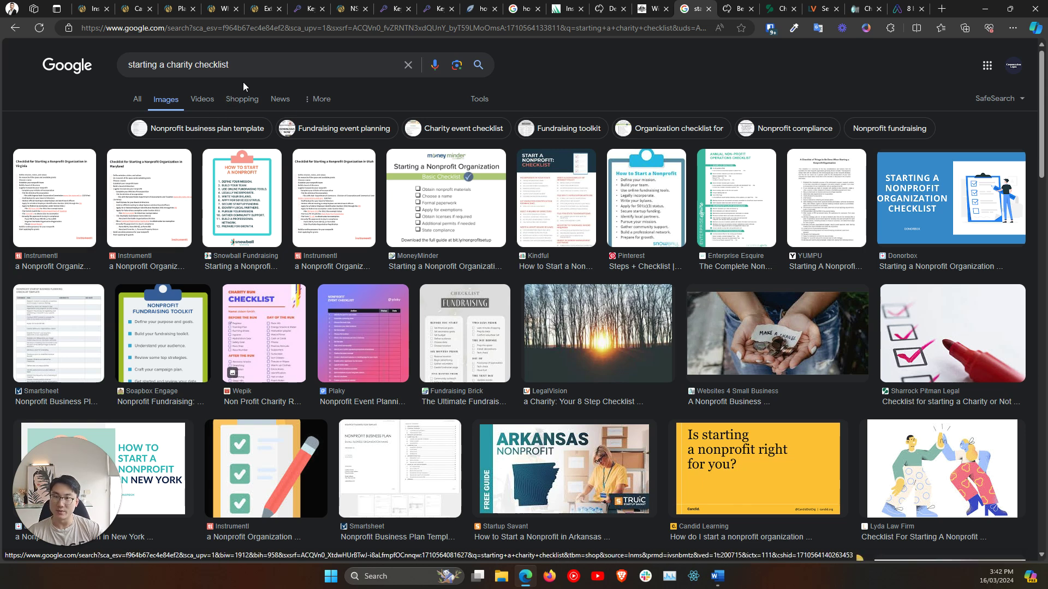
Preview the Snowball Fundraising, Instrumentl Utah and Kindful nonprofit checklist images and examine how each lays out its items.
drag(245, 76, 99, 79)
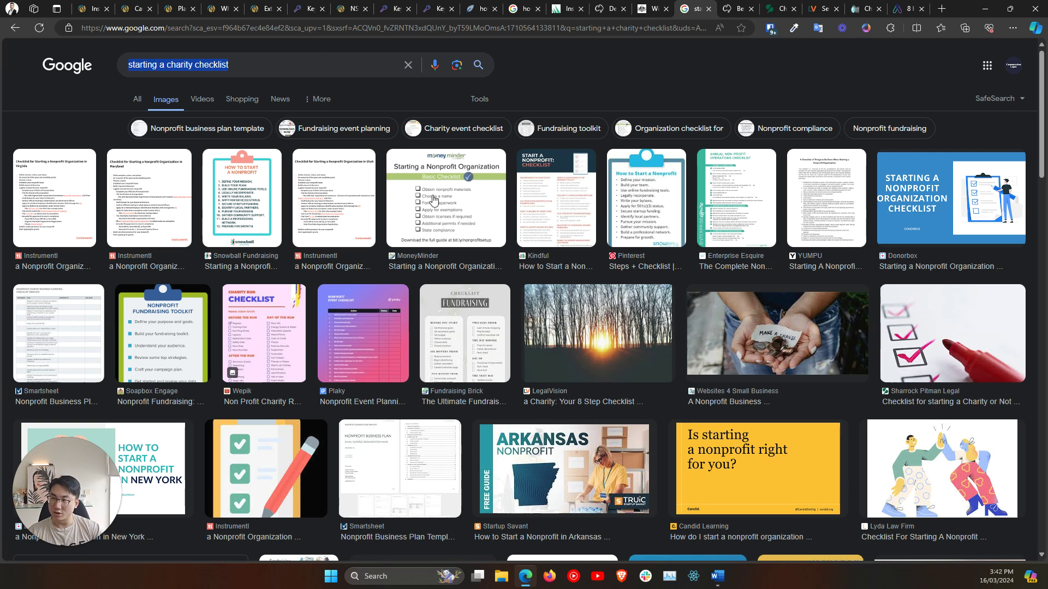
click(218, 202)
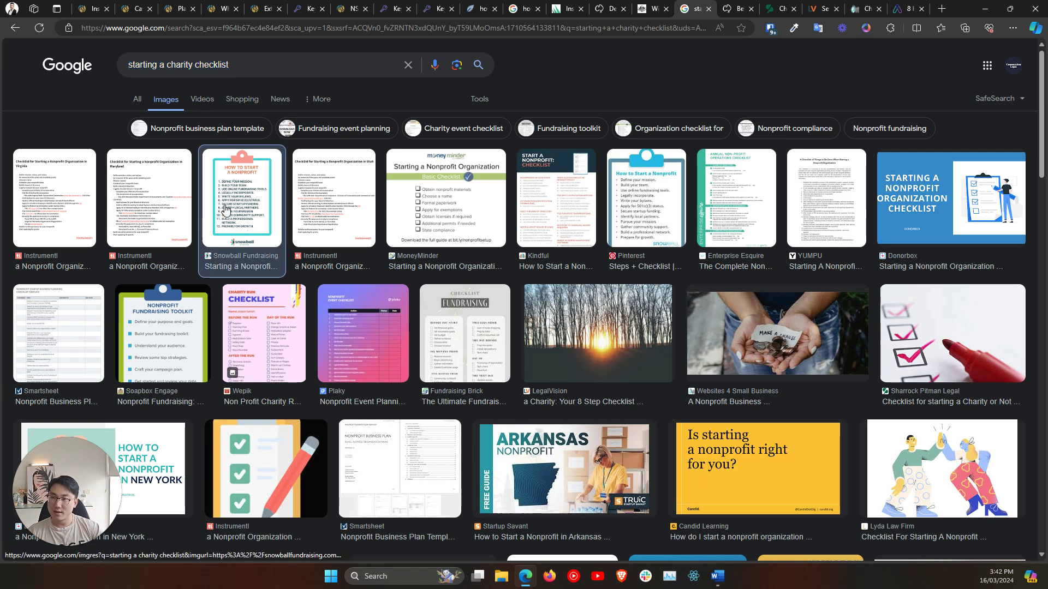
scroll(756, 309, down, 6)
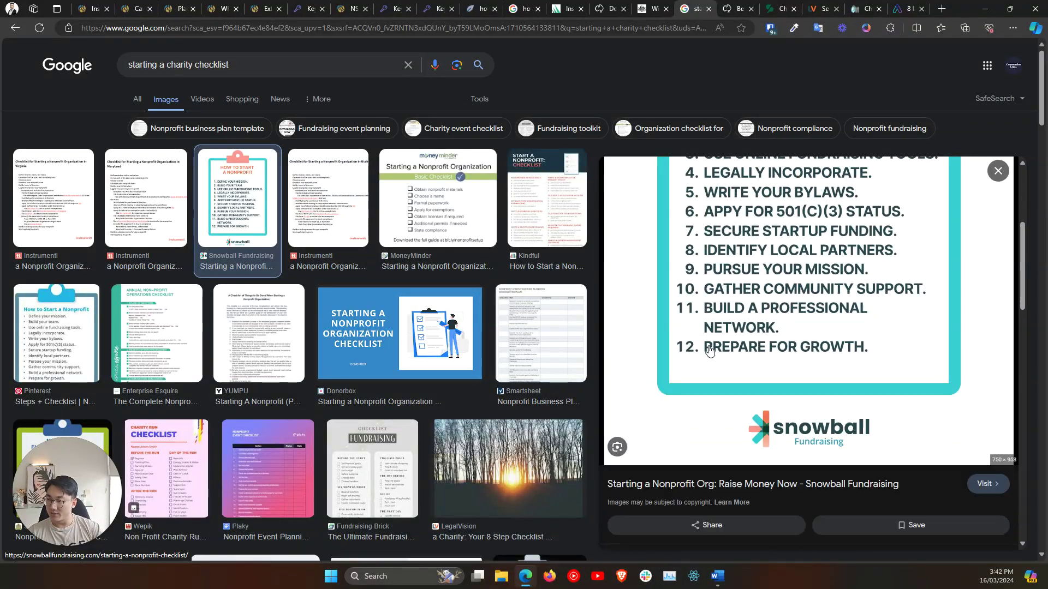
scroll(719, 424, up, 6)
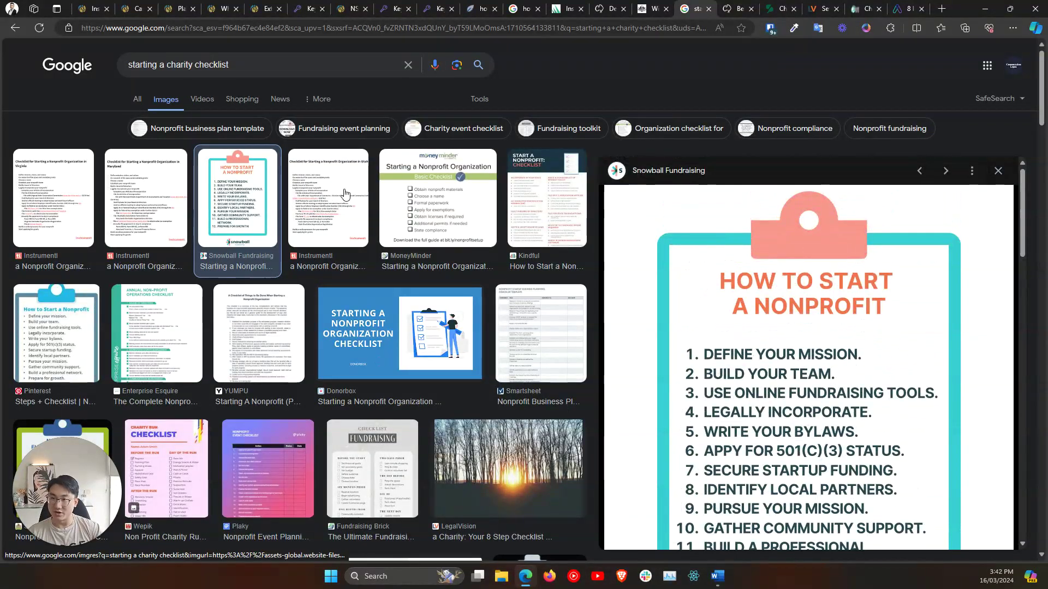
click(356, 203)
scroll(761, 407, down, 3)
scroll(760, 407, up, 2)
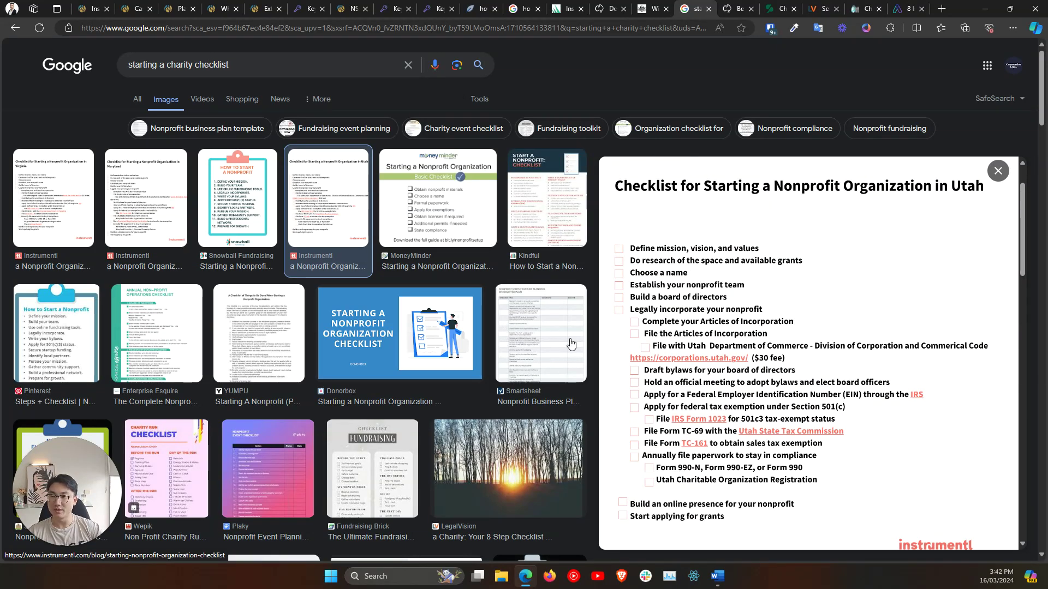
click(565, 202)
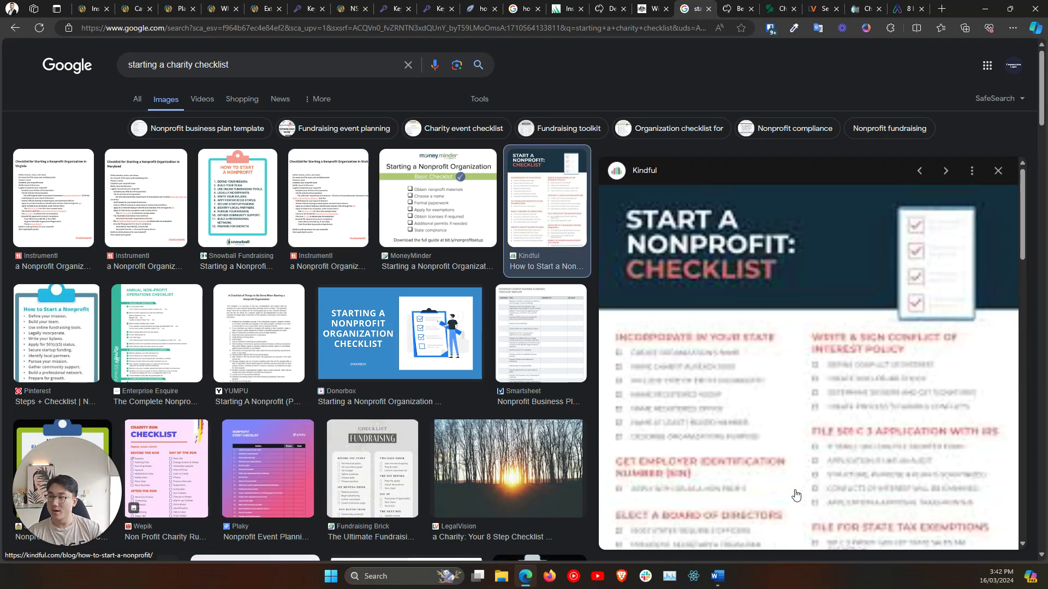
scroll(745, 464, down, 5)
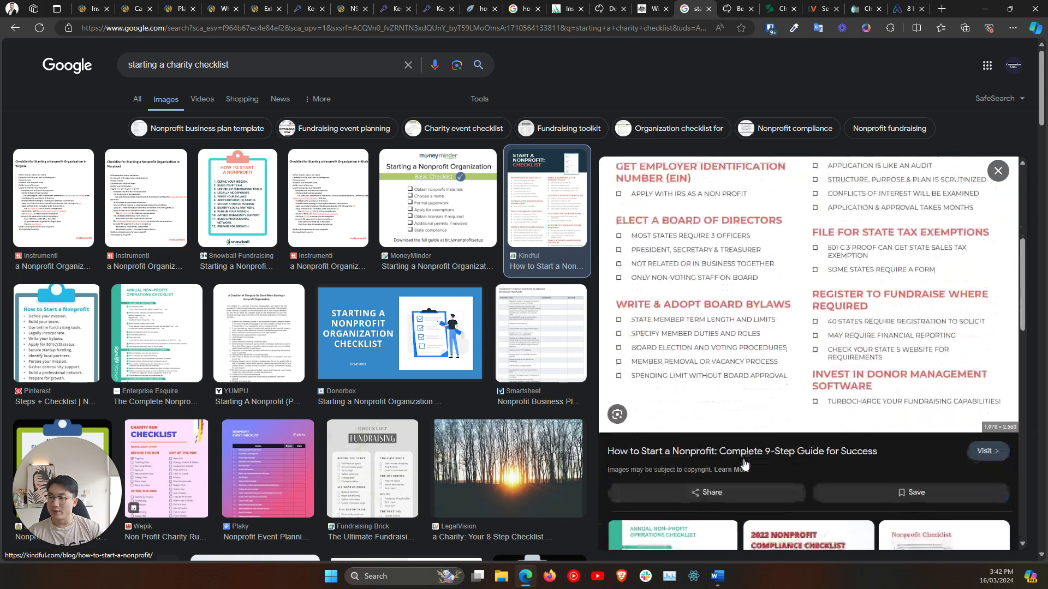
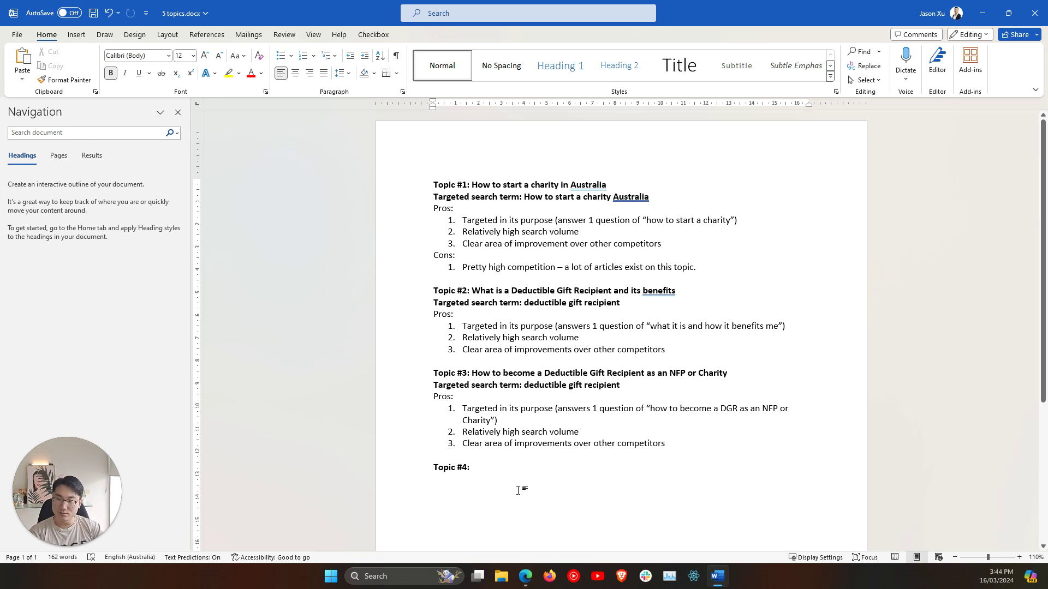
In the Word document 5 topics.docx, title Topic #4 "Starting a Charity Checklist" and add a "Targeted search term:" line below it.
text(Starting )
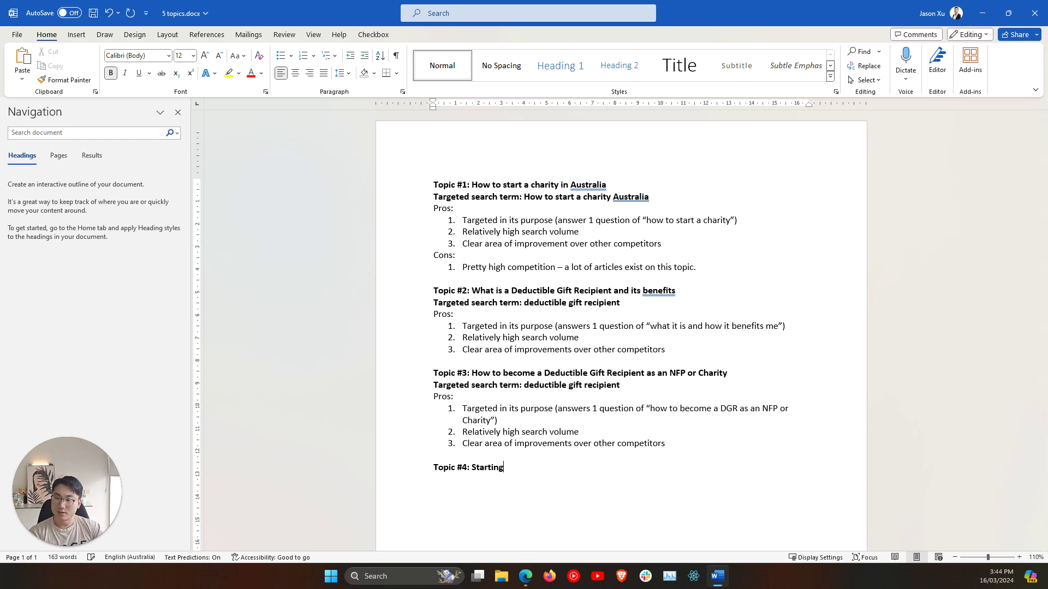
text(a Charity C)
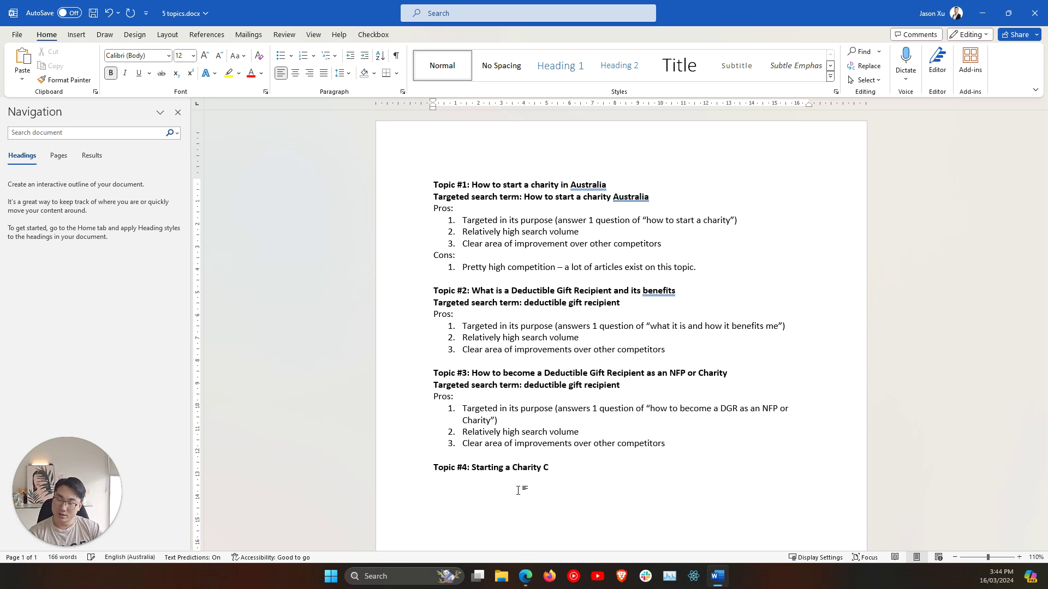
text(hecklist)
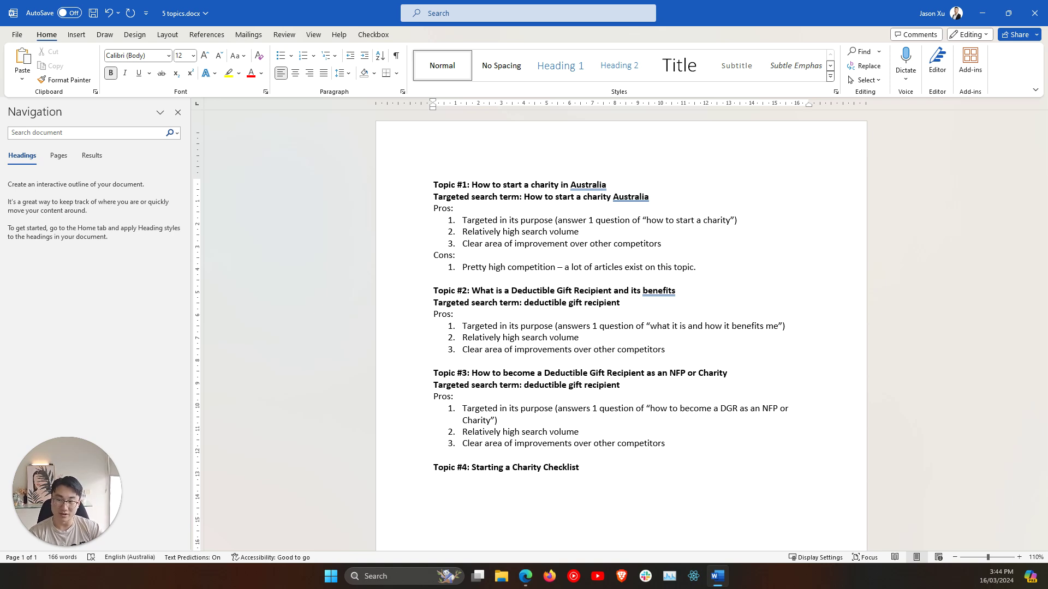
text(Targeted search term:)
Switch to Keysearch in the browser and run Australian keyword research for "starting a charity checklist".
key(alt+Tab)
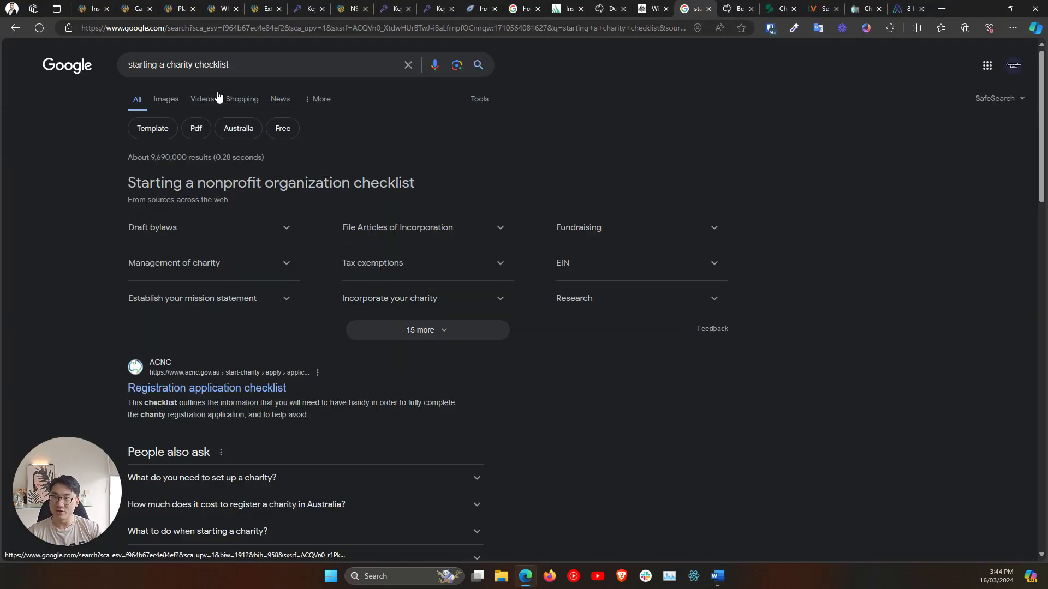
click(306, 8)
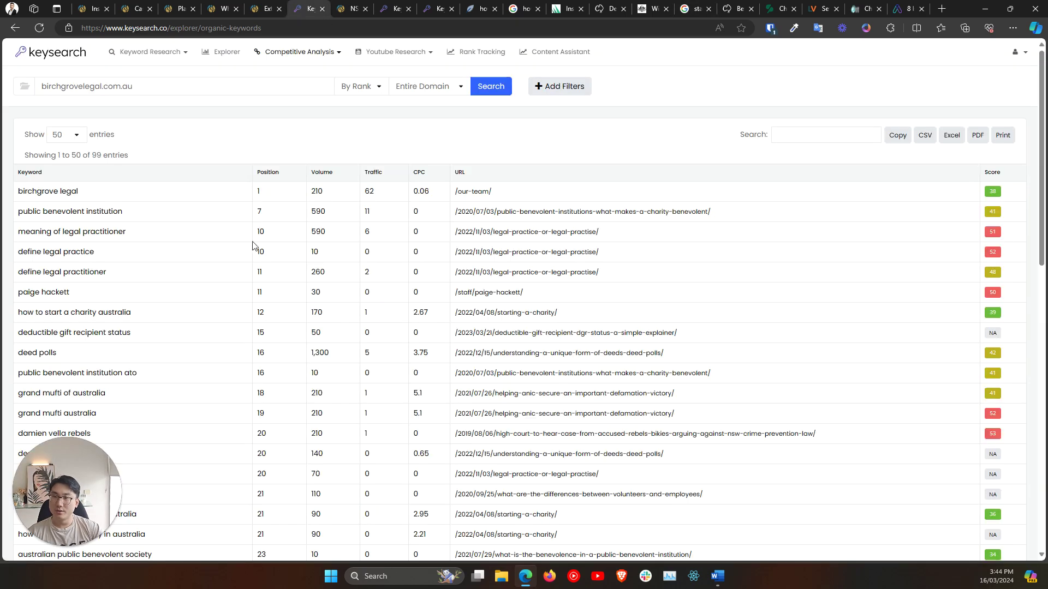
click(357, 6)
click(393, 7)
drag(240, 86, 148, 87)
key(ctrl+a)
text(starting a charity checklist)
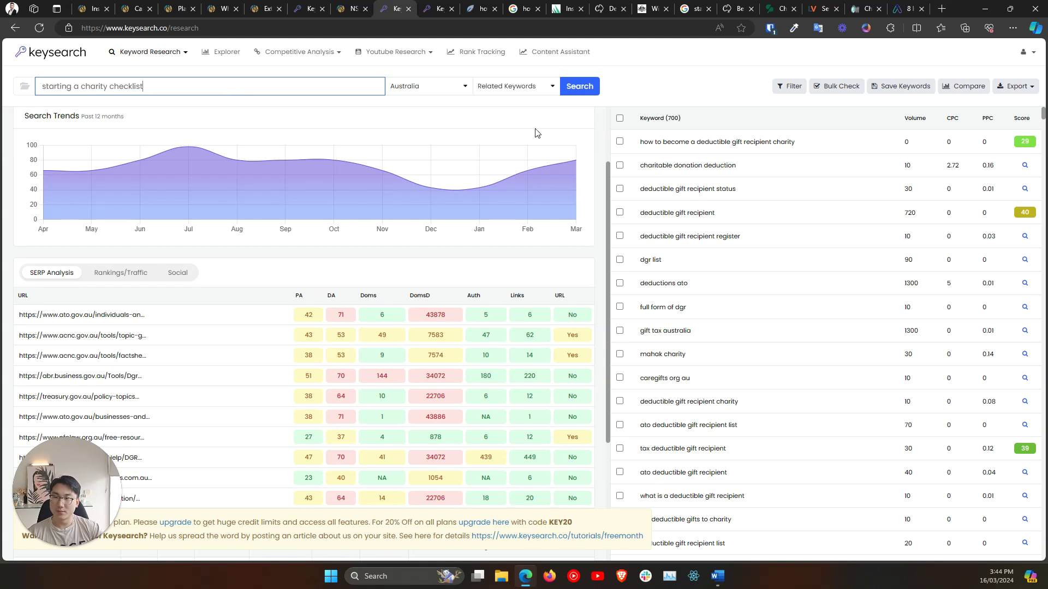
click(568, 86)
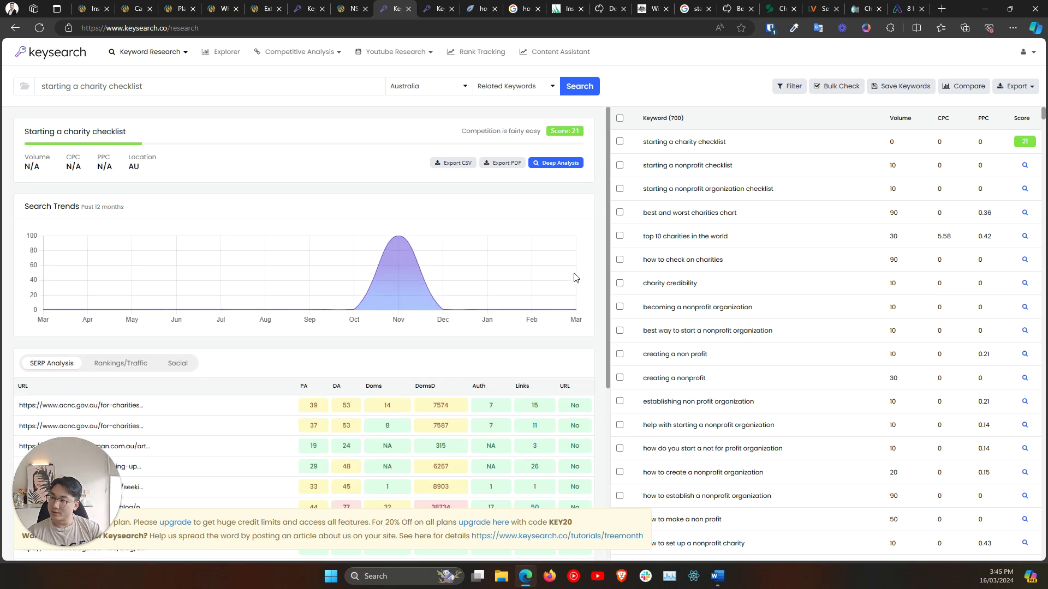
Shorten the Keysearch query to "starting a charity", run it, and look through the related keywords and their volumes.
triple_click(160, 93)
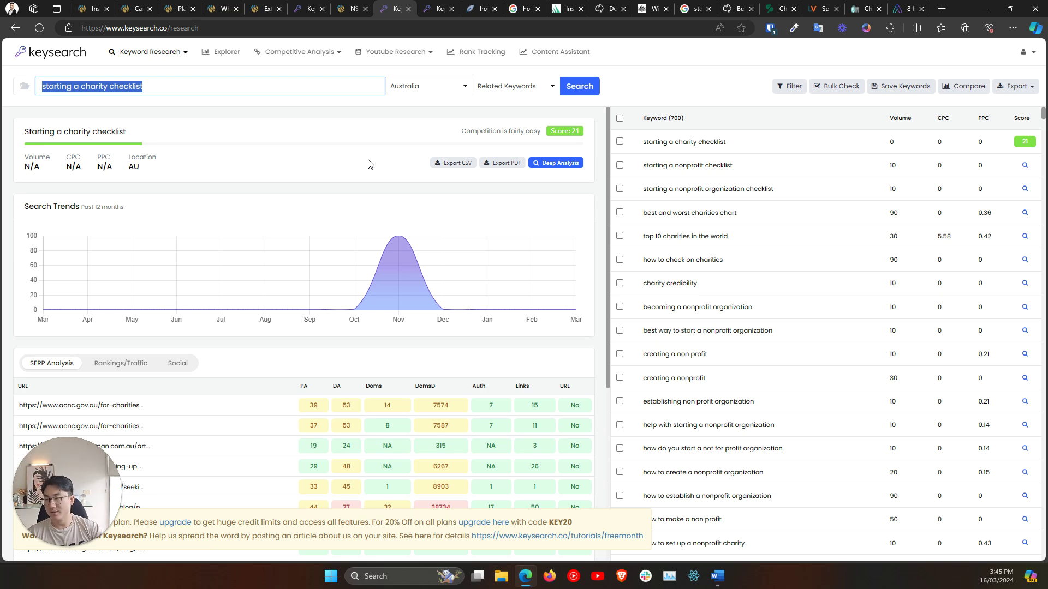
drag(109, 87, 193, 94)
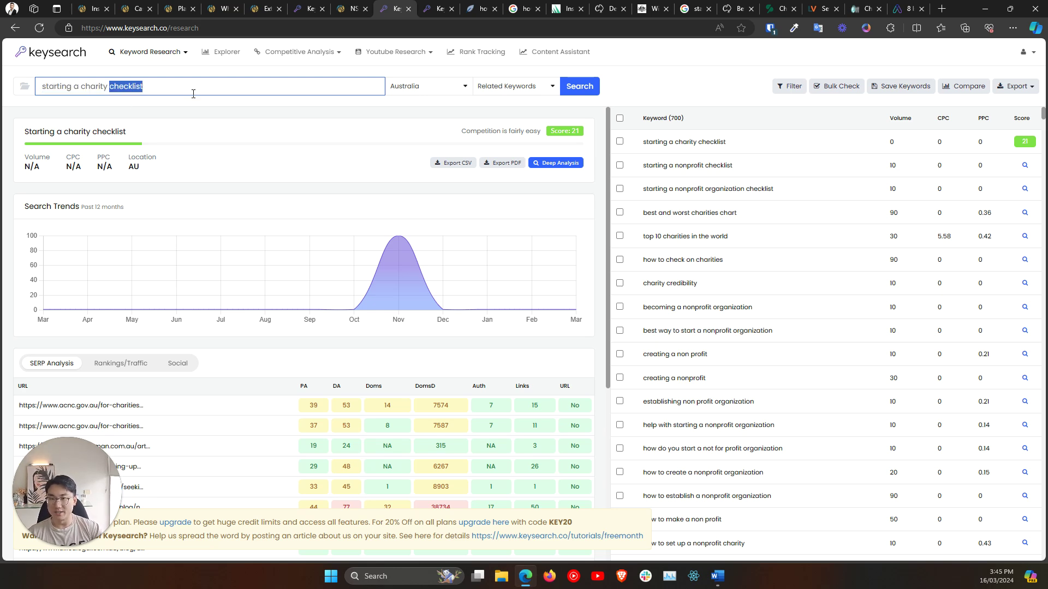
key(alt+Tab)
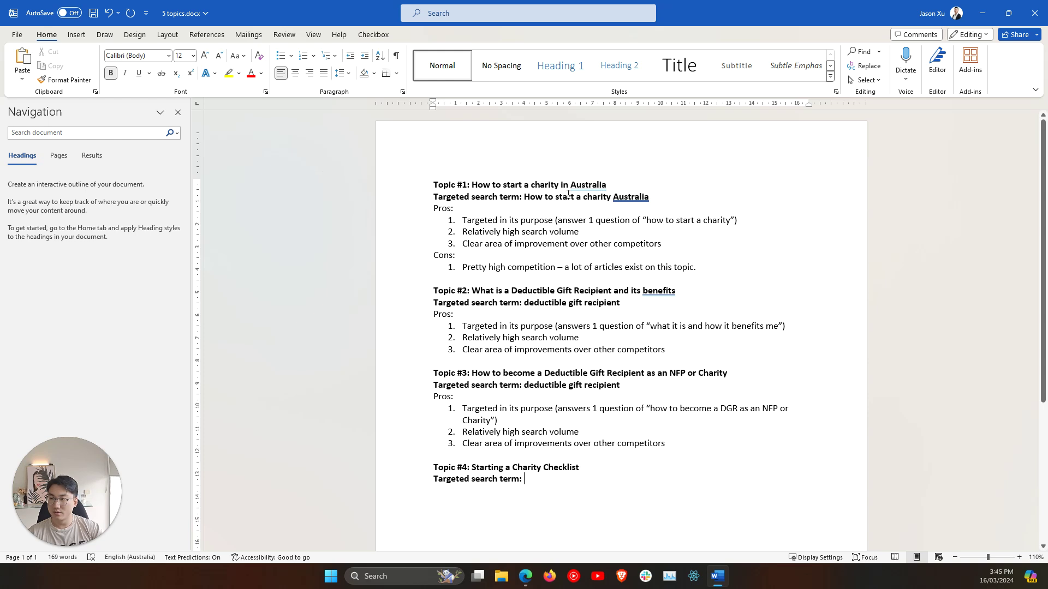
key(alt+Tab)
triple_click(121, 93)
double_click(124, 91)
key(BackSpace)
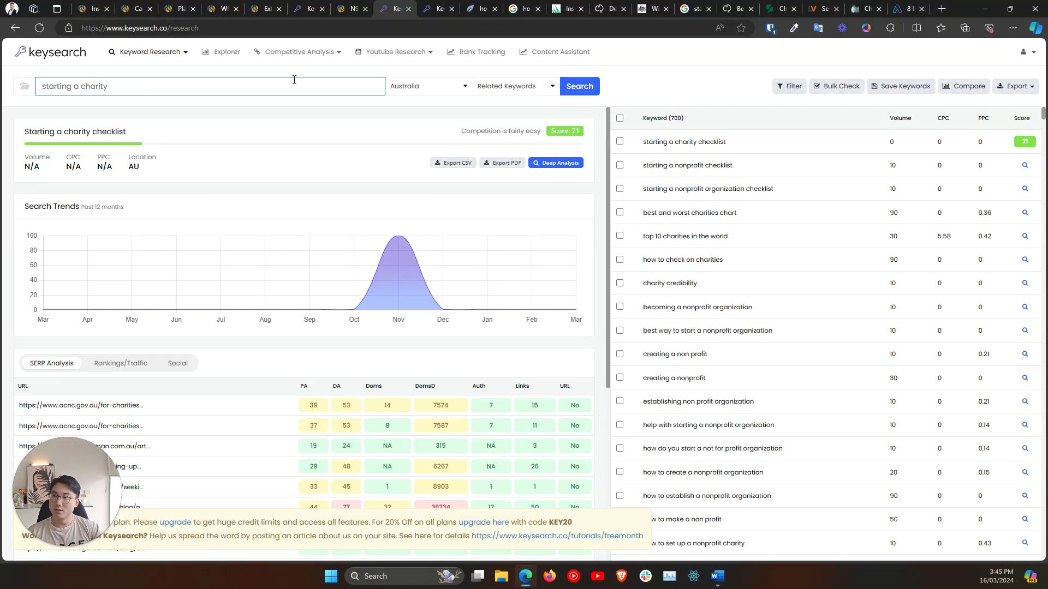
click(569, 95)
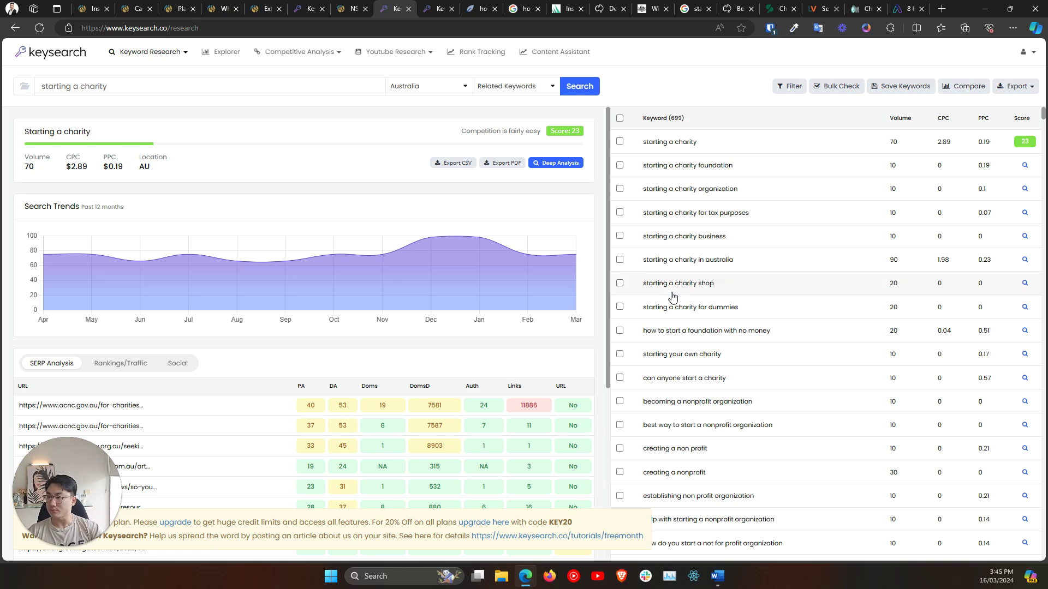
scroll(673, 297, down, 6)
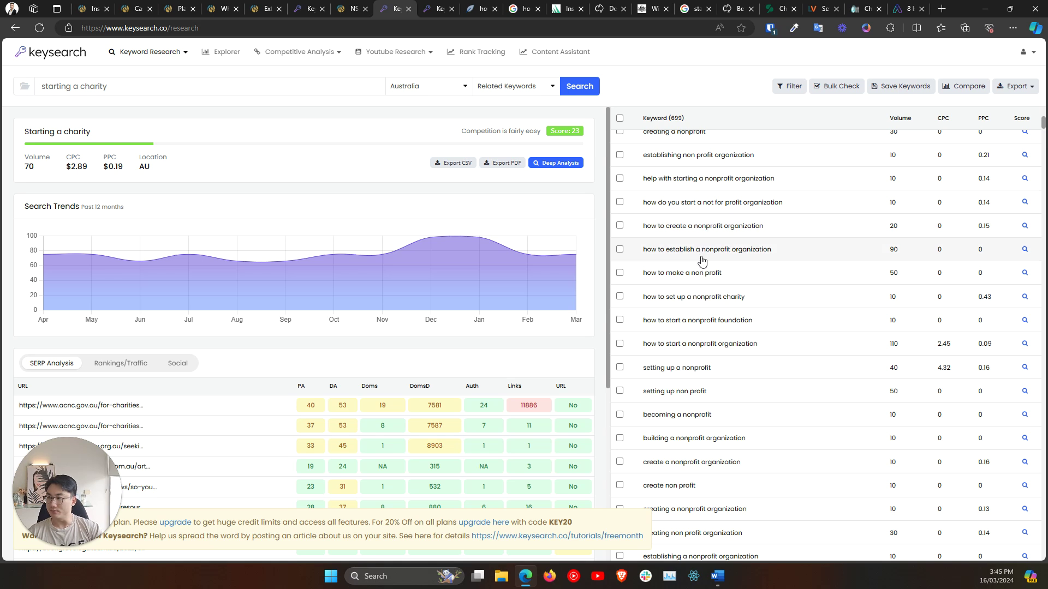
Try to research the keyword "starting a nonprofit" in Keysearch and dismiss the upgrade notice.
double_click(101, 87)
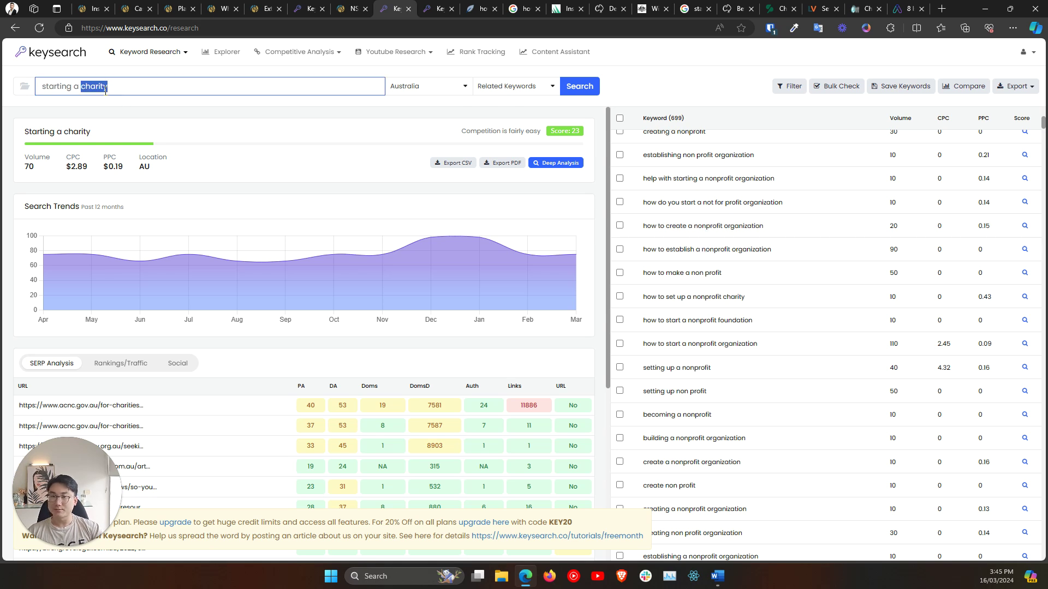
text(no)
key(BackSpace)
key(BackSpace)
text(nonprofit)
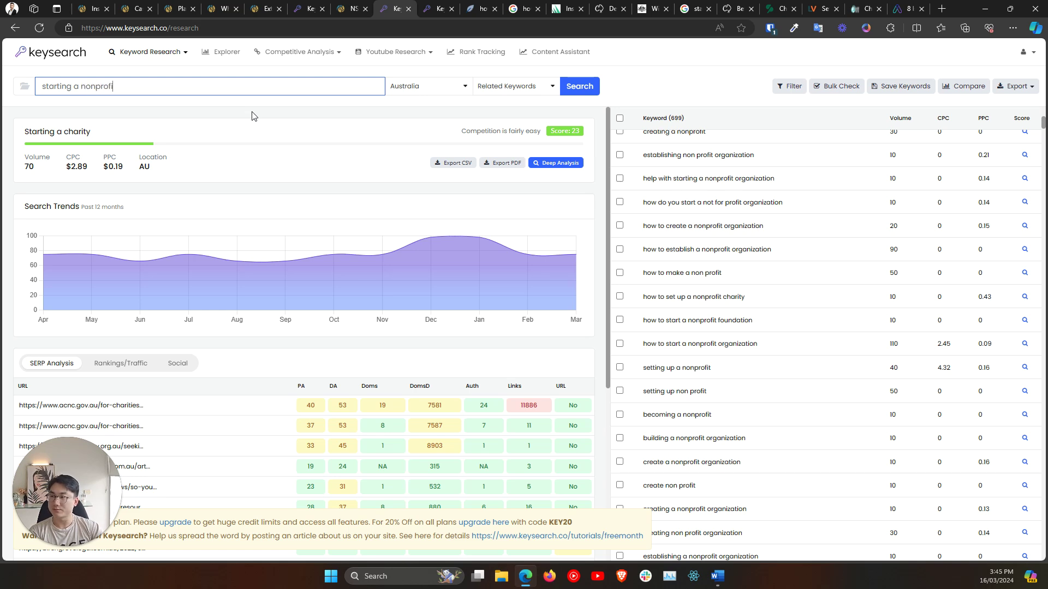
key(Return)
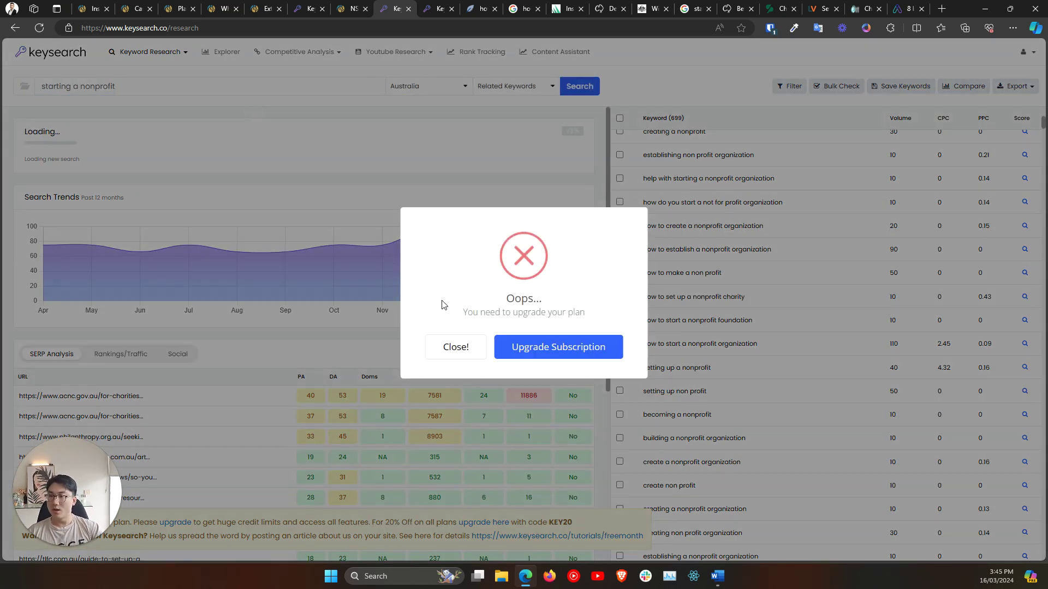
click(454, 356)
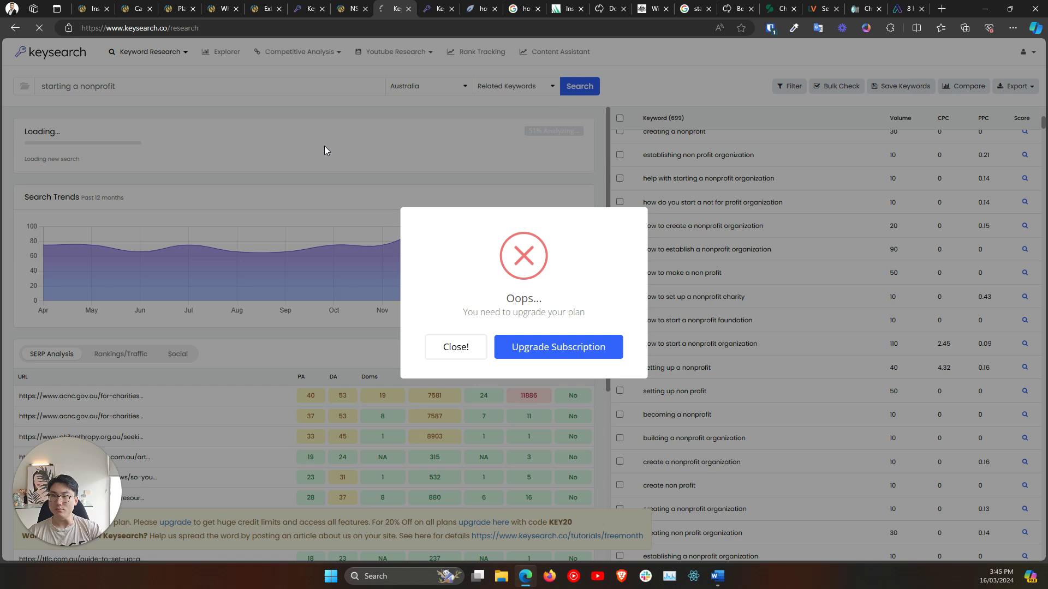
click(466, 343)
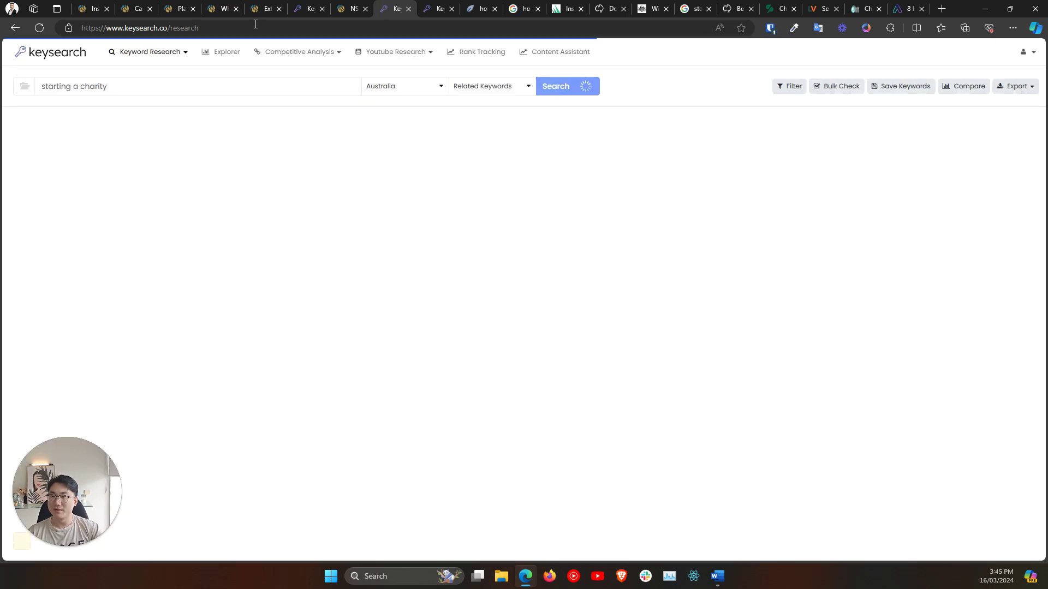
Open Keyword Revealer's keyword research page in place of Keysearch and log in with the saved account.
click(206, 31)
text(keywo)
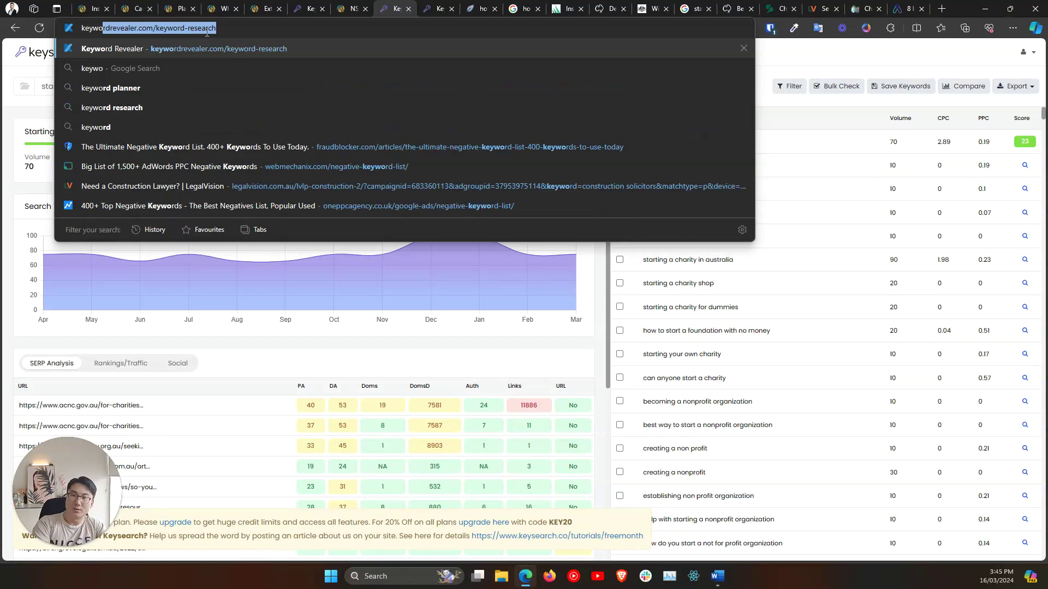
key(Return)
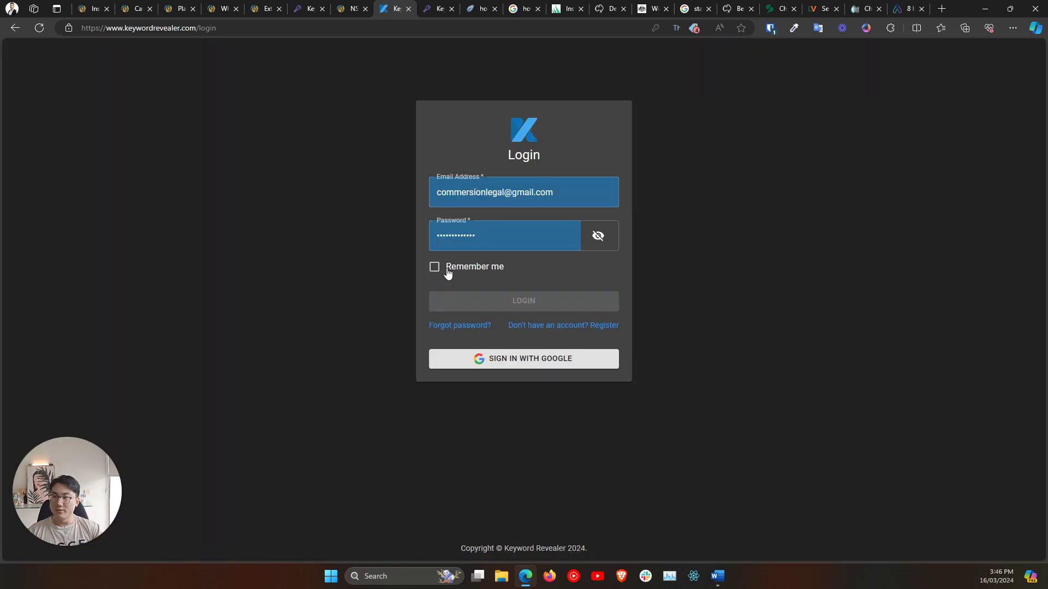
click(446, 268)
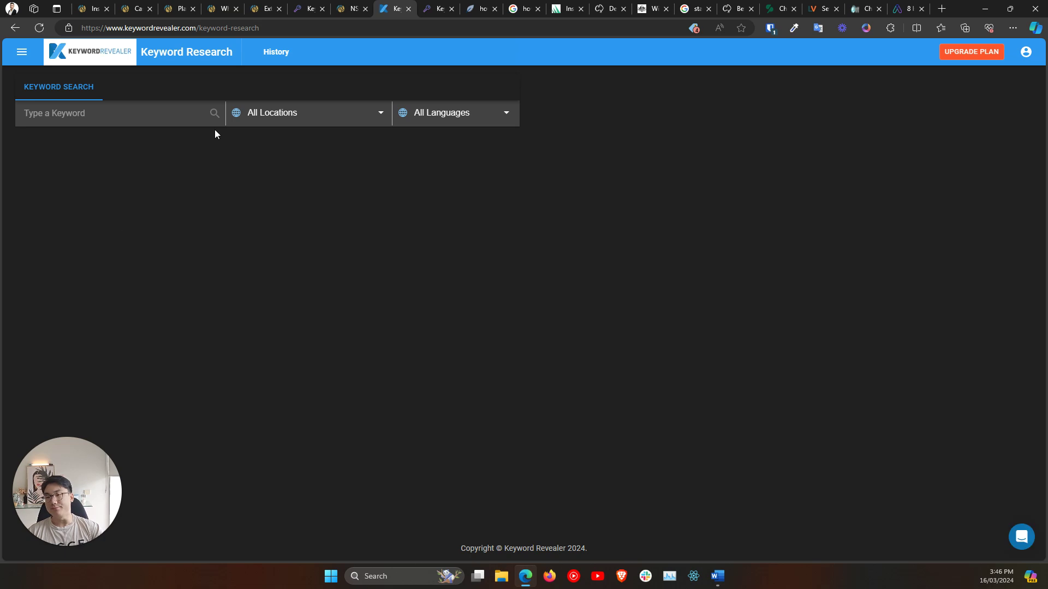
Set the Keyword Revealer location to Australia and search for the keyword "starting a nonprofit".
click(255, 115)
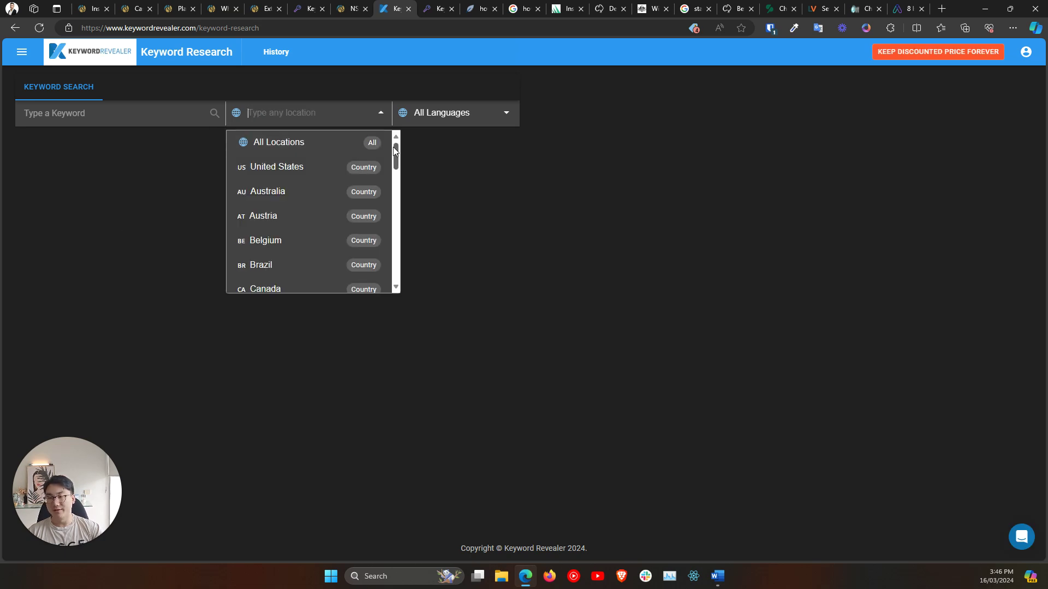
click(271, 193)
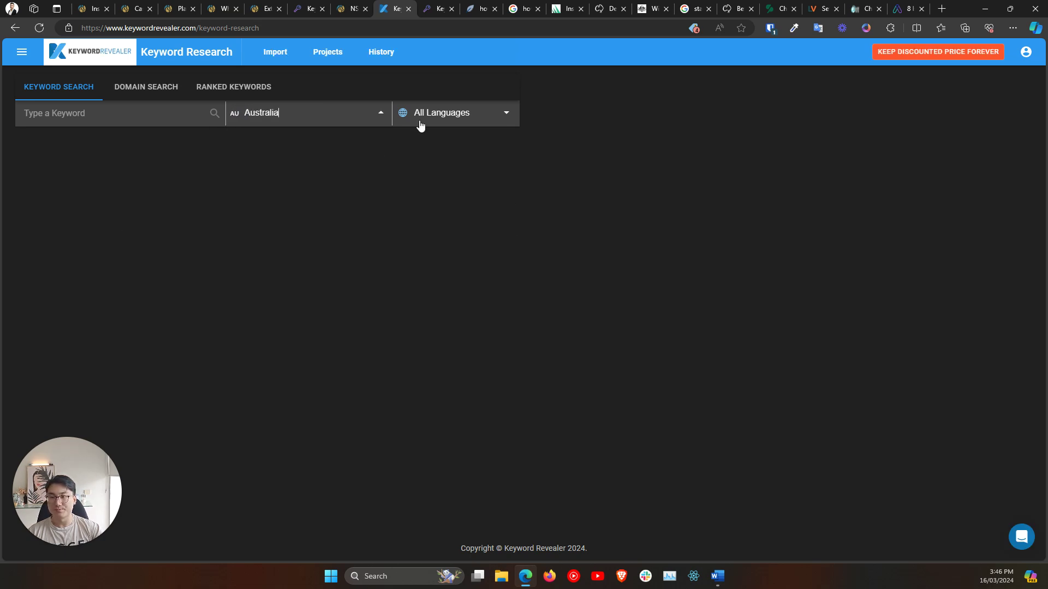
click(128, 112)
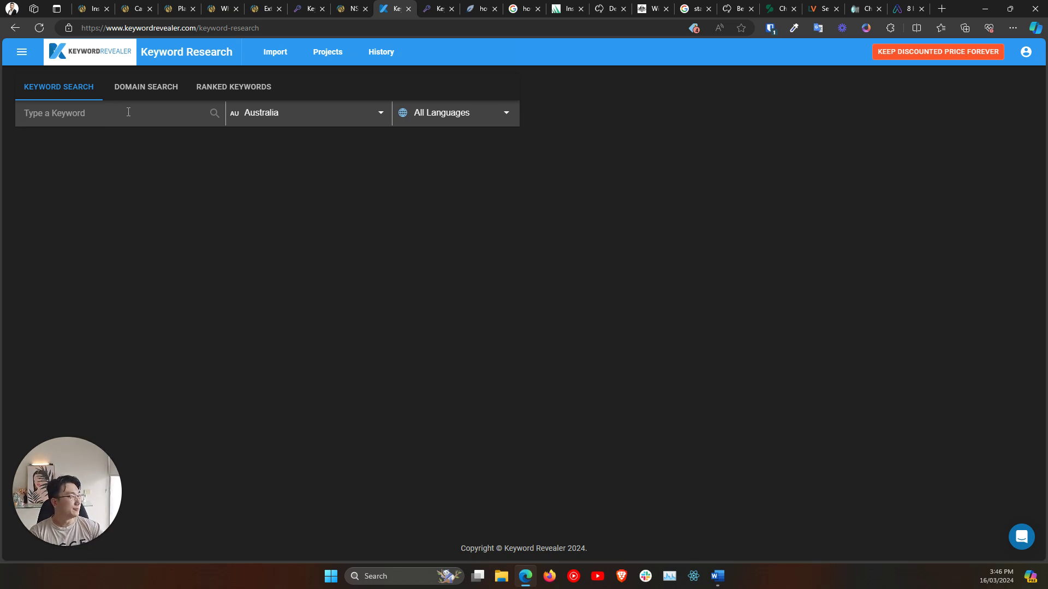
text(s)
key(BackSpace)
text(starting a )
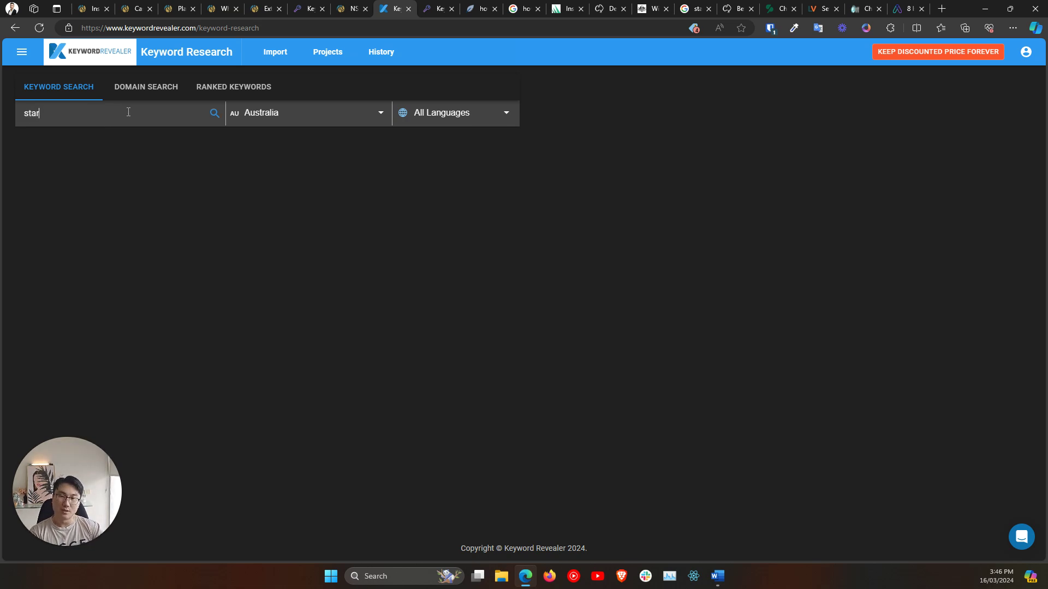
text(nonprofit)
key(Return)
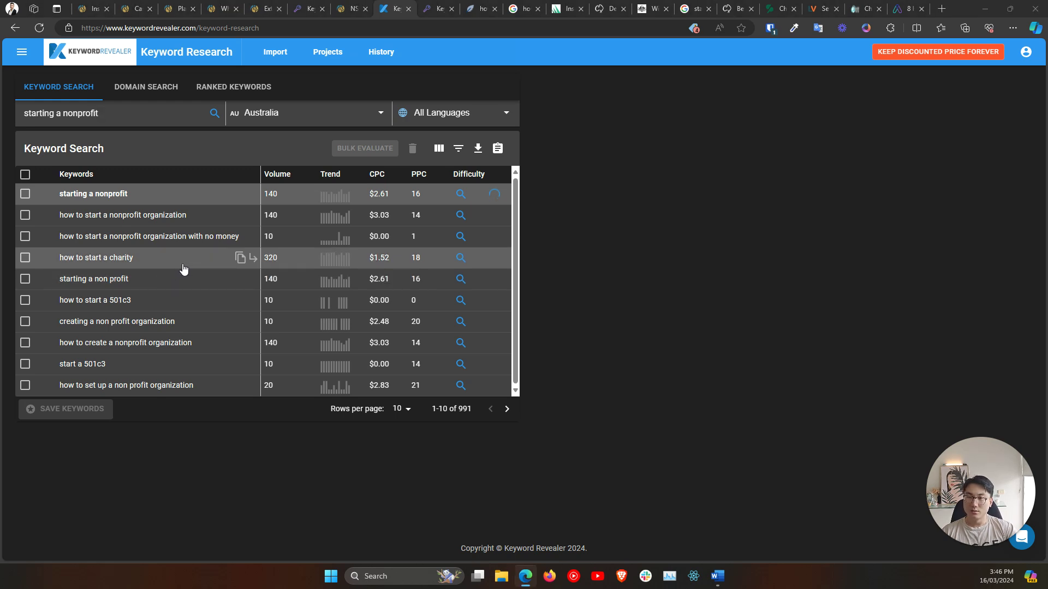
Check the related keyword "how to start a charity" in the Keyword Revealer results, then return to the Word document.
key(alt+Tab)
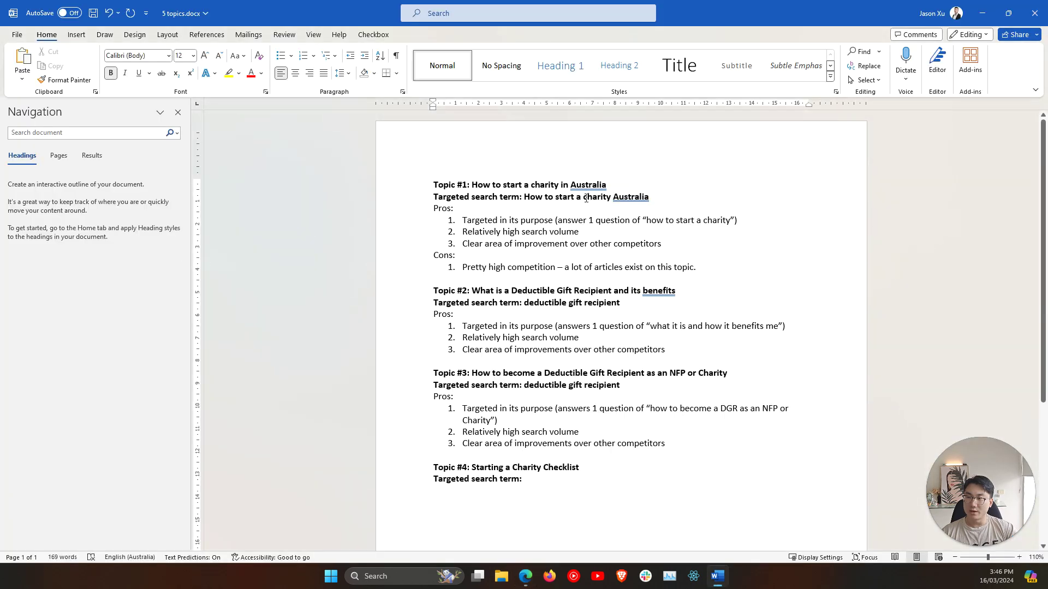
key(alt+Tab)
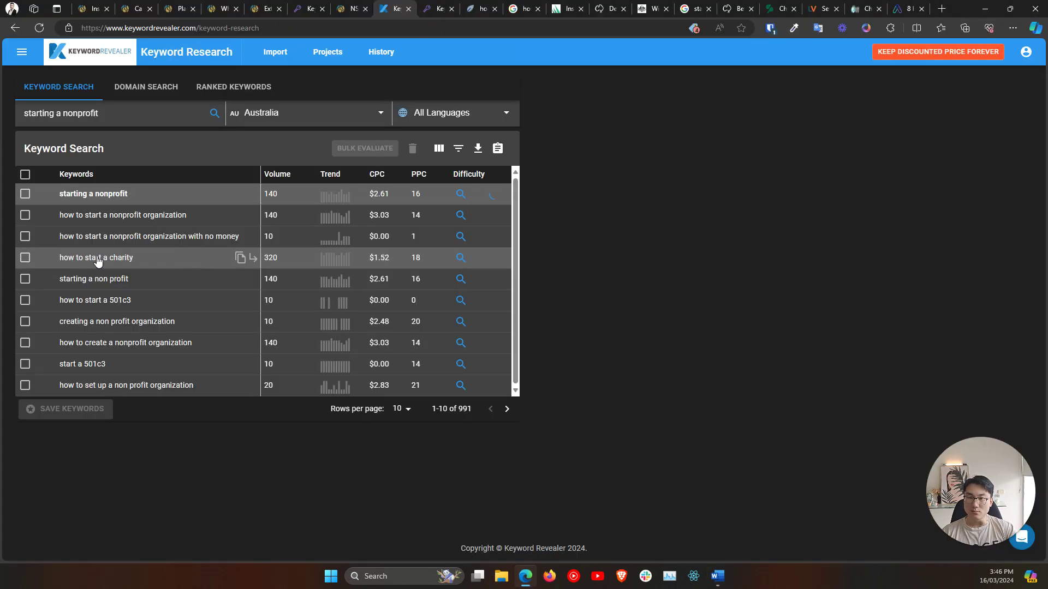
click(97, 261)
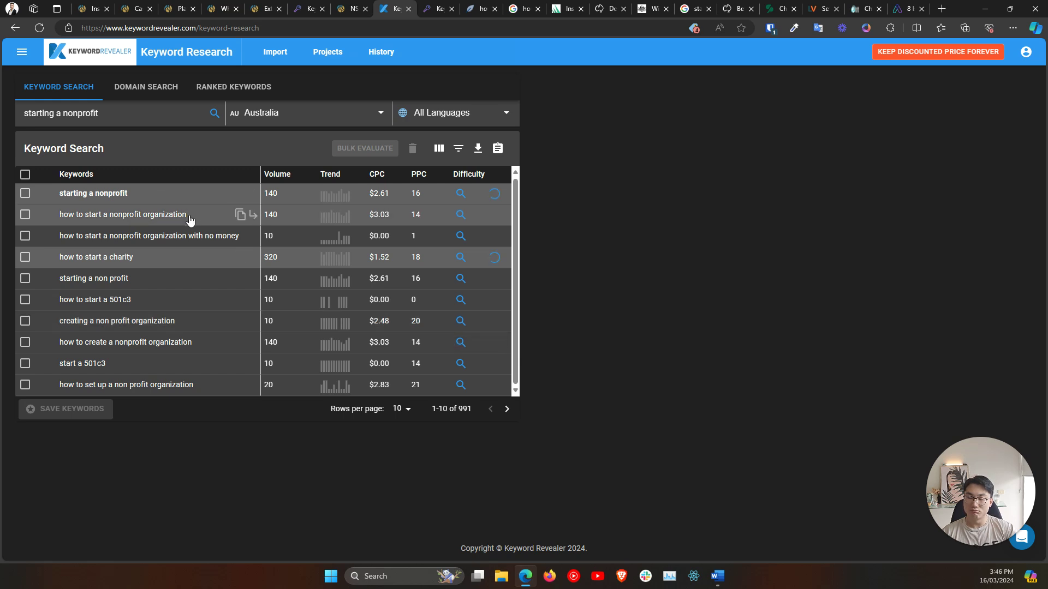
key(alt+Tab)
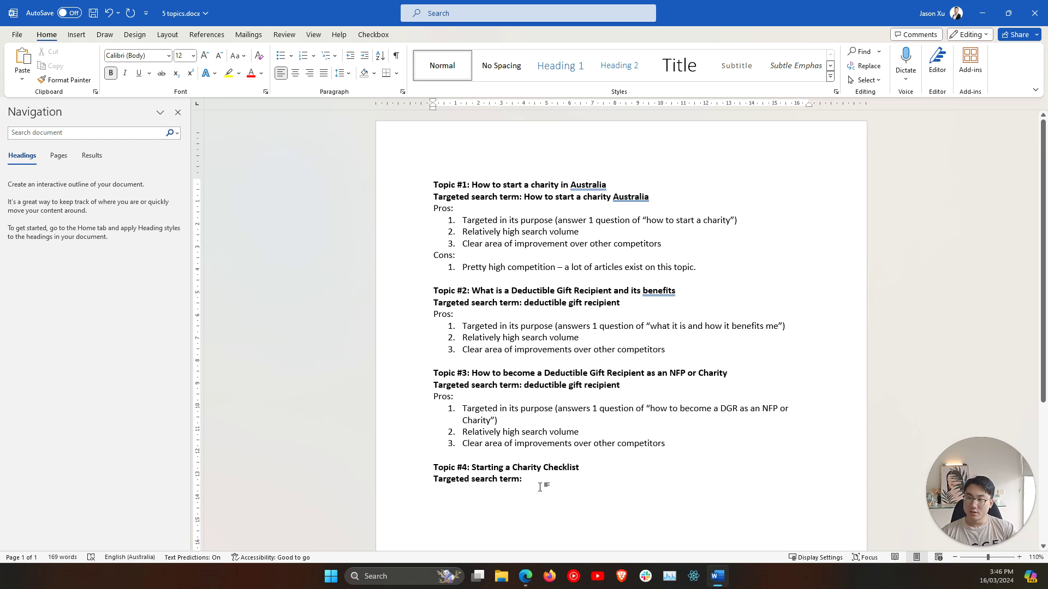
drag(540, 487, 425, 472)
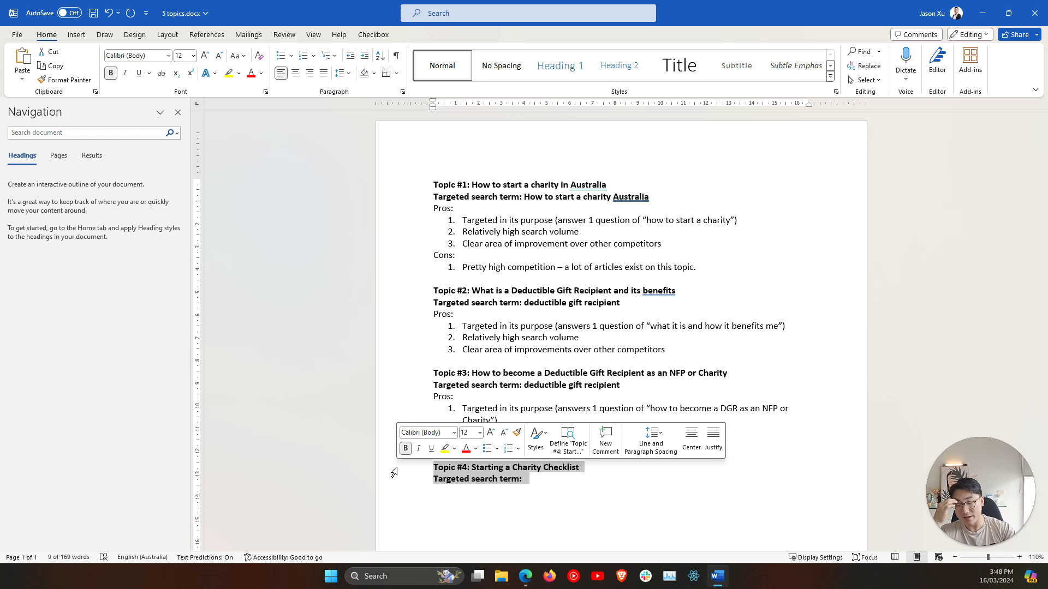
click(394, 470)
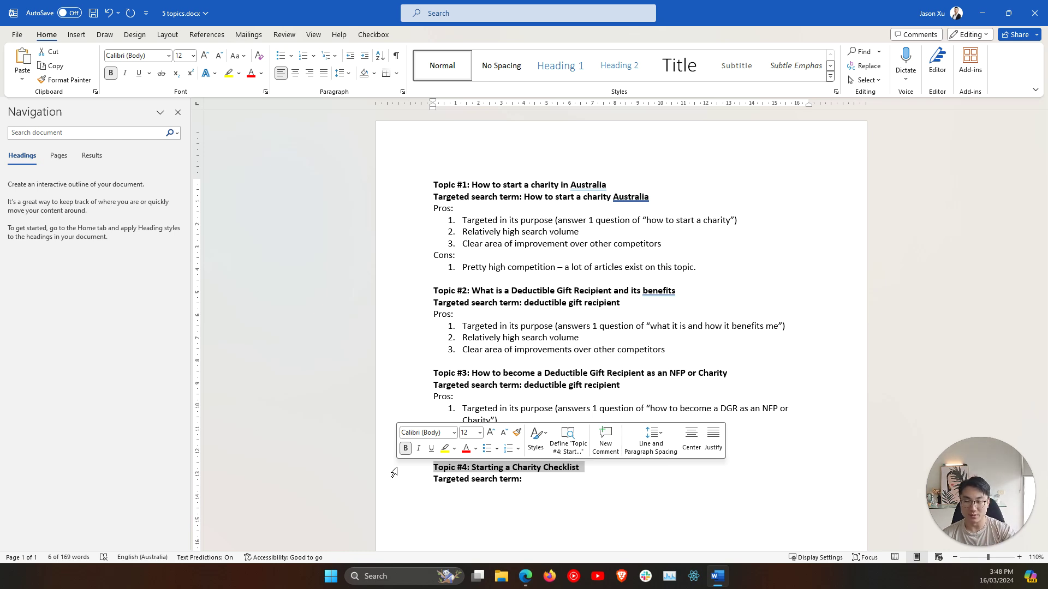
click(462, 468)
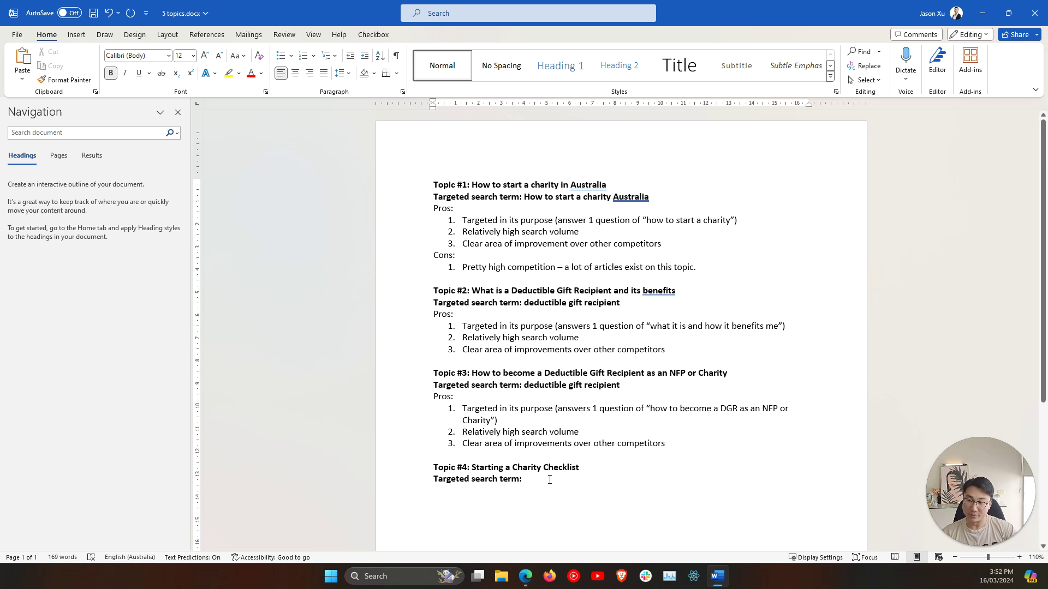
click(559, 494)
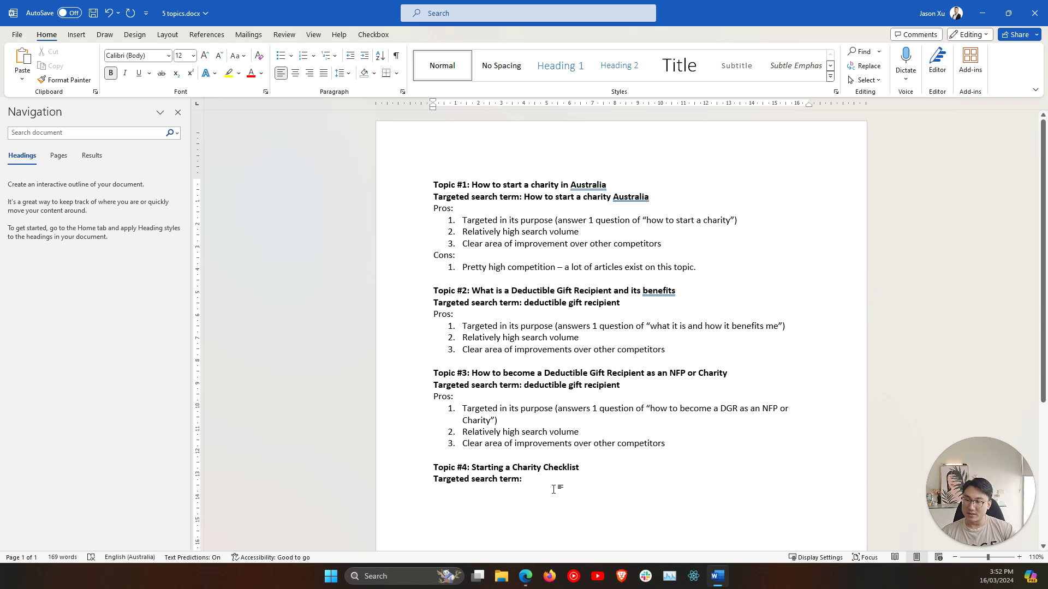
Copy Topic #1's search term "How to start a charity Australia" onto Topic #4's "Targeted search term:" line.
mouse_move(525, 199)
mouse_down()
mouse_move(655, 204)
mouse_move(520, 198)
mouse_up()
drag(524, 198, 651, 197)
key(ctrl+c)
click(535, 481)
key(ctrl+v)
drag(579, 468, 472, 467)
click(555, 480)
click(678, 473)
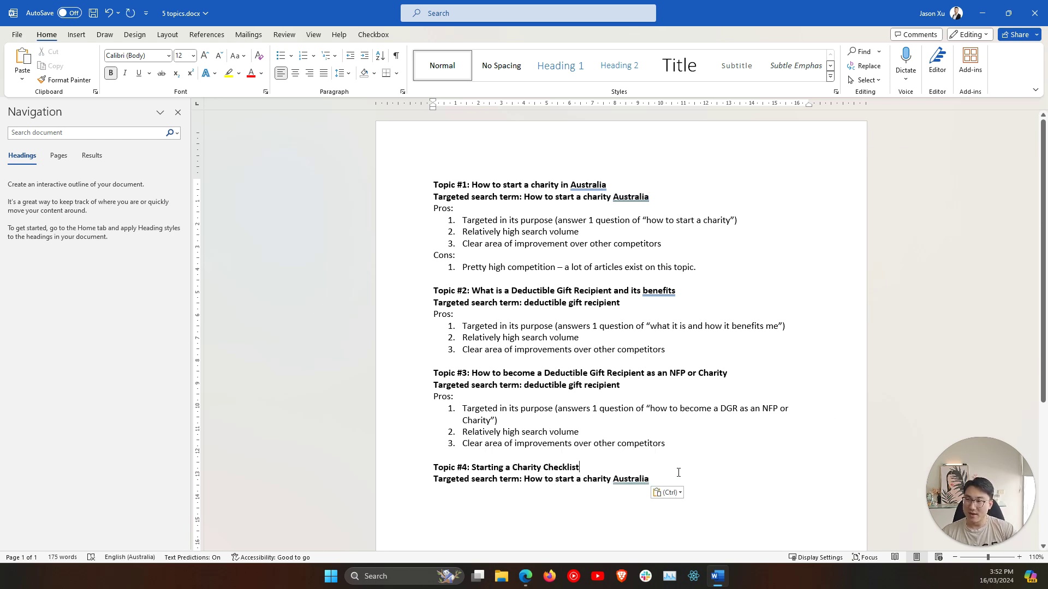
Add a "Pros:" line beneath Topic #4's targeted search term.
click(677, 480)
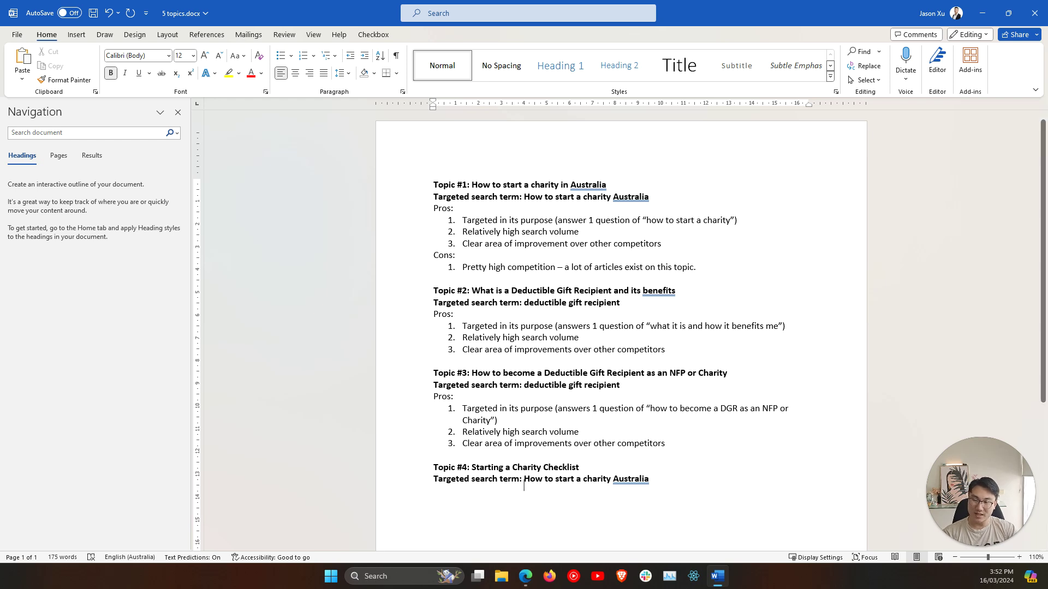
key(Return)
text(Pros:)
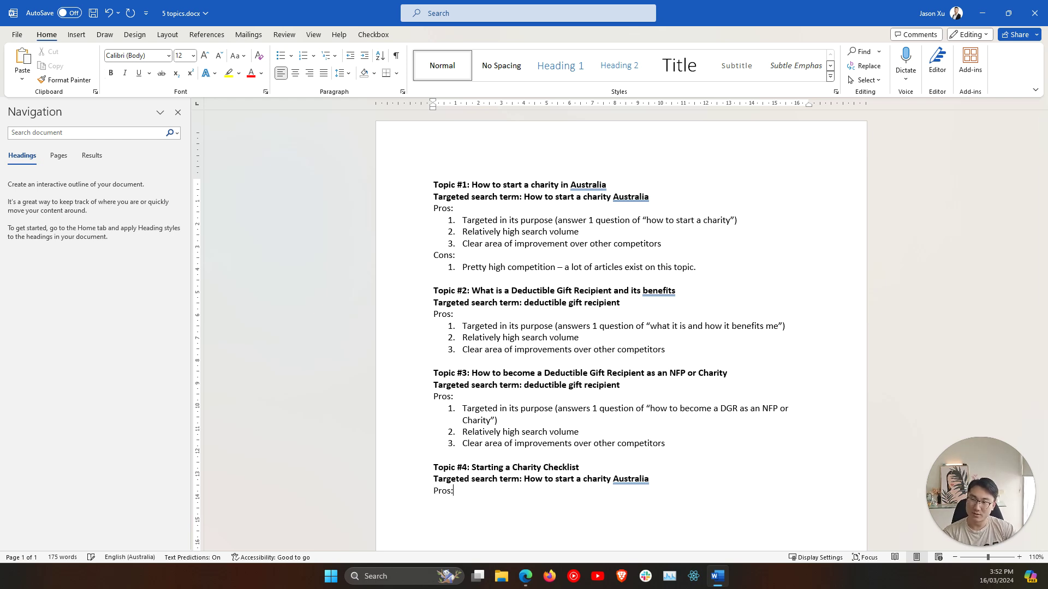
Add numbered pro 1: "Targeted in its purpose (i.e. to provide 1 resource that helps someone know exactly what to consider / do when starting a charity)".
key(Return)
text(1. tar)
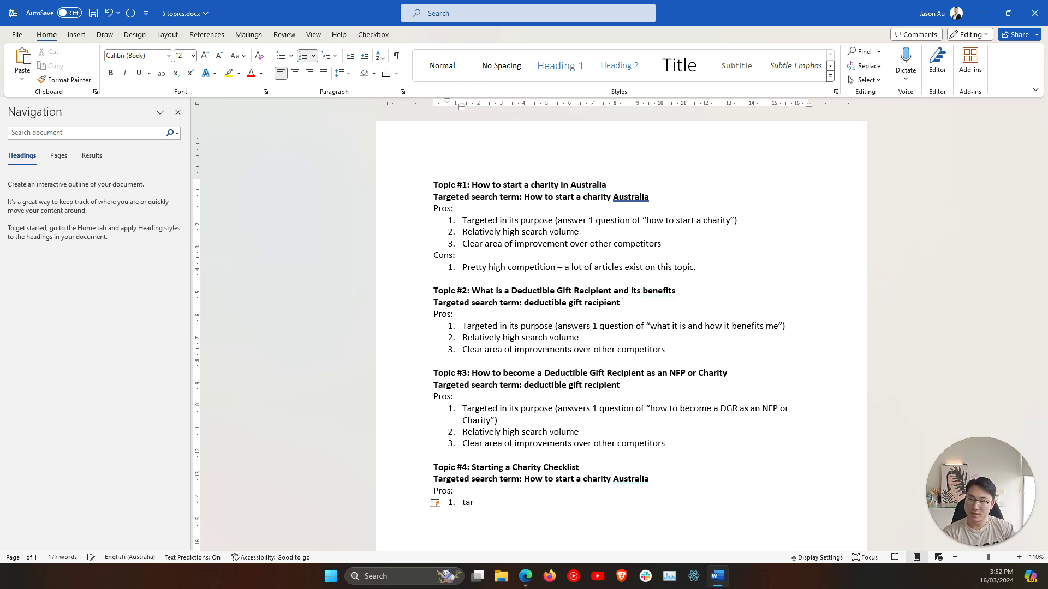
text(geted in its purpose ()
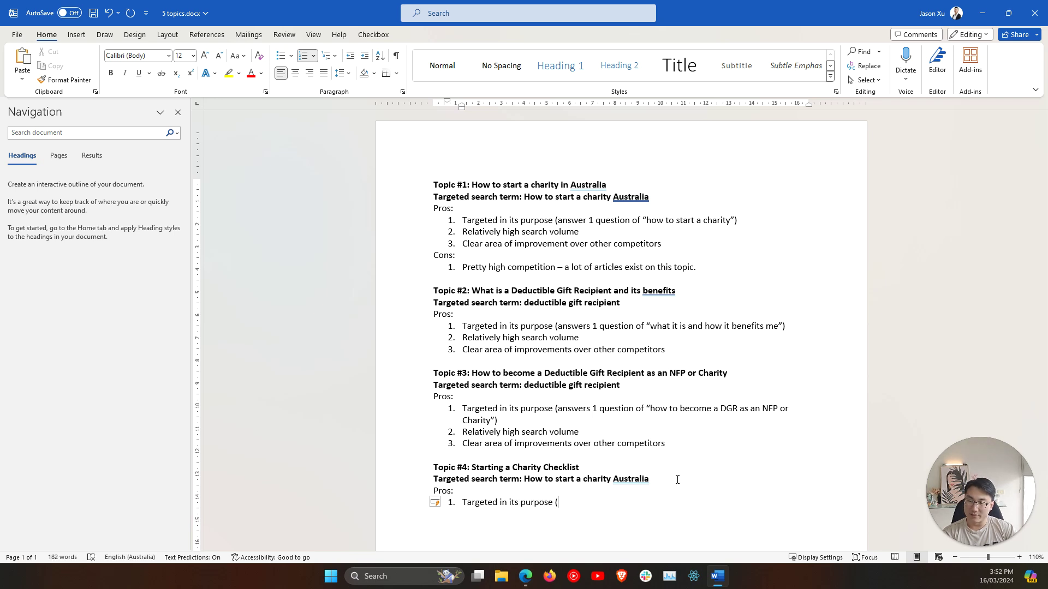
text(i.e. tp or)
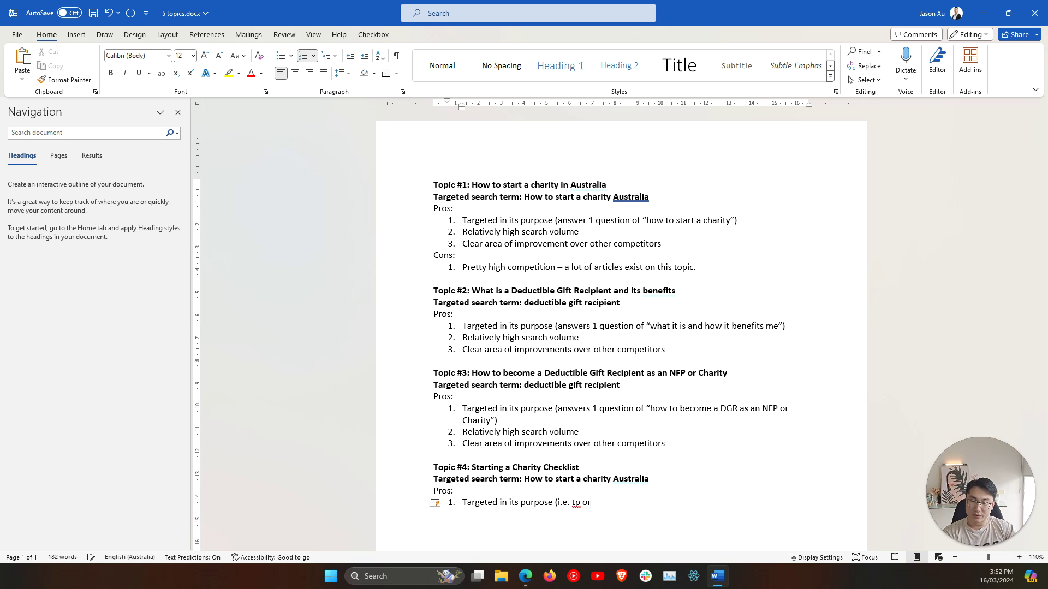
key(BackSpace)
key(BackSpace)
key(BackSpace)
key(BackSpace)
text(o provide 1 r)
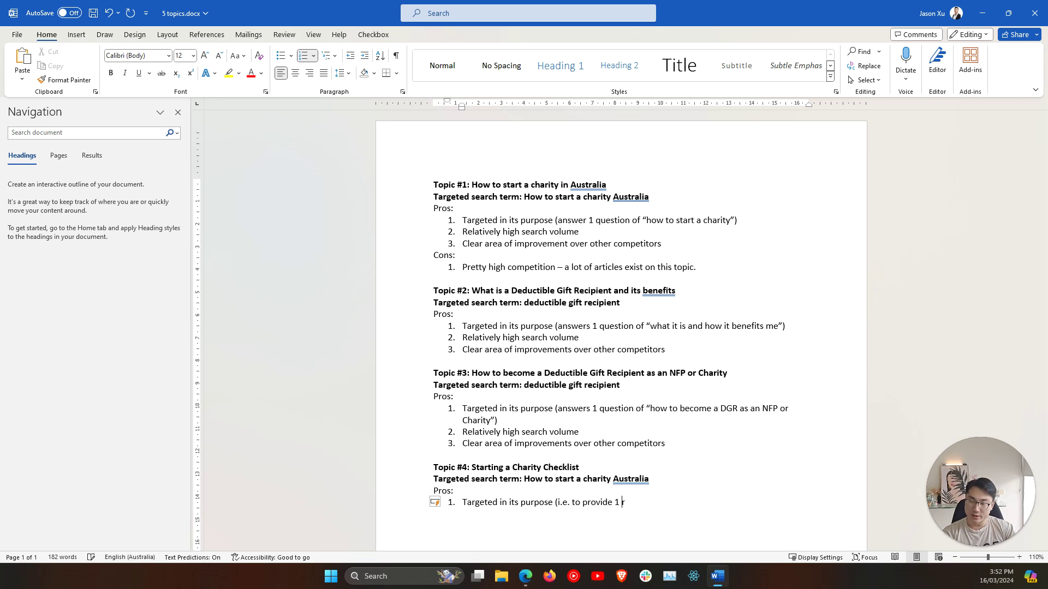
text(esource that helps someone )
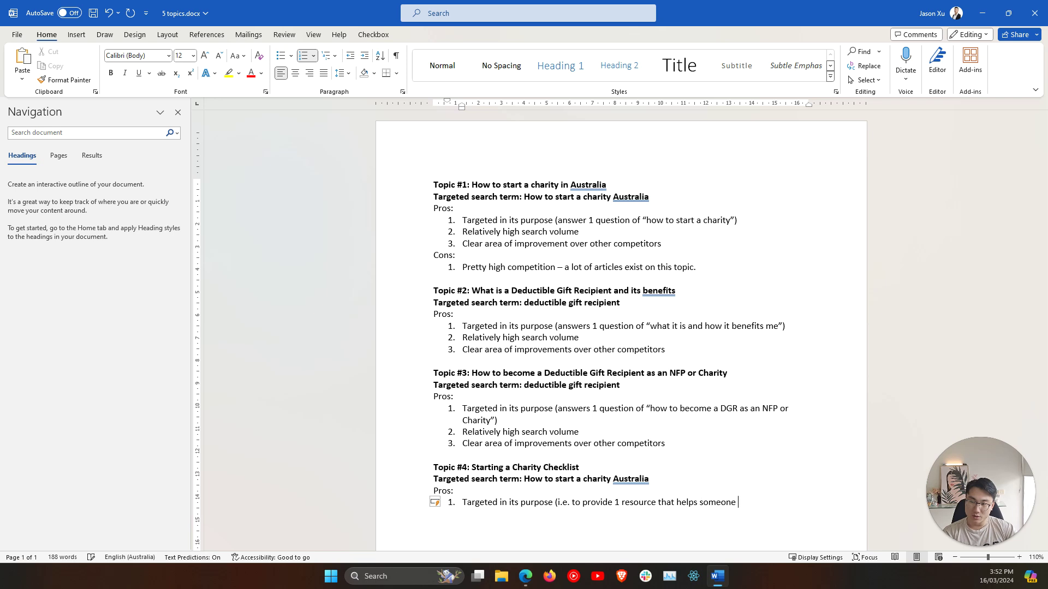
text(know exactly what to consider /)
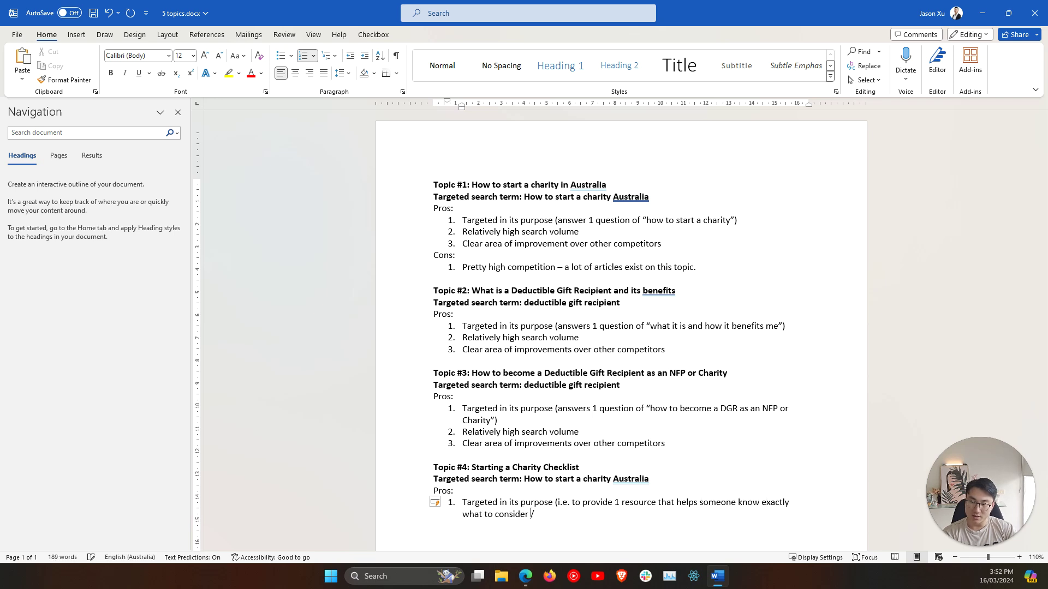
text( do when starting ch)
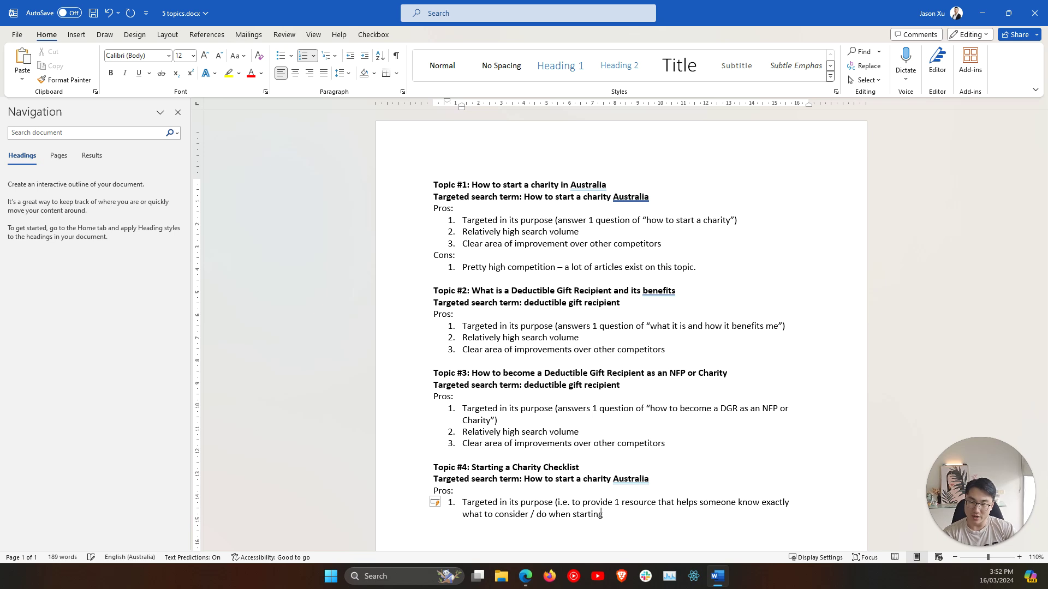
key(BackSpace)
key(BackSpace)
text(a charity))
key(Return)
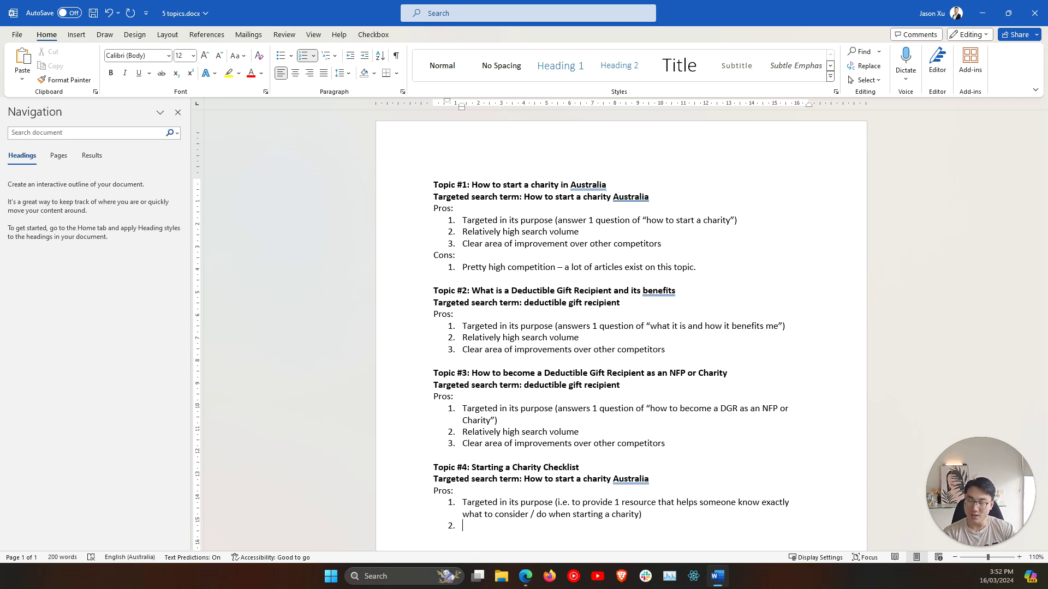
Add "Relatively high search volume" and "Clear area of improvement over other competitors" as Topic #4's second and third pros.
text(re)
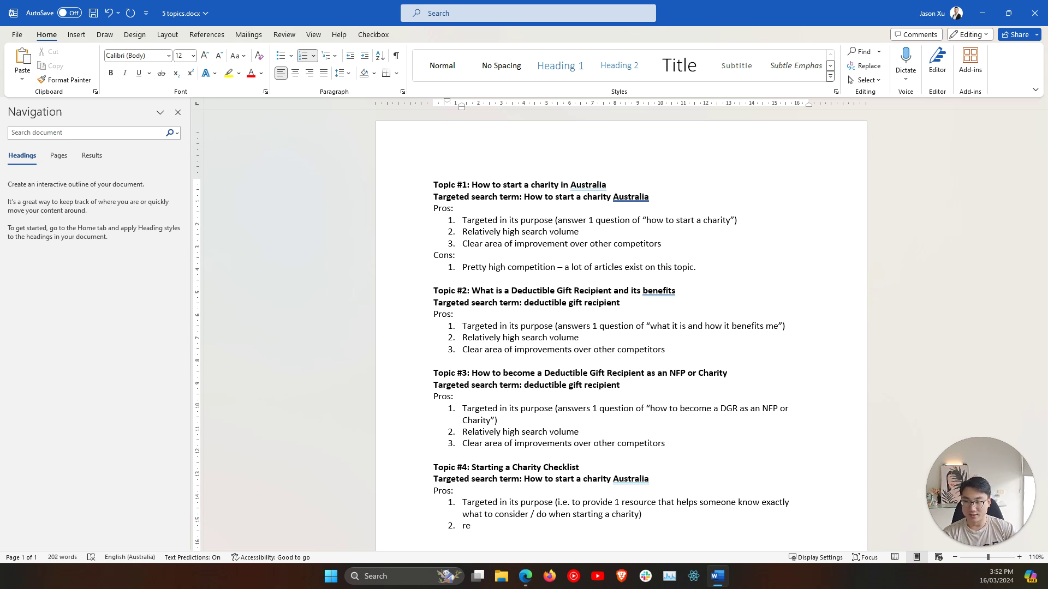
key(BackSpace)
key(BackSpace)
text(relatively high se)
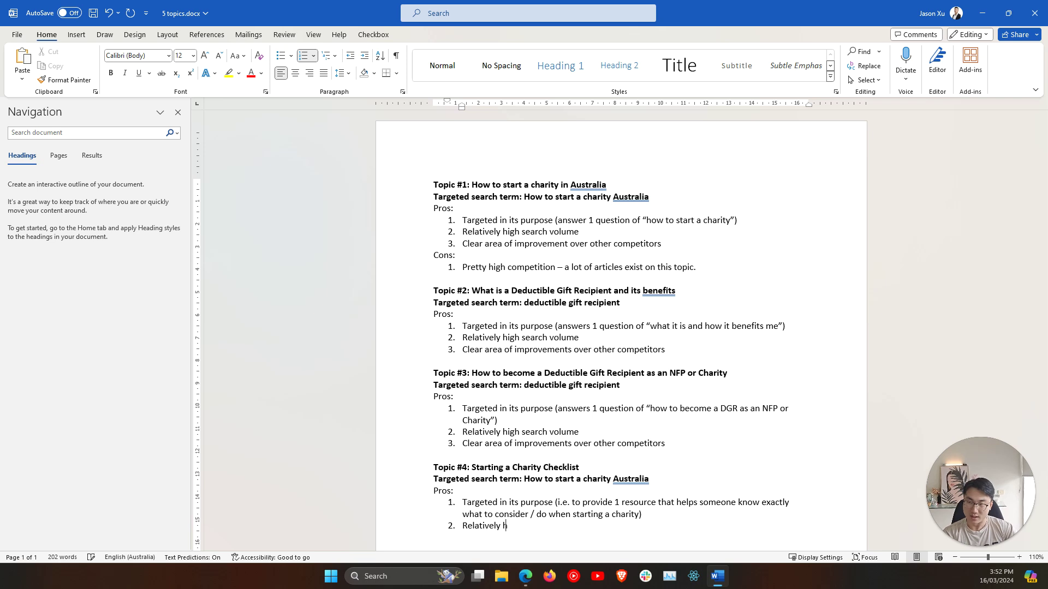
text(arch volume)
key(Return)
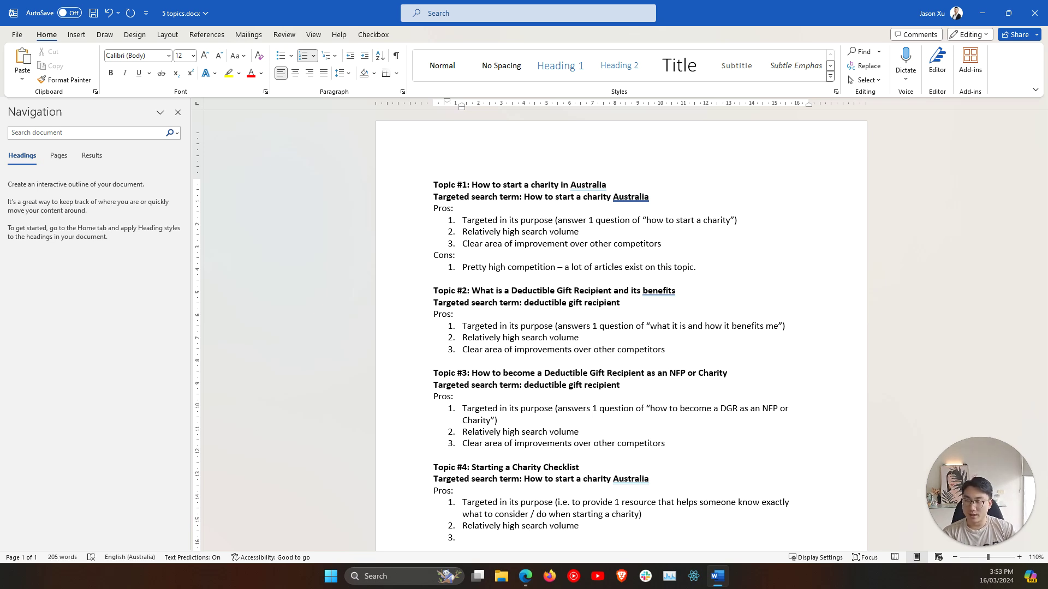
text(Clear area of impro)
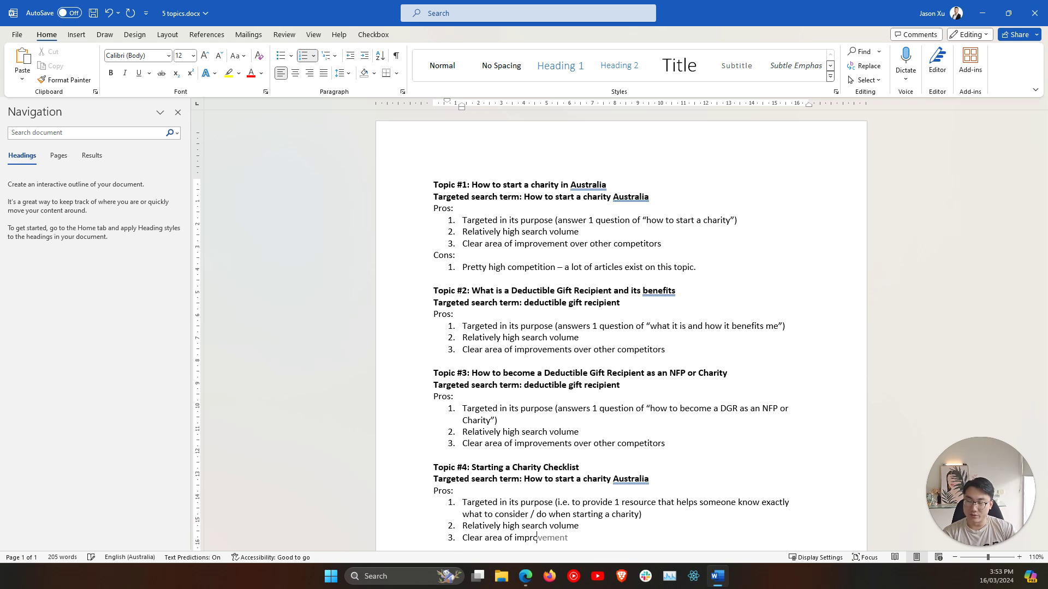
text(vement over other competitors)
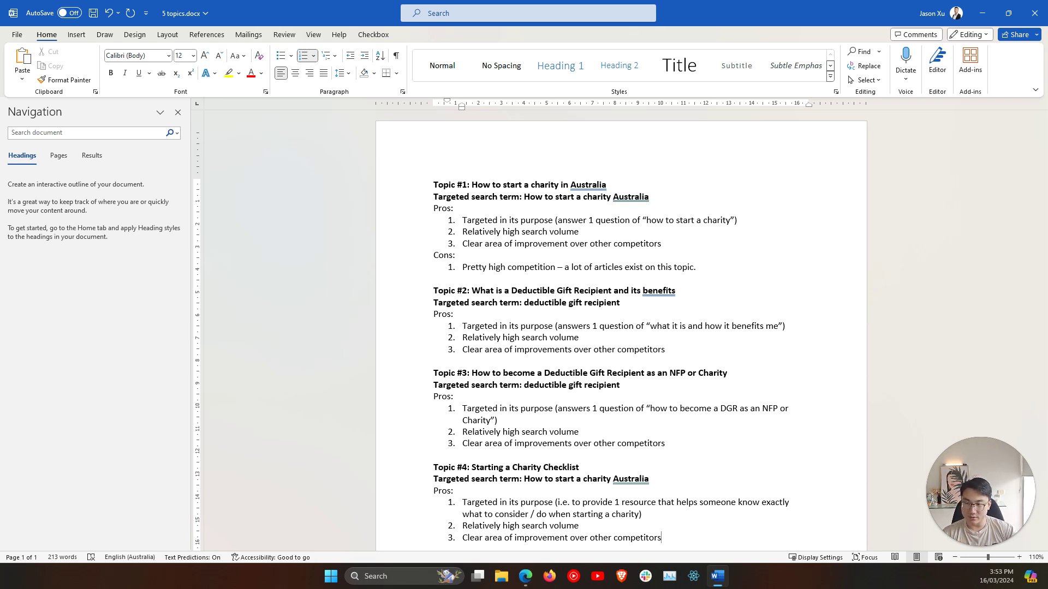
End Topic #4's pros list and start a numbered list under a new "Cons:" line.
key(Return)
key(Return)
text(Cons)
text(: )
text(1.)
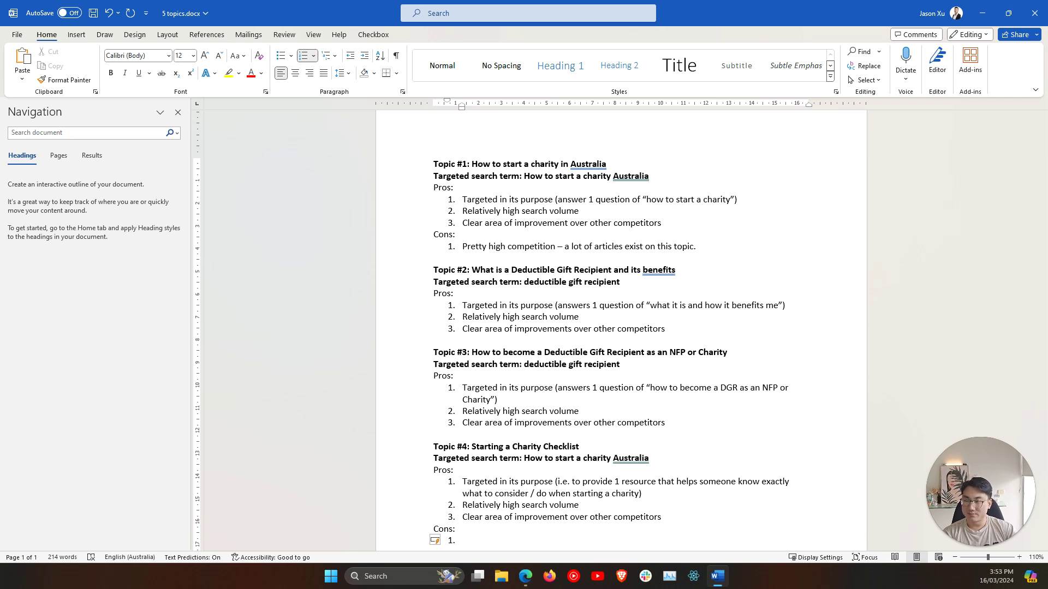
Write Topic #4's first con as "Pretty high competition because there are a lot of articles / checklists on starting a charity.".
text(Pretty high competition)
text( for)
key(BackSpace)
key(BackSpace)
key(BackSpace)
key(BackSpace)
text(because there are a)
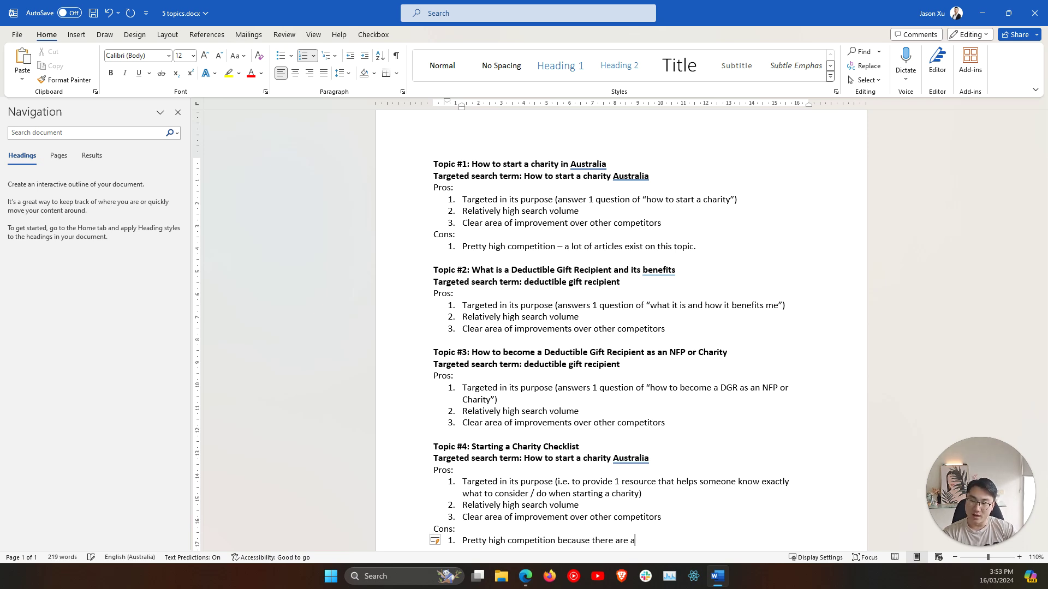
text( lot of articles / checklists )
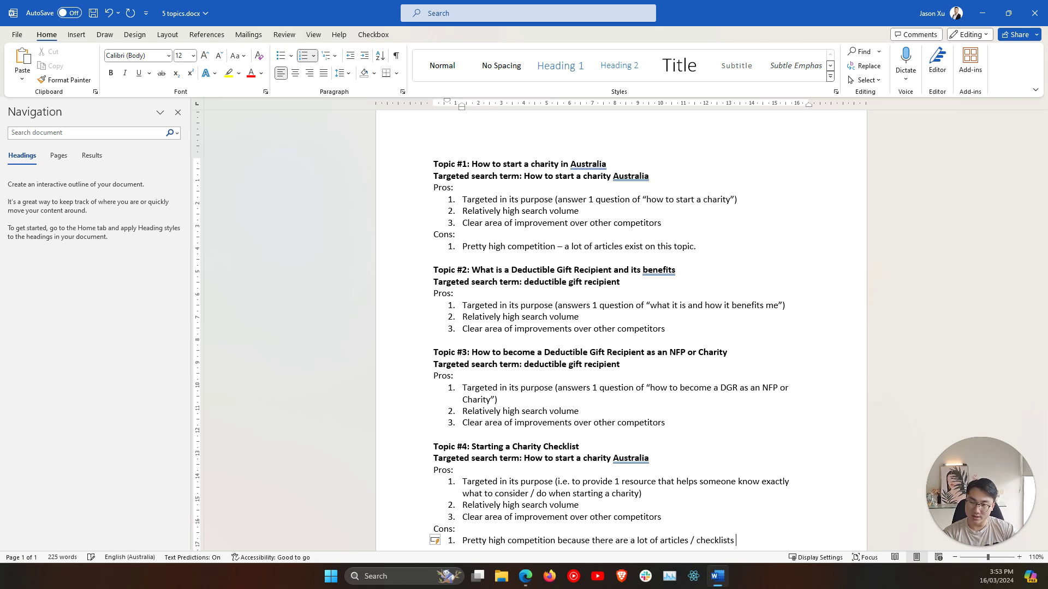
text(on starting a charity)
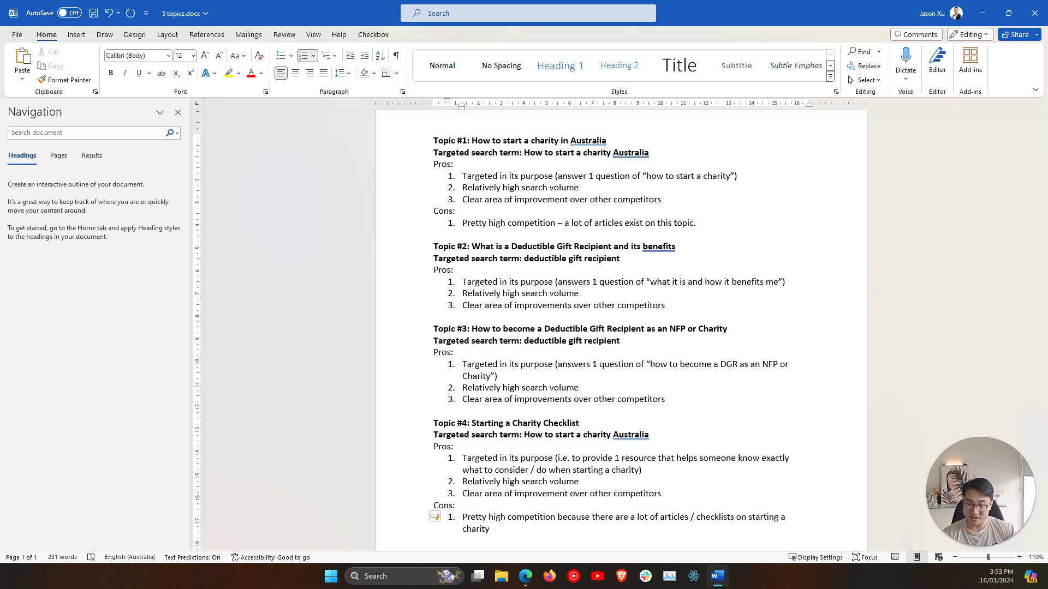
key(Return)
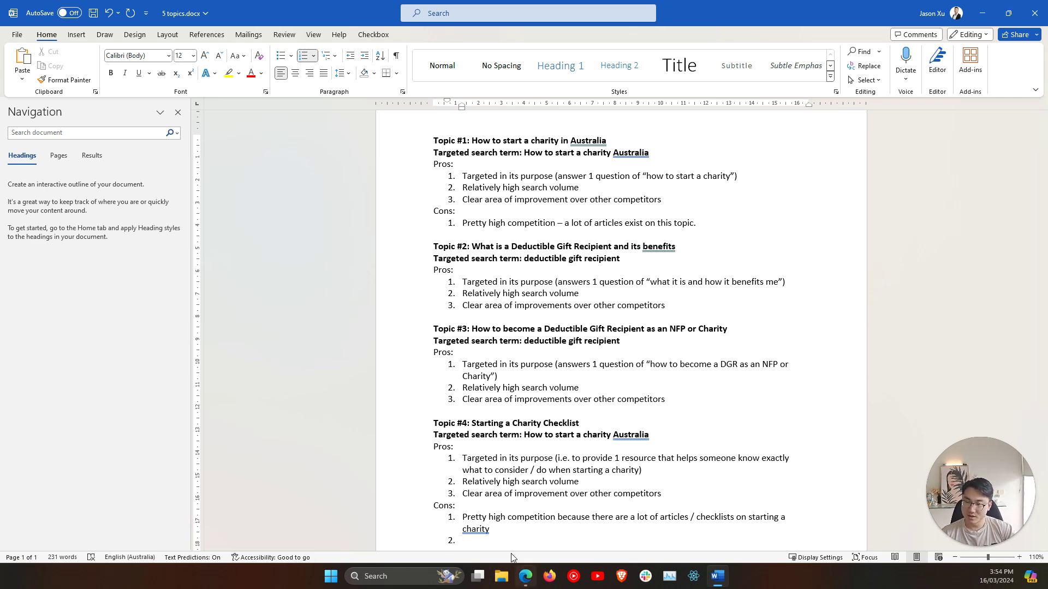
key(BackSpace)
key(BackSpace)
key(BackSpace)
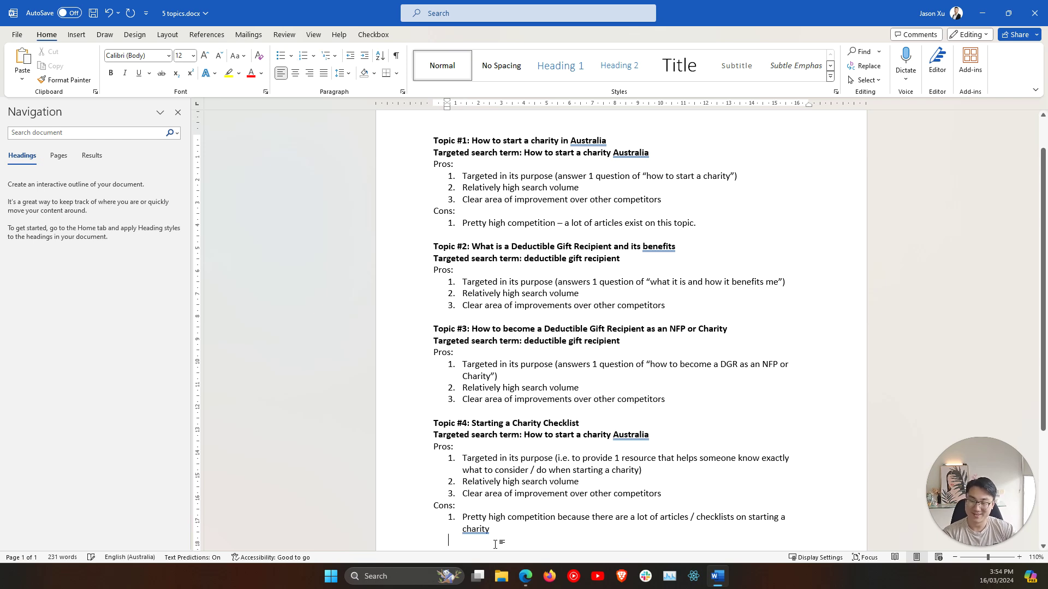
text(.)
Start a bold "Topic #5:" heading below Topic #4, separated by a blank line.
key(Return)
key(Return)
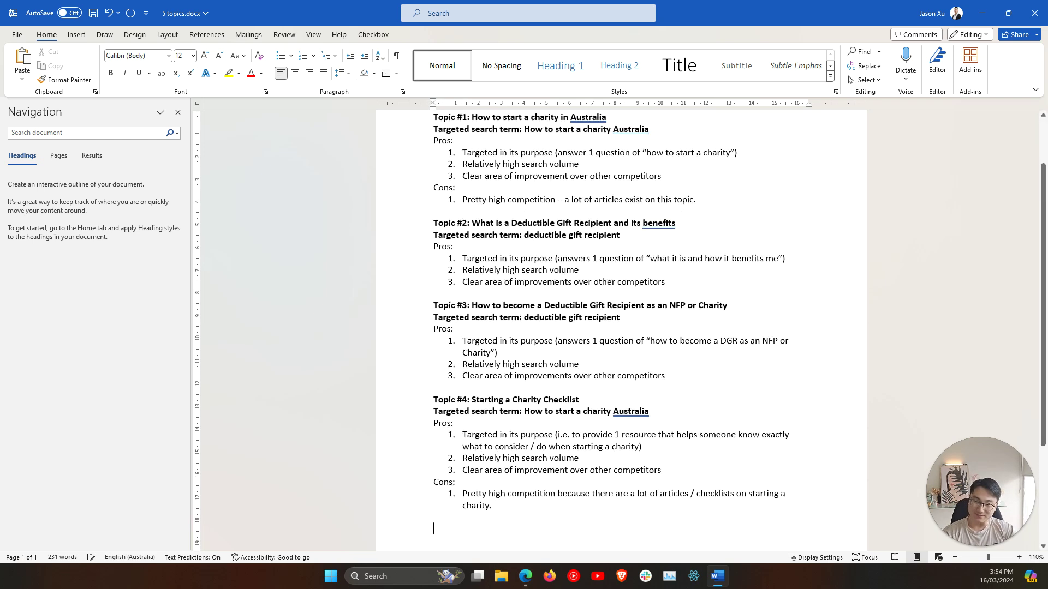
key(ctrl+b)
text(Topic )
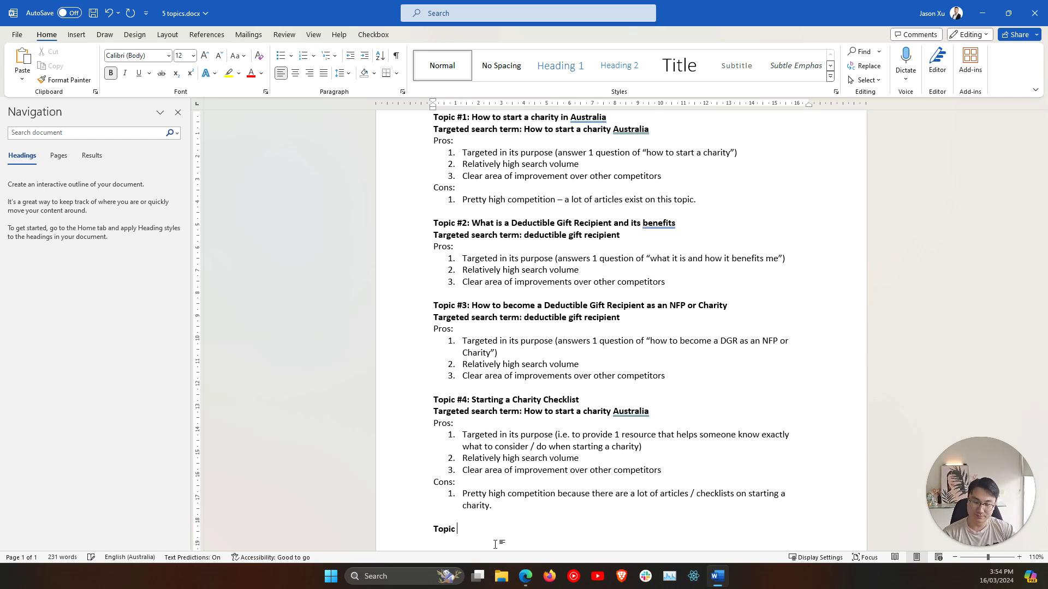
text(#5:)
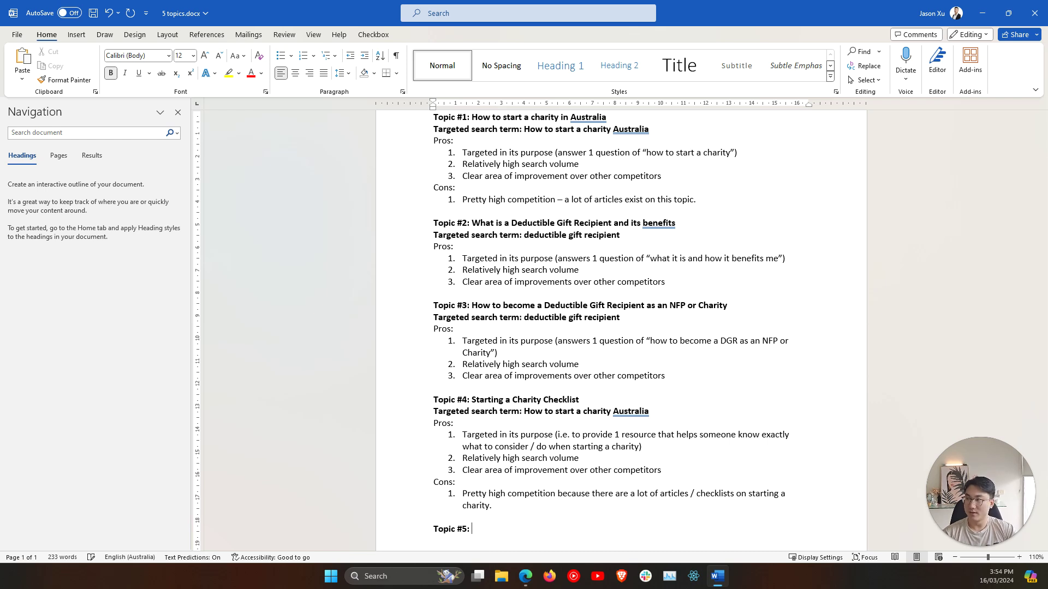
Switch to the browser and go through the open research pages to Sharrock Pitman Legal's charity checklist article.
key(alt+Tab)
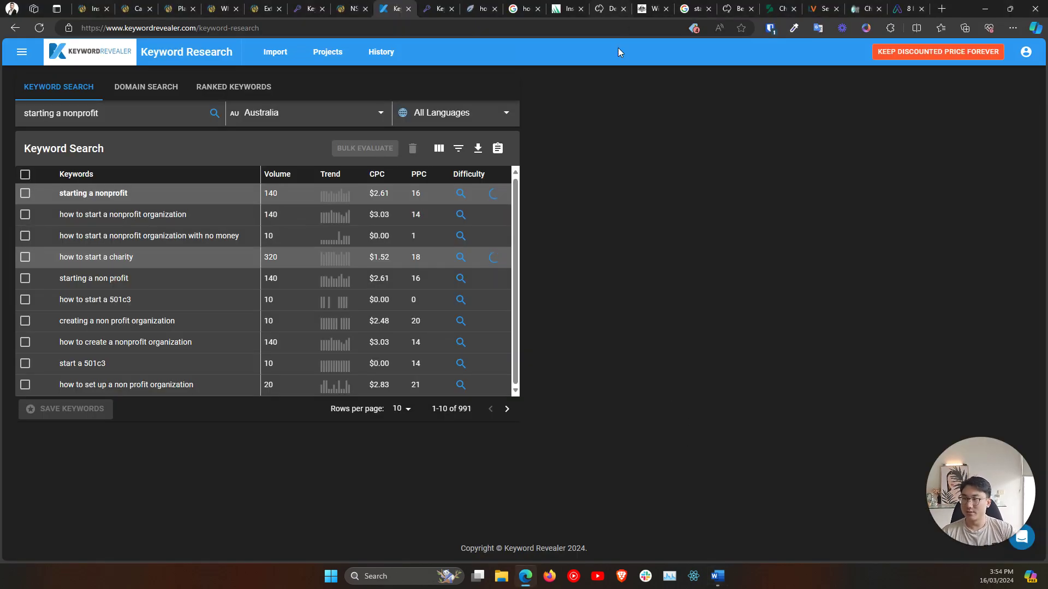
click(431, 8)
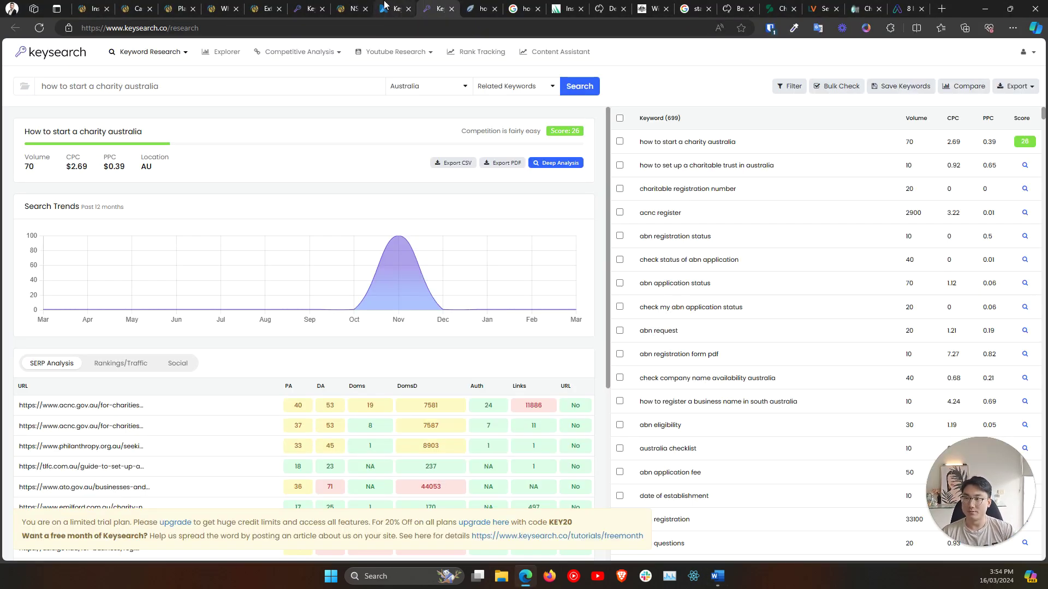
click(108, 4)
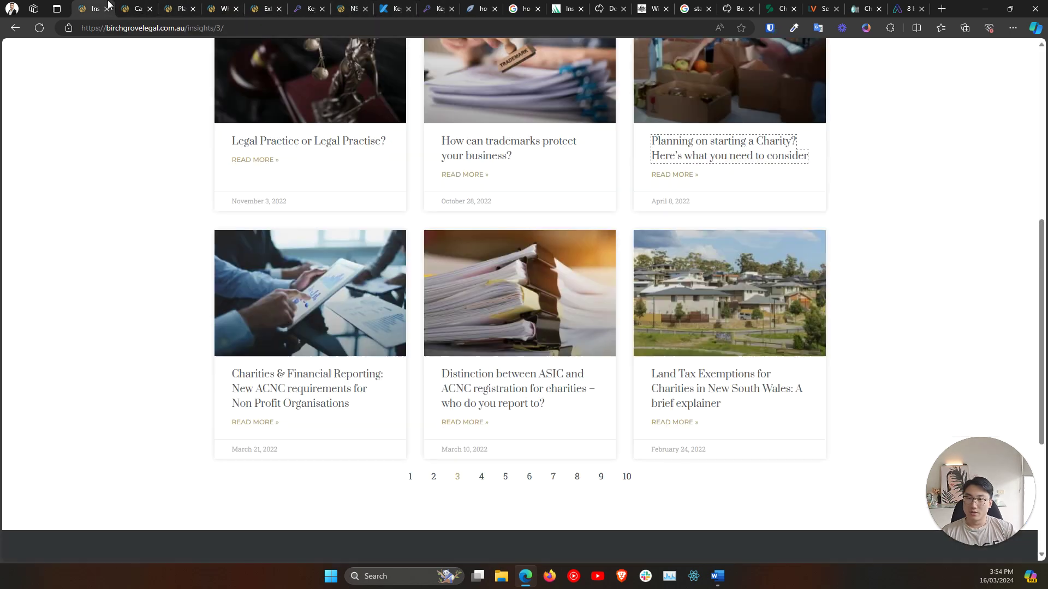
click(778, 7)
scroll(533, 206, up, 18)
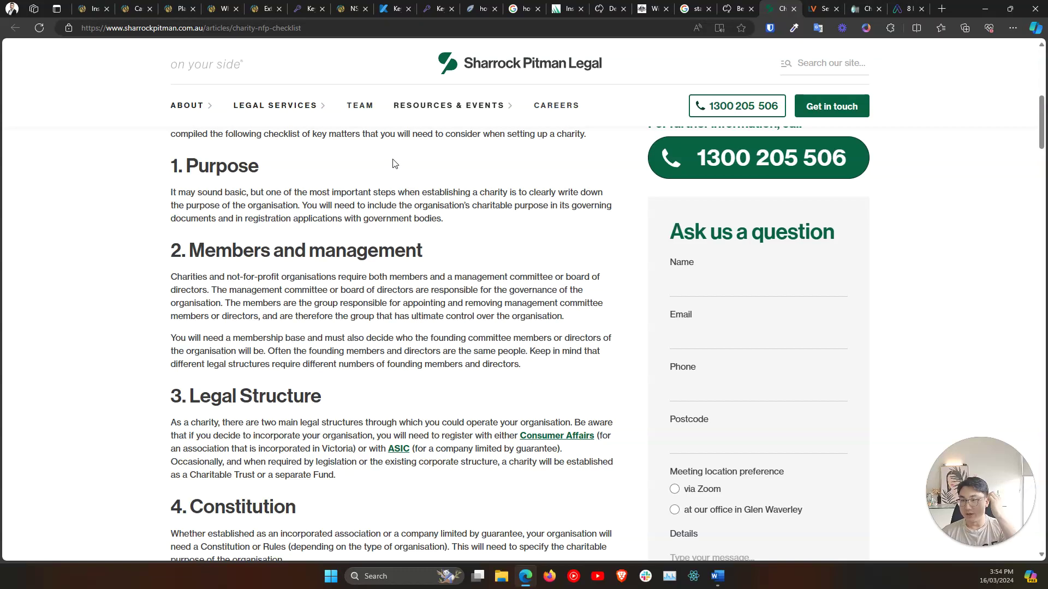
Open Sharrock Pitman Legal's full articles listing and filter the recent articles to Charities & Not-for-Profits.
click(508, 115)
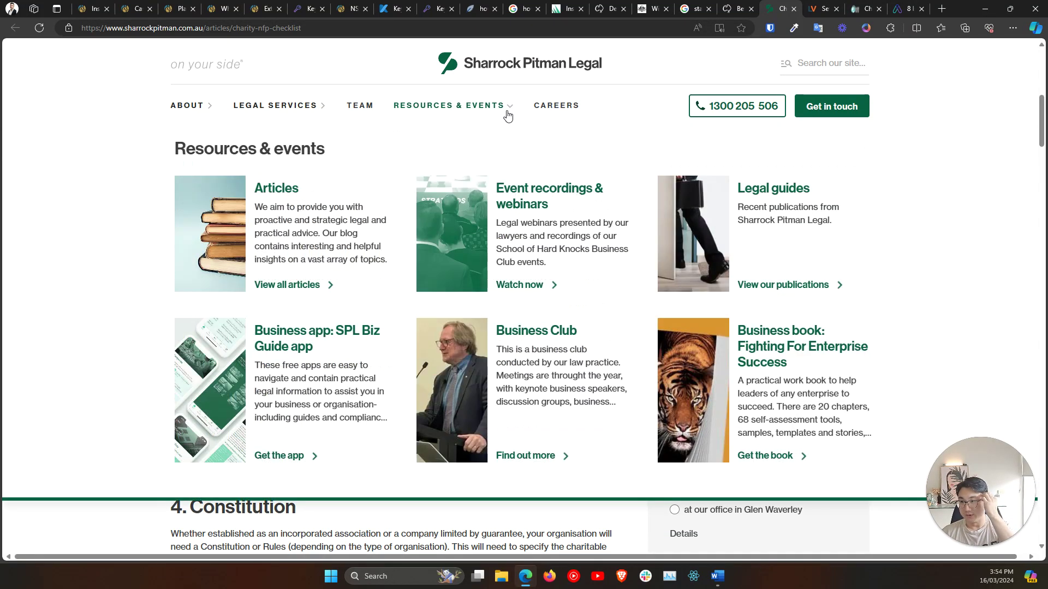
click(284, 283)
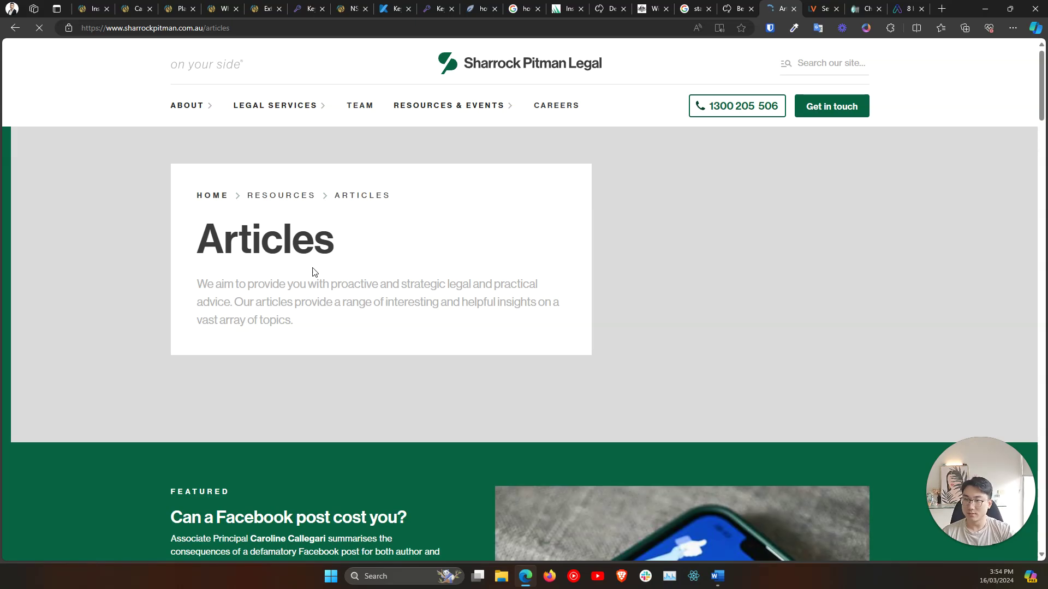
scroll(266, 323, down, 6)
scroll(266, 337, down, 8)
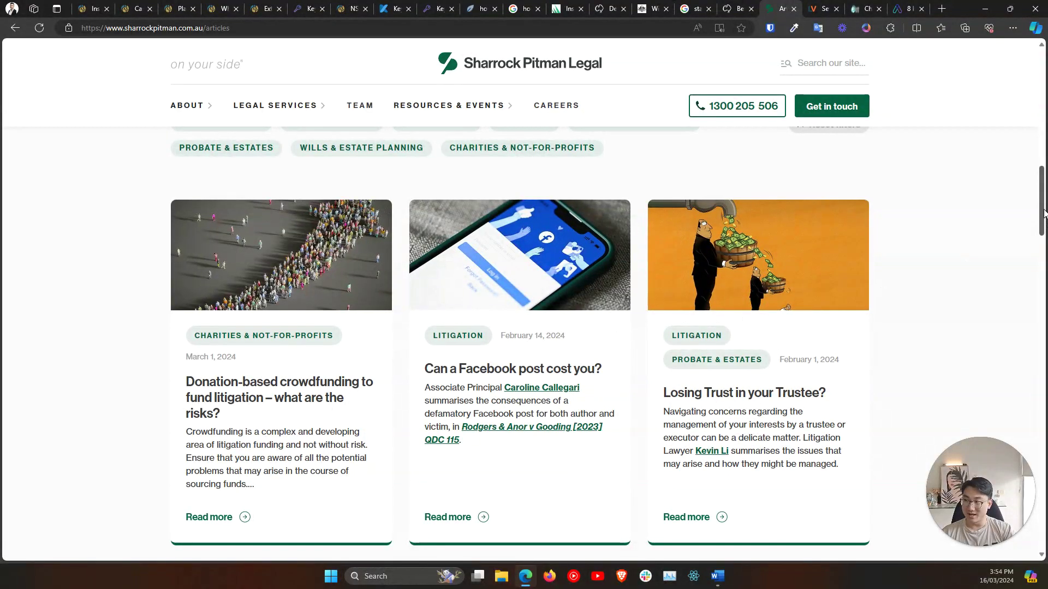
scroll(1038, 258, down, 7)
scroll(1038, 258, down, 18)
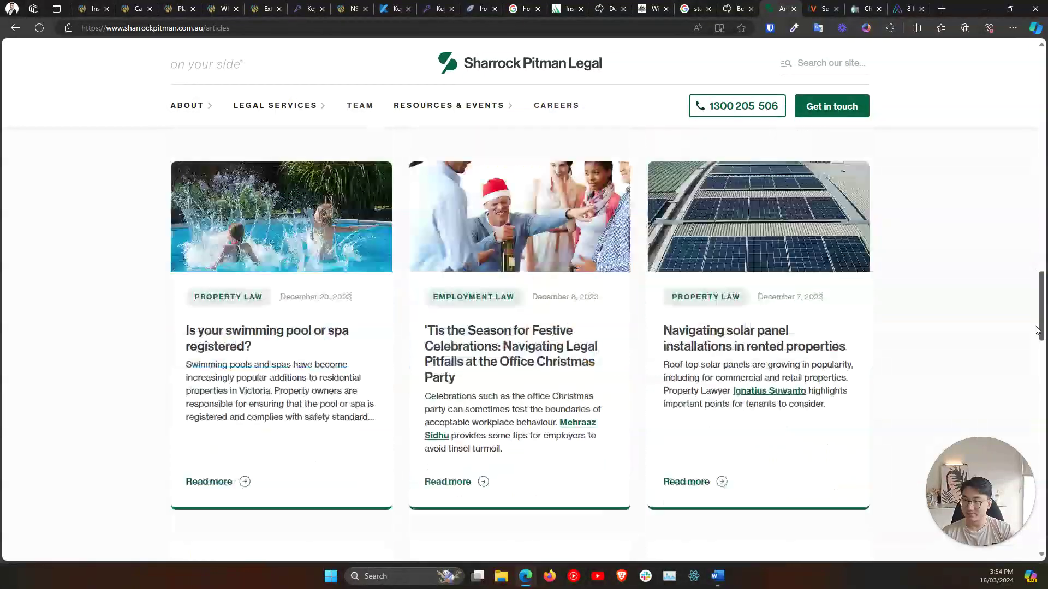
scroll(289, 458, up, 20)
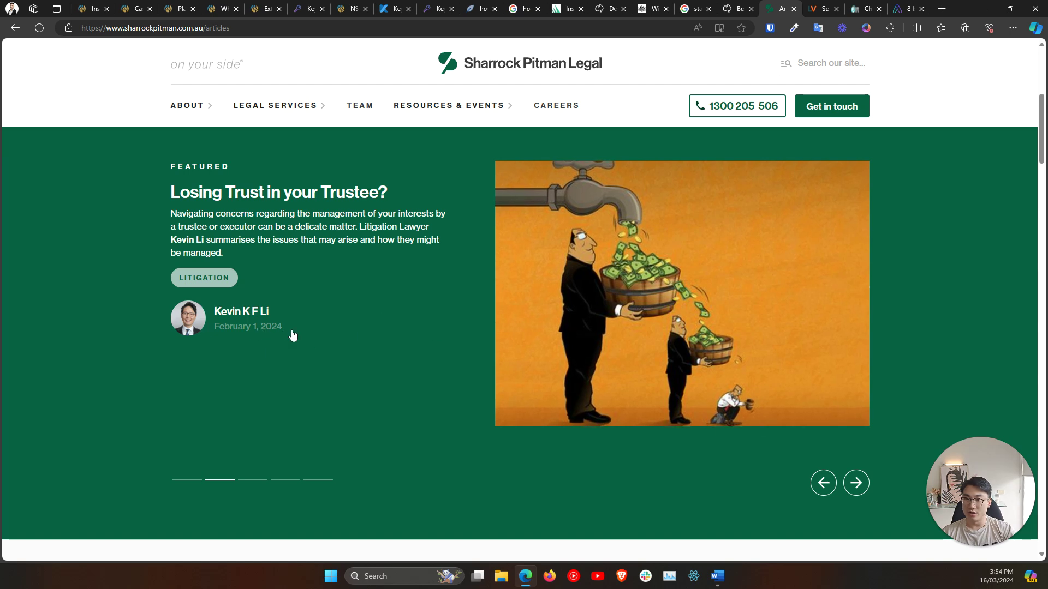
scroll(158, 404, down, 7)
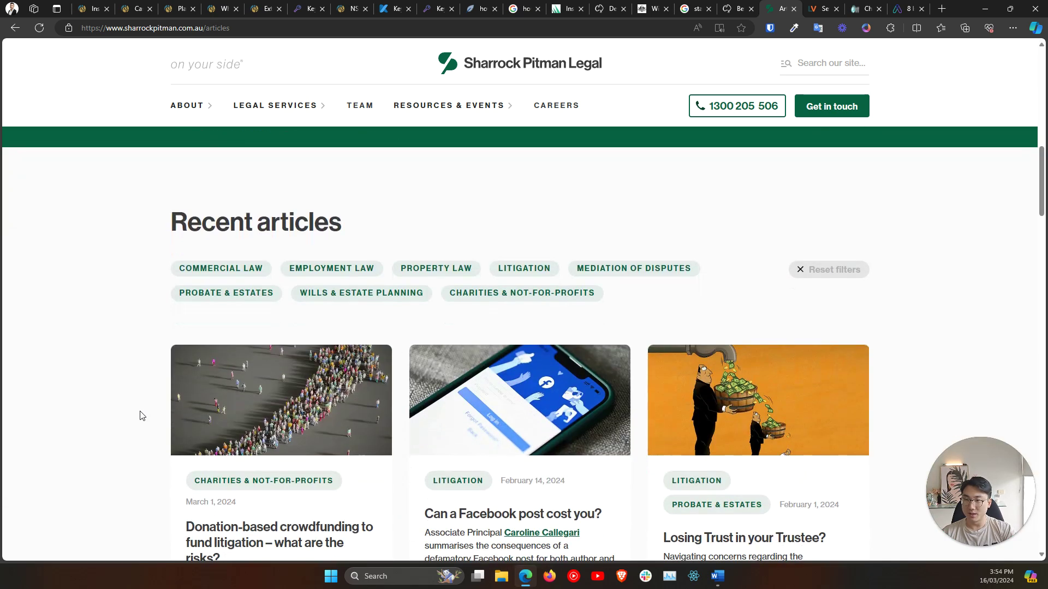
click(550, 295)
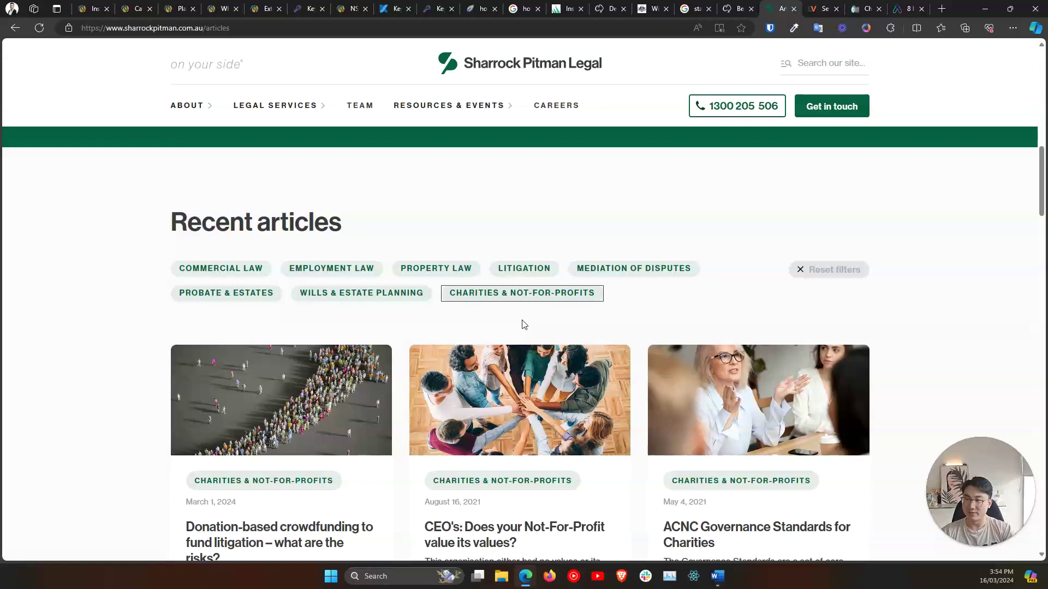
Look through Sharrock Pitman Legal's Charities & Not-for-Profits articles, from the newest to the 2016 ones, for a Topic #5 idea.
scroll(382, 339, down, 1)
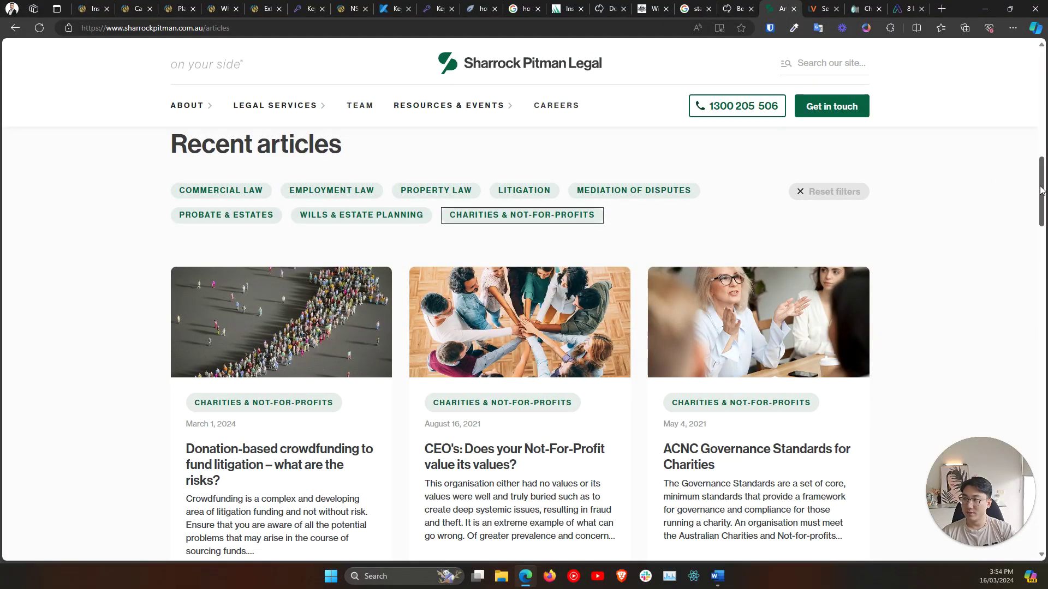
scroll(1033, 184, down, 1)
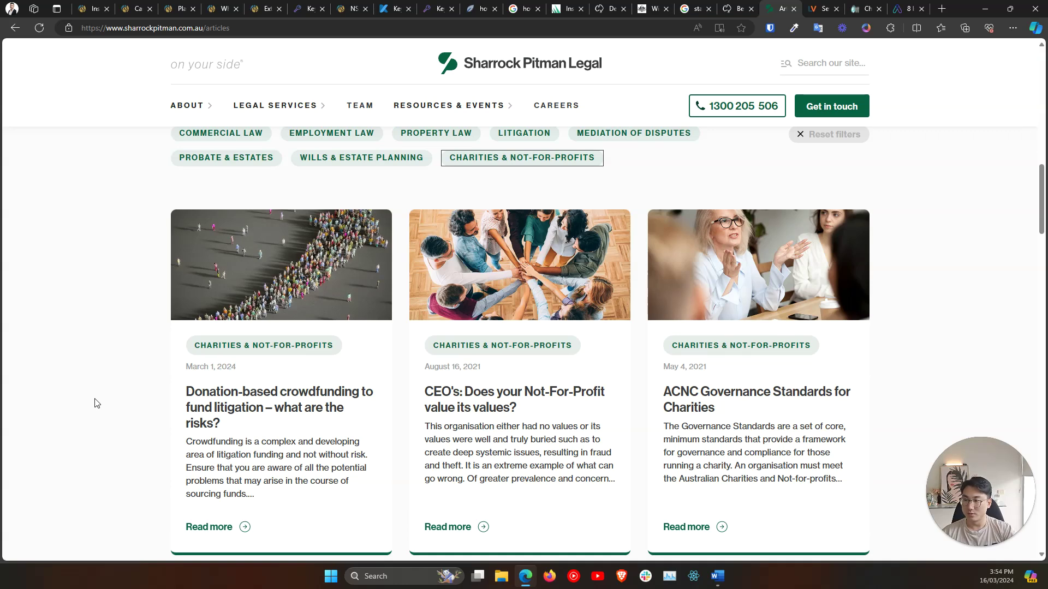
scroll(95, 404, down, 5)
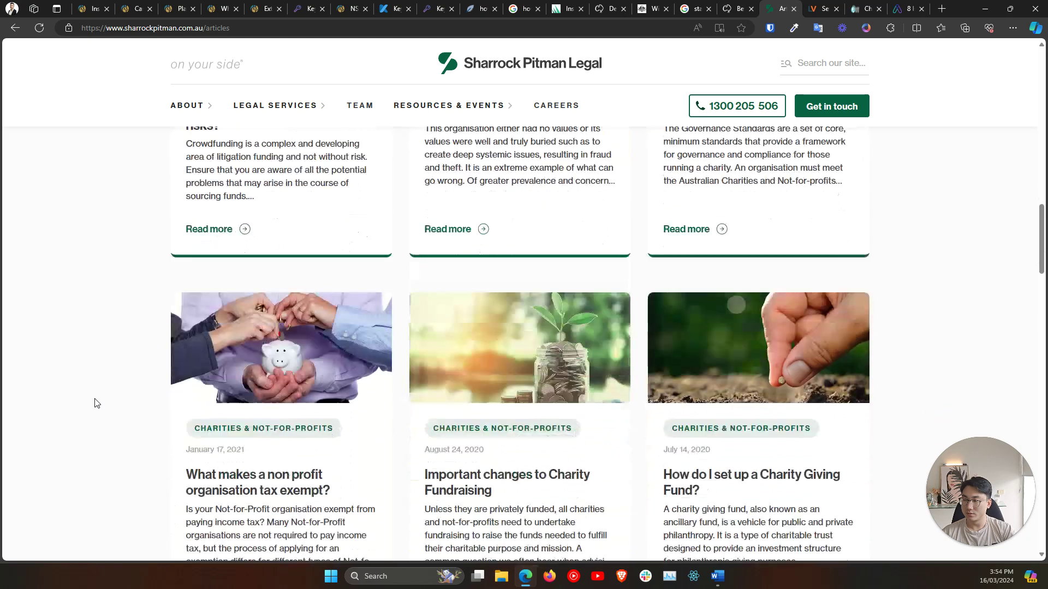
scroll(95, 404, down, 2)
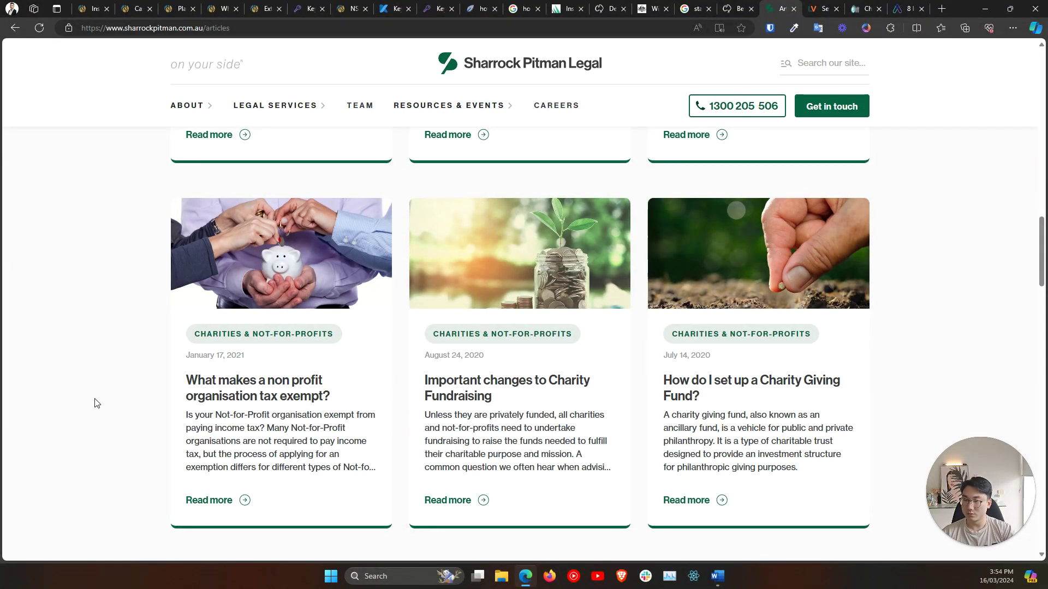
scroll(94, 404, down, 2)
scroll(95, 403, down, 5)
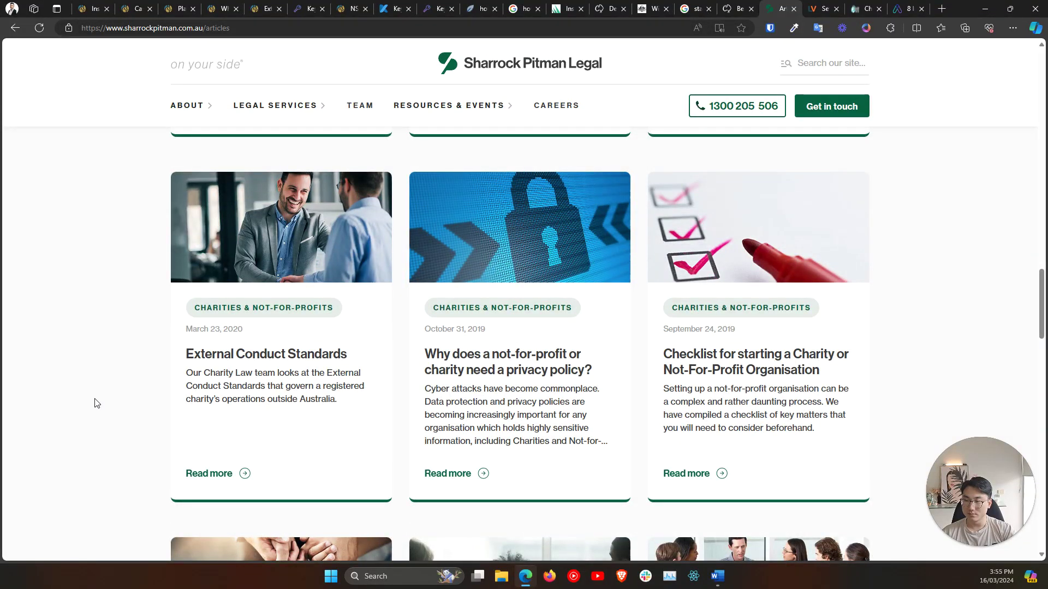
scroll(94, 403, down, 5)
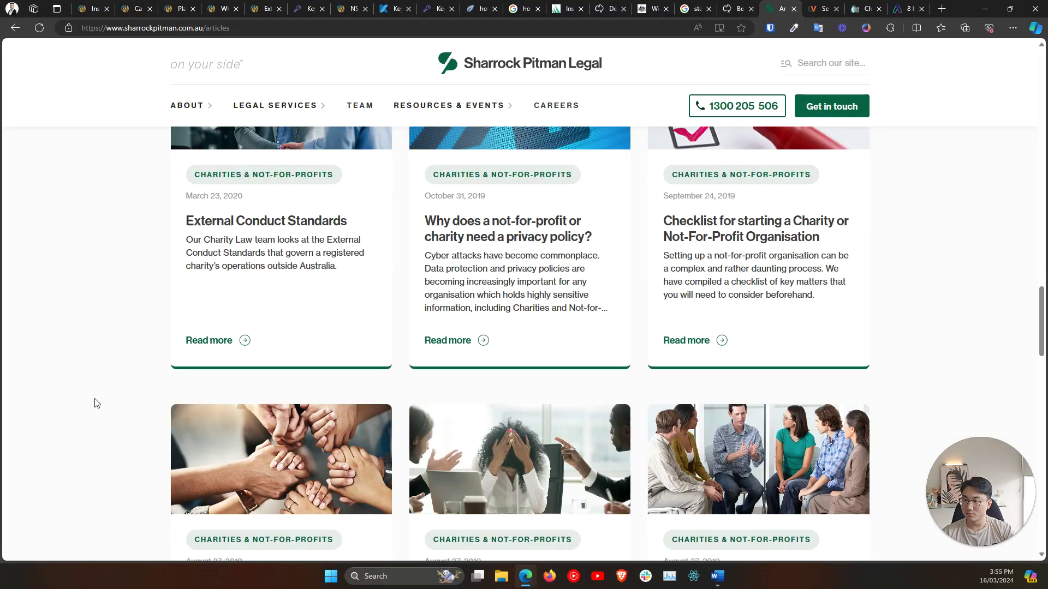
scroll(94, 401, down, 6)
click(492, 247)
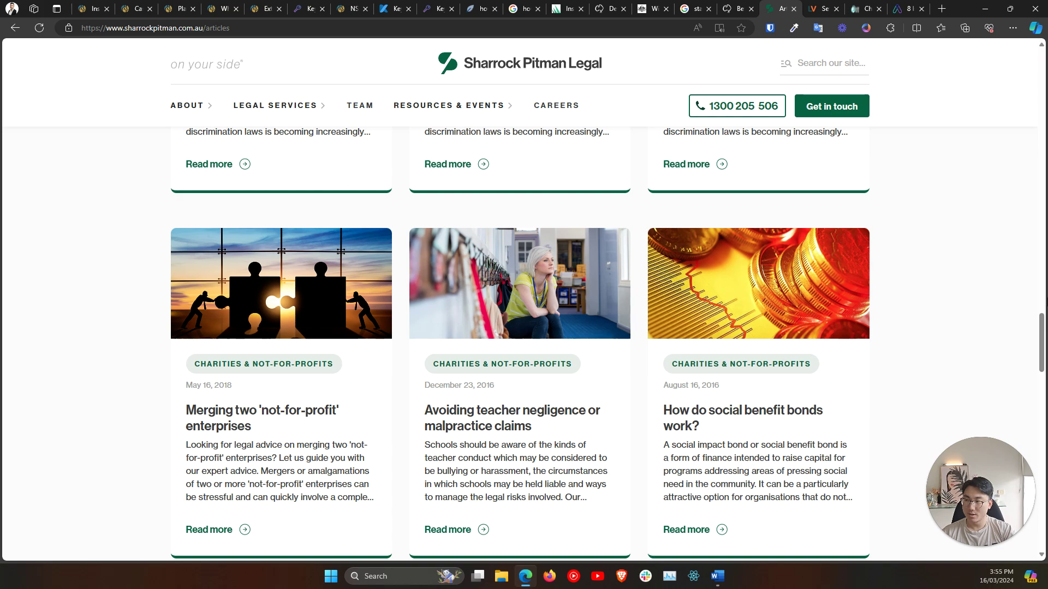
scroll(1041, 349, down, 1)
drag(1040, 349, 1043, 296)
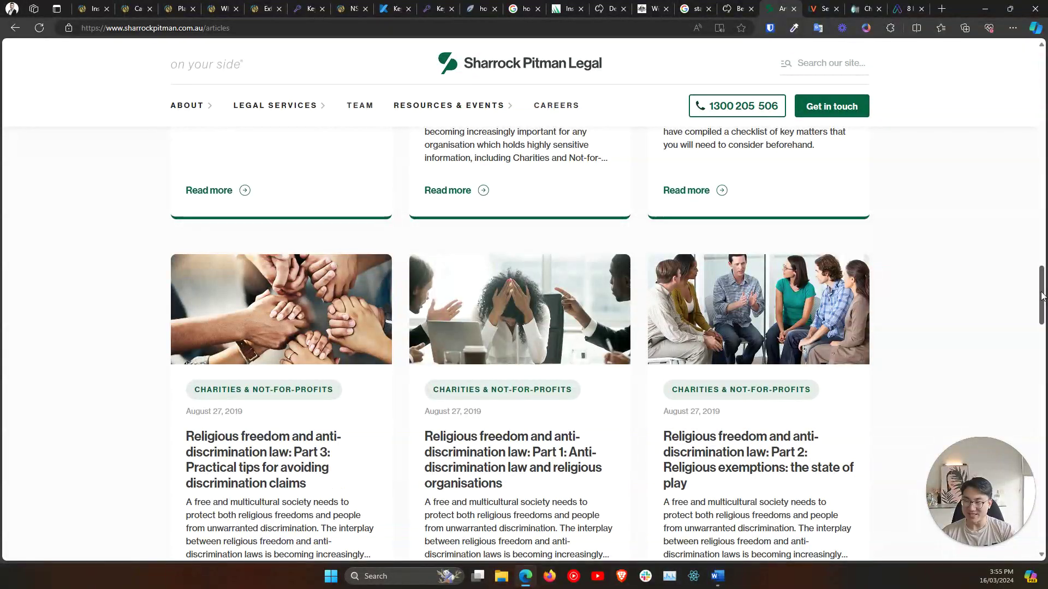
drag(1042, 297, 1042, 304)
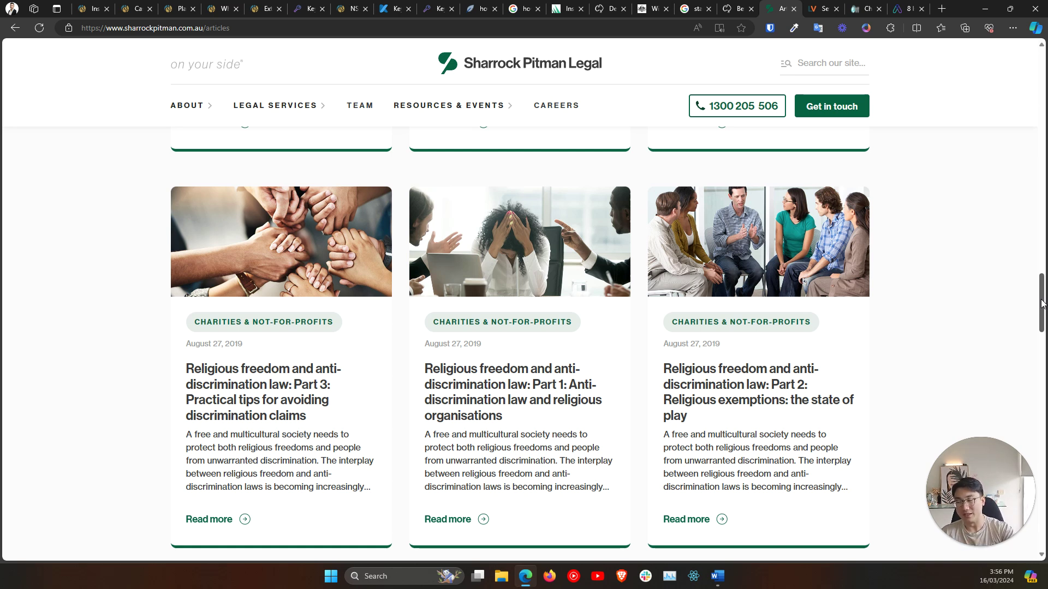
drag(1041, 304, 1044, 225)
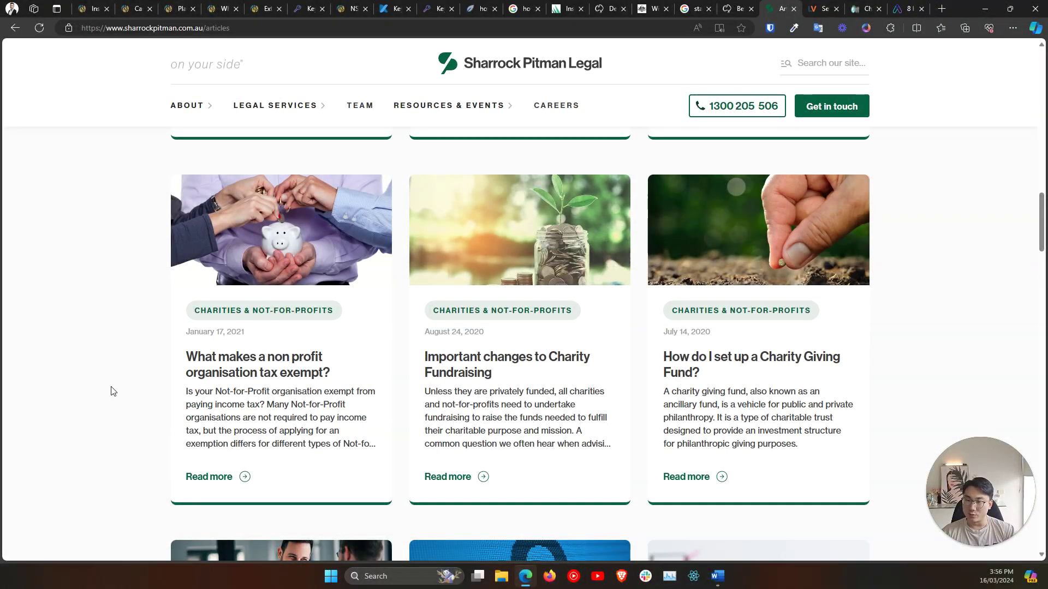
scroll(109, 390, up, 5)
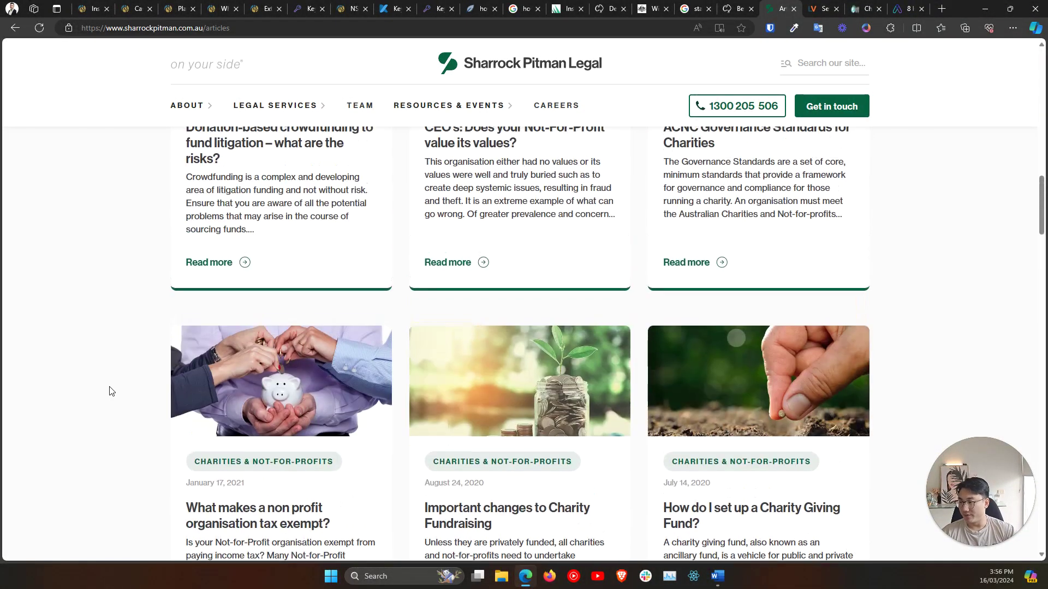
scroll(109, 391, up, 5)
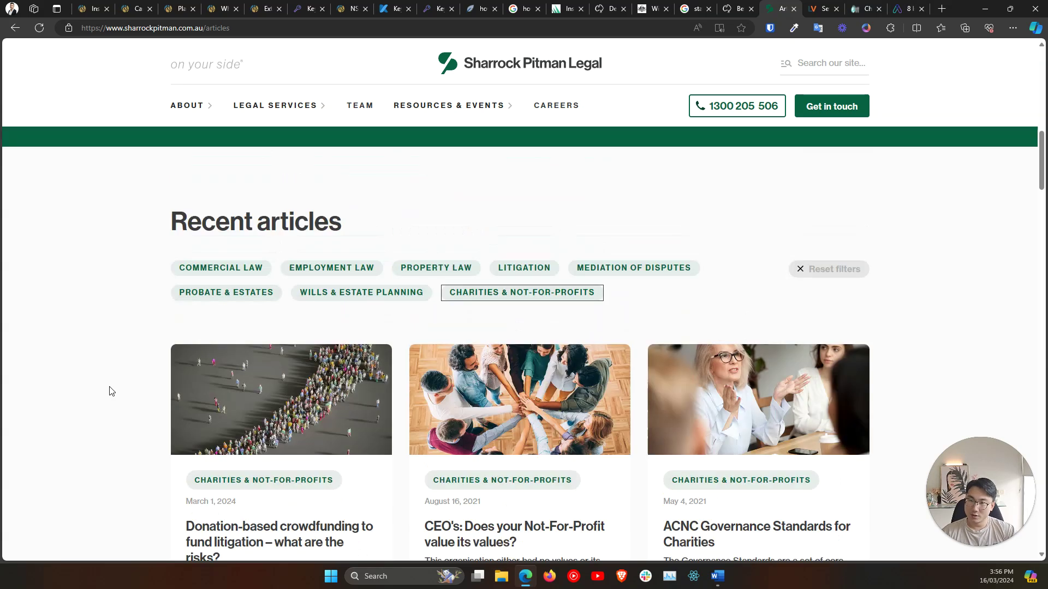
Open the "ACNC Governance Standards for Charities" article from the filtered listing.
scroll(109, 391, down, 5)
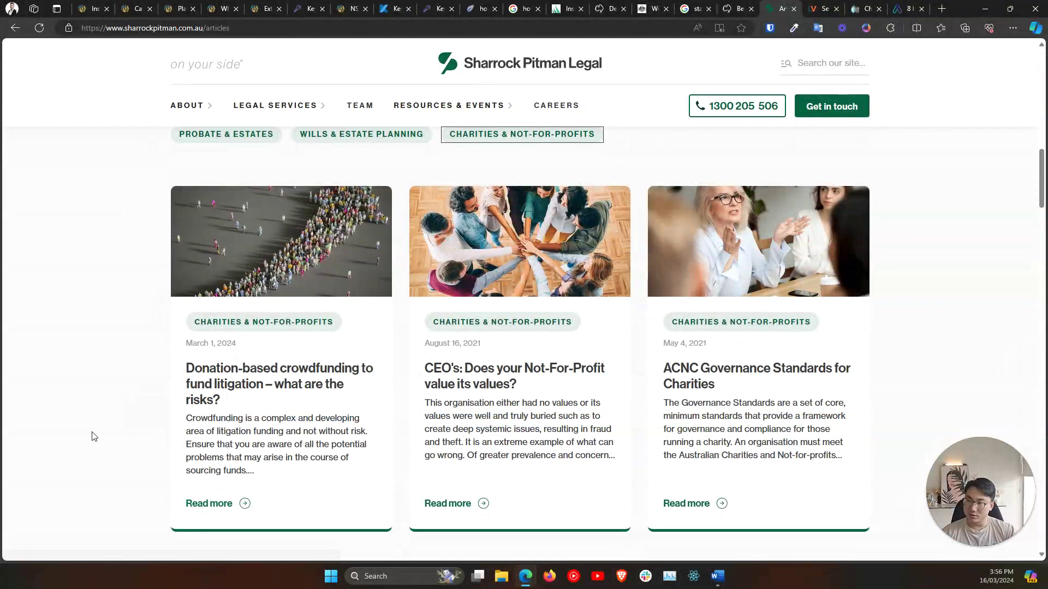
scroll(93, 435, down, 7)
scroll(749, 311, up, 3)
click(749, 310)
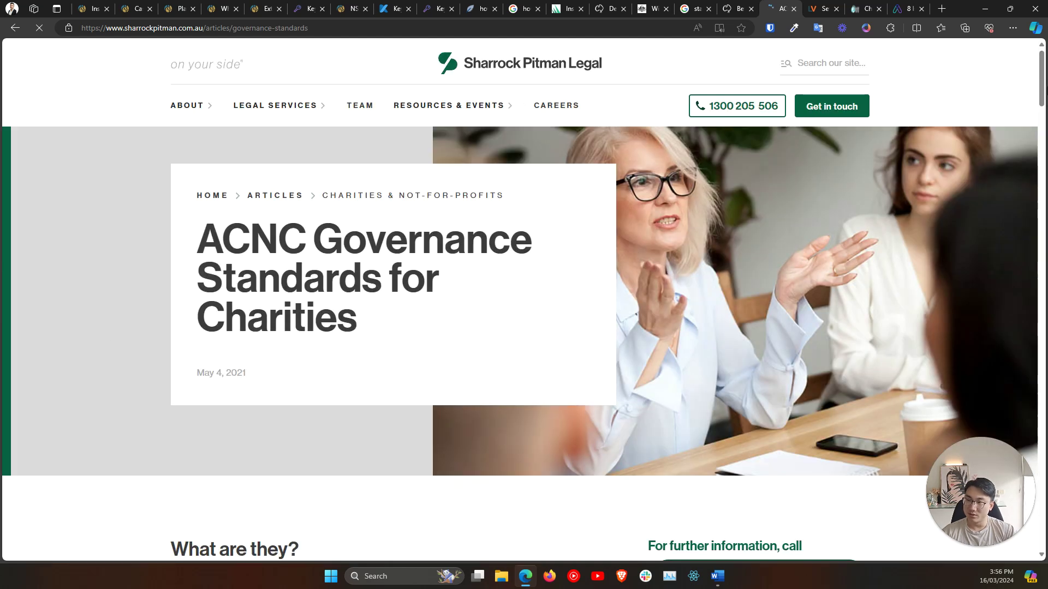
Examine the article's sections on what the governance standards cover, what they require and how a charity must comply.
scroll(1040, 126, down, 10)
scroll(1035, 133, down, 5)
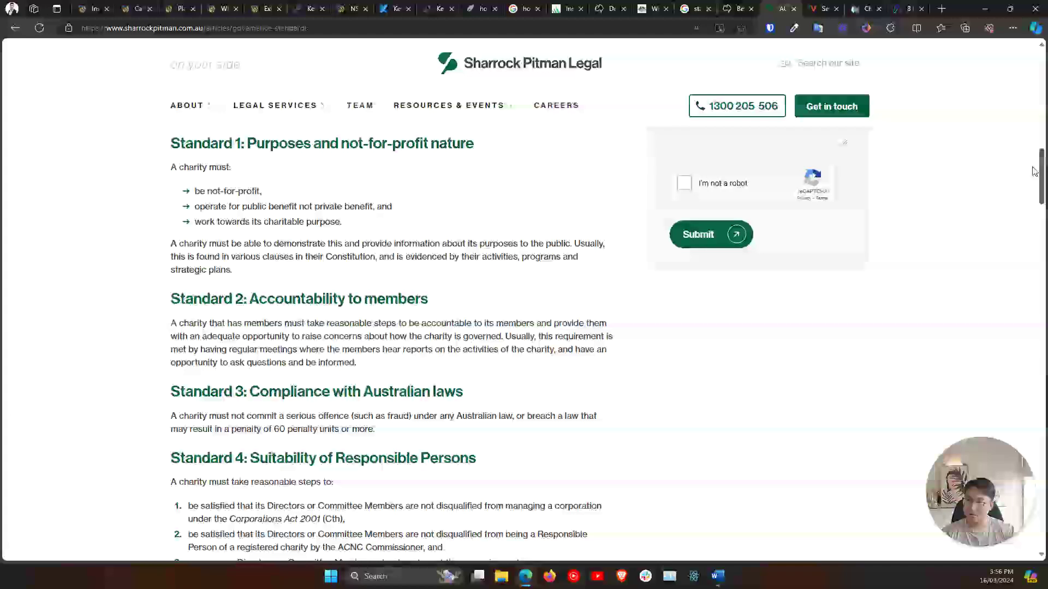
scroll(873, 191, up, 13)
scroll(660, 249, down, 4)
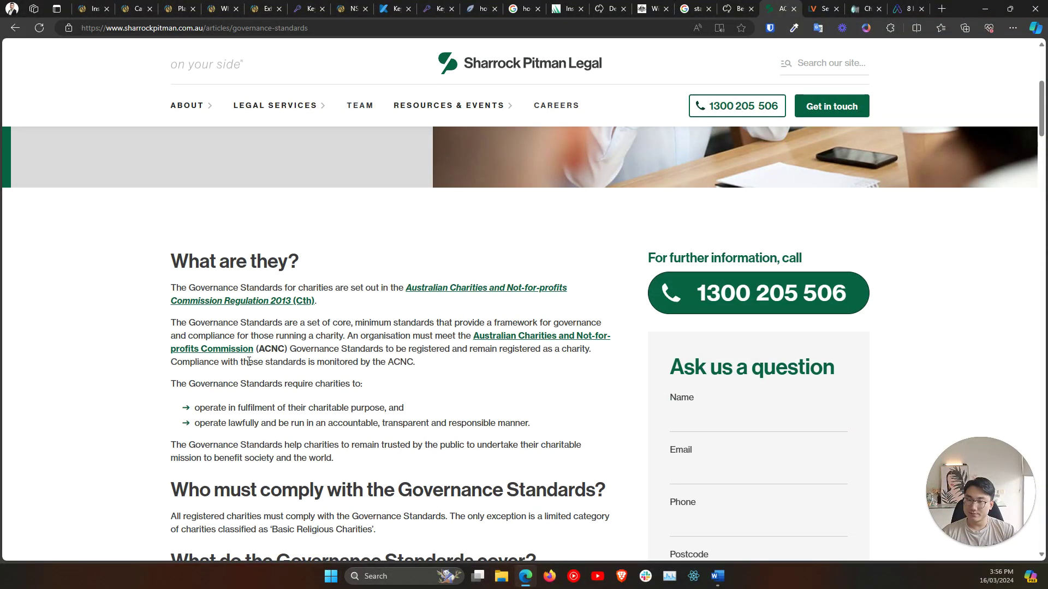
scroll(158, 361, down, 8)
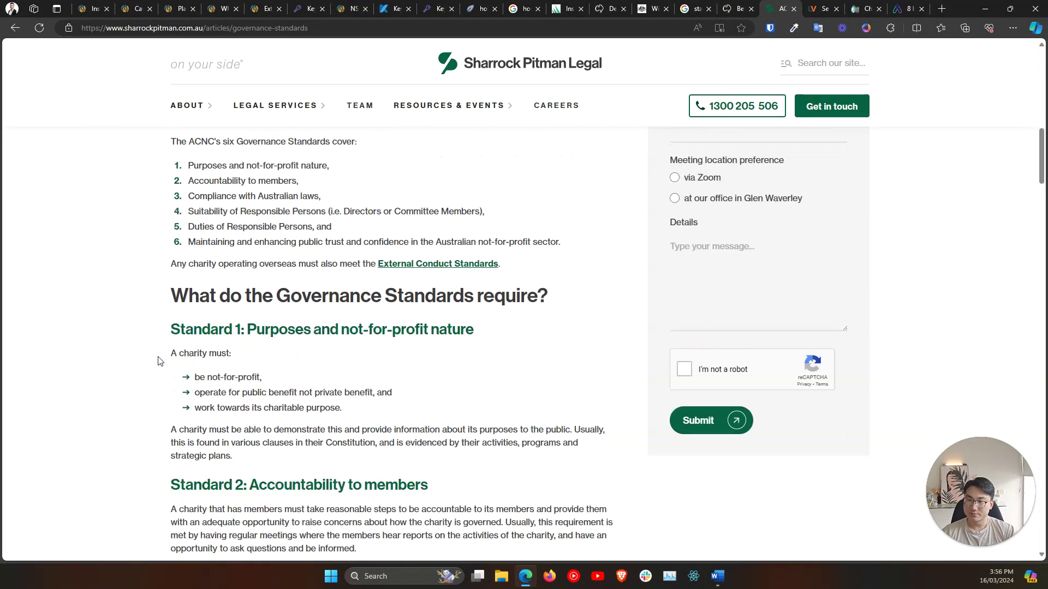
scroll(158, 361, down, 18)
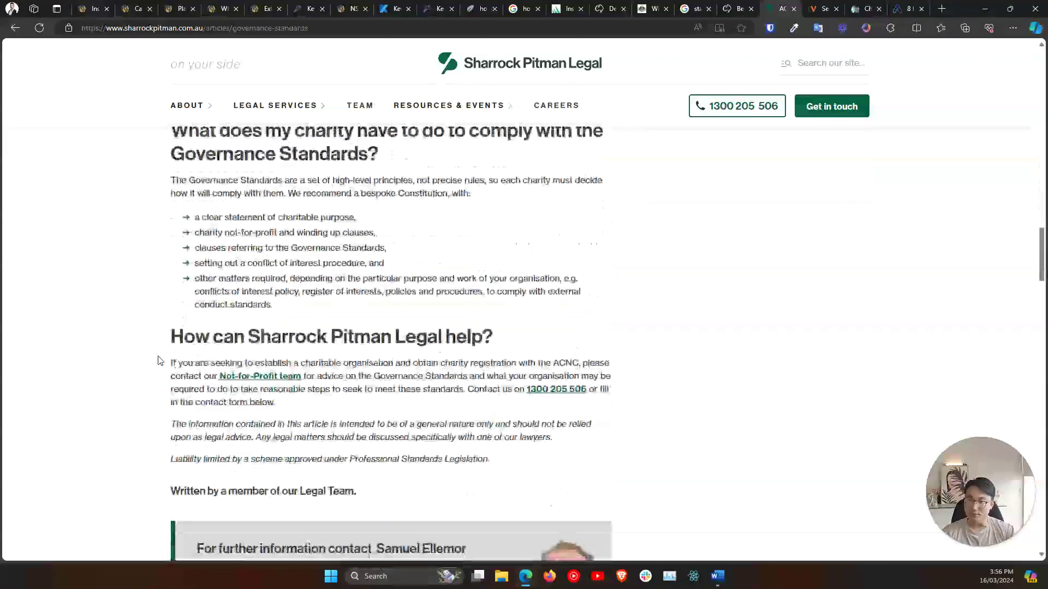
scroll(158, 361, down, 7)
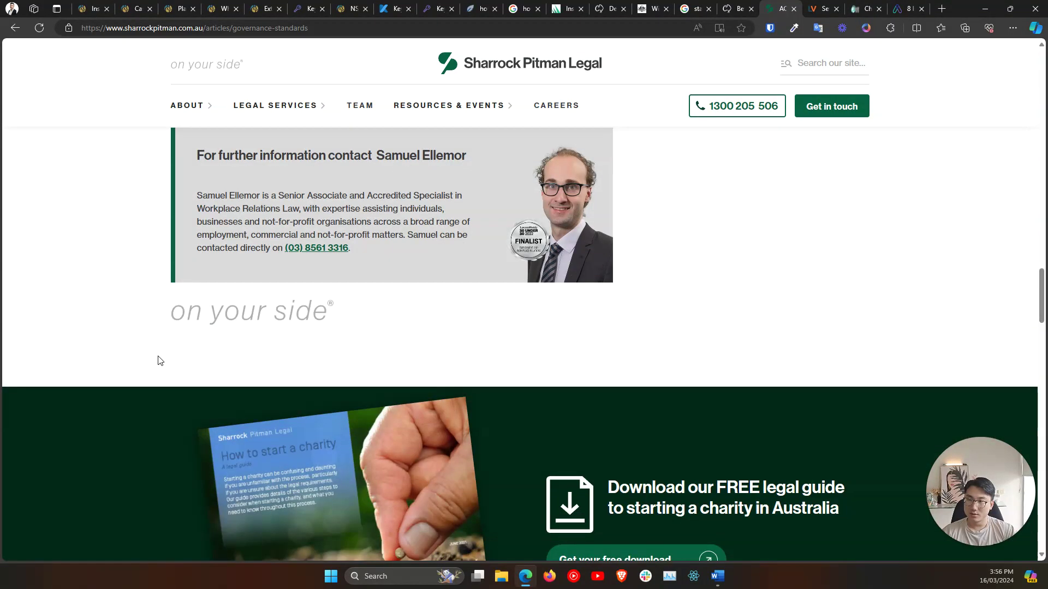
scroll(158, 361, up, 3)
scroll(159, 361, up, 3)
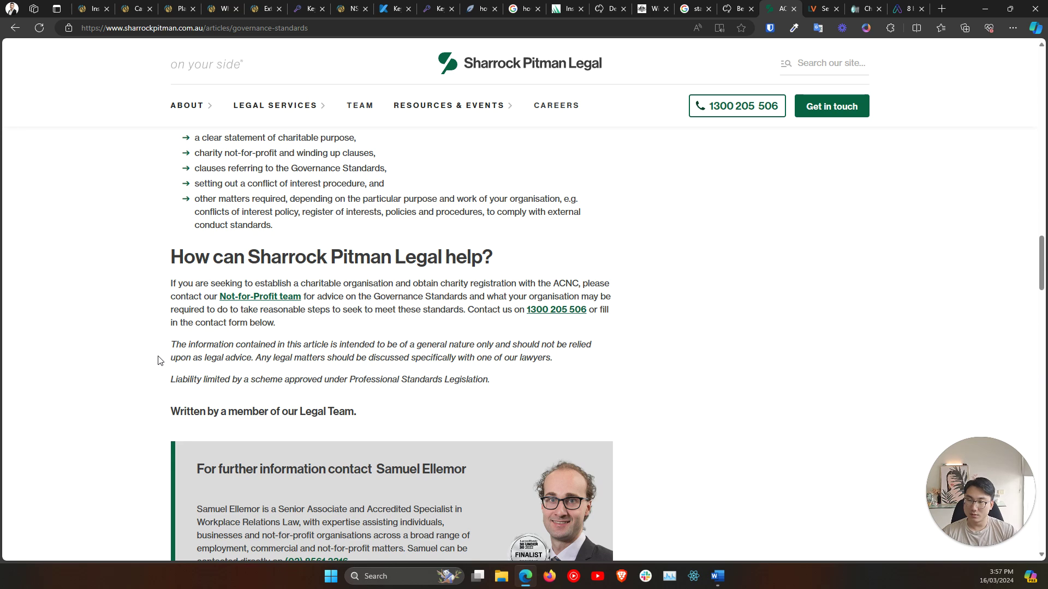
scroll(158, 361, up, 6)
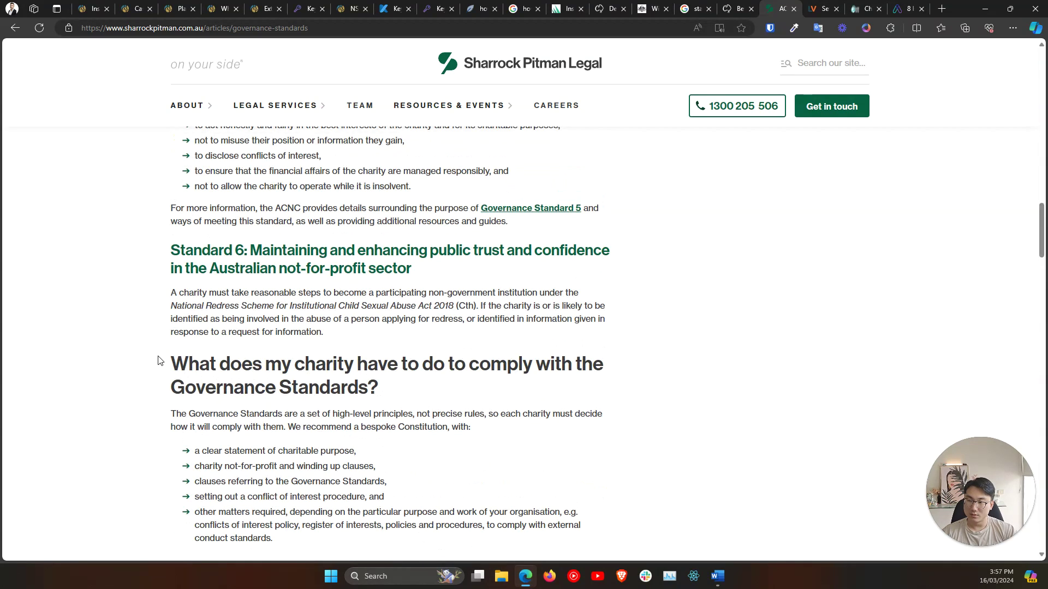
scroll(158, 361, up, 20)
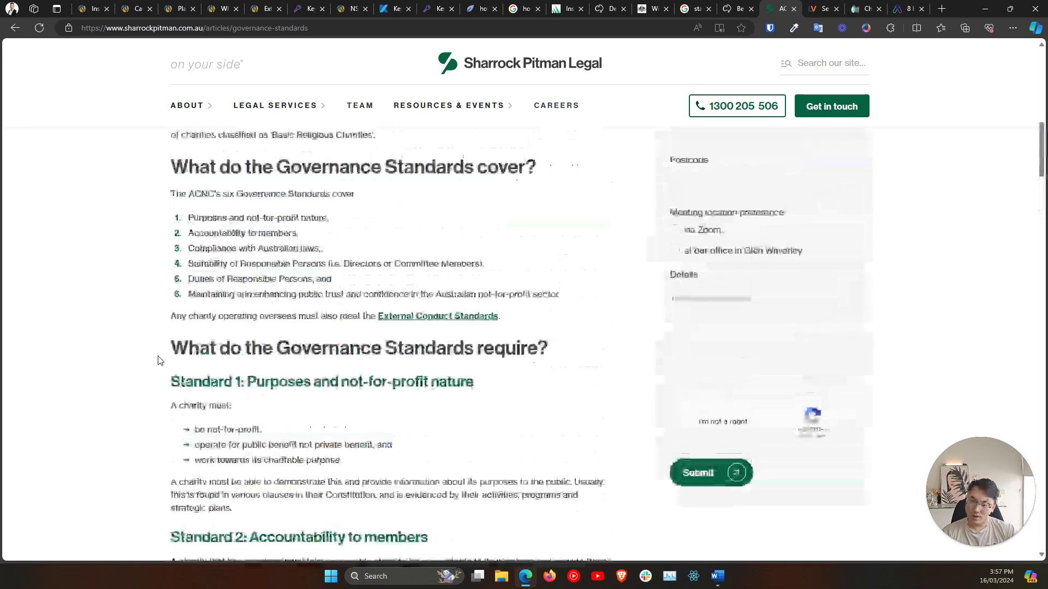
scroll(158, 361, down, 7)
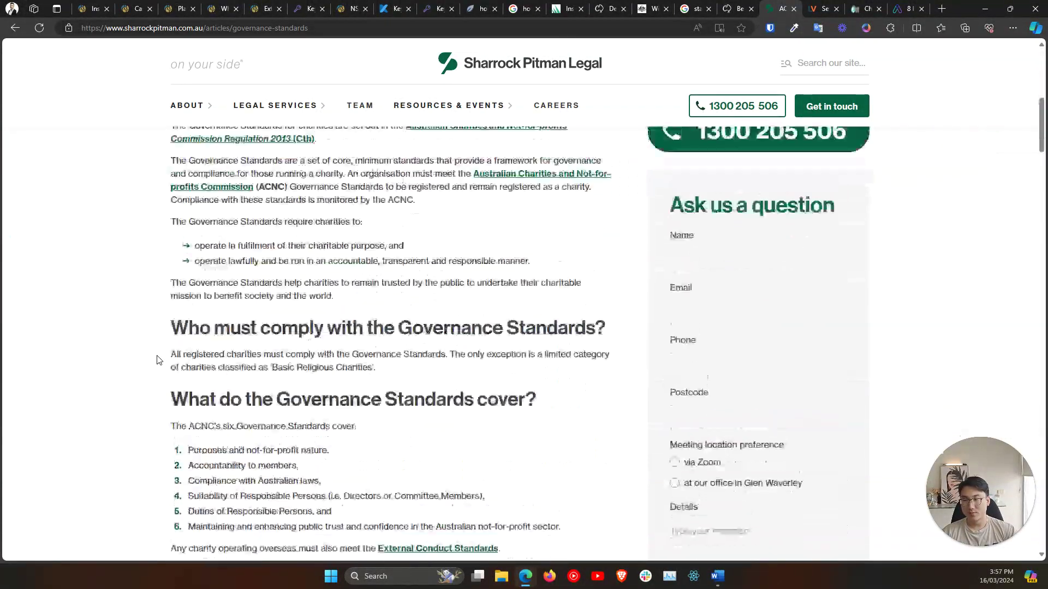
scroll(176, 357, up, 3)
scroll(177, 357, up, 4)
Highlight the article's full title and read the introduction on what the Governance Standards are and who must comply.
drag(357, 325, 195, 240)
click(344, 318)
drag(344, 318, 286, 275)
click(360, 327)
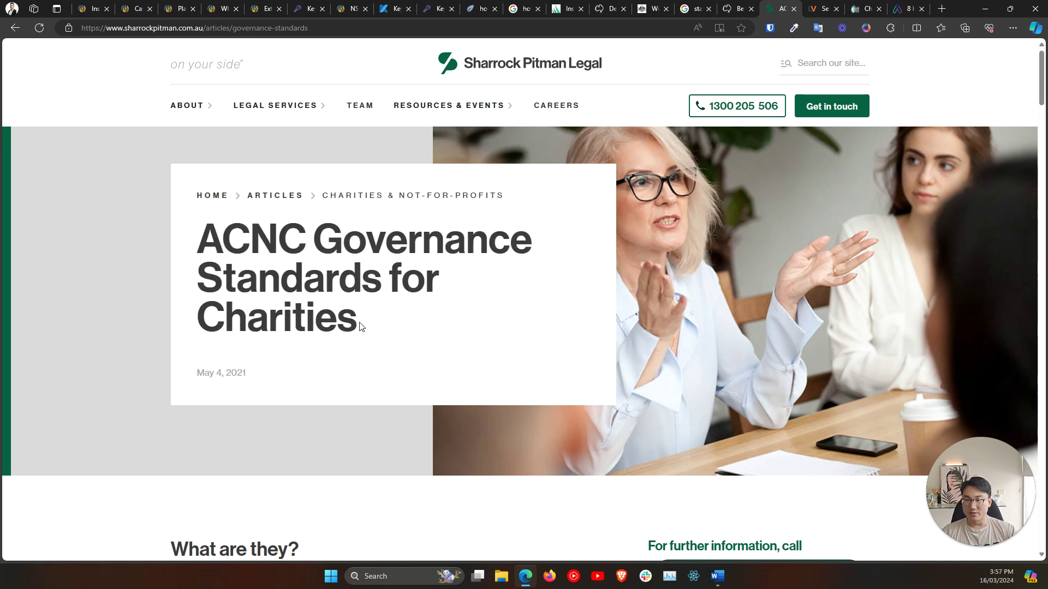
drag(360, 327, 196, 259)
scroll(93, 489, down, 1)
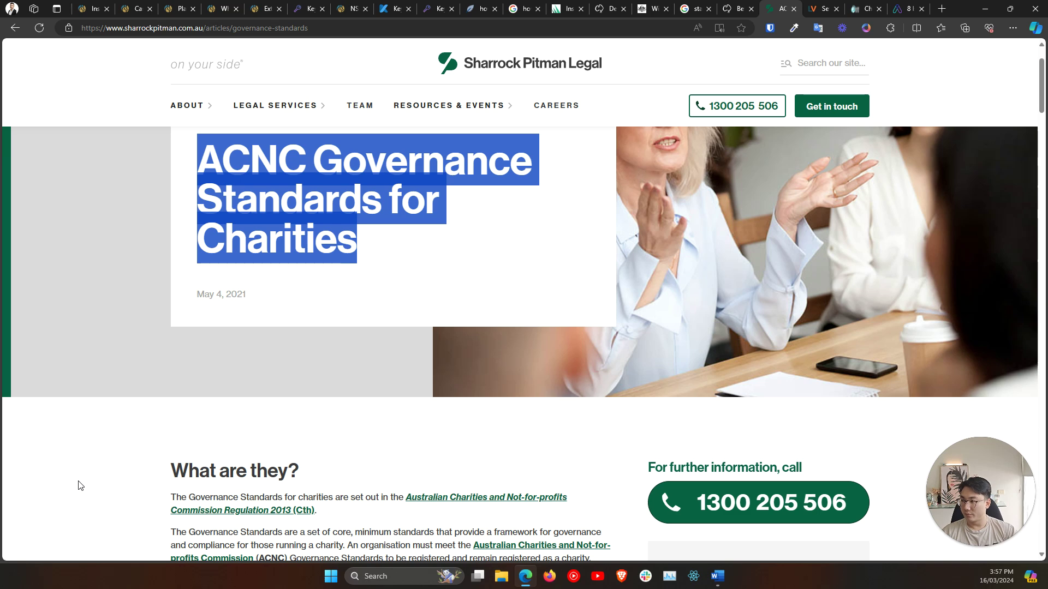
scroll(79, 485, down, 3)
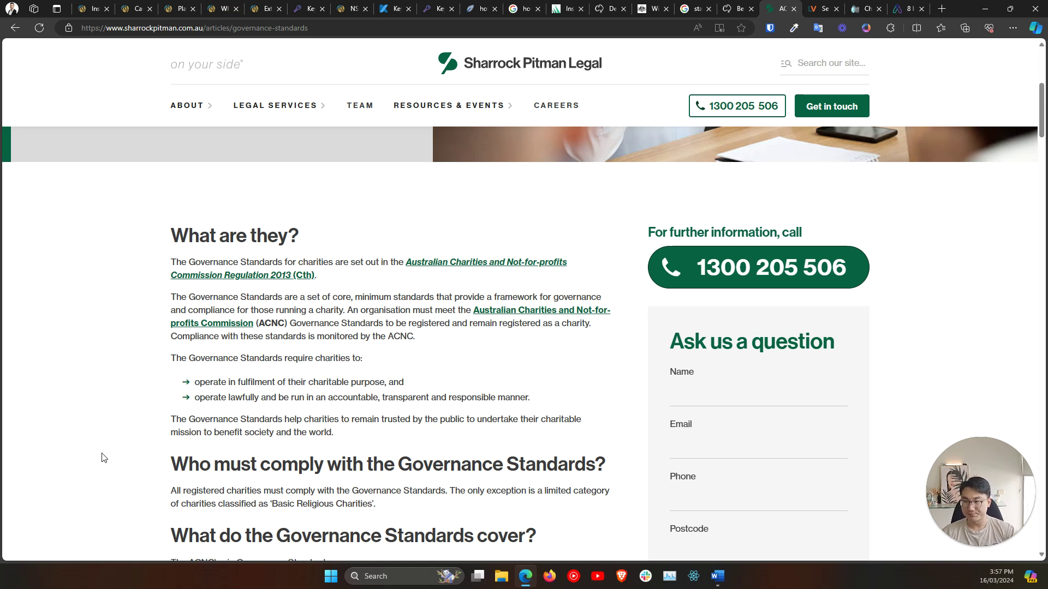
scroll(105, 459, down, 2)
scroll(104, 455, up, 5)
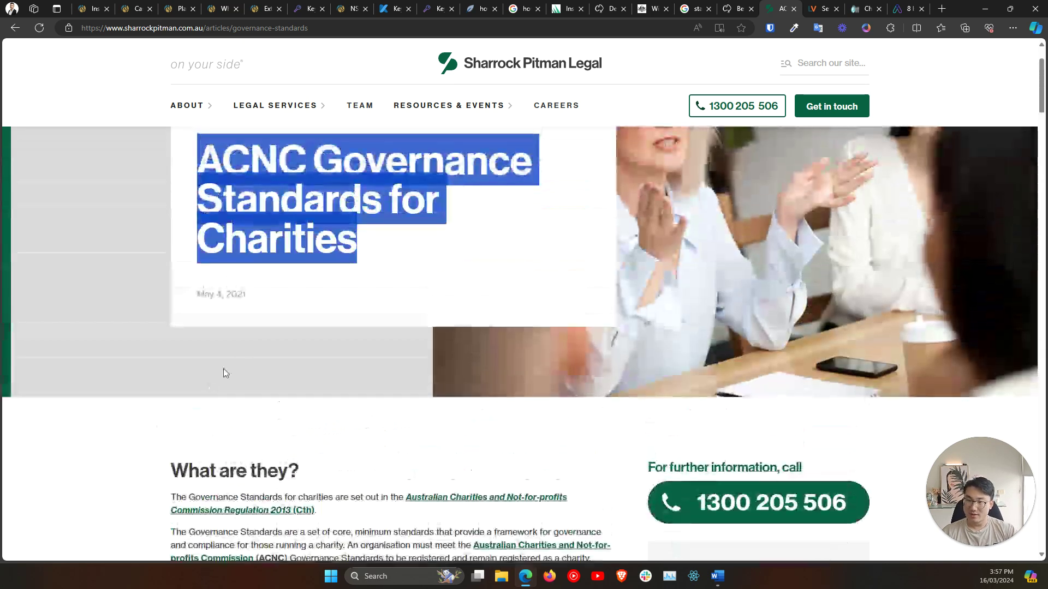
Search the web for the article's title, "ACNC Governance Standards for Charities".
right_click(271, 245)
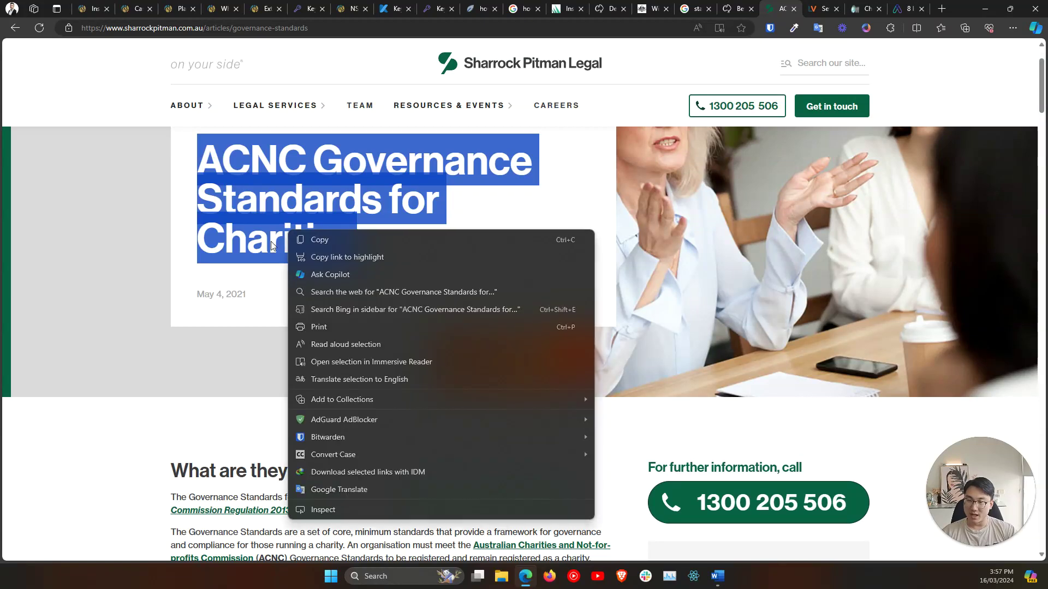
click(313, 257)
drag(236, 197, 192, 287)
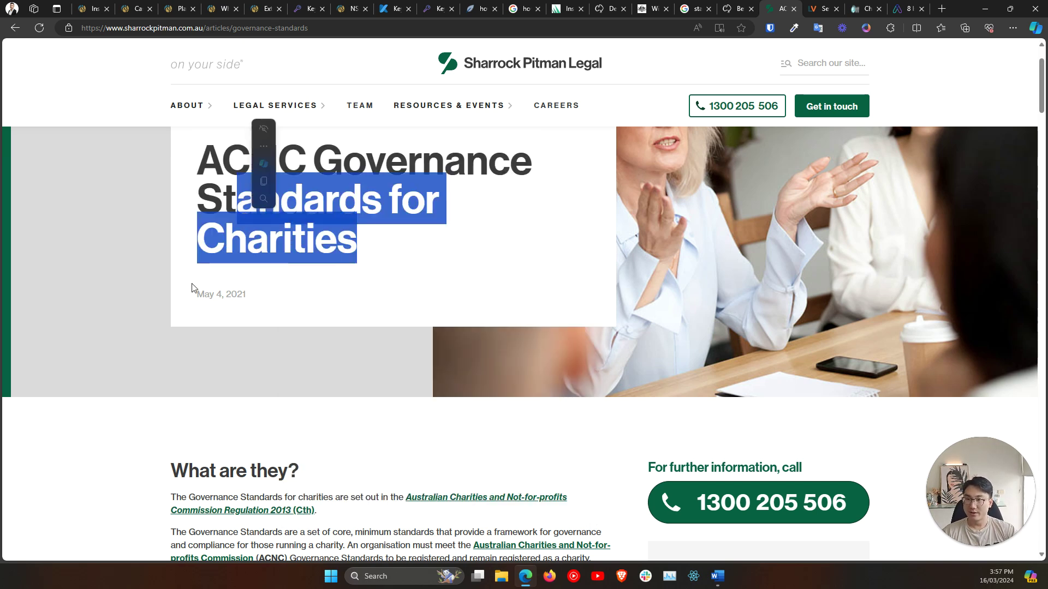
scroll(192, 287, up, 1)
drag(363, 319, 208, 243)
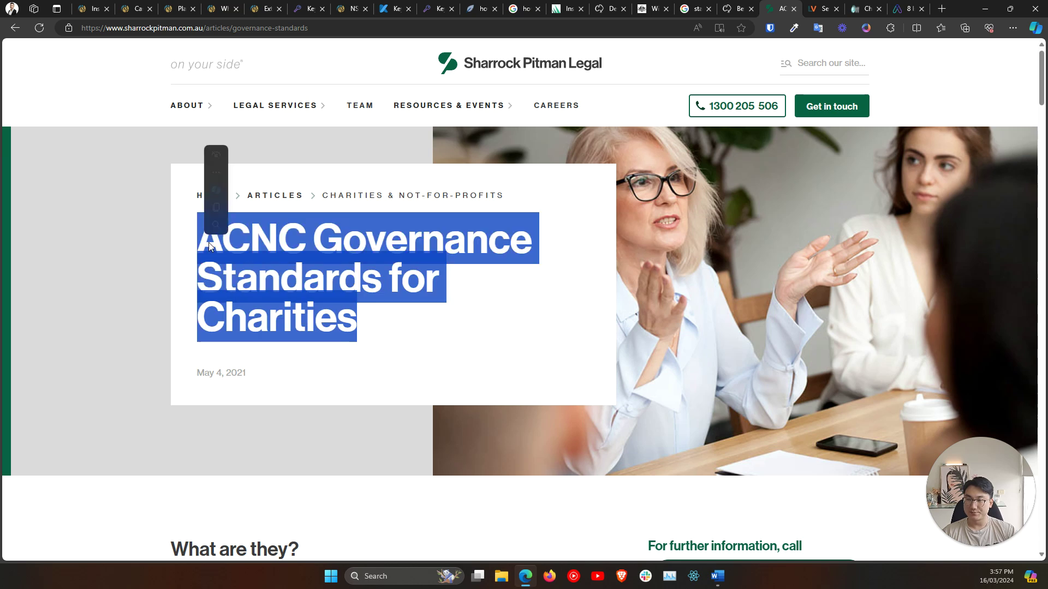
right_click(308, 272)
click(375, 311)
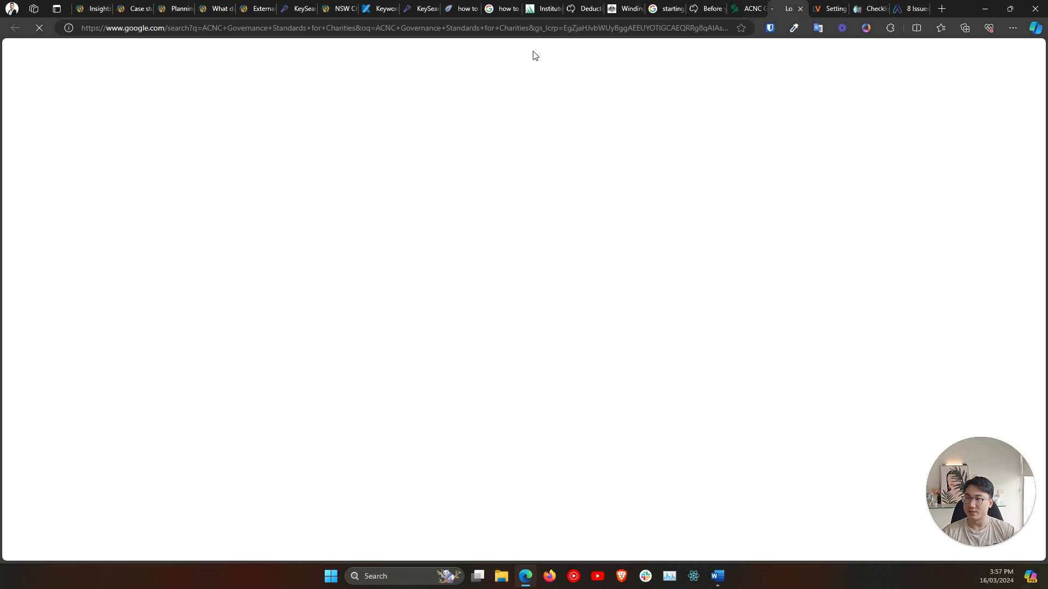
Examine the Google results and related searches for the title to see which sites compete on the topic.
scroll(44, 280, down, 7)
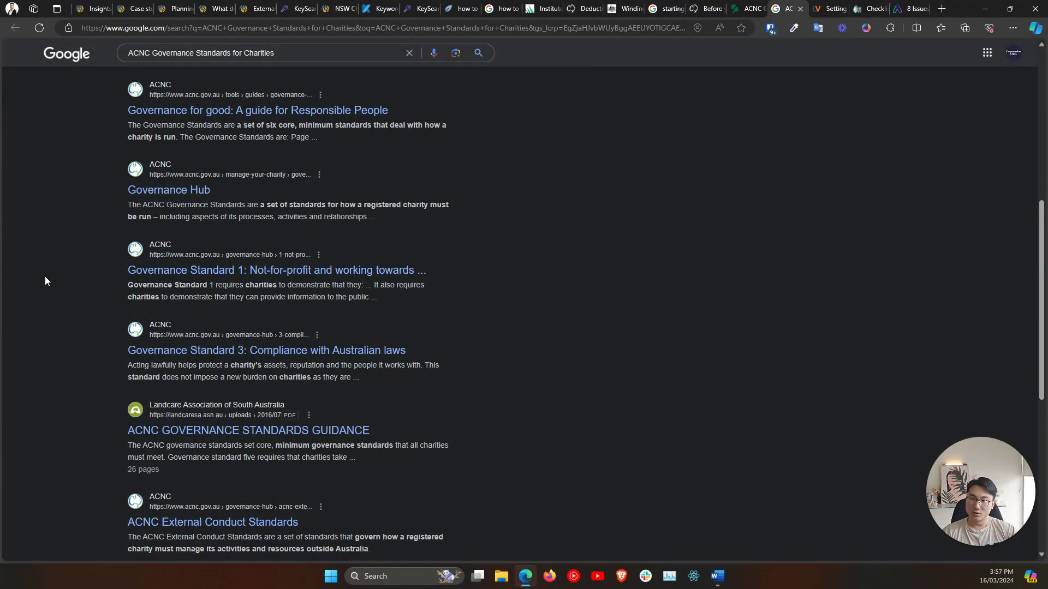
scroll(45, 280, down, 4)
scroll(45, 279, up, 10)
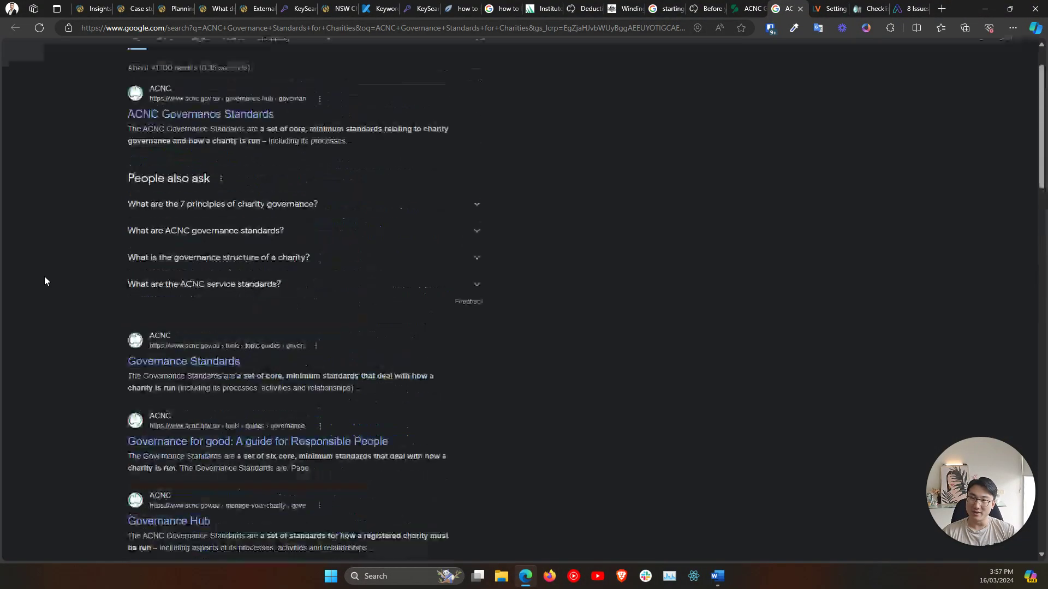
scroll(44, 281, down, 10)
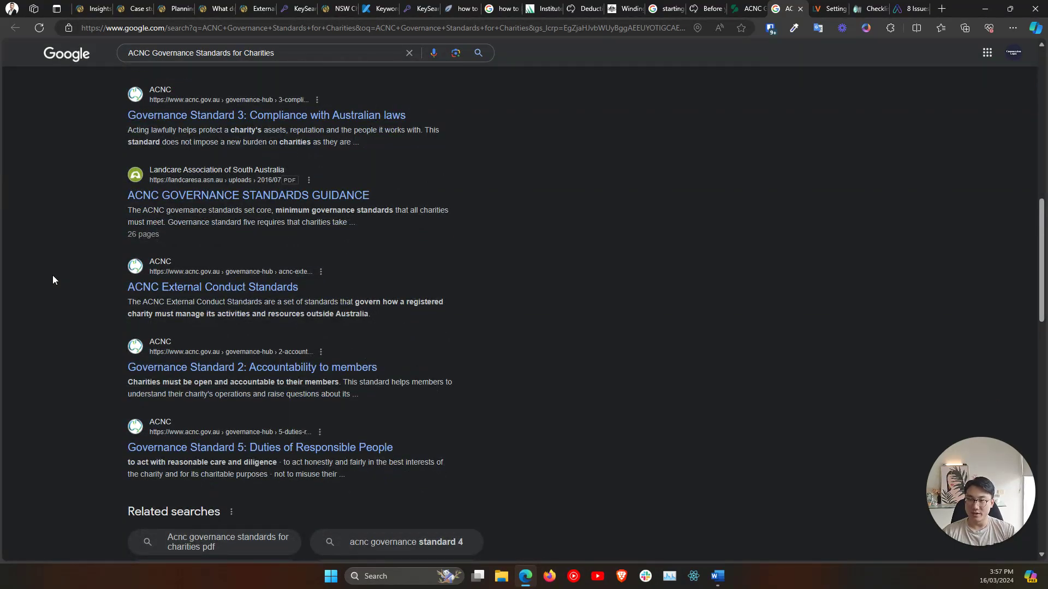
scroll(53, 279, down, 5)
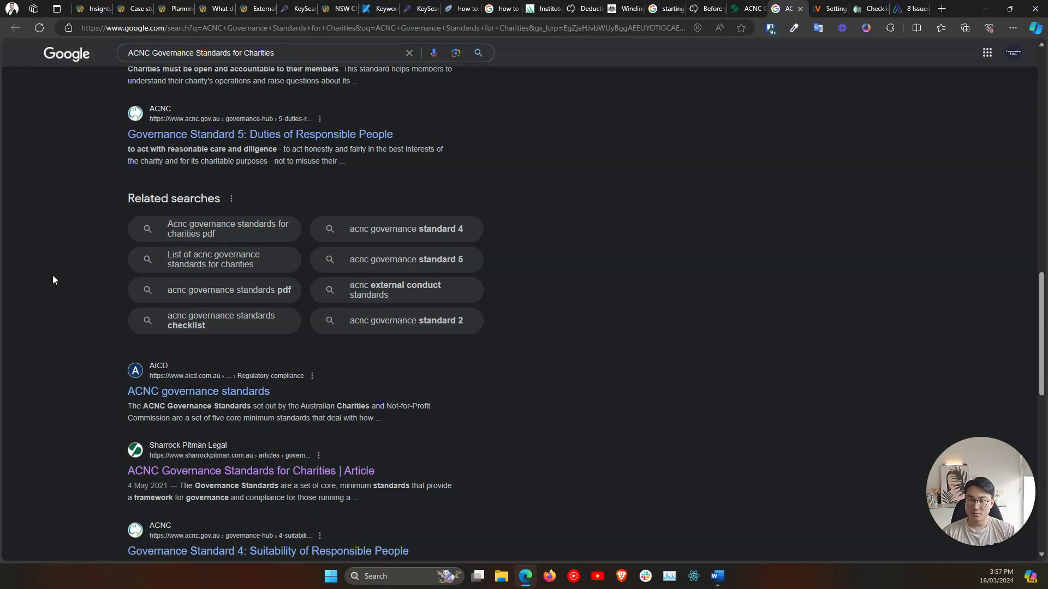
Scan the Google results for "ACNC Governance Standards for Charities" to compare the ACNC pages with the other sites listed.
scroll(52, 276, up, 12)
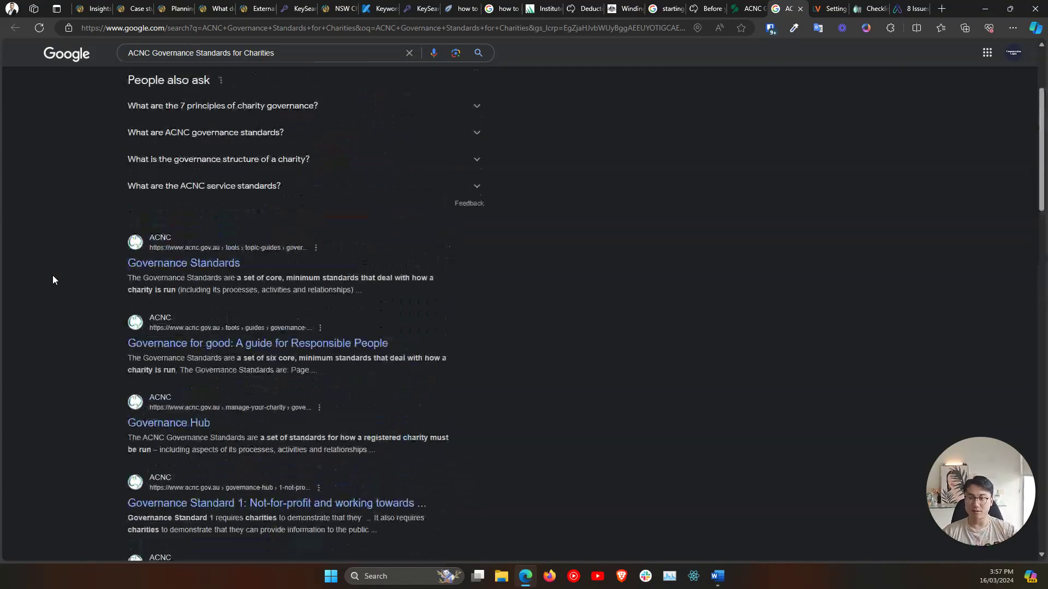
scroll(67, 285, up, 3)
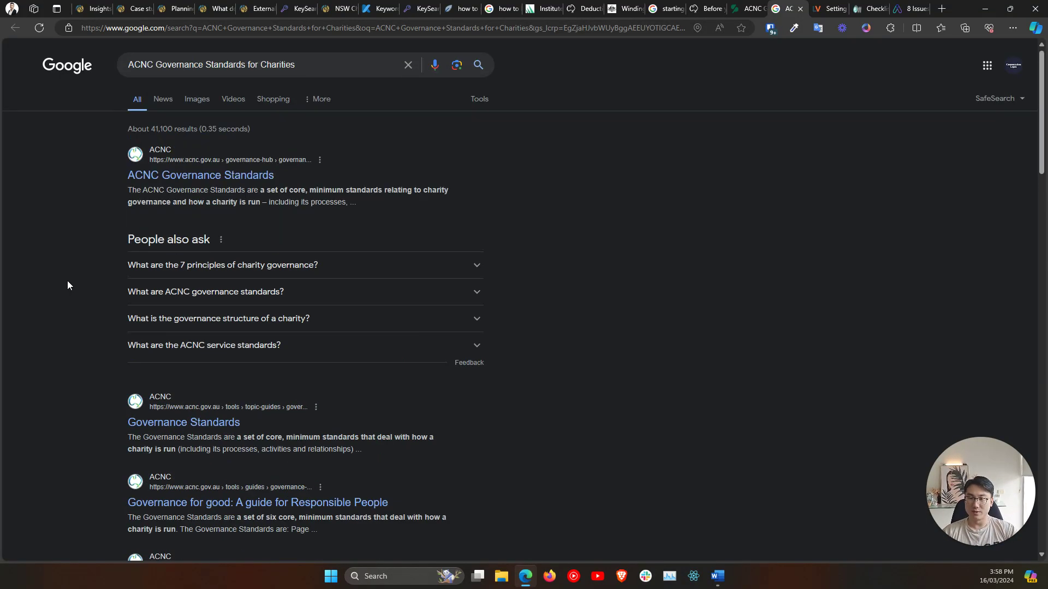
scroll(67, 281, down, 15)
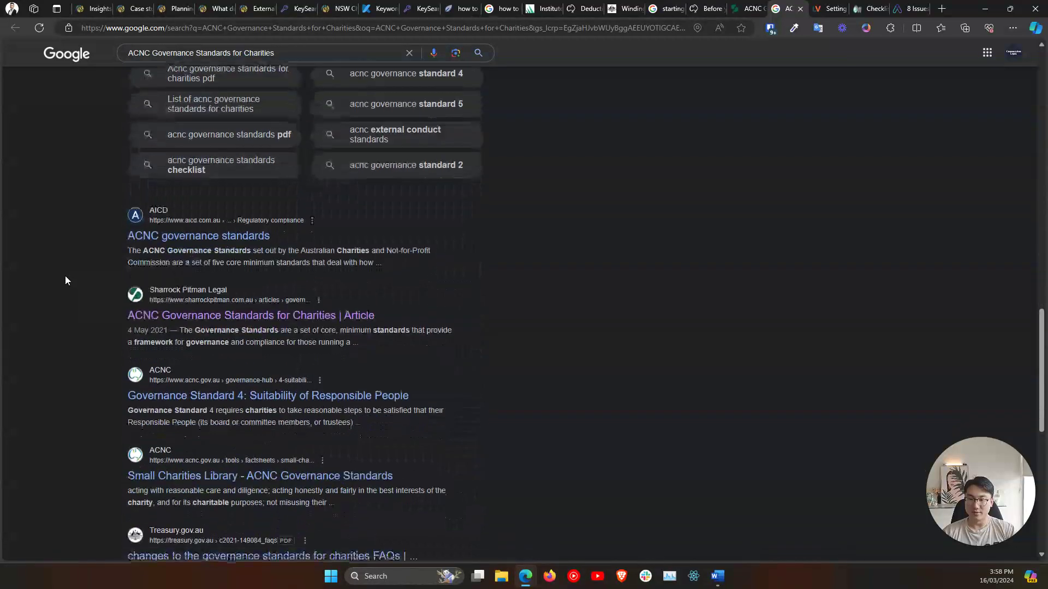
scroll(64, 276, up, 8)
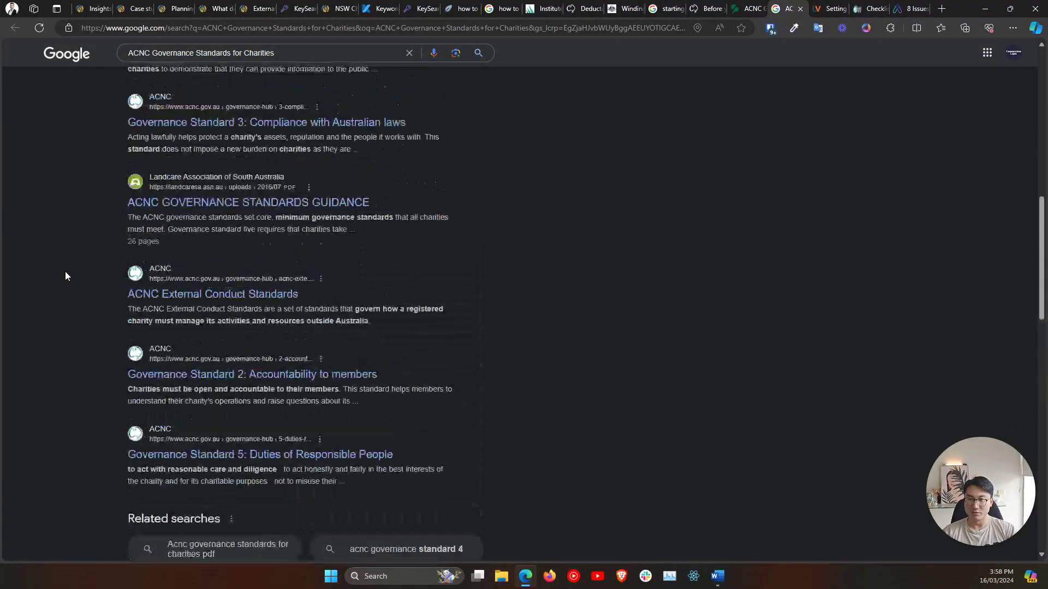
scroll(65, 273, up, 7)
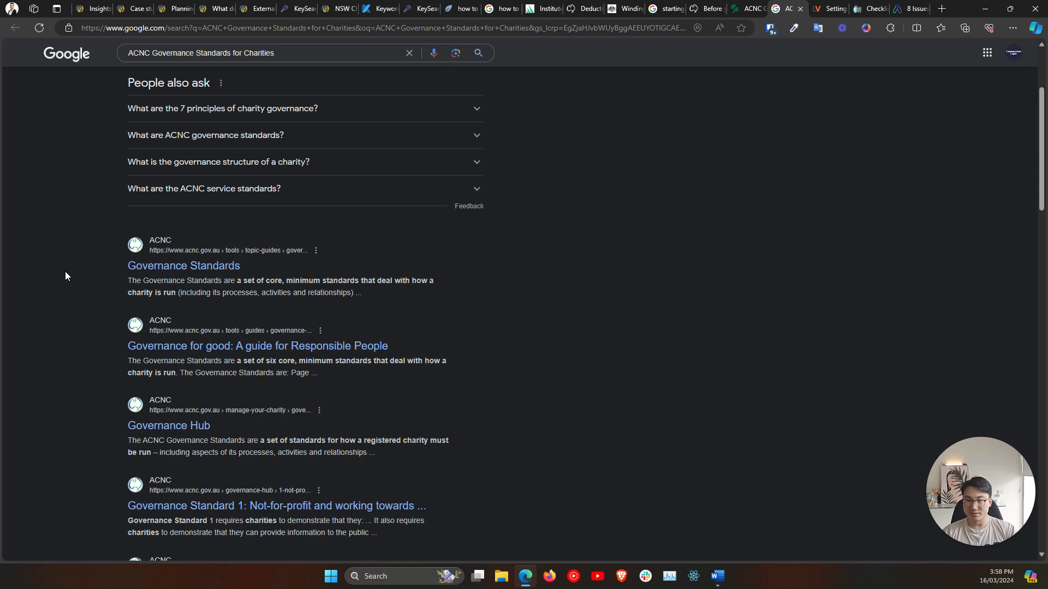
scroll(65, 276, up, 3)
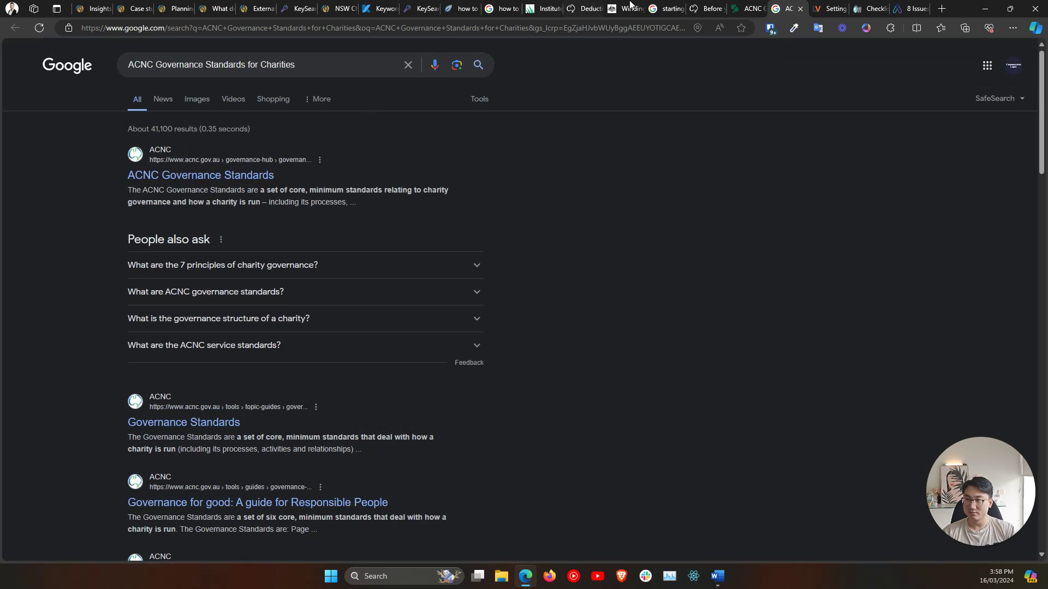
Review the Sharrock Pitman Legal article's section on what the standards cover, and compare it with the competing Google results and related searches.
click(747, 8)
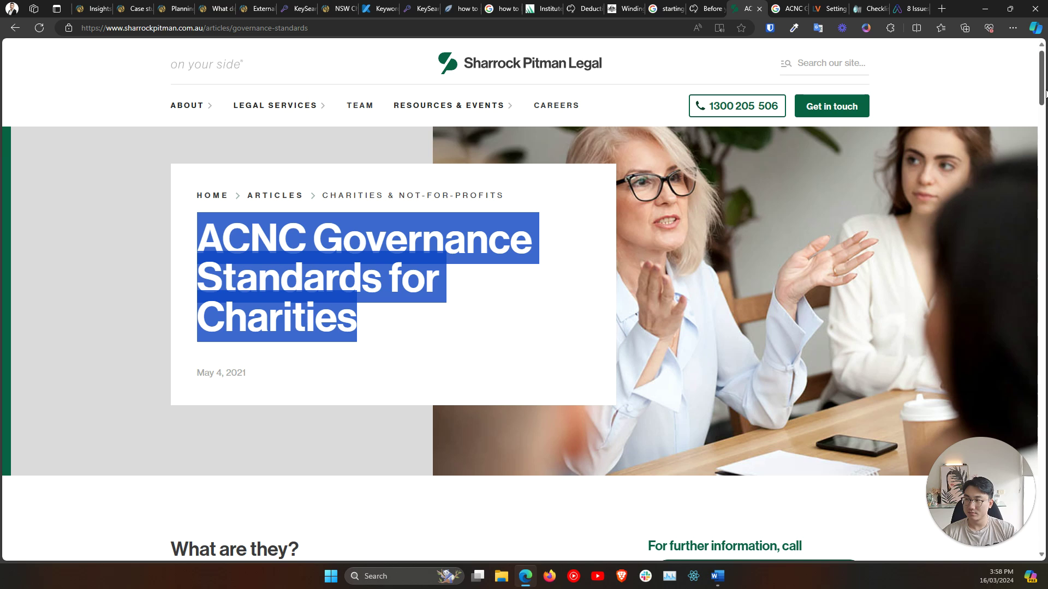
scroll(405, 363, down, 10)
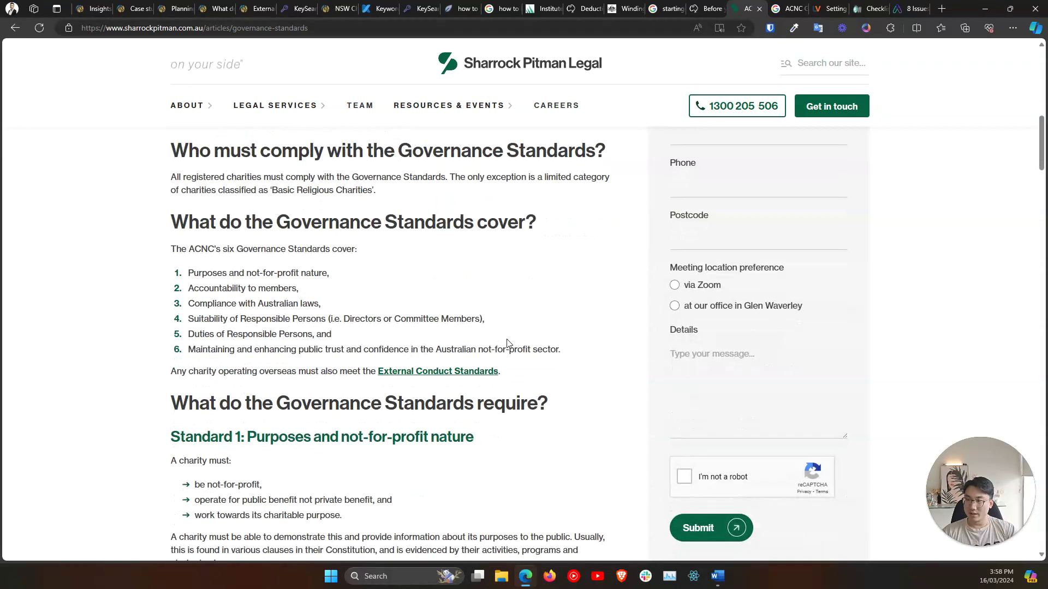
key(ctrl+Tab)
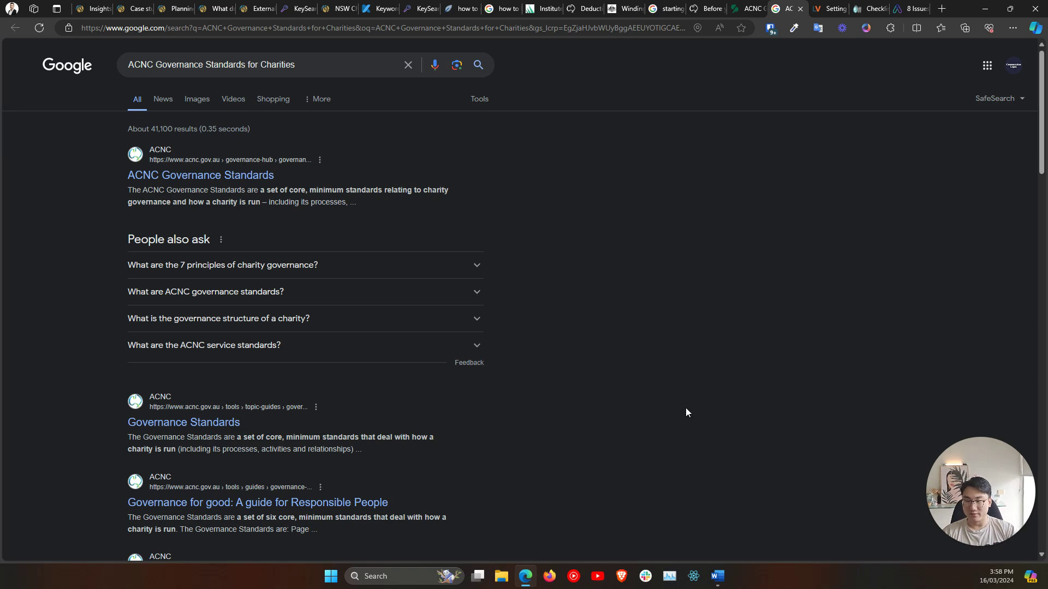
scroll(627, 392, down, 2)
scroll(626, 391, down, 7)
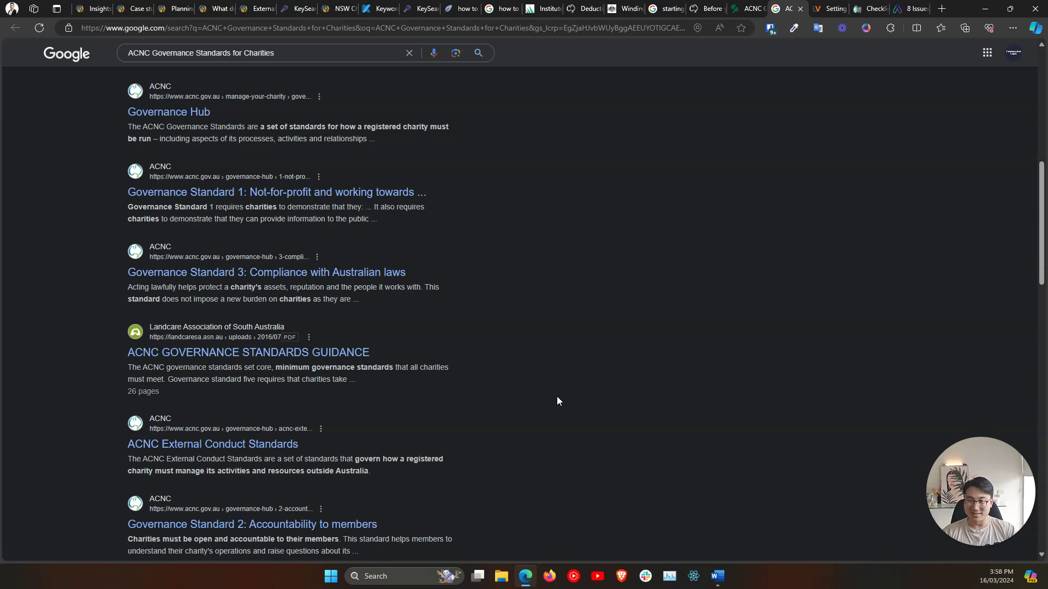
scroll(557, 401, down, 2)
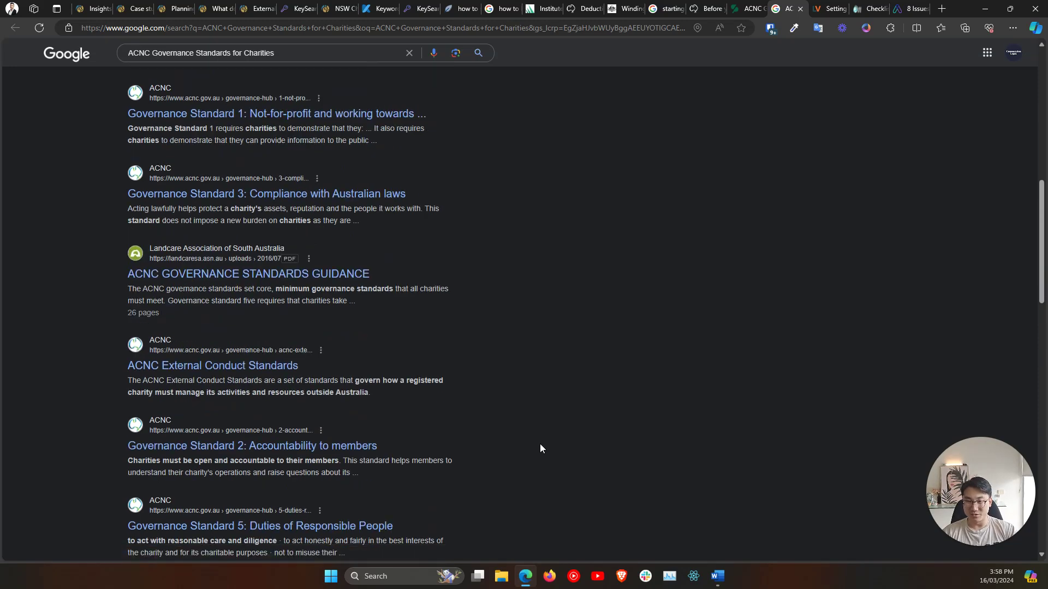
scroll(541, 447, down, 4)
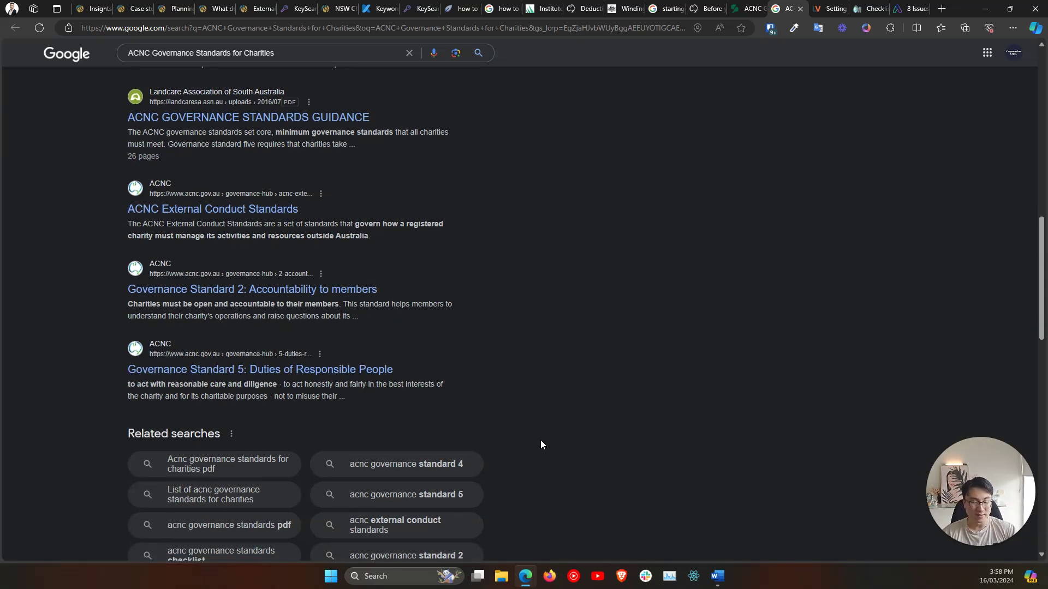
scroll(488, 419, down, 5)
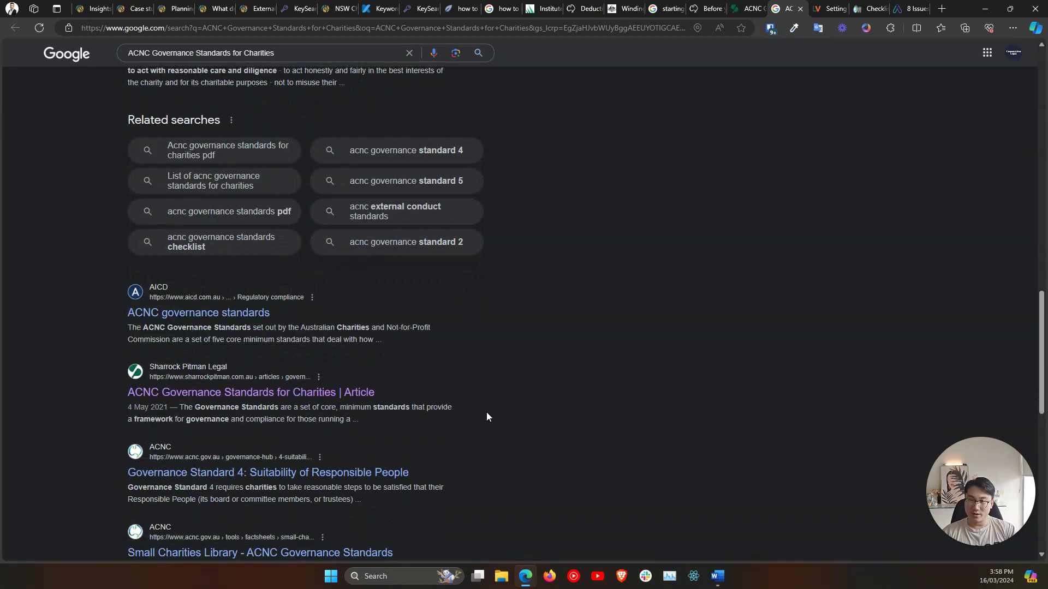
scroll(488, 414, up, 10)
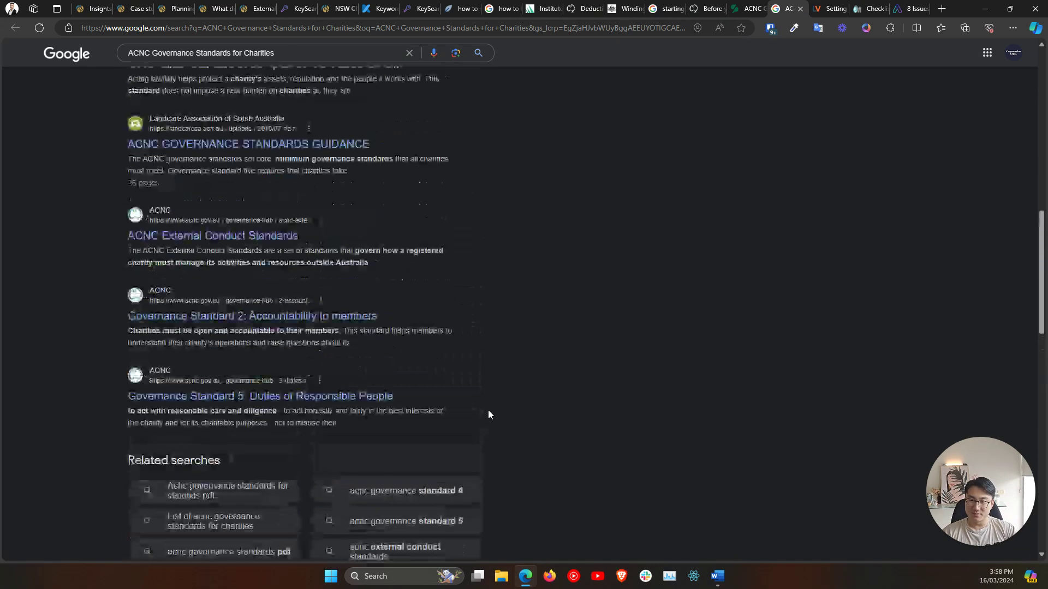
Open the ACNC results "ACNC Governance Standards", "Governance Standards" and "Governance for good: A guide for Responsible People" without leaving the results page.
middle_click(209, 176)
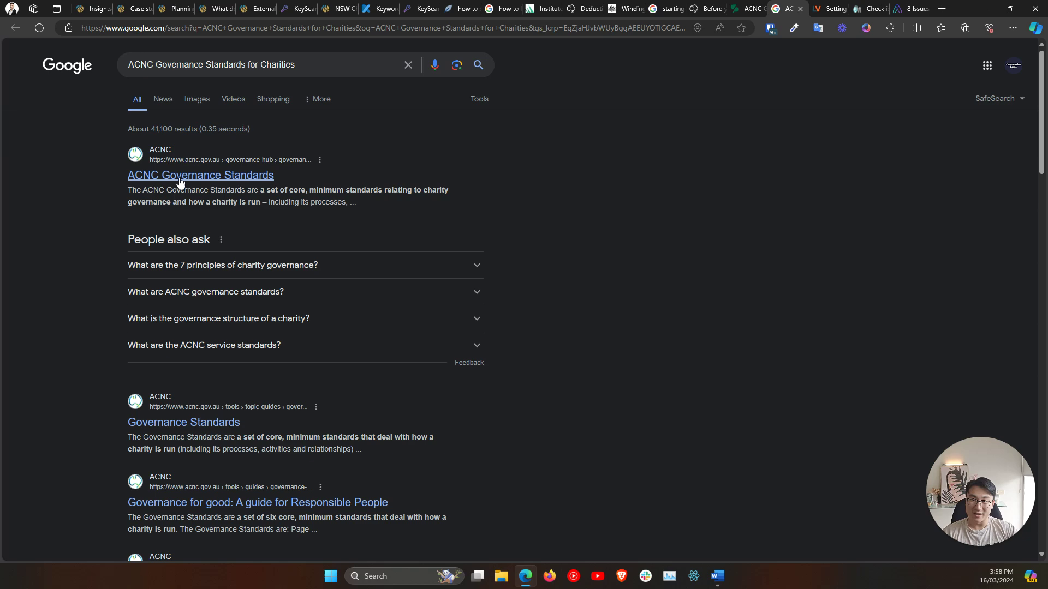
middle_click(165, 424)
middle_click(236, 492)
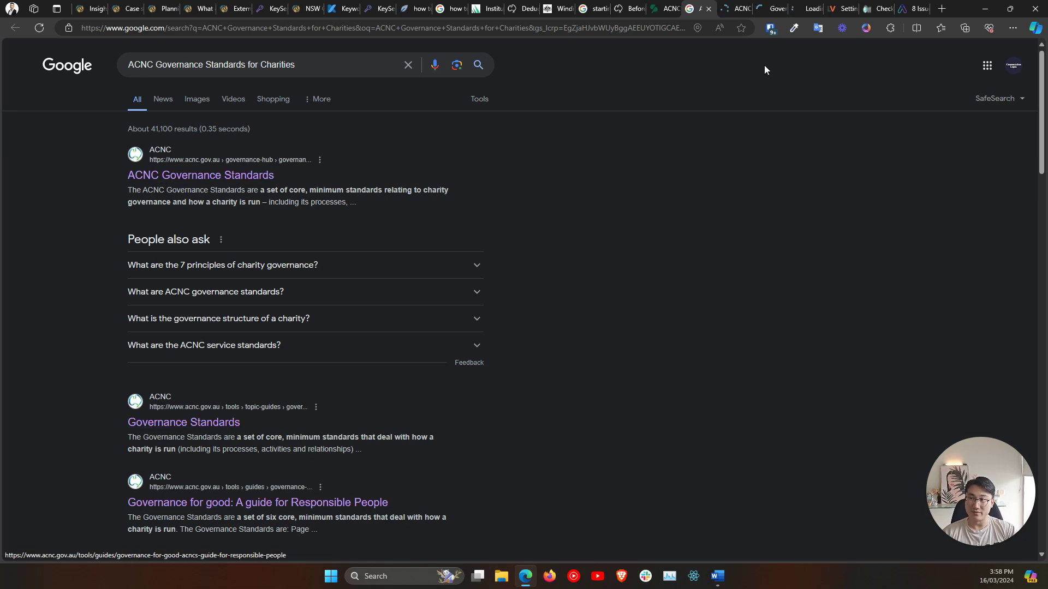
Examine the ACNC Governance Standards page, expanding Standards 3 and 4 and reading how the ACNC assesses compliance.
key(ctrl+Tab)
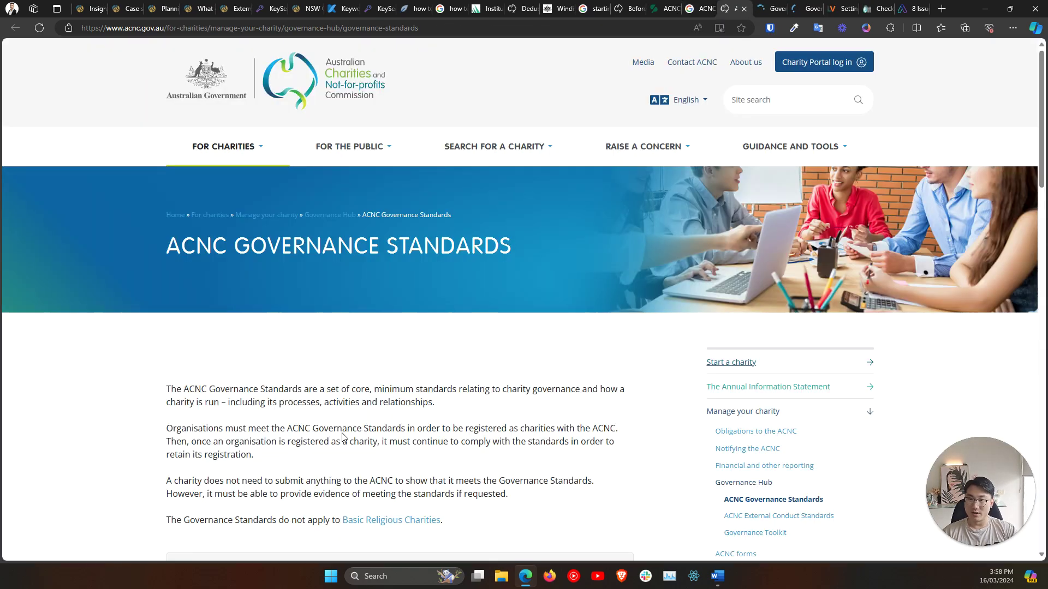
scroll(266, 444, down, 12)
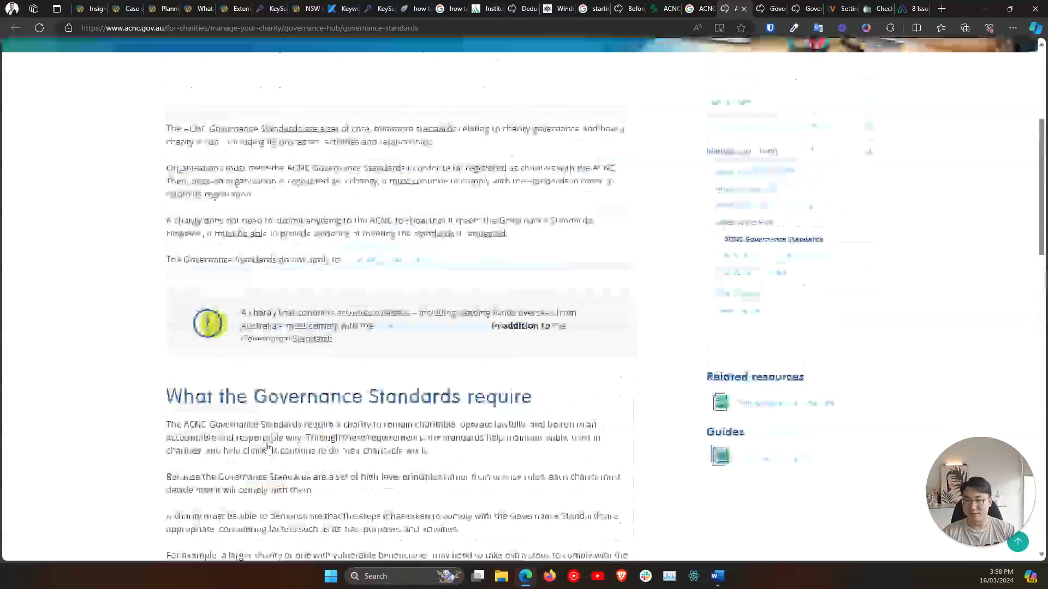
click(582, 257)
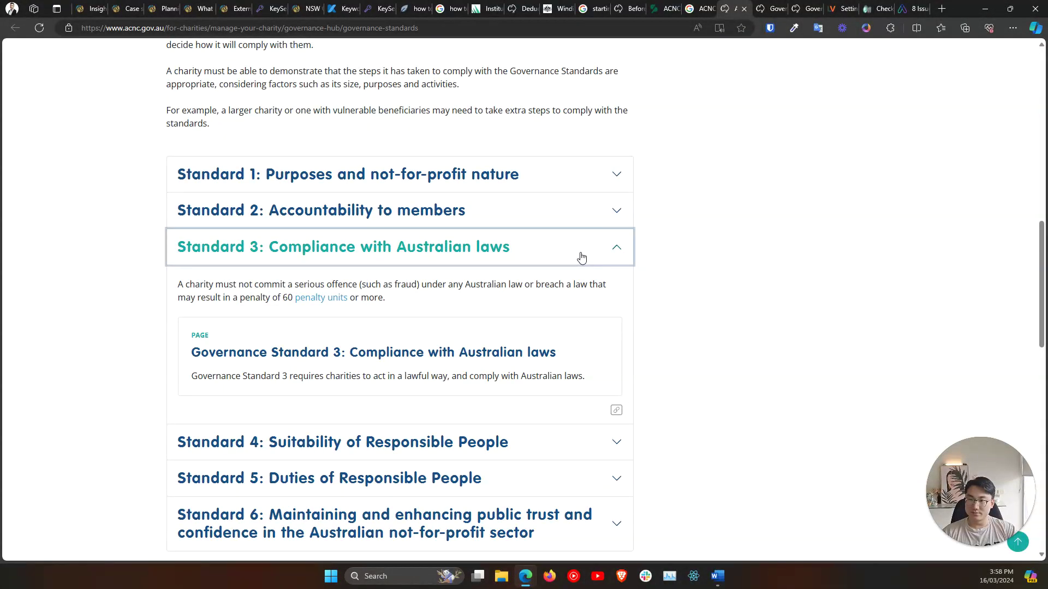
click(581, 257)
click(628, 298)
scroll(621, 359, down, 4)
scroll(622, 360, down, 4)
scroll(639, 376, up, 3)
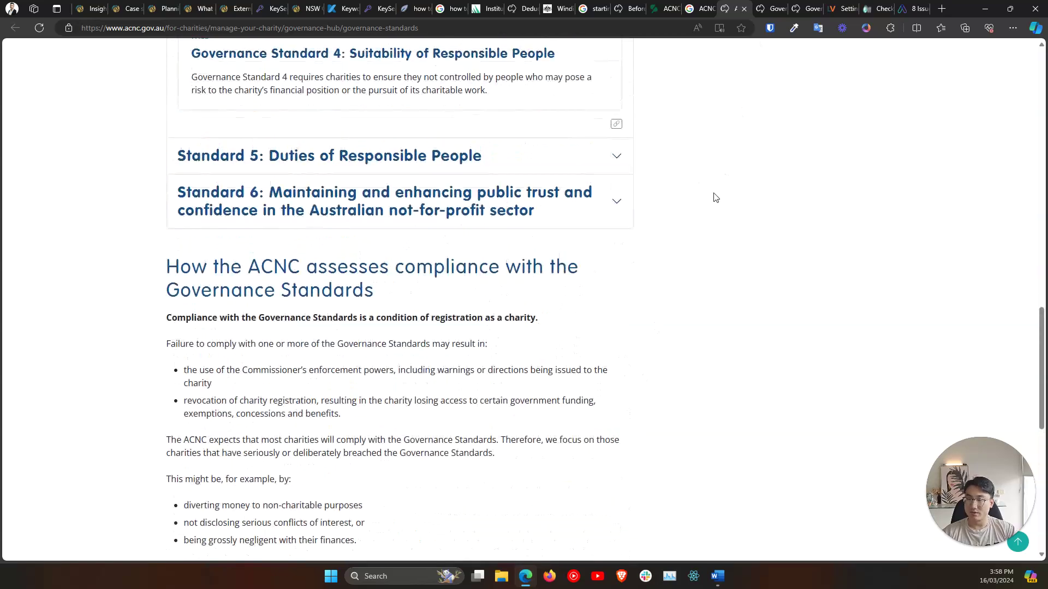
Skim the ACNC topic guide on Governance Standards and close the three opened ACNC pages.
click(759, 9)
scroll(471, 418, down, 4)
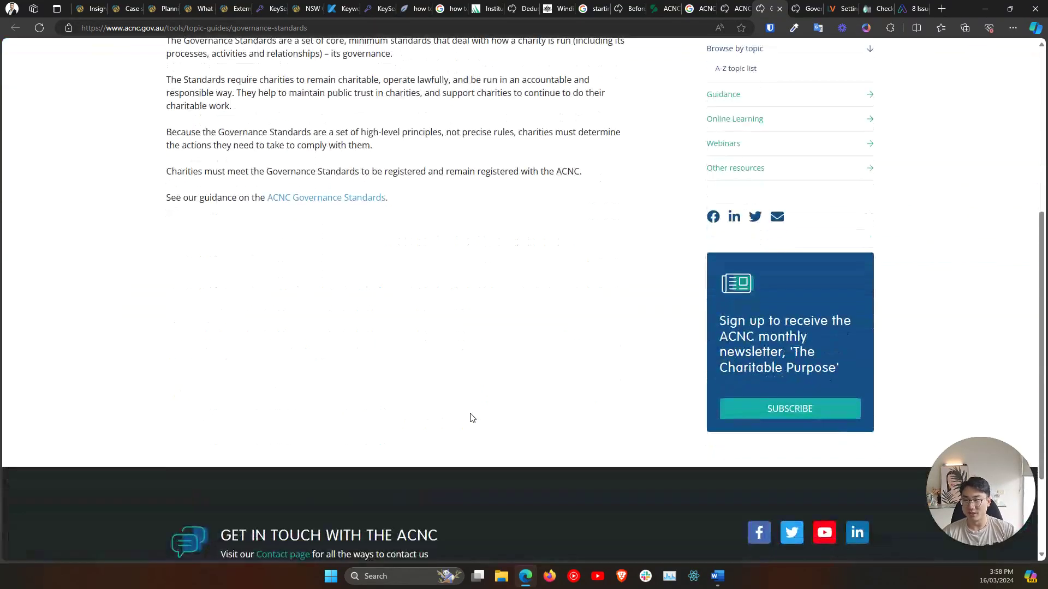
key(ctrl+w)
key(ctrl+w)
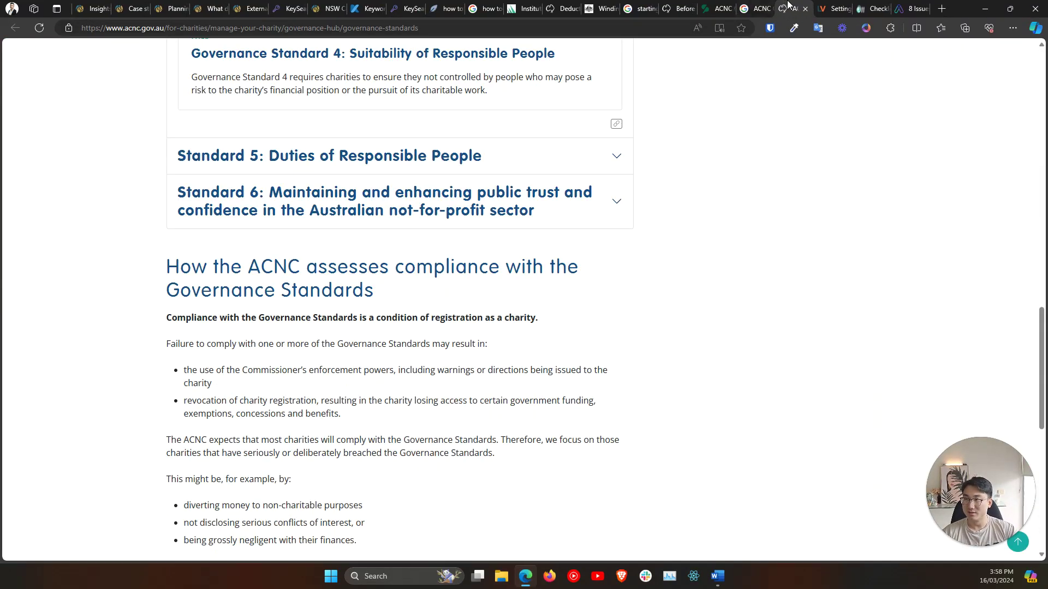
key(ctrl+w)
Revisit the Sharrock Pitman Legal article briefly and search Google for "difference between a nfp and a charity".
click(743, 9)
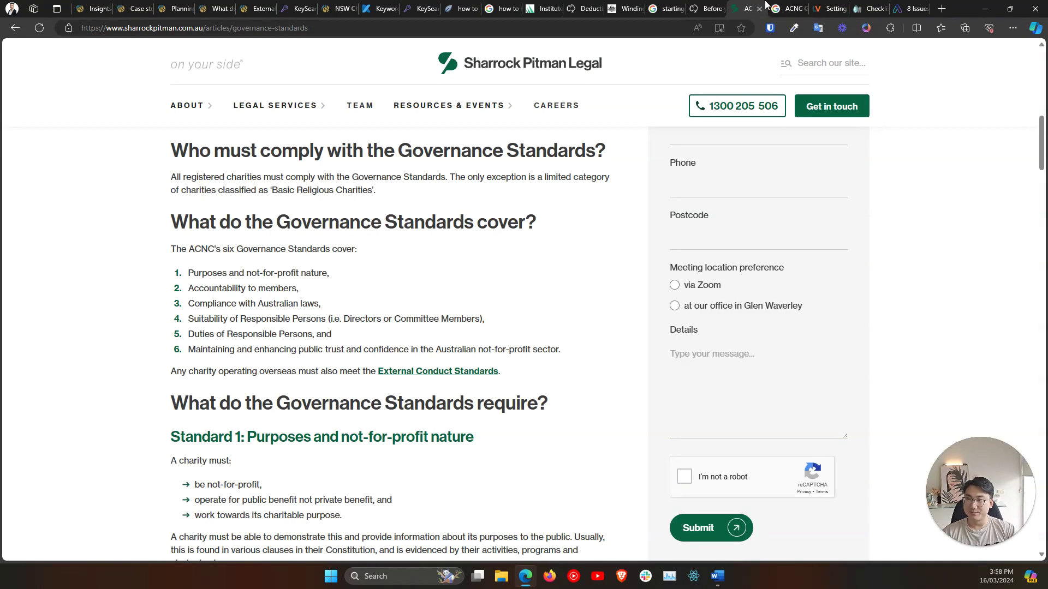
click(789, 8)
triple_click(279, 66)
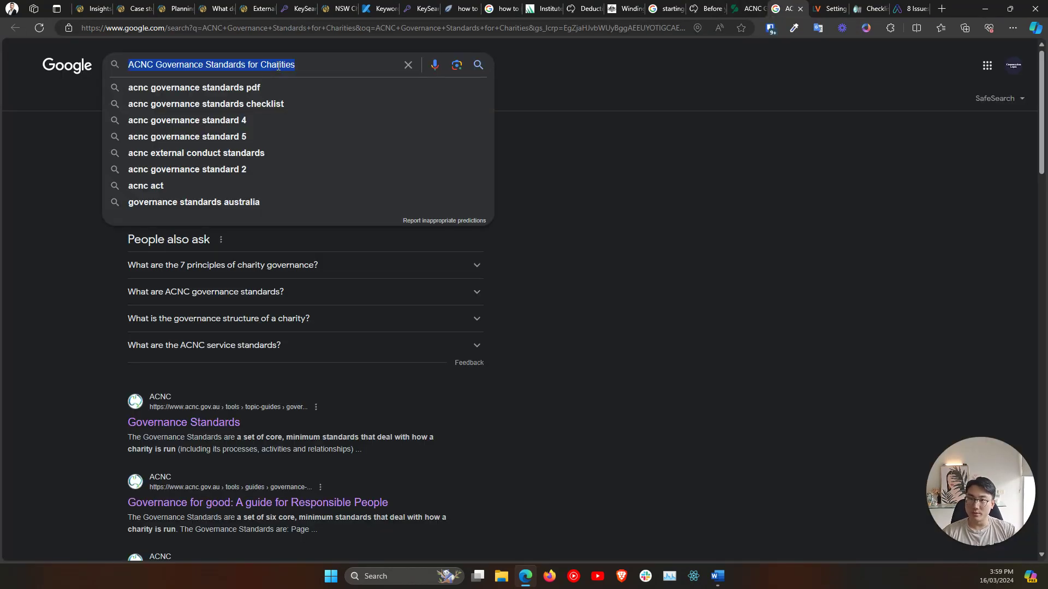
text(difference )
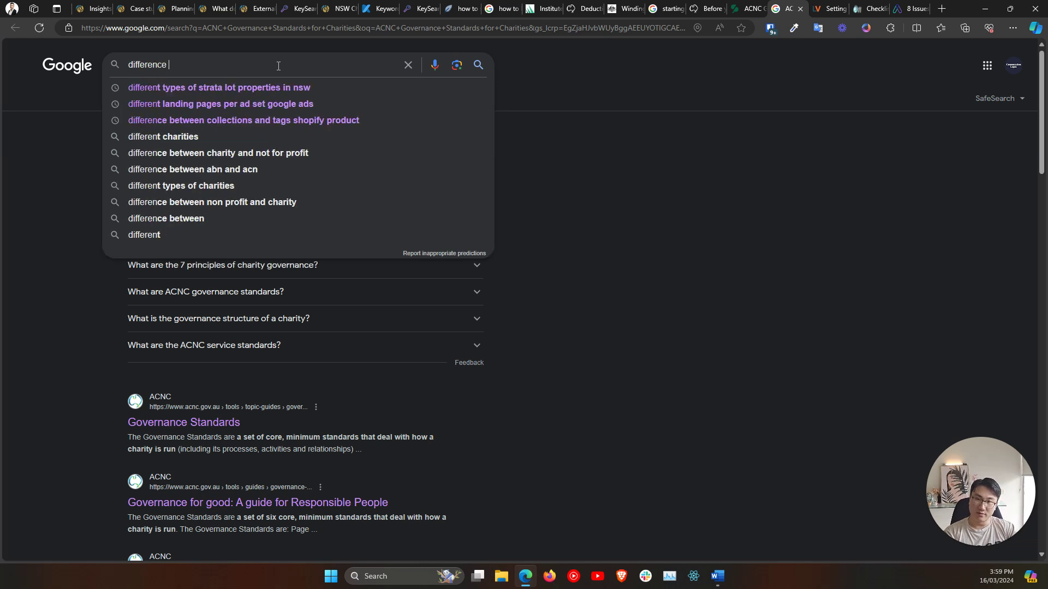
text(between a n)
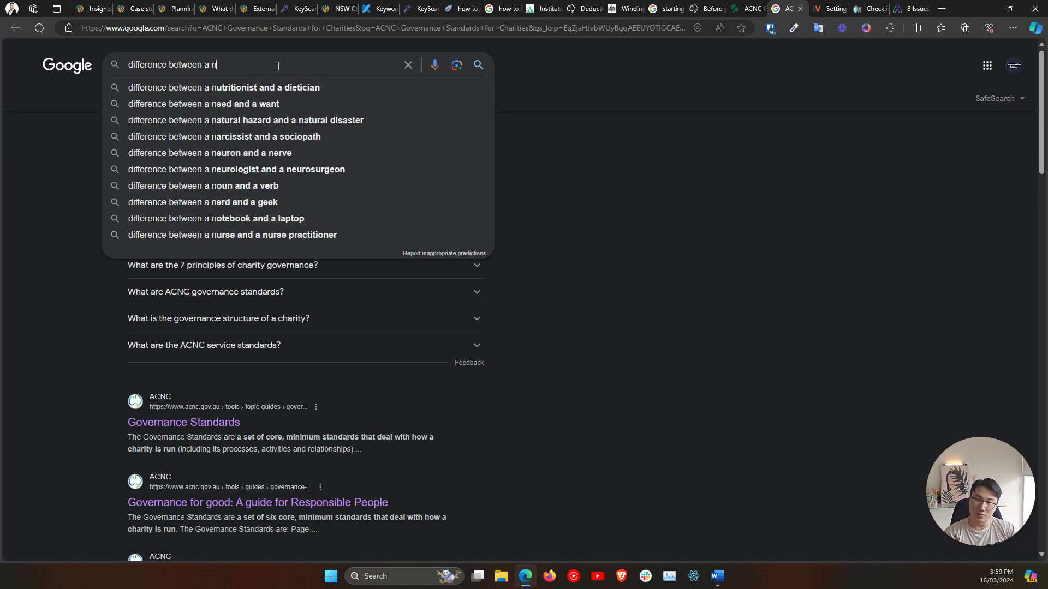
text(fp and a charity)
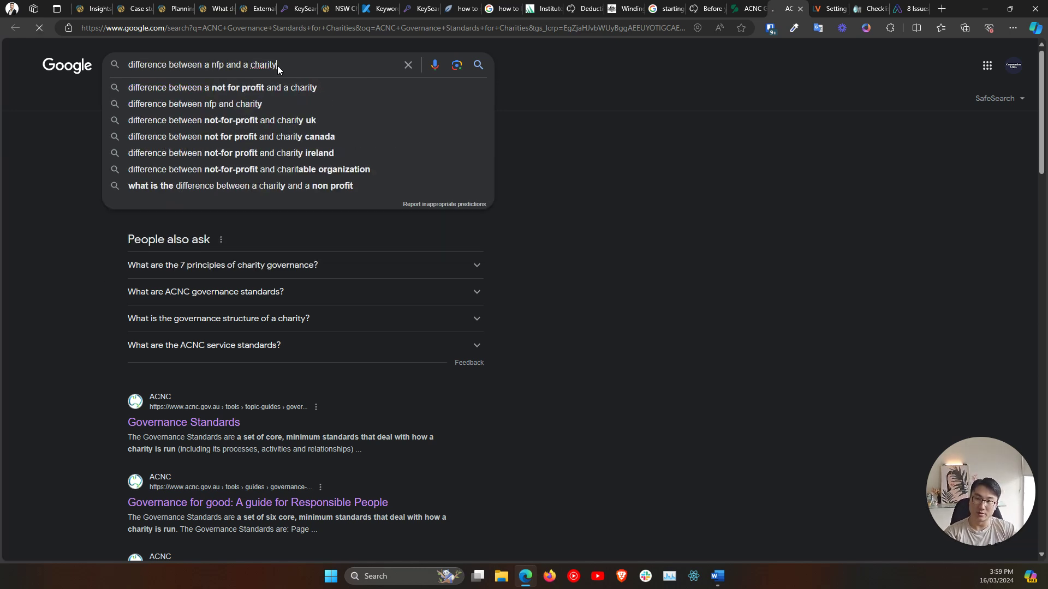
key(Return)
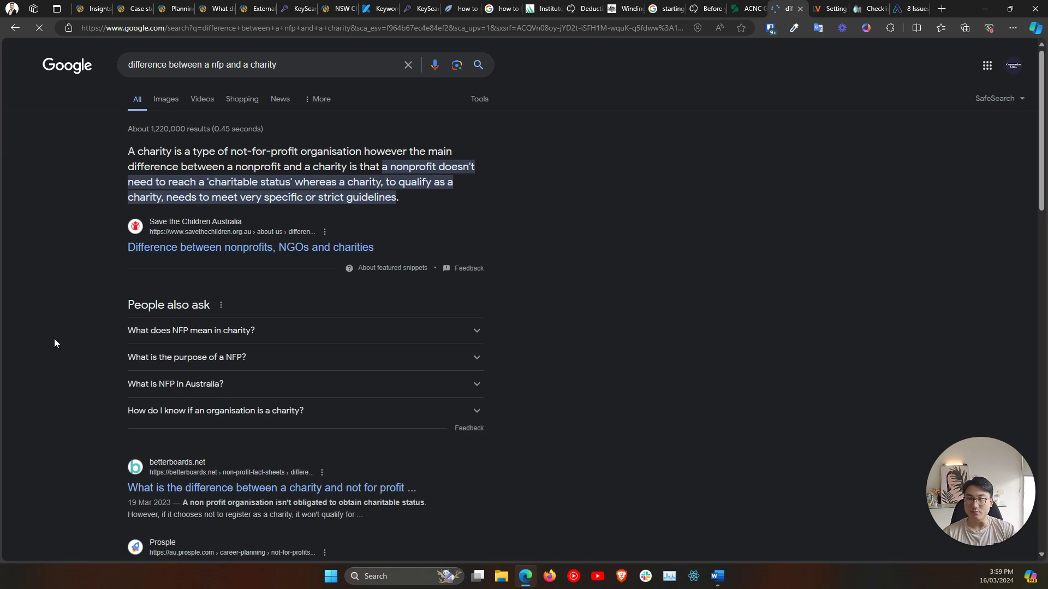
Examine the results on the difference between an NFP and a charity to see which sites and article titles compete.
scroll(54, 341, down, 4)
scroll(54, 343, down, 5)
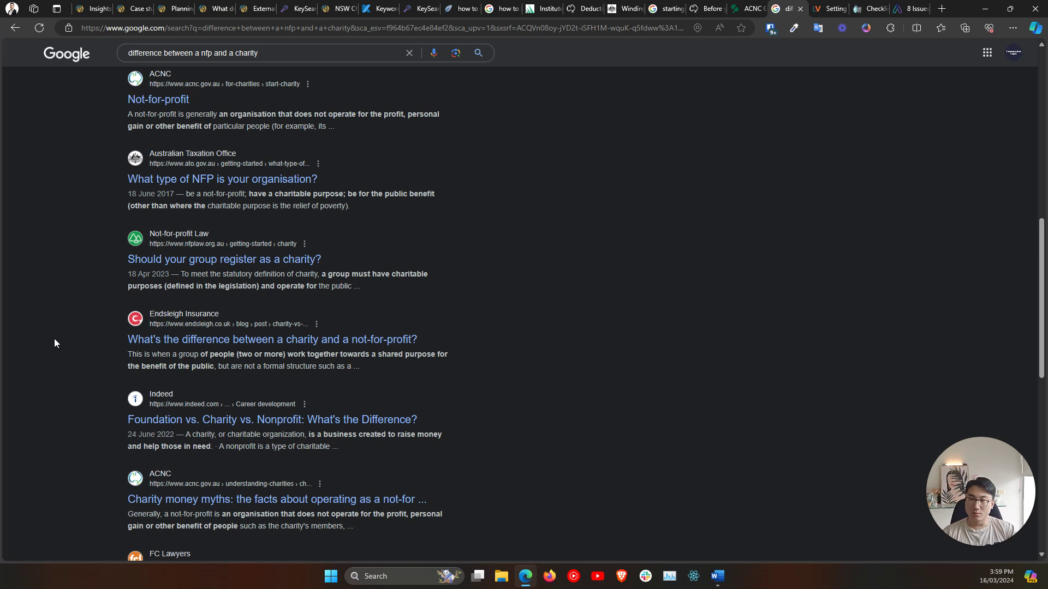
scroll(57, 349, down, 1)
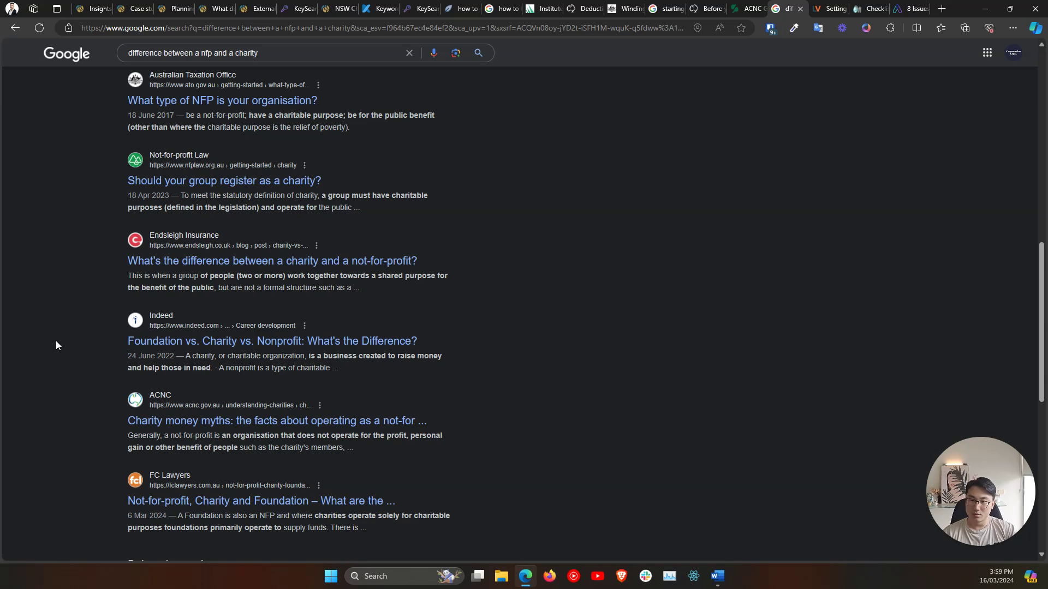
scroll(56, 340, down, 1)
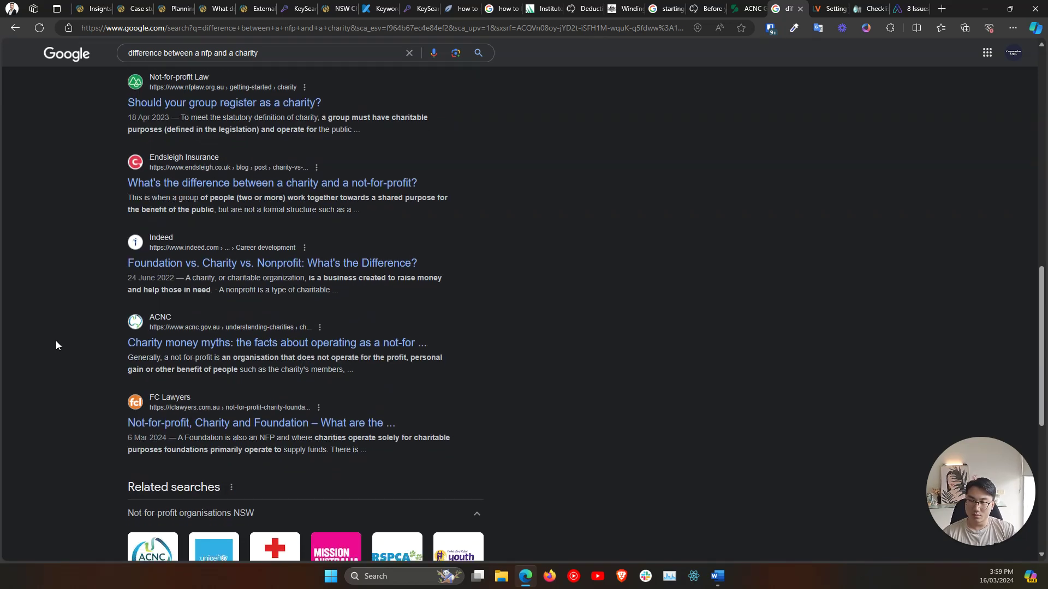
scroll(55, 341, up, 12)
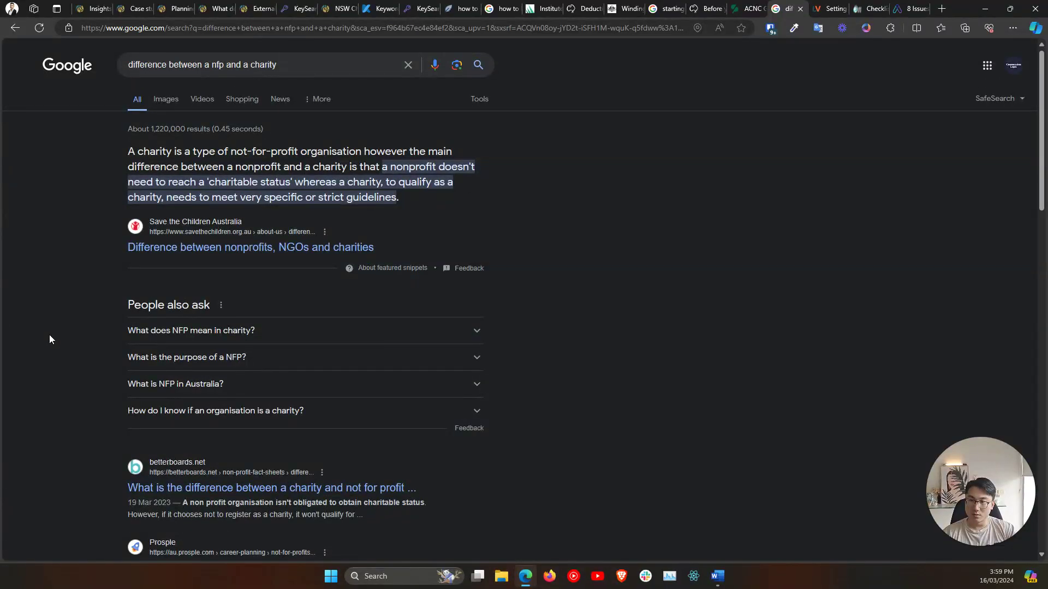
scroll(50, 338, down, 3)
scroll(51, 338, down, 3)
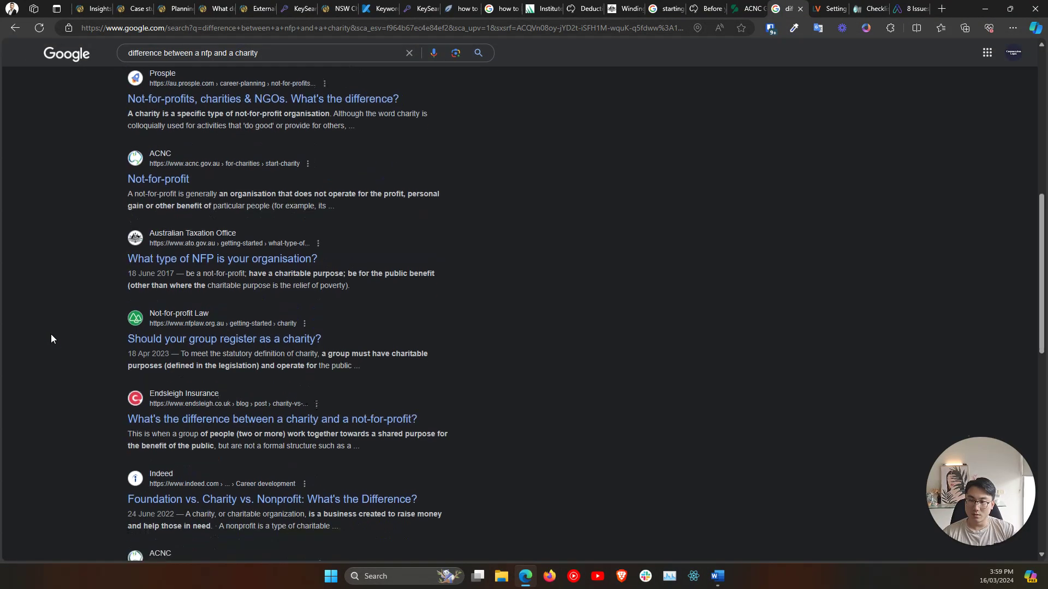
scroll(51, 334, down, 2)
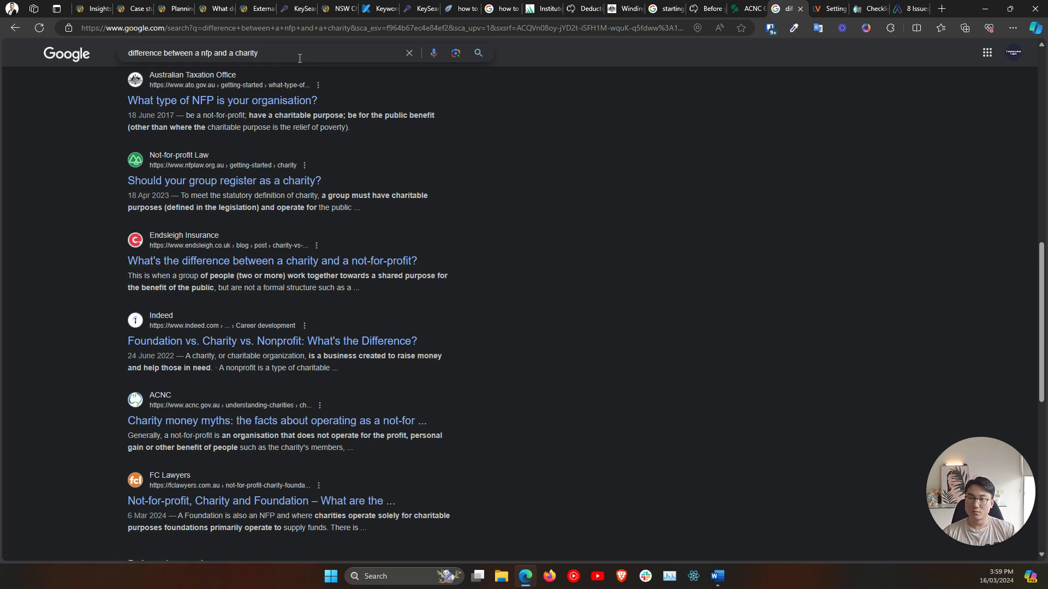
Search Google for "not for profit vs charity" and examine which sites and article titles compete.
drag(128, 53, 200, 53)
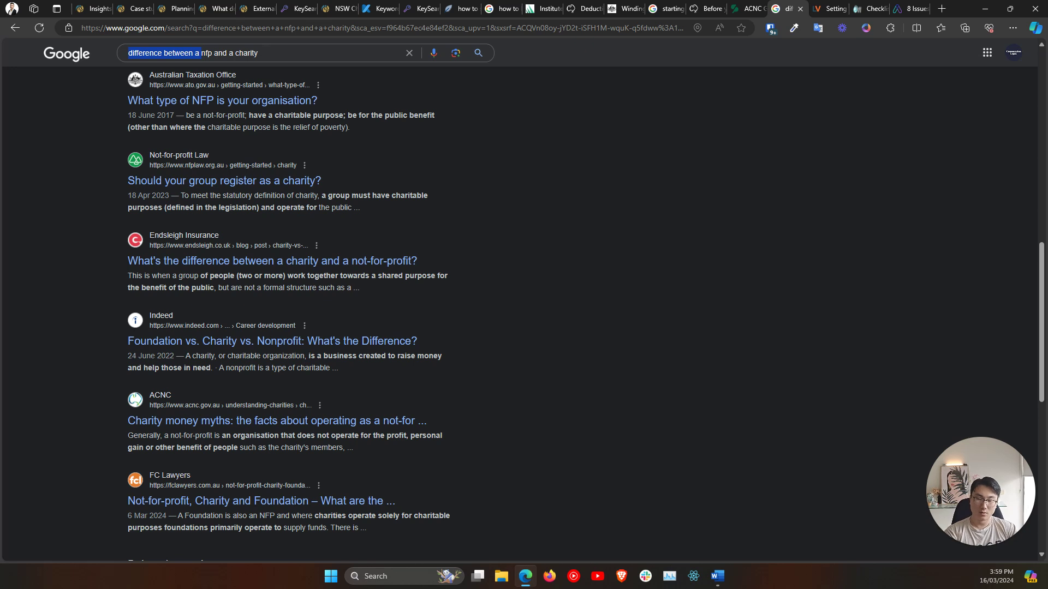
text(not)
key(ctrl+a)
text(not for profit vs charity)
key(Return)
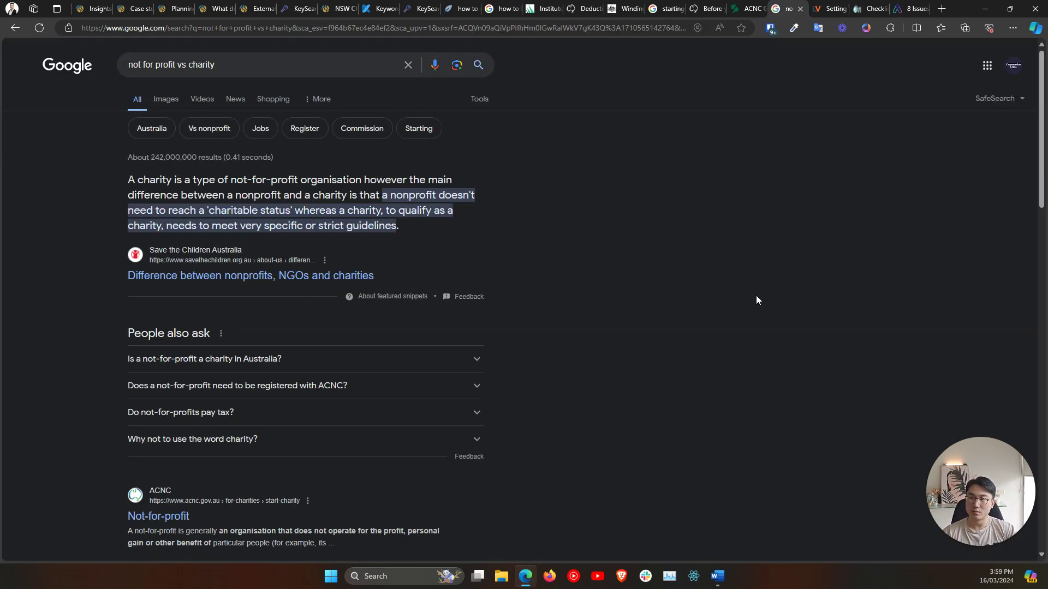
scroll(757, 300, down, 5)
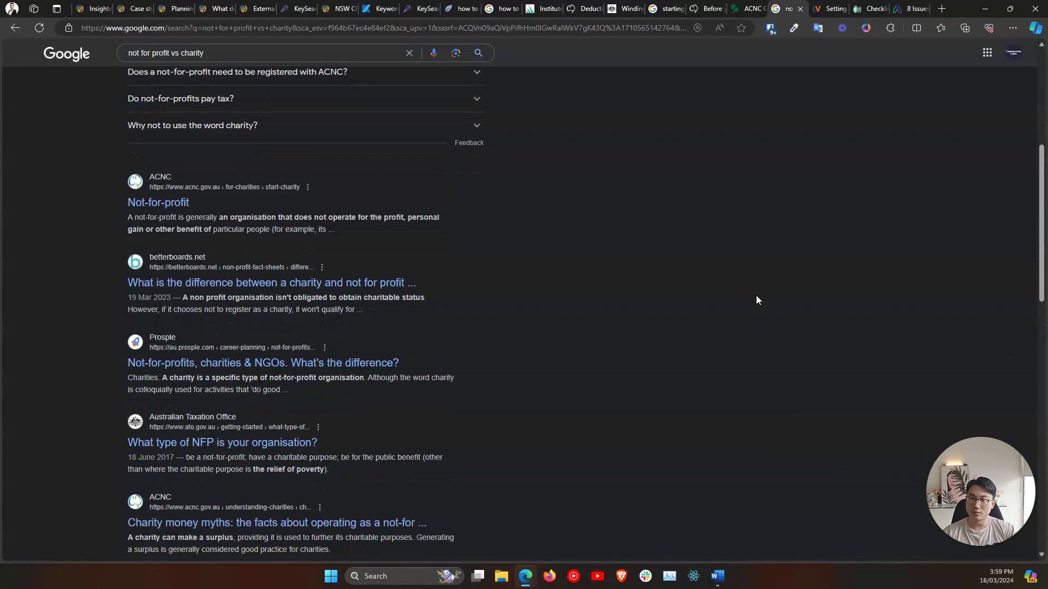
scroll(688, 303, down, 1)
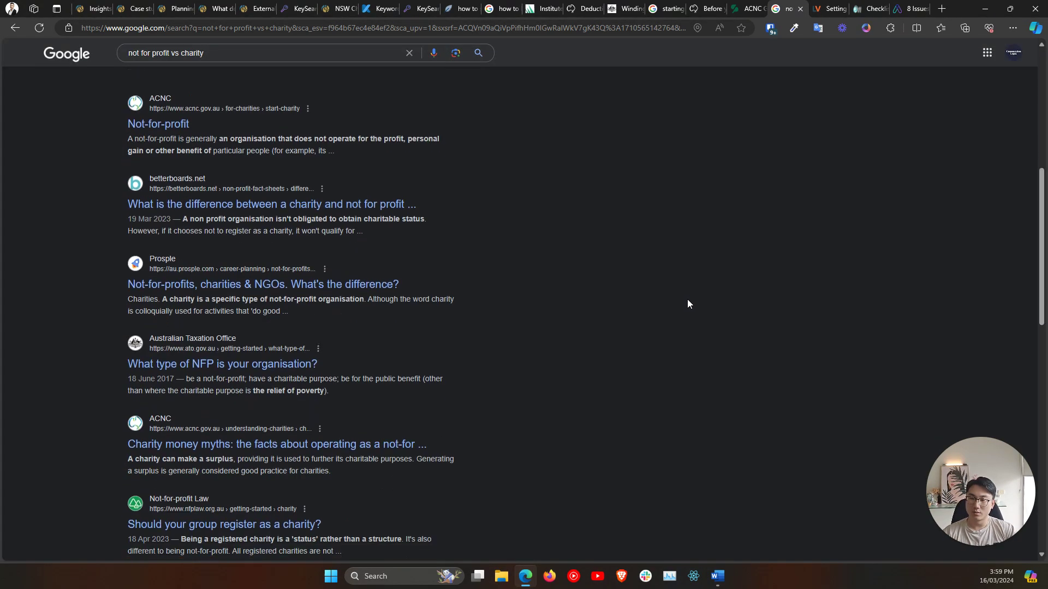
scroll(686, 300, down, 3)
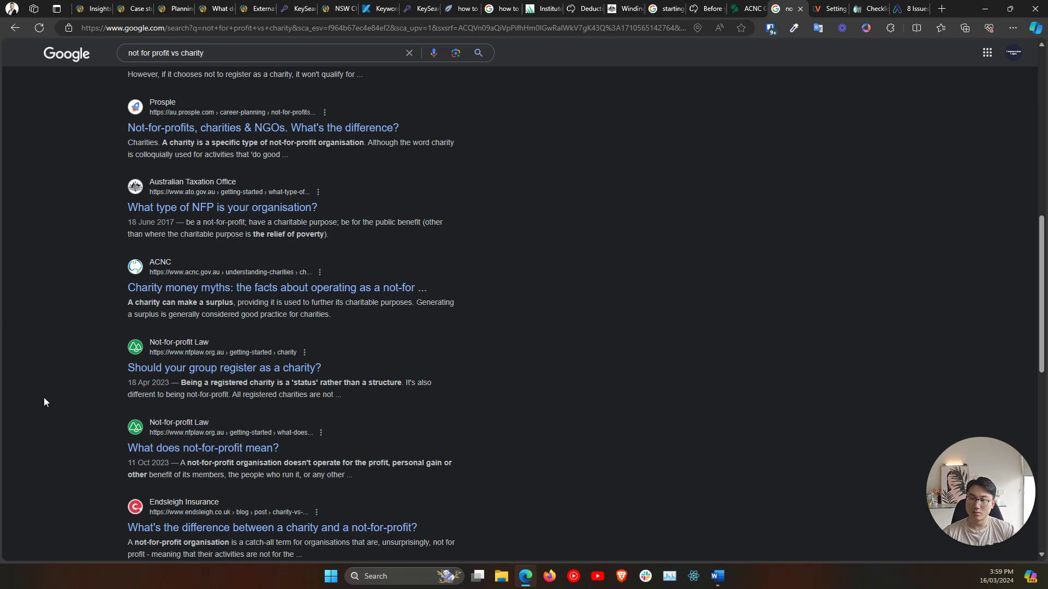
scroll(44, 402, down, 3)
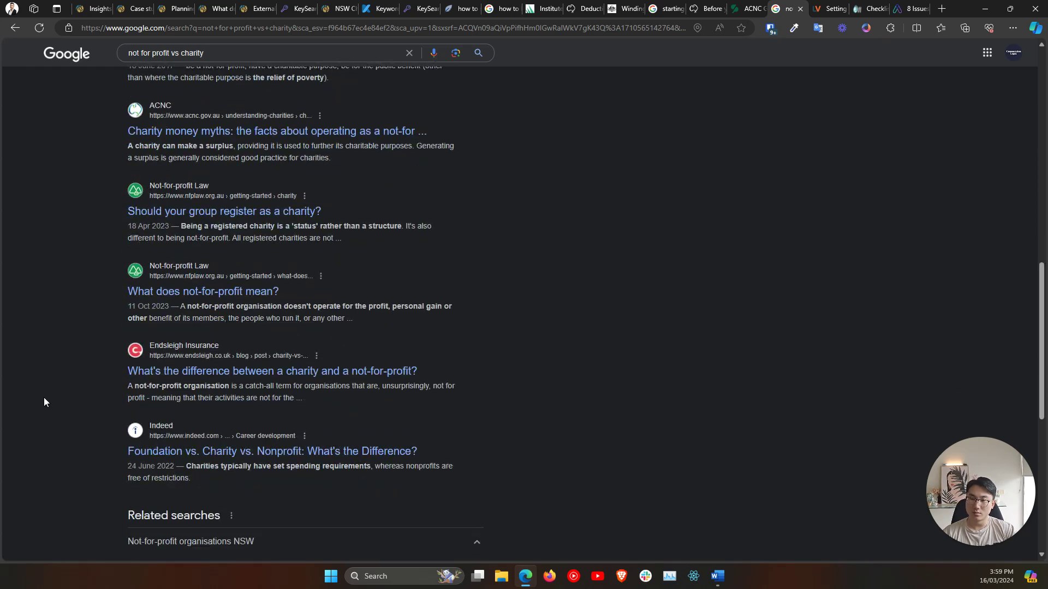
Open the Not-for-profit Law article "Should your group register as a charity?" and skim its headings and content.
click(153, 213)
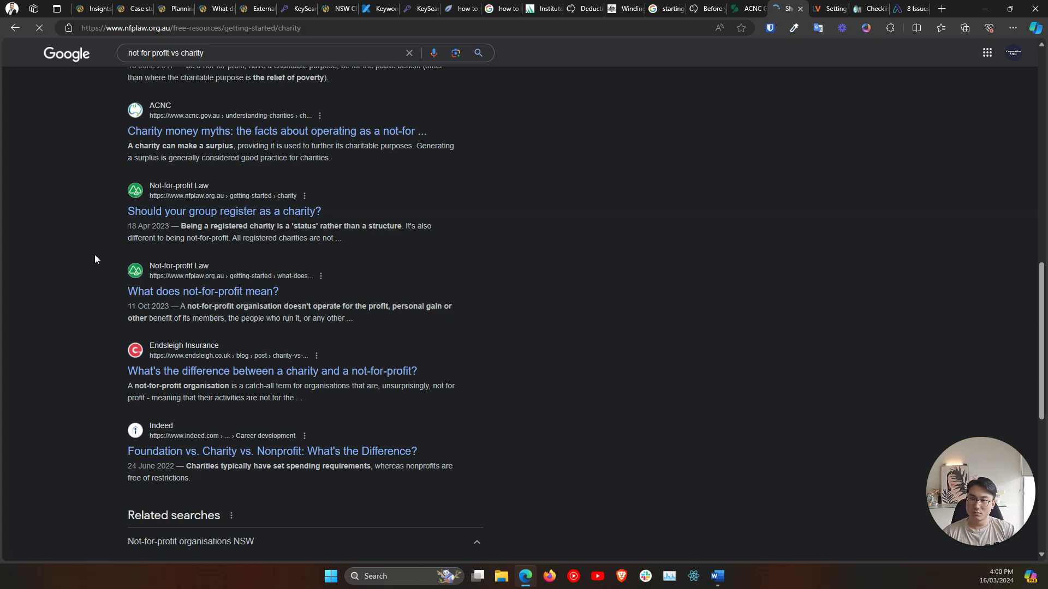
scroll(269, 213, down, 4)
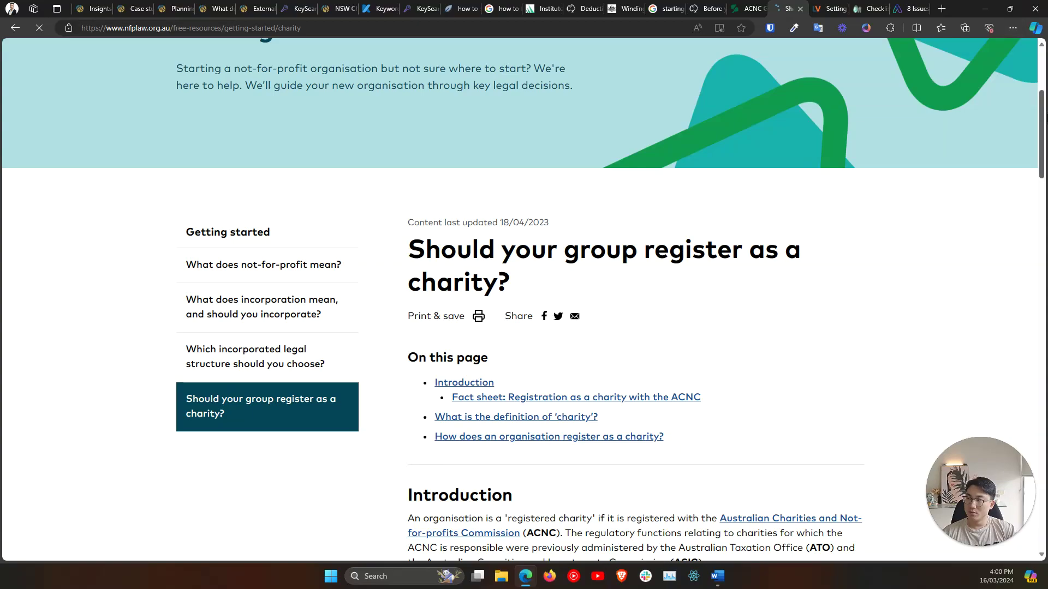
scroll(524, 300, down, 4)
scroll(524, 300, up, 2)
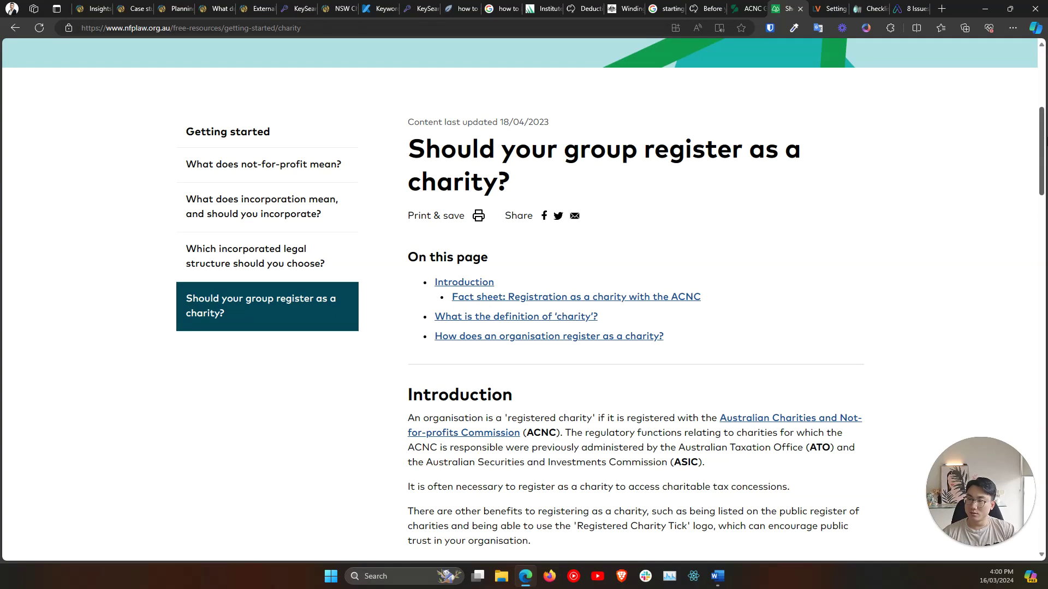
scroll(1045, 250, down, 15)
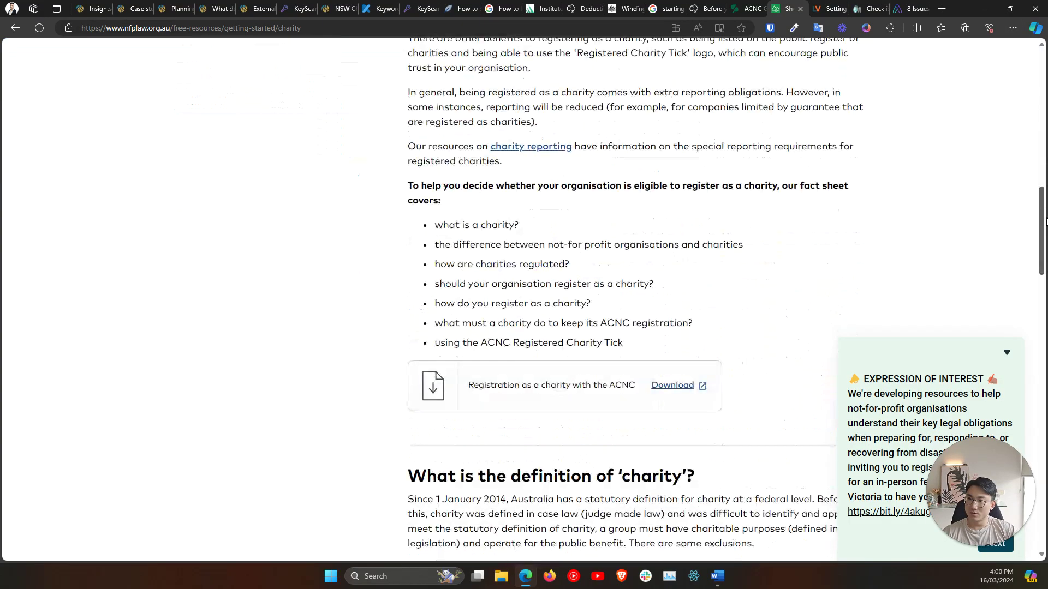
scroll(1045, 249, down, 17)
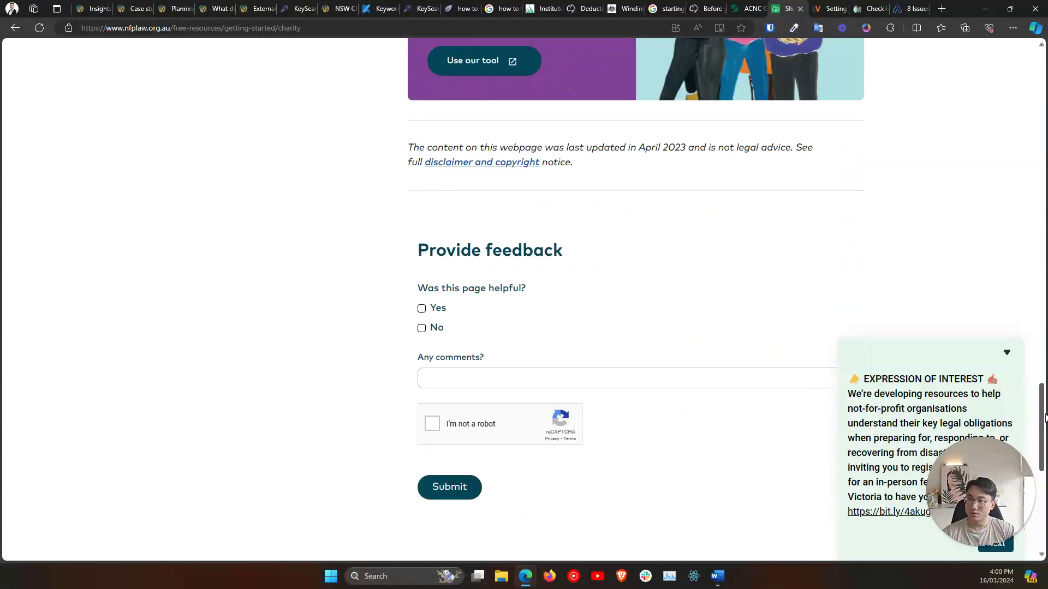
scroll(1045, 249, up, 9)
scroll(548, 391, up, 10)
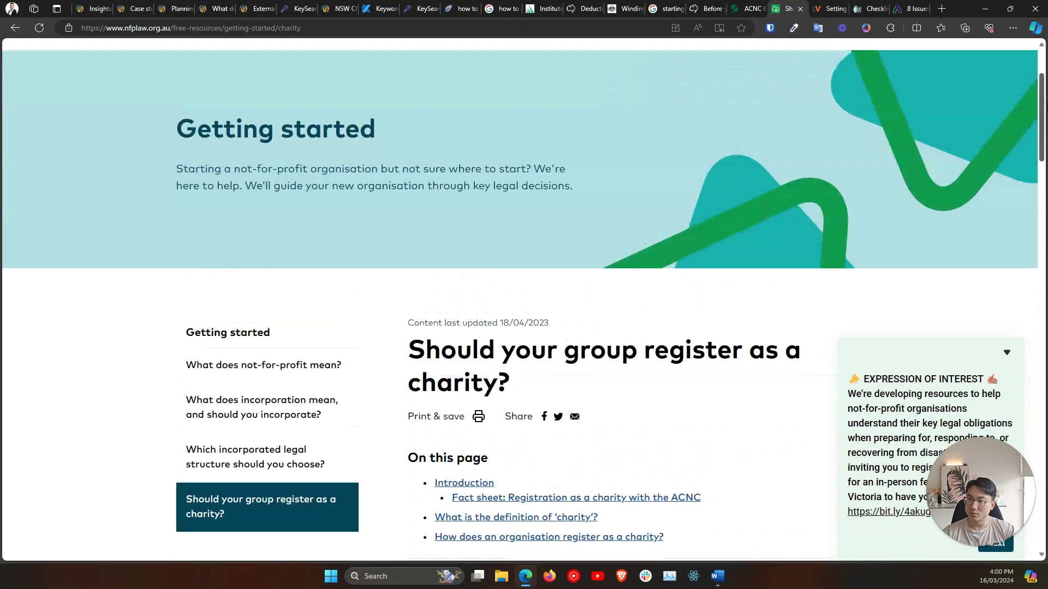
drag(548, 391, 408, 355)
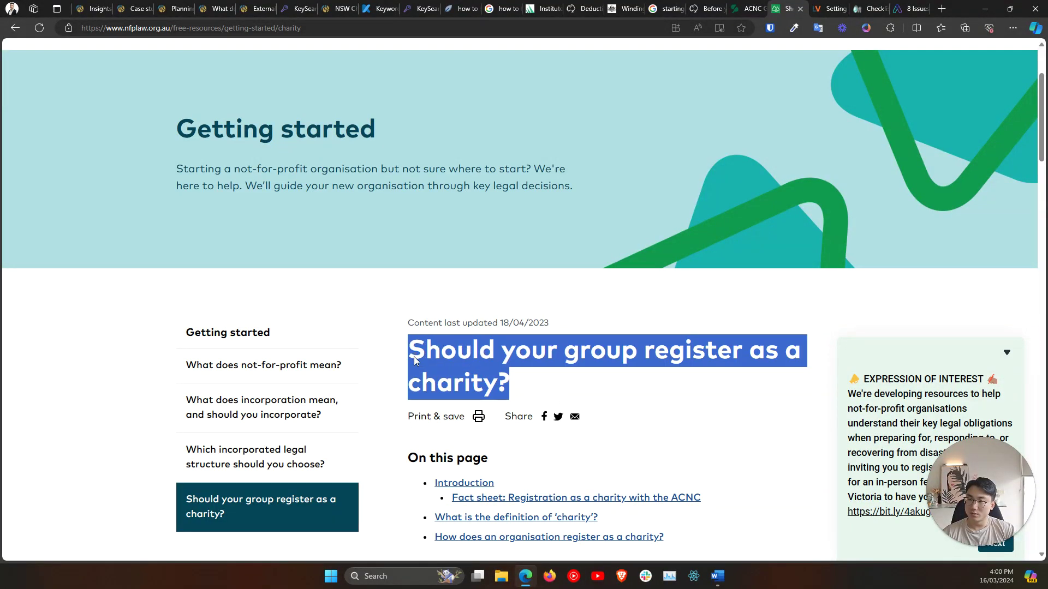
Search Google for "should i register as a charity" and examine the competing sites and article titles.
scroll(409, 349, down, 4)
click(337, 27)
text(shou)
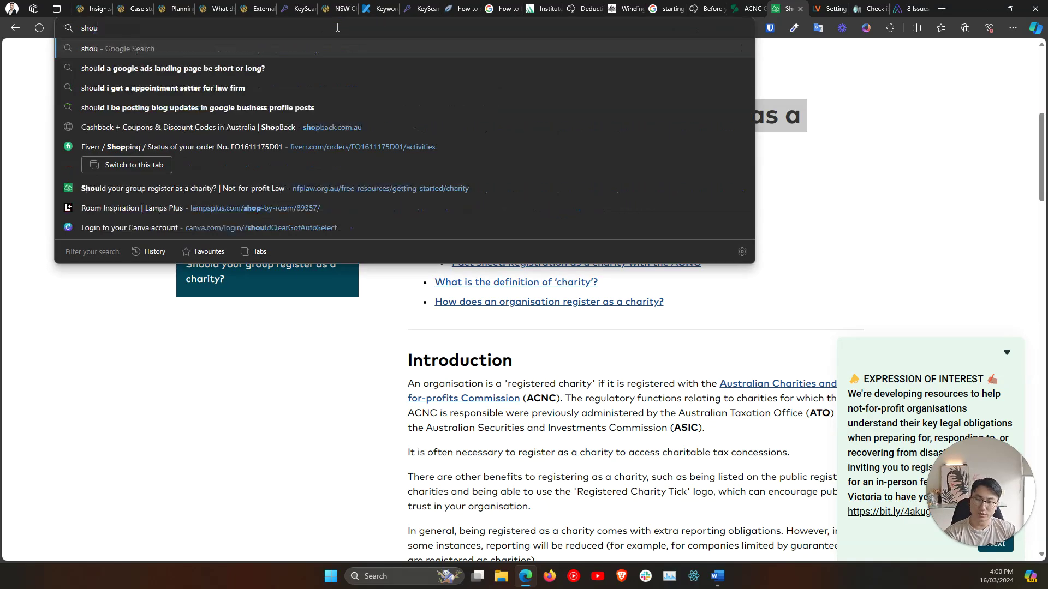
text(ld i register as a charity)
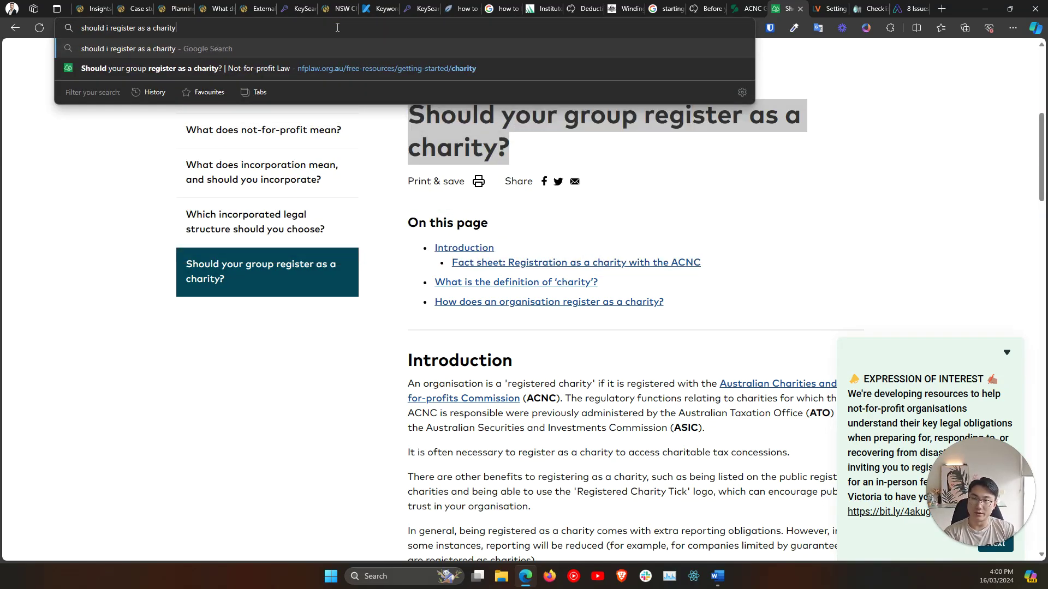
key(Return)
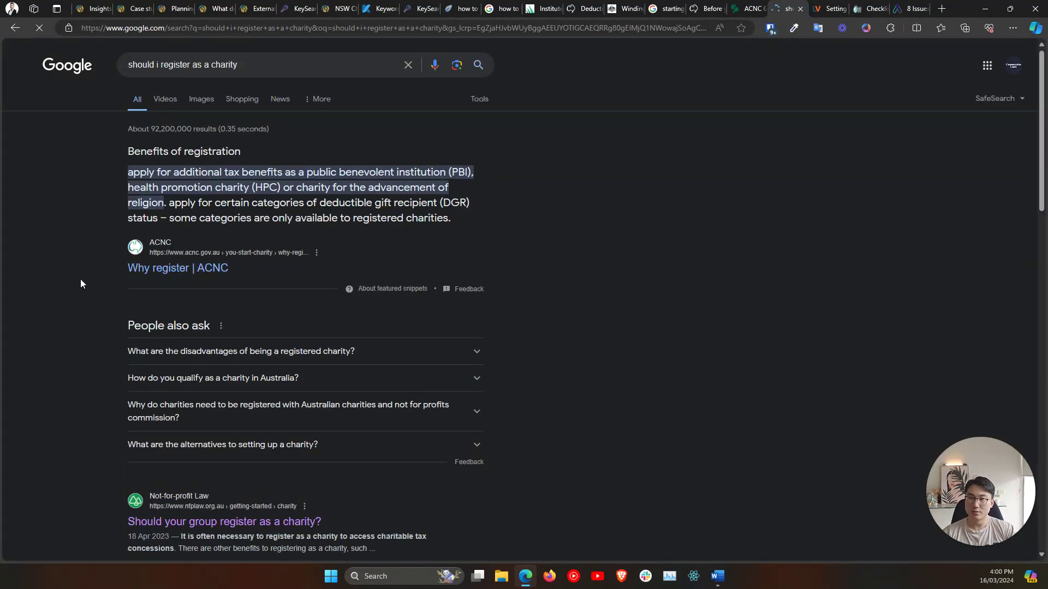
scroll(81, 279, down, 4)
scroll(80, 283, down, 3)
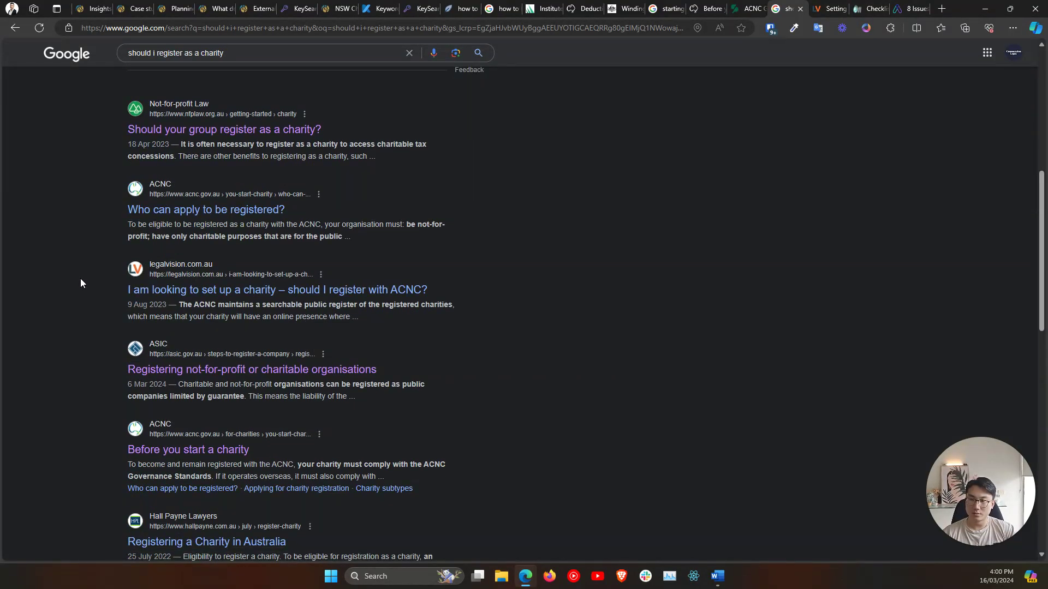
scroll(80, 283, down, 3)
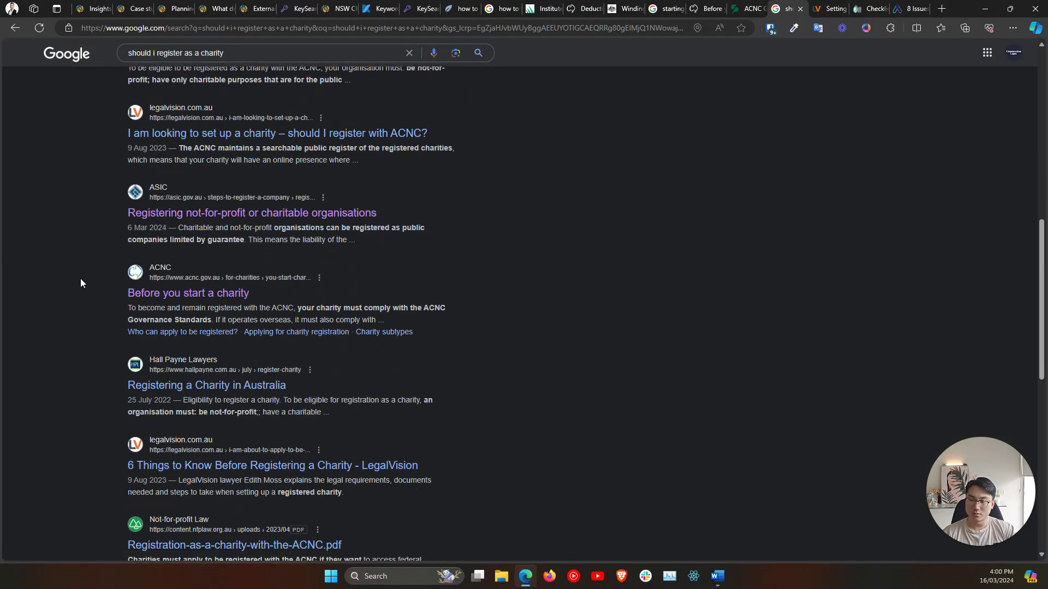
scroll(80, 282, down, 3)
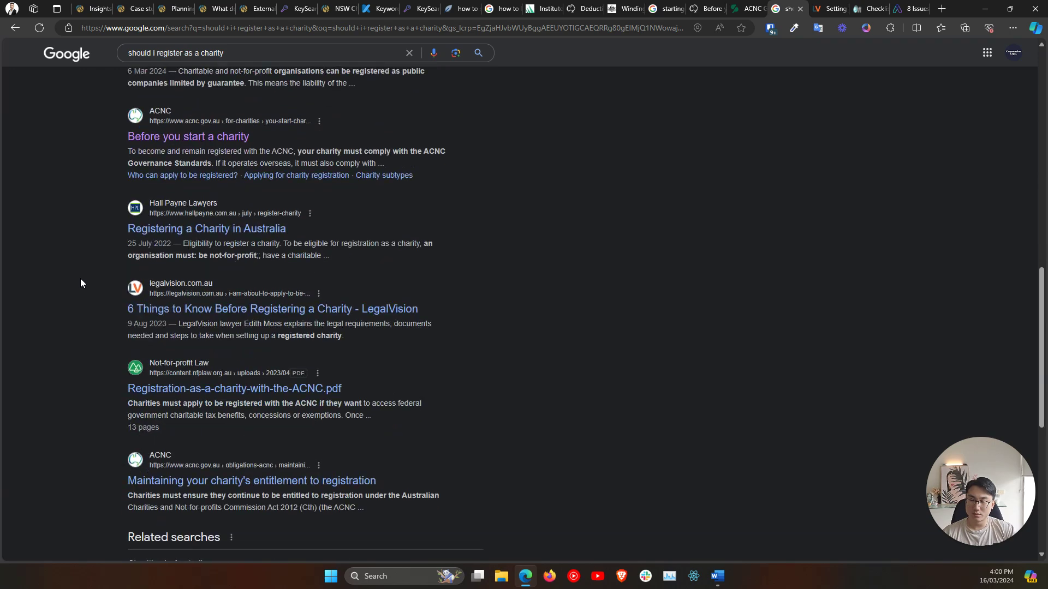
scroll(81, 283, up, 10)
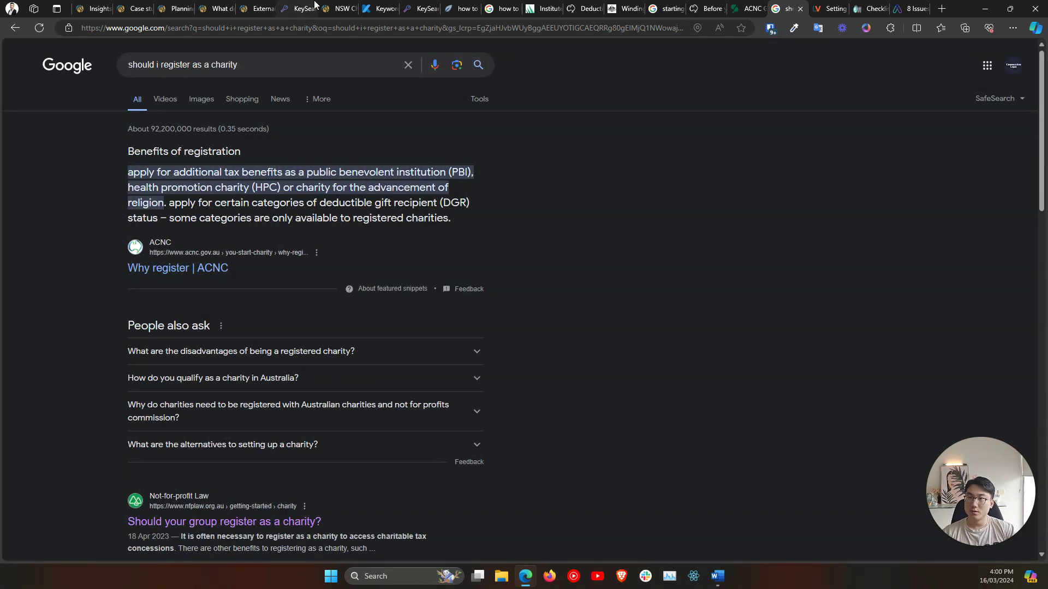
Switch to Keyword Revealer and look up the keyword "registering as a charity" for Australia.
click(364, 5)
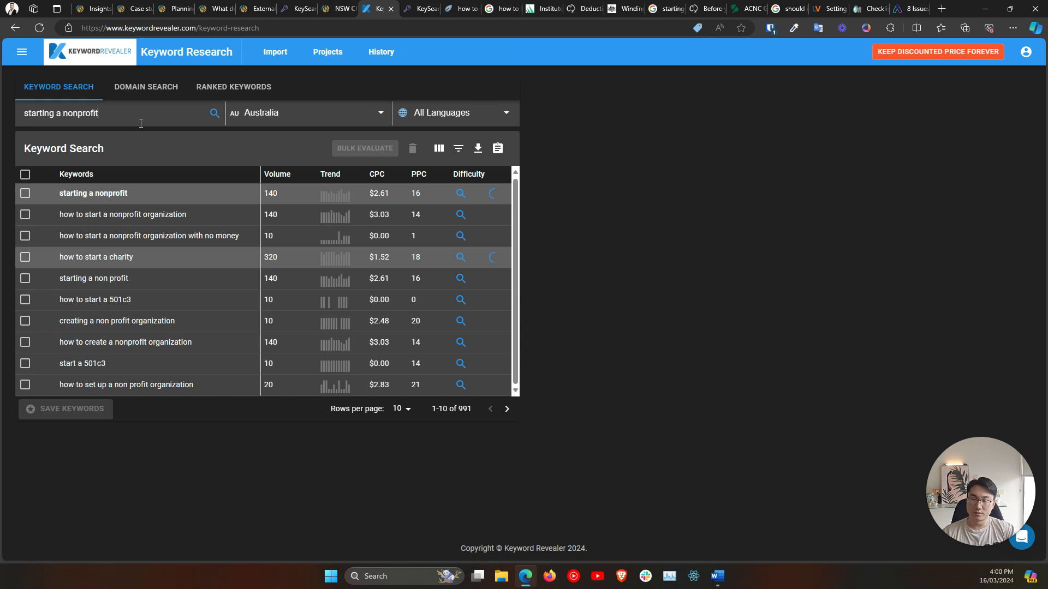
text(re)
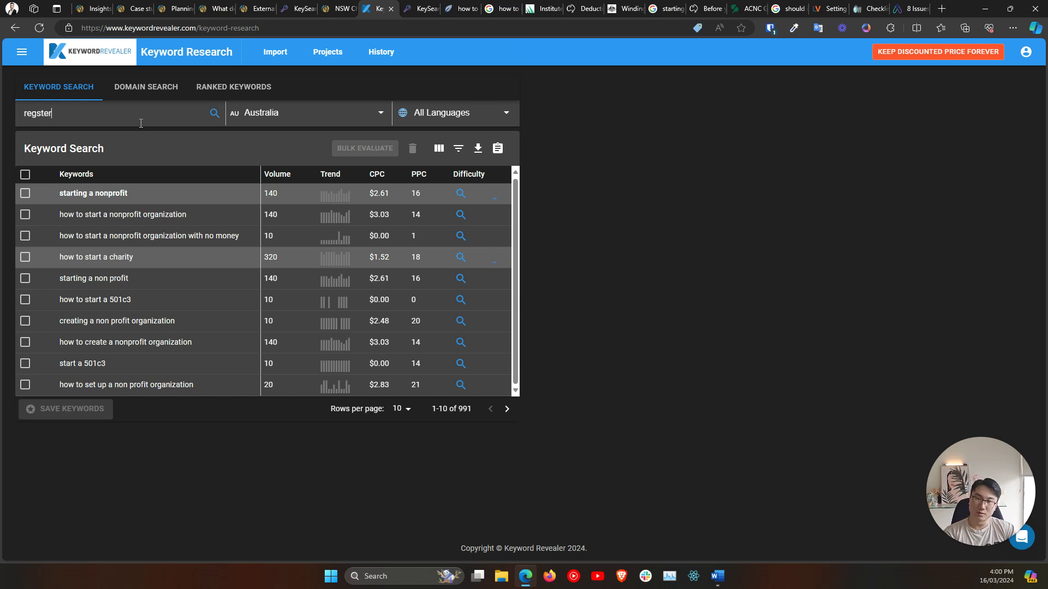
text(gis)
key(BackSpace)
text(istering as a charity)
key(Return)
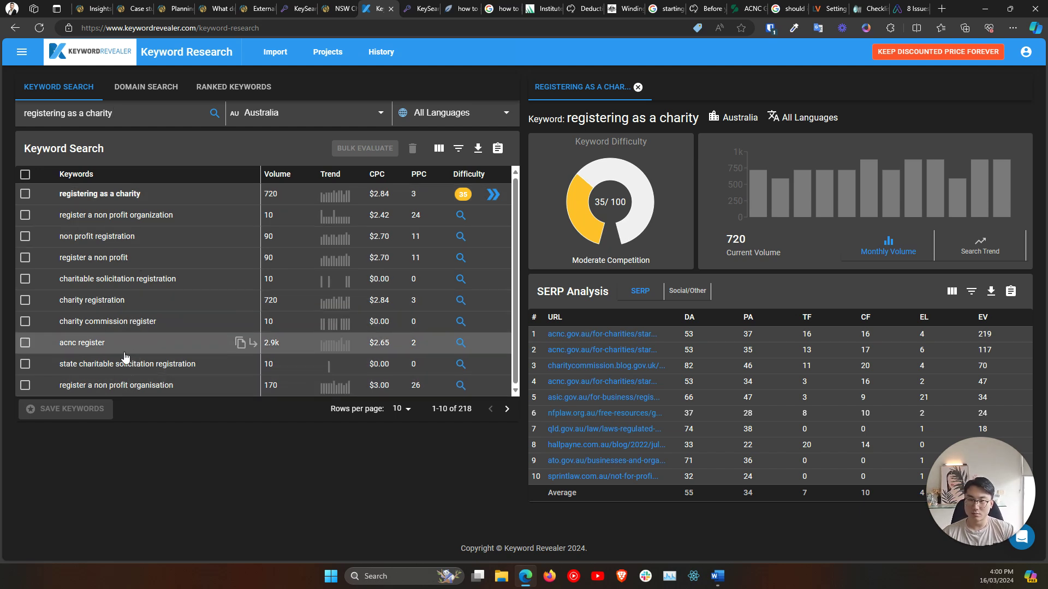
Search Google in a new tab for the researched keyword "registering as a charity", closing the browser's side search pane.
drag(706, 121, 565, 119)
click(586, 104)
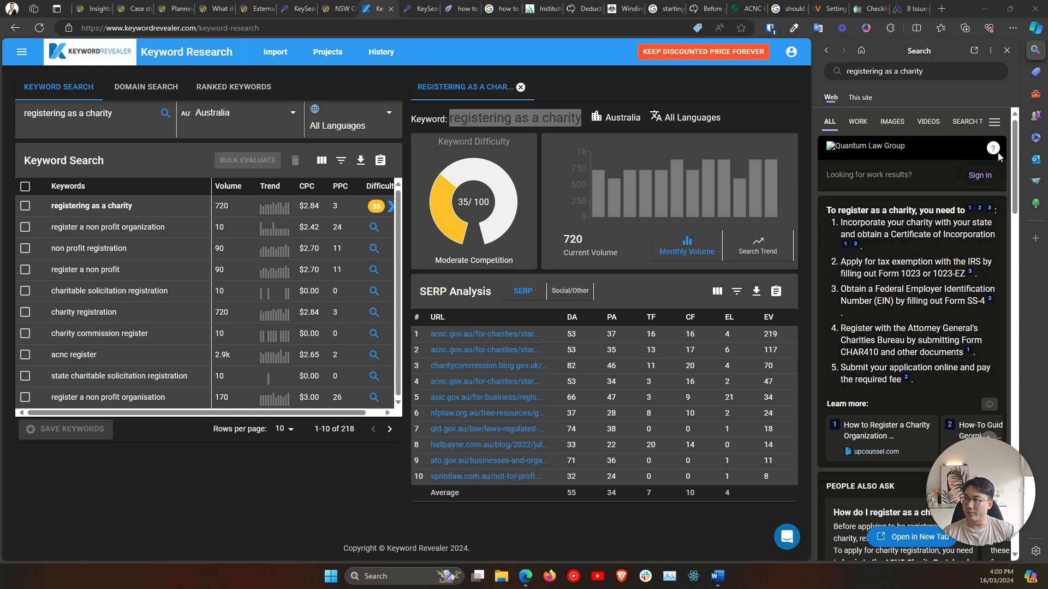
click(1006, 50)
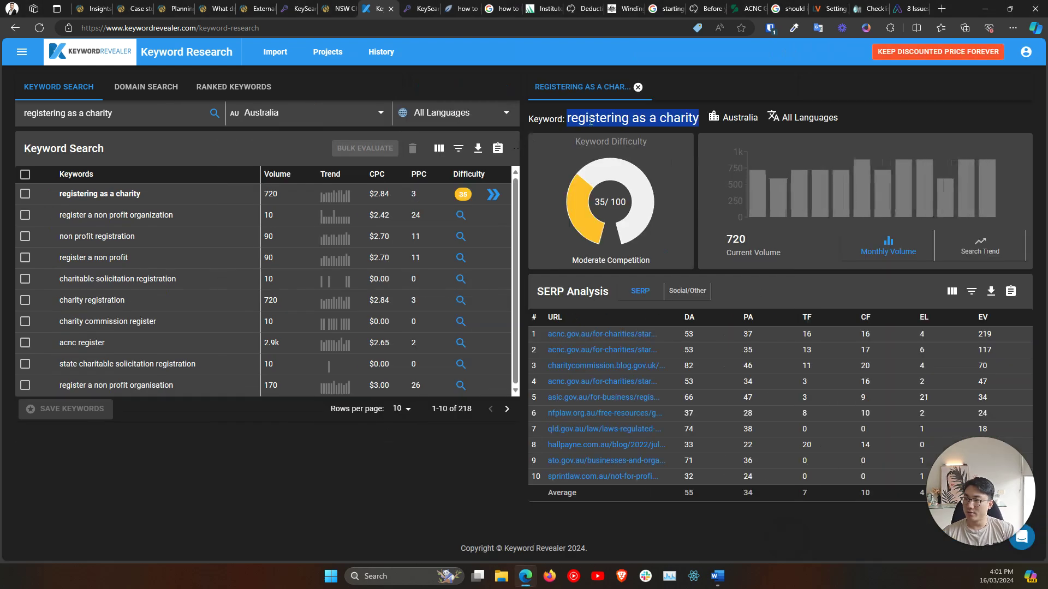
right_click(683, 119)
click(724, 183)
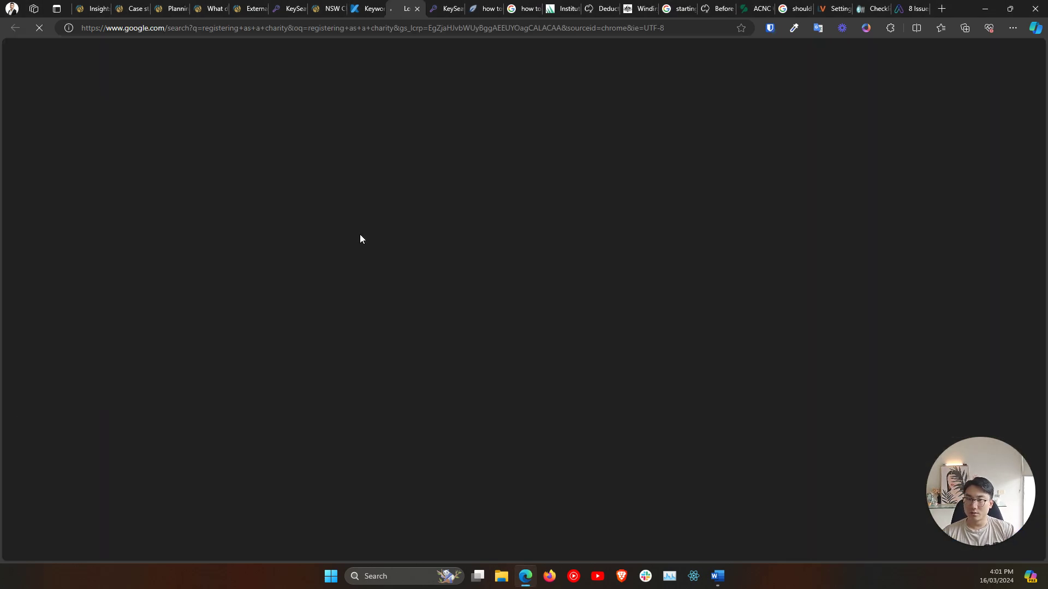
Examine the results for "registering as a charity", including the related questions and the ranking organisations and law firms.
scroll(123, 245, down, 7)
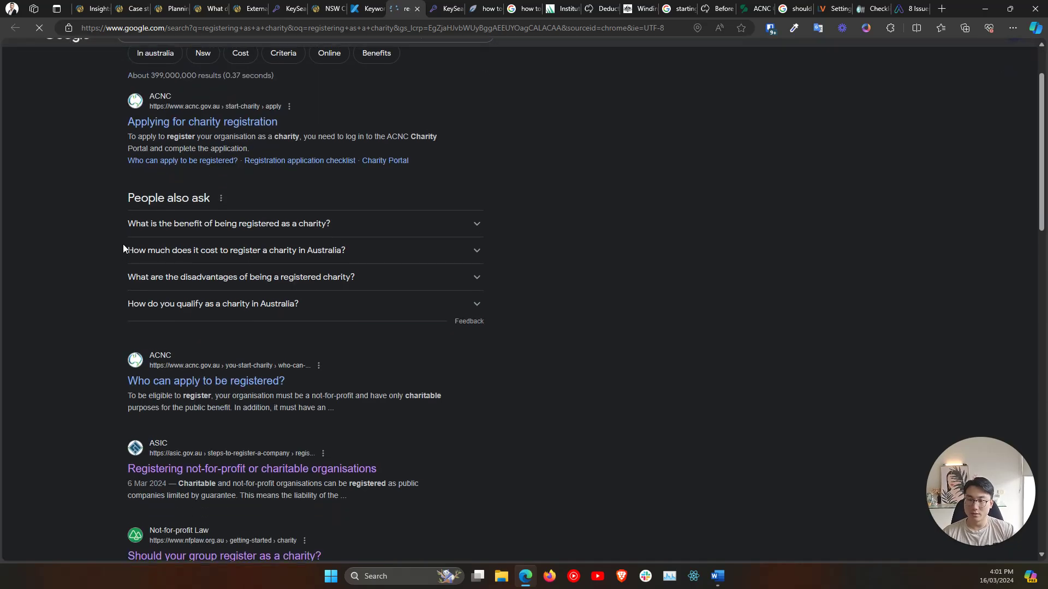
scroll(92, 252, down, 4)
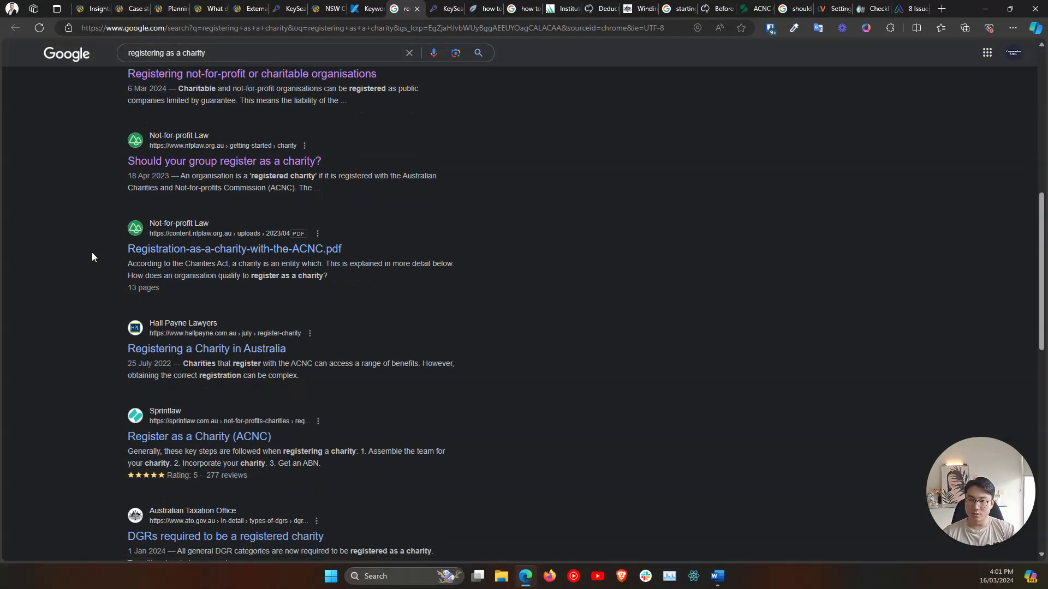
scroll(90, 252, up, 9)
scroll(91, 252, up, 3)
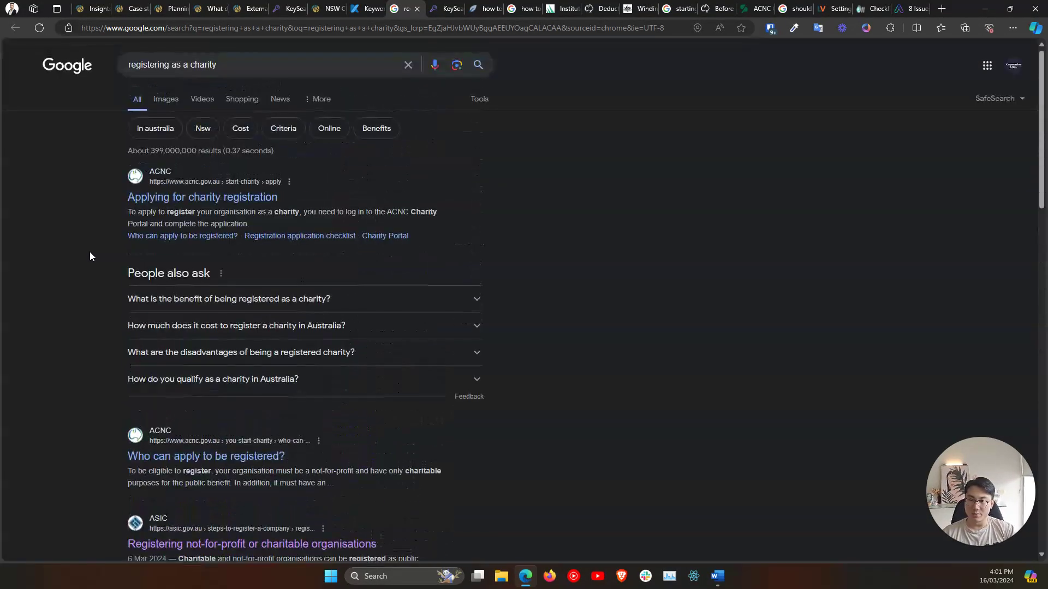
scroll(90, 252, down, 1)
scroll(98, 300, up, 1)
scroll(41, 395, down, 3)
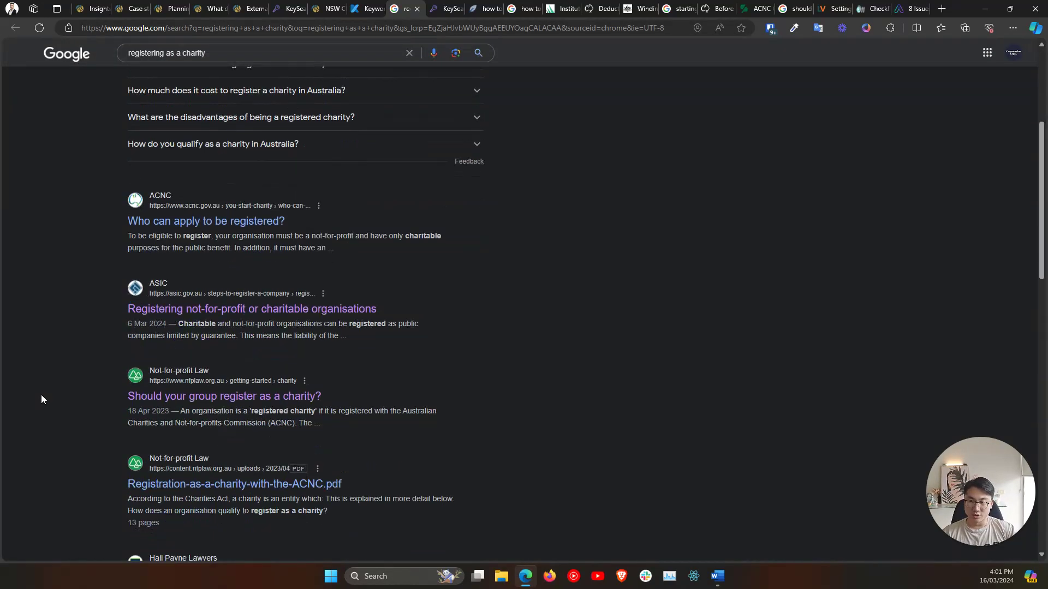
scroll(31, 385, up, 3)
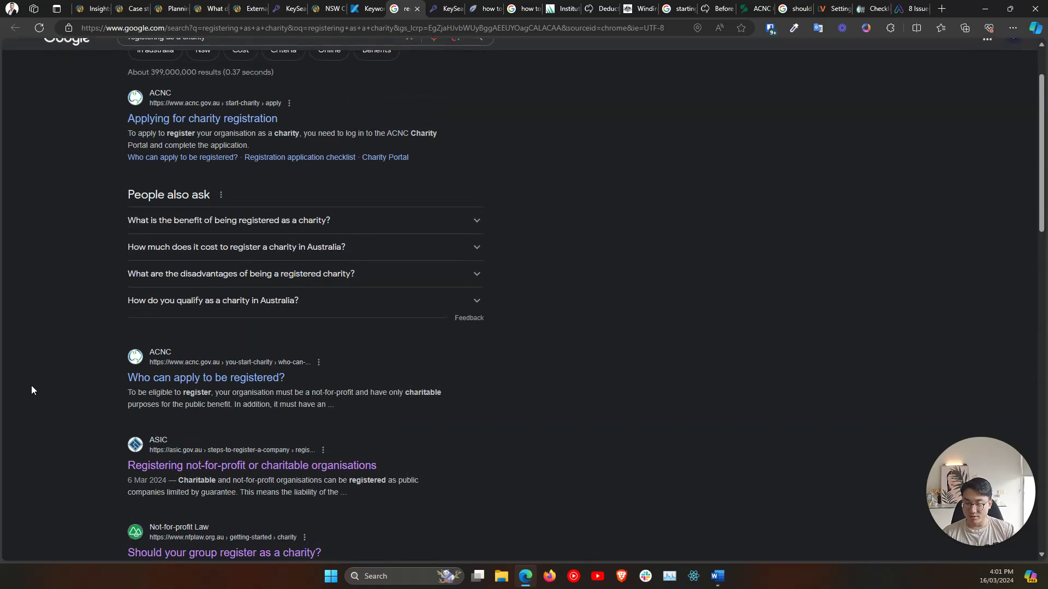
Close the Keysearch page and all the other research pages that follow the "registering as a charity" results.
click(446, 8)
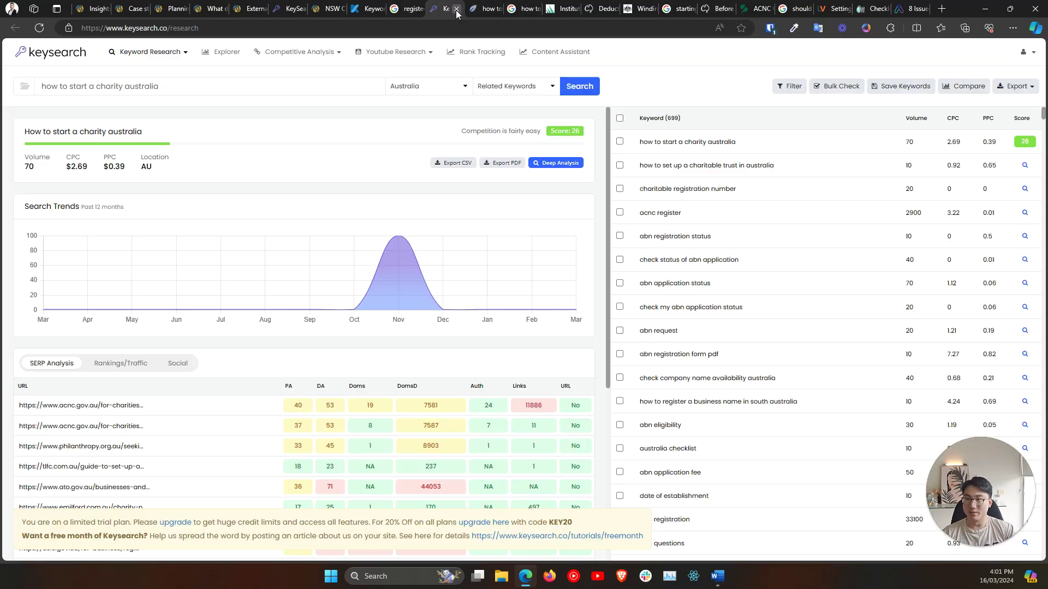
click(456, 8)
click(457, 9)
click(457, 8)
click(457, 9)
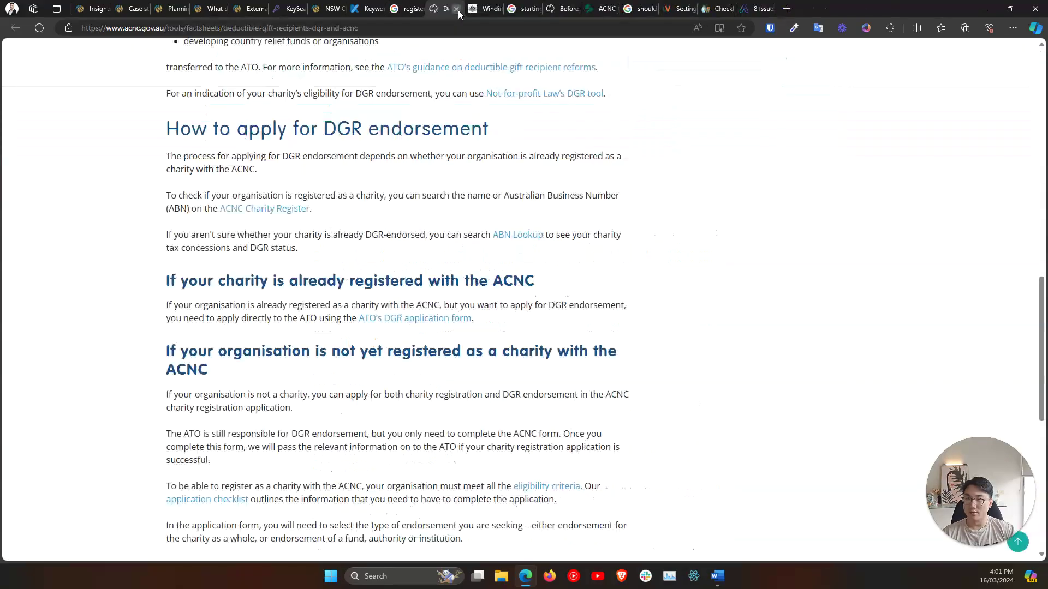
click(457, 8)
click(456, 8)
click(457, 9)
click(457, 9)
click(457, 9)
click(456, 9)
click(456, 9)
click(456, 9)
click(457, 9)
Open both ACNC results, the ASIC result and Not-for-profit Law's "Should your group register as a charity?" in background tabs.
scroll(240, 355, up, 2)
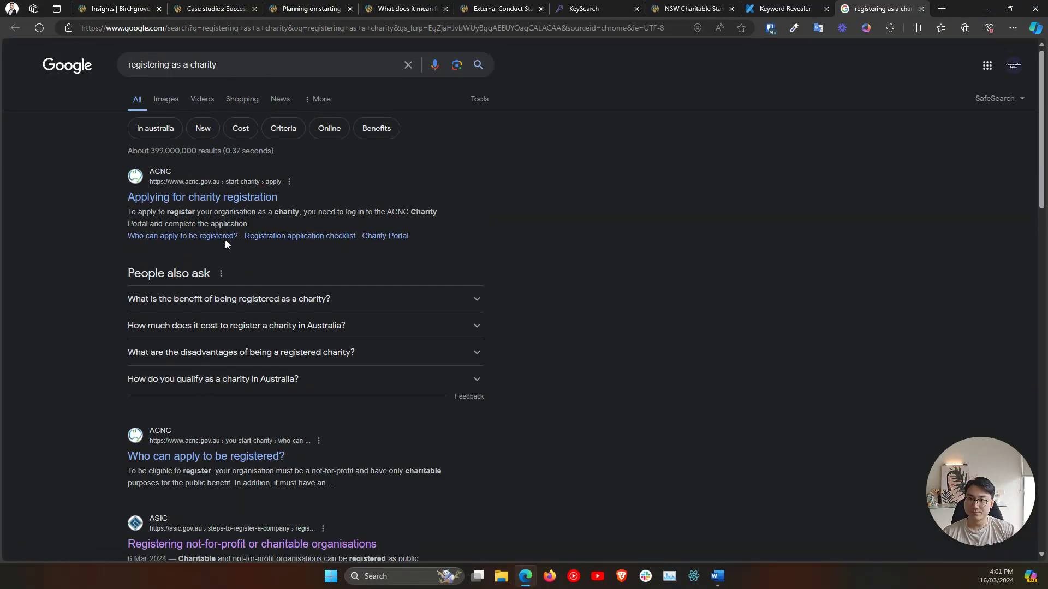
middle_click(241, 197)
middle_click(135, 462)
scroll(137, 461, down, 3)
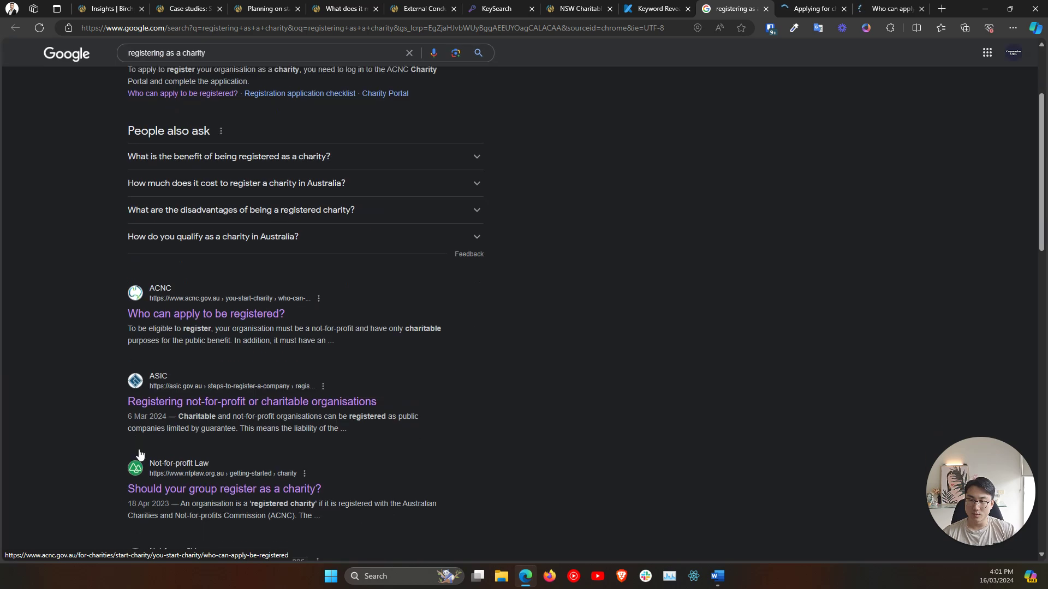
middle_click(215, 389)
middle_click(185, 476)
scroll(109, 473, down, 5)
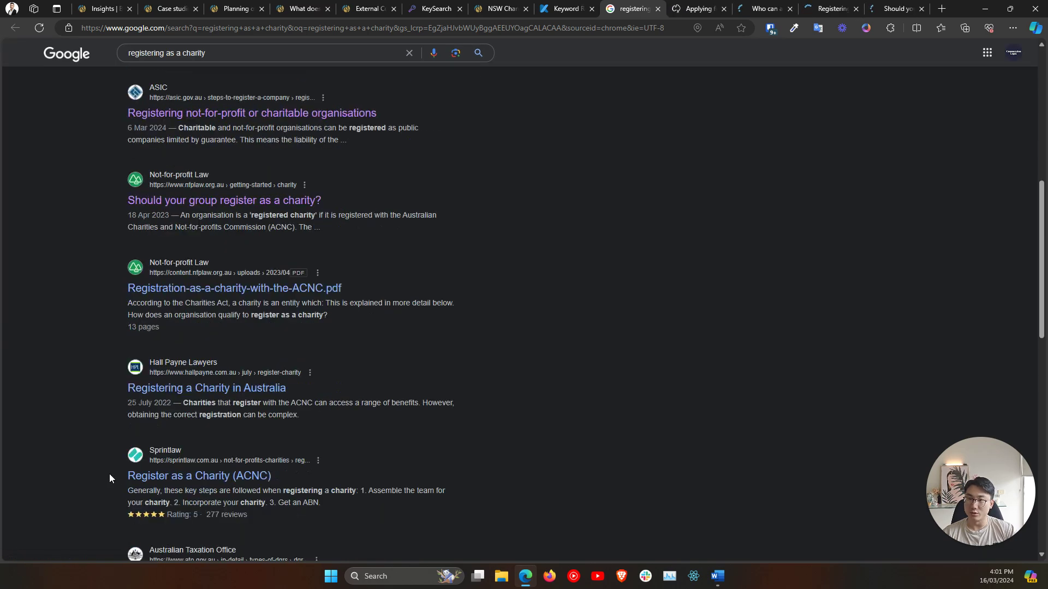
Open the Not-for-profit Law PDF, Hall Payne Lawyers, Sprintlaw and Australian Taxation Office results in background tabs.
middle_click(154, 249)
middle_click(155, 350)
middle_click(136, 446)
middle_click(149, 539)
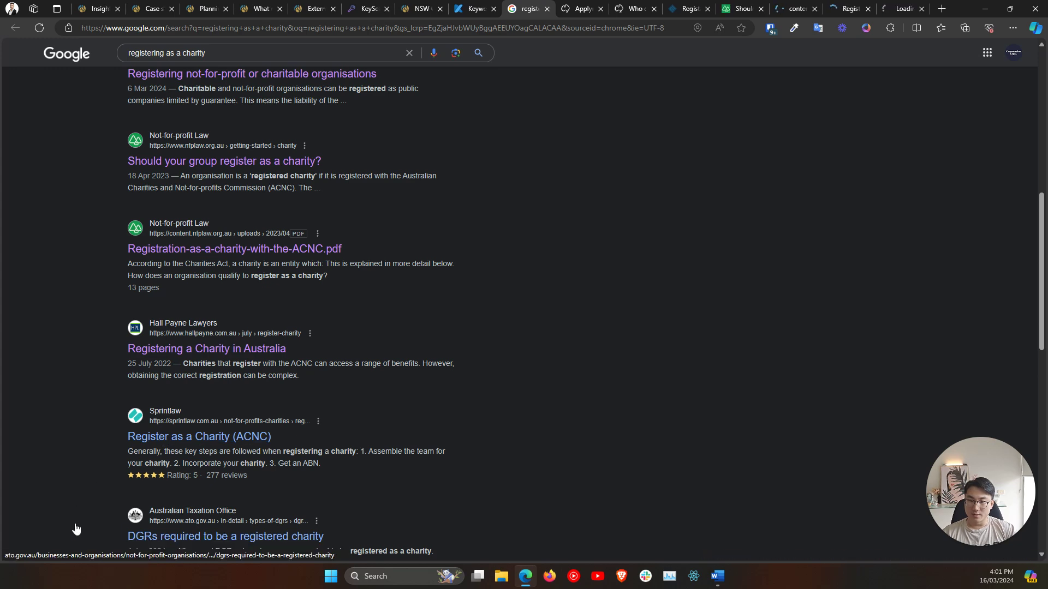
scroll(61, 503, down, 4)
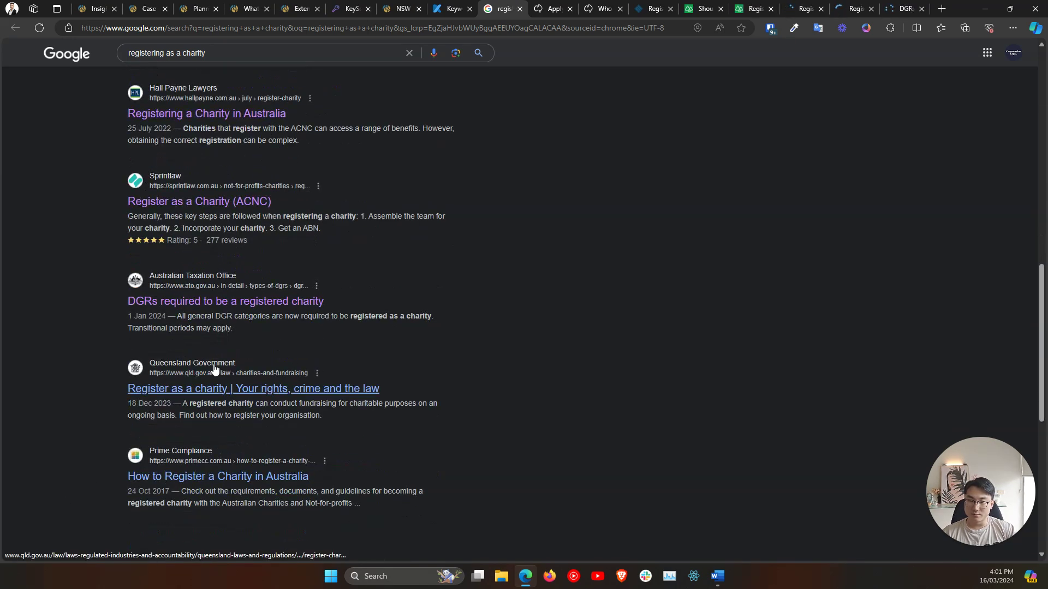
scroll(219, 366, down, 3)
scroll(219, 363, up, 10)
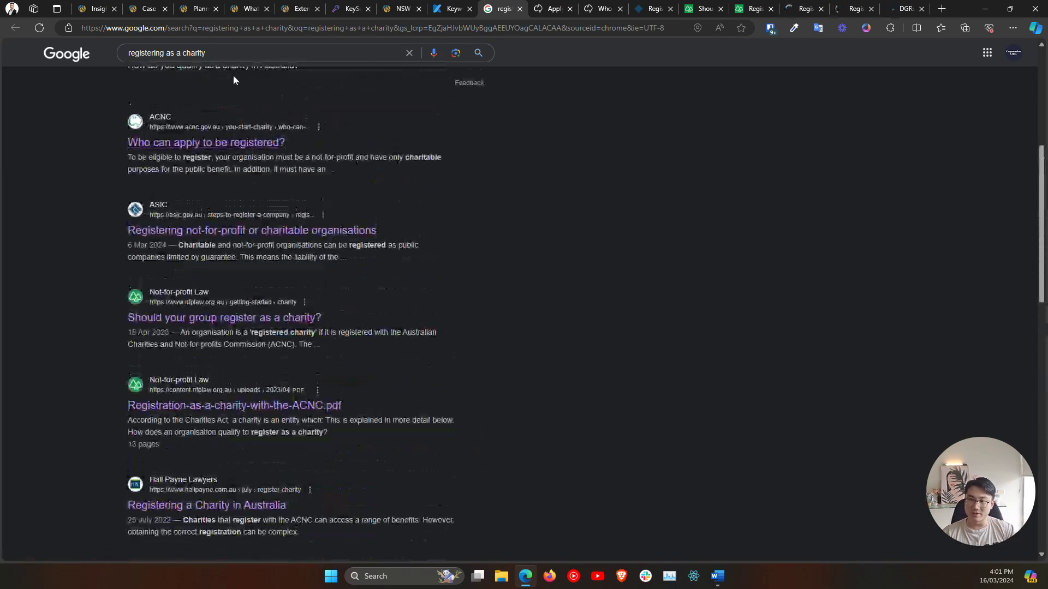
Copy the query "registering as a charity" from the Google search box.
triple_click(121, 57)
key(ctrl+c)
scroll(644, 473, up, 6)
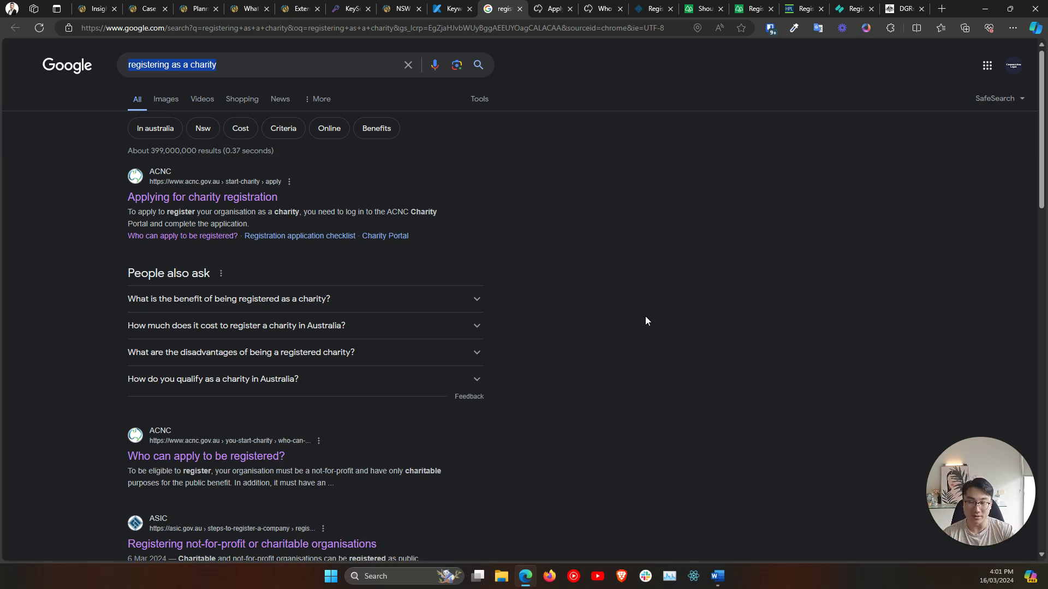
scroll(646, 318, down, 4)
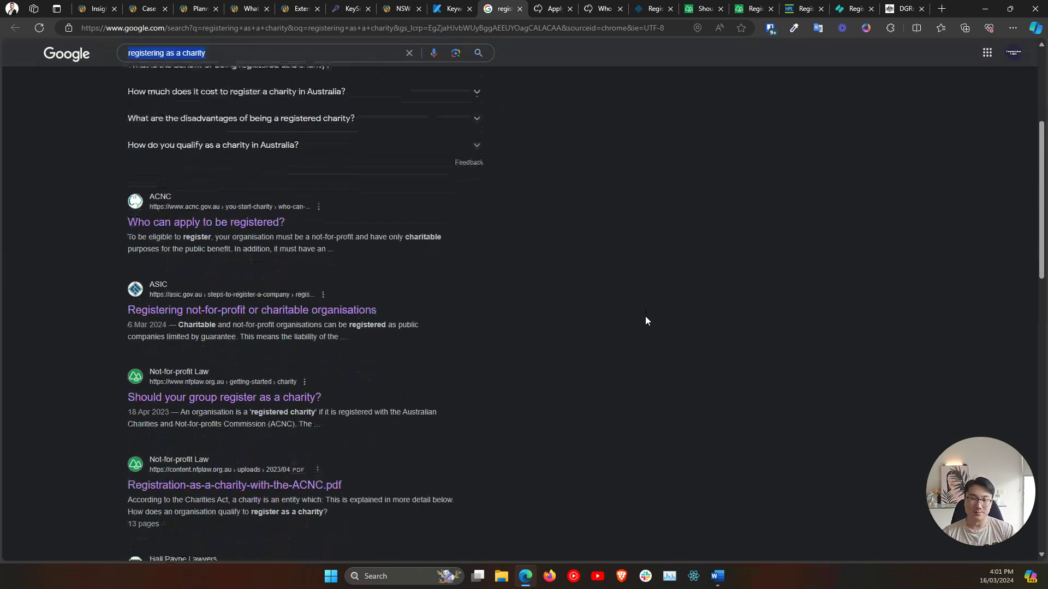
Examine ACNC's "Applying for charity registration" page and compare it with the topics already listed in the Word document.
click(552, 9)
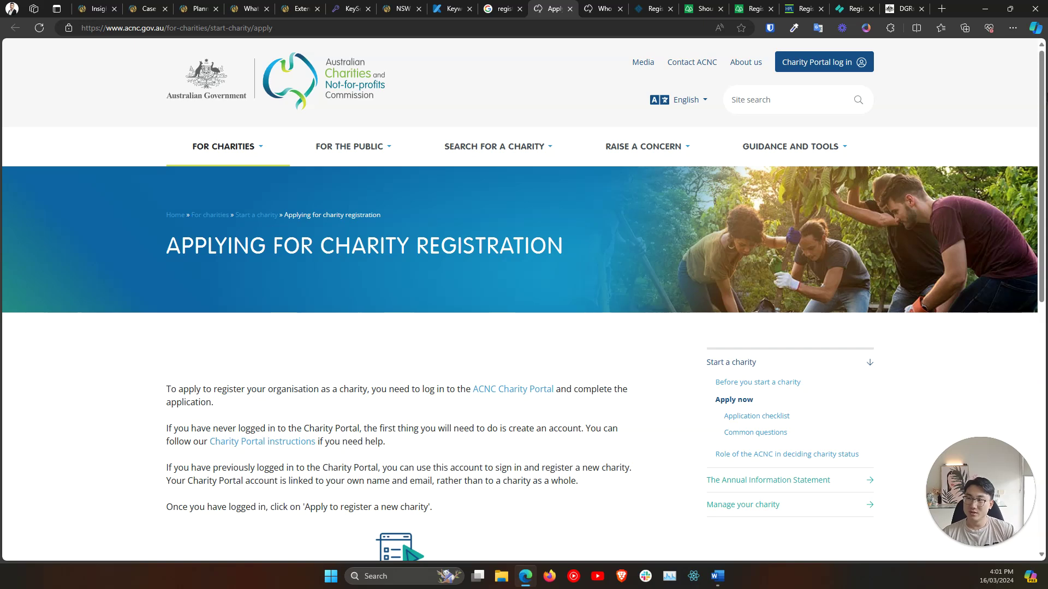
drag(1043, 99, 1043, 134)
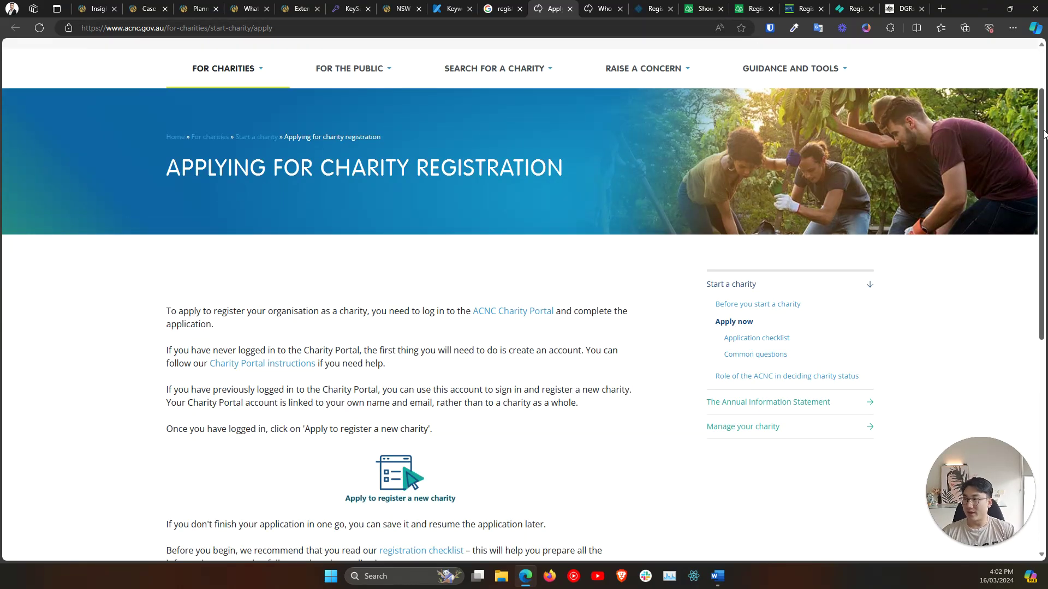
drag(1045, 203, 1042, 230)
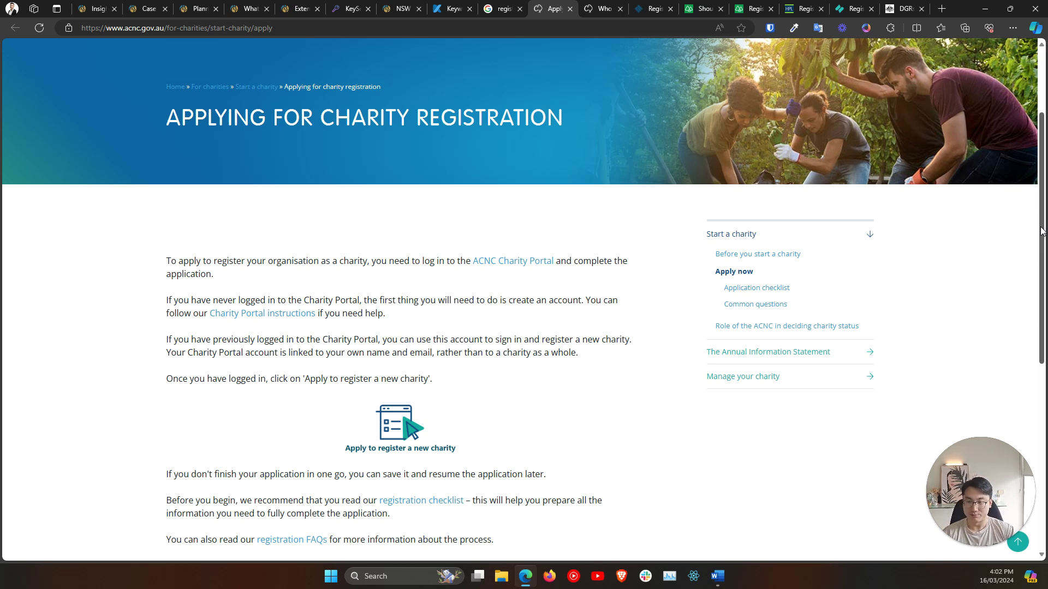
key(alt+Tab)
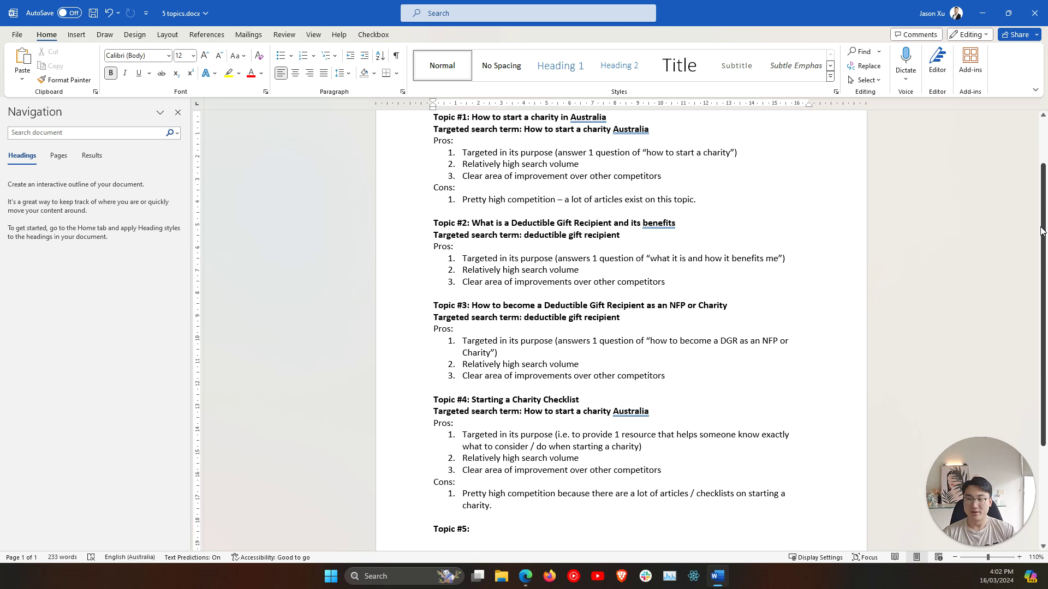
key(alt+Tab)
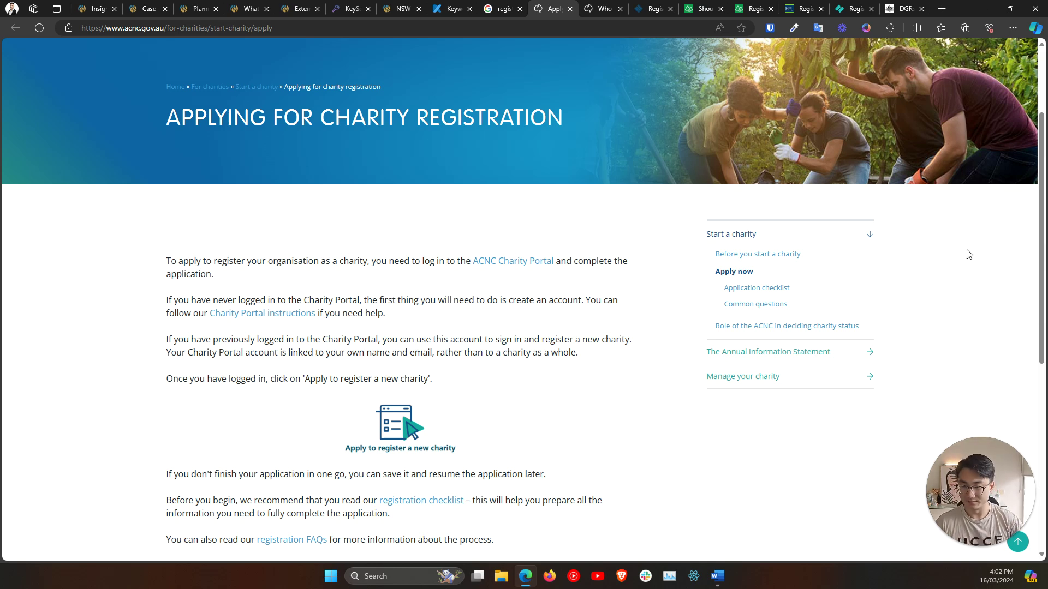
Switch to Word and complete the Topic #5 heading with "How to register as a charity?".
key(alt+Tab)
text(Ho)
key(ctrl+z)
text(How to )
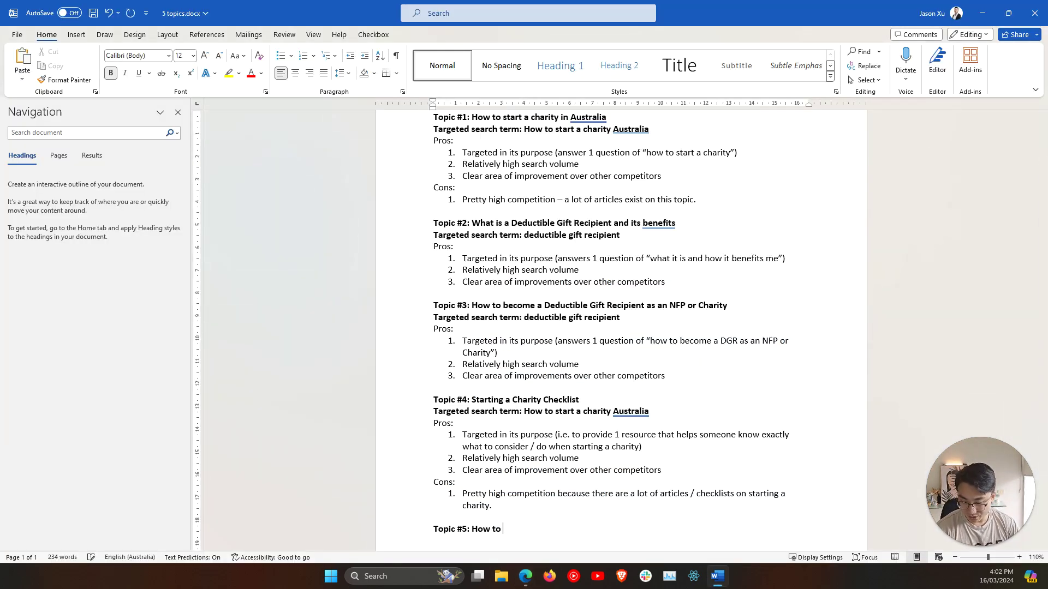
text(register as a )
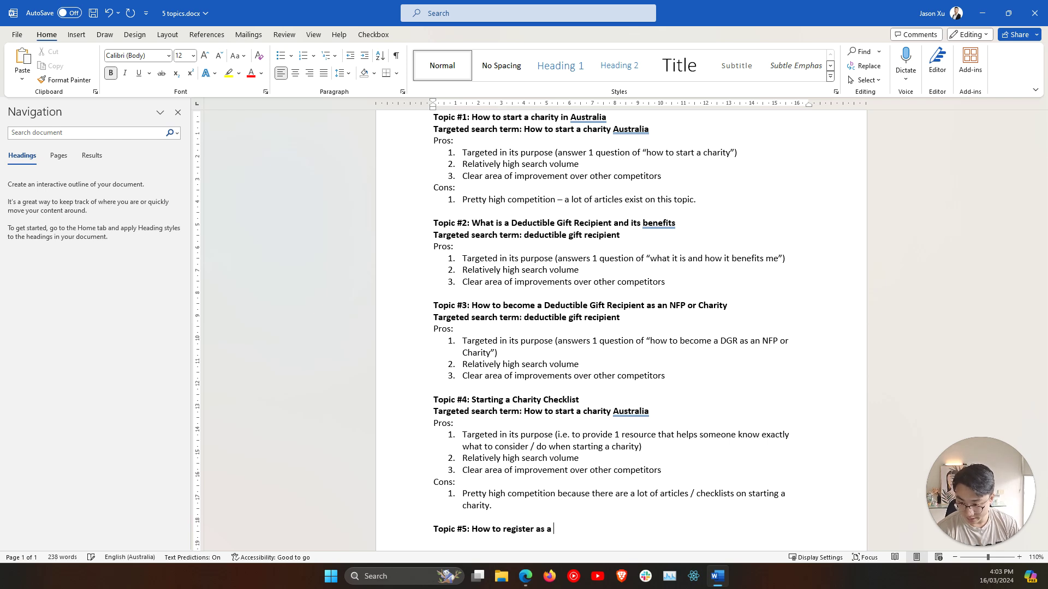
text(charity?)
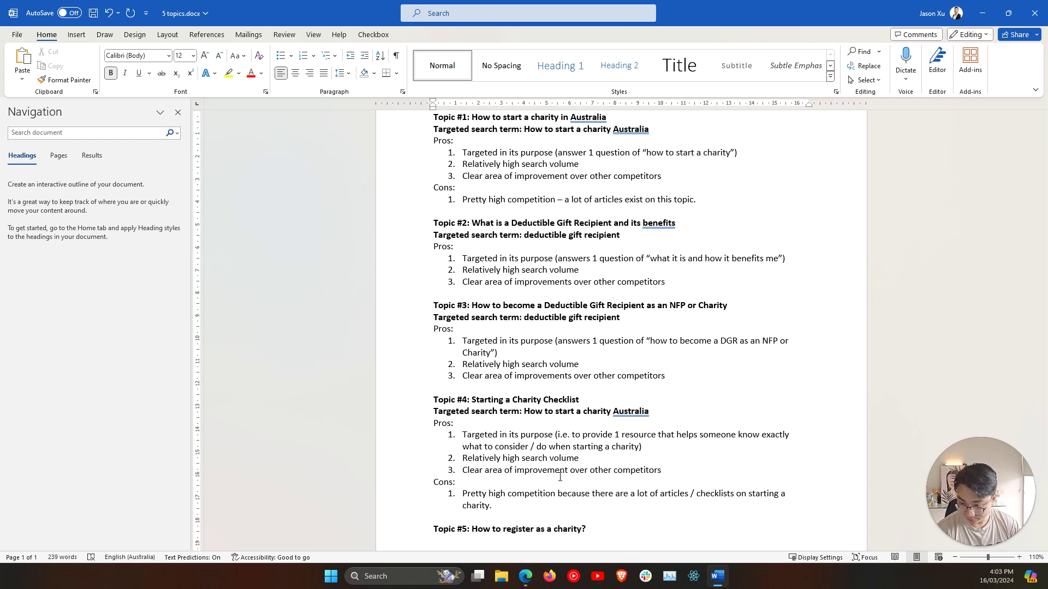
Add the line "Targeted search term: registering as a charity" under the Topic #5 heading, checking the keyword in Keyword Revealer.
text(Targeted sear)
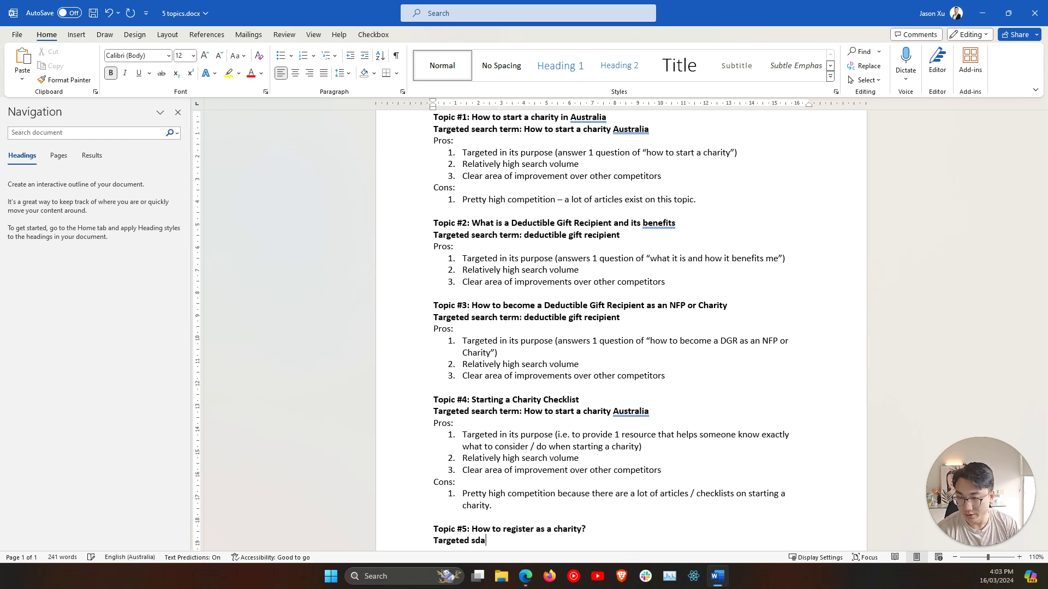
text(ch term:)
key(alt+Tab)
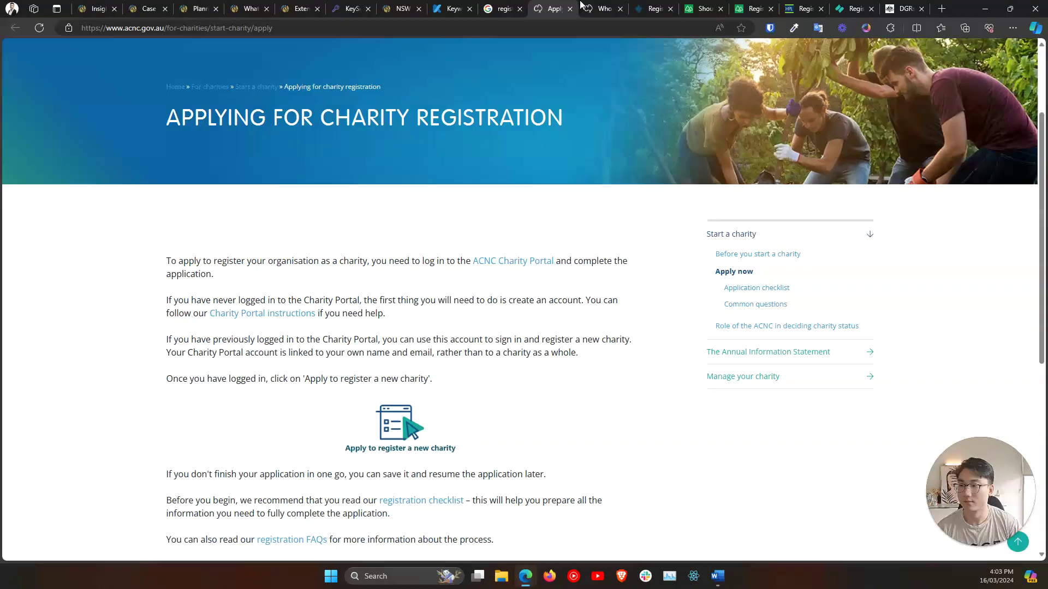
click(509, 5)
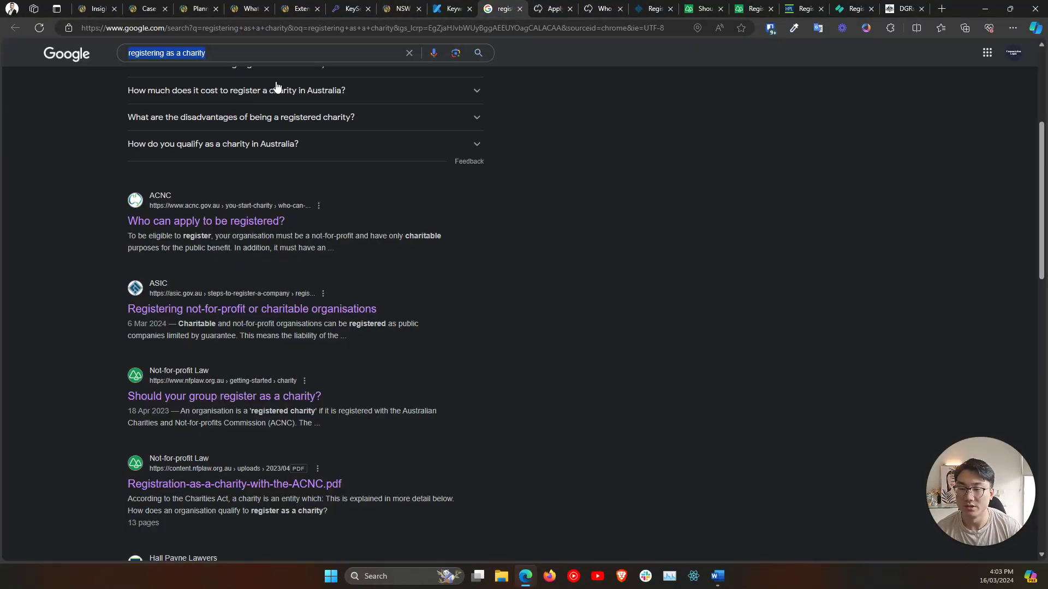
click(431, 8)
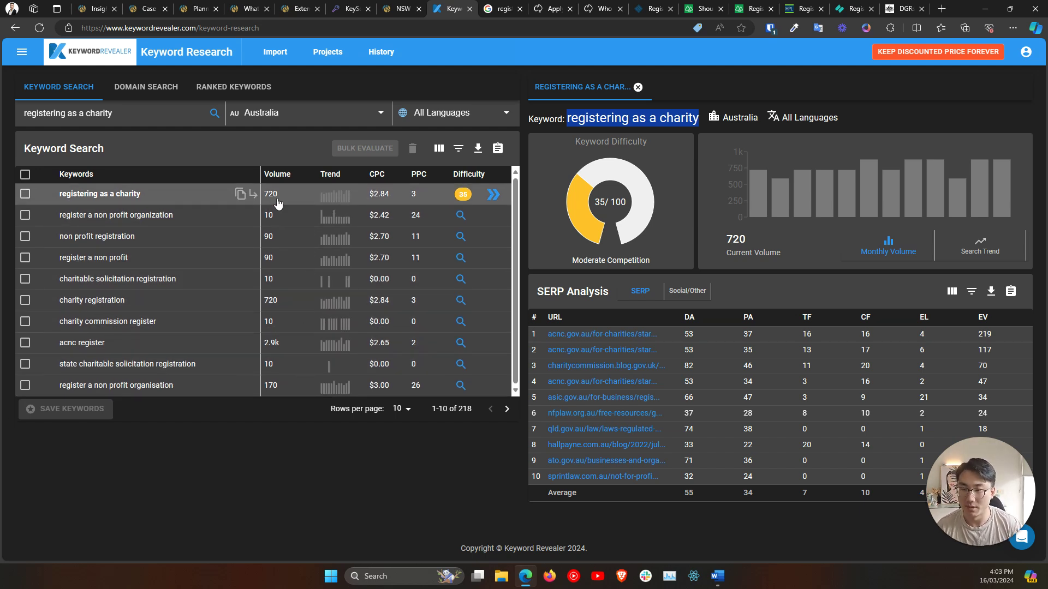
key(alt+Tab)
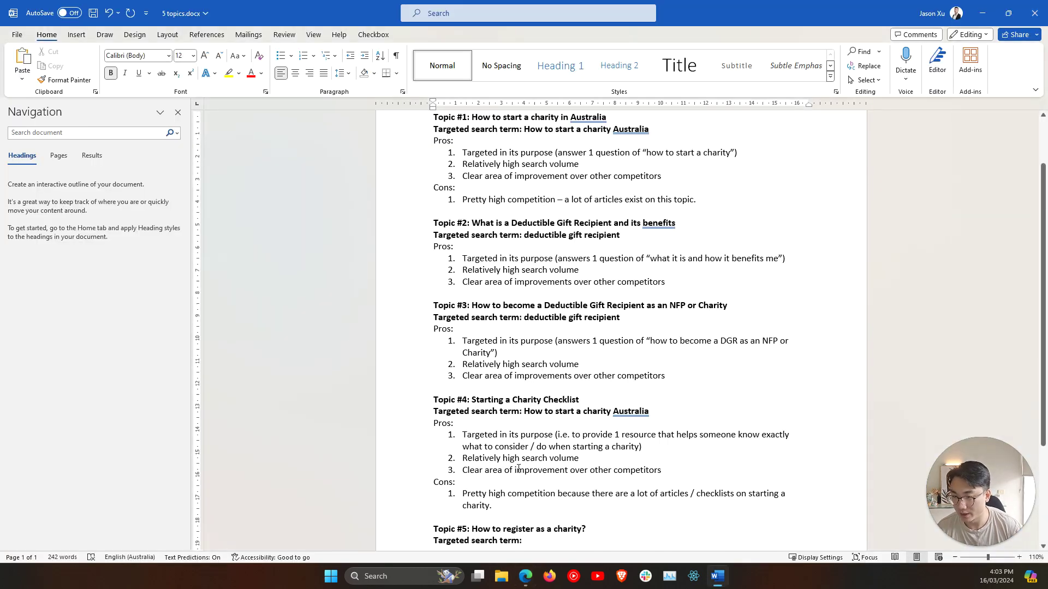
key(ctrl+v)
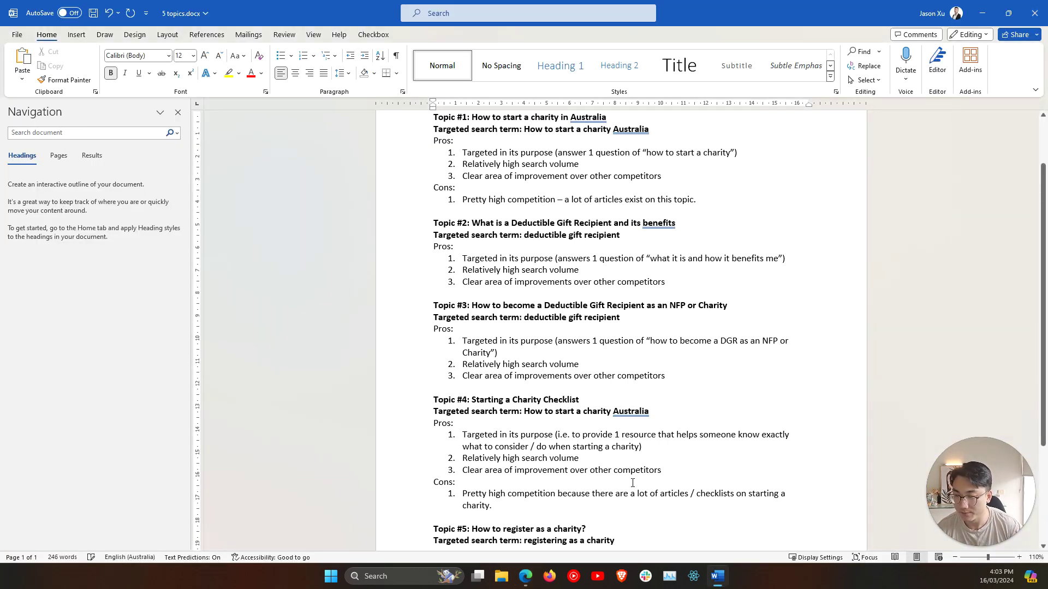
Add a non-bold "Pros:" label under Topic #5's search term and start a numbered list beneath it.
key(Return)
text(Pros:)
key(BackSpace)
key(BackSpace)
key(BackSpace)
key(BackSpace)
key(BackSpace)
key(ctrl+b)
text(:)
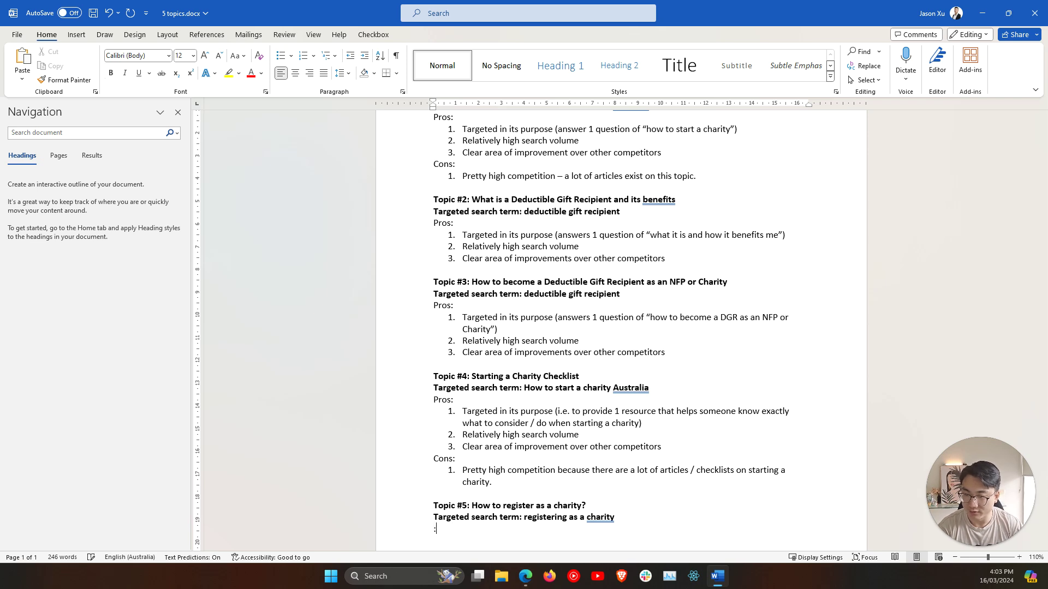
text(Pros)
text(1.)
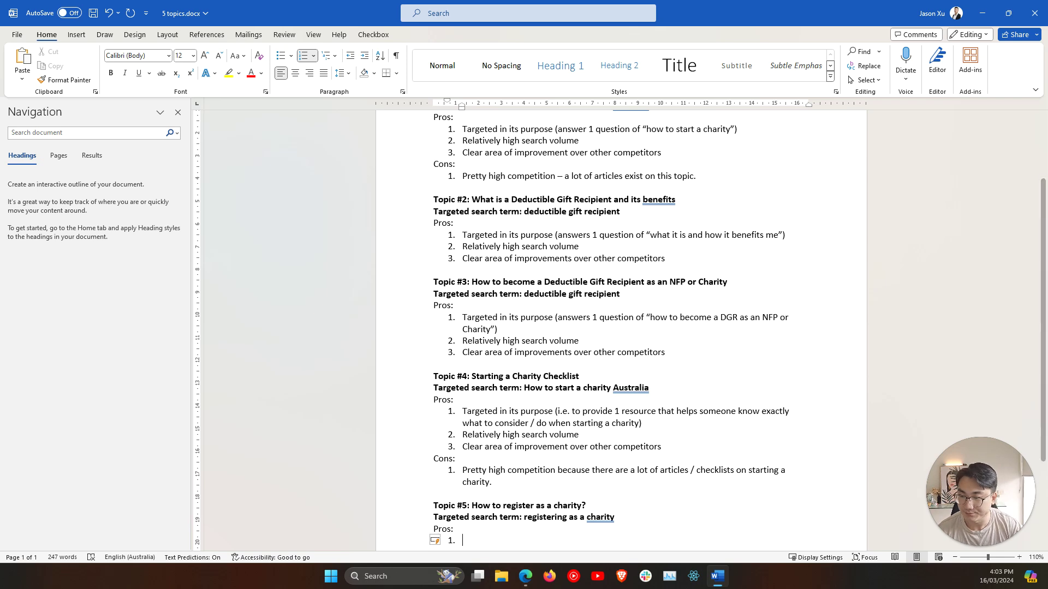
List the pros "Targeted in its purpose (i.e. answers 1 simple question of “how to register as a charity”)" and "High search volume".
scroll(479, 491, down, 1)
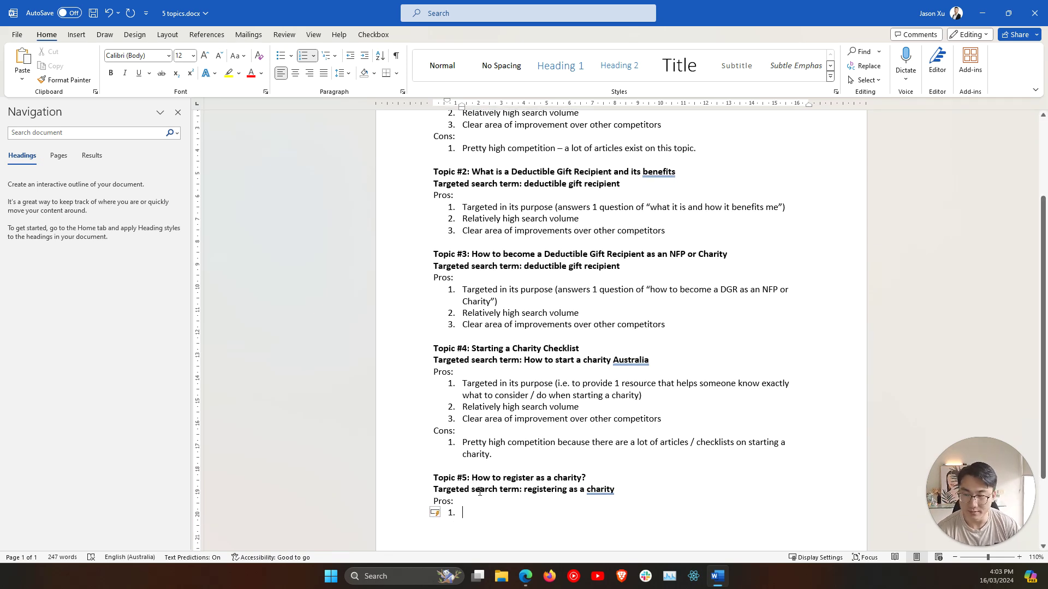
text(Targeted in its purpose (i.e. answers 1 simple question of “how to register as a charity”))
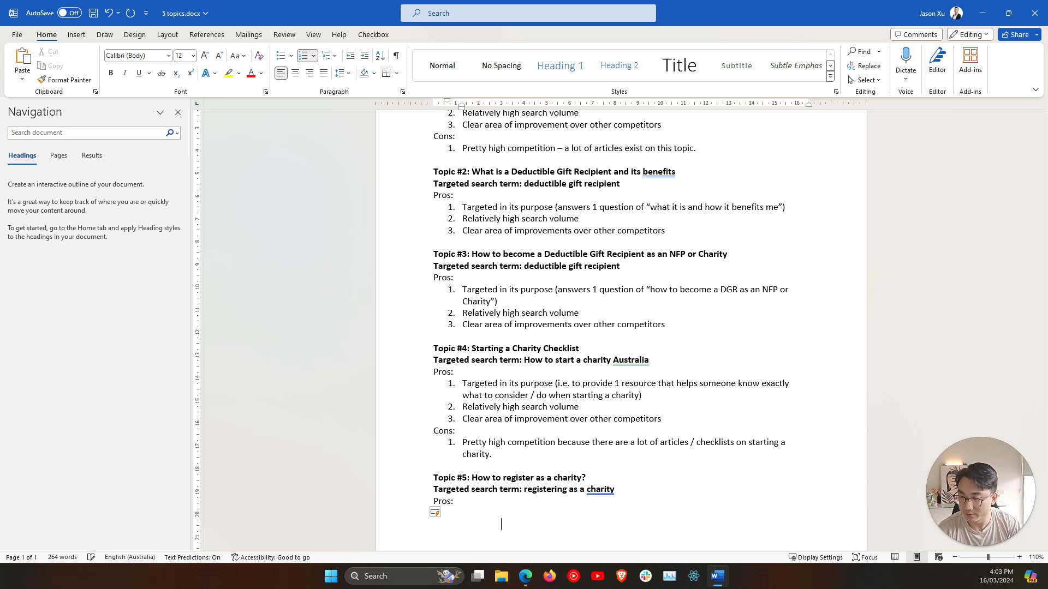
key(Return)
text(High search volume)
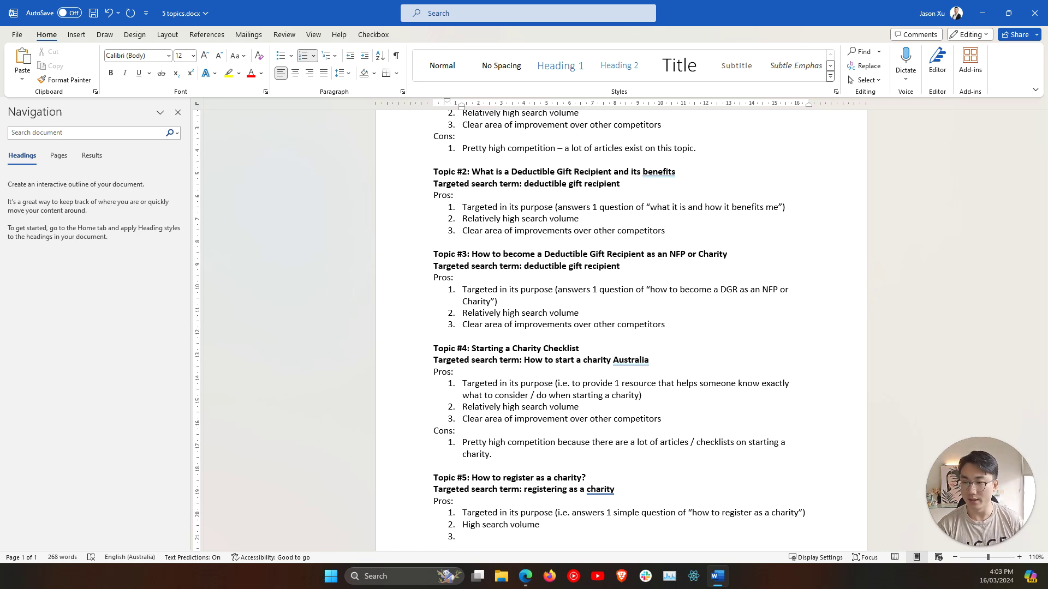
Switch to the browser and examine ACNC's "Who can apply to be registered?" page and ASIC's page on registering charitable organisations.
click(526, 576)
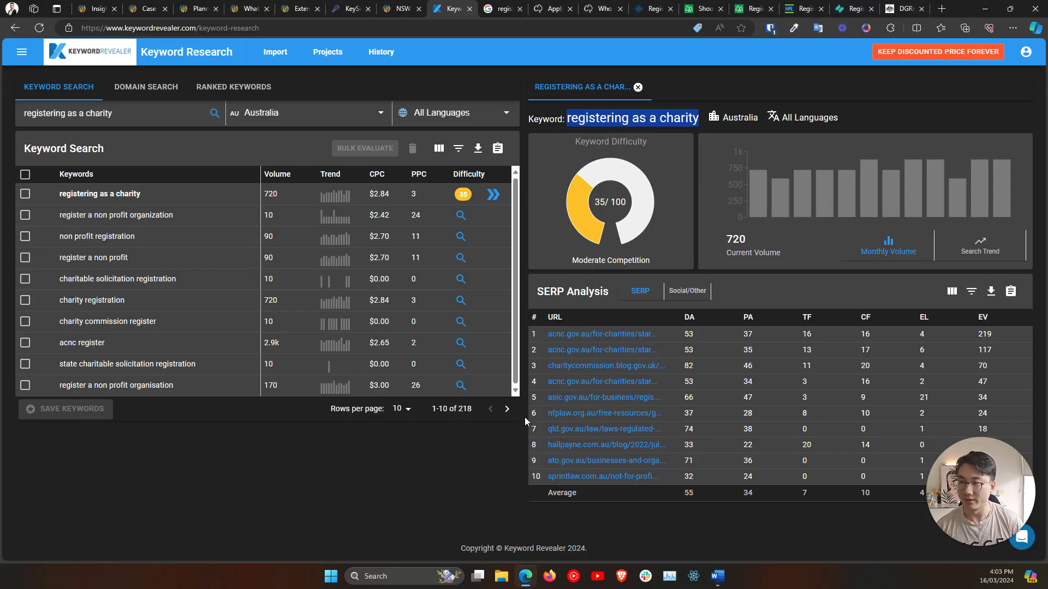
click(524, 7)
click(601, 8)
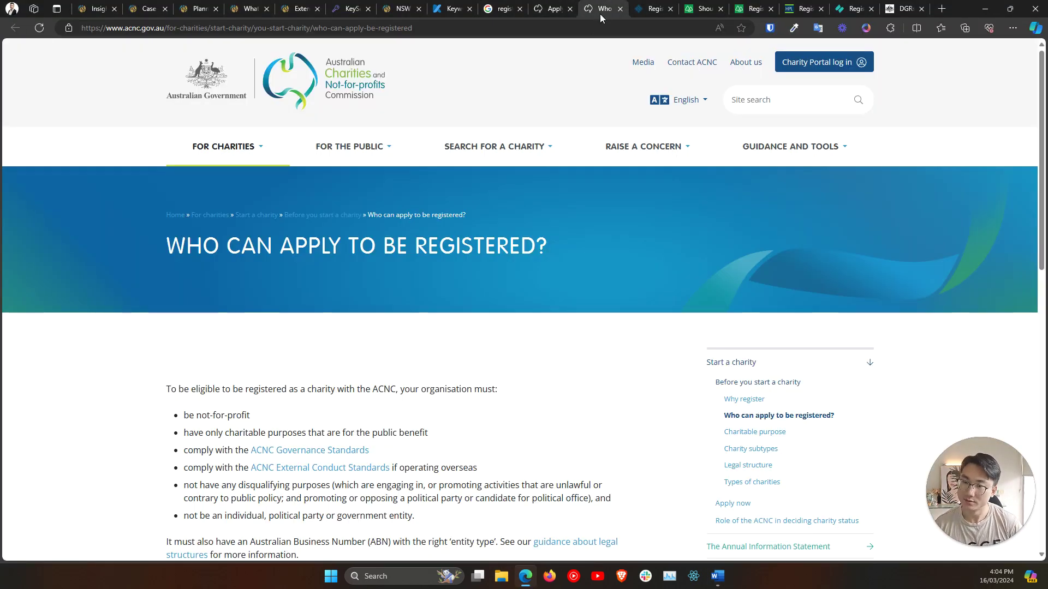
scroll(339, 436, down, 8)
click(652, 8)
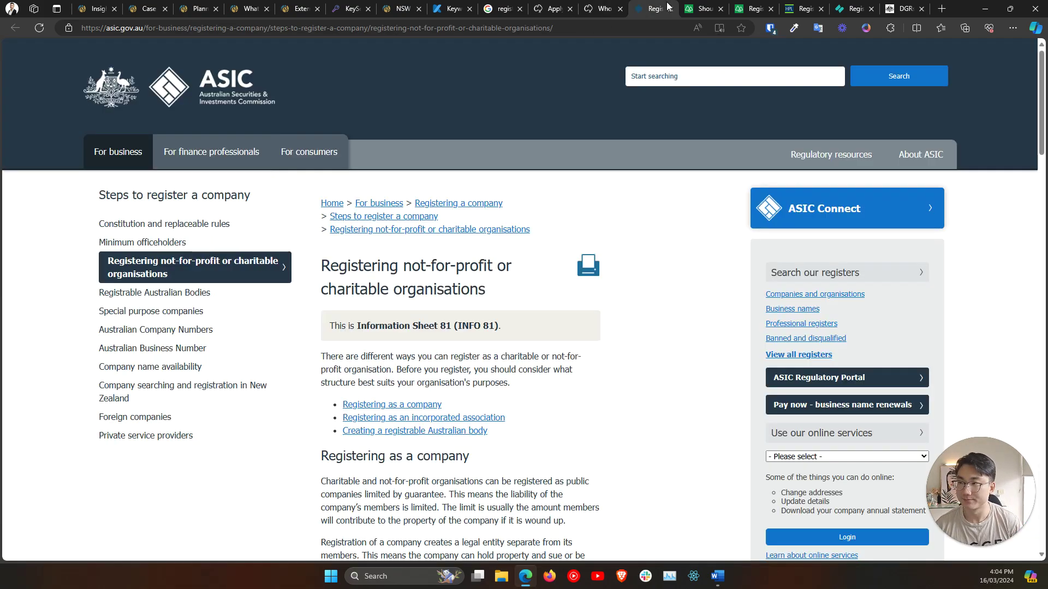
scroll(553, 275, down, 3)
scroll(554, 275, down, 6)
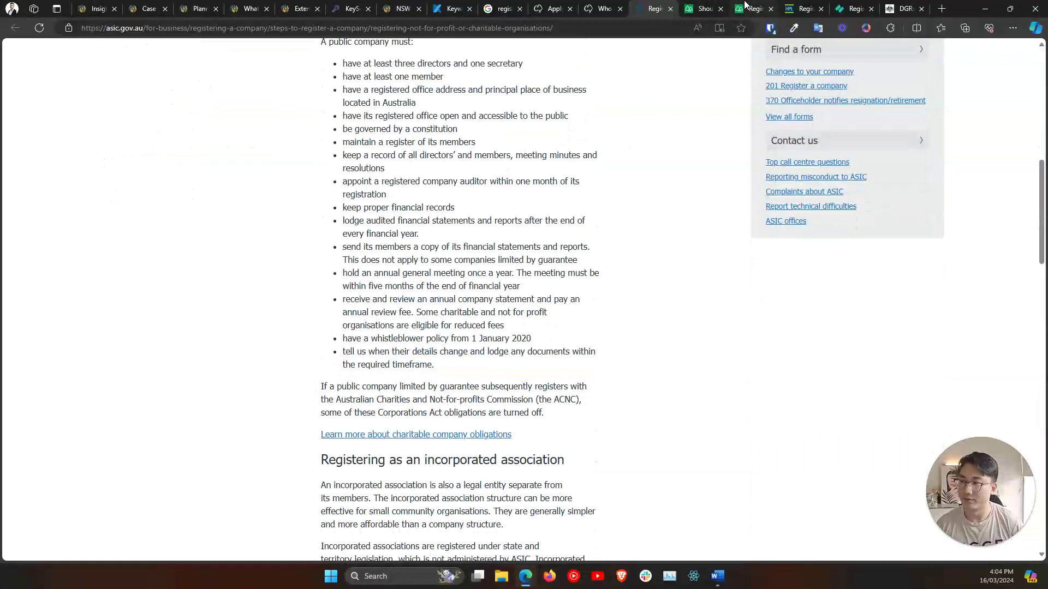
Examine Not-for-profit Law's page "Should your group register as a charity?" and its PDF fact sheet on registration as a charity with the ACNC.
click(703, 9)
scroll(331, 379, down, 5)
scroll(331, 379, down, 18)
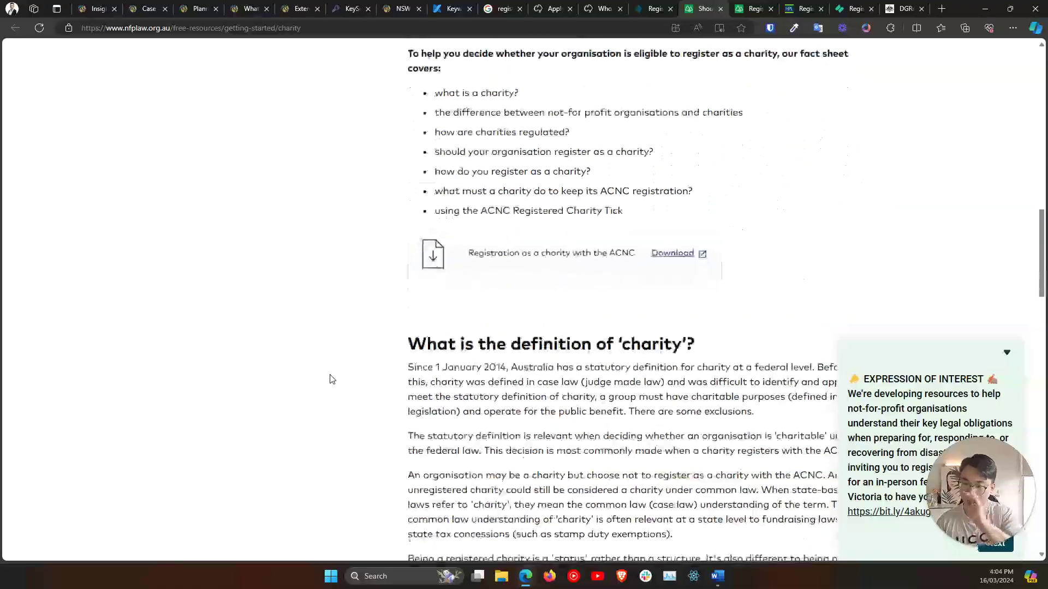
key(ctrl+Tab)
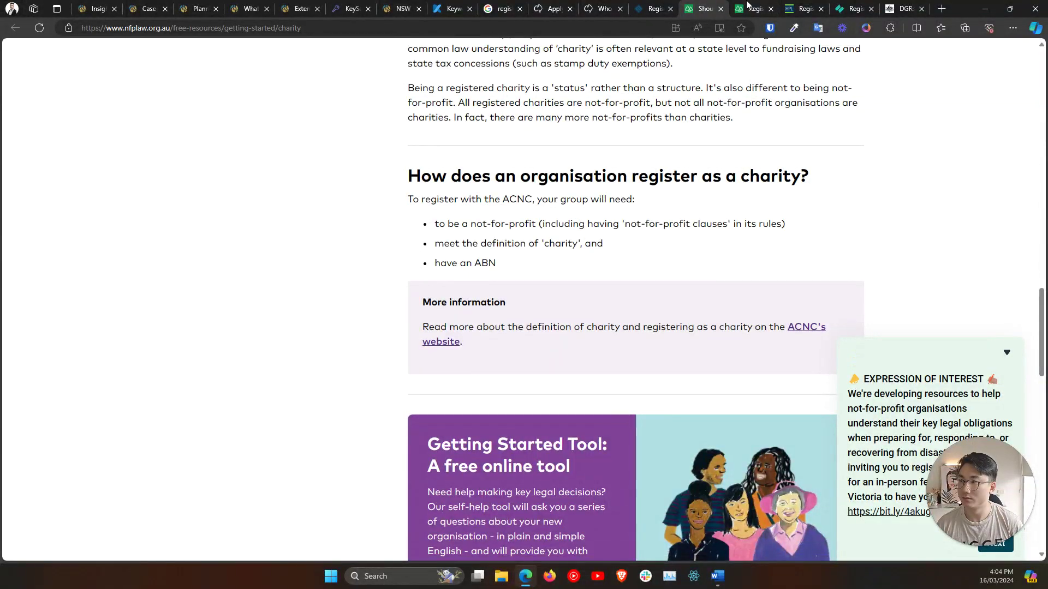
scroll(329, 373, down, 4)
scroll(328, 373, down, 20)
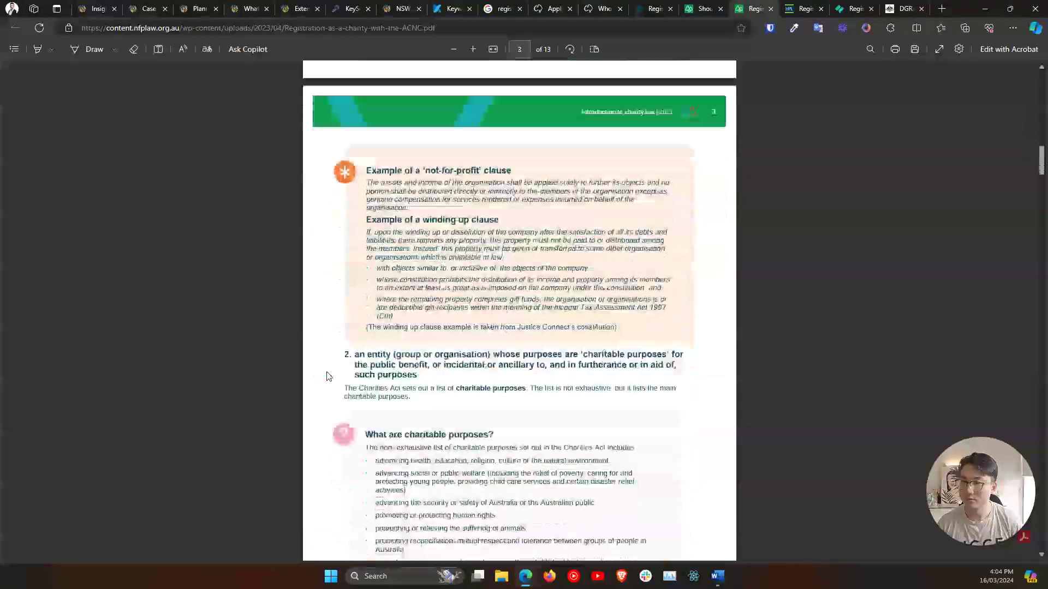
scroll(328, 376, down, 12)
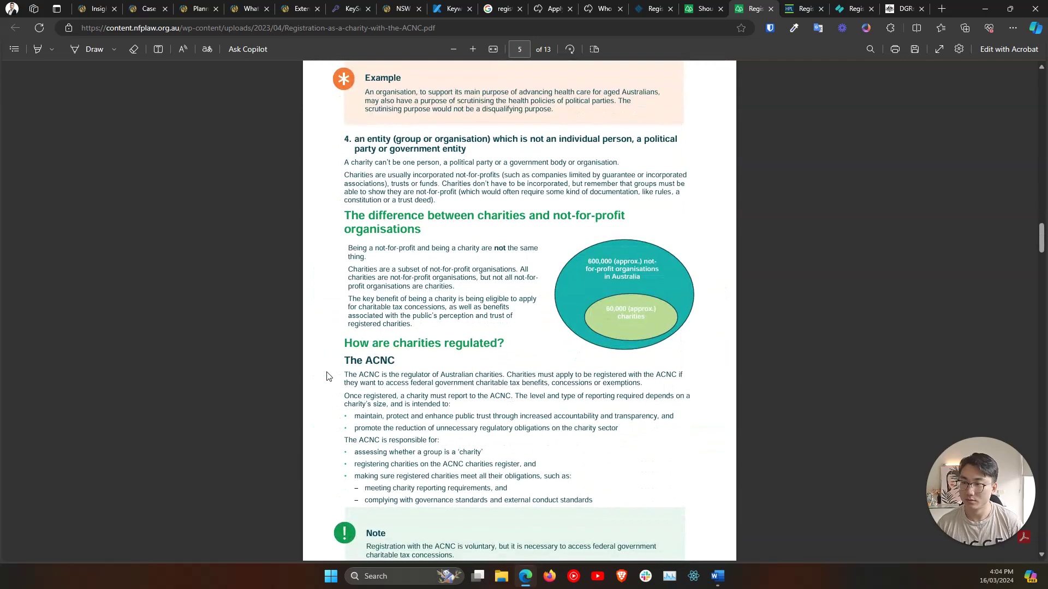
drag(1040, 263, 1040, 180)
Skim Hall Payne Lawyers' article "Registering a charity in Australia" and Sprintlaw's "Register as a Charity" page, dismissing the call-back form.
click(804, 8)
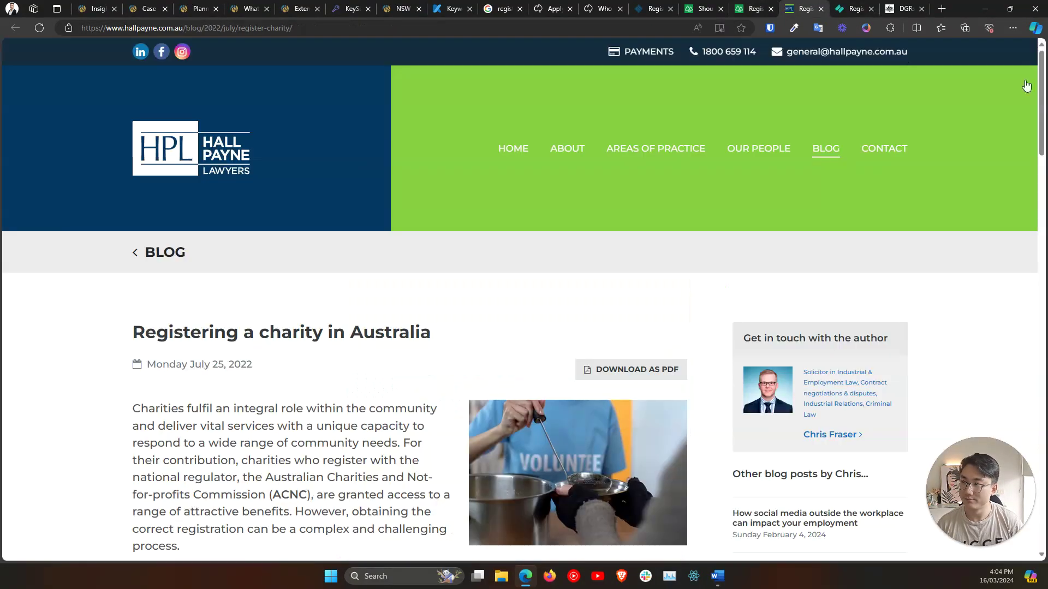
scroll(524, 382, down, 20)
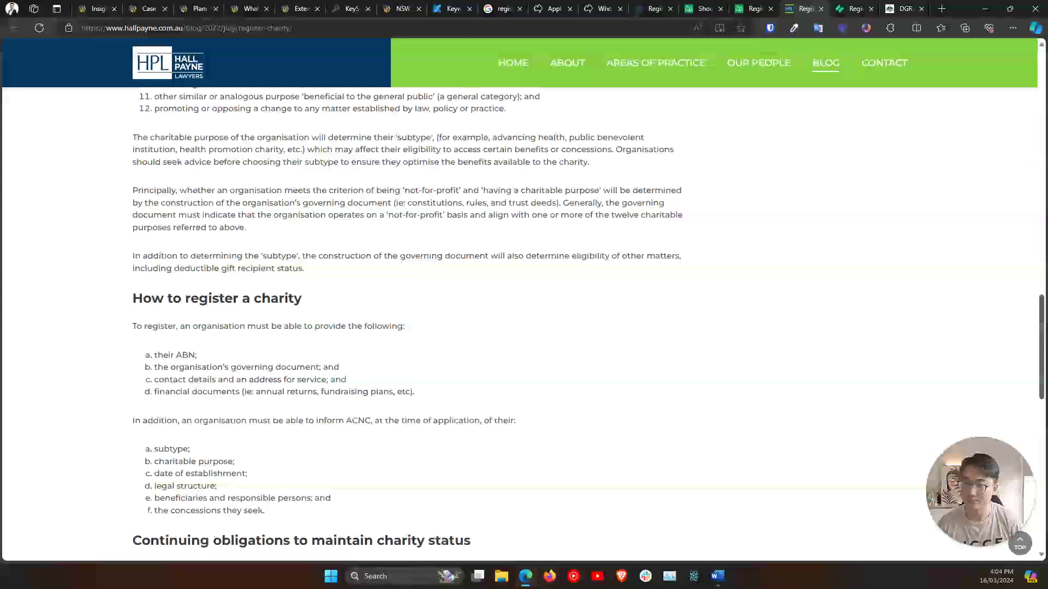
key(Home)
click(854, 9)
scroll(616, 195, down, 3)
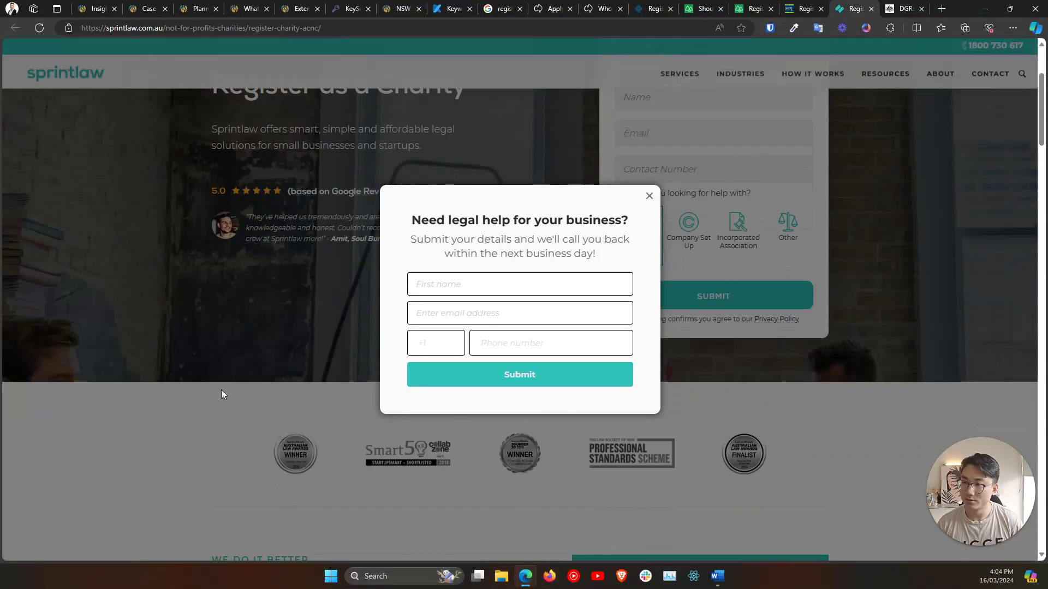
click(648, 196)
scroll(554, 201, down, 10)
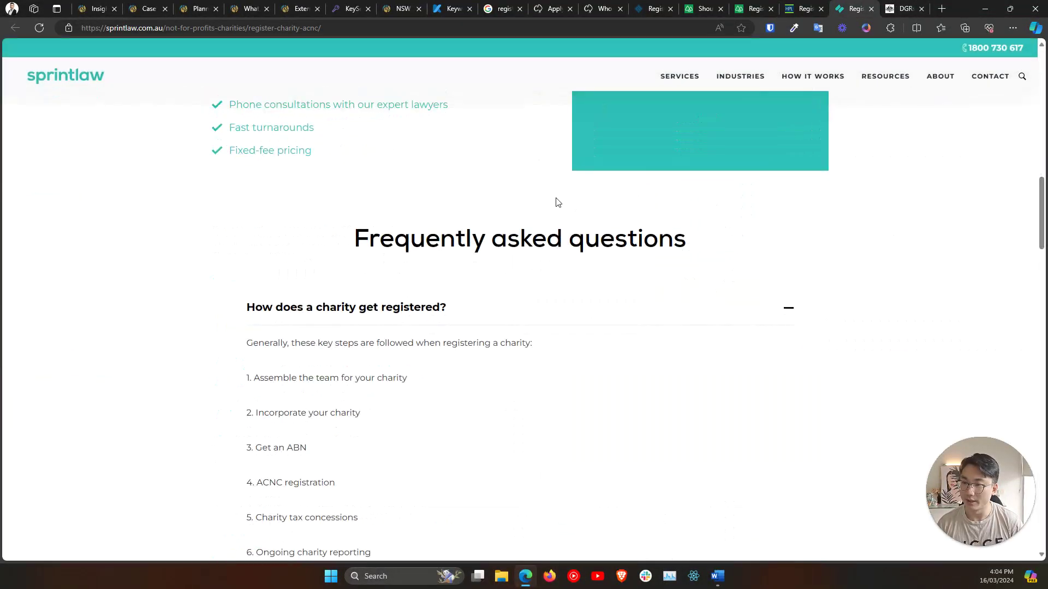
scroll(564, 206, up, 15)
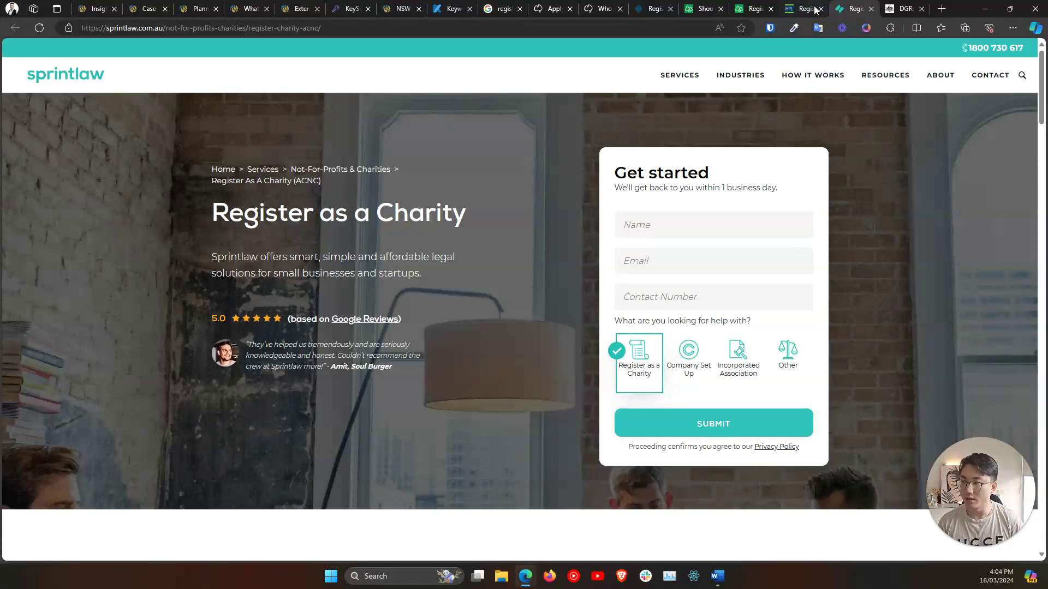
Review the Hall Payne article's sections on registration benefits, legal structure, eligibility and how to register a charity.
click(802, 8)
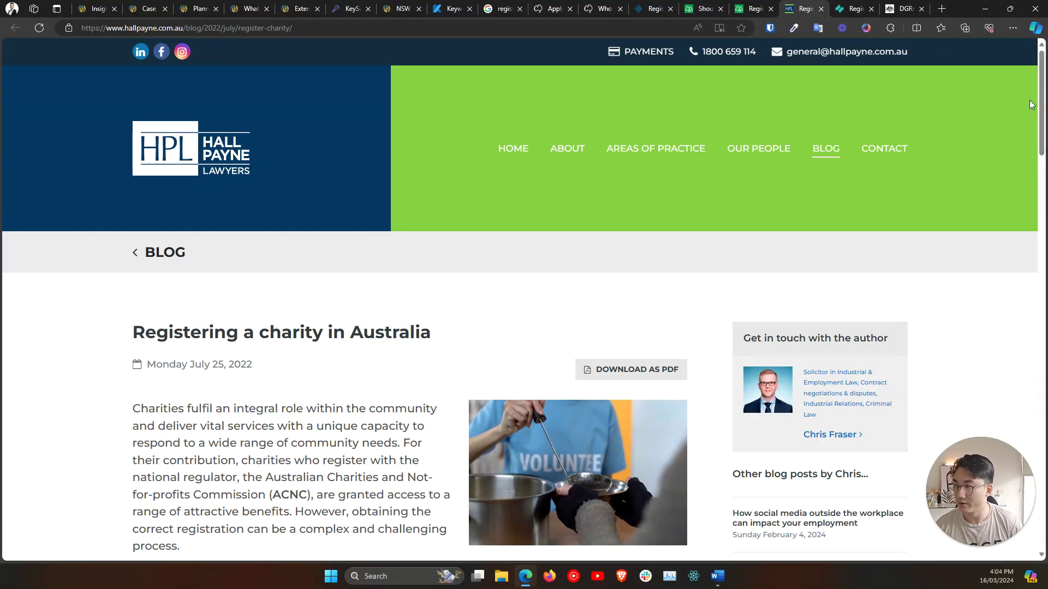
scroll(1045, 121, down, 10)
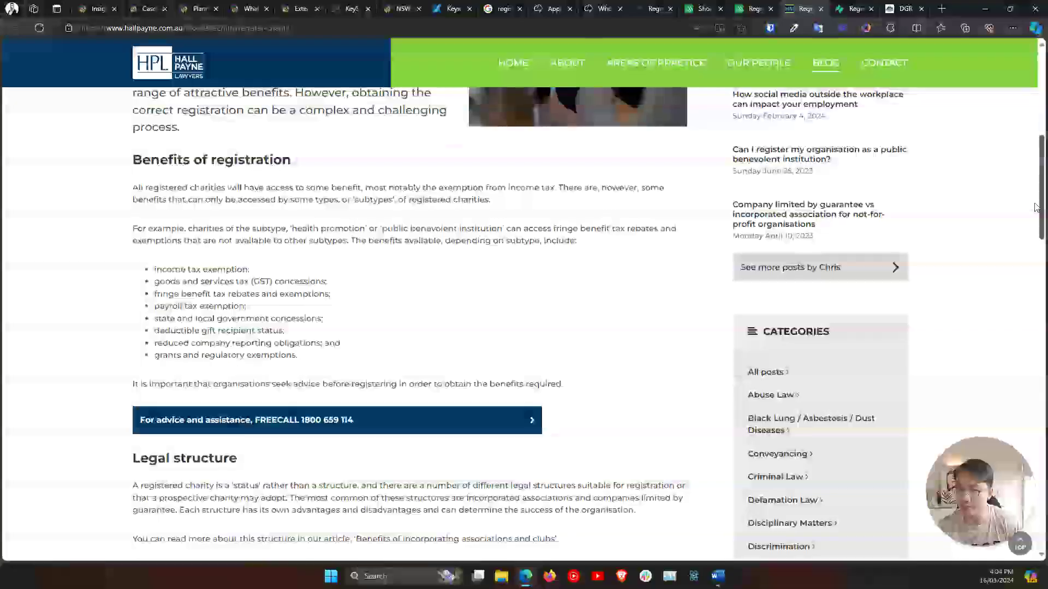
scroll(354, 345, down, 15)
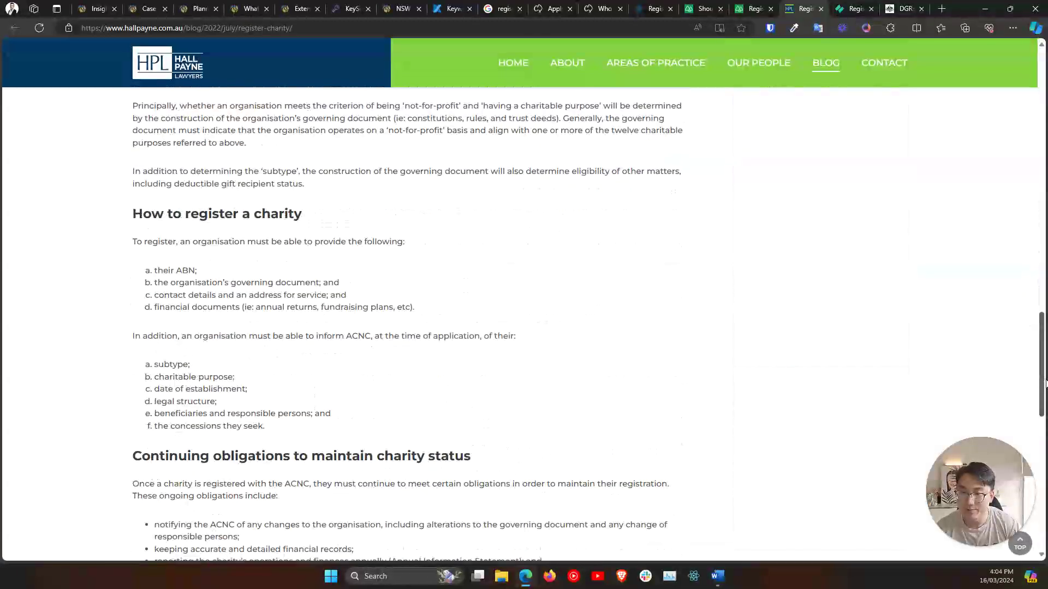
scroll(354, 345, up, 5)
scroll(353, 345, up, 12)
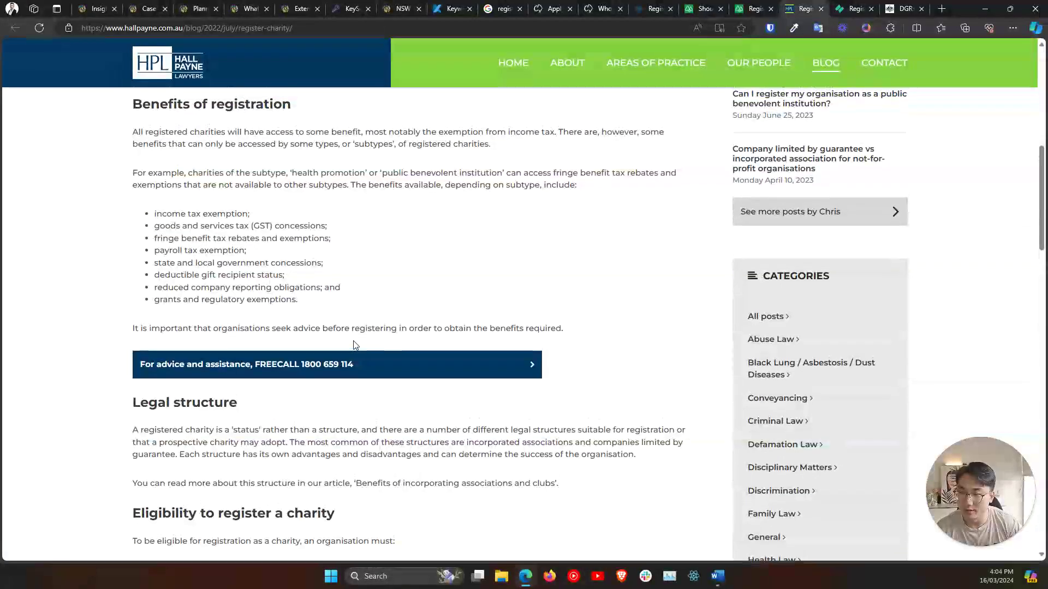
scroll(353, 345, down, 6)
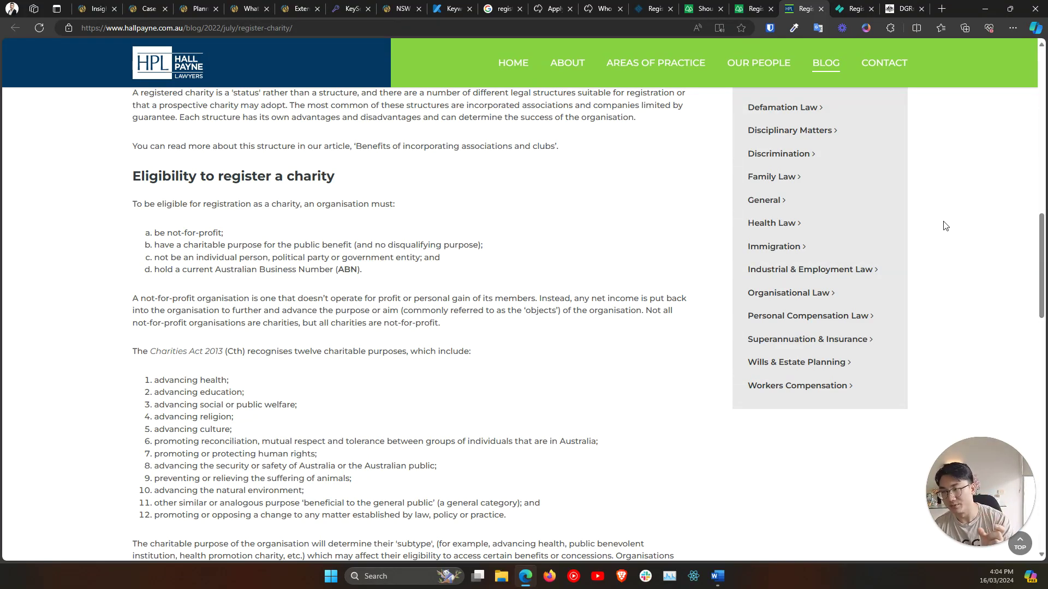
Review the Google web and image results for "registering as a charity", comparing the Not-for-profit Law page with the other ranking results.
click(499, 8)
scroll(202, 144, up, 5)
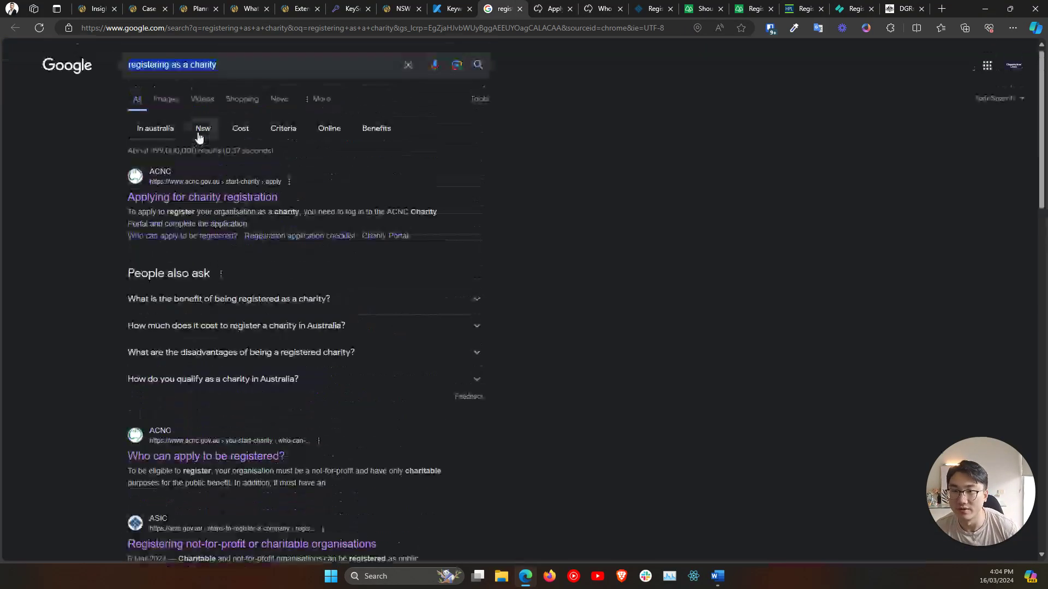
click(170, 102)
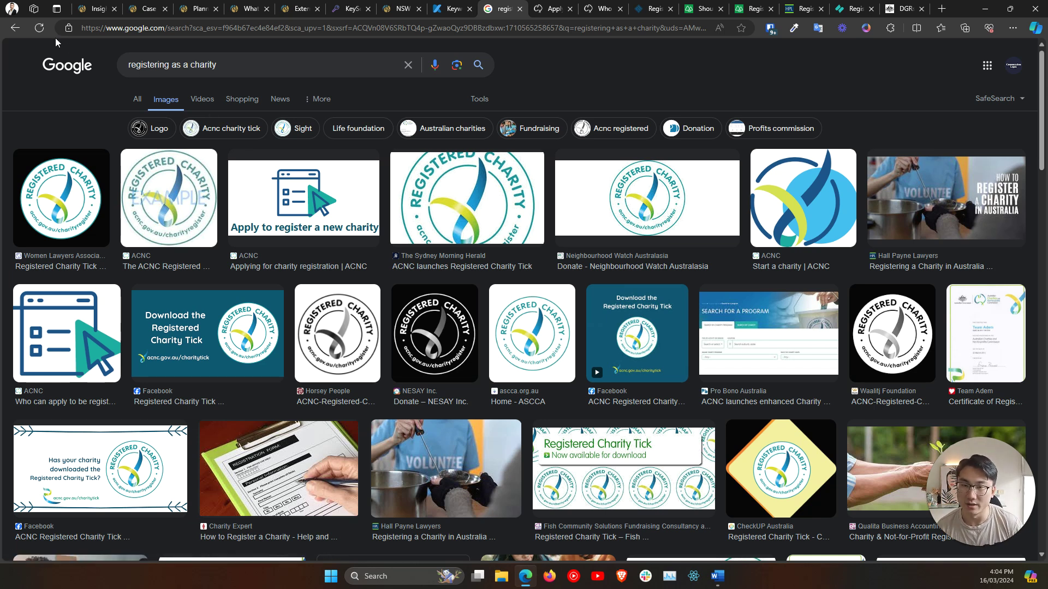
click(14, 28)
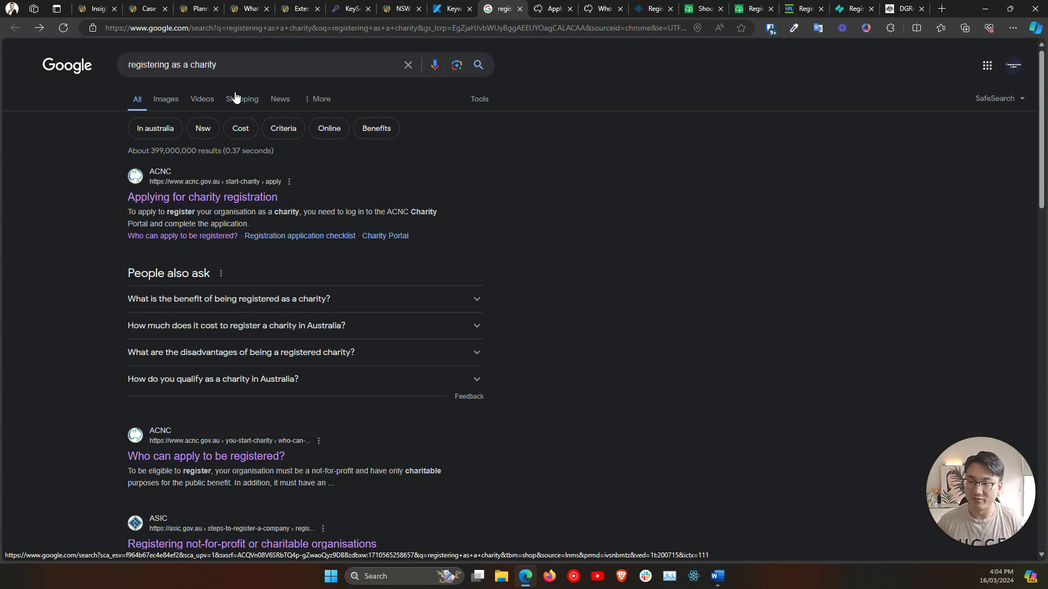
scroll(595, 344, down, 4)
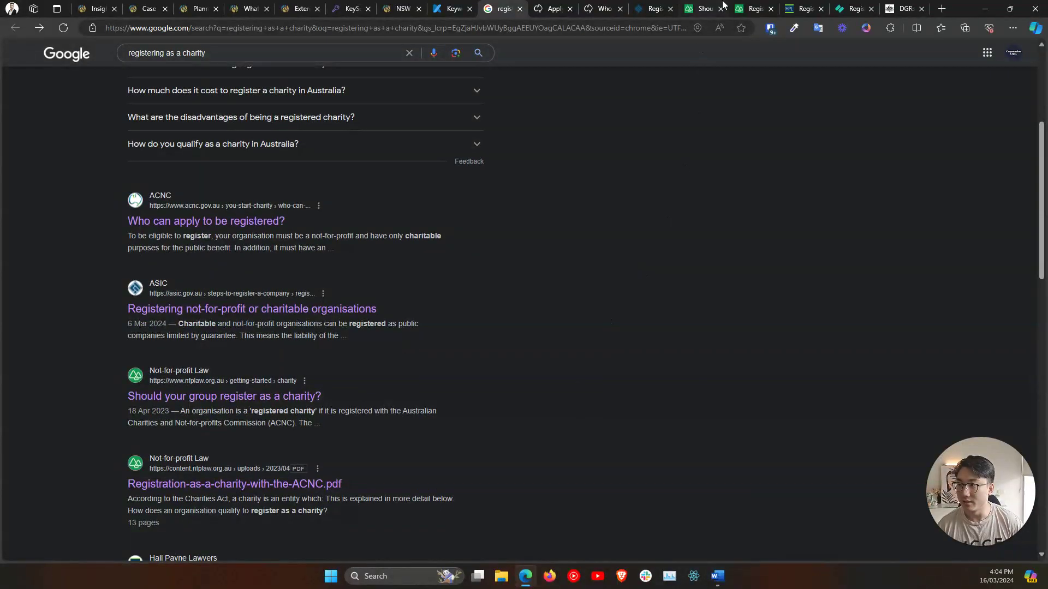
click(705, 9)
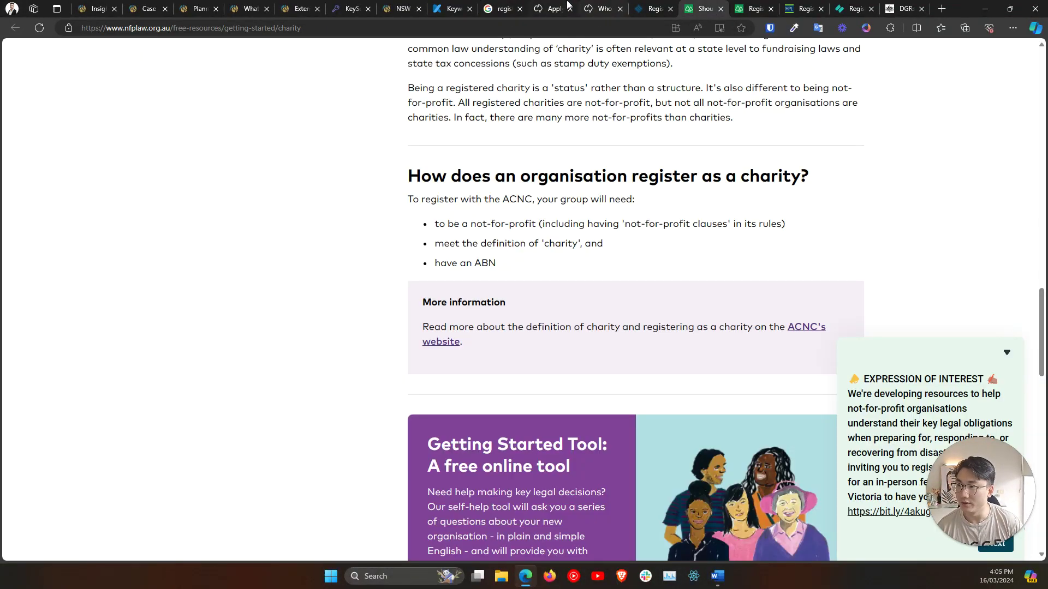
click(501, 8)
scroll(120, 345, up, 4)
scroll(97, 335, down, 1)
scroll(97, 339, down, 4)
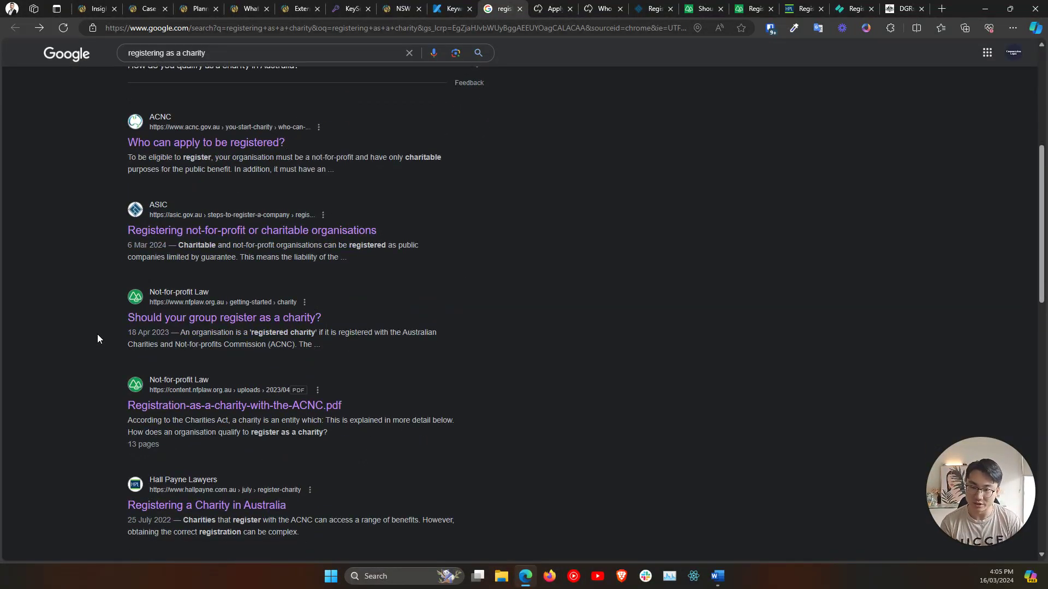
scroll(97, 339, down, 4)
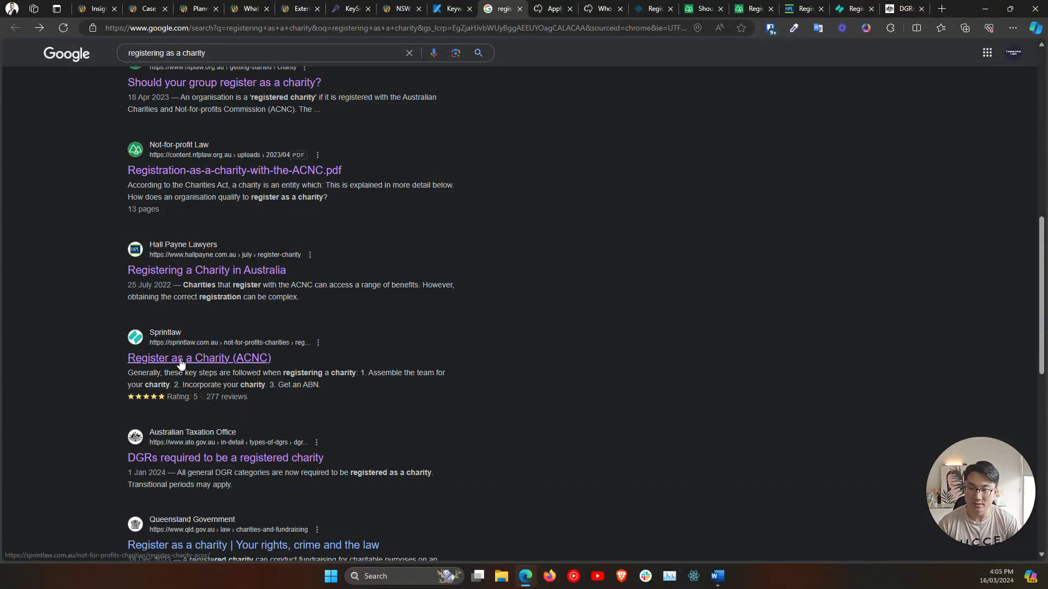
Open the Sprintlaw "Register as a Charity (ACNC)" result in another tab and examine the FAQ section on the Sprintlaw page already open.
middle_click(239, 358)
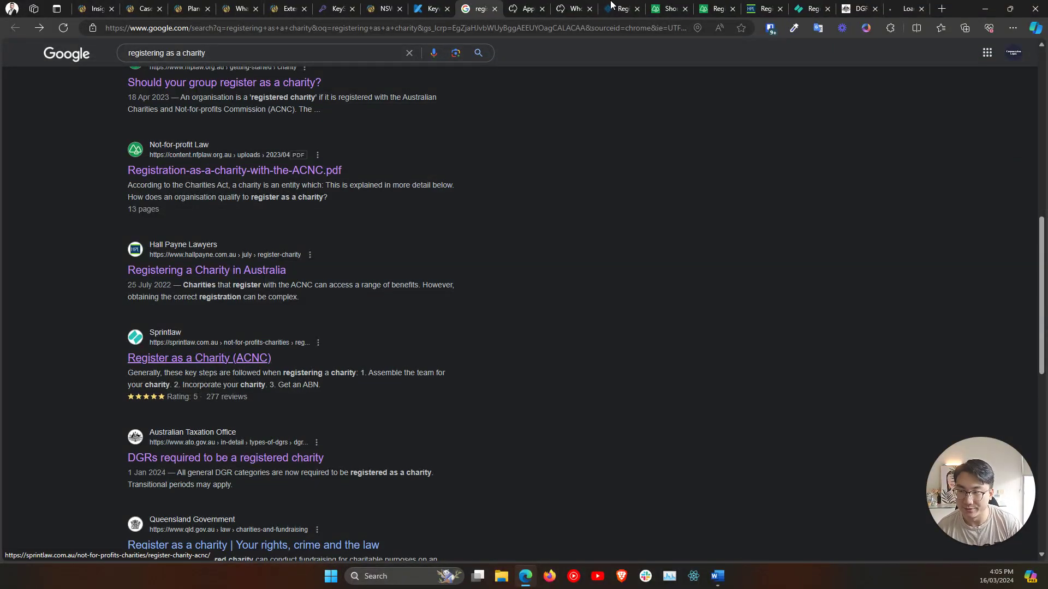
click(804, 4)
scroll(1040, 224, down, 19)
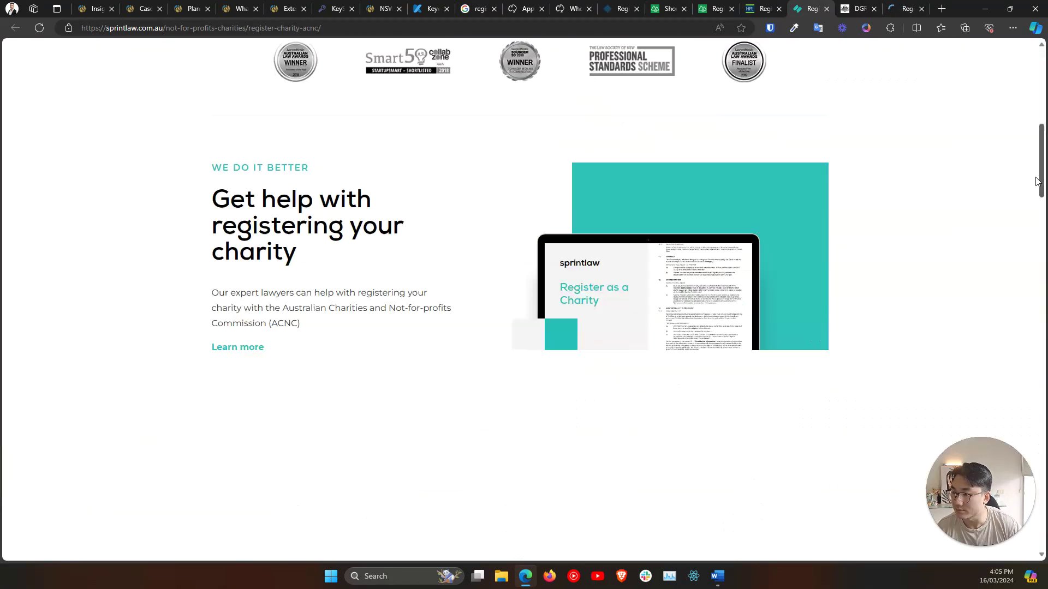
scroll(1040, 224, down, 5)
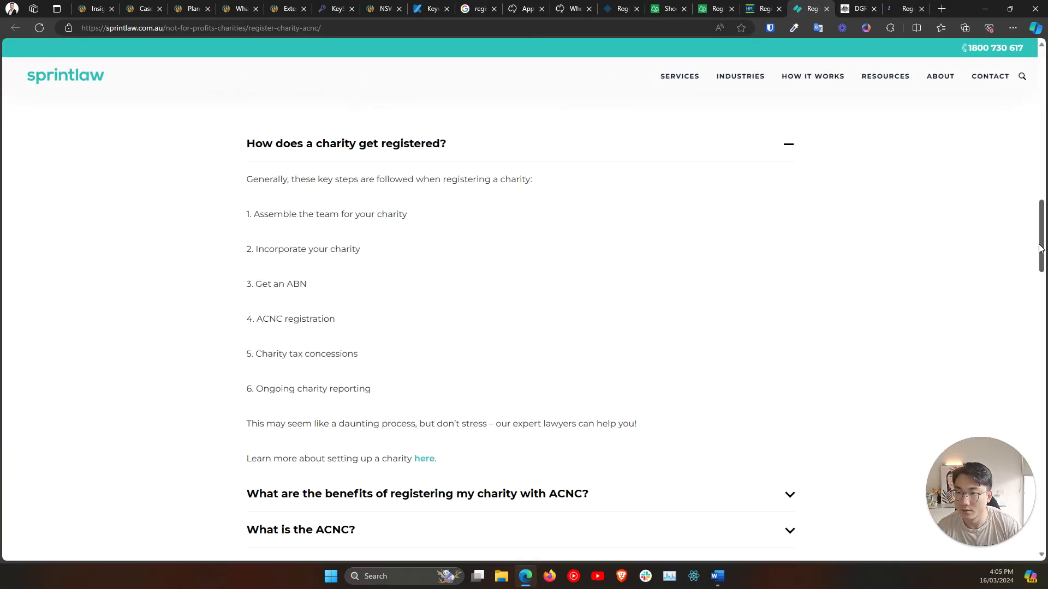
click(551, 336)
scroll(322, 388, down, 4)
scroll(239, 446, up, 3)
click(330, 284)
click(781, 325)
drag(1045, 233, 1045, 194)
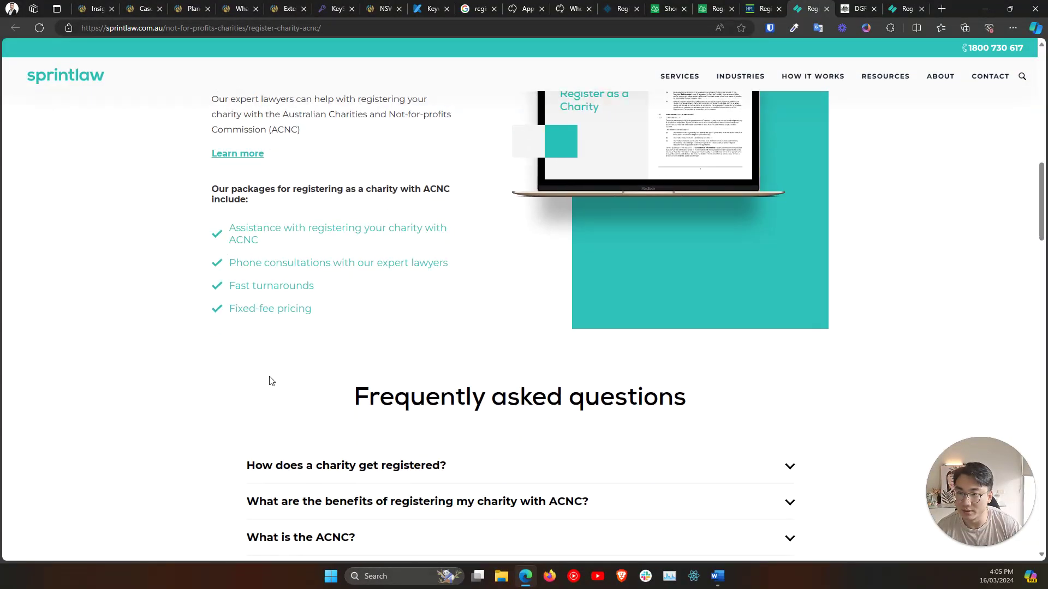
Examine Sprintlaw's answer to "How does a charity get registered?" and its service content, and view the ATO page on DGRs required to be registered charities.
scroll(270, 378, down, 3)
click(276, 379)
click(295, 343)
click(256, 309)
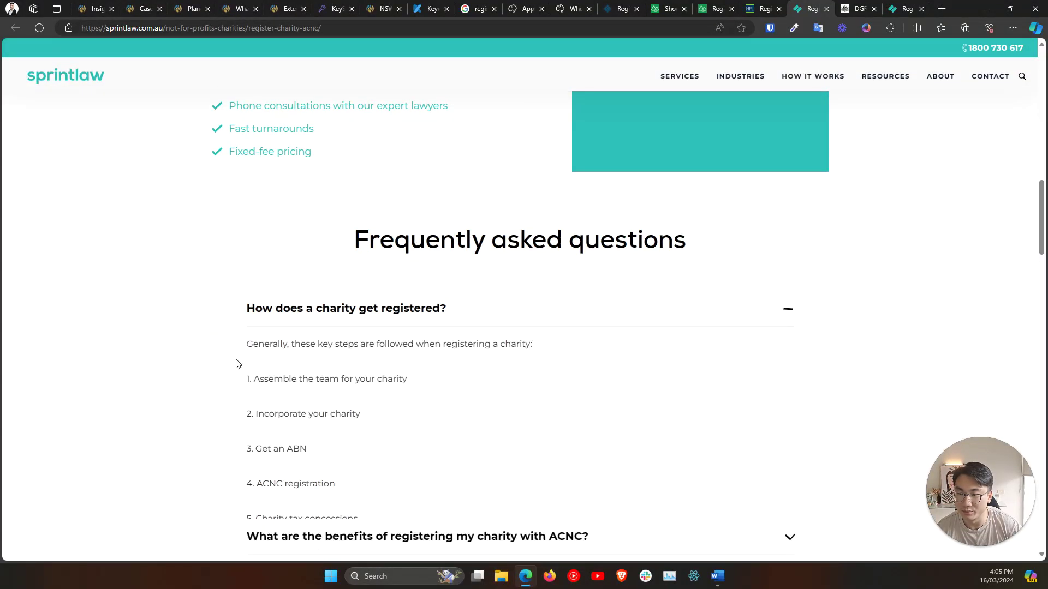
scroll(218, 379, up, 1)
scroll(977, 217, up, 4)
scroll(522, 299, up, 8)
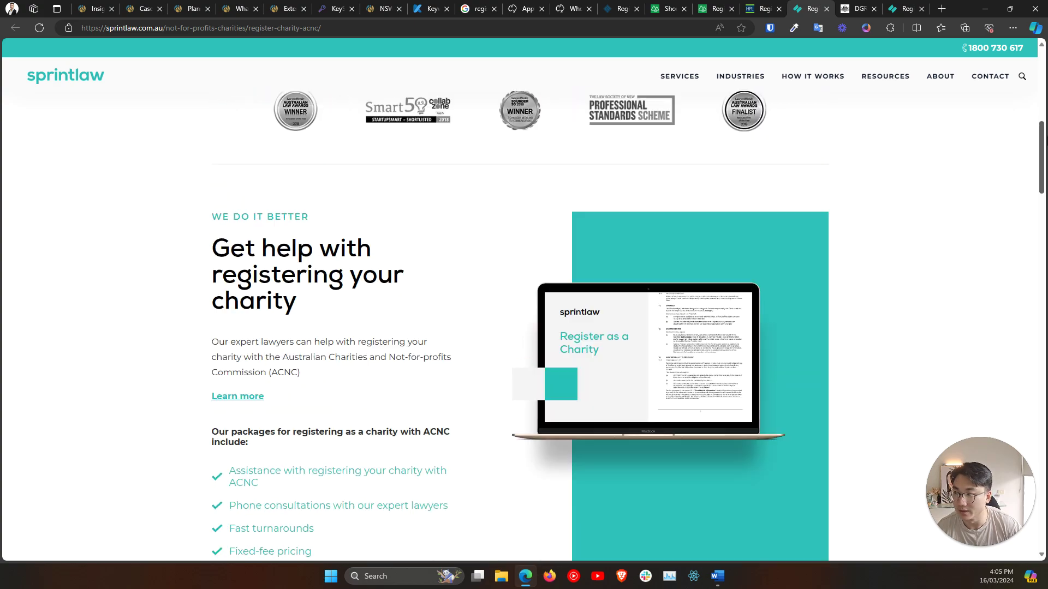
scroll(523, 299, down, 20)
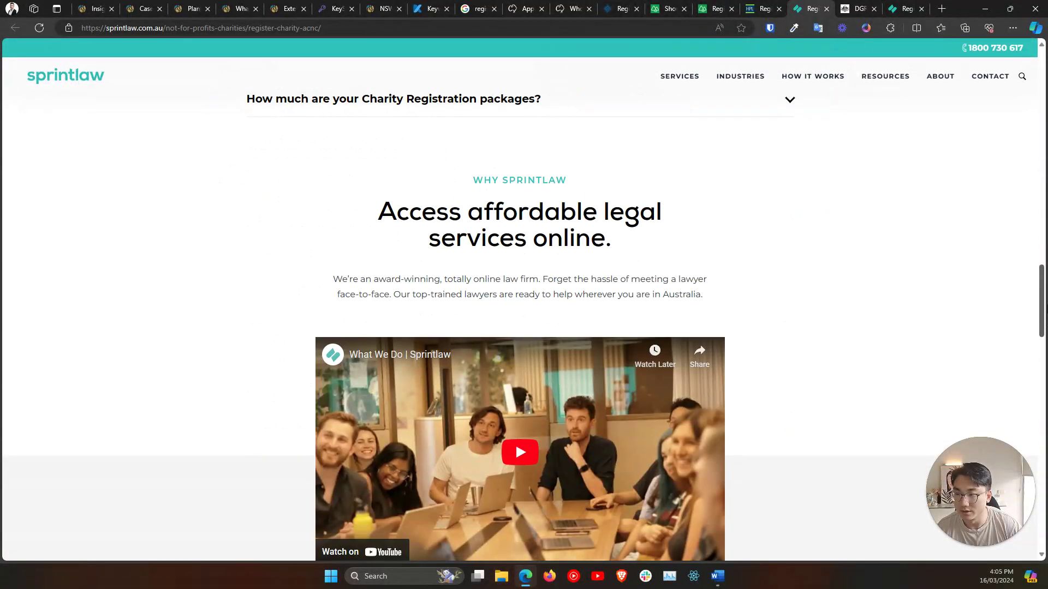
scroll(489, 259, up, 20)
scroll(1043, 108, down, 5)
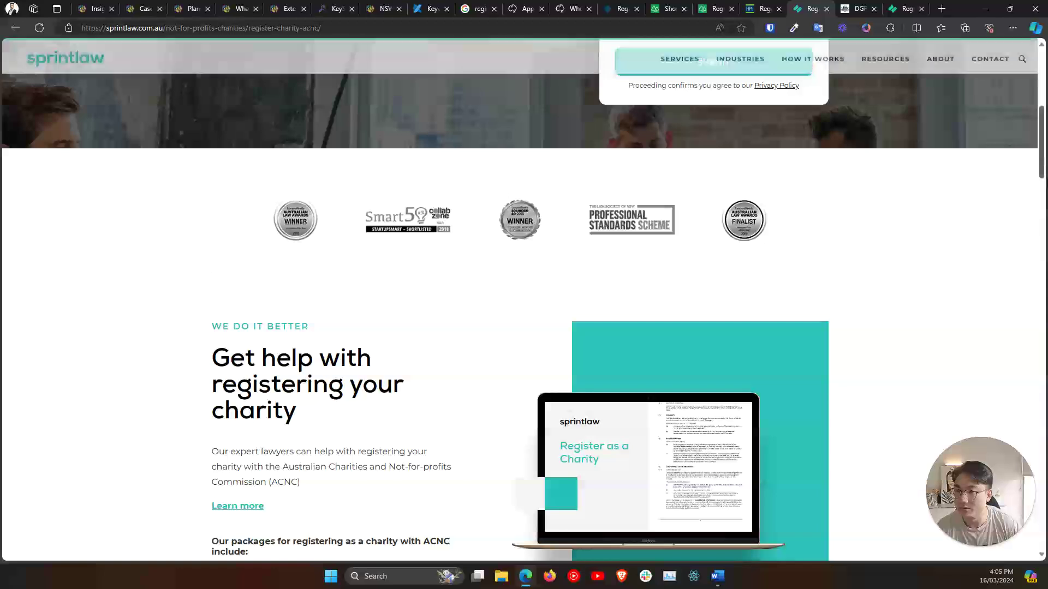
key(ctrl+Tab)
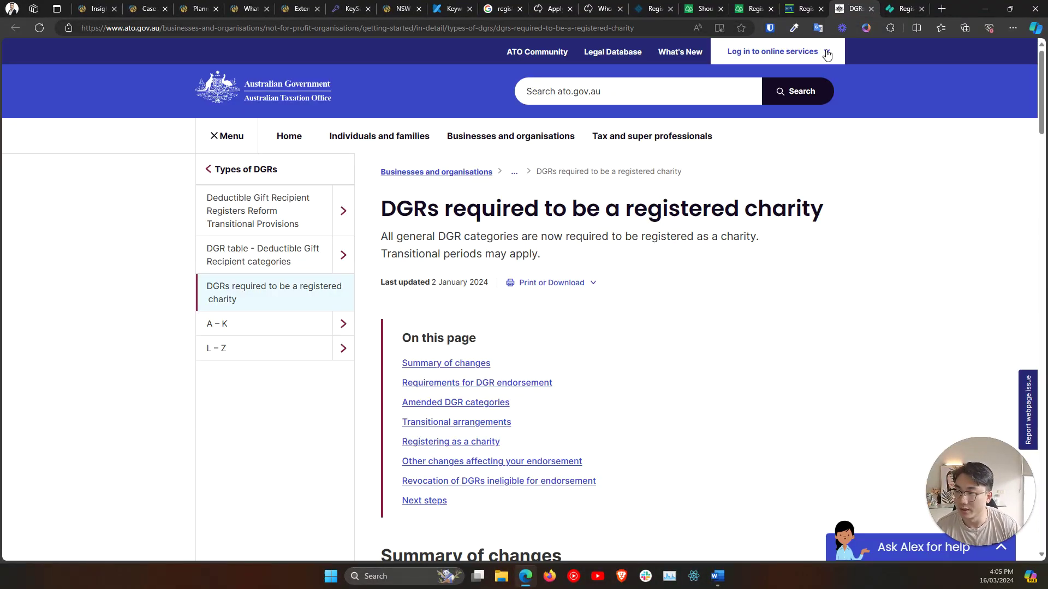
Return to Word, add the pro "Clear areas of improvement over other competitors" under Topic #5, and start a numbered "Cons:" list beneath it.
key(alt+Tab)
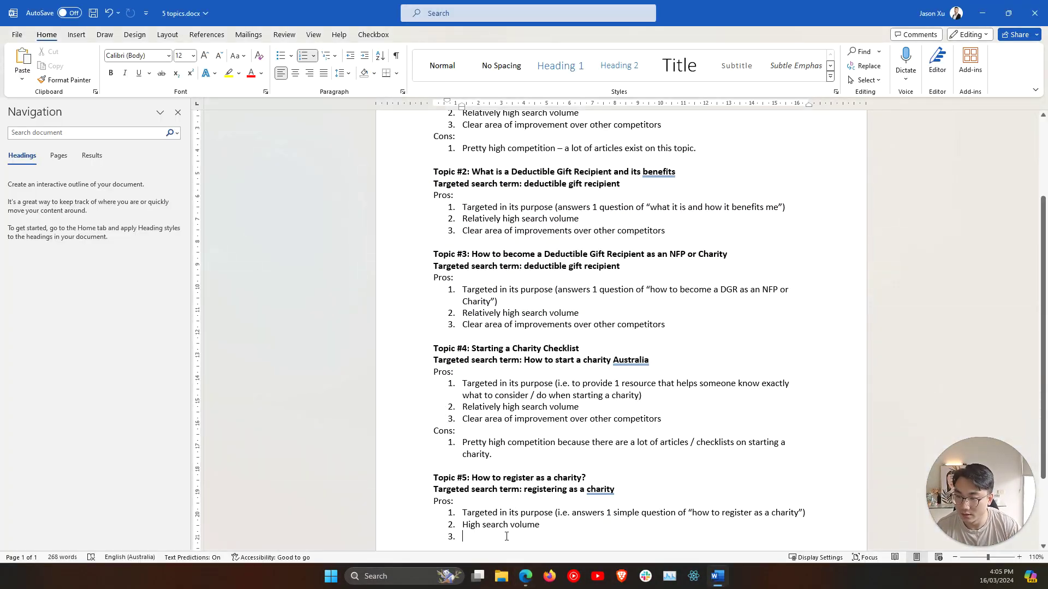
text(Clear areas of improvement over other compeit)
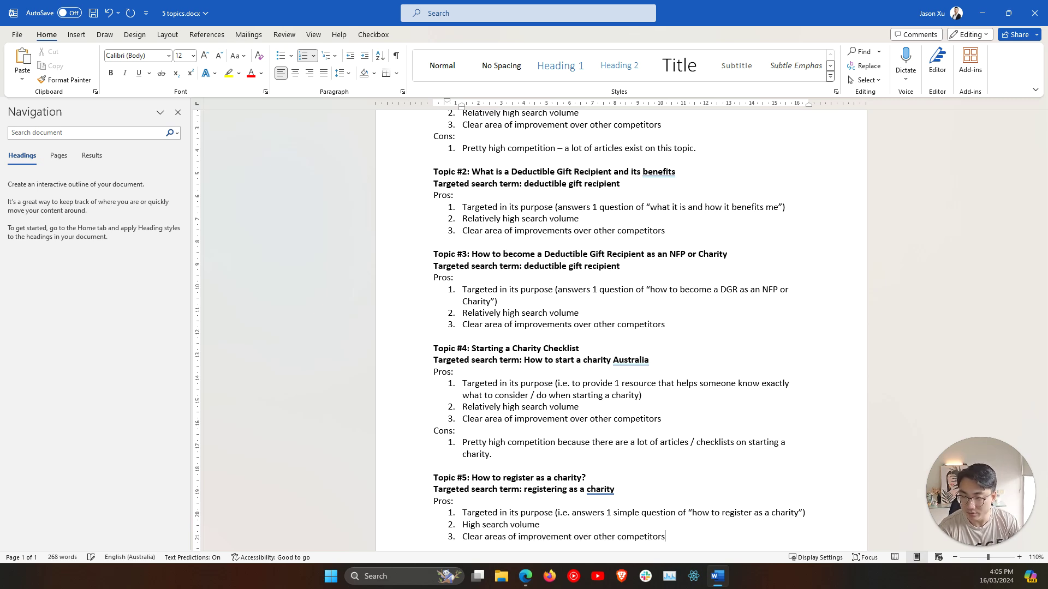
key(Return)
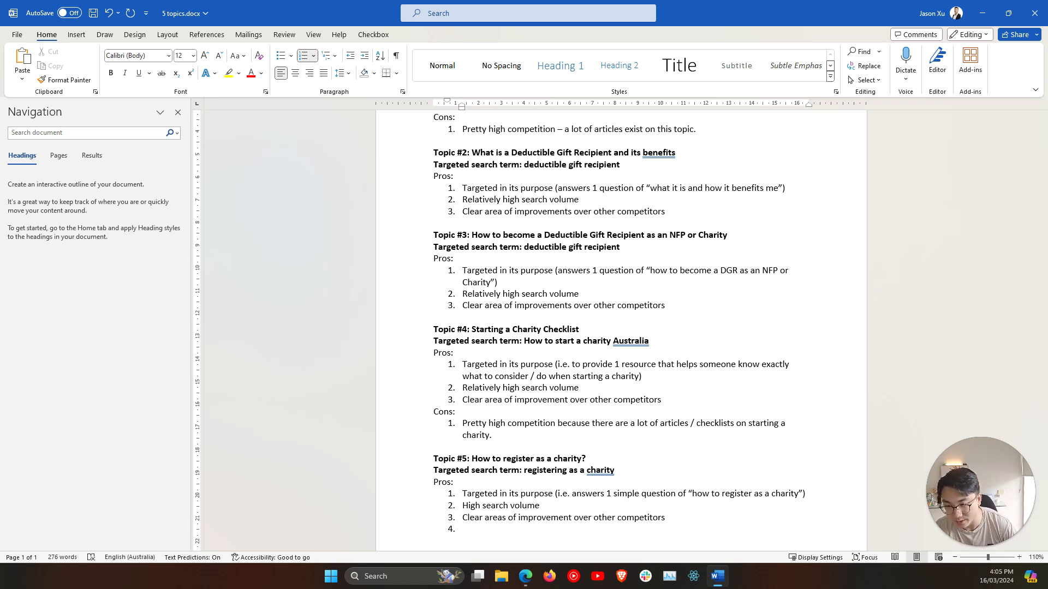
key(BackSpace)
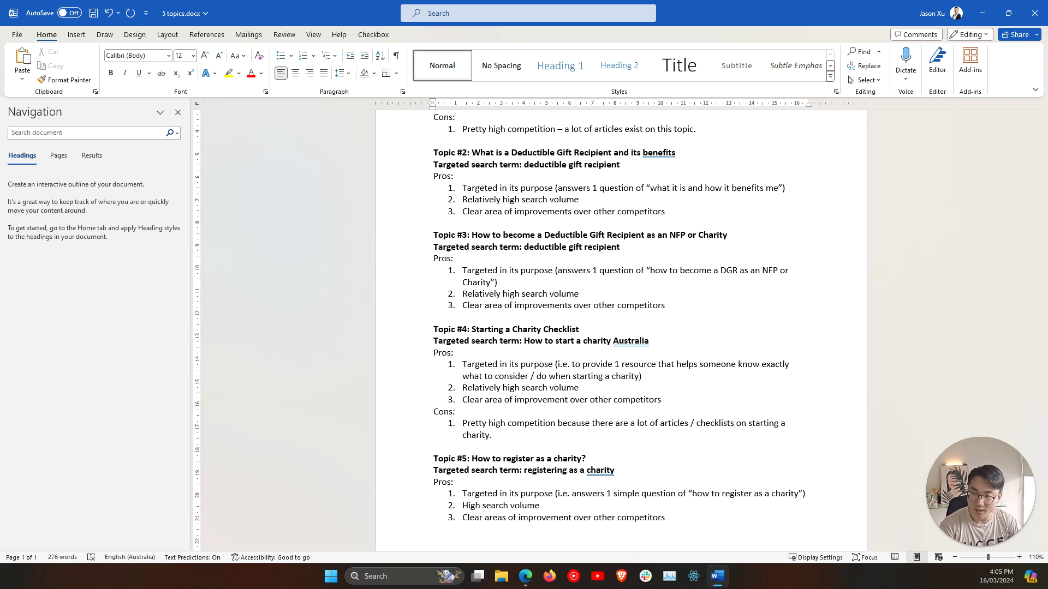
text(1. )
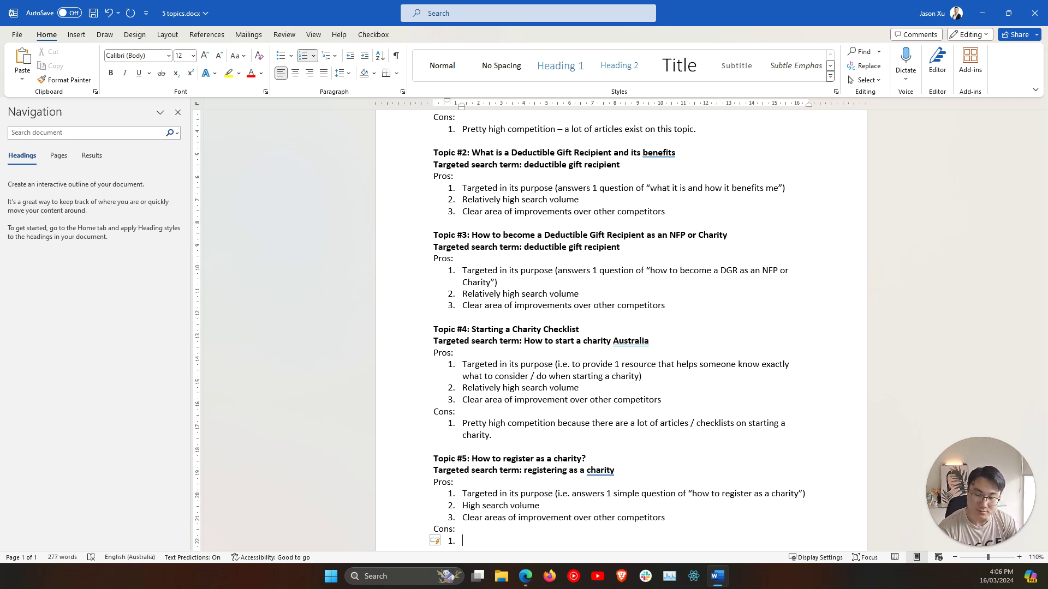
Add the Topic #5 con "The search term is rather broad – so there are multiple intentions of a site visitor who is googling “registering as charity”.".
text(The search term is rather )
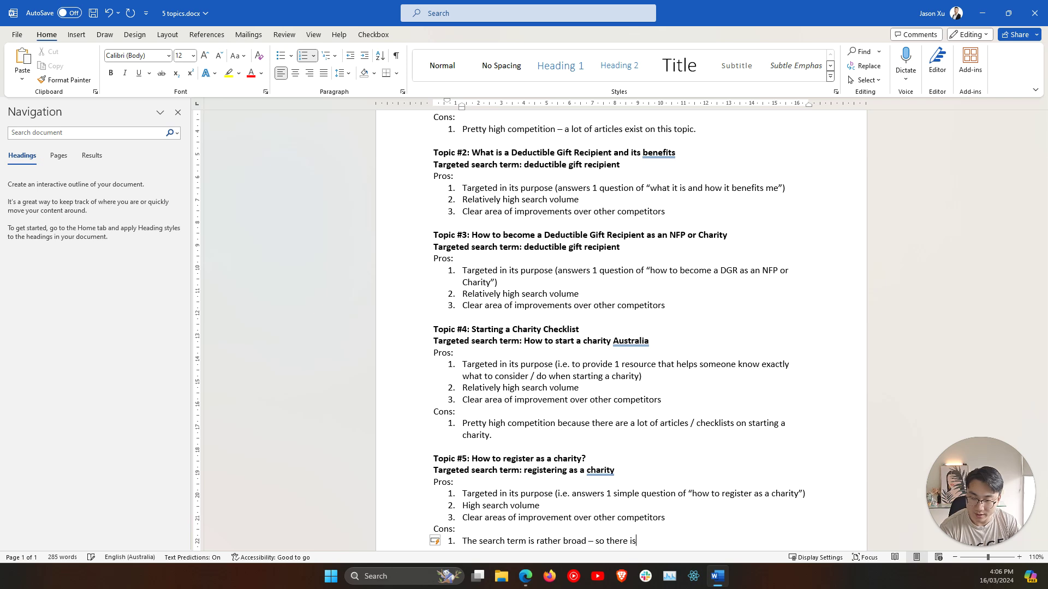
text(broad – so there are multiple intentions of a)
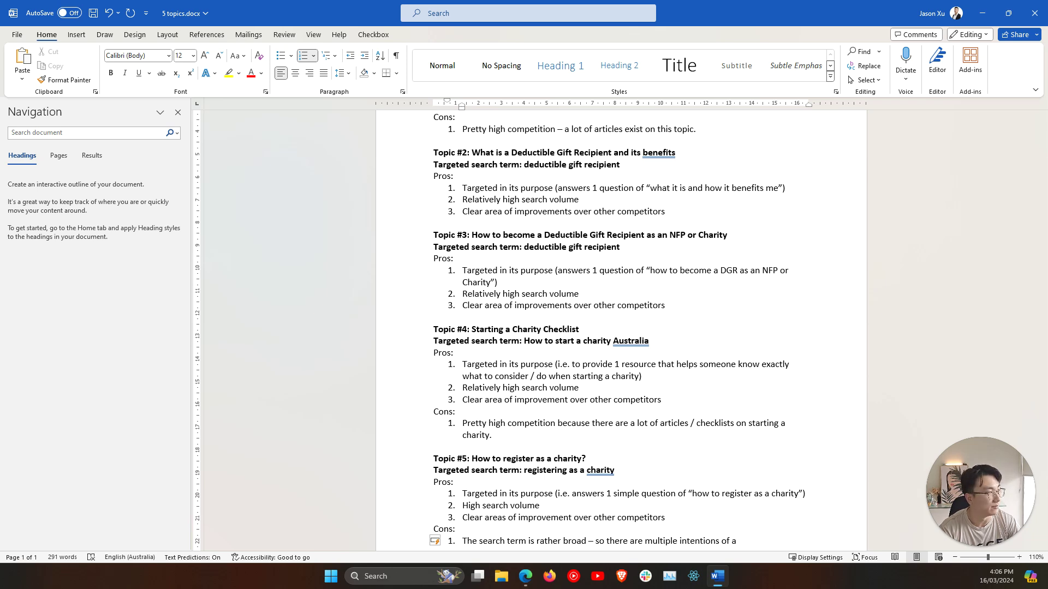
text(site)
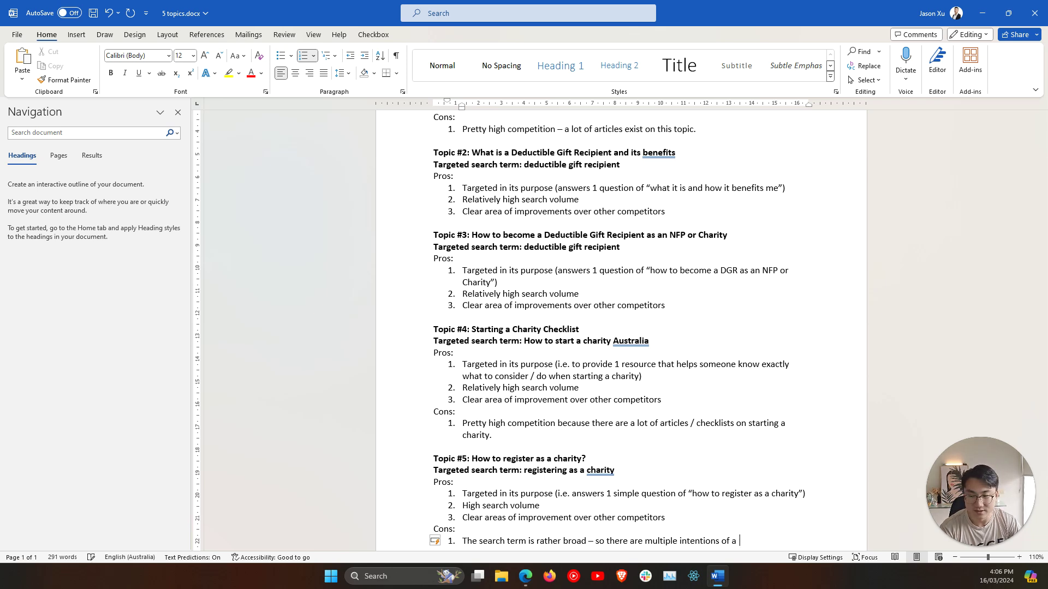
text( visitor who is go)
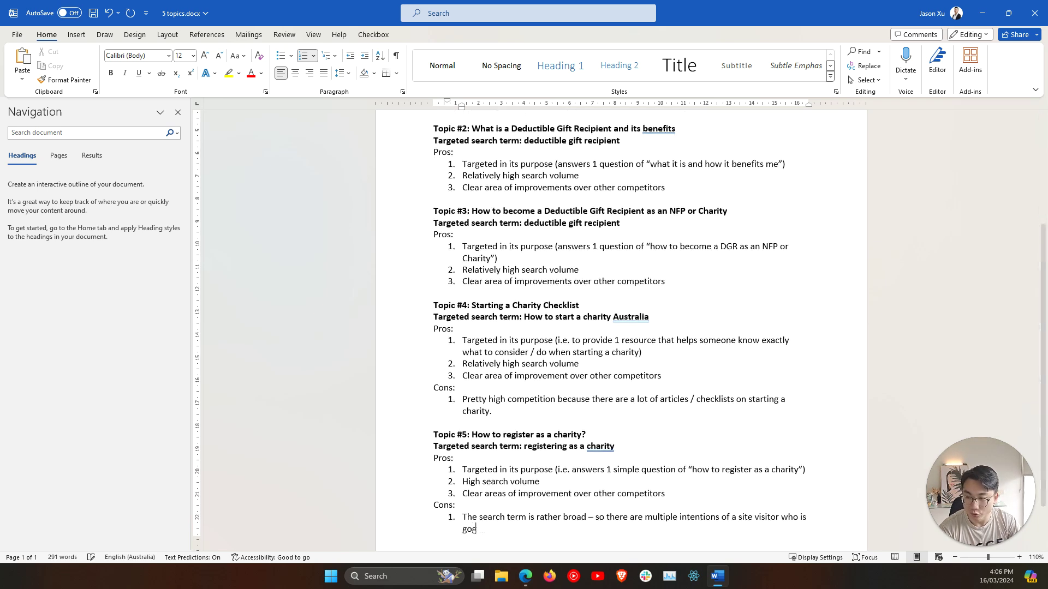
text(ogling “registering as)
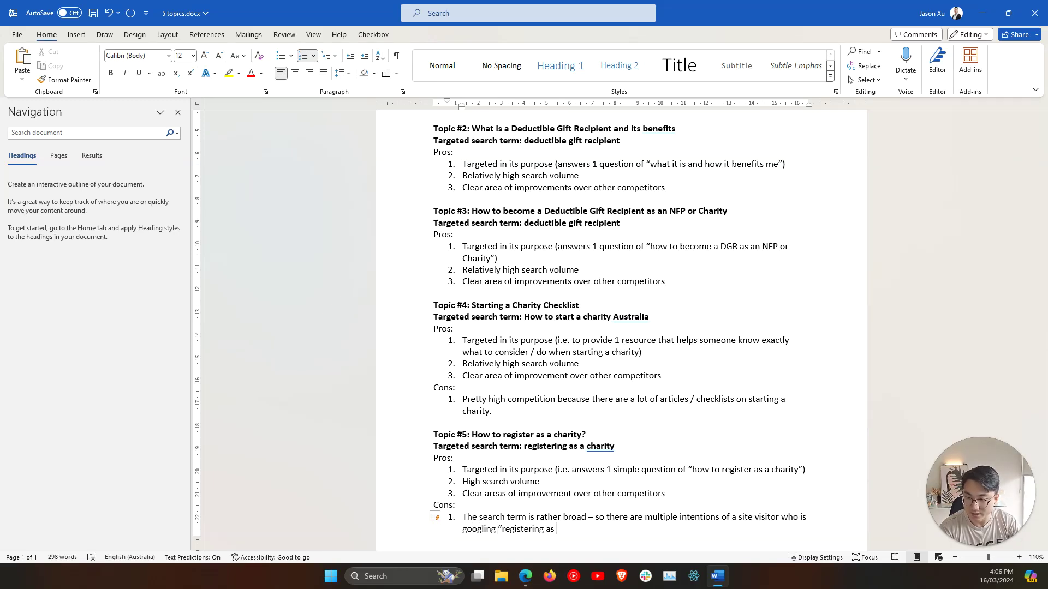
text( charity”.)
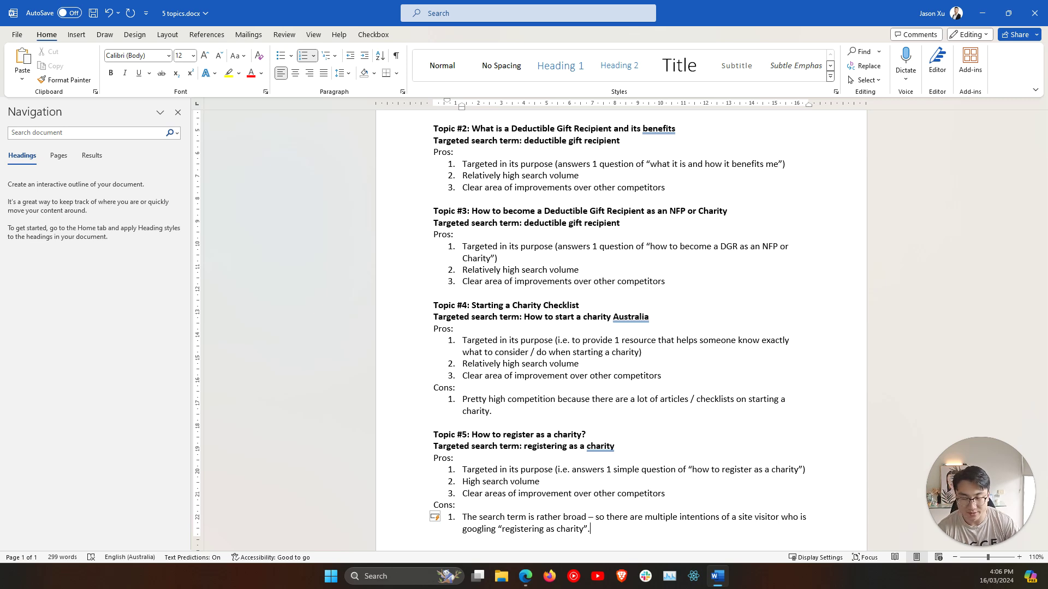
Review all five topics with their search terms, pros and cons together at 80% zoom.
scroll(543, 476, up, 3)
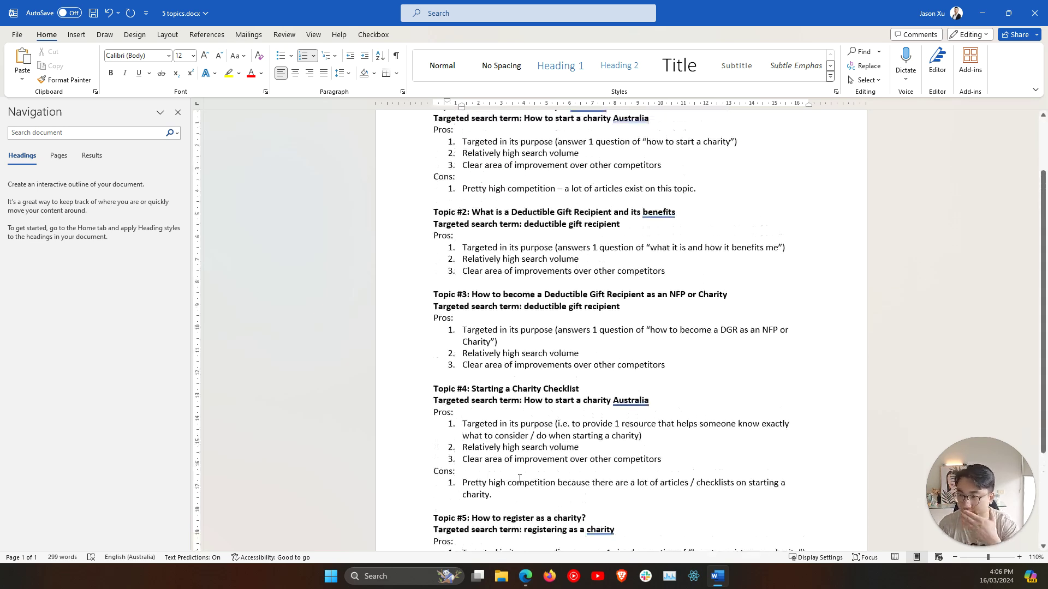
scroll(542, 475, up, 1)
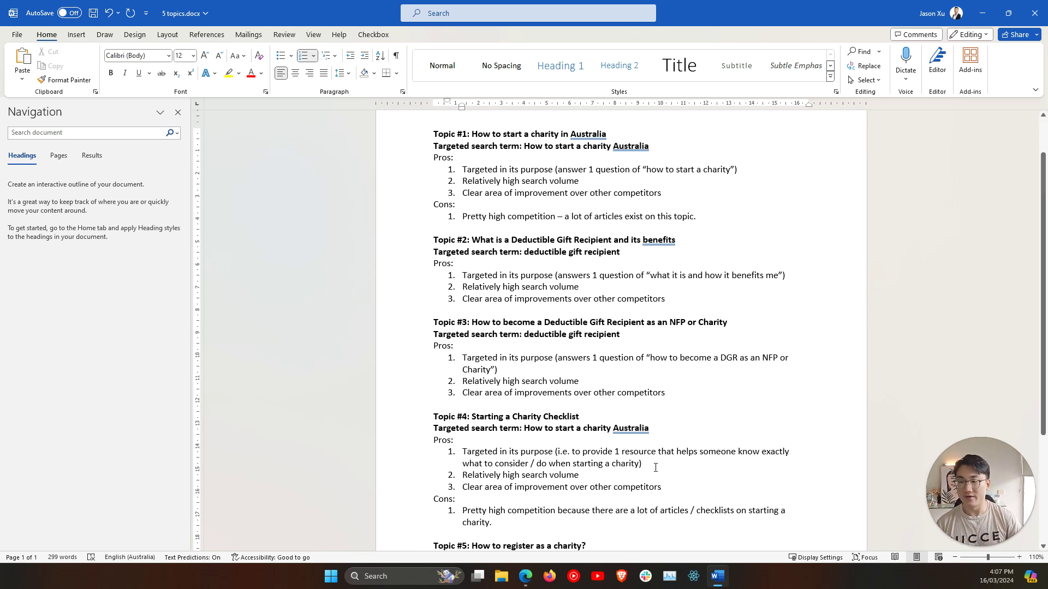
click(568, 419)
ctrl+scroll(568, 419, down, 1)
ctrl+scroll(568, 419, down, 2)
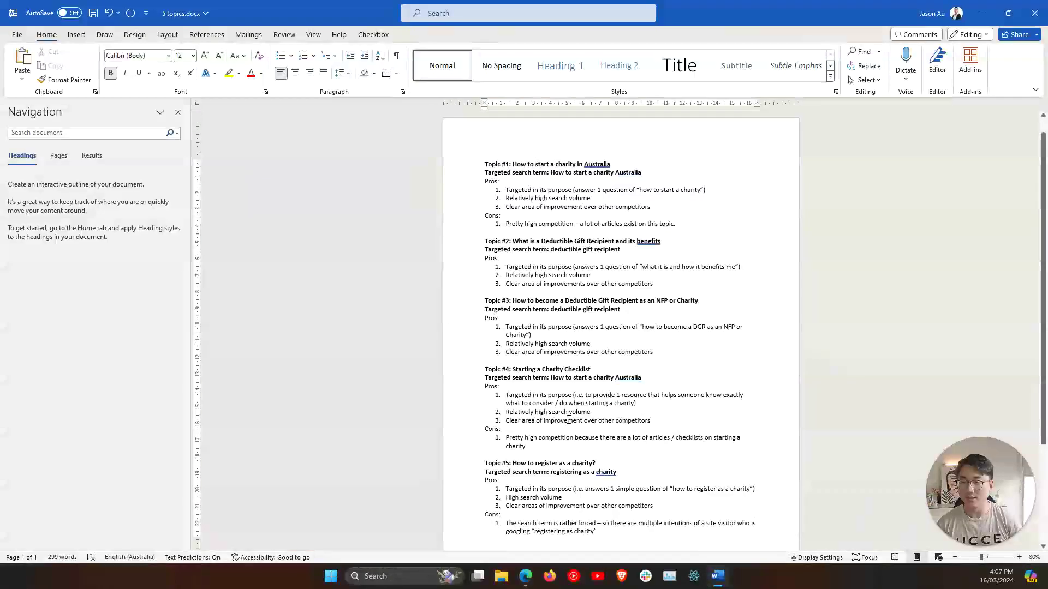